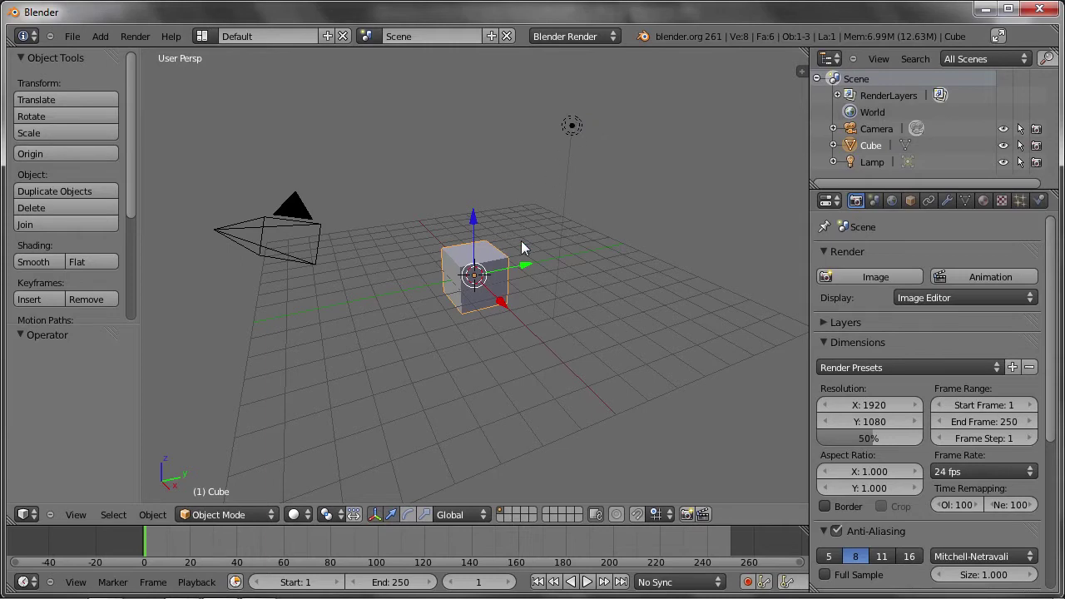
Step: Add a plane under the cube and scale it up in three passes to about 1.907
key(shift+a)
click(568, 257)
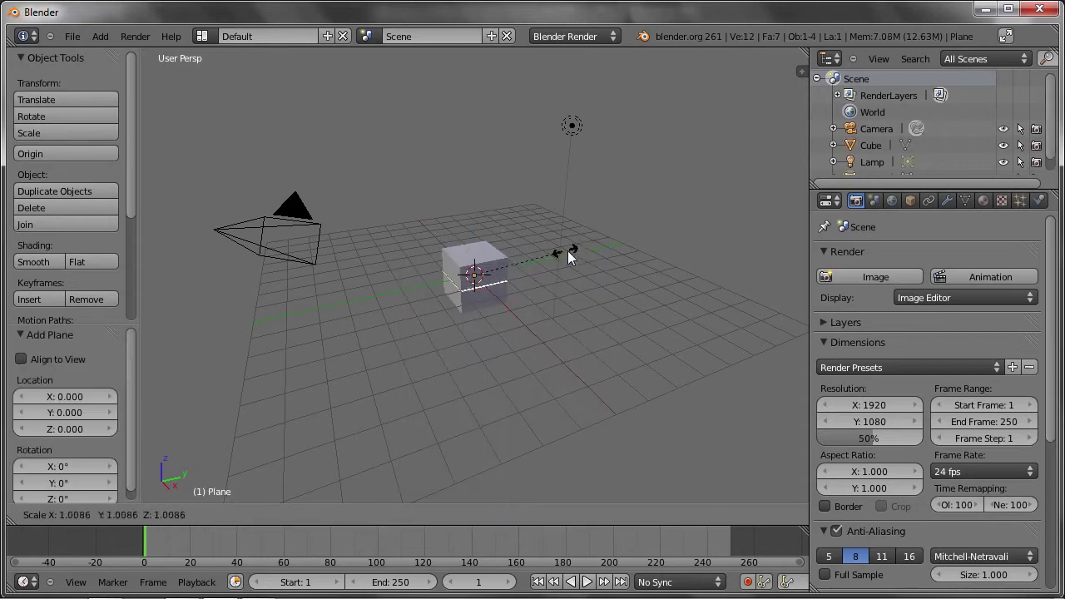
key(s)
click(727, 206)
key(s)
click(774, 104)
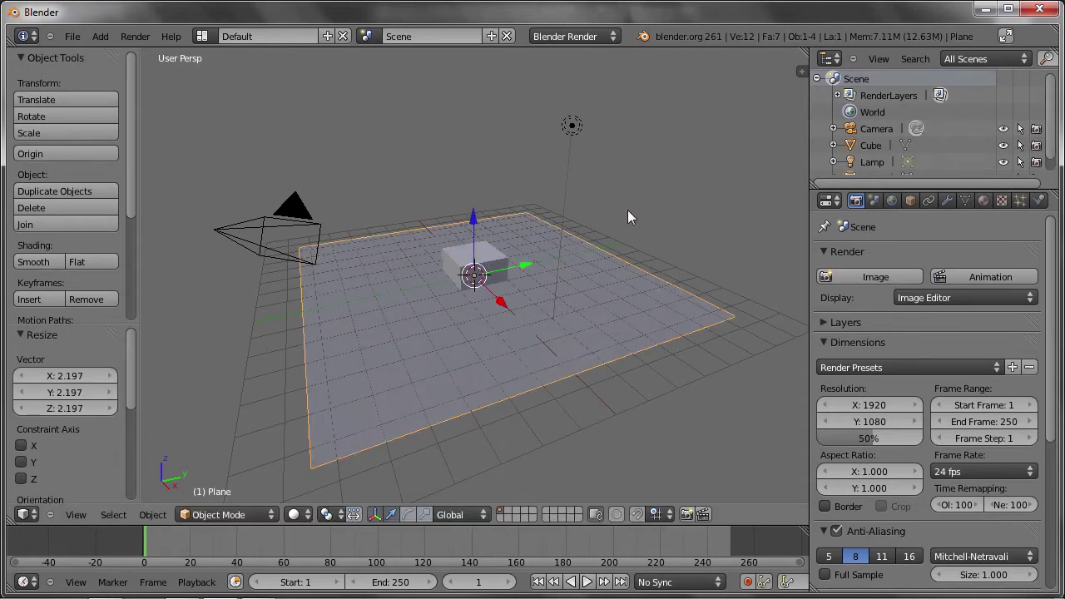
key(s)
click(698, 164)
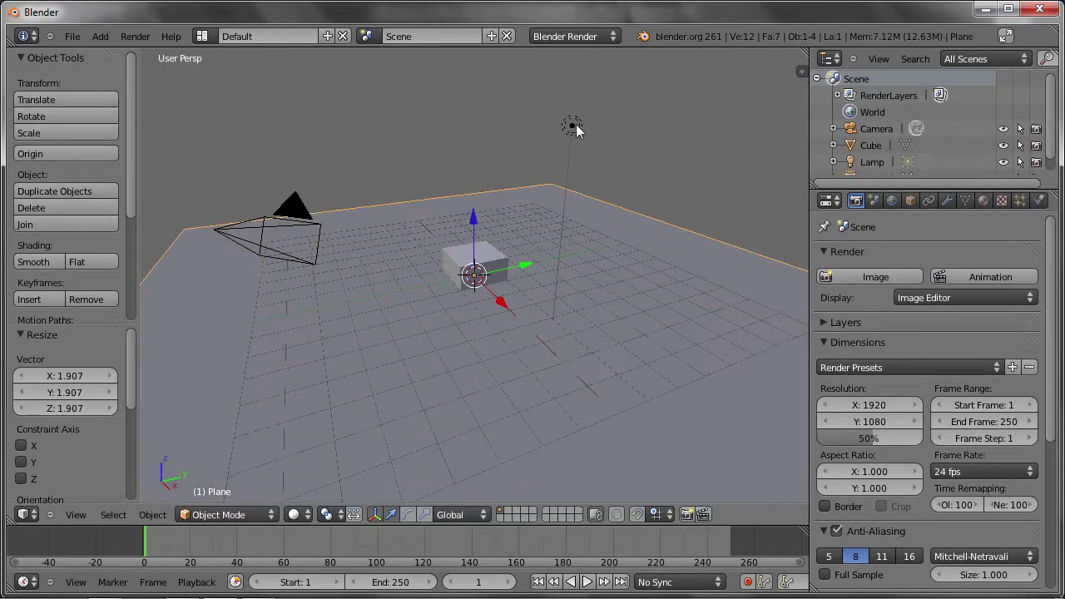
Step: Render the cube and ground plane at 960×540 and show the render view's Grease Pencil settings
click(847, 276)
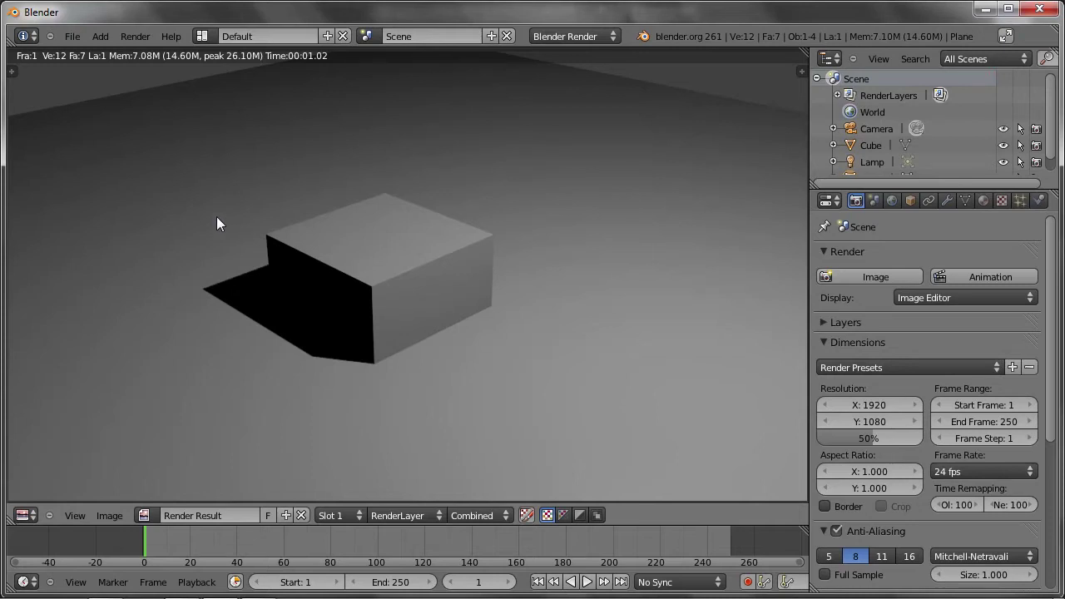
click(13, 73)
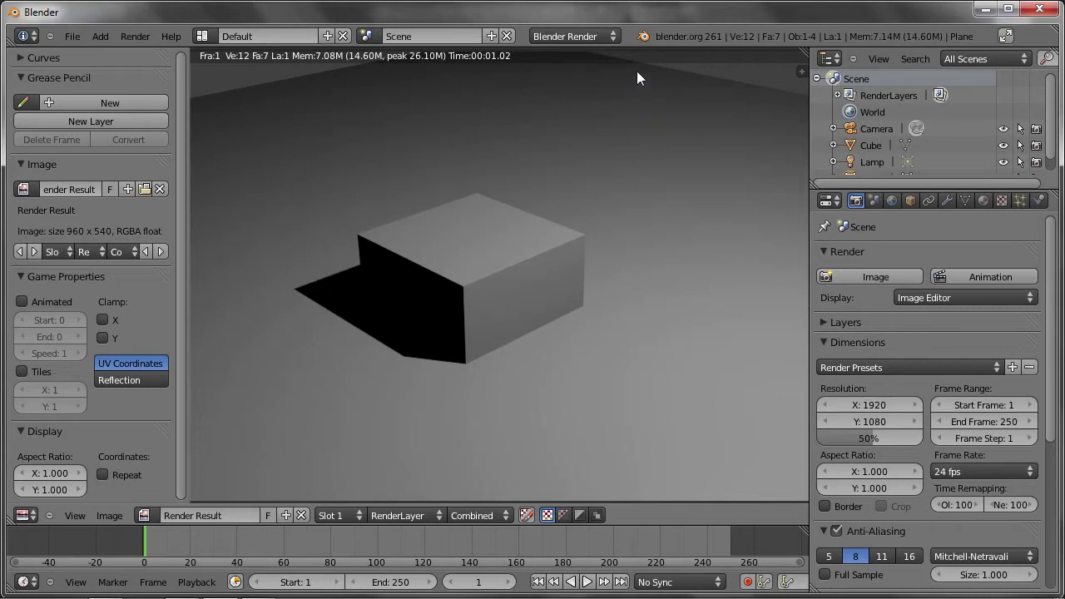
Step: Draw an annotation line over the render, make the stroke pale yellow, and add an arrowhead
mouse_move(648, 70)
mouse_down()
mouse_move(381, 403)
mouse_move(400, 409)
mouse_move(415, 391)
mouse_move(363, 401)
mouse_up()
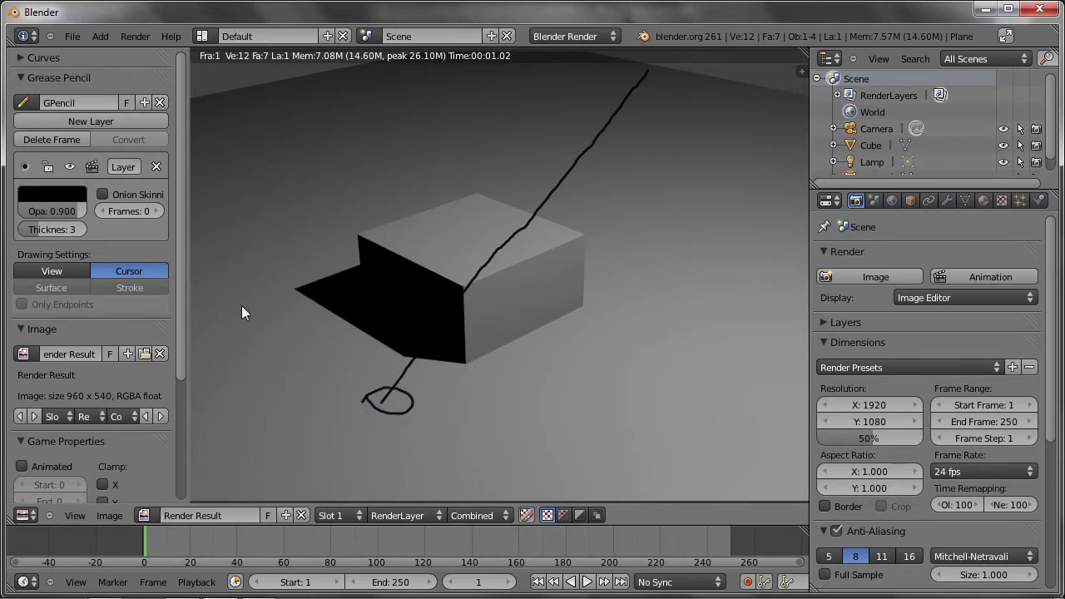
click(36, 190)
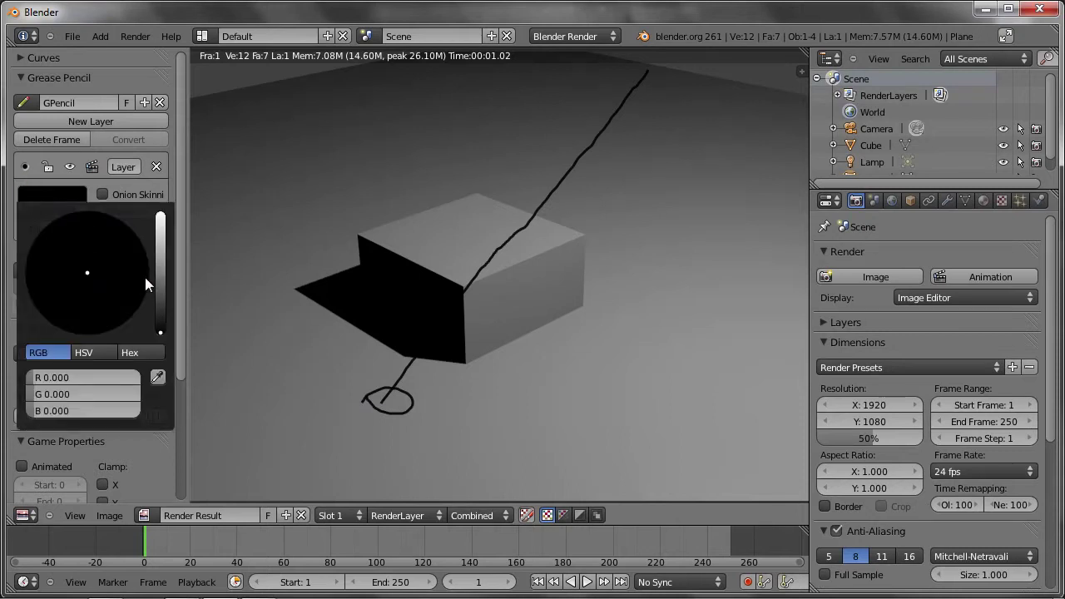
drag(161, 279, 163, 219)
click(70, 287)
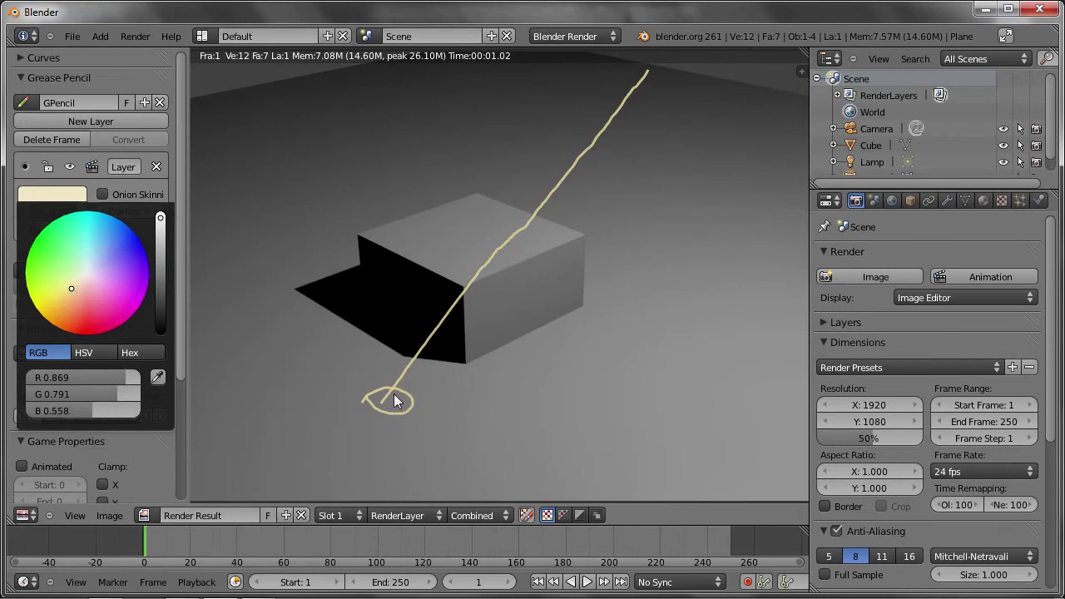
click(585, 121)
drag(585, 138, 613, 149)
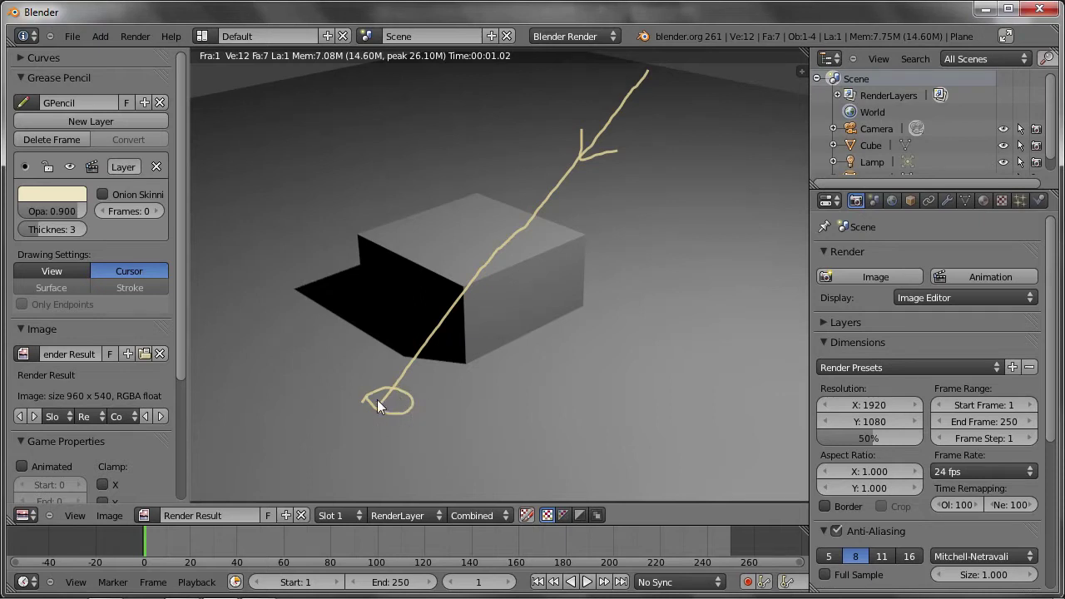
Step: Draw three strokes rising from the shadow loop and a small arrowhead on the vertical line
mouse_move(383, 399)
mouse_down()
mouse_move(338, 323)
mouse_move(355, 324)
mouse_up()
drag(384, 401, 400, 347)
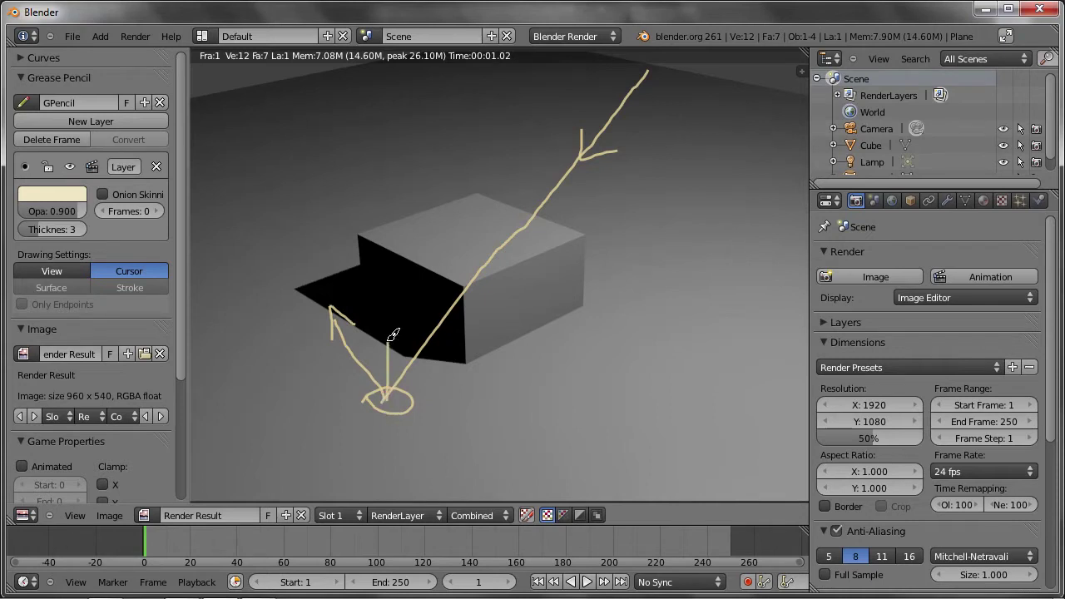
mouse_move(392, 399)
mouse_down()
mouse_move(440, 377)
mouse_move(387, 272)
mouse_up()
click(371, 272)
mouse_move(380, 272)
mouse_down()
mouse_move(393, 279)
mouse_move(390, 263)
mouse_up()
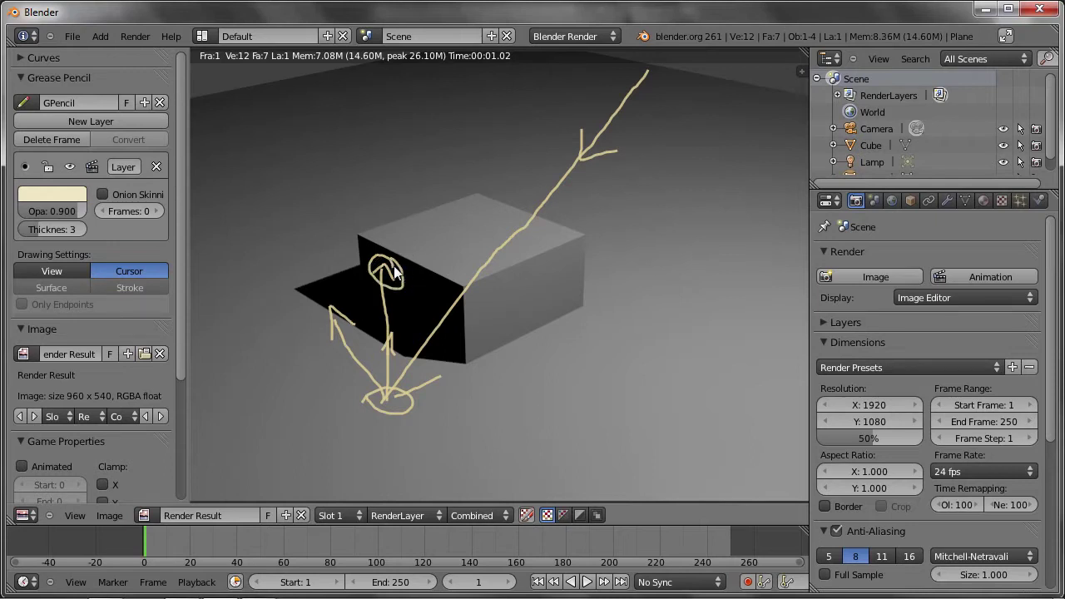
Step: Add four strokes radiating from the circled arrowhead, check the render engines, and return to the 3D scene
drag(377, 252, 360, 205)
drag(366, 254, 323, 250)
drag(396, 266, 426, 238)
mouse_move(371, 259)
mouse_down()
mouse_move(323, 293)
mouse_move(345, 302)
mouse_move(320, 301)
mouse_up()
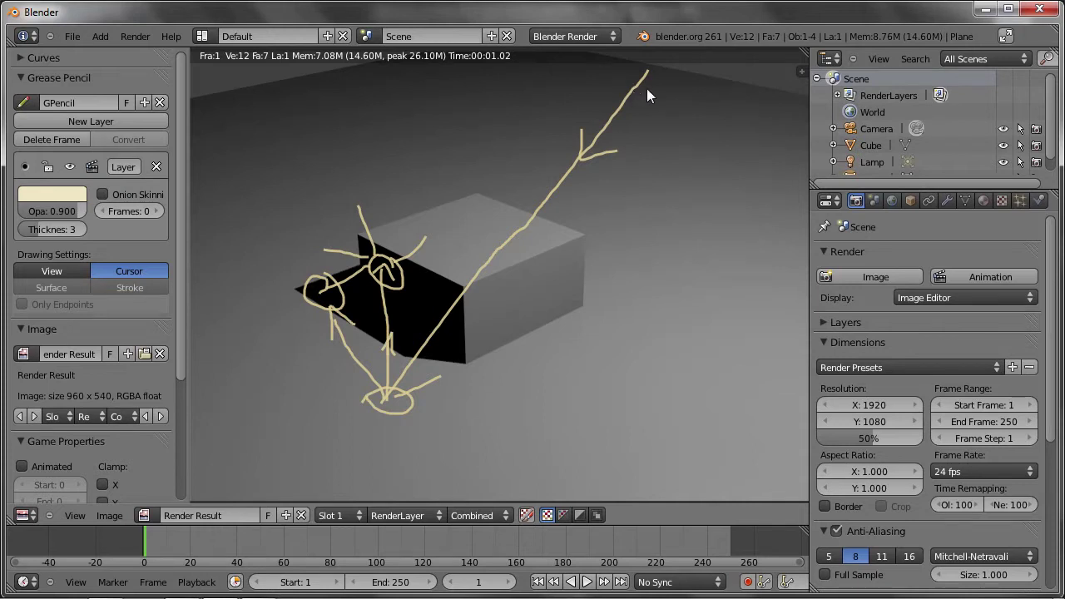
click(585, 36)
key(Escape)
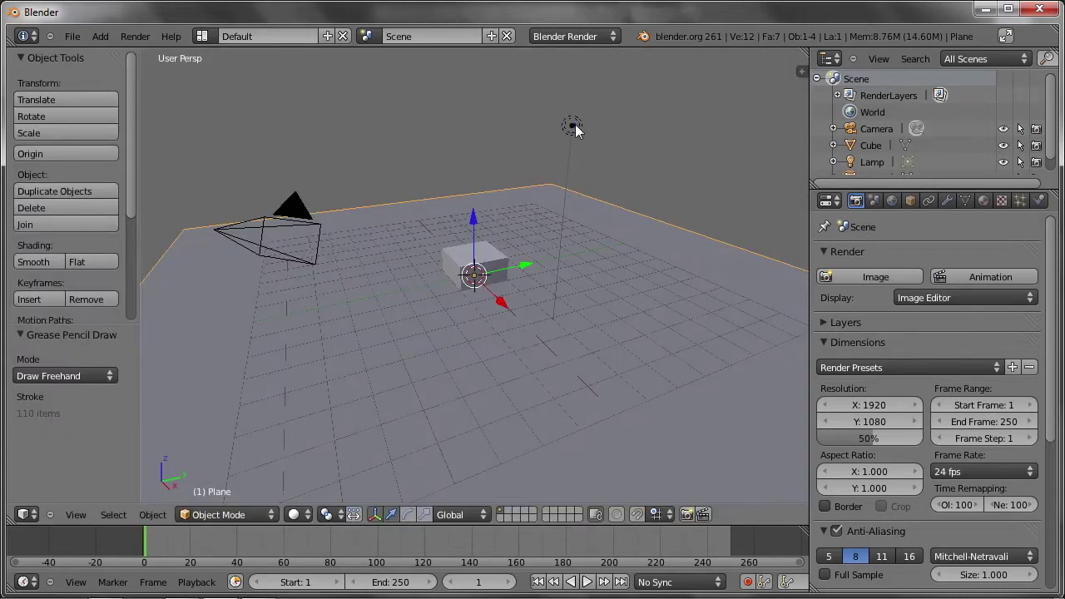
Step: Select the lamp and orbit and zoom out to see it above the cube and the camera
right_click(574, 126)
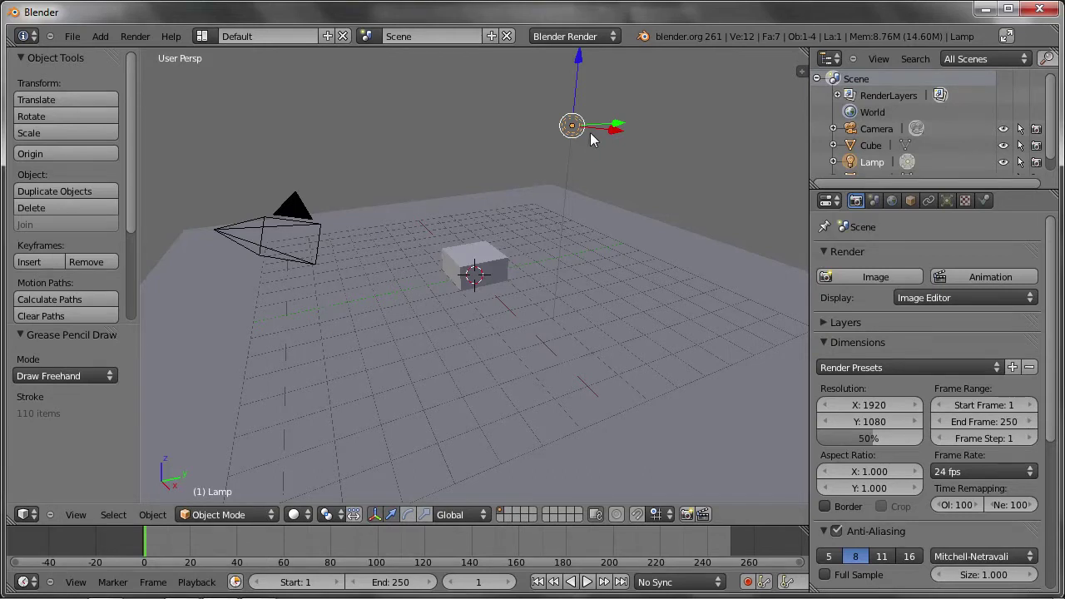
mouse_move(623, 103)
middle_down()
mouse_move(600, 158)
mouse_move(560, 188)
mouse_move(504, 188)
mouse_move(462, 167)
mouse_move(455, 186)
mouse_move(474, 202)
mouse_move(495, 190)
middle_up()
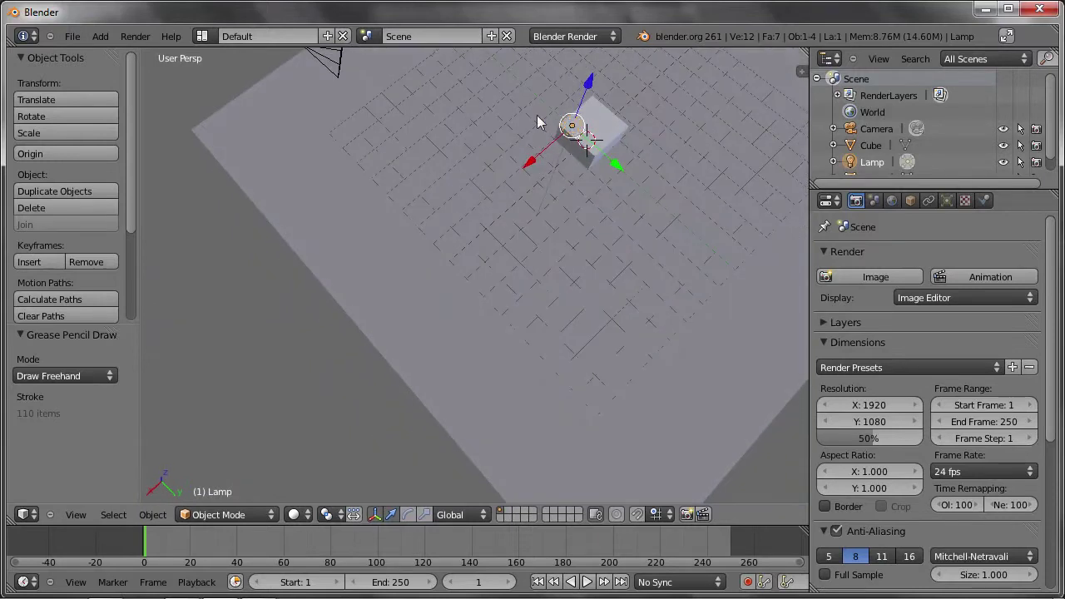
middle_drag(468, 191, 561, 119)
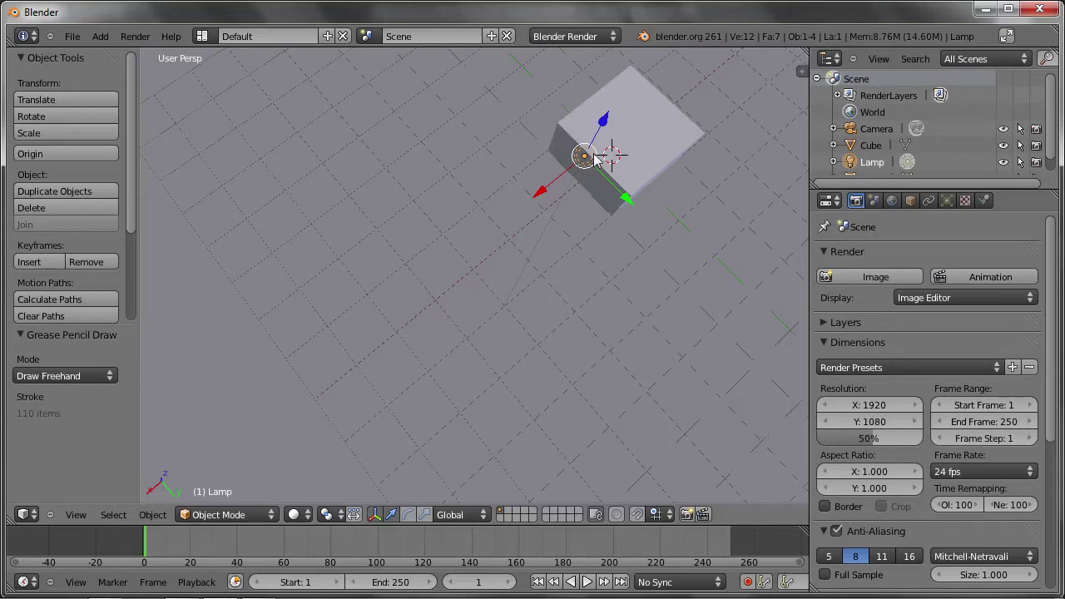
middle_drag(542, 133, 670, 73)
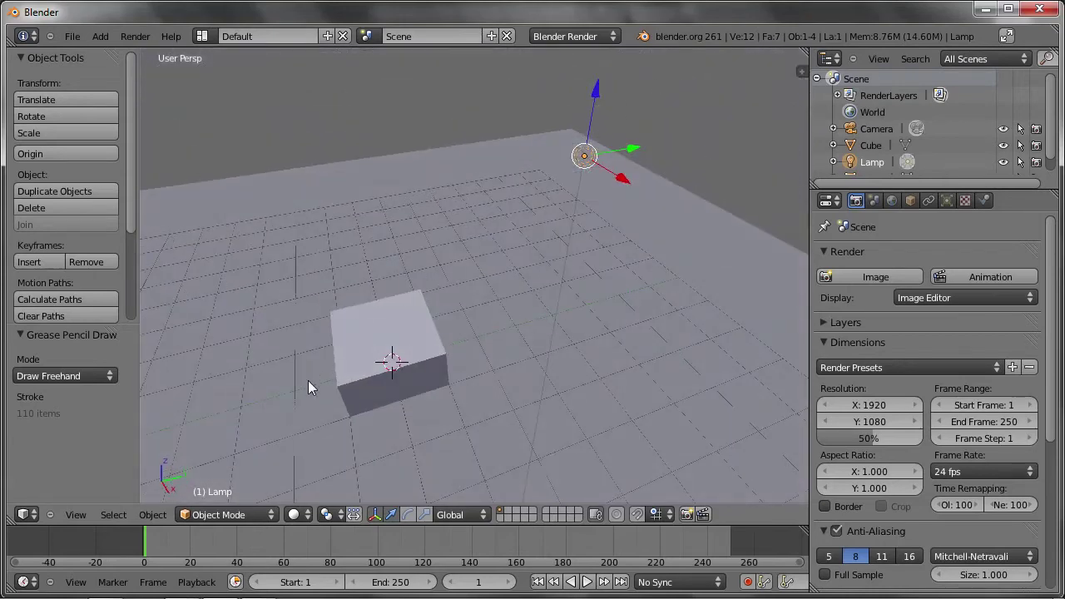
middle_drag(308, 380, 472, 302)
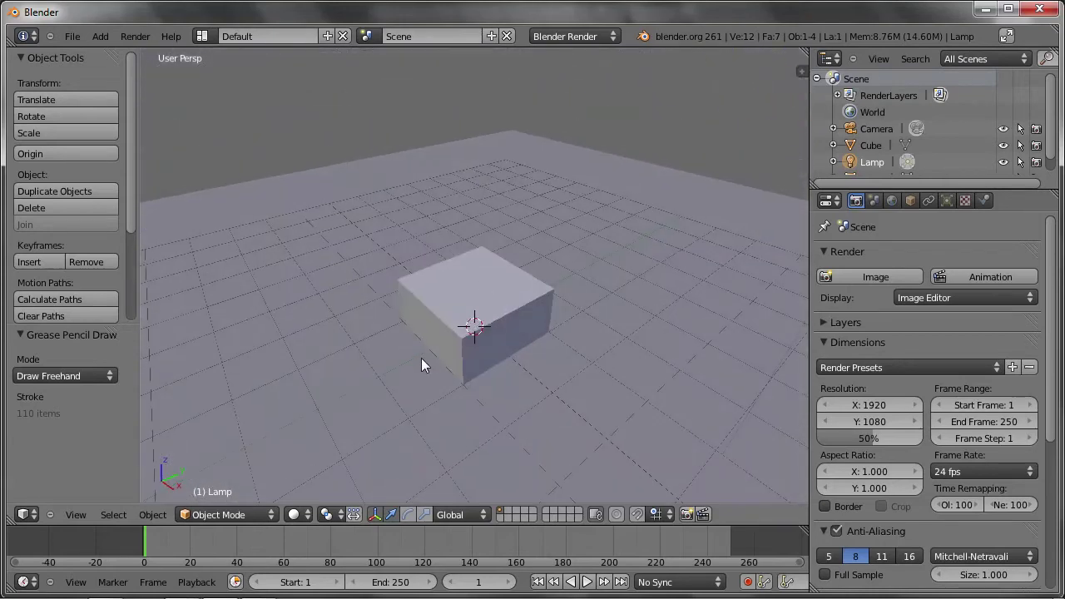
scroll(472, 316, down, 3)
scroll(474, 333, down, 2)
middle_drag(473, 333, 463, 290)
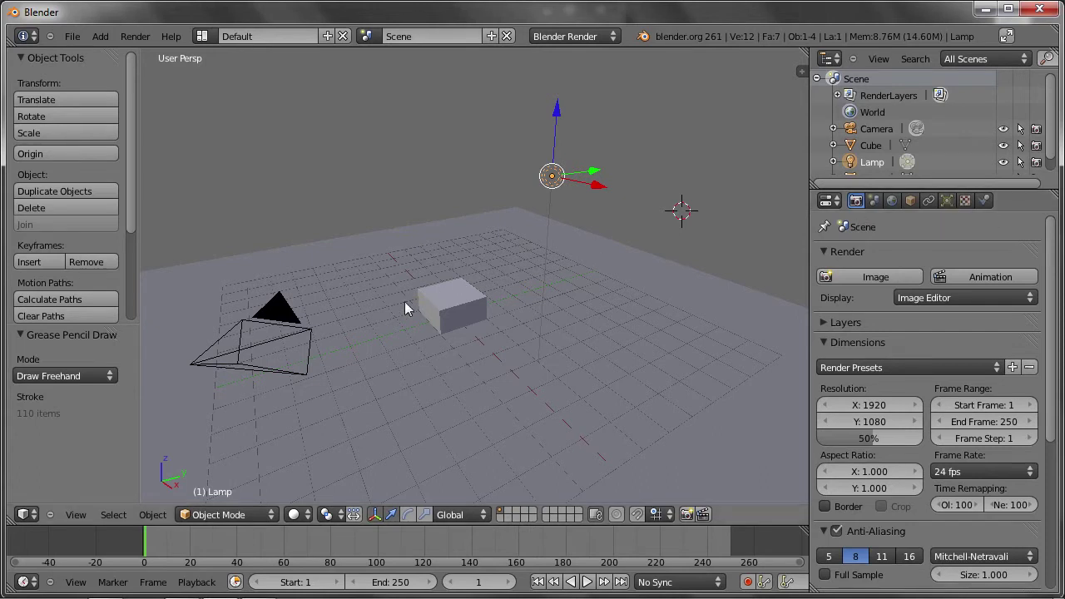
Step: Select the cube, then the lamp, and show the lamp's Object Data settings
right_click(433, 311)
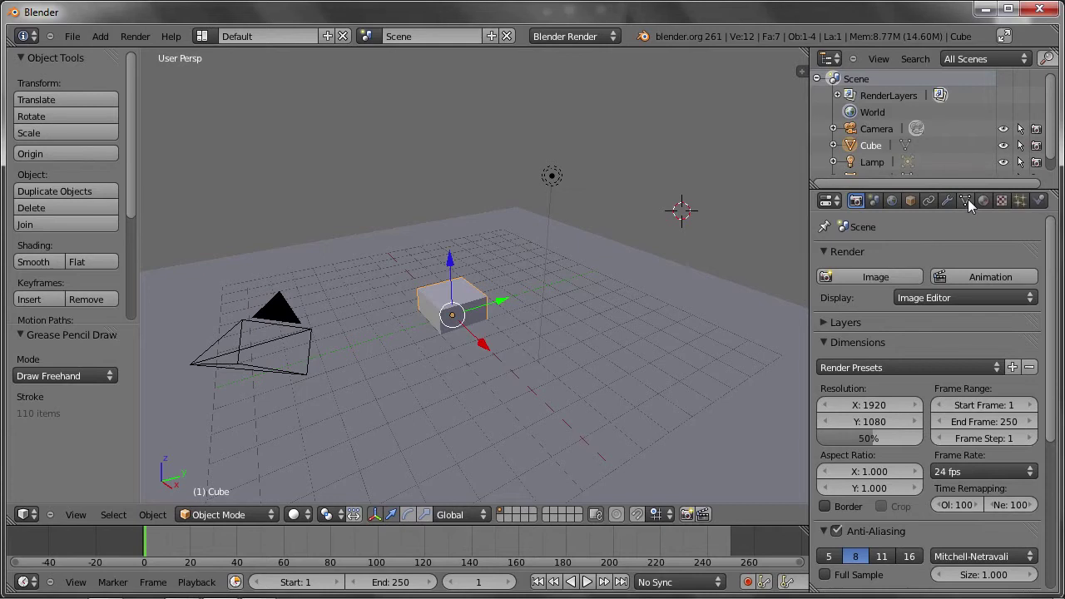
right_click(553, 176)
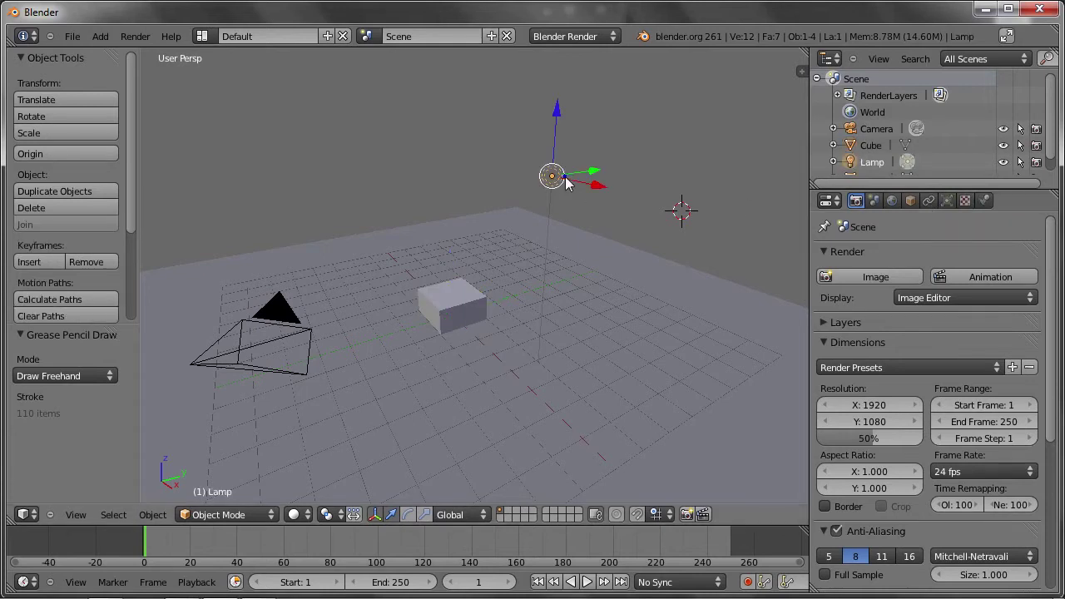
click(946, 202)
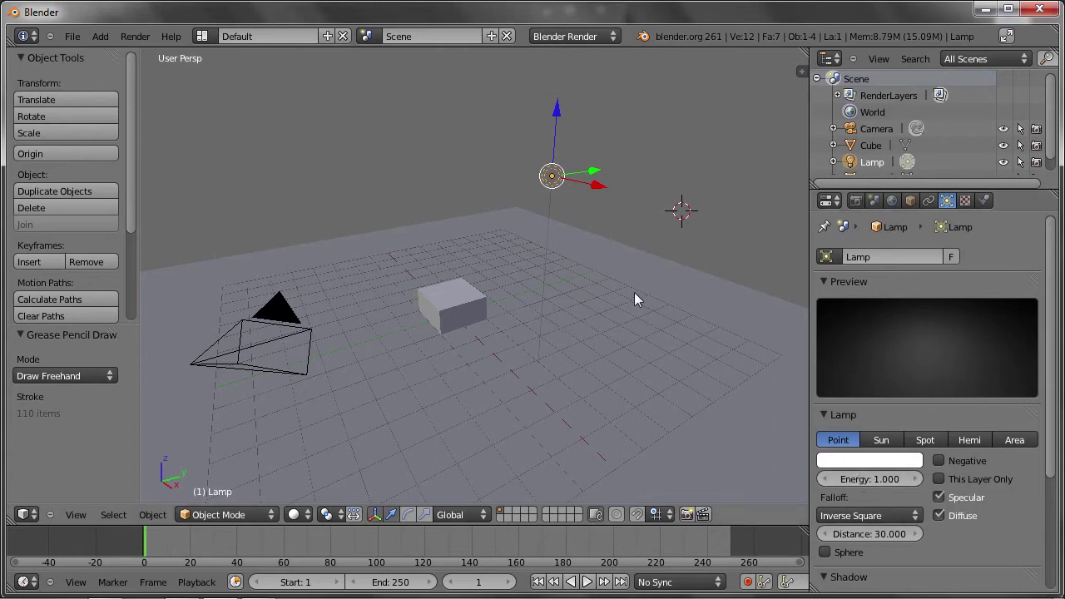
Step: Tint the lamp a warm peach colour and render the scene again with F12
click(857, 460)
drag(836, 300, 818, 313)
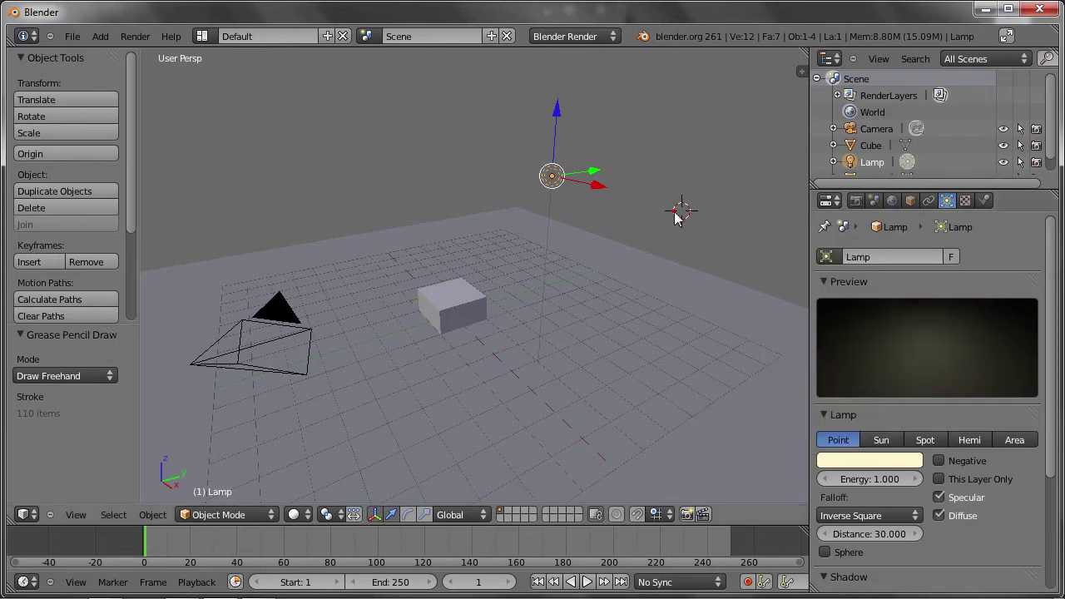
key(F12)
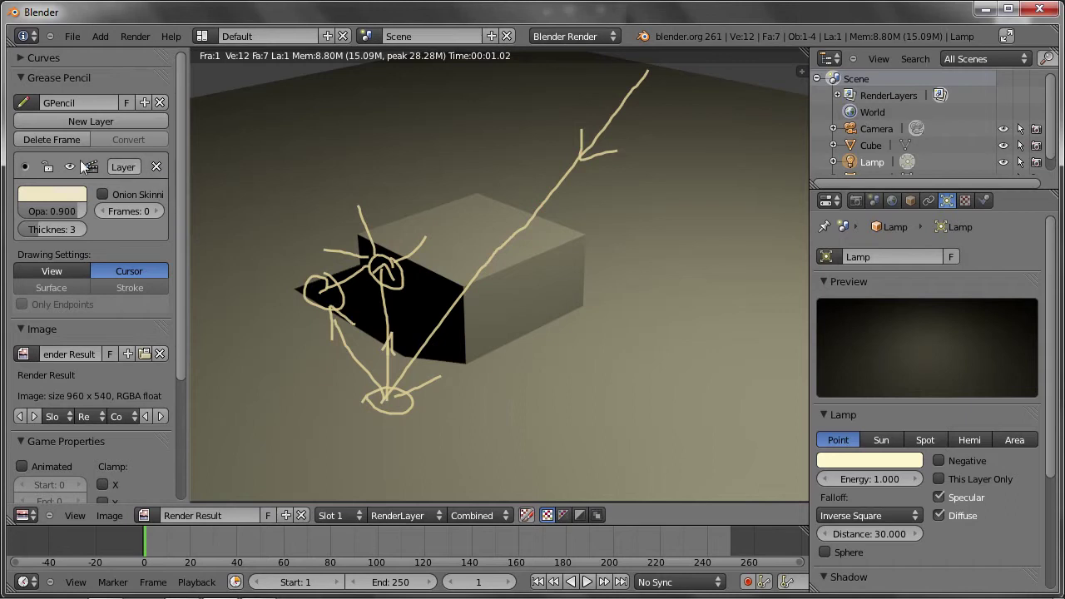
Step: Delete the Grease Pencil layer and its strokes, then close the render result
click(155, 167)
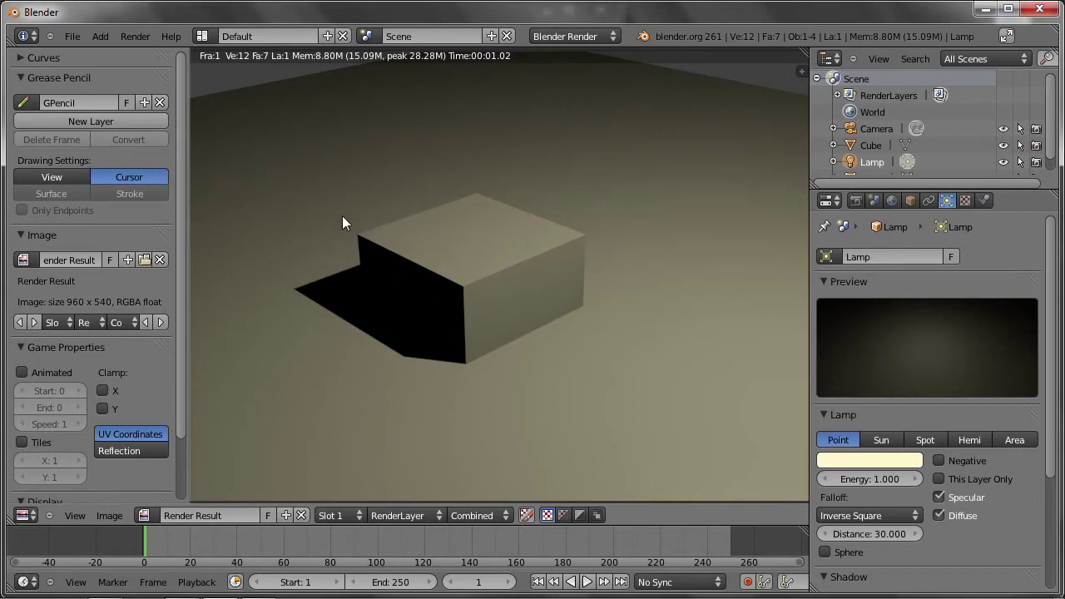
key(Escape)
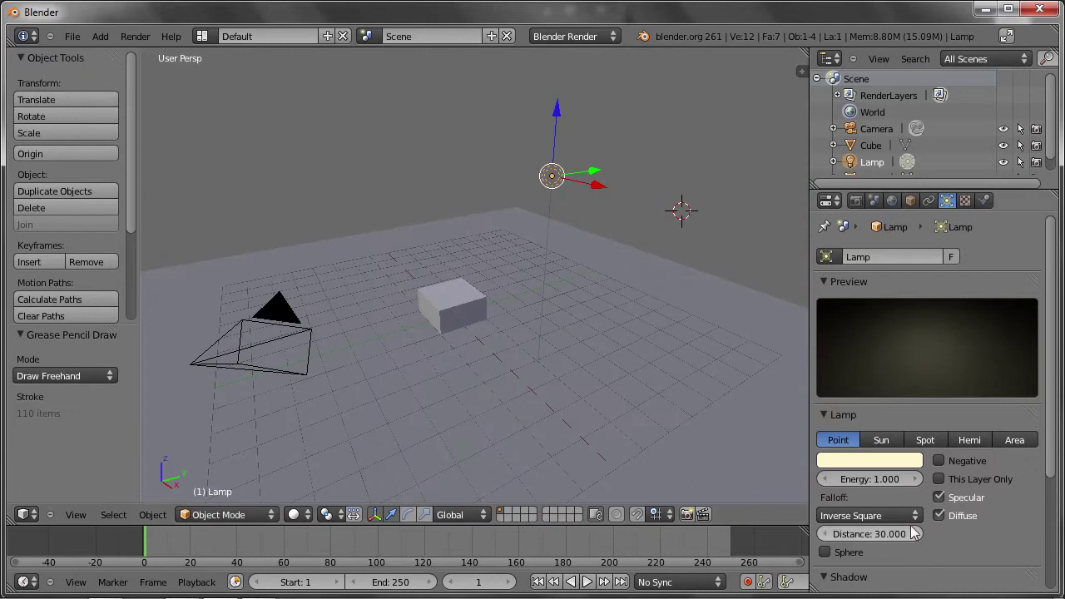
Step: Set the lamp energy to 0 and test-render the resulting black image
click(878, 486)
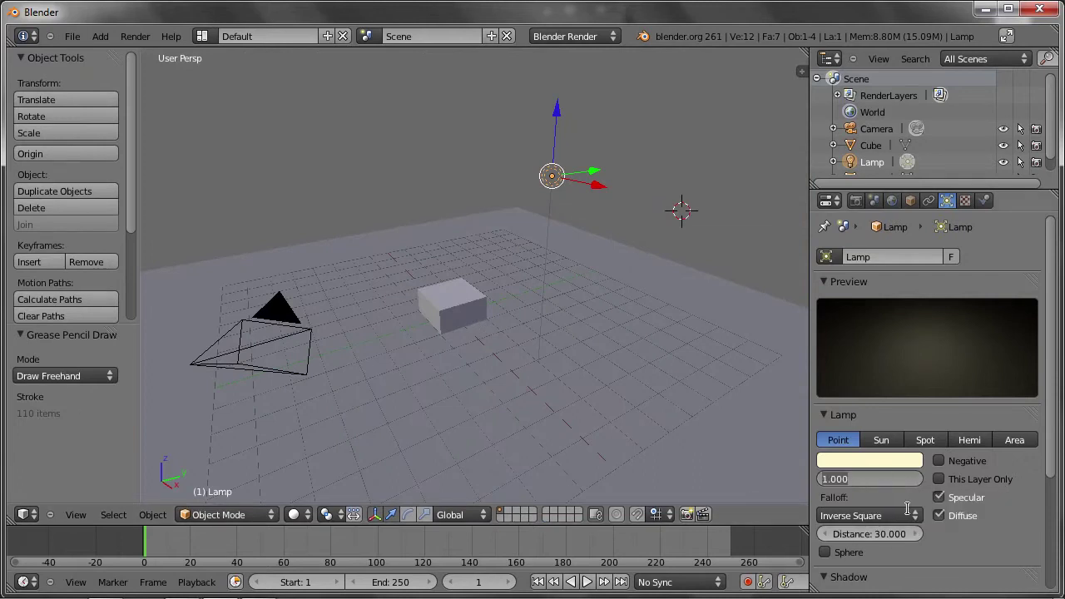
text(0)
key(Return)
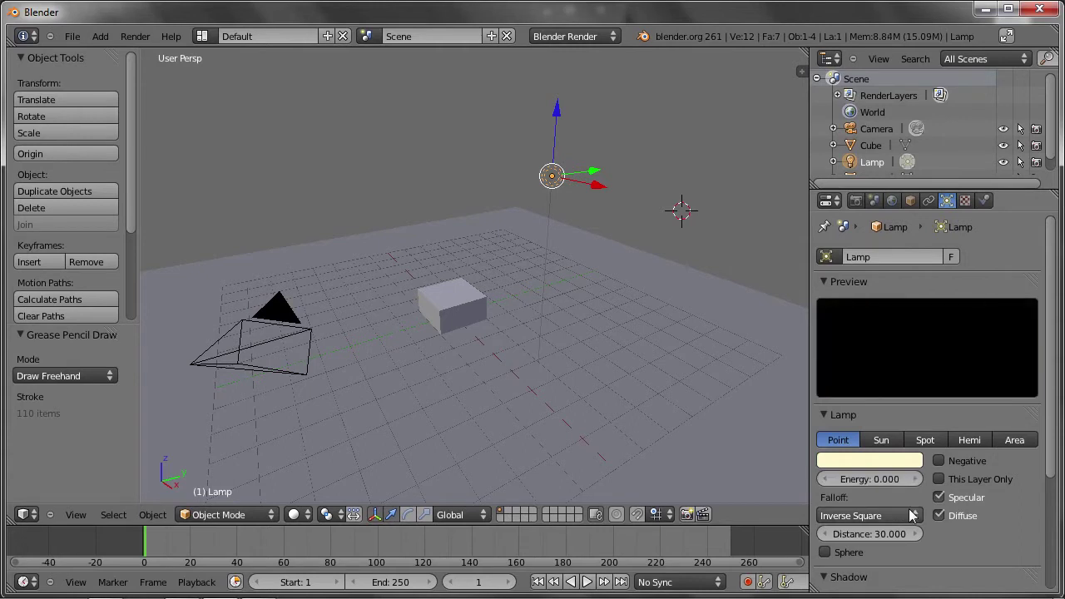
key(F12)
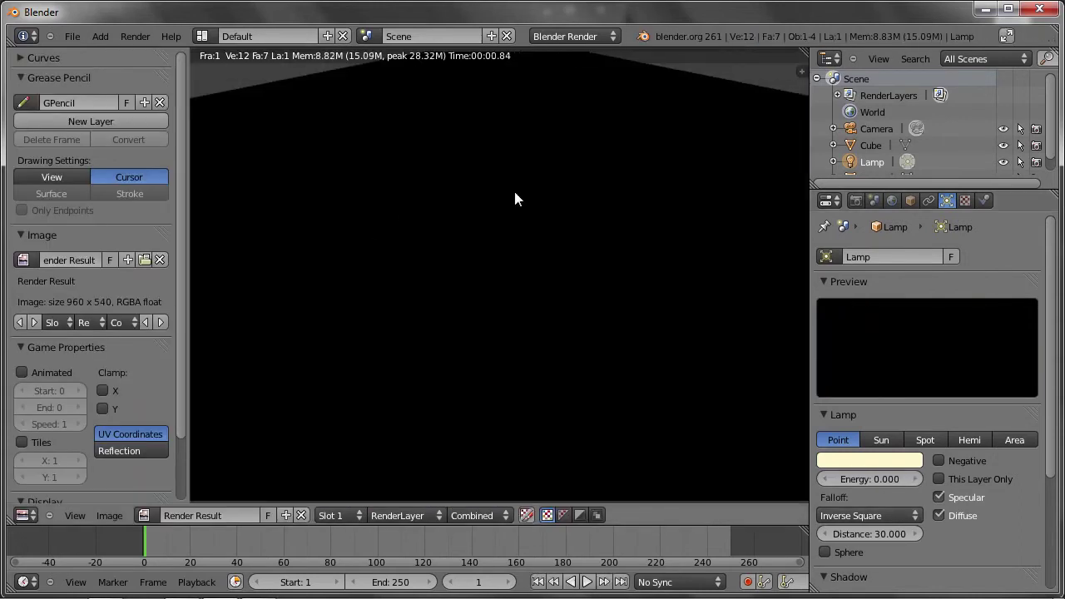
key(Escape)
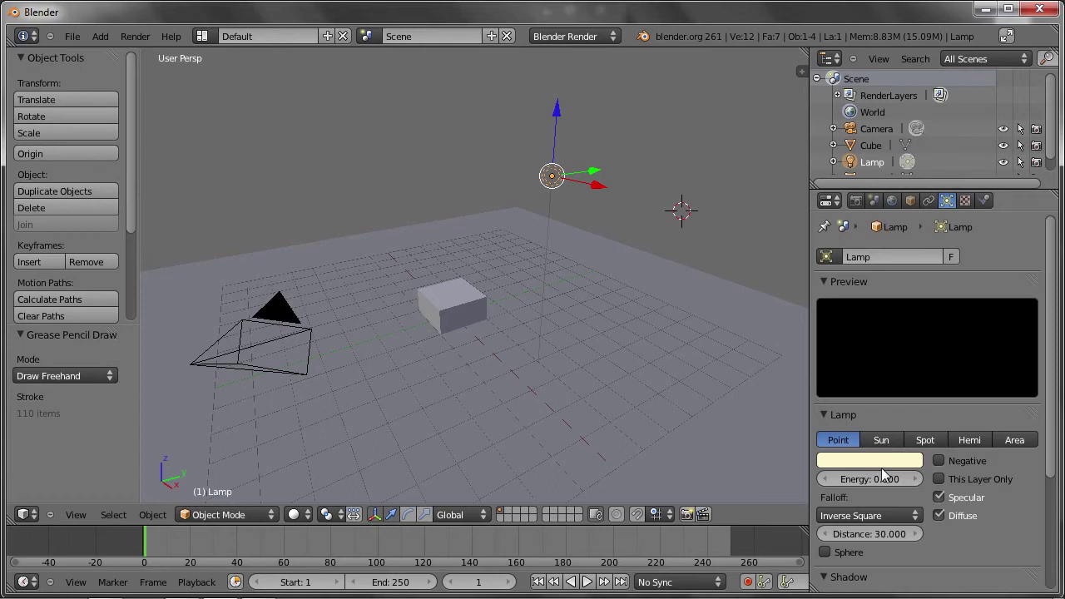
Step: Set the lamp energy to 0.100 and test-render the dim lighting
click(876, 481)
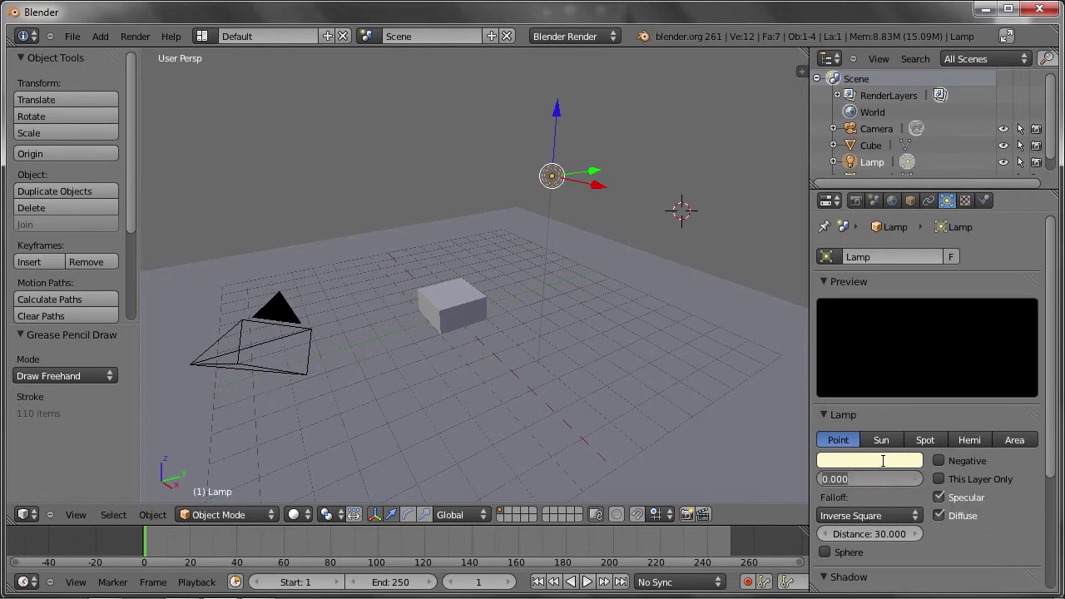
text(0.1)
key(Return)
key(F12)
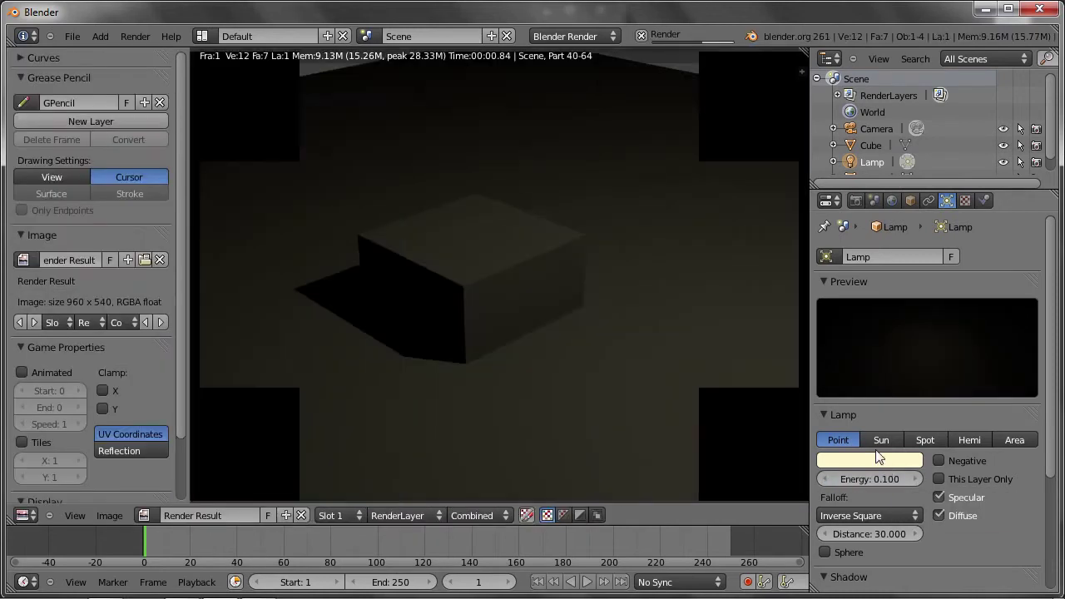
key(Escape)
Step: Raise the lamp energy to 2.000 and test-render the brighter lighting
click(881, 478)
text(2)
key(Return)
key(F12)
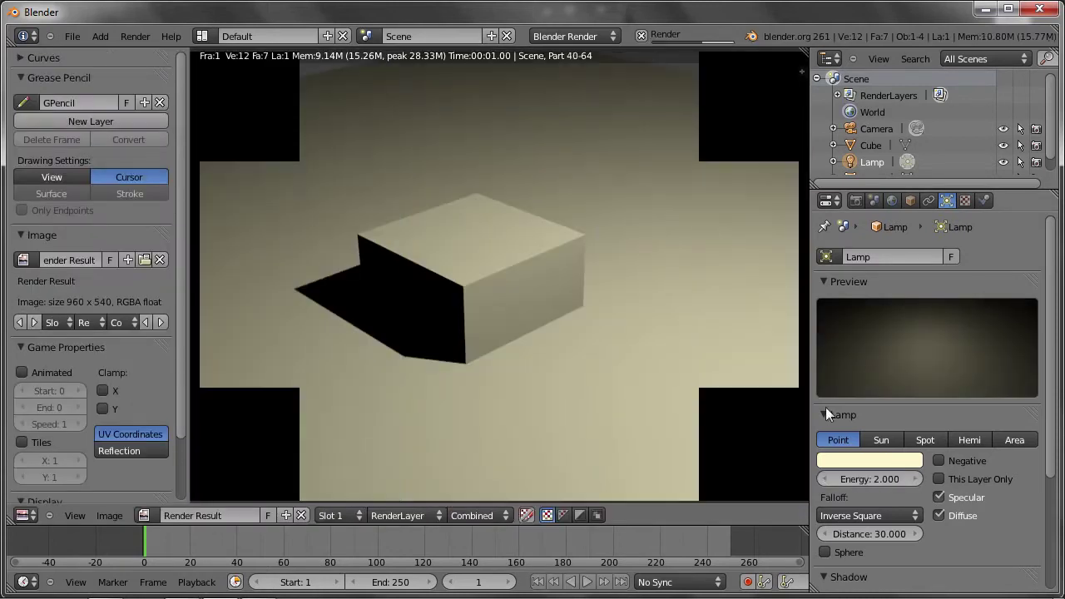
key(Escape)
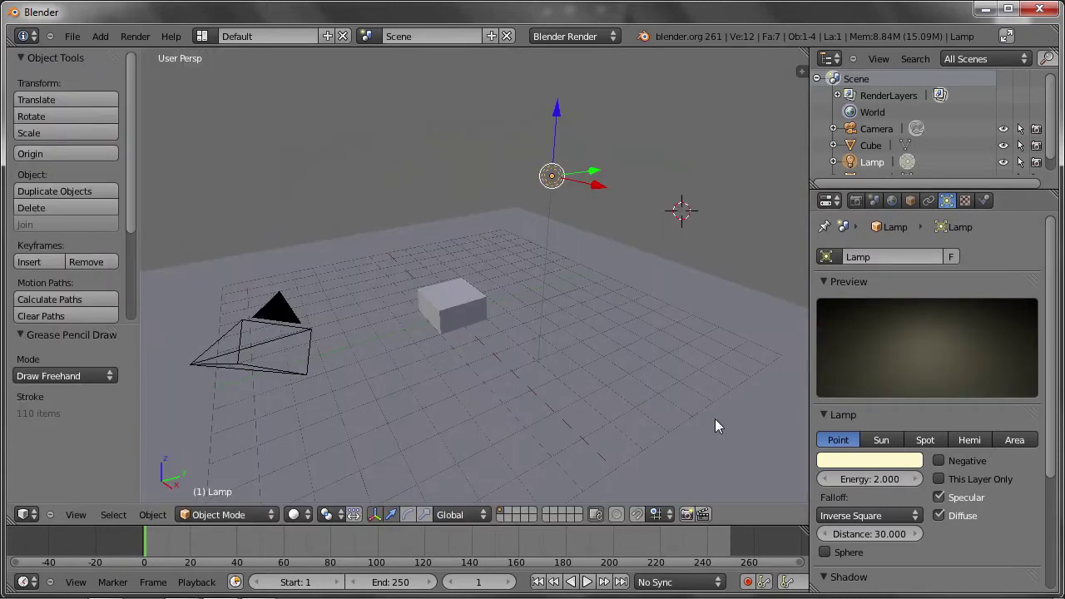
click(870, 479)
Step: Set the lamp energy back to 1.000
text(1)
key(Return)
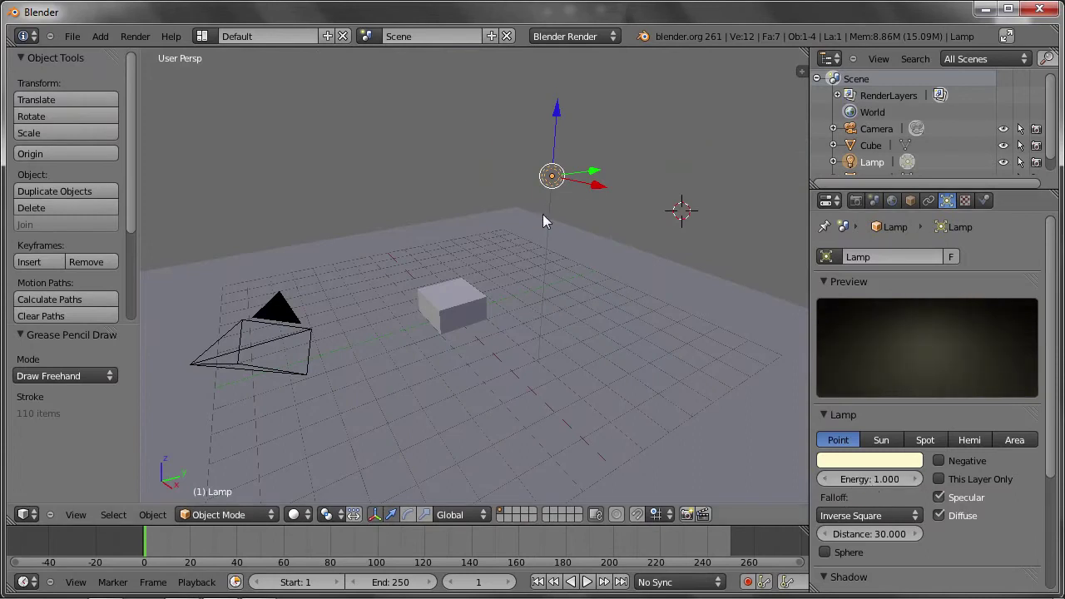
mouse_move(557, 216)
middle_down()
mouse_move(587, 285)
mouse_move(628, 306)
mouse_move(622, 273)
mouse_move(591, 265)
middle_up()
Step: Duplicate the lamp as Lamp.001 to the left of the cube and test-render both lamps
key(shift+d)
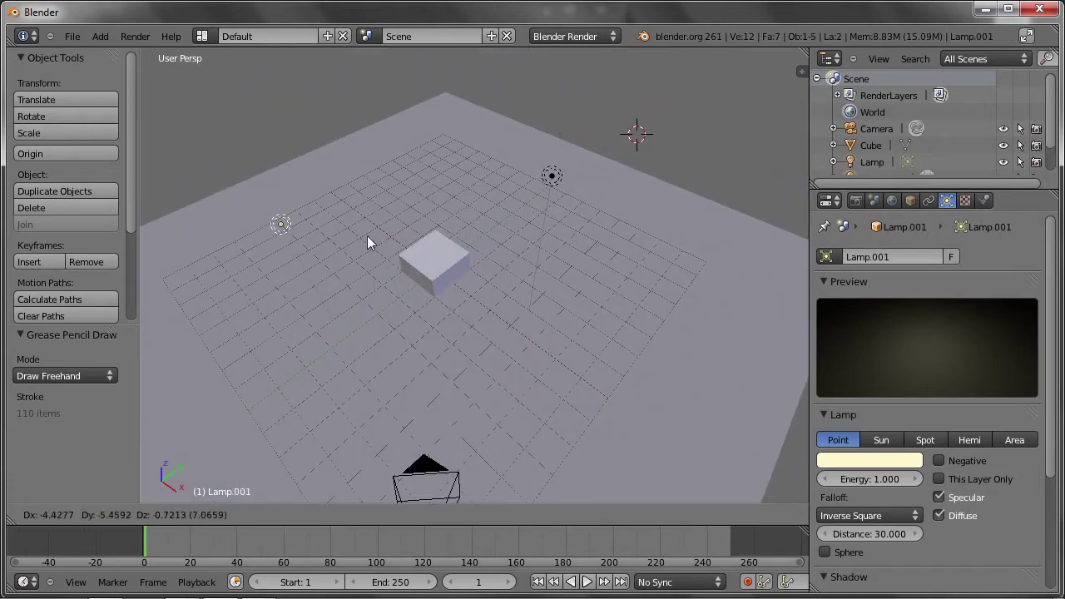
click(397, 261)
mouse_move(369, 300)
middle_down()
mouse_move(386, 209)
mouse_move(504, 222)
mouse_move(297, 262)
mouse_move(349, 183)
middle_up()
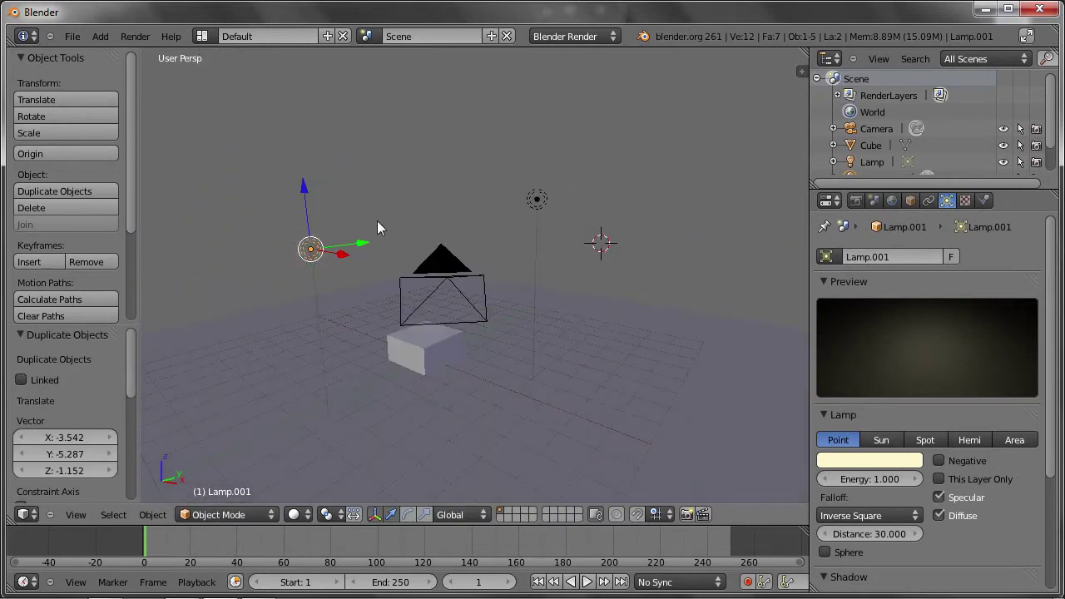
key(F12)
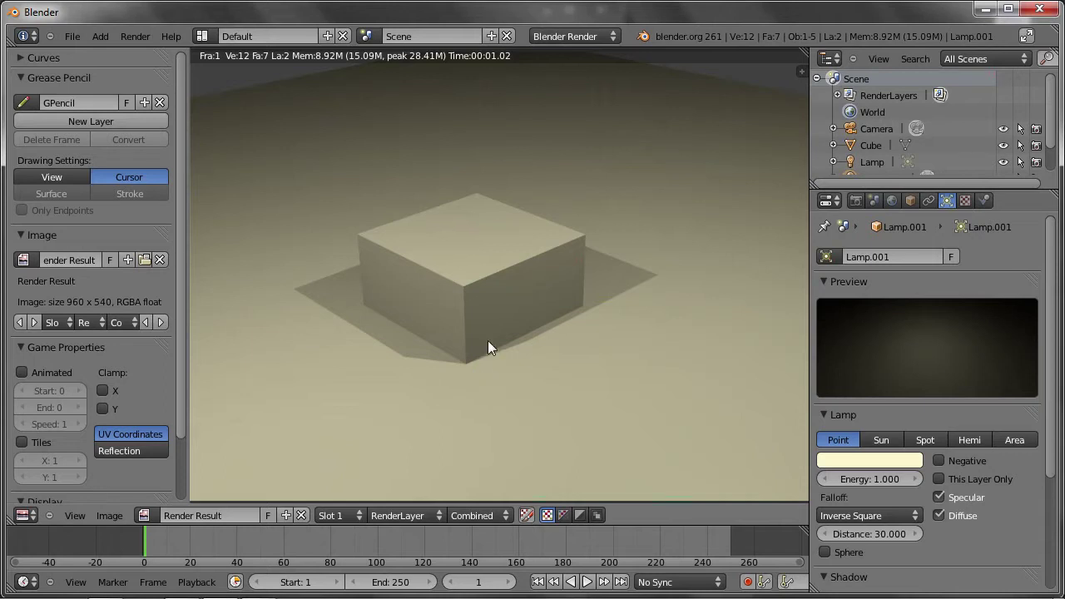
key(Escape)
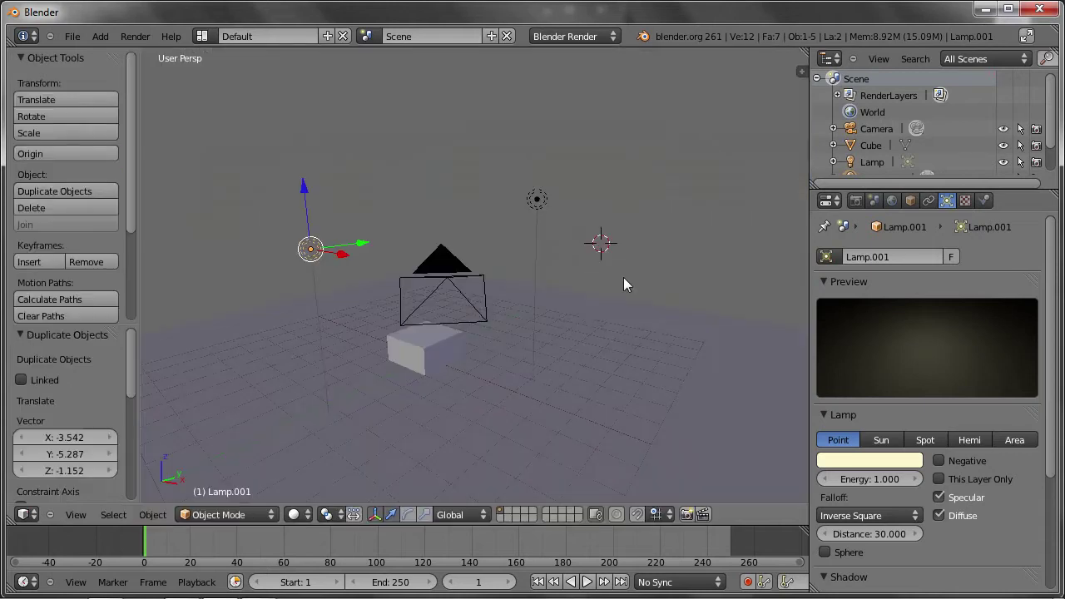
middle_drag(535, 286, 499, 285)
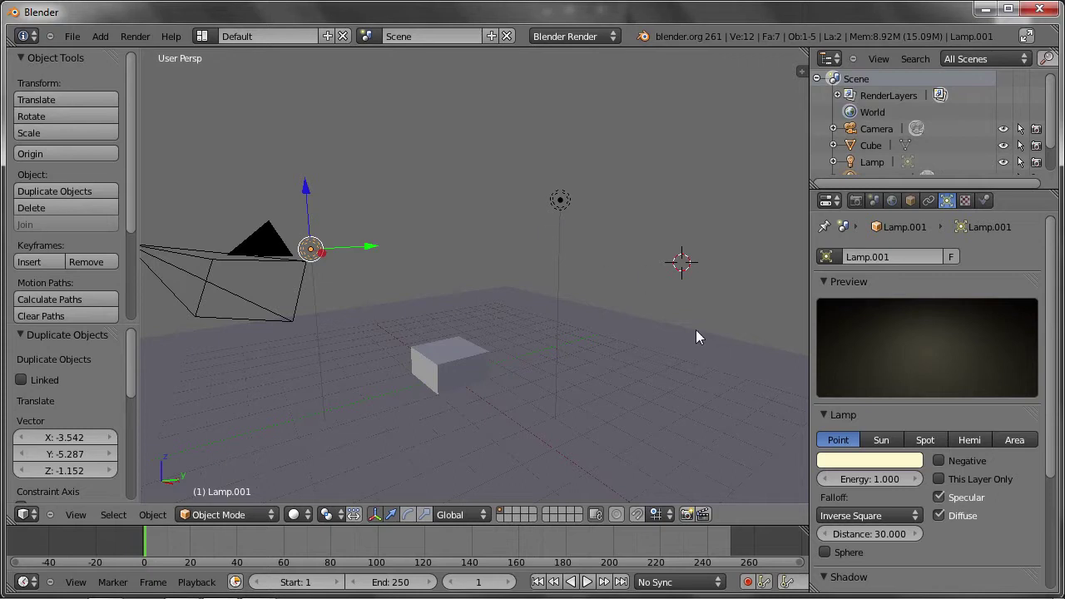
Step: Tint Lamp.001 pale blue and test-render the scene
click(869, 460)
mouse_move(839, 345)
mouse_down()
mouse_move(821, 309)
mouse_move(846, 286)
mouse_up()
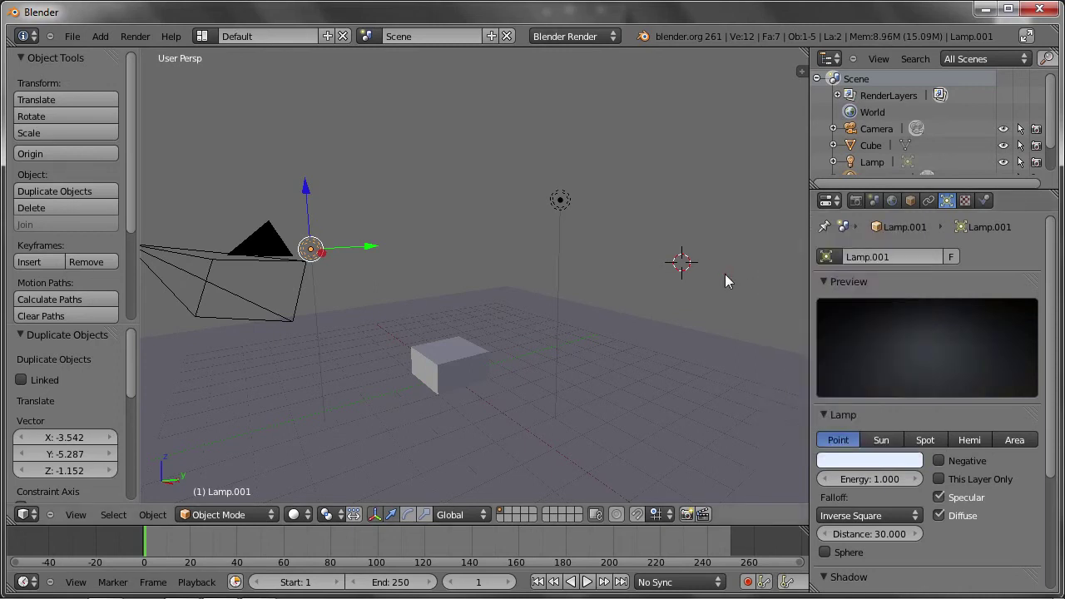
key(F12)
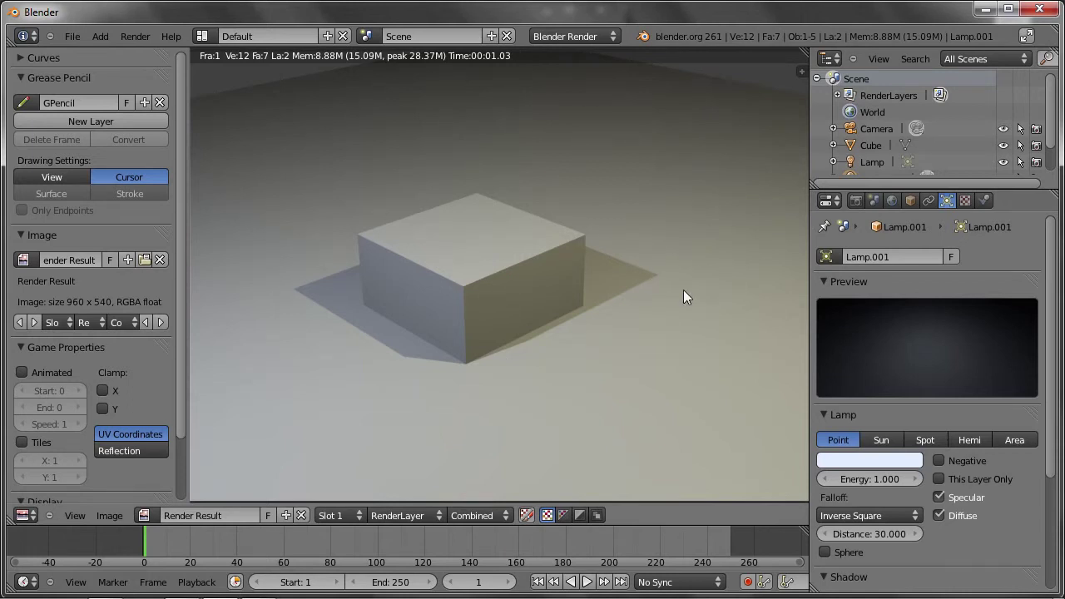
key(Escape)
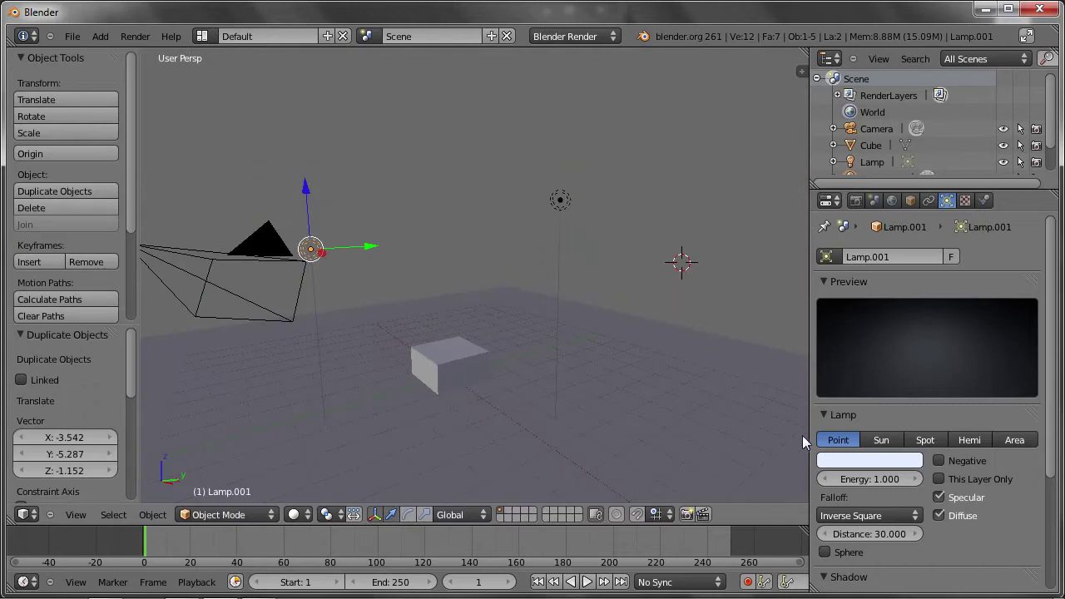
Step: Set Lamp.001's energy to 0.500 and render again
click(879, 480)
text(0.5)
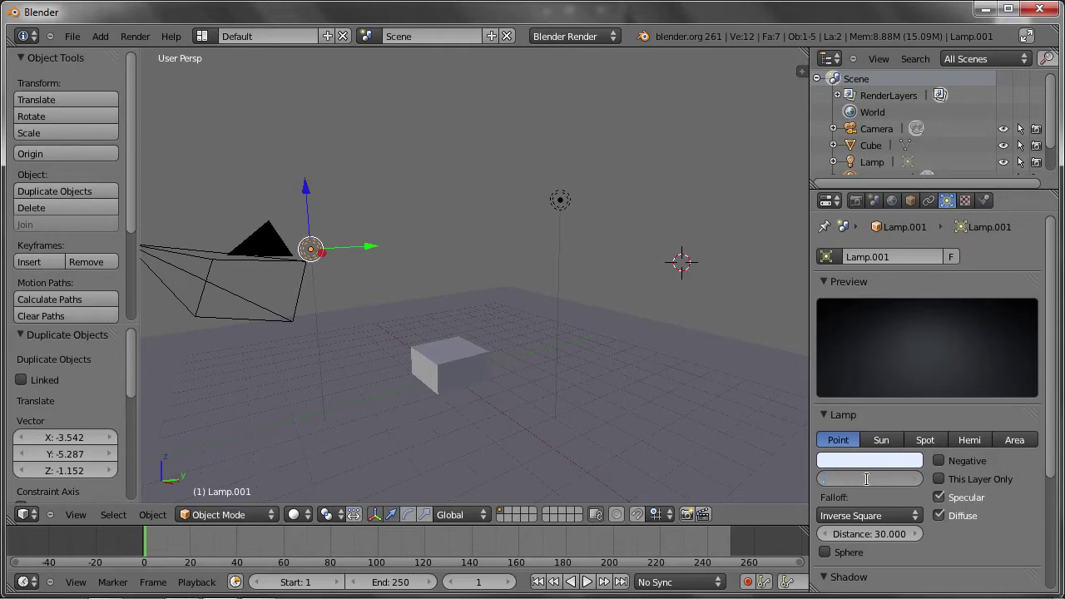
key(Return)
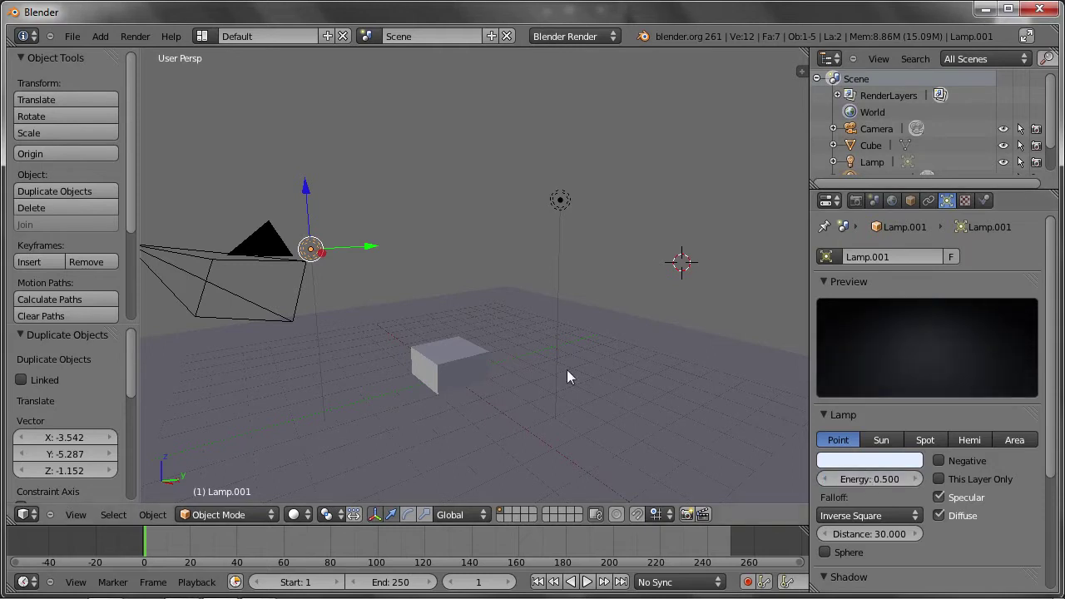
key(F12)
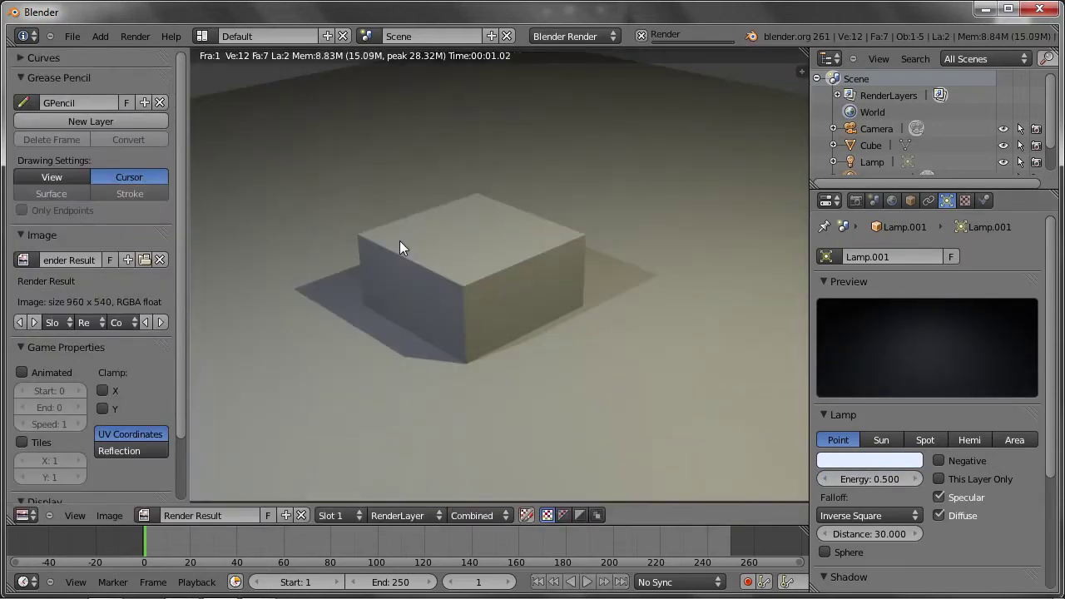
key(Escape)
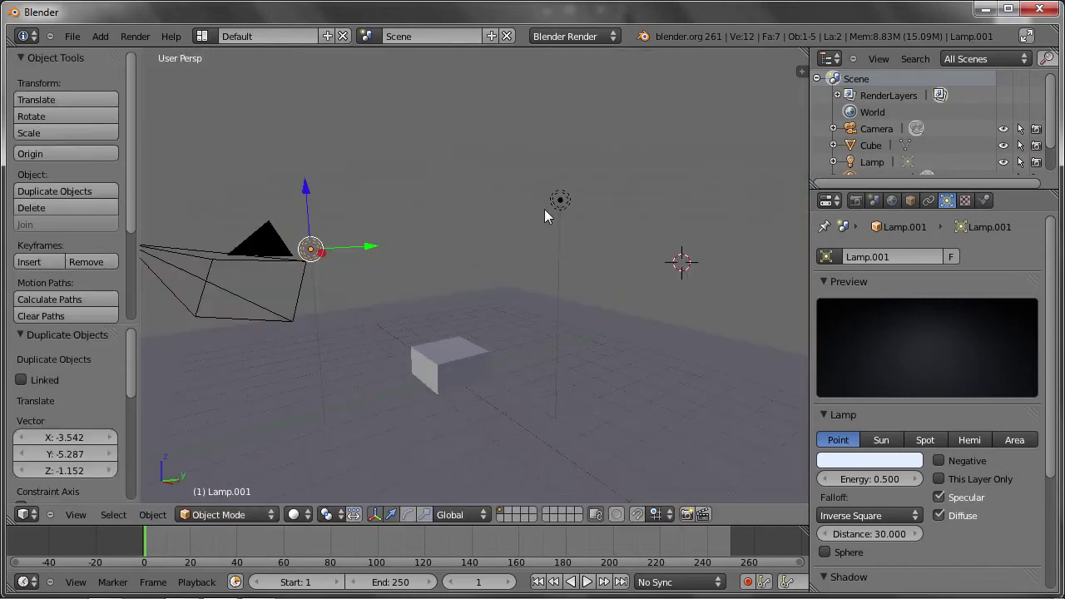
Step: Give the original Lamp energy 2.000 and a deeper yellow colour, then render
right_click(544, 209)
click(867, 479)
text(2)
key(Return)
click(883, 465)
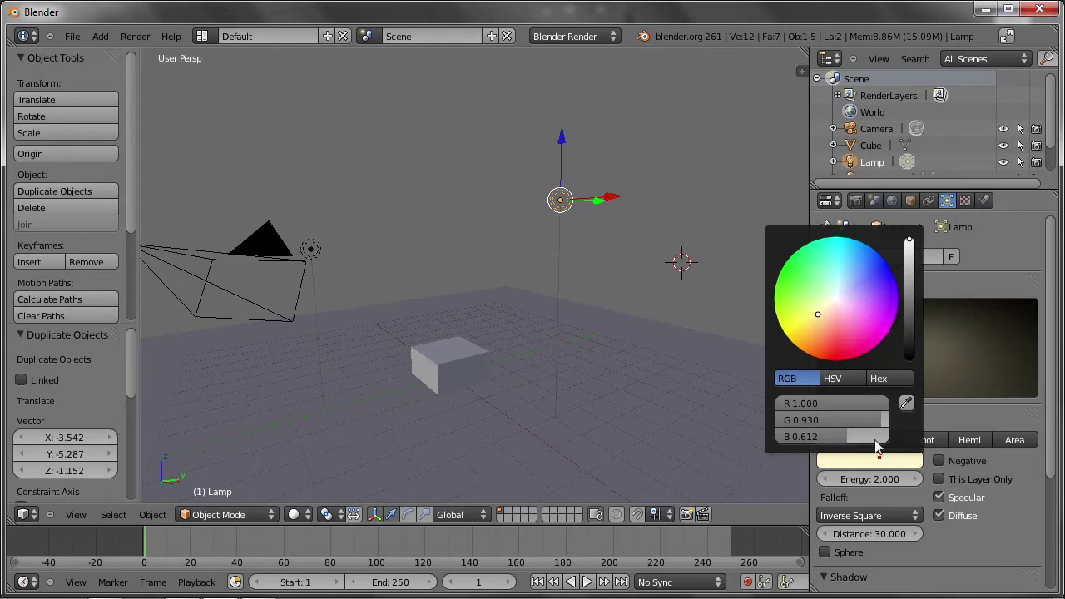
drag(817, 315, 812, 326)
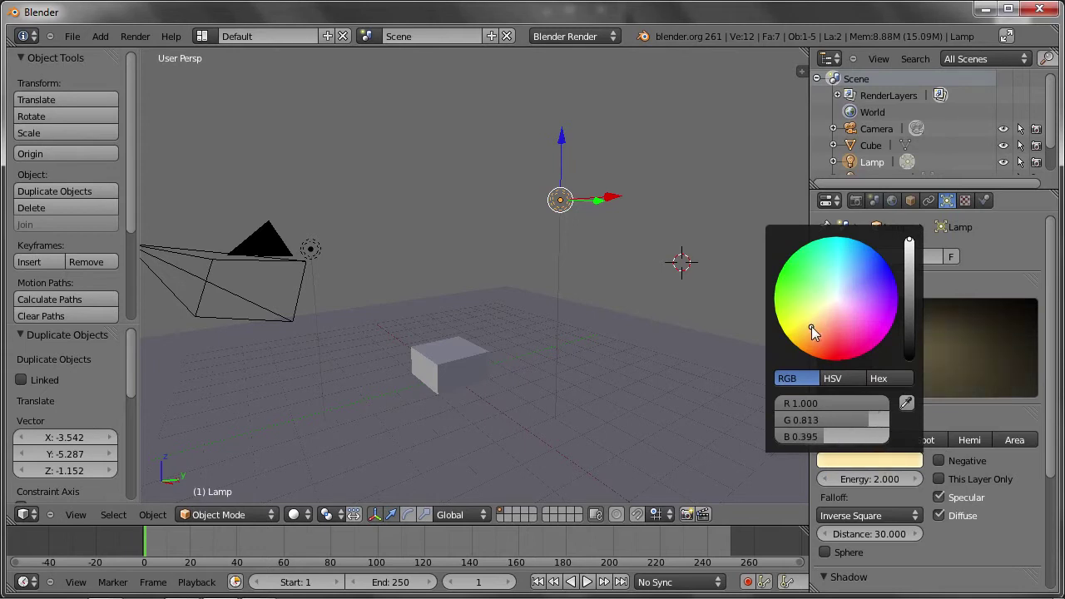
key(F12)
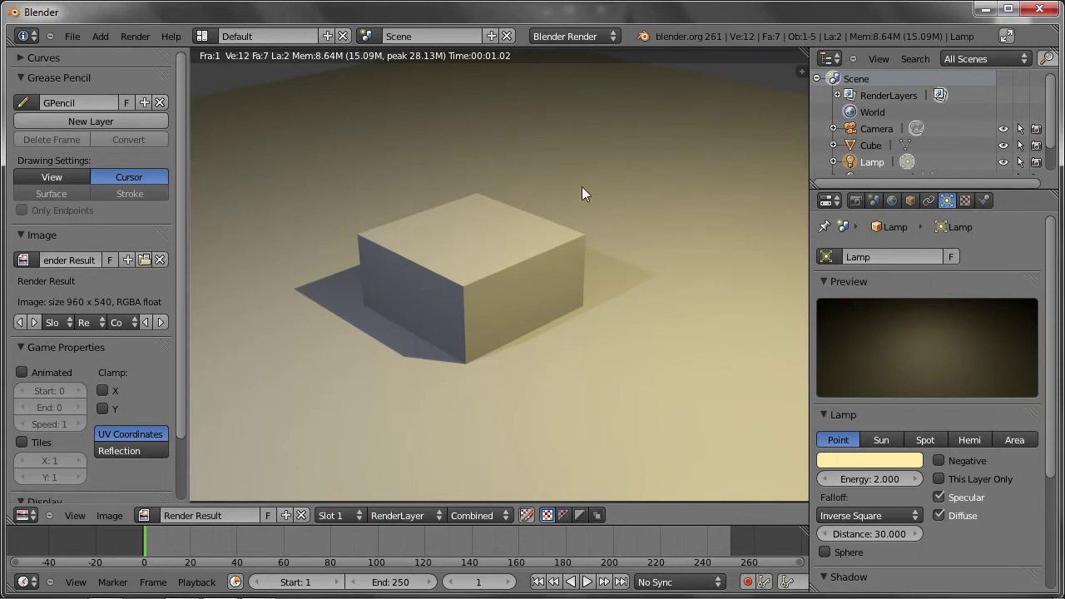
key(Escape)
Step: Duplicate Lamp.001 into Lamp.002, placed toward the back of the floor
mouse_move(447, 219)
middle_down()
mouse_move(566, 267)
mouse_move(538, 310)
mouse_move(471, 367)
middle_up()
right_click(380, 386)
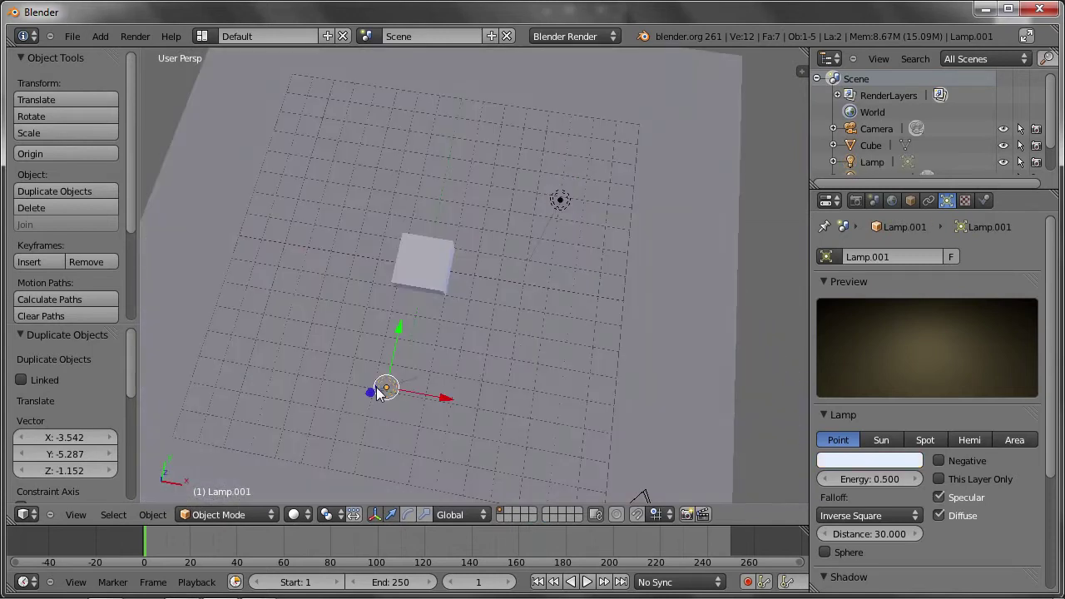
key(shift+d)
click(366, 104)
click(377, 133)
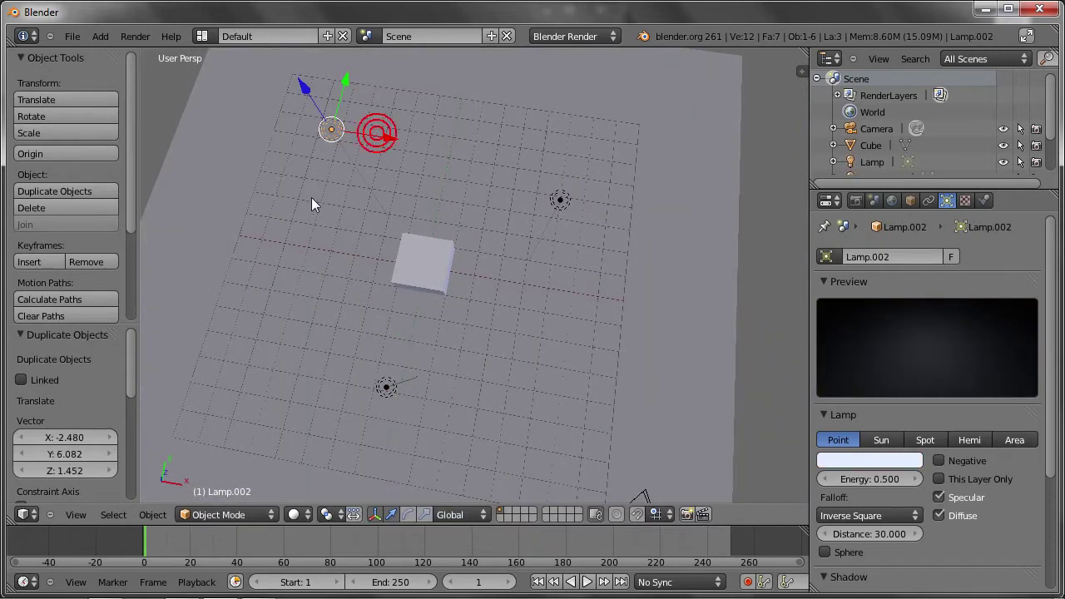
middle_drag(311, 200, 400, 103)
Step: Colour Lamp.002 a saturated pink and check it in a render
click(870, 461)
click(840, 303)
drag(840, 304, 846, 327)
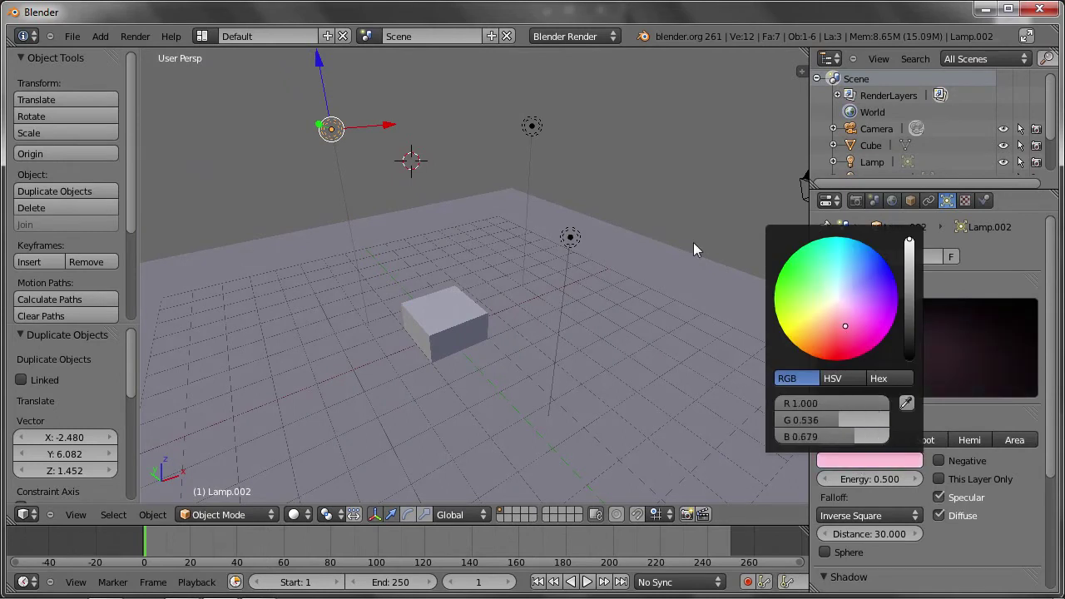
key(F12)
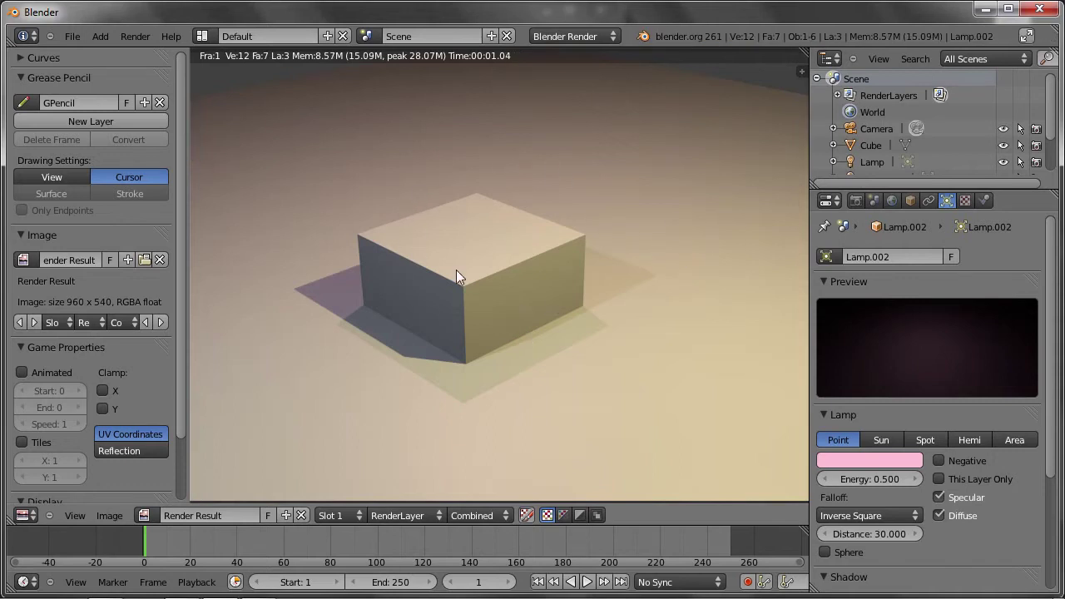
key(Escape)
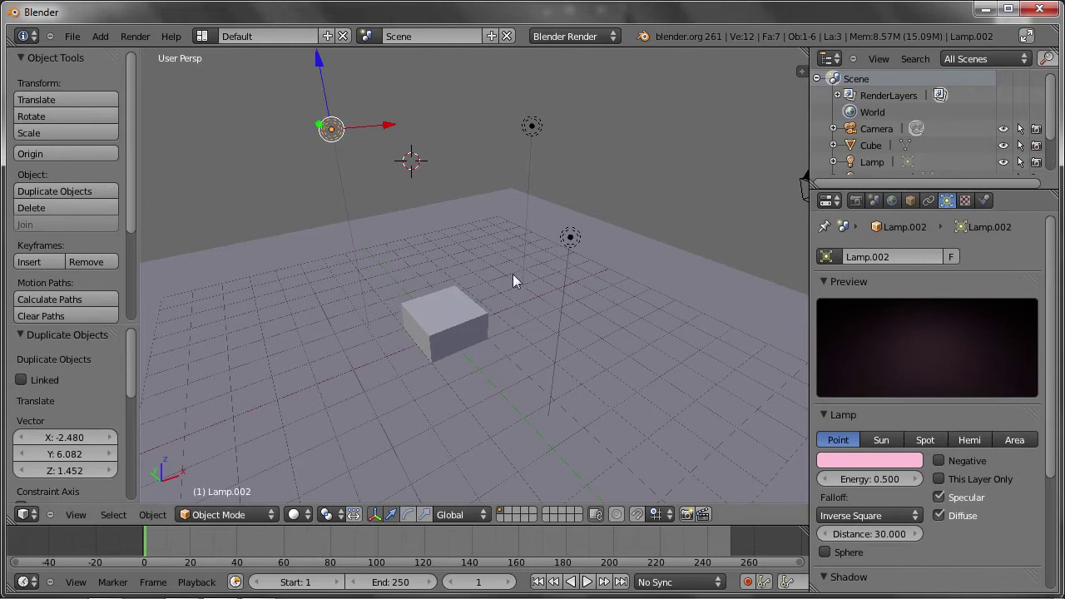
Step: Delete the pink Lamp.002 and the upper lamp
key(x)
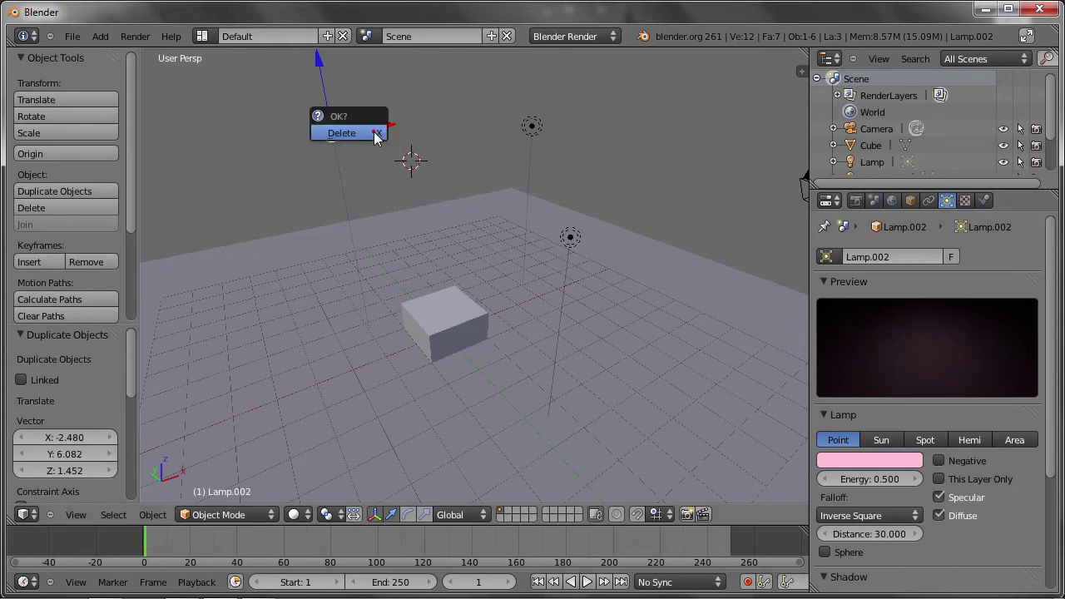
click(344, 131)
right_click(541, 123)
key(x)
click(542, 137)
Step: Lower the remaining lamp vertically to sit near the floor
right_click(571, 239)
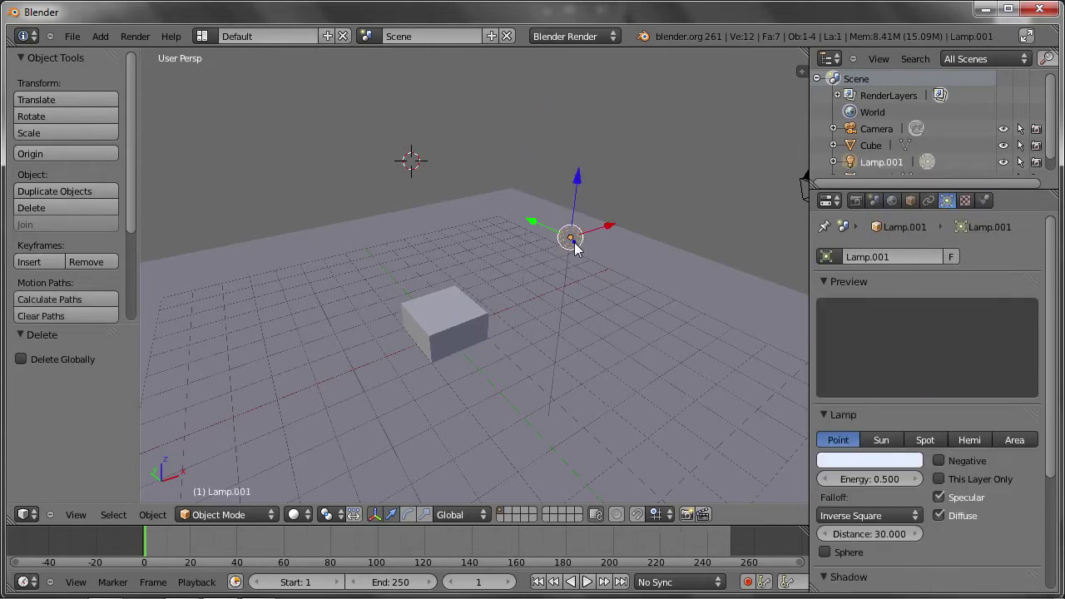
key(g)
key(z)
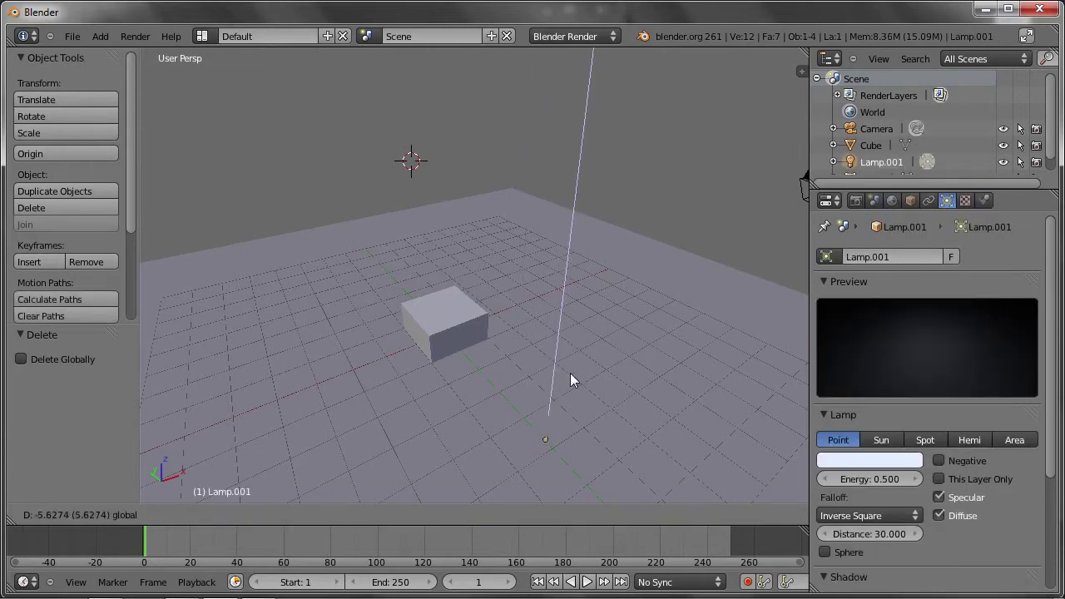
click(571, 340)
middle_drag(571, 341, 563, 366)
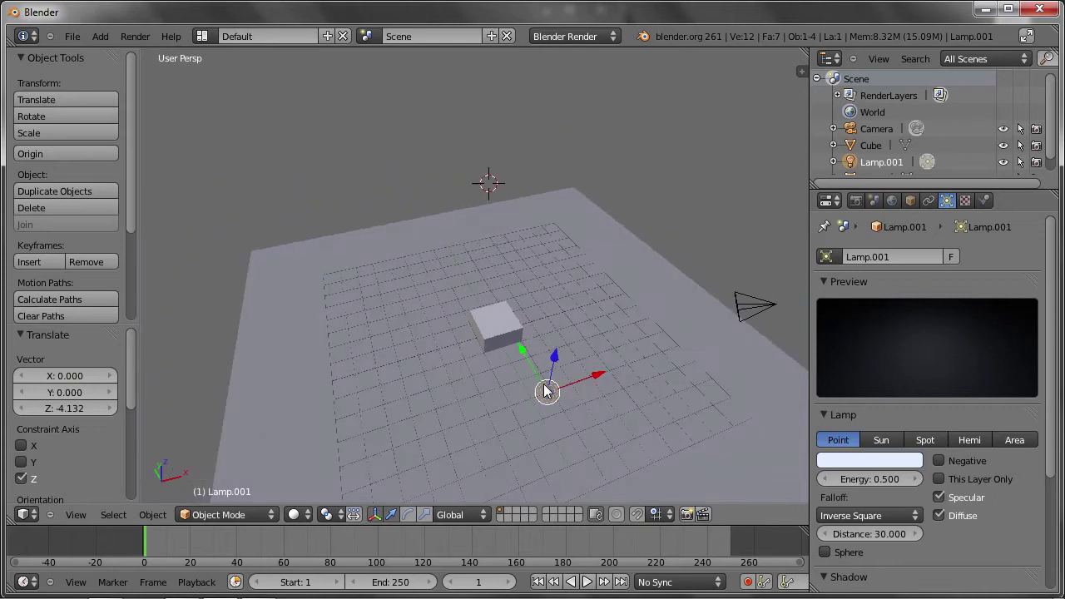
Step: In camera view, move and rotate the camera to centre the cube in the shot
key(KP_0)
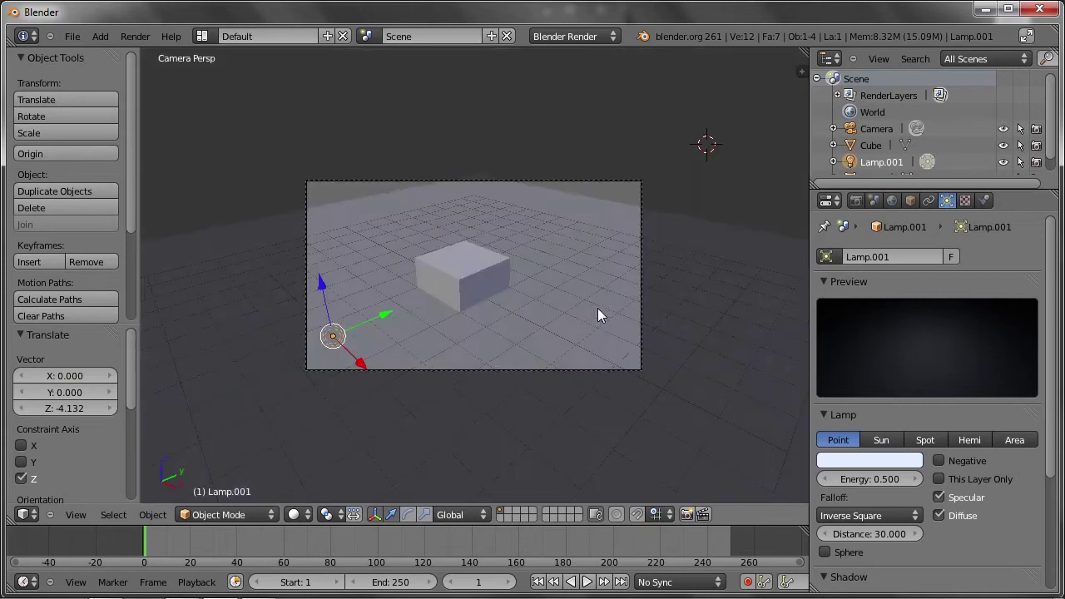
right_click(585, 181)
key(g)
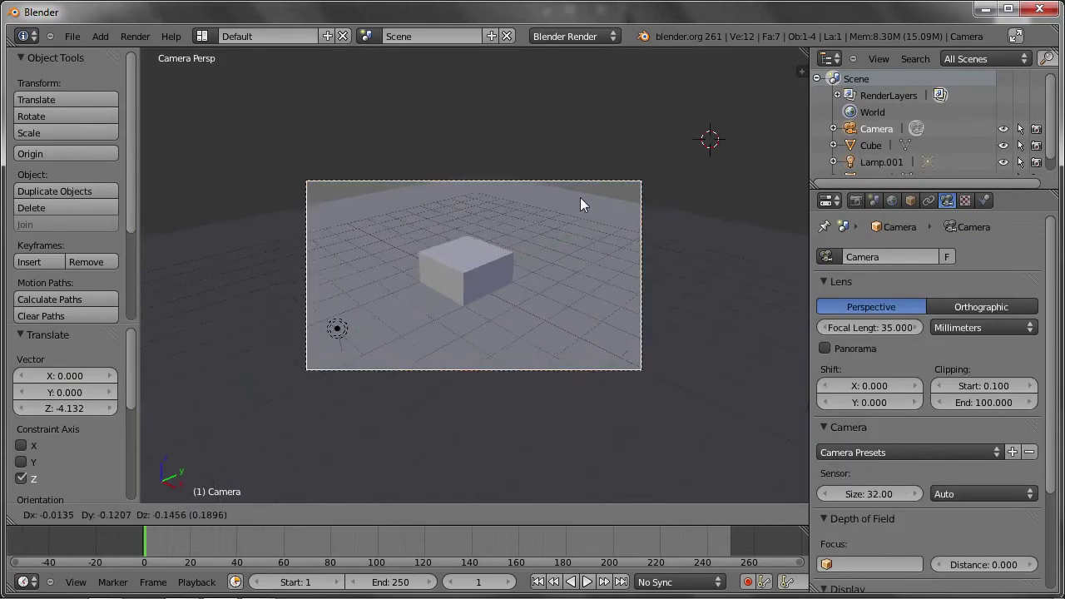
click(585, 276)
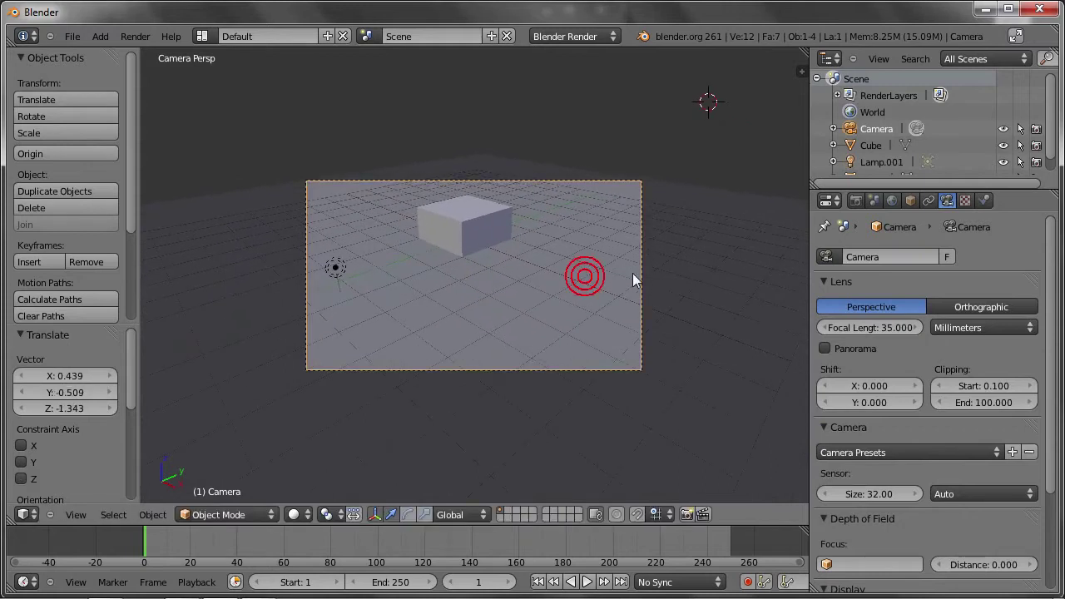
key(r)
click(645, 246)
key(g)
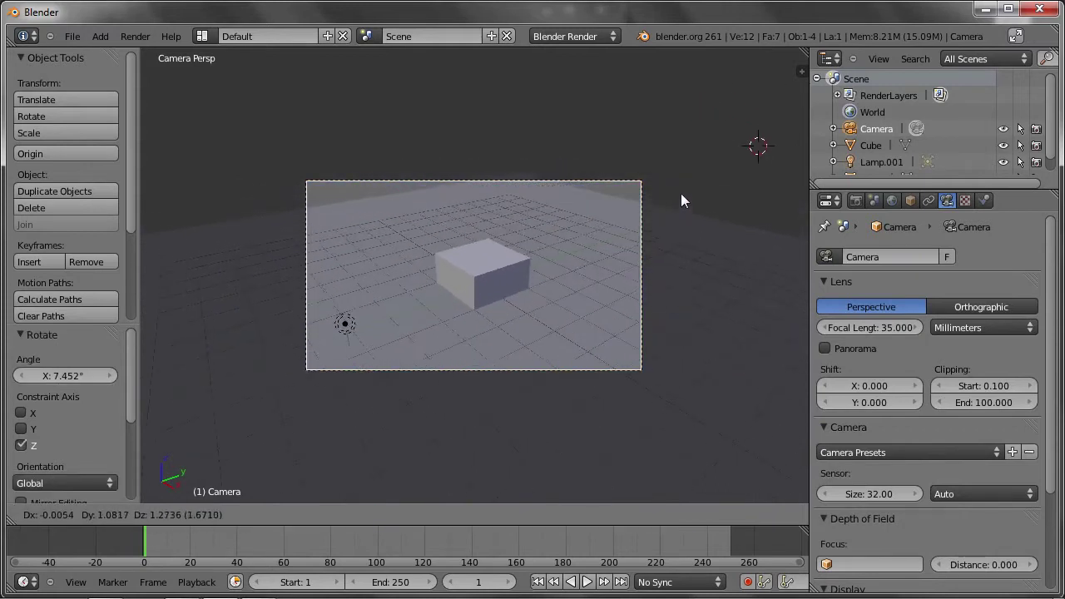
click(654, 209)
Step: Test-render the camera view, then select the lamp
key(F12)
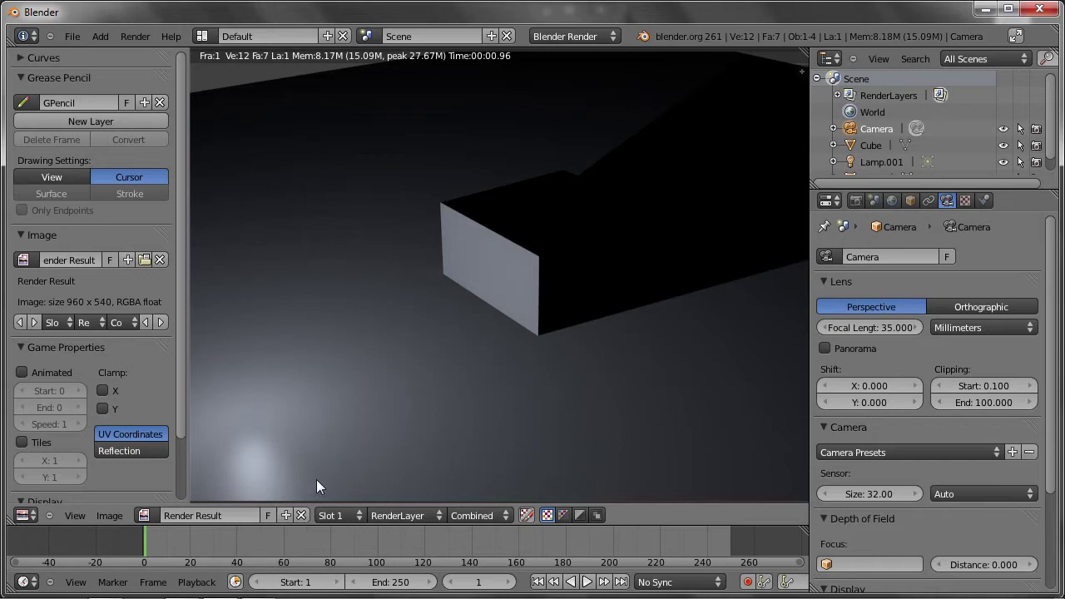
key(Escape)
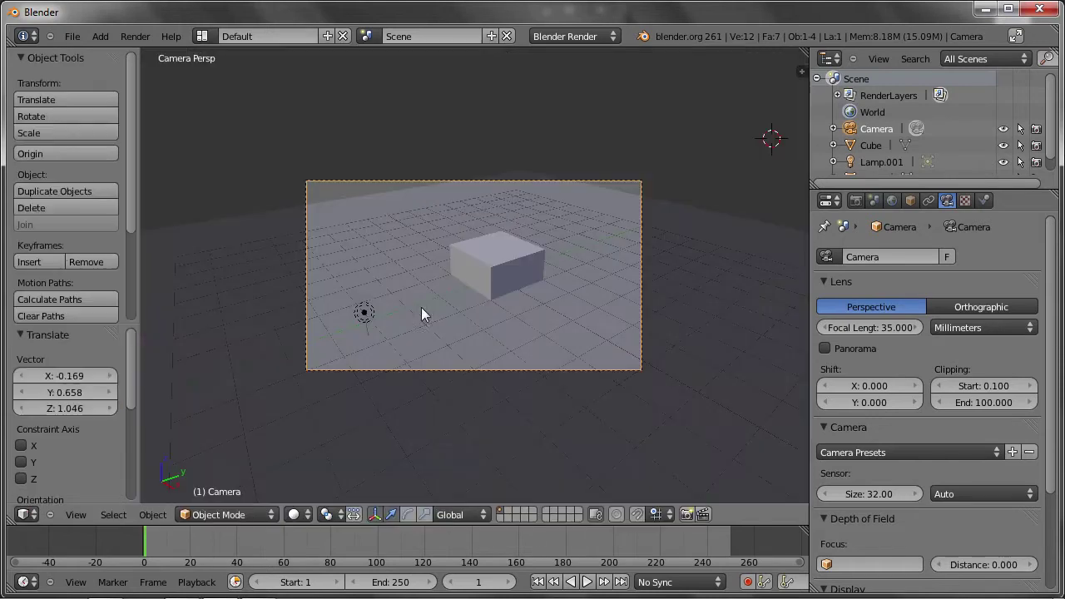
right_click(369, 308)
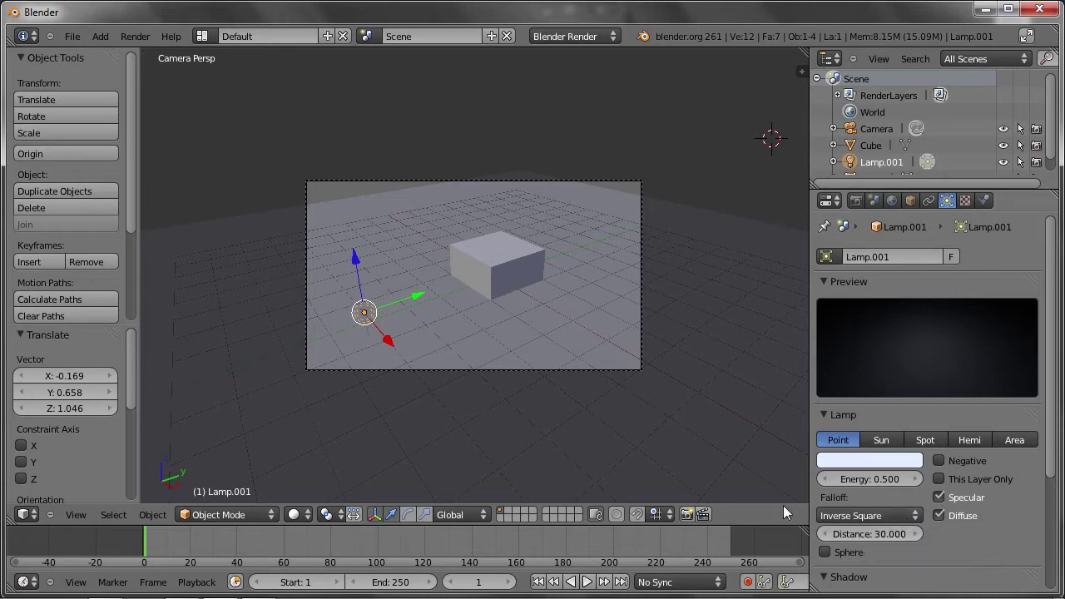
Step: Set the lamp falloff to Constant and render into Slot 1
click(861, 516)
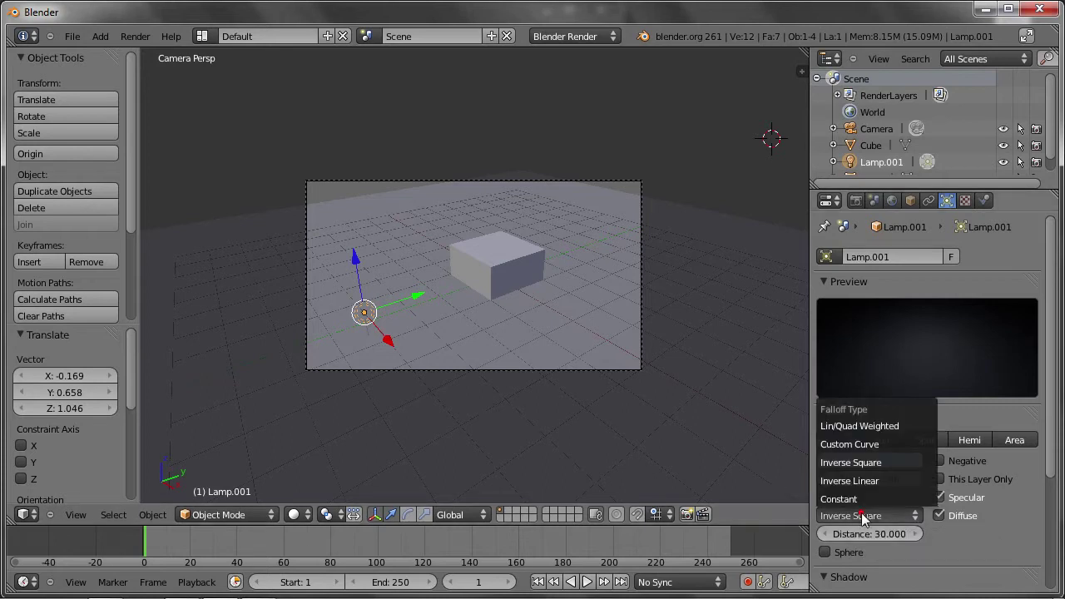
click(849, 501)
key(F12)
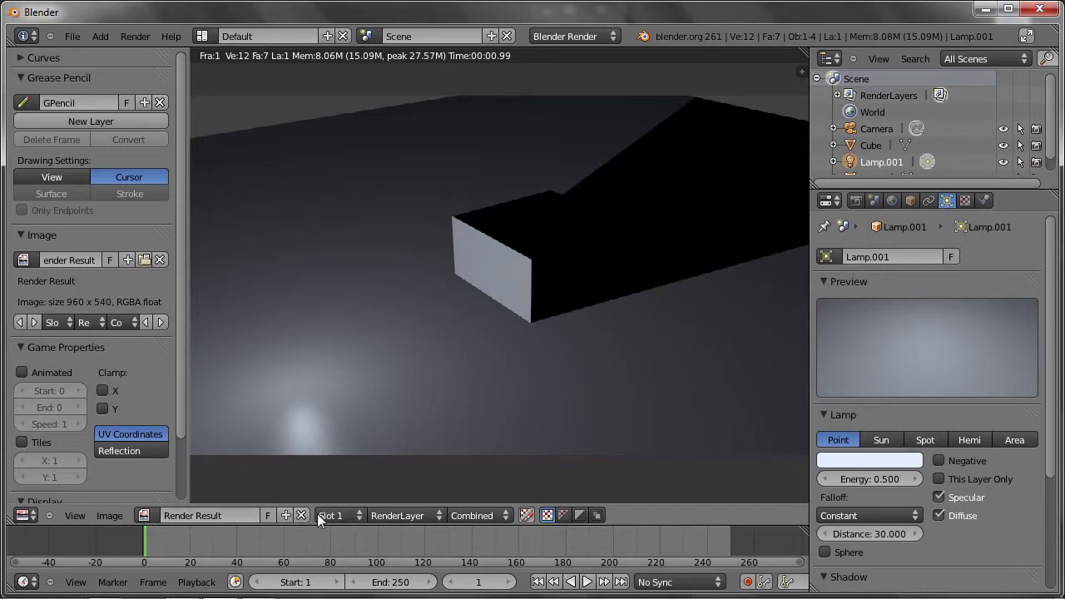
Step: Render an Inverse Square falloff version into Slot 2
click(343, 513)
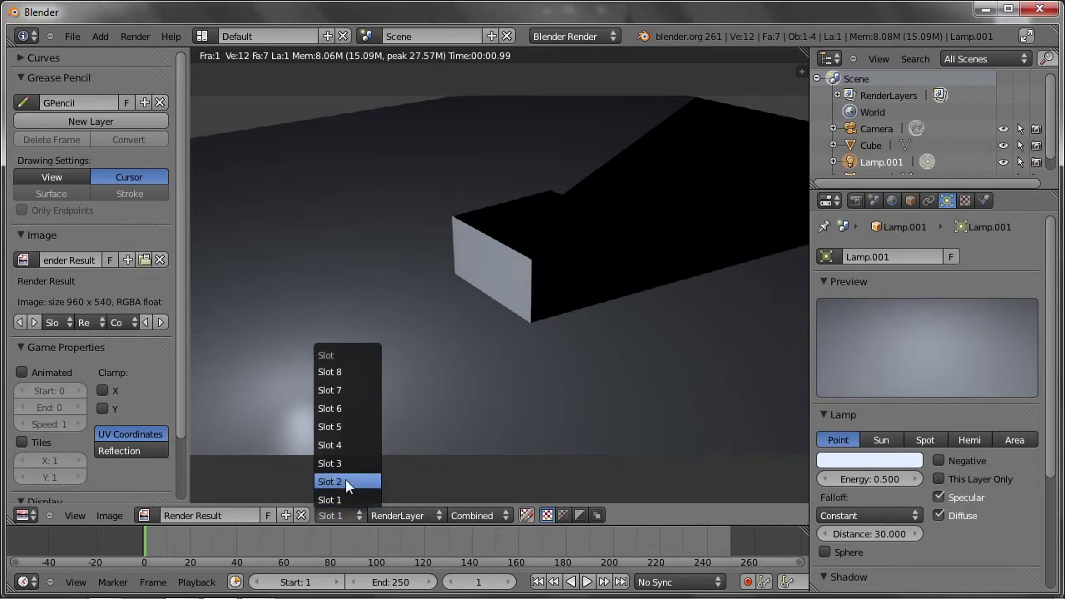
click(345, 482)
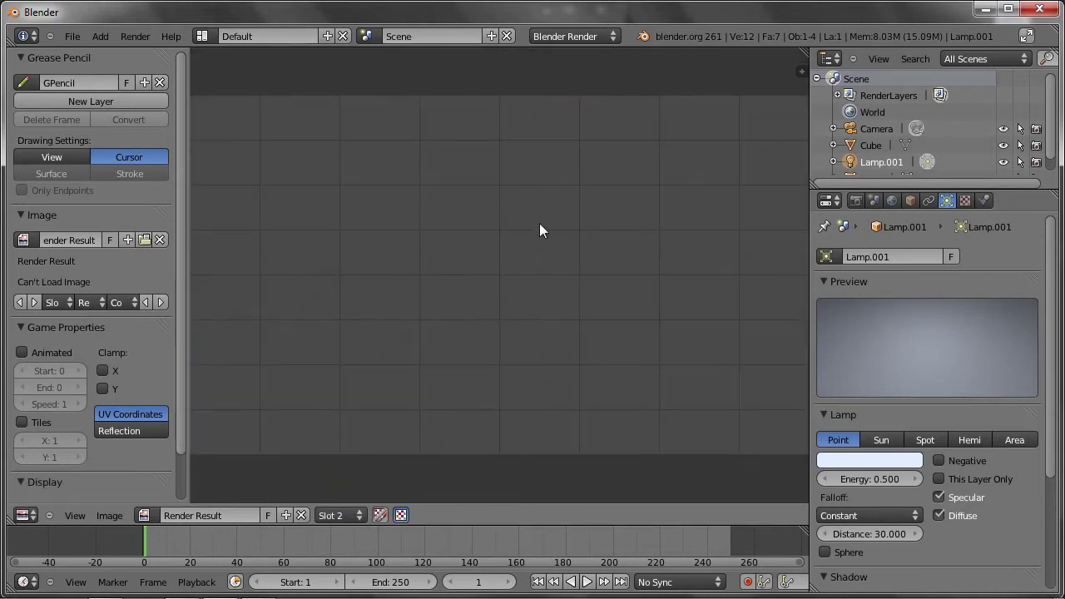
click(850, 514)
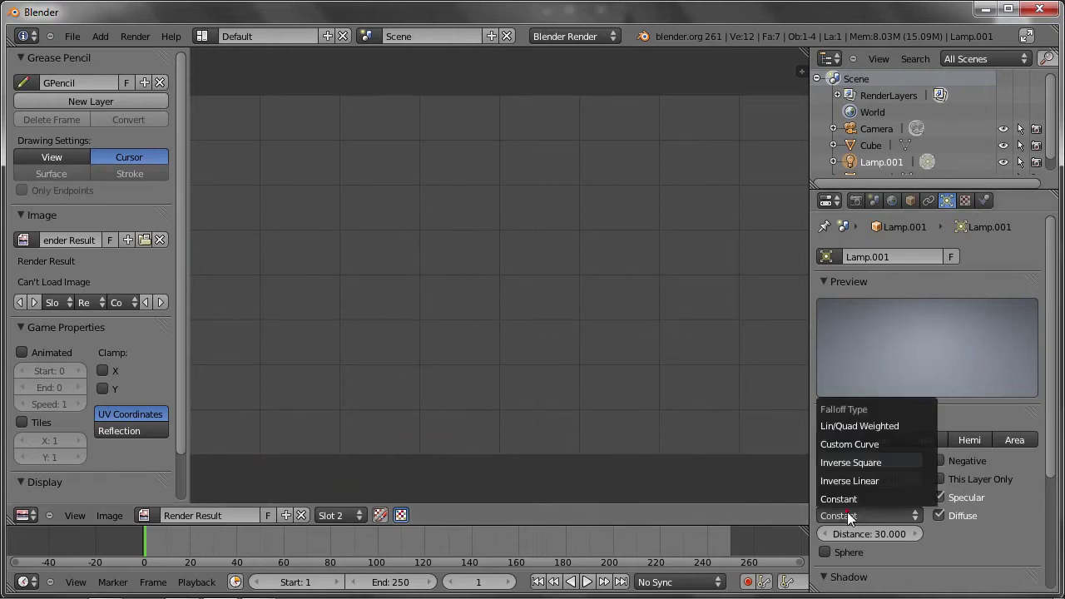
click(846, 462)
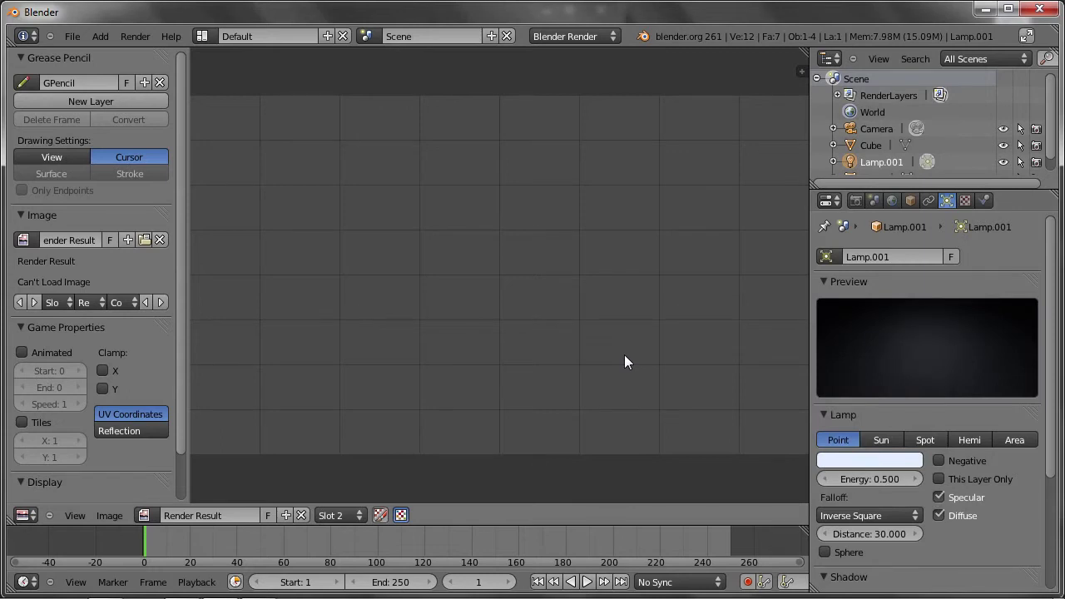
key(F12)
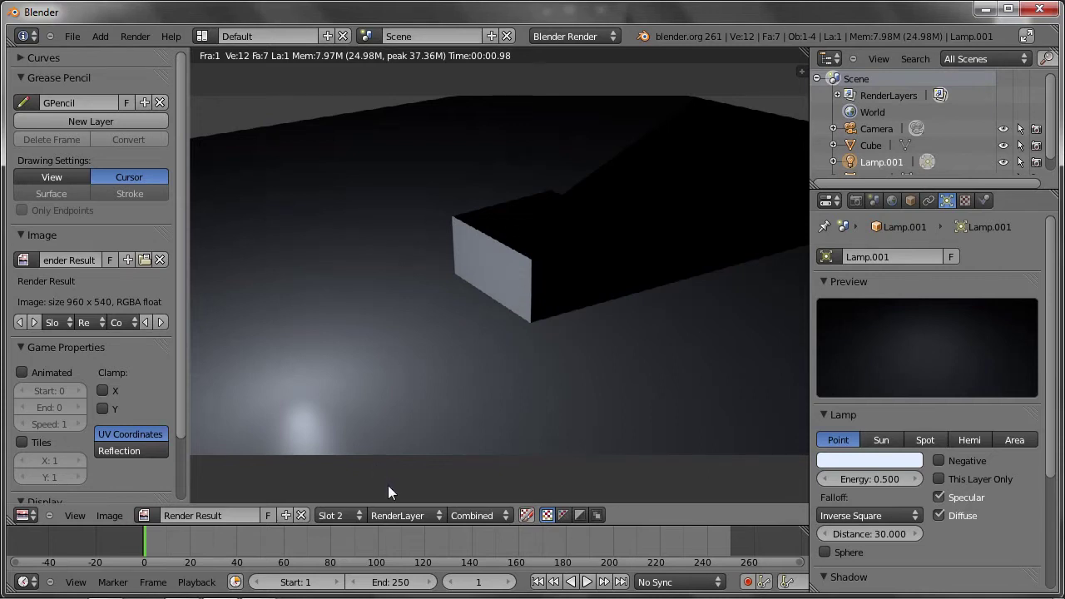
Step: Toggle between the Slot 1 and Slot 2 renders to compare them
click(349, 515)
click(343, 500)
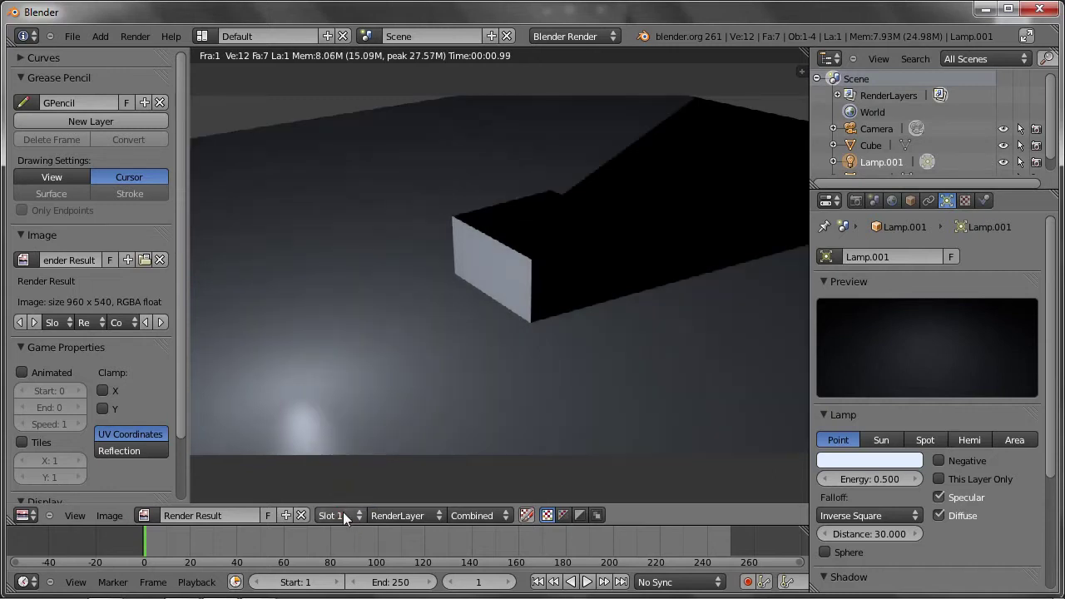
click(343, 512)
click(345, 482)
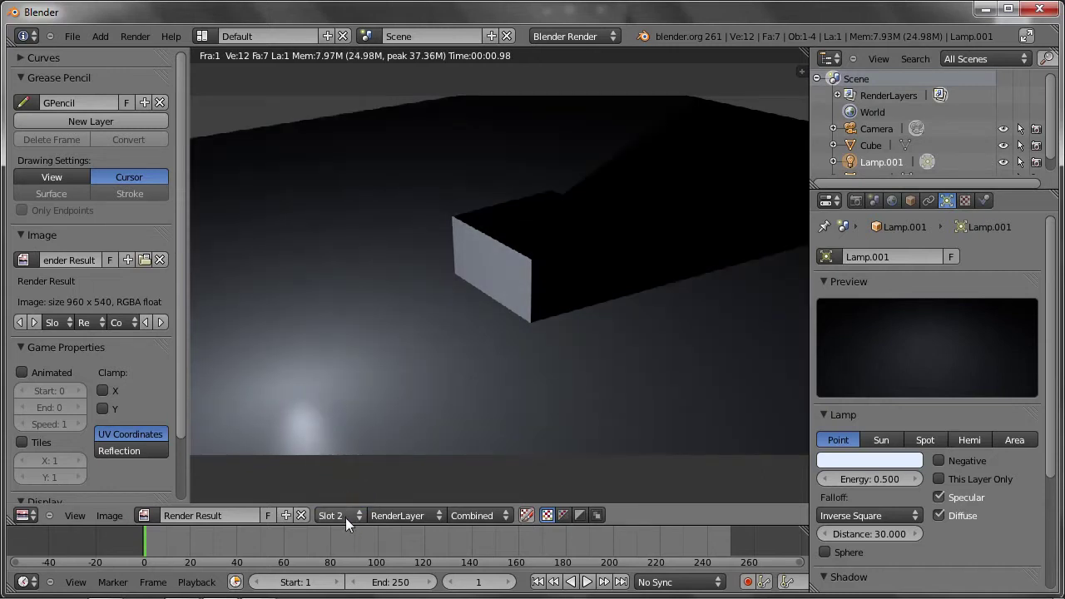
click(344, 517)
click(348, 502)
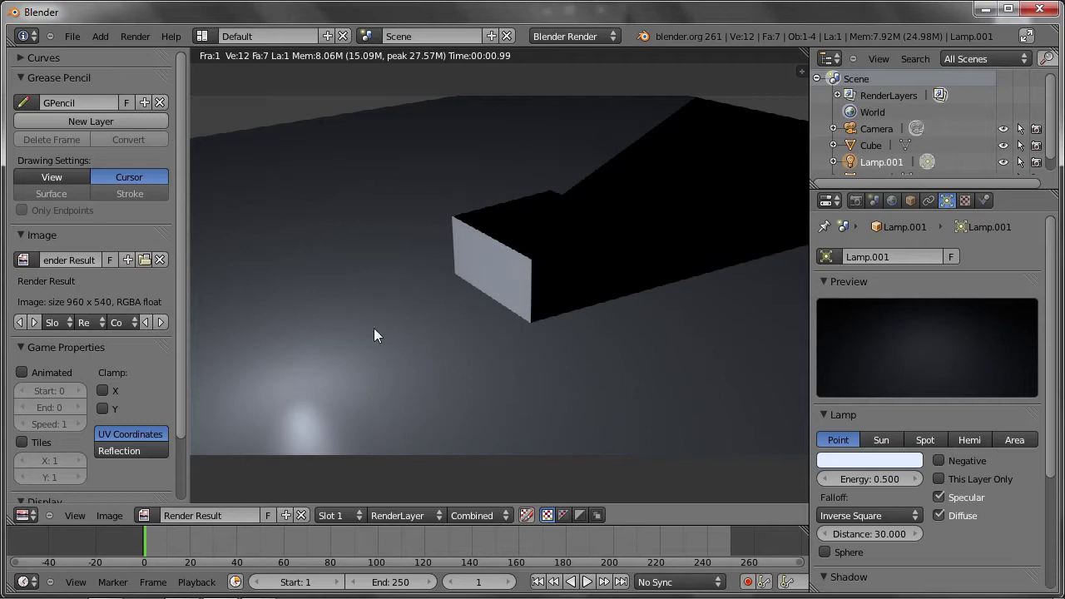
click(337, 516)
click(338, 480)
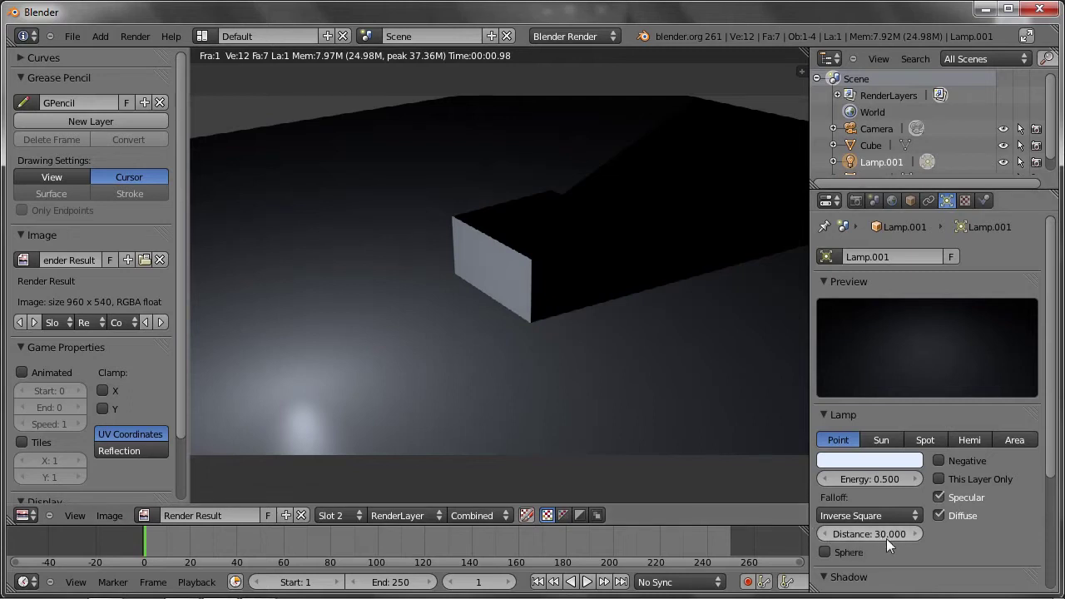
Step: Set the lamp distance to 1 and re-render the dimmer scene
click(863, 535)
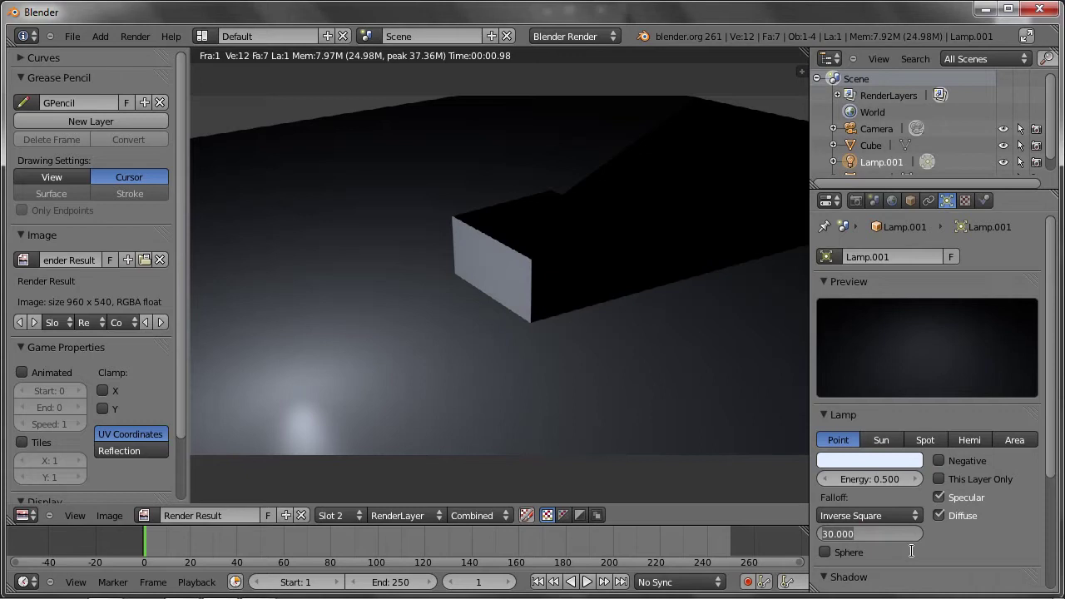
text(1)
key(Return)
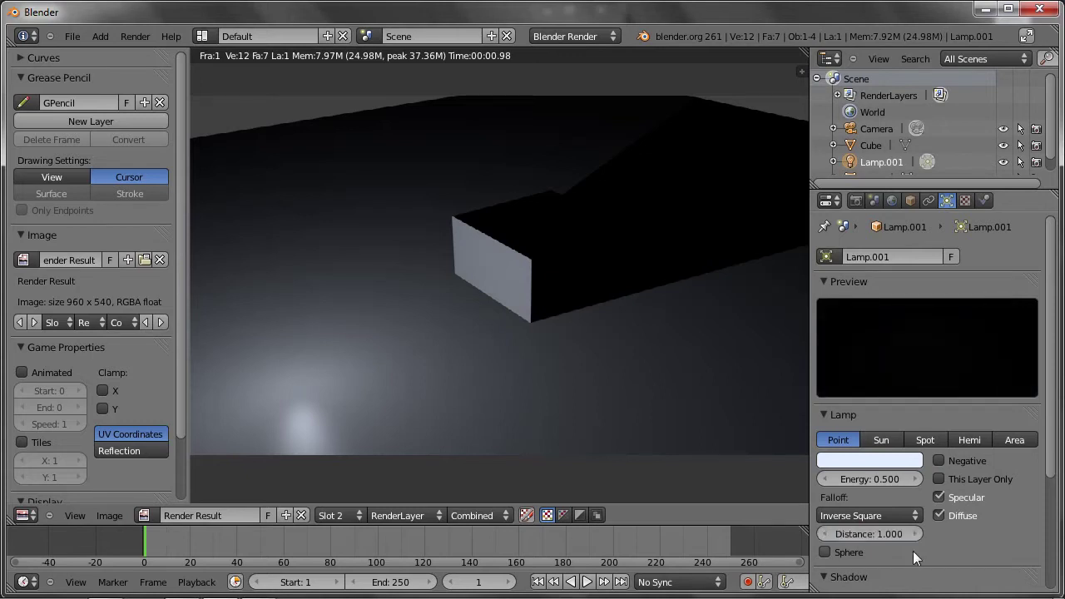
key(F12)
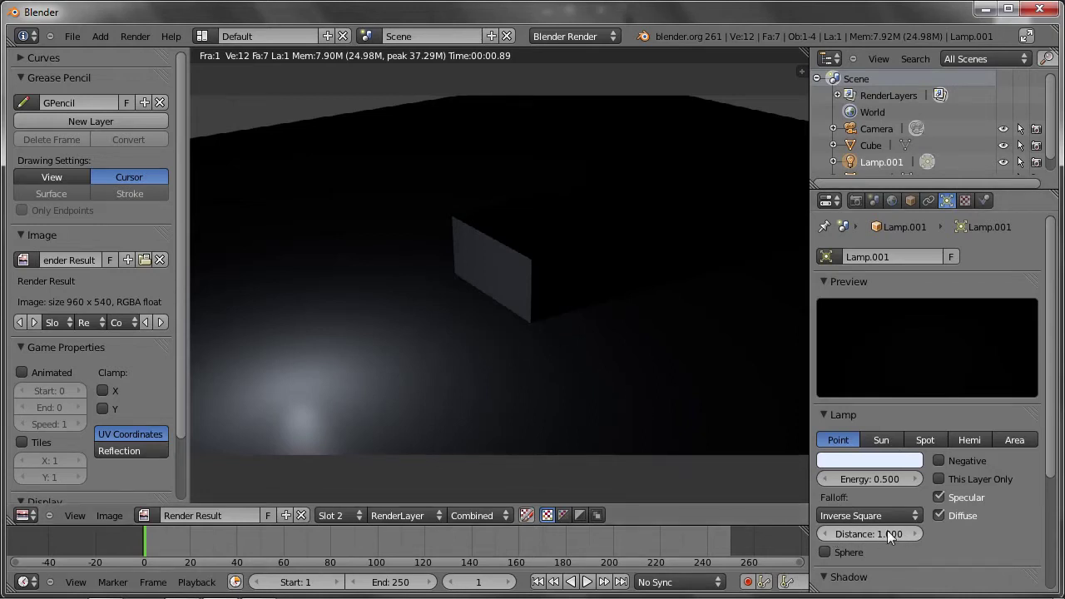
Step: Enable the lamp's Sphere limit, render, and review the result from the framed camera view
click(825, 551)
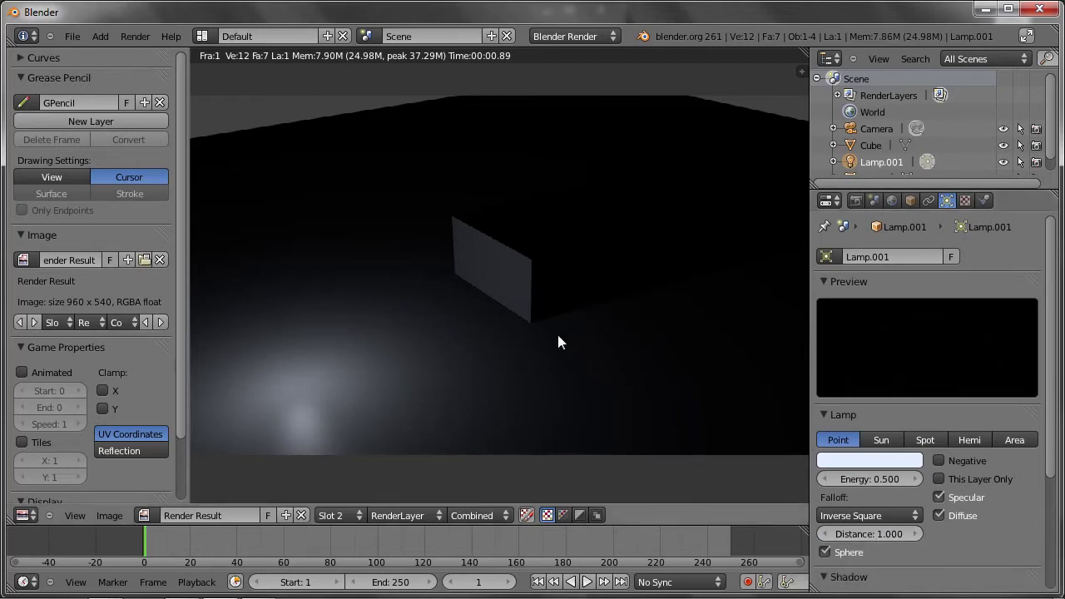
key(F12)
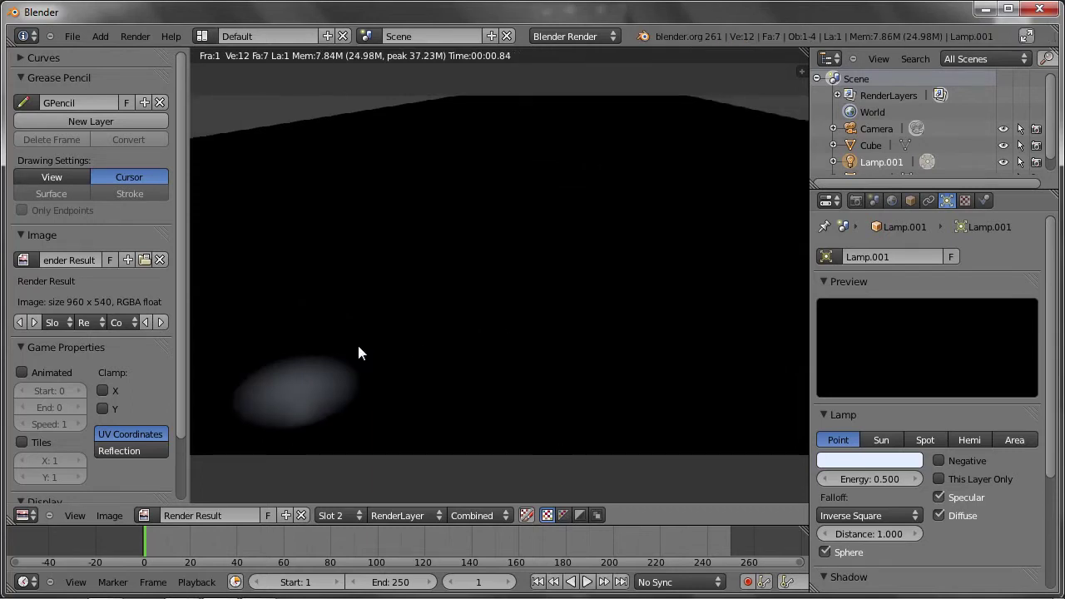
key(Escape)
key(Home)
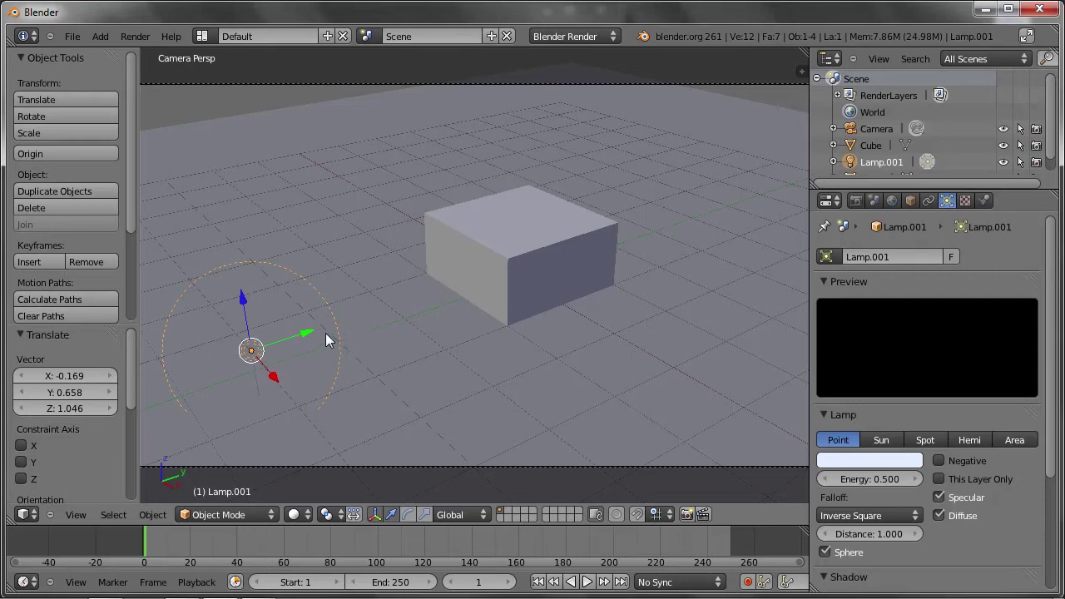
key(F12)
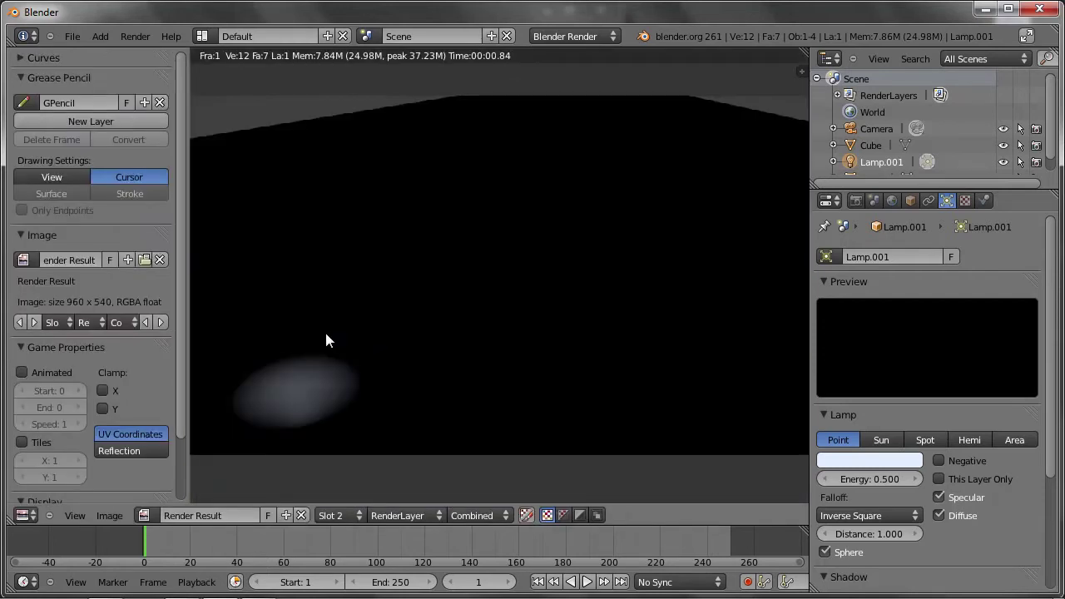
key(Escape)
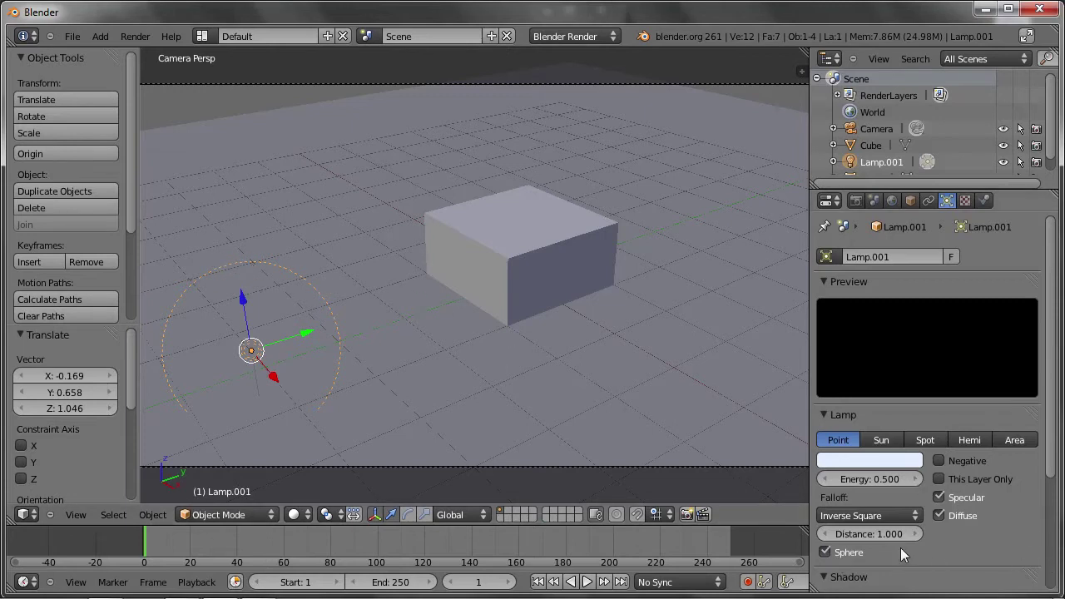
Step: Raise the lamp distance to 3.632 and untick Sphere, rendering after each change
drag(854, 534, 886, 532)
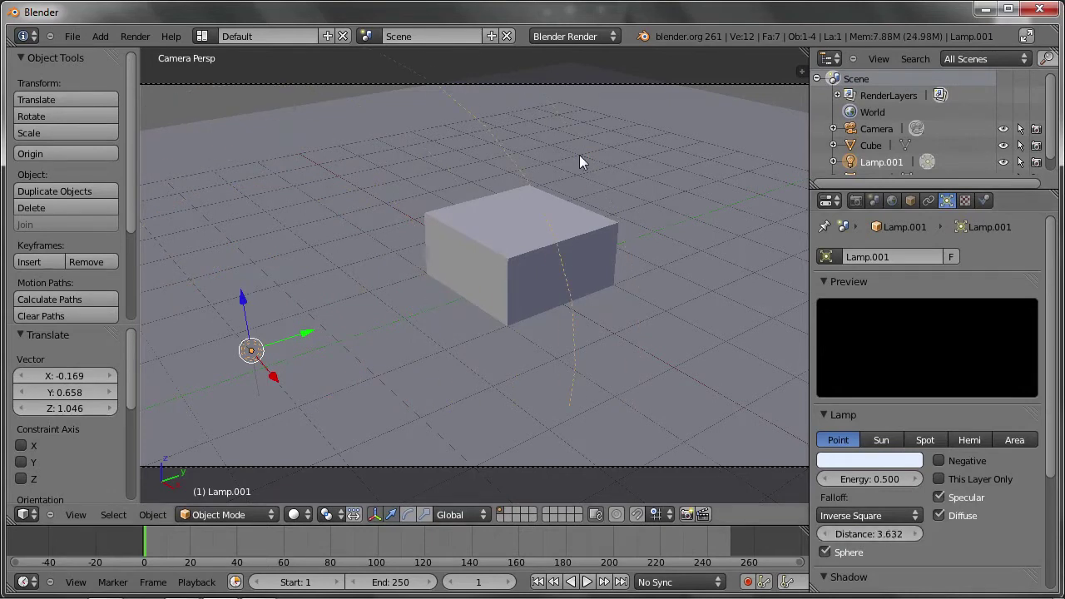
key(F12)
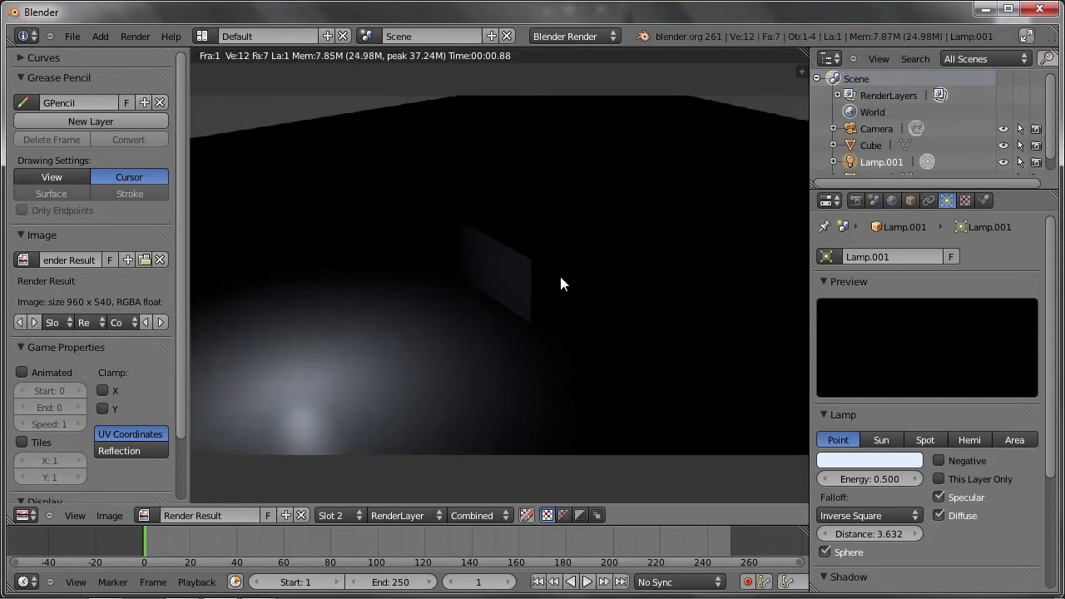
click(826, 553)
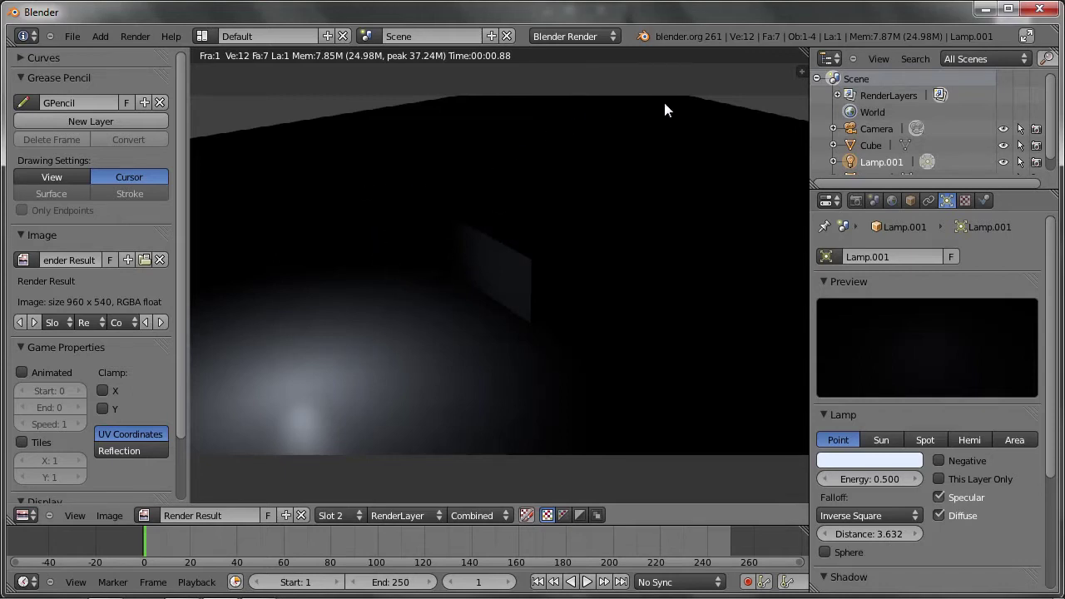
key(F12)
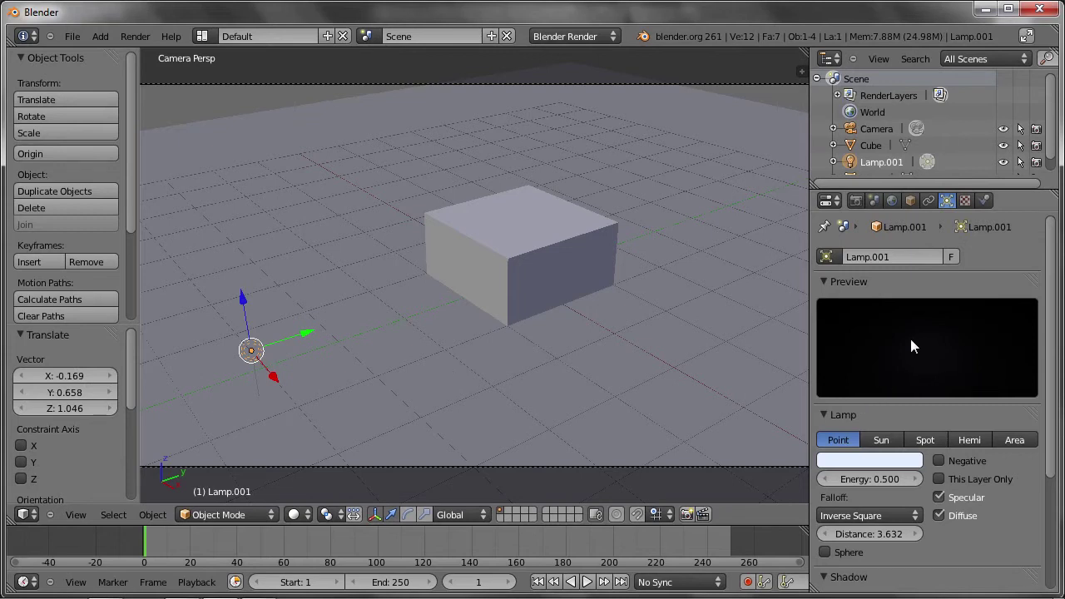
scroll(911, 339, down, 5)
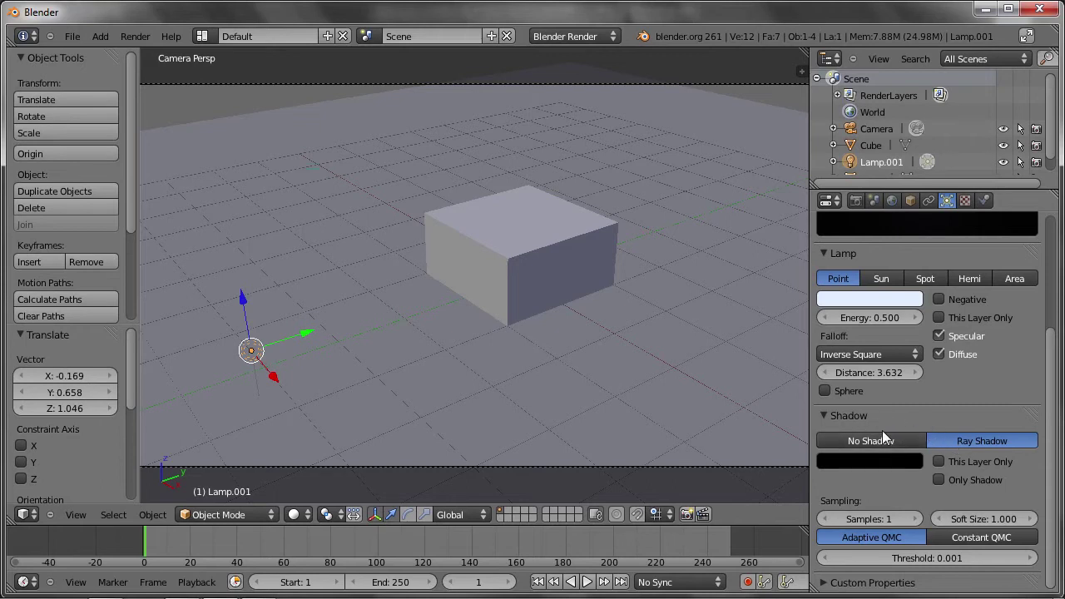
click(881, 440)
key(F12)
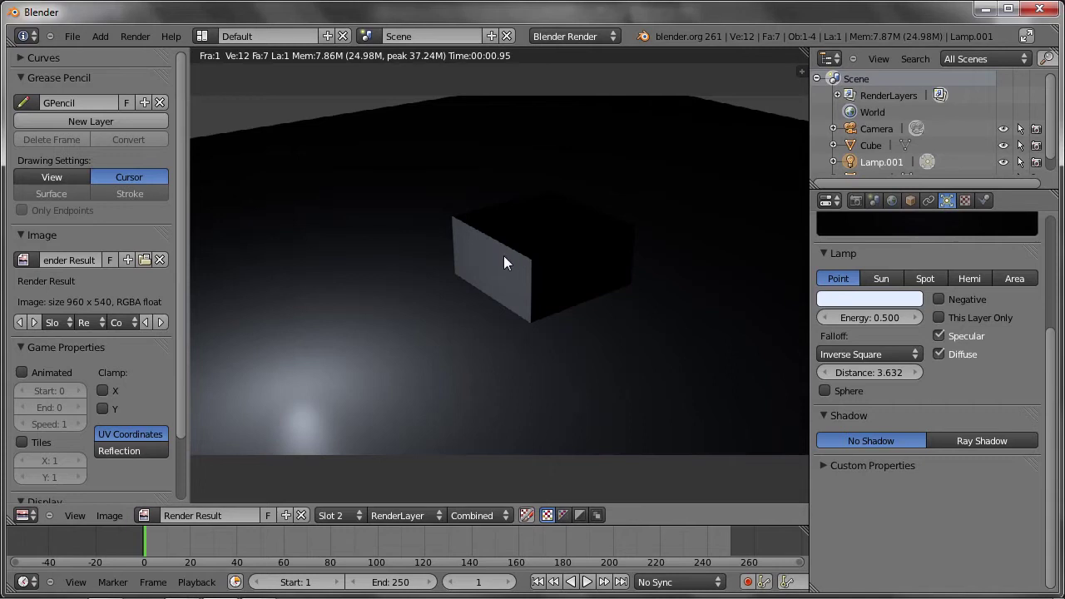
key(Escape)
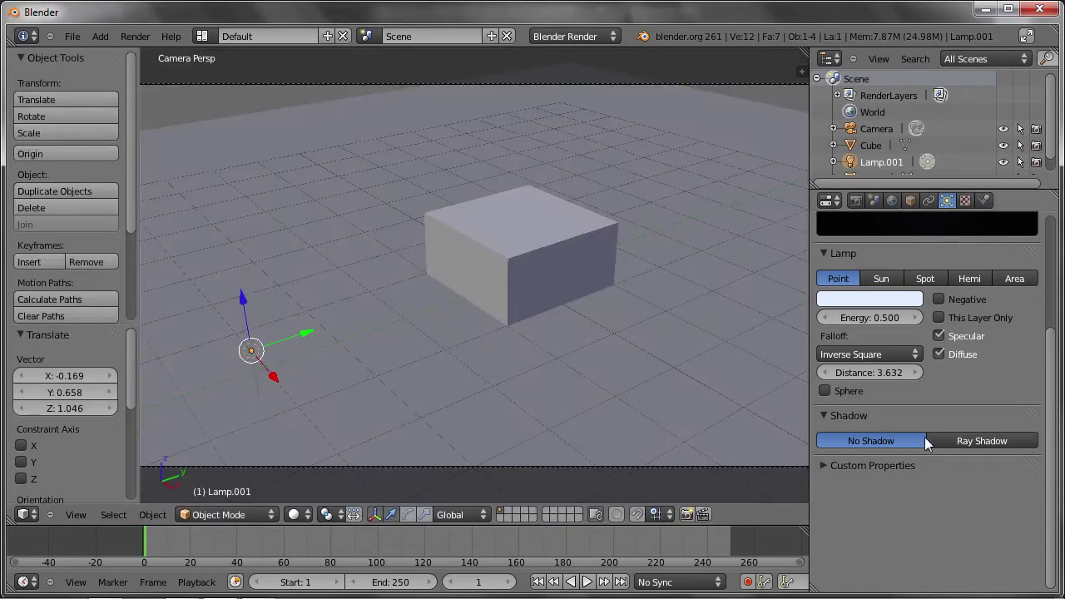
click(990, 442)
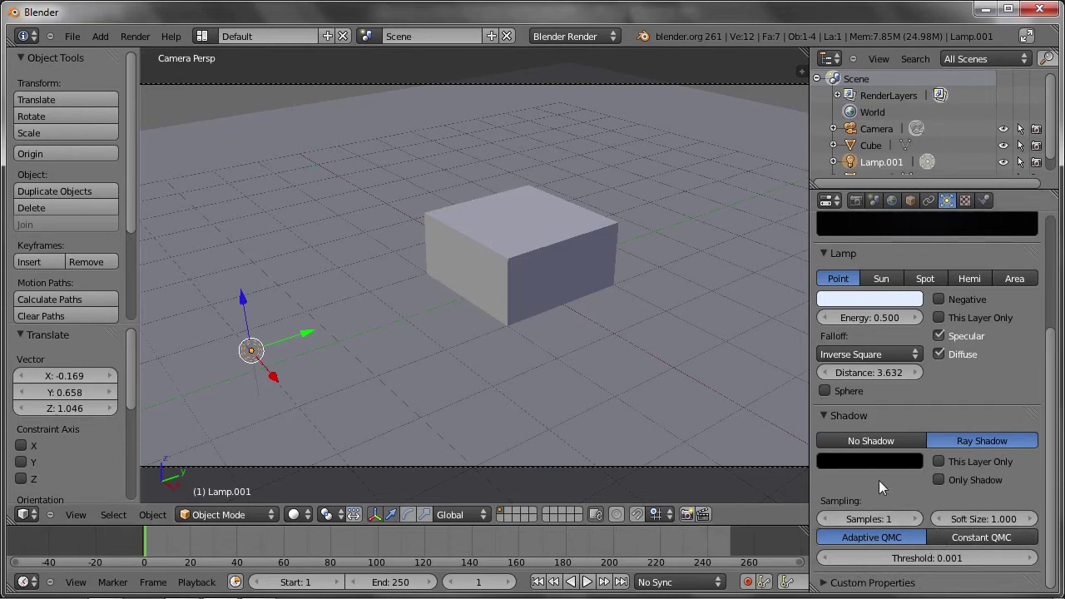
key(F12)
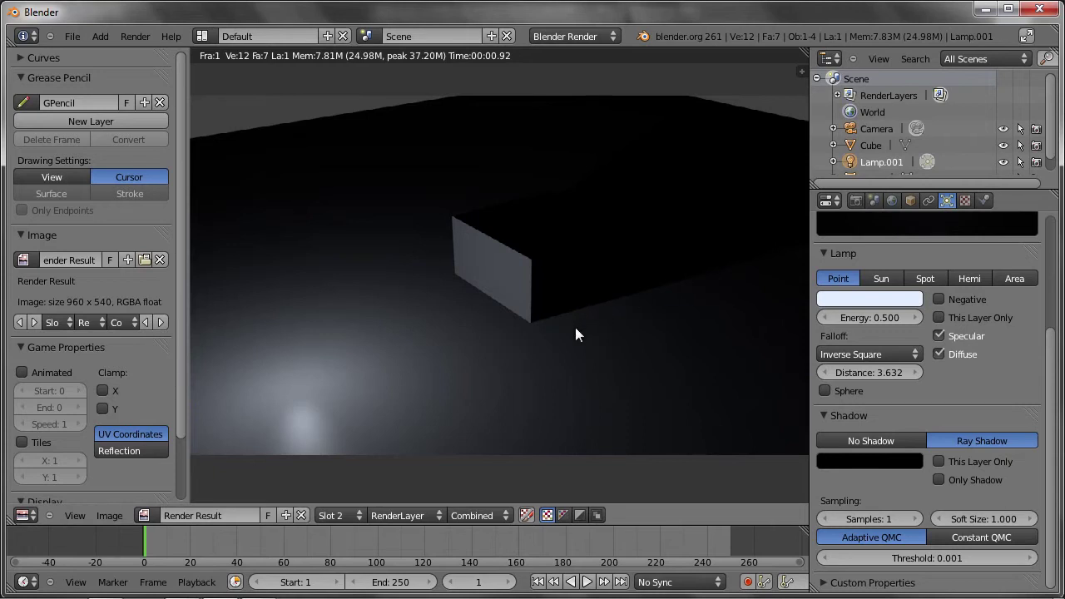
key(Escape)
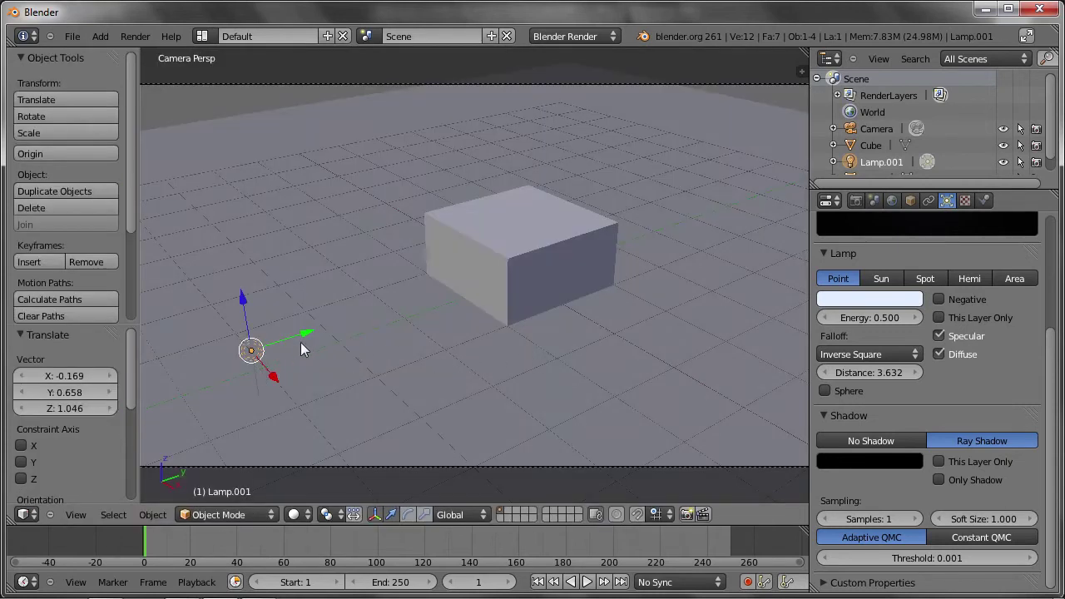
Step: Move the lamp high above the cube's right side, set distance 10, and render
right_drag(251, 354, 695, 175)
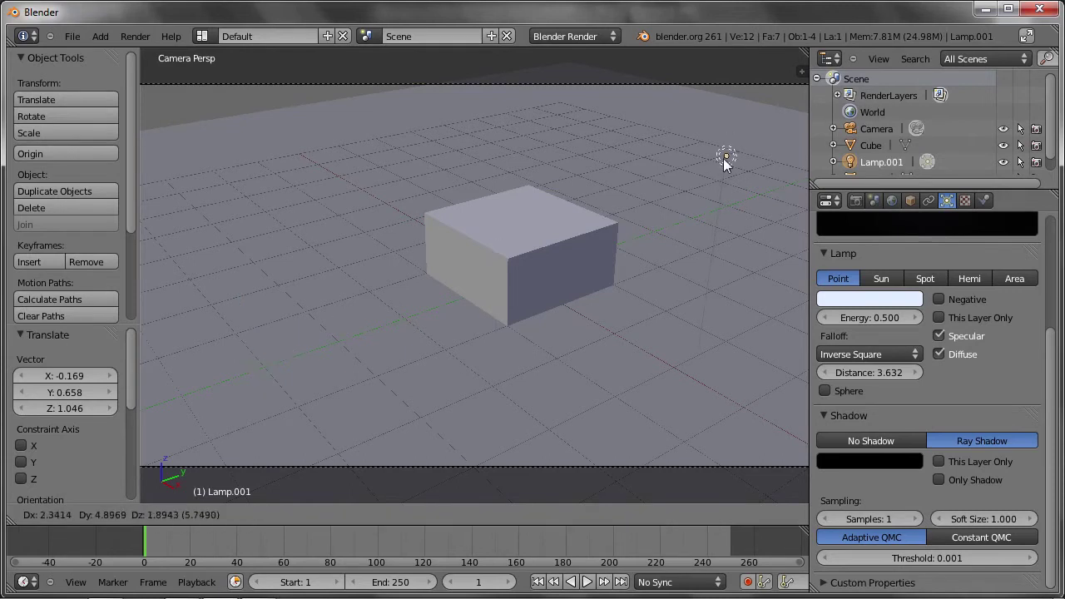
click(867, 372)
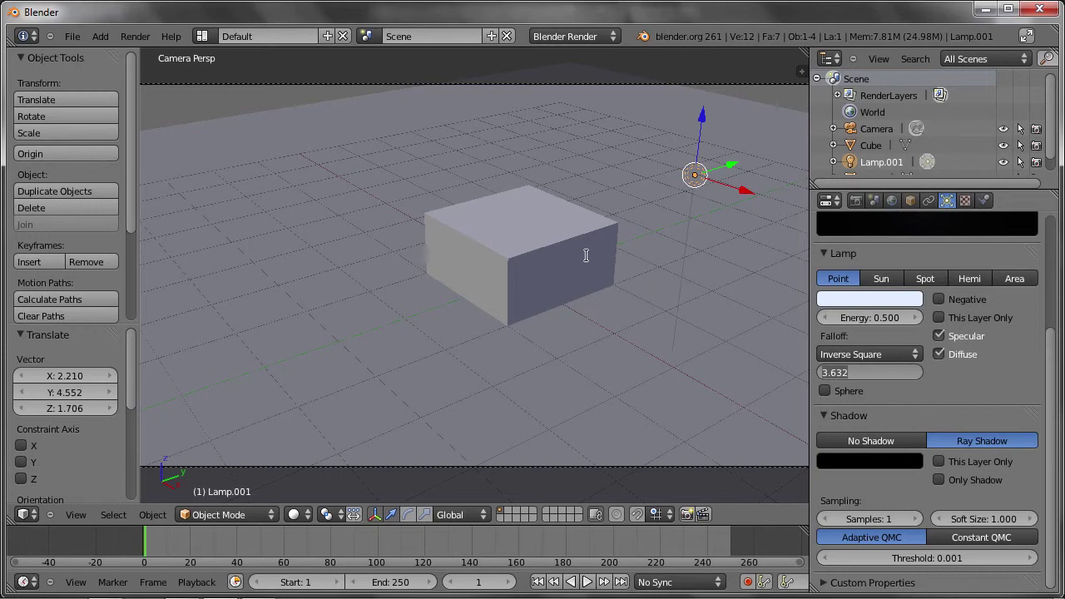
text(10)
key(Return)
key(F12)
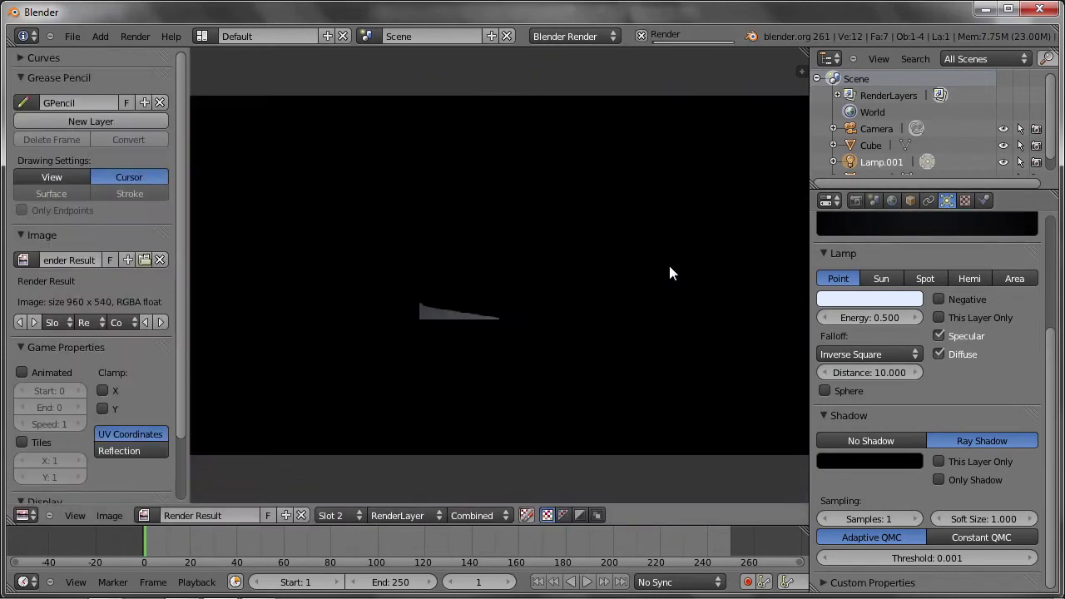
key(Escape)
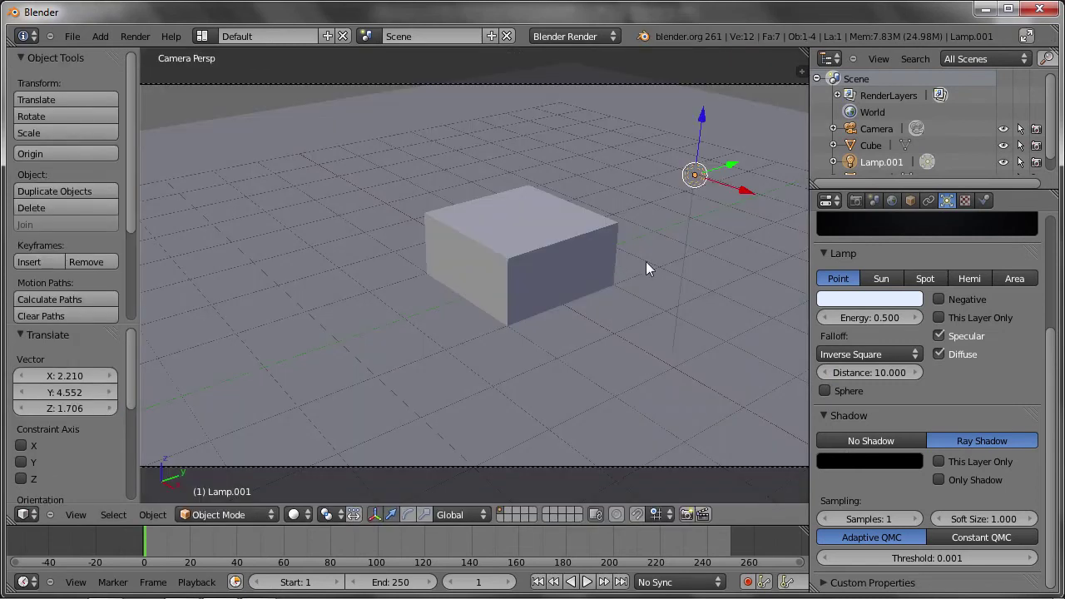
Step: Set the lamp distance to 30, render, and hide the image editor's side panel
click(870, 372)
text(30)
key(Return)
key(F12)
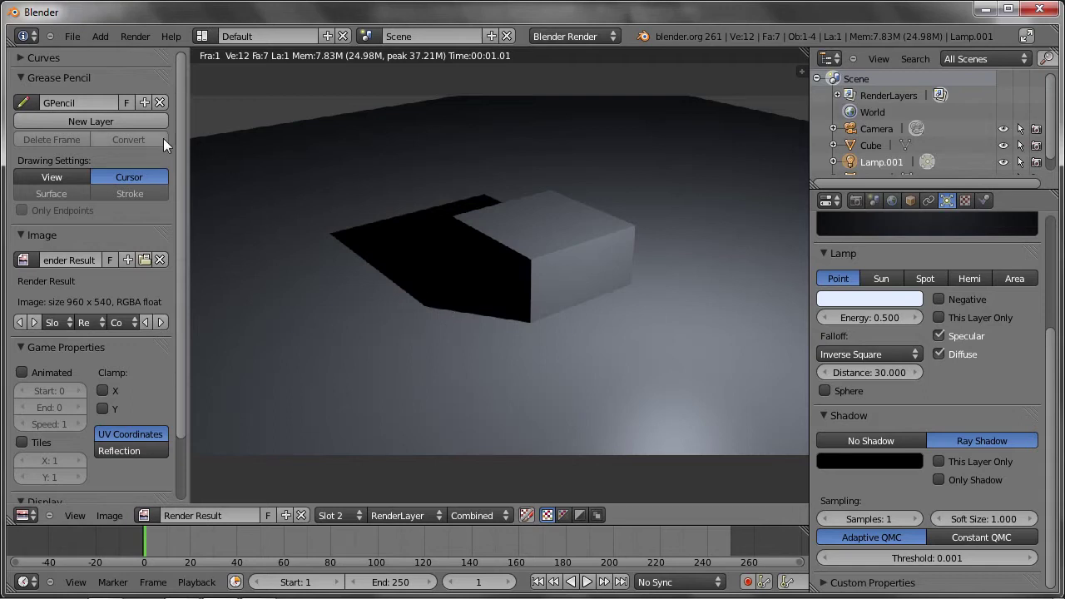
key(n)
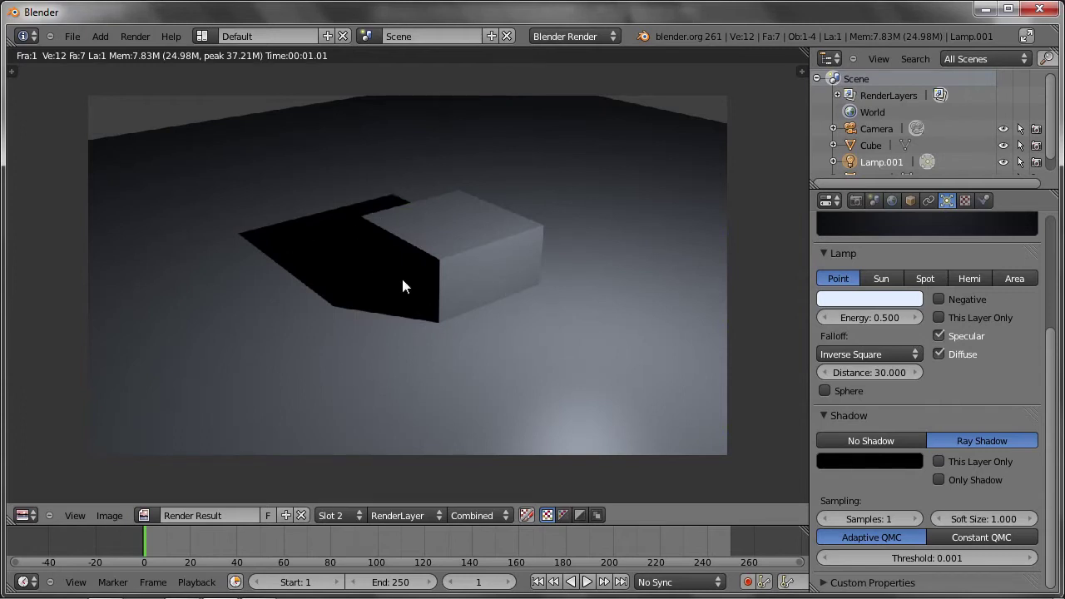
scroll(402, 286, up, 1)
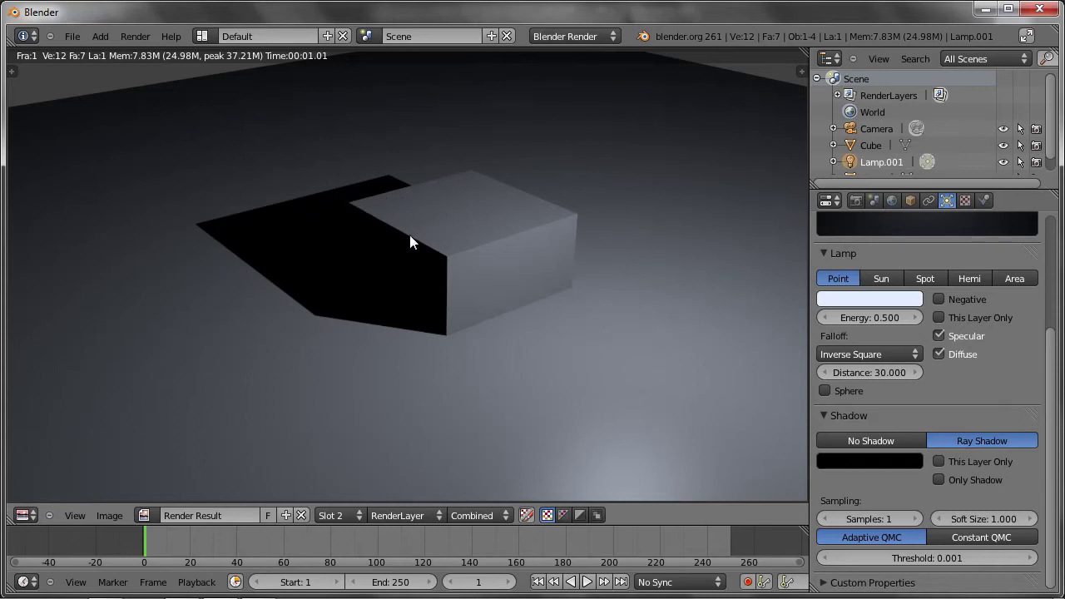
drag(735, 116, 569, 116)
drag(735, 117, 572, 141)
drag(736, 117, 501, 219)
drag(720, 117, 463, 248)
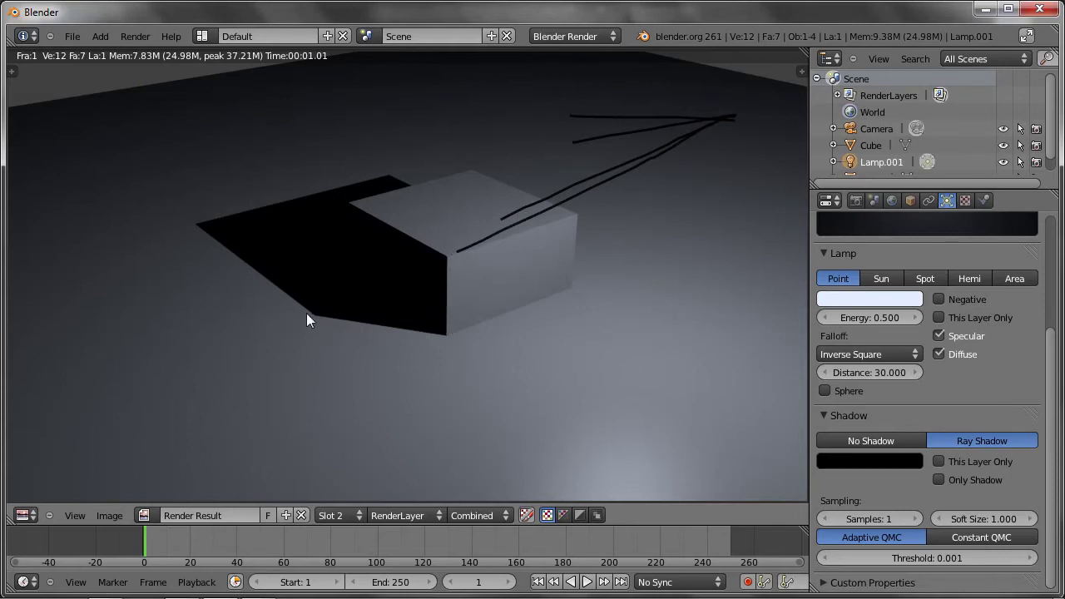
drag(308, 314, 446, 340)
mouse_move(313, 323)
mouse_down()
mouse_move(368, 333)
mouse_move(436, 325)
mouse_up()
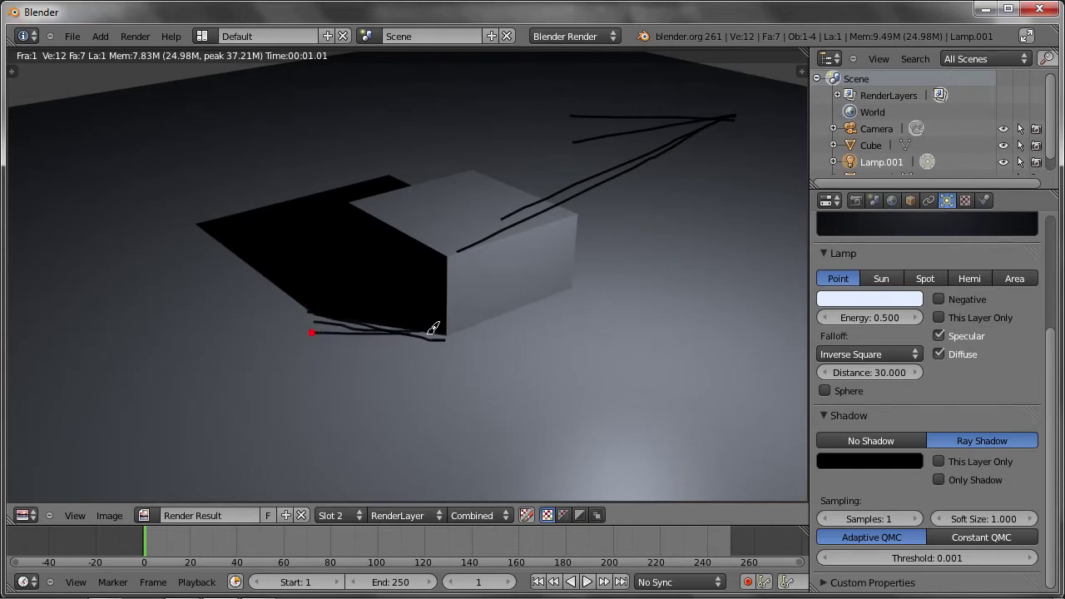
drag(315, 348, 457, 326)
drag(334, 354, 444, 331)
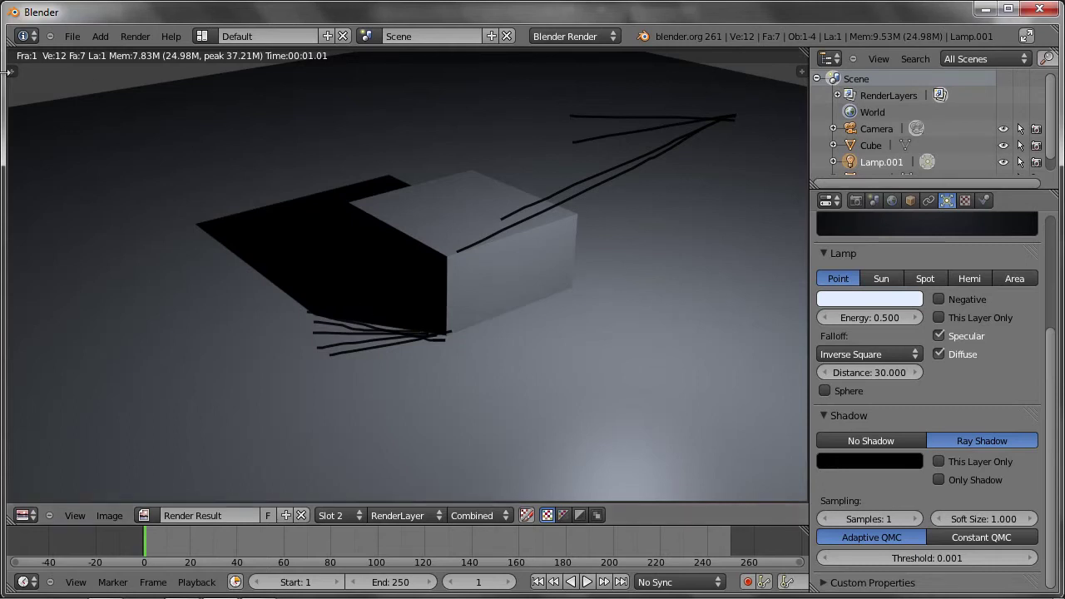
key(n)
click(159, 103)
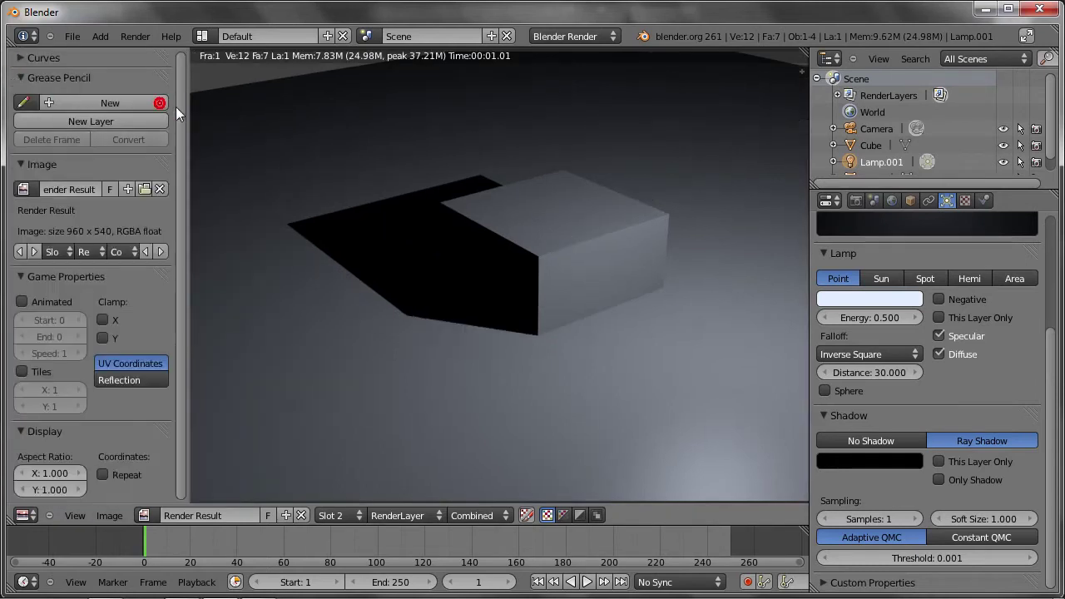
Step: Hide the side panel, raise shadow samples to 6, and re-render
drag(185, 107, 20, 124)
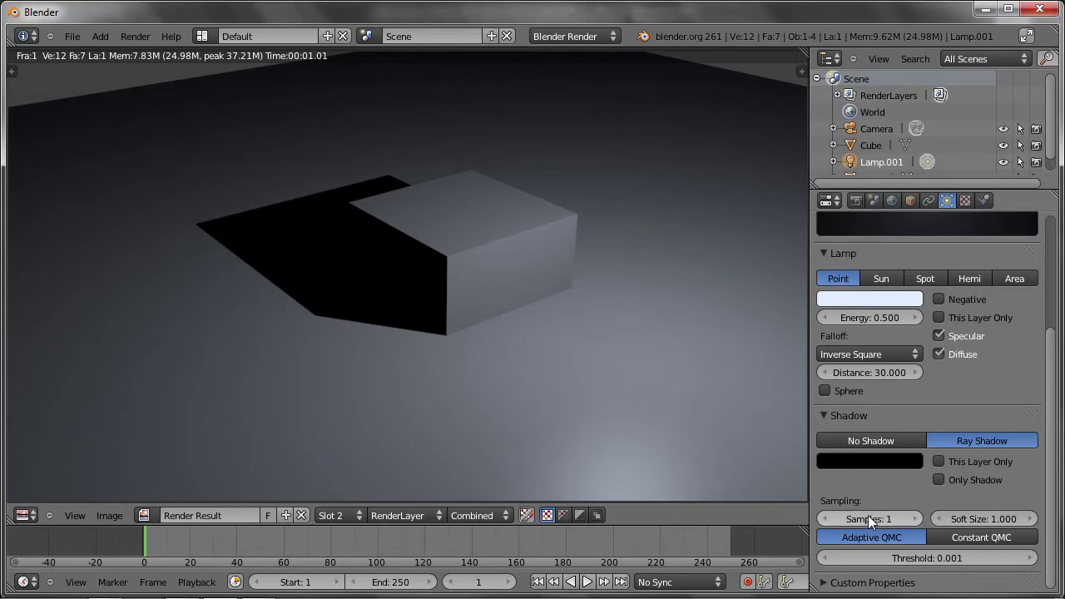
click(910, 517)
click(911, 516)
click(910, 517)
click(911, 517)
click(911, 517)
key(F12)
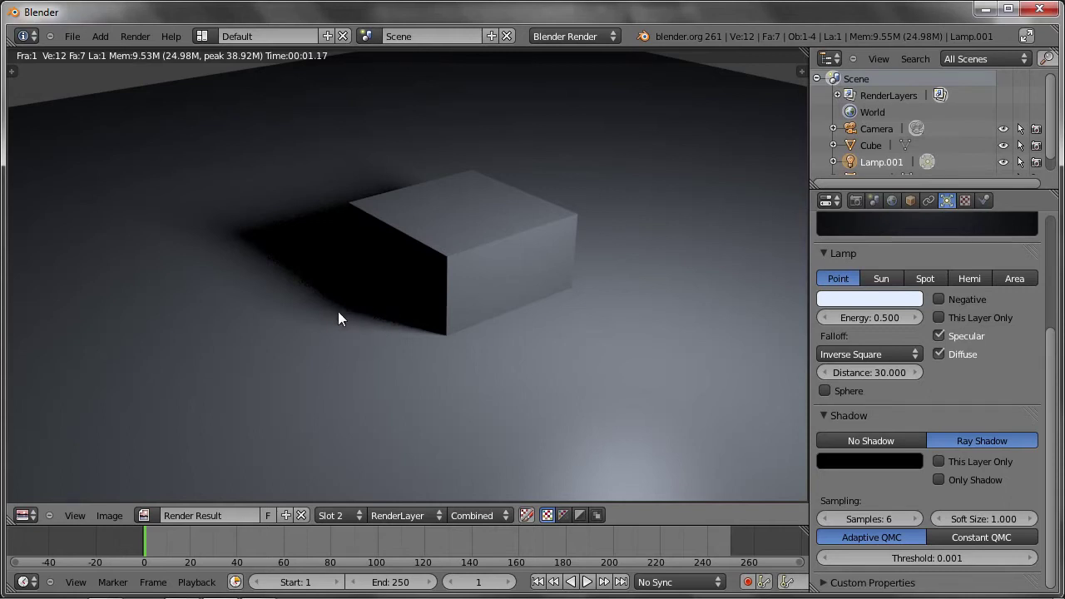
Step: Increase shadow samples to 11, re-render the soft shadow, and return to the viewport
click(917, 519)
click(917, 519)
click(917, 520)
click(918, 520)
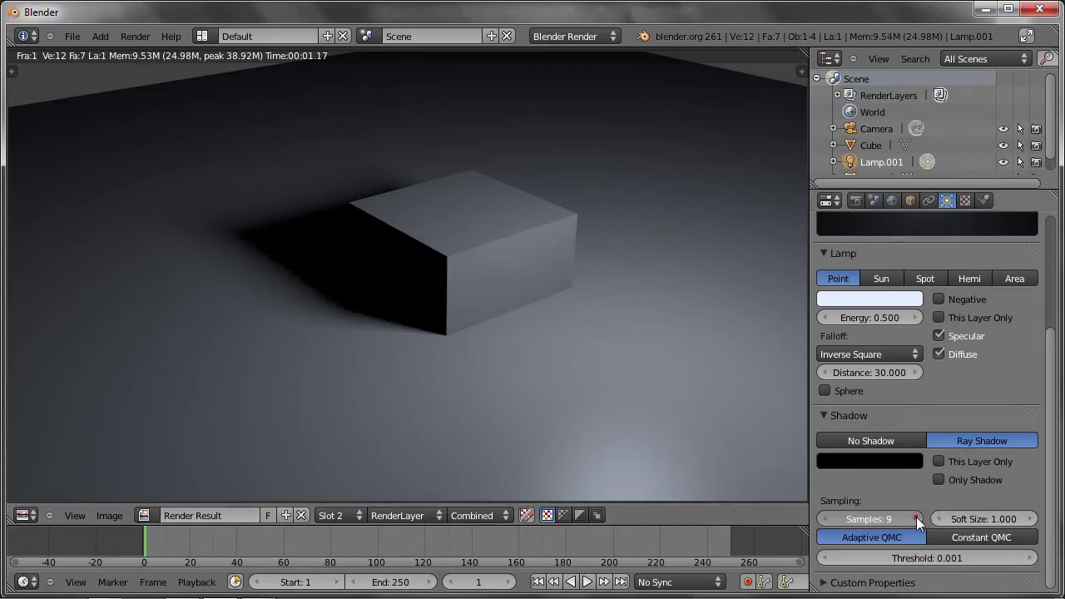
click(917, 520)
key(F12)
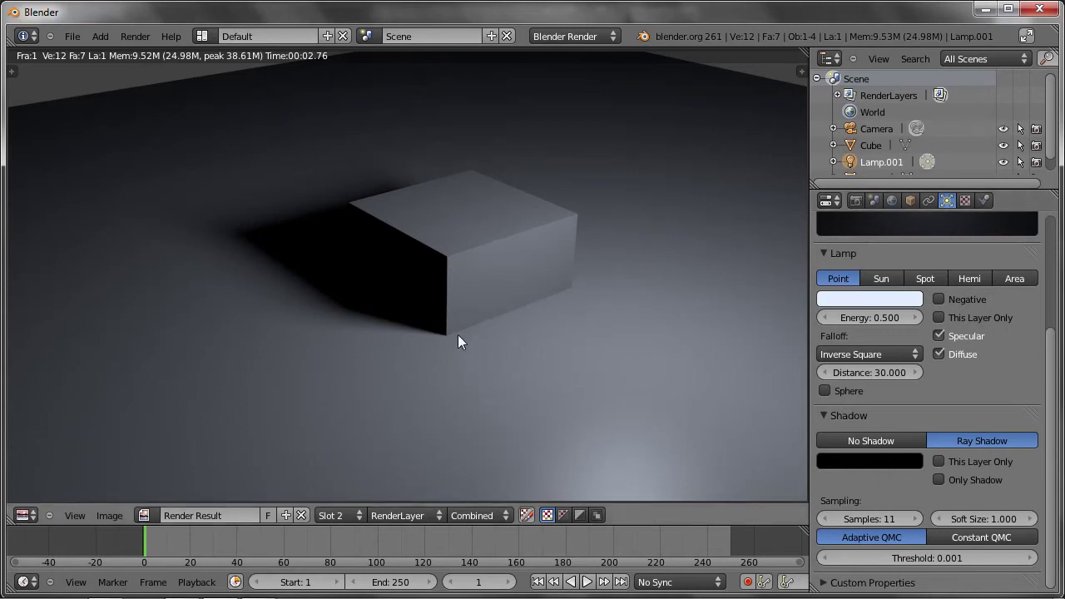
key(Escape)
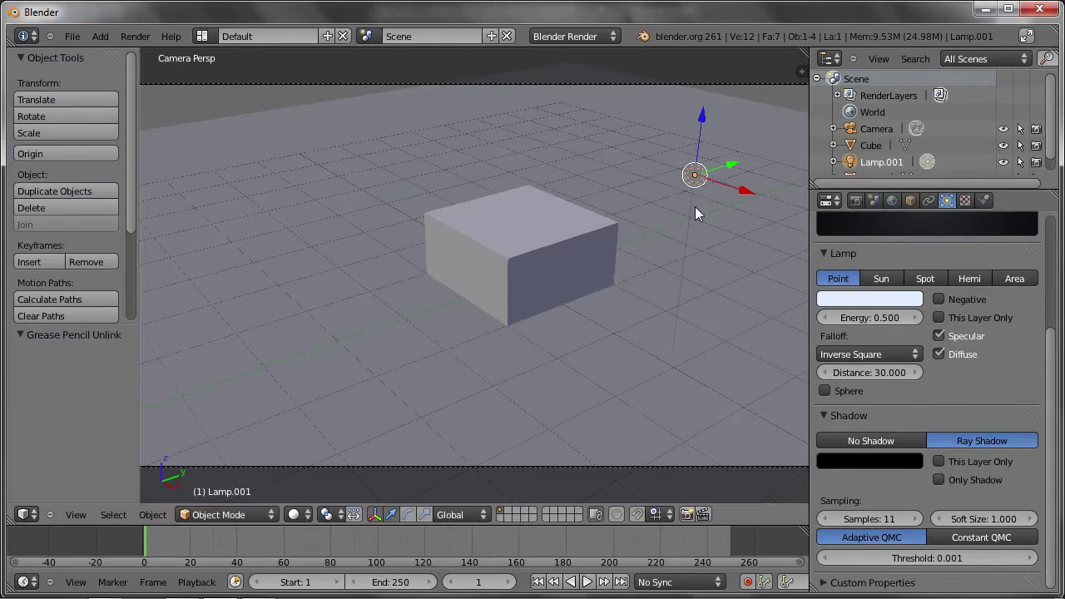
key(shift+d)
click(379, 185)
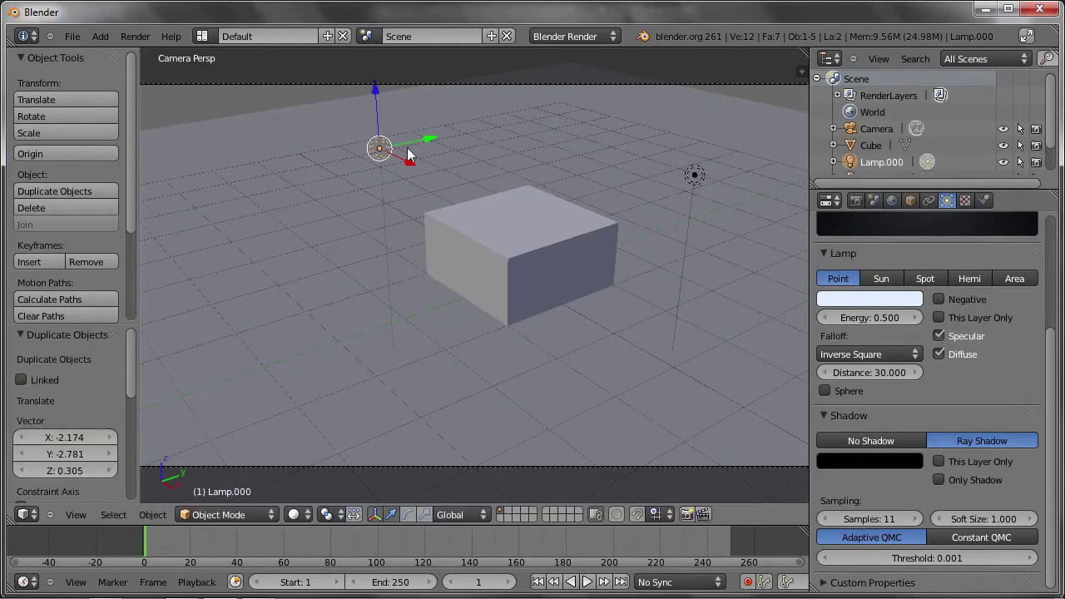
key(F12)
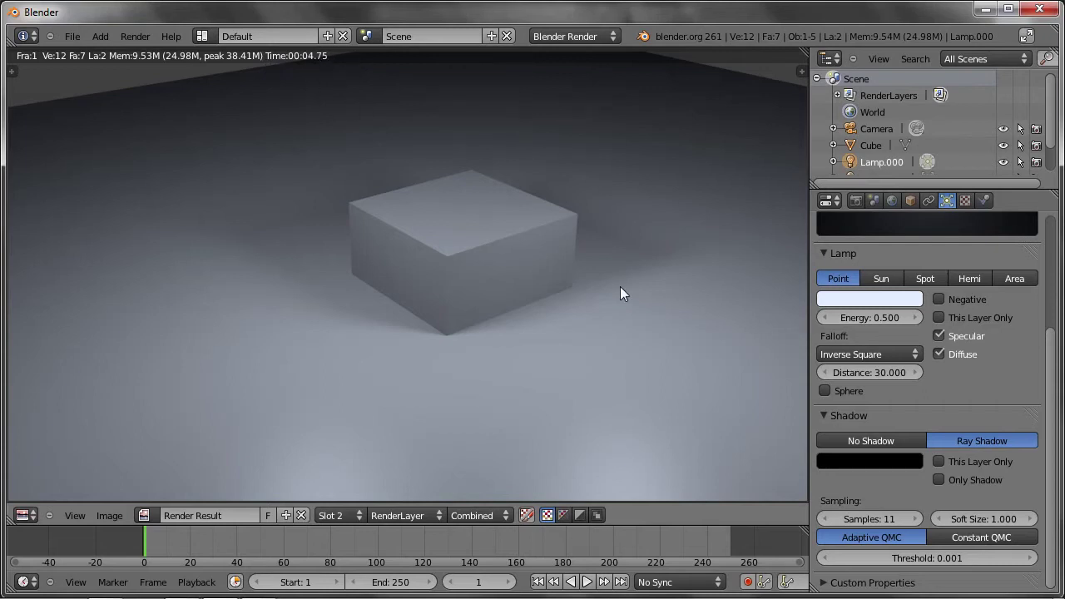
key(Escape)
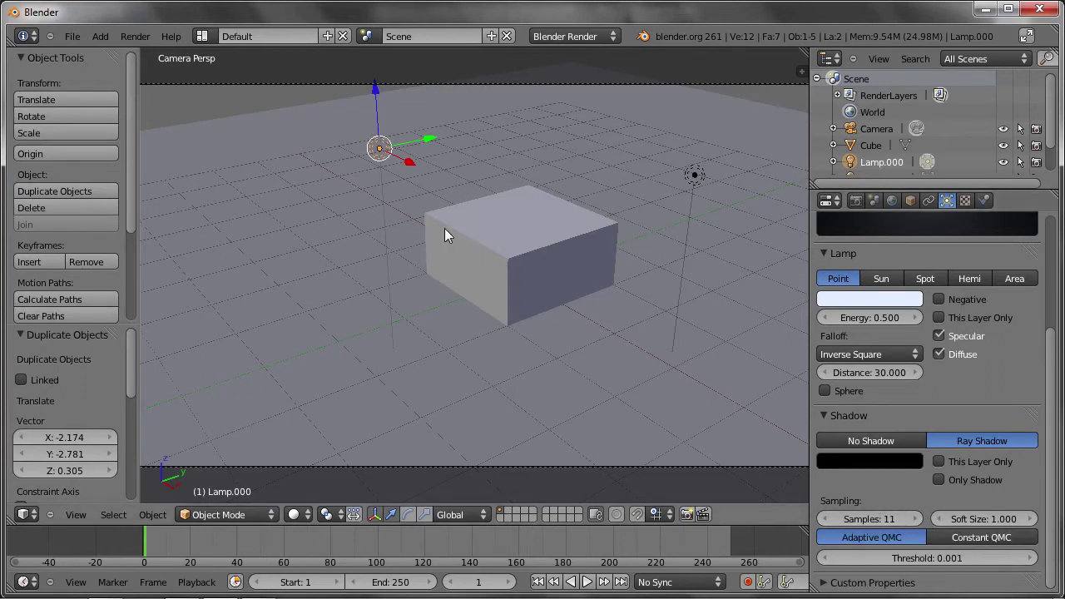
click(870, 519)
text(3)
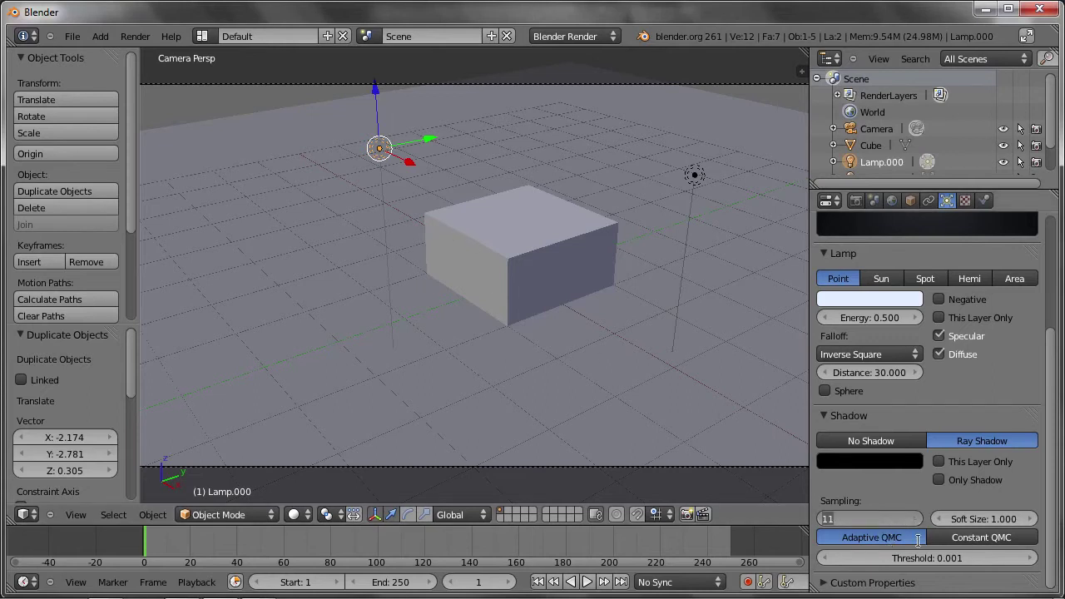
text(2)
key(Return)
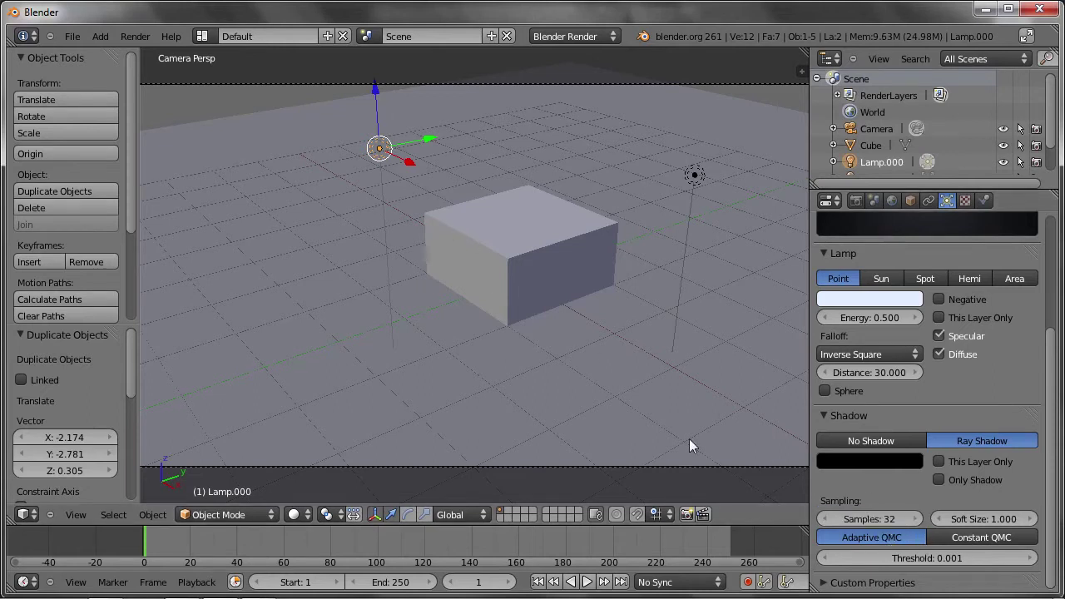
key(F12)
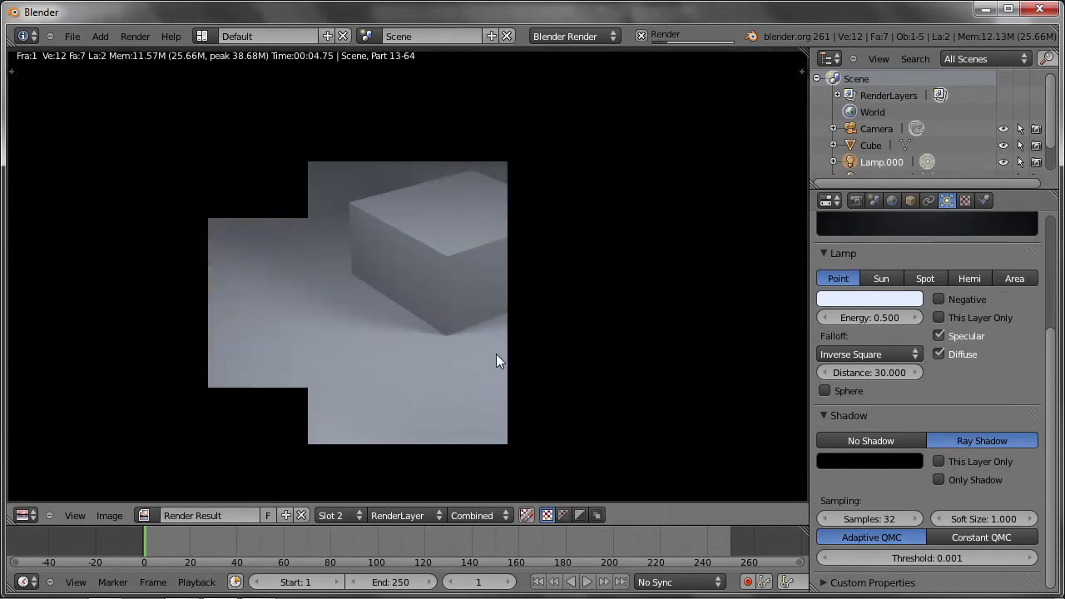
key(Escape)
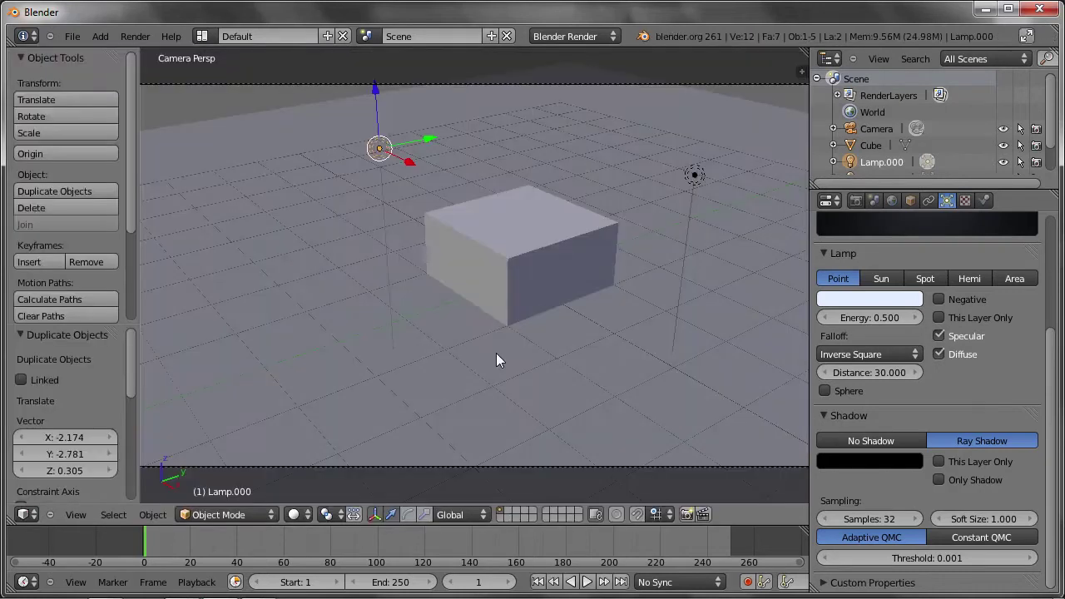
key(x)
click(393, 175)
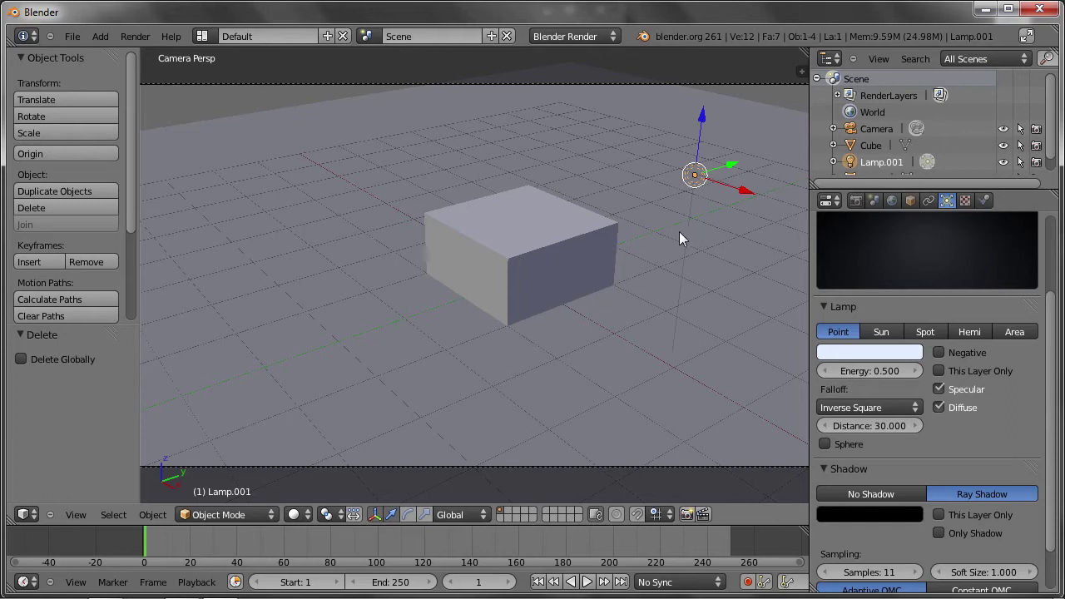
Step: Delete the default cube and return to the camera's view of the whole scene
right_click(544, 242)
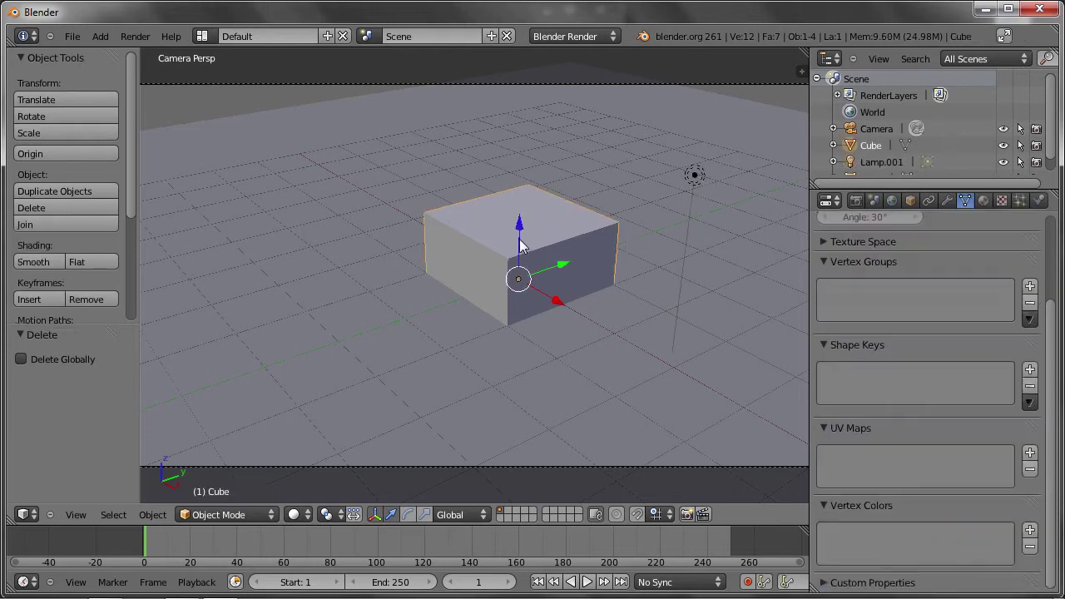
key(x)
click(488, 241)
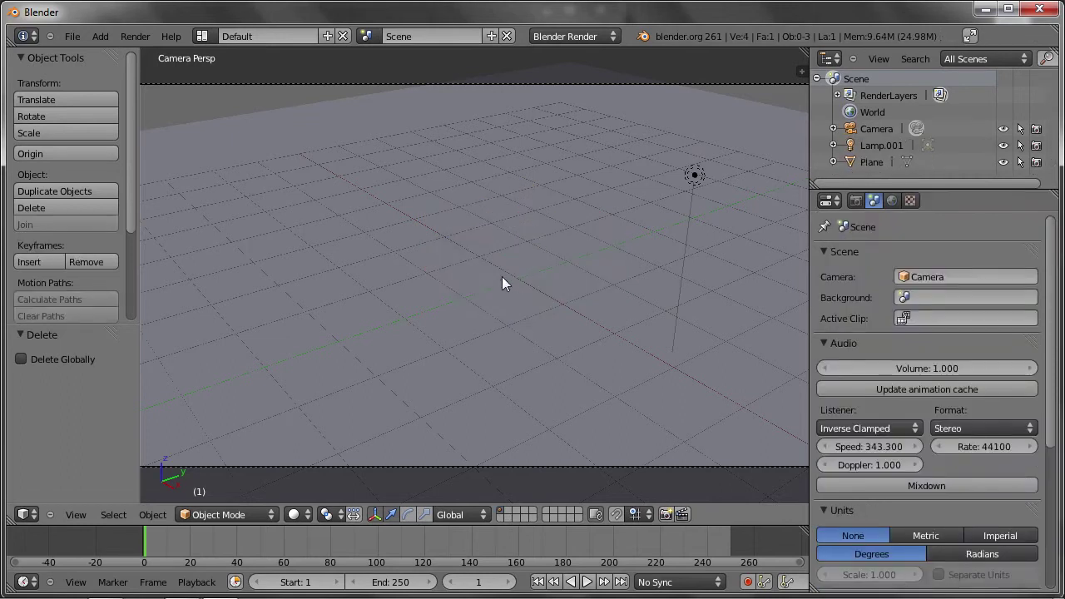
key(Home)
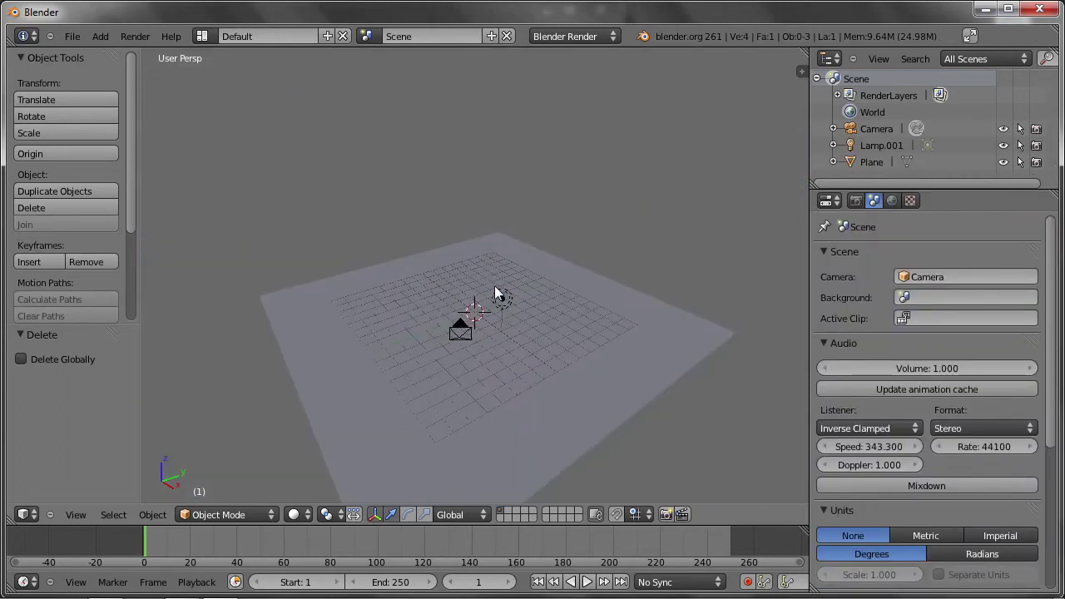
key(KP_0)
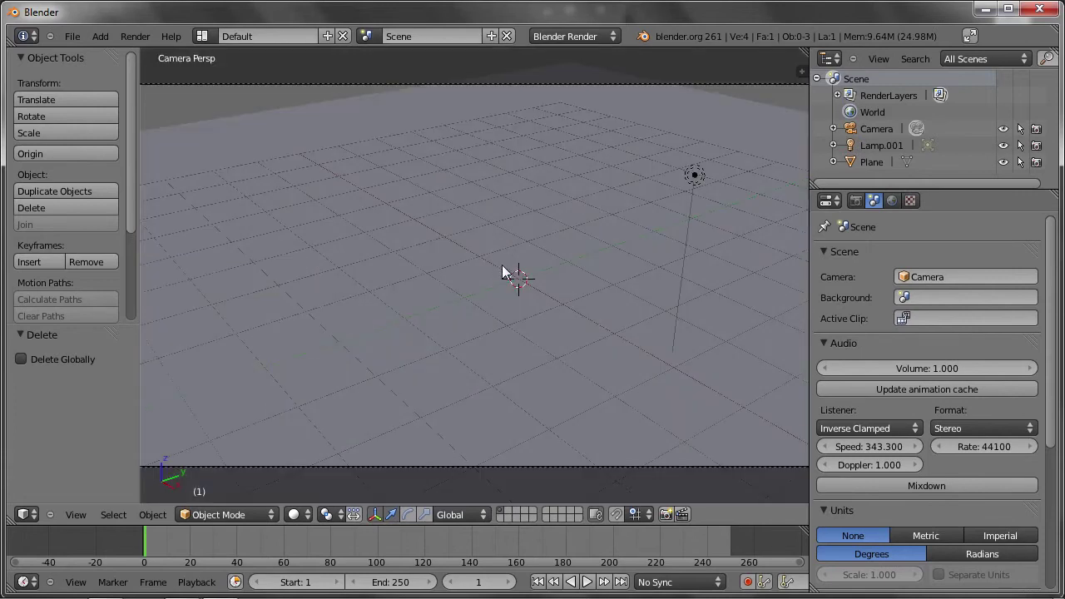
Step: Add a cylinder, lift it 1 unit, and scale its width to 0.1 into a thin pole
key(shift+a)
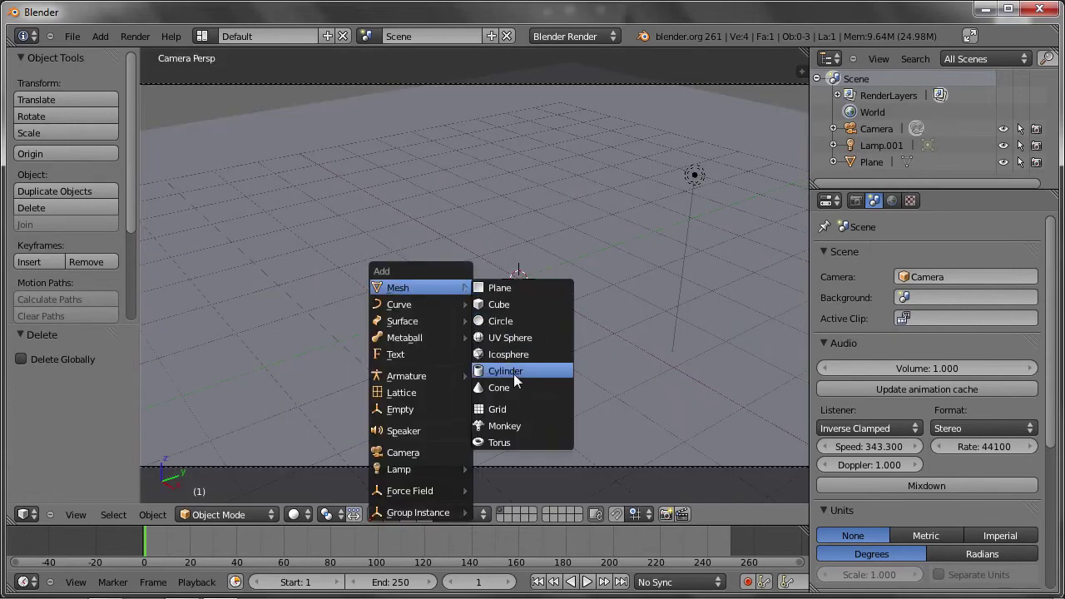
click(512, 371)
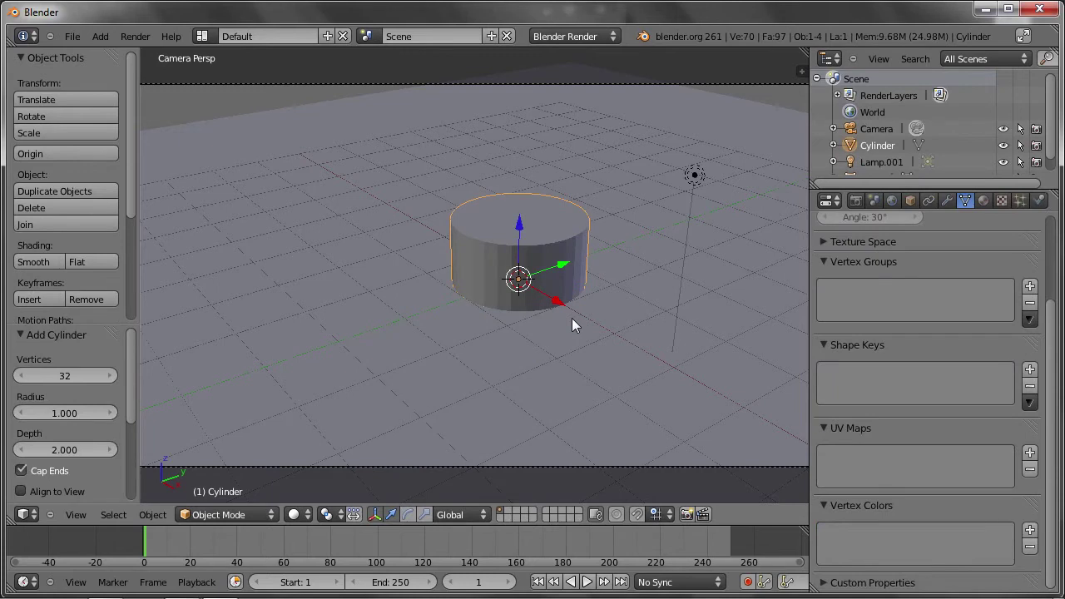
key(g)
key(z)
key(1)
key(Return)
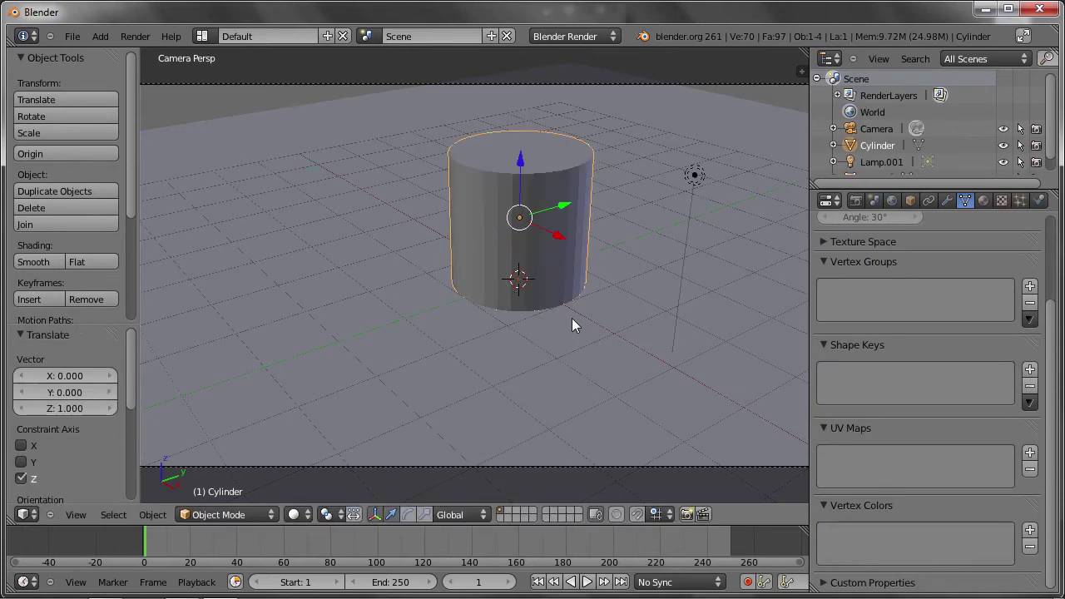
key(s)
key(shift+z)
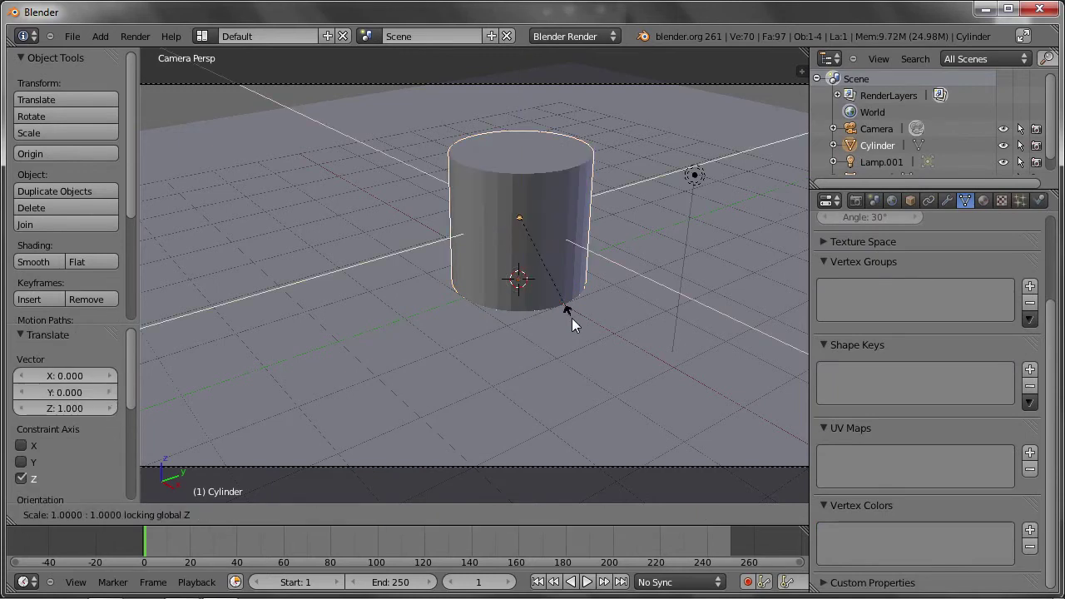
text(0.1)
key(Return)
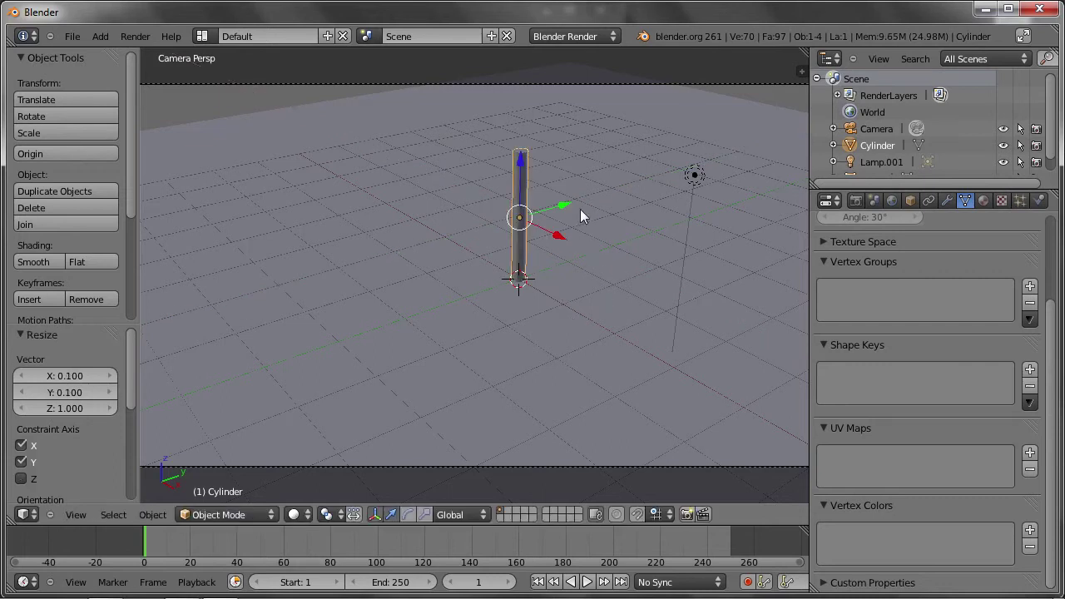
Step: Move the pole to Y -1.585 and duplicate it into three poles along Y
key(g)
key(y)
click(477, 251)
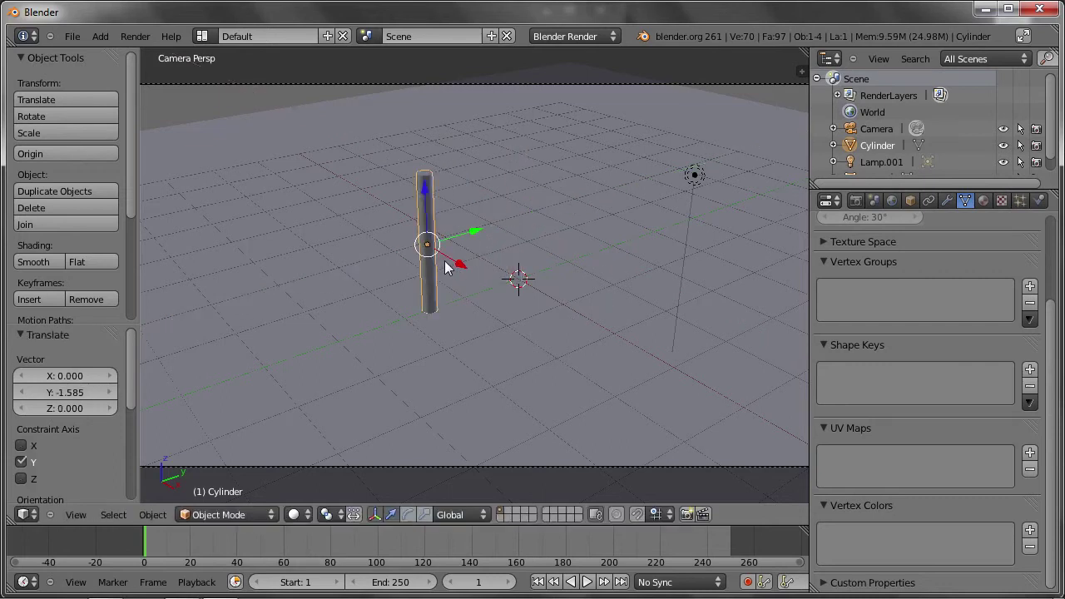
key(shift+d)
key(y)
click(658, 190)
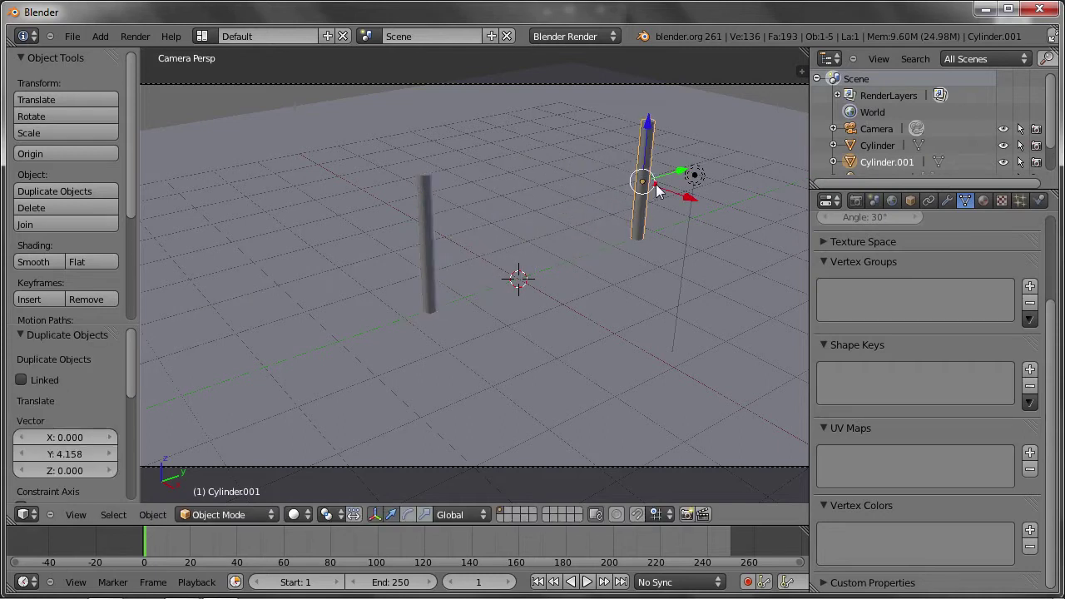
key(shift+d)
key(y)
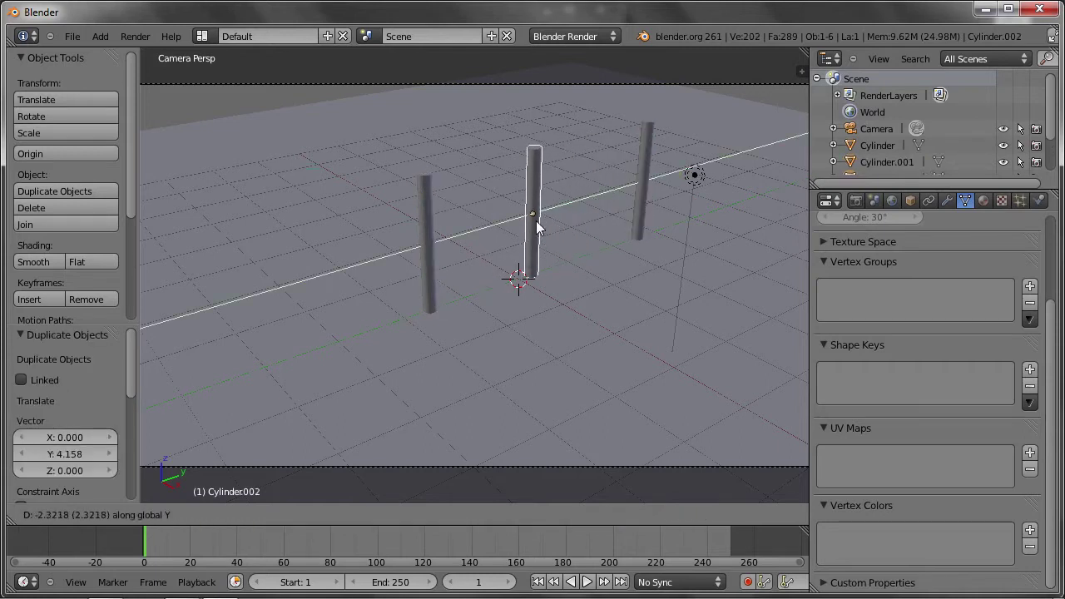
click(536, 221)
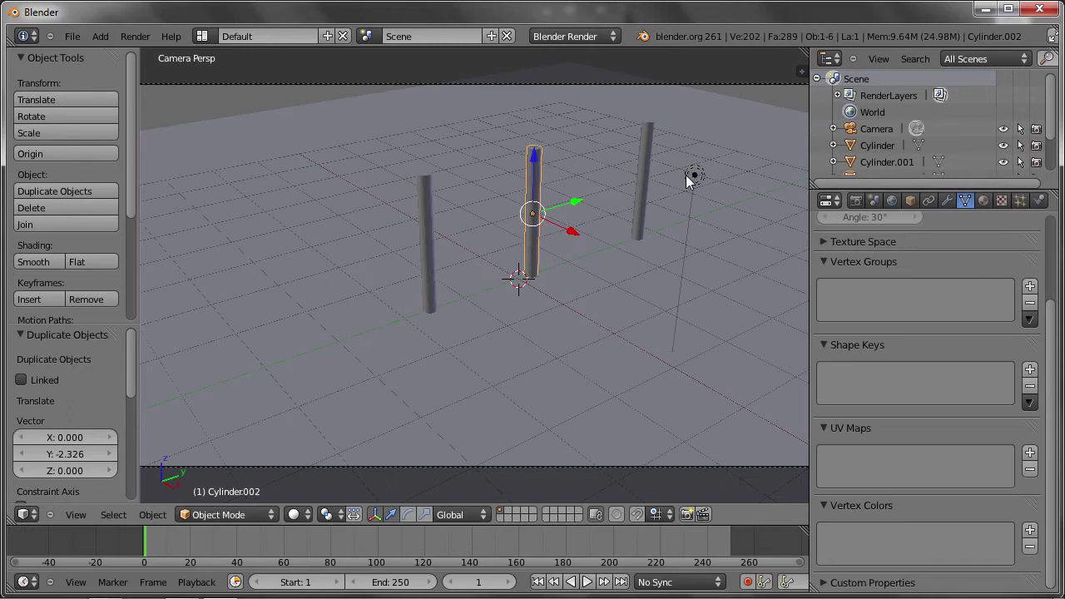
Step: Move the lamp to Y -0.406 and X -1.311 among the poles
right_click(693, 176)
mouse_move(693, 175)
middle_down()
mouse_move(642, 265)
mouse_move(638, 251)
mouse_move(603, 231)
mouse_move(692, 164)
middle_up()
key(g)
key(y)
click(618, 219)
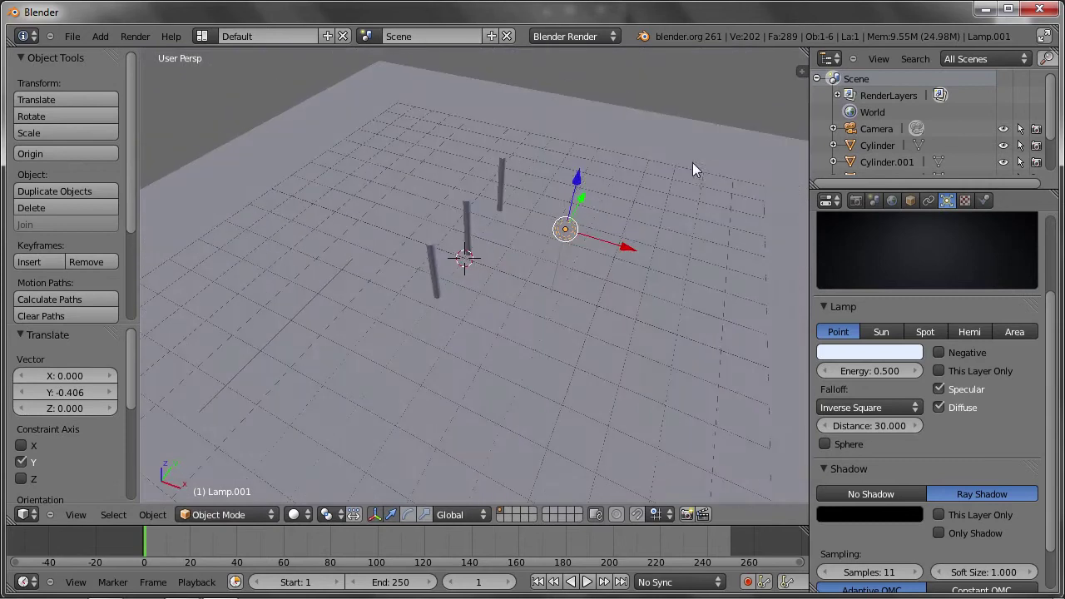
key(g)
key(x)
click(568, 235)
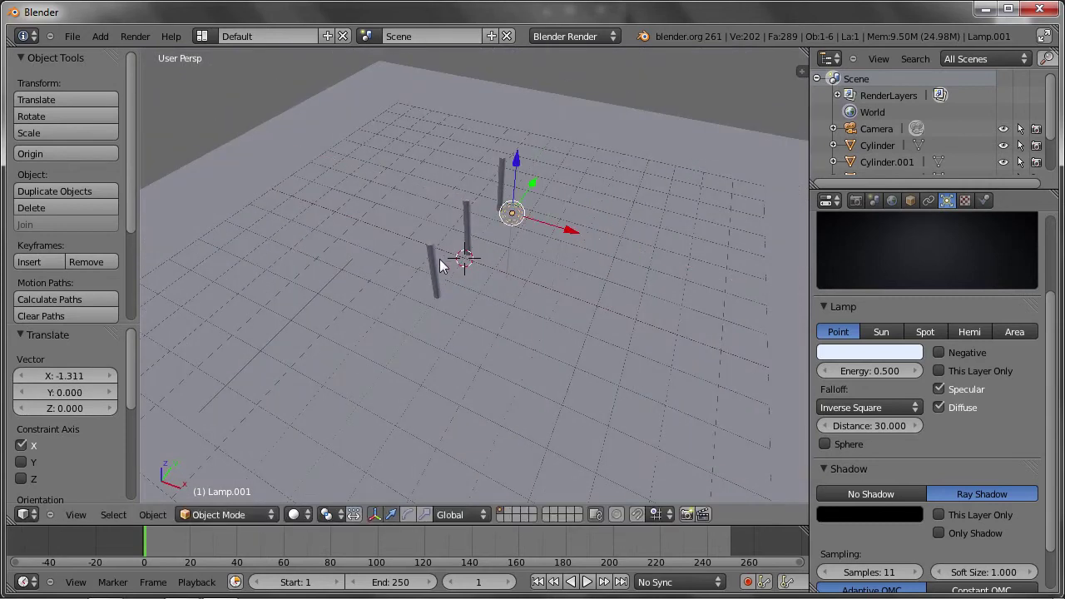
Step: Duplicate the three poles along X into a second row, then render from the camera
right_click(433, 266)
shift+right_click(466, 221)
shift+right_click(503, 175)
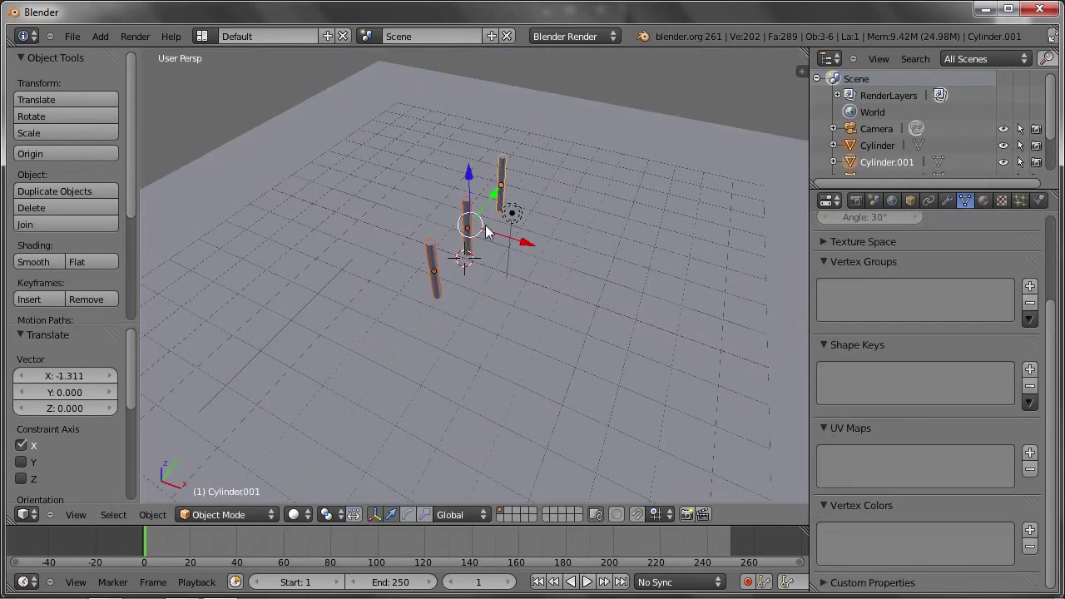
key(shift+d)
key(x)
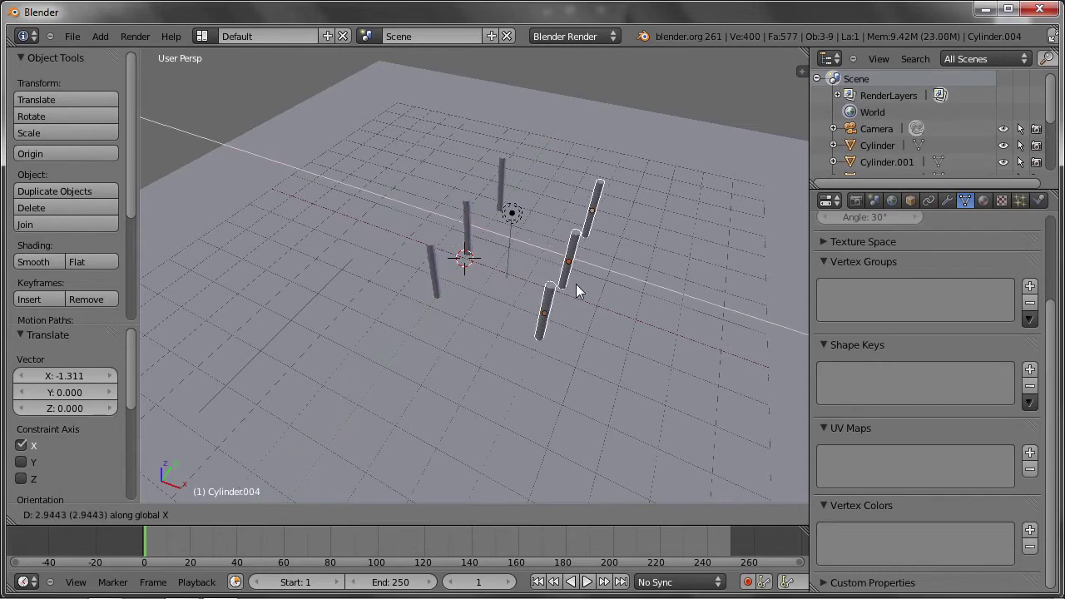
click(575, 286)
key(KP_0)
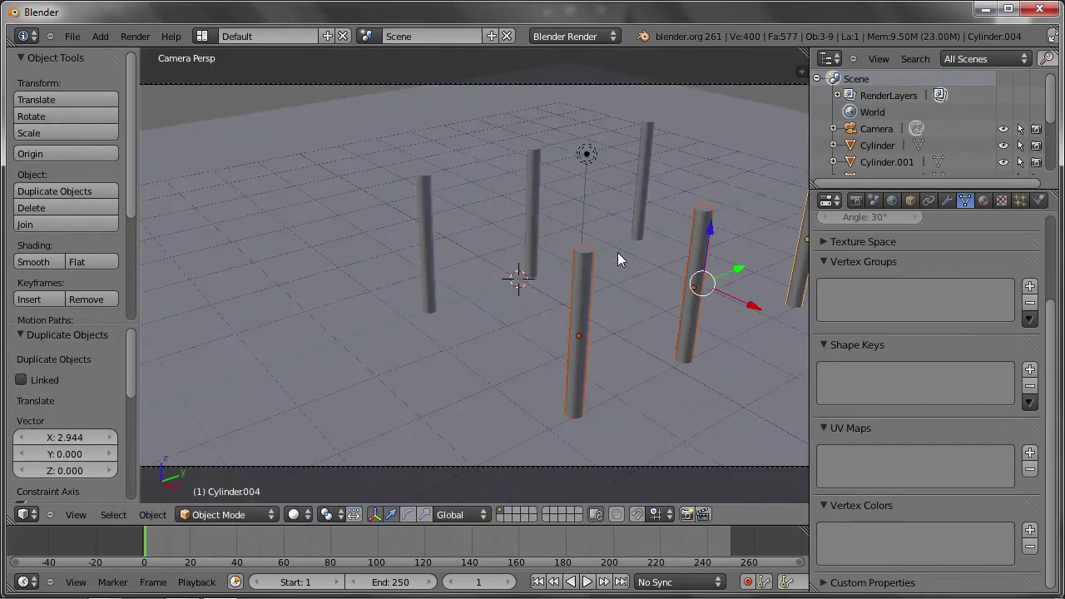
key(F12)
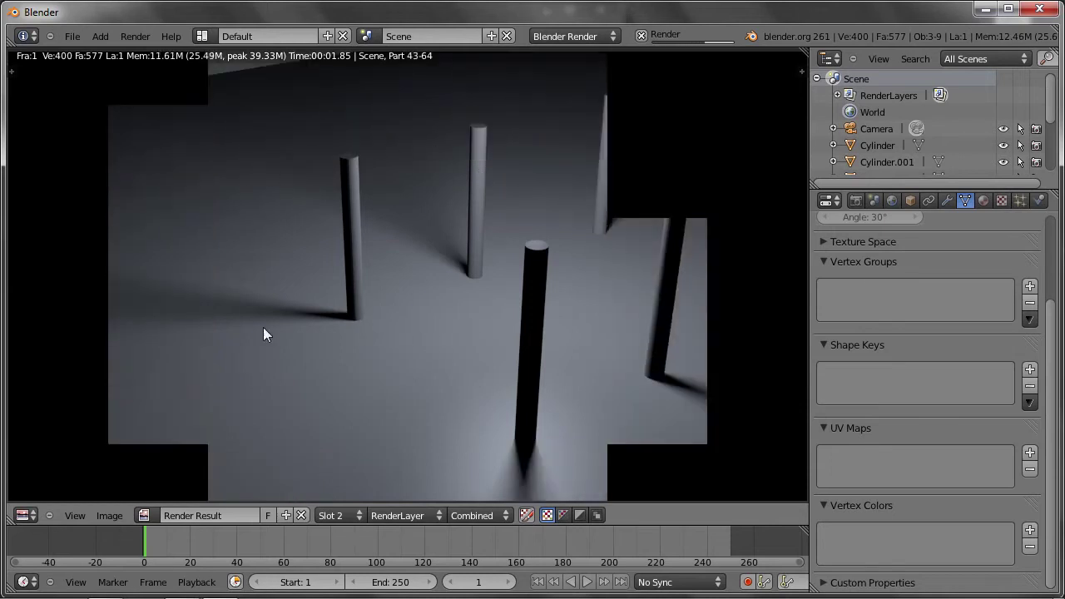
Step: Move the lamp down and along Y and X to 0.492, then re-render
middle_drag(443, 376, 449, 343)
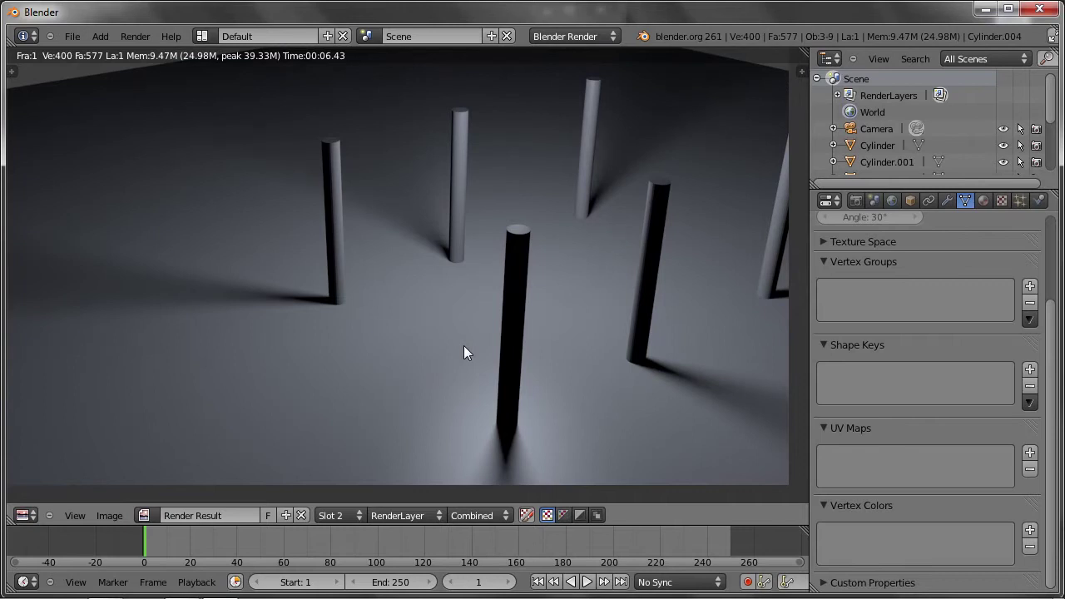
key(Escape)
right_click(587, 154)
drag(587, 106, 588, 217)
middle_drag(587, 217, 561, 331)
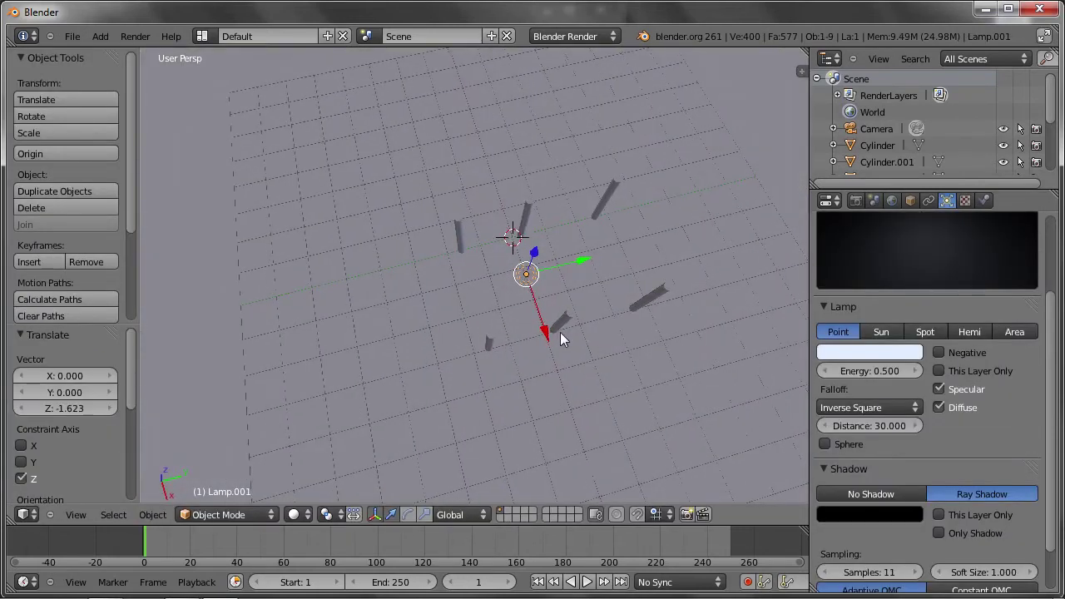
drag(578, 255, 593, 256)
drag(561, 326, 567, 344)
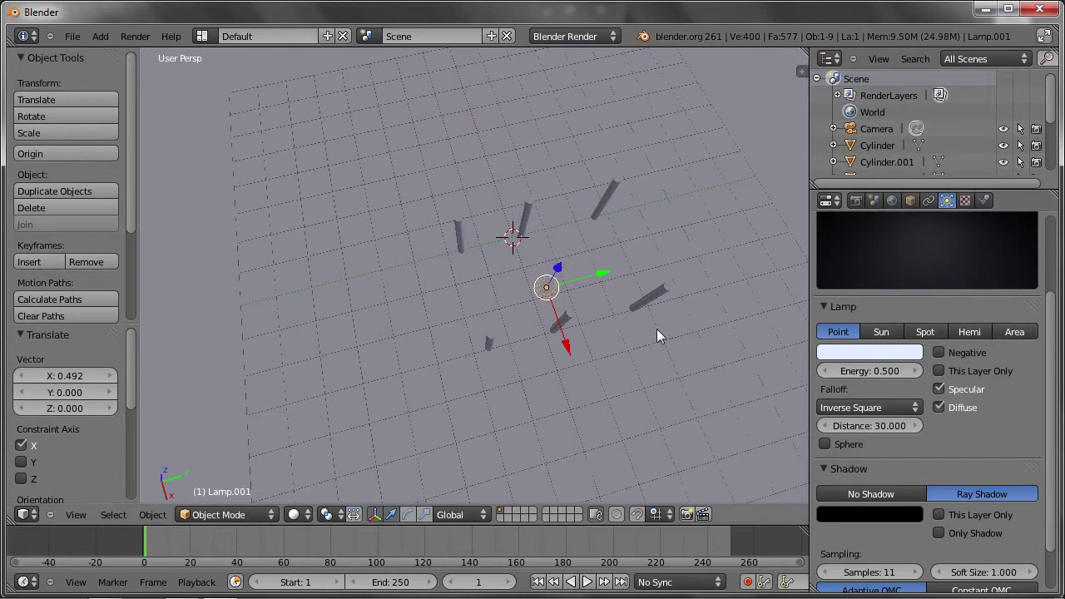
key(F12)
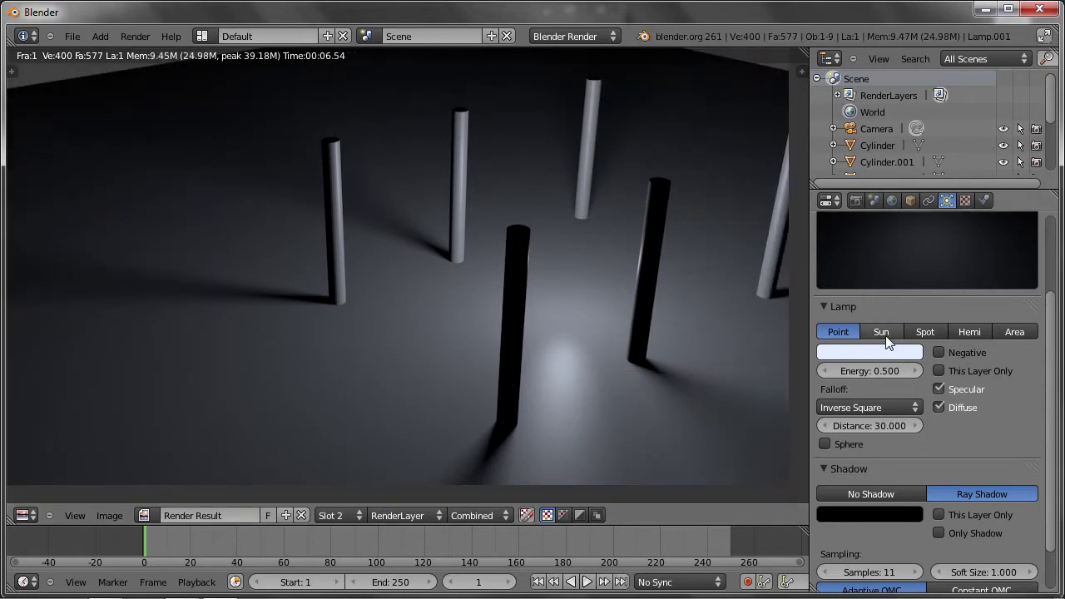
Step: Set the lamp energy to 1.000 and its colour to almost white
key(Escape)
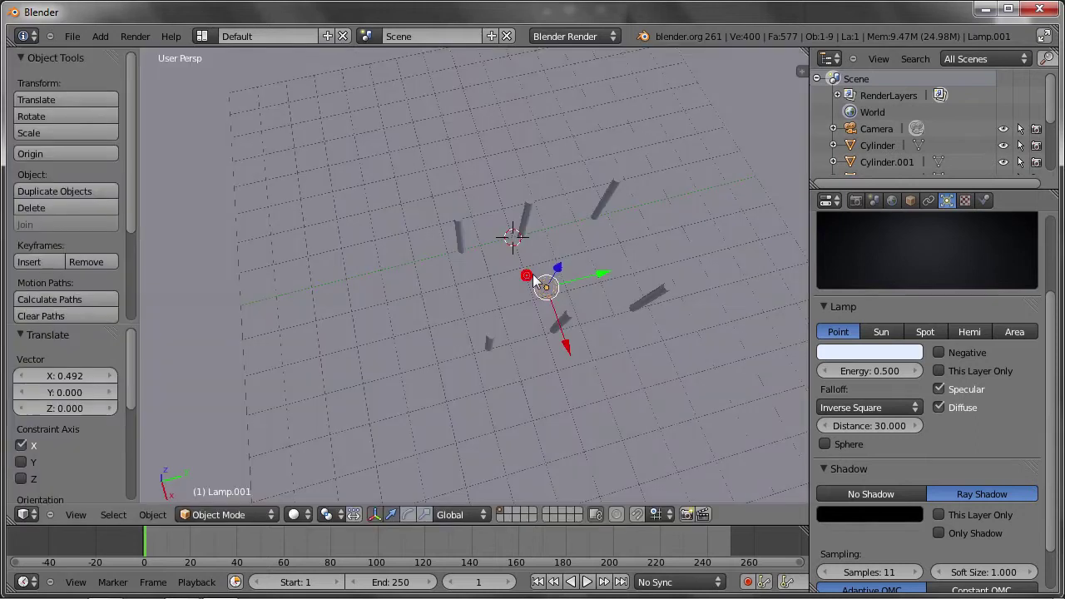
mouse_move(545, 286)
middle_down()
mouse_move(497, 305)
mouse_move(646, 243)
mouse_move(654, 217)
mouse_move(615, 206)
middle_up()
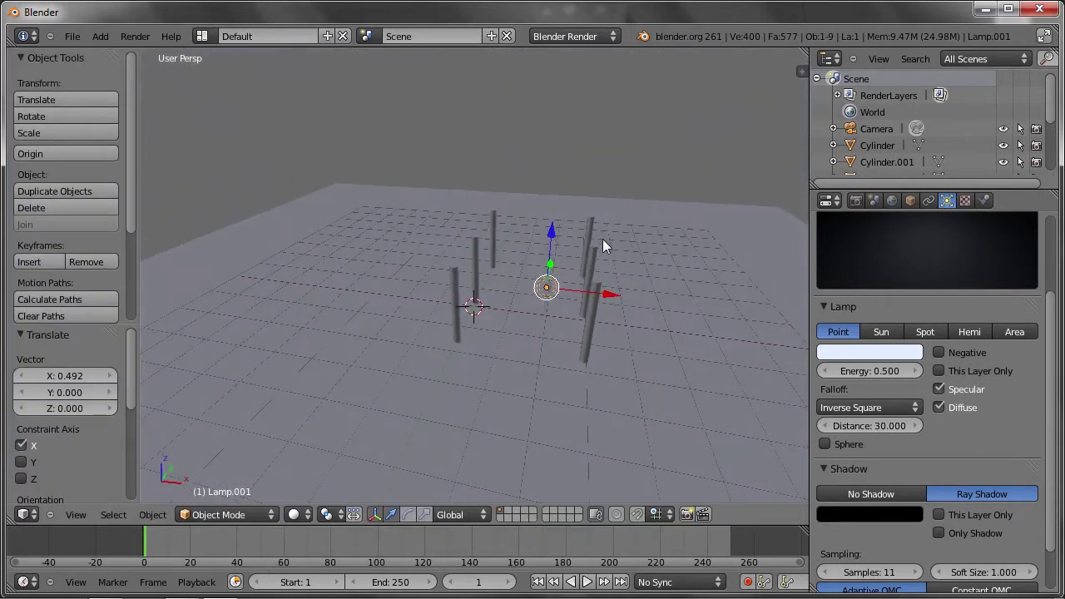
click(863, 370)
text(1)
key(Return)
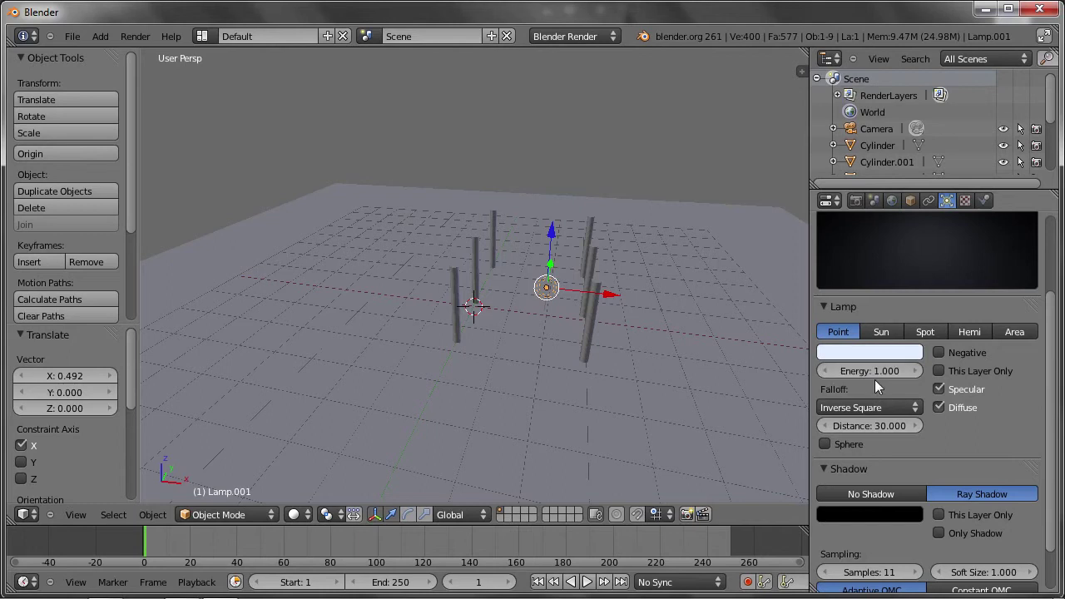
click(887, 350)
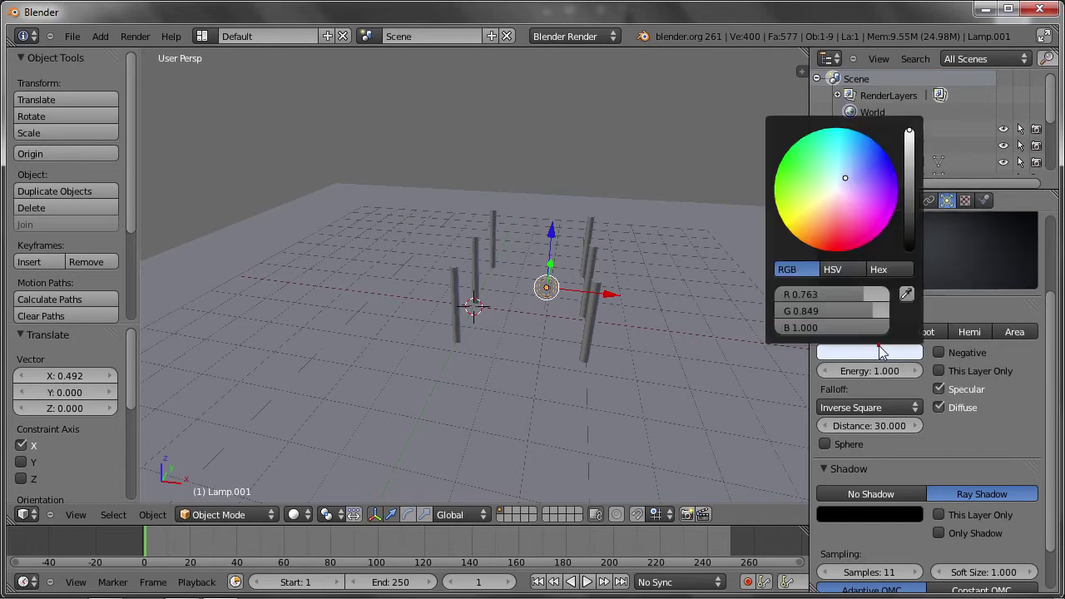
click(836, 188)
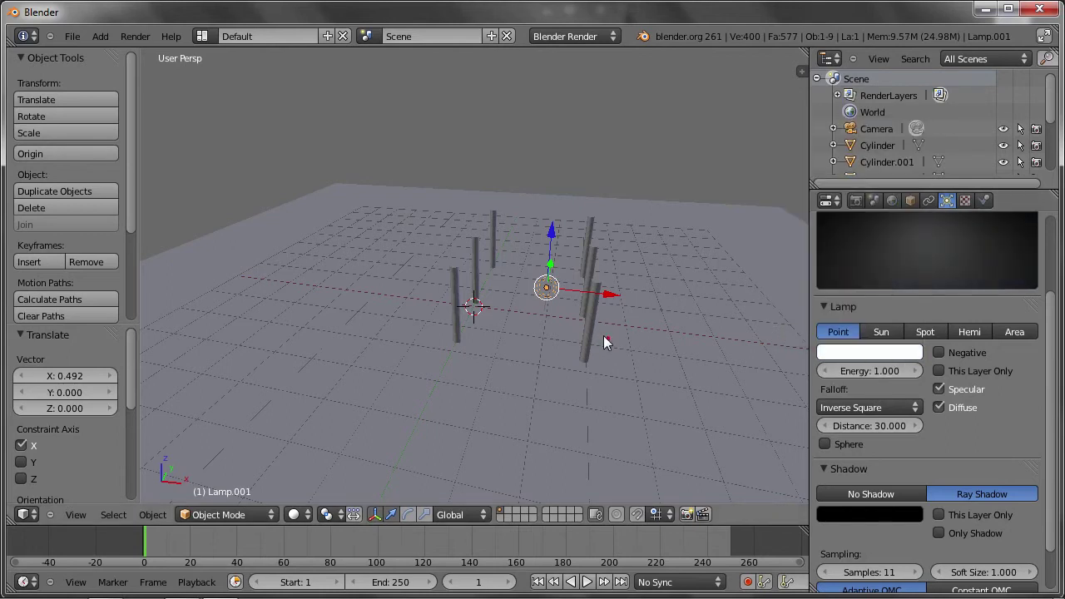
Step: After a test render, shift the lamp along X, raise it to Z 0.986, and make it a Sun lamp
key(F12)
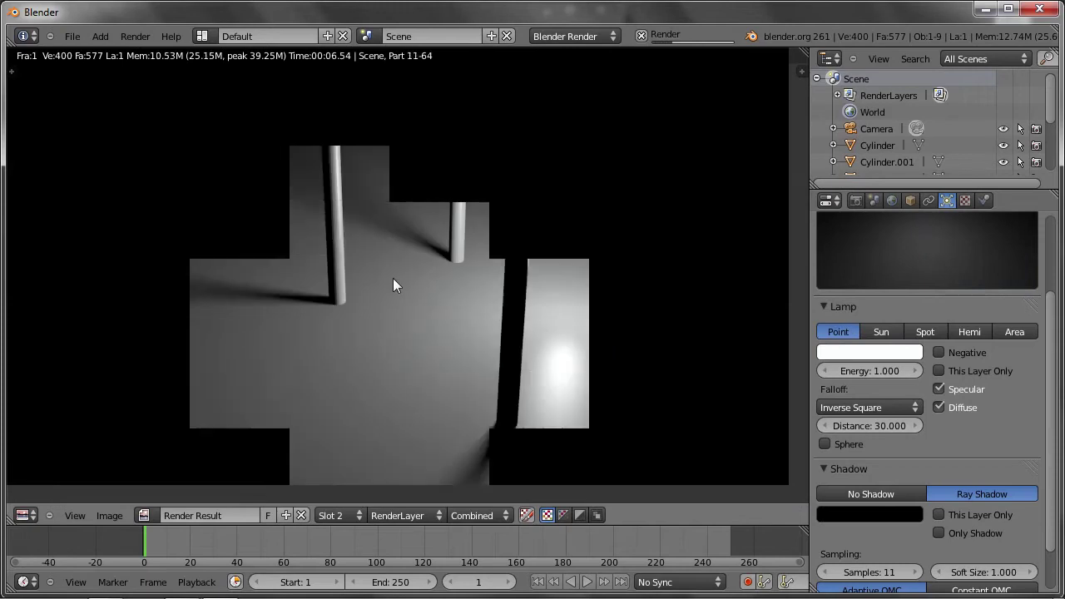
key(Escape)
drag(619, 298, 598, 290)
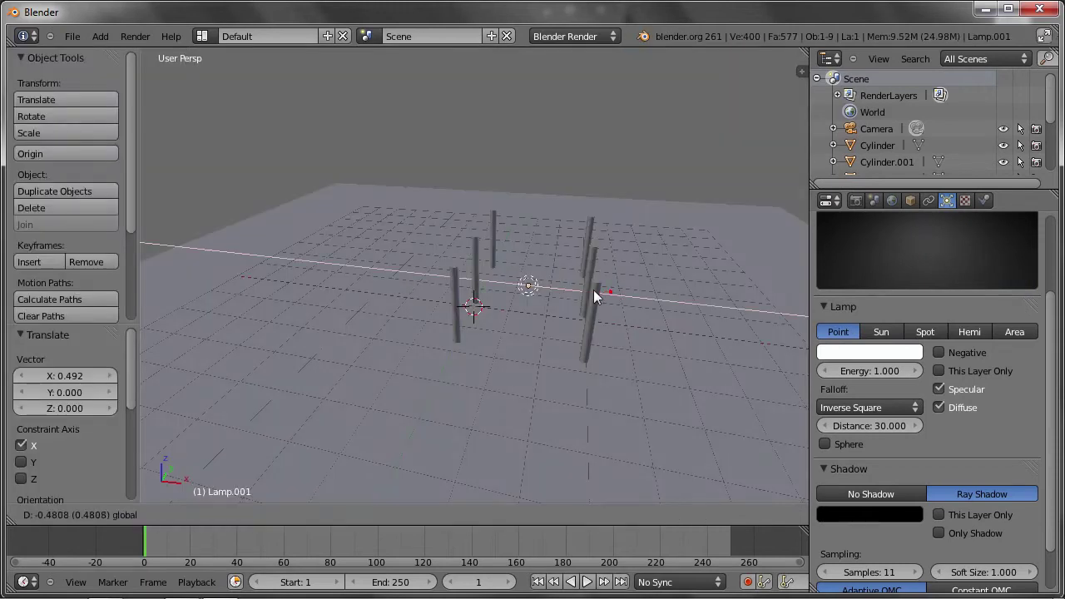
drag(530, 246, 529, 208)
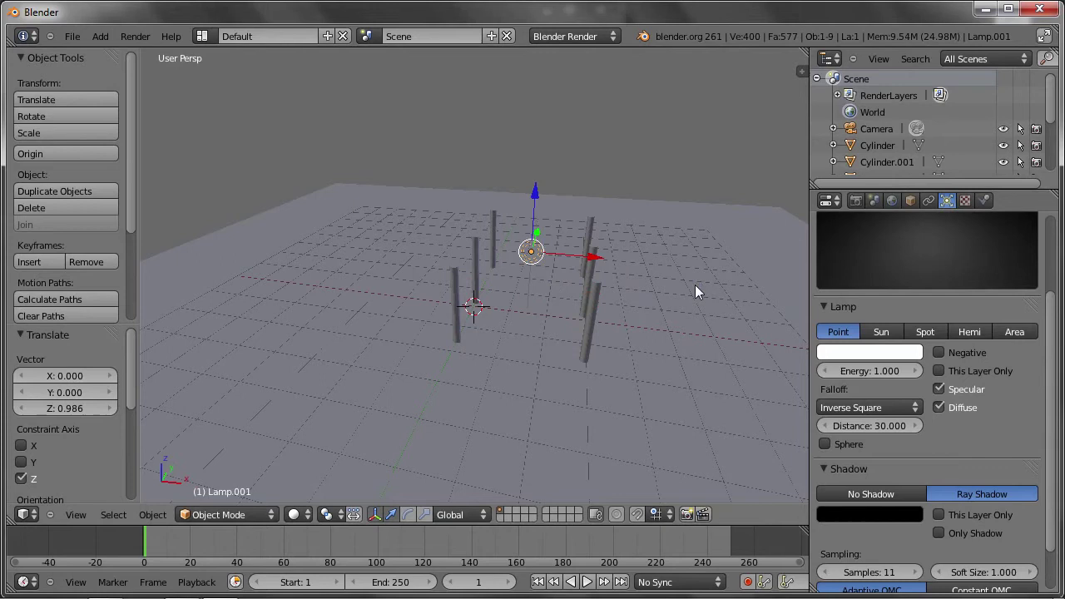
click(884, 332)
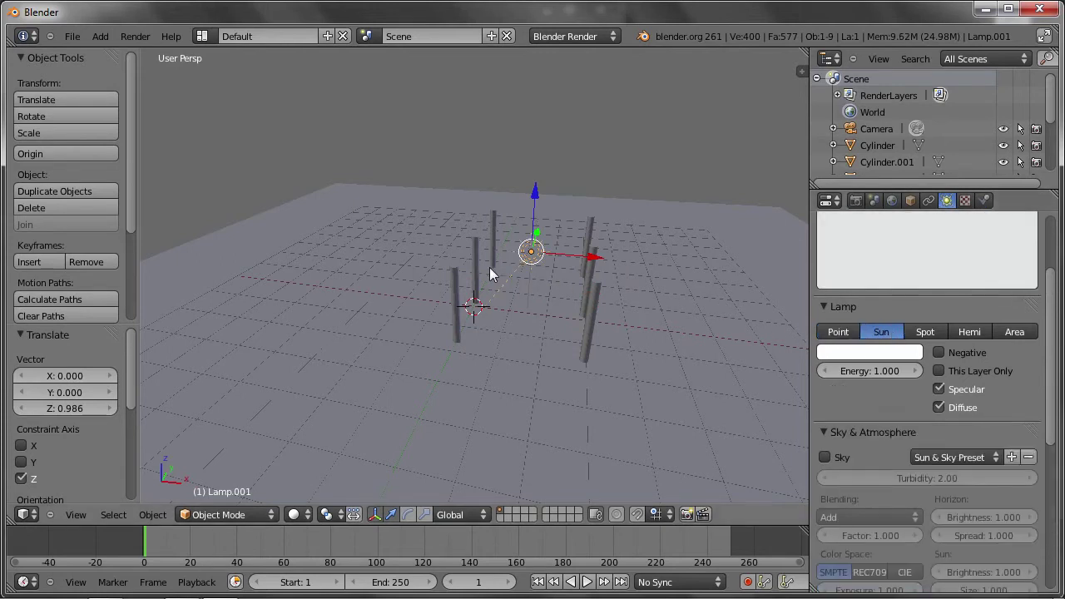
Step: Render the sun-lit pillars from a new angle, collapse Sky & Atmosphere, and close the render
mouse_move(502, 292)
middle_down()
mouse_move(522, 308)
mouse_move(606, 323)
mouse_move(533, 308)
mouse_move(476, 274)
mouse_move(583, 257)
middle_up()
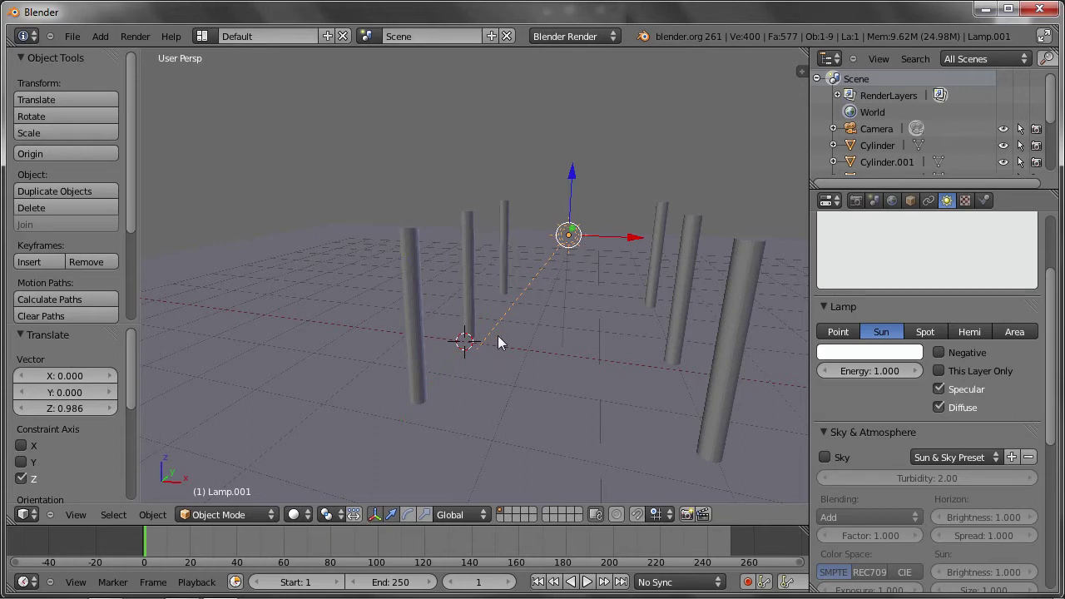
key(F12)
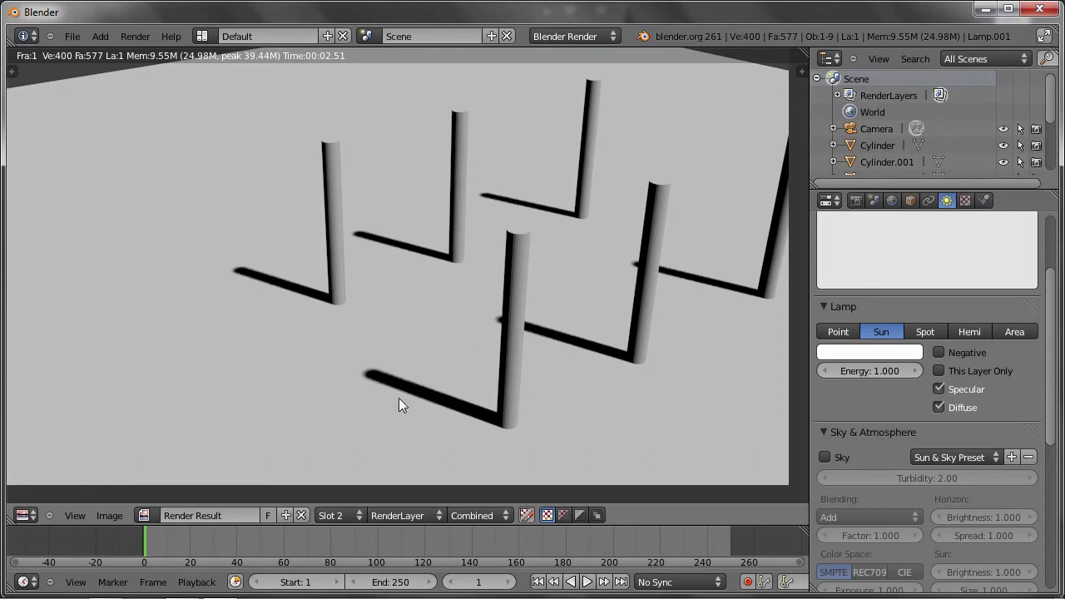
scroll(891, 408, down, 4)
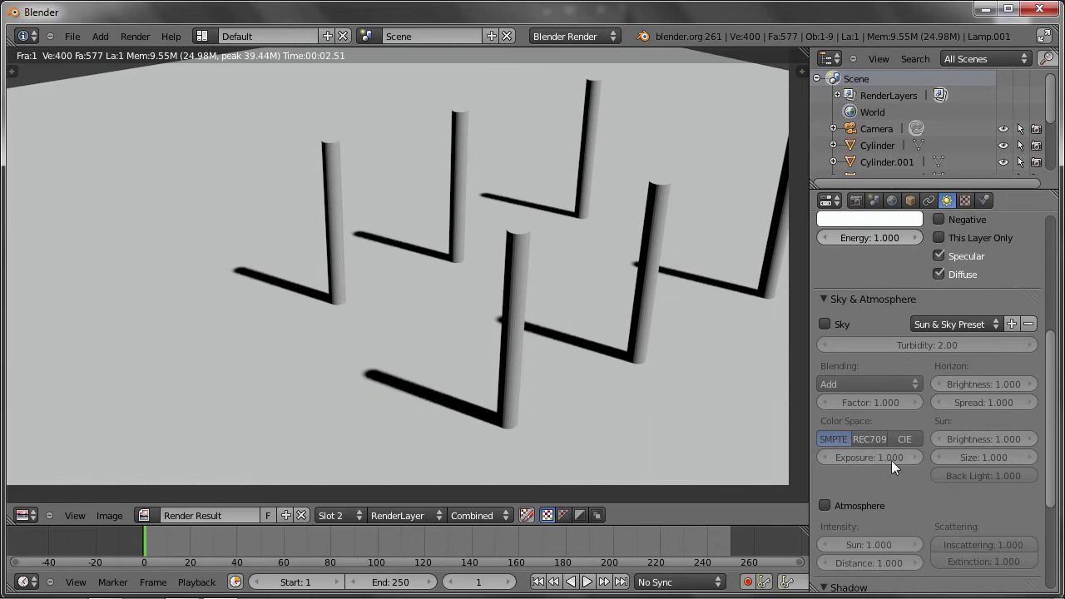
click(829, 301)
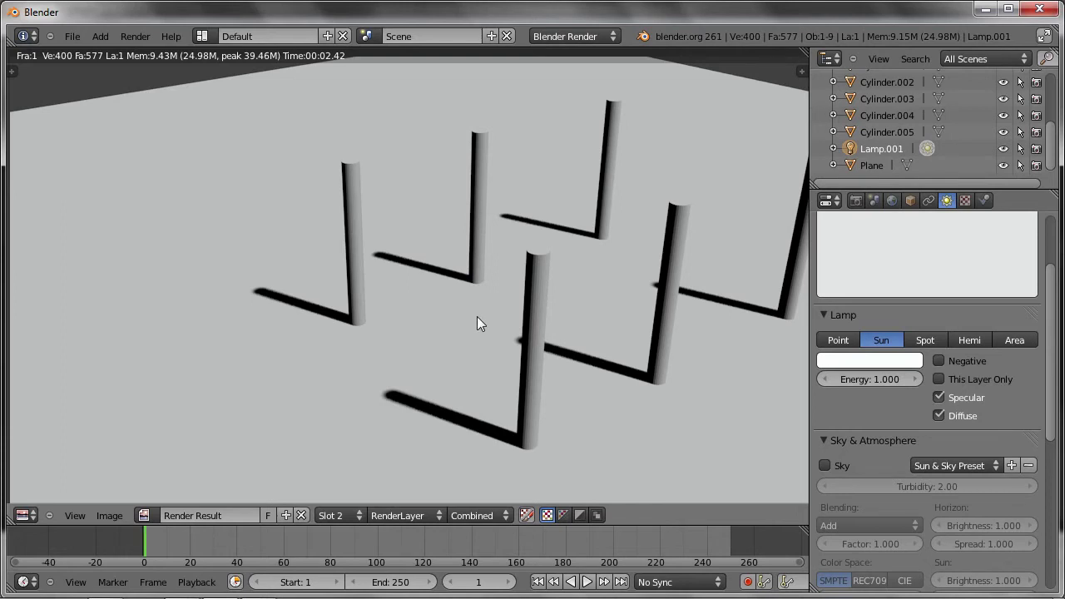
key(Escape)
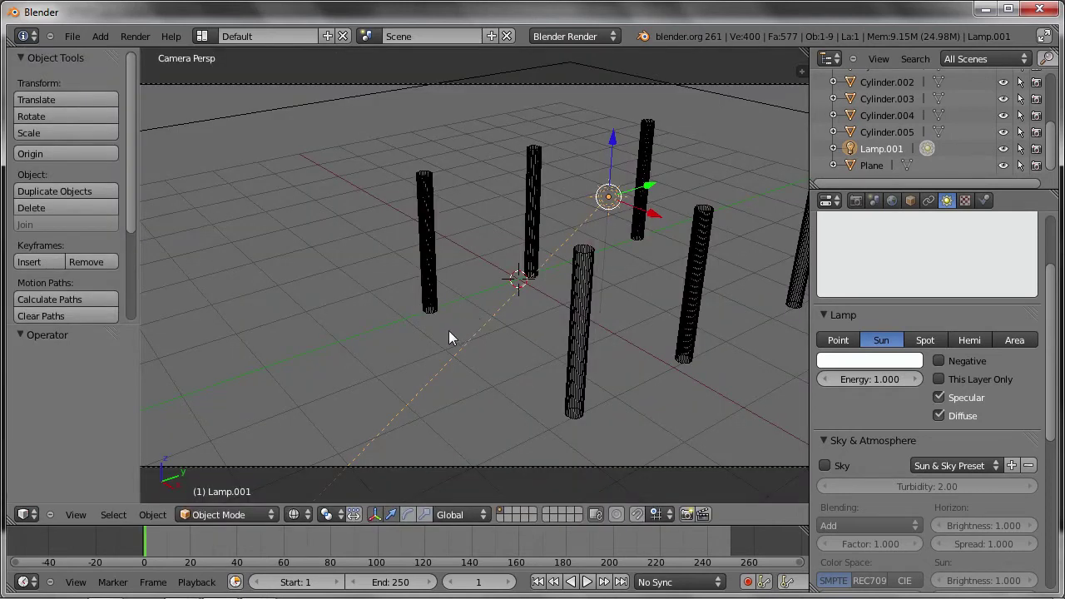
Step: Rotate the sun lamp about 39.5° and render to check the long pillar shadows
mouse_move(476, 336)
middle_down()
mouse_move(503, 332)
mouse_move(533, 290)
mouse_move(513, 297)
mouse_move(537, 296)
mouse_move(523, 288)
middle_up()
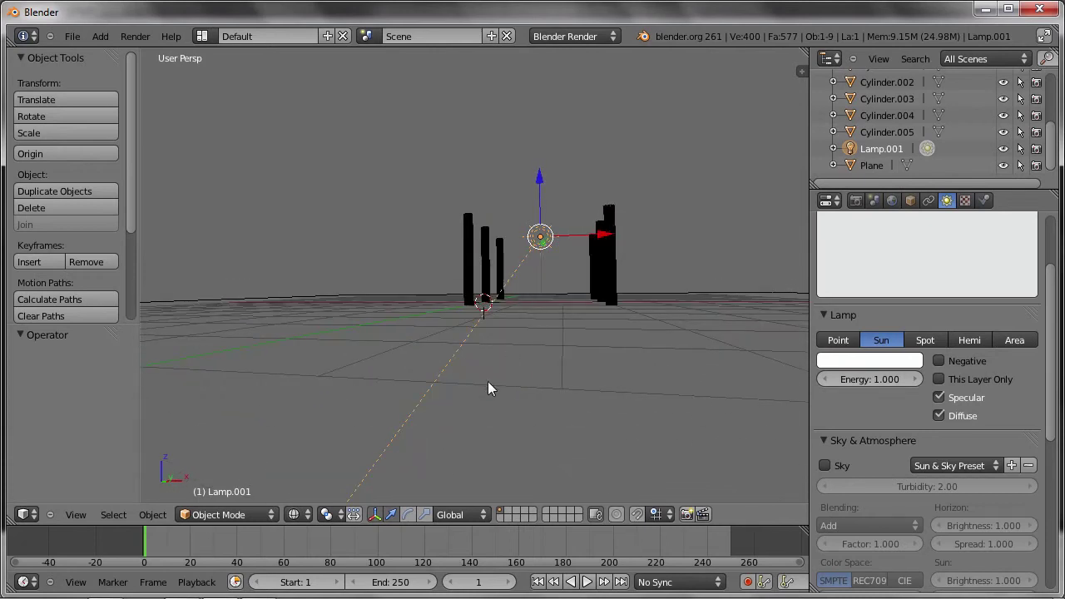
key(r)
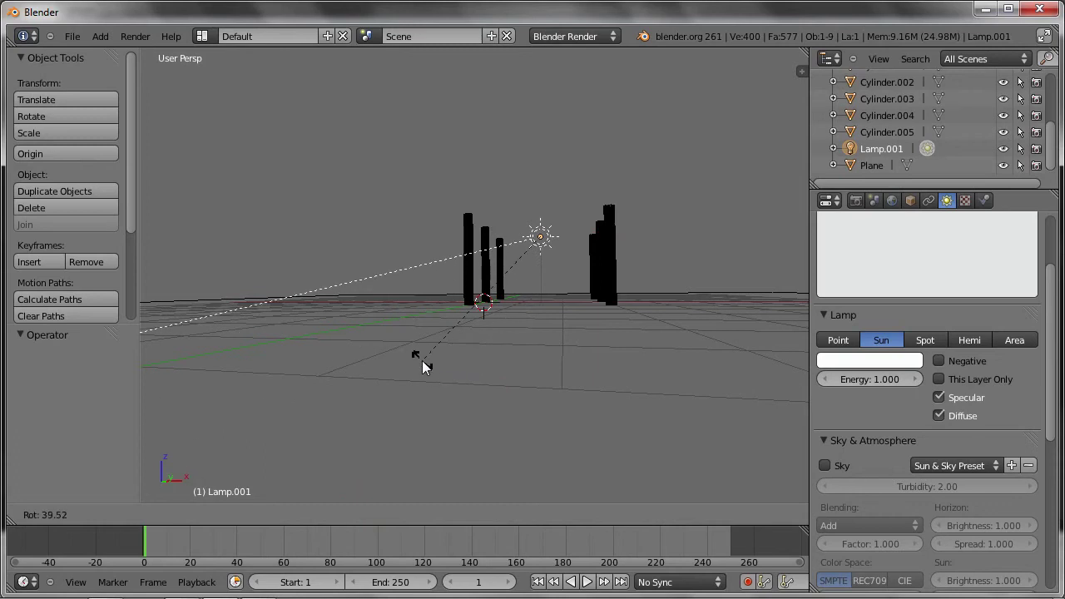
click(423, 367)
key(F12)
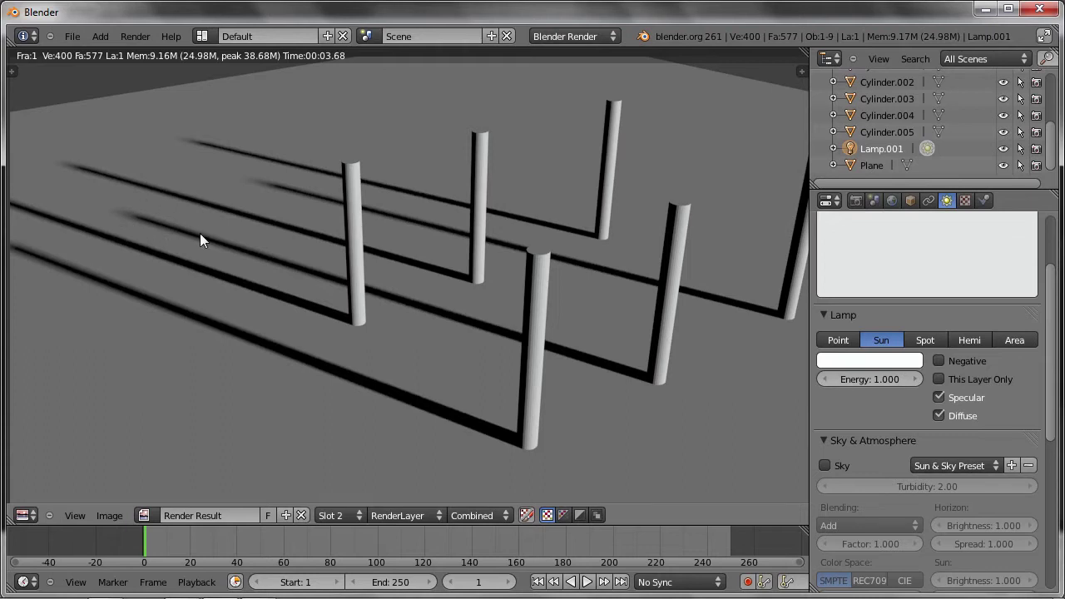
key(Escape)
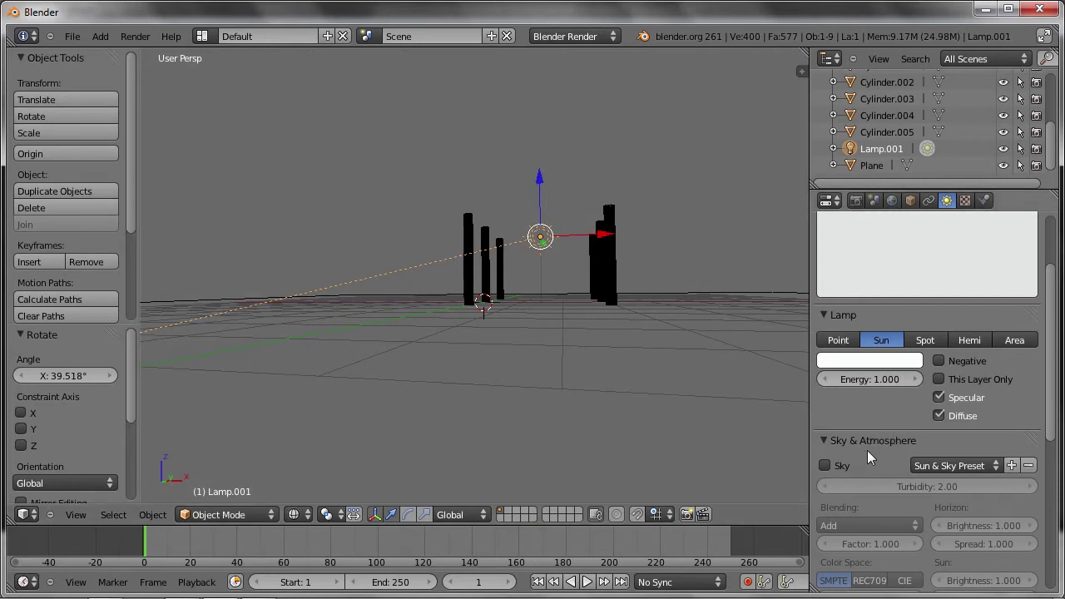
Step: Enable Sky for the sun lamp, render the pale sky, then view through the camera
click(826, 466)
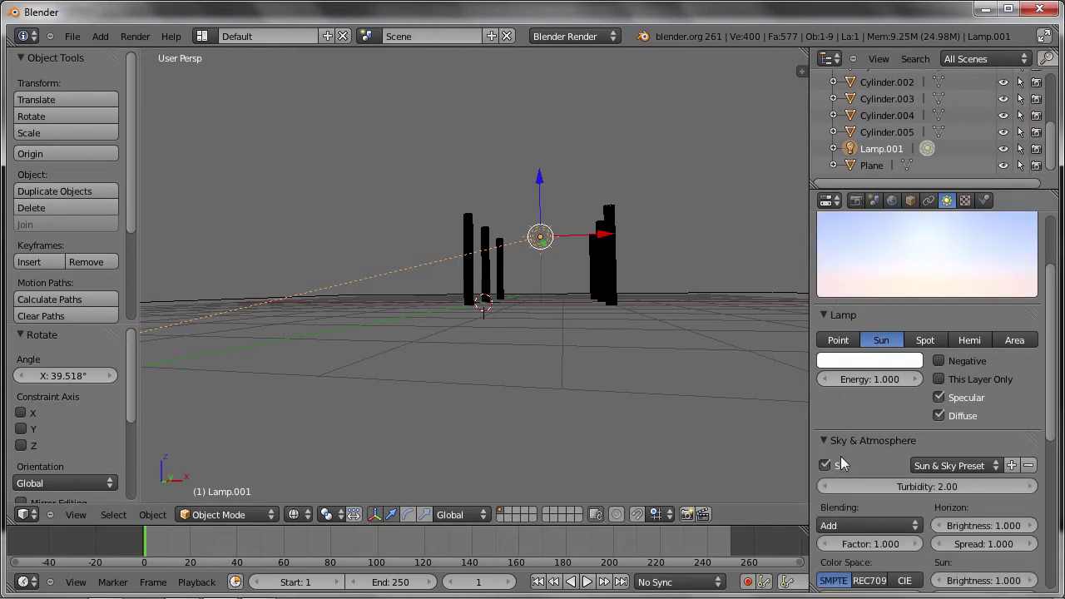
scroll(911, 275, up, 1)
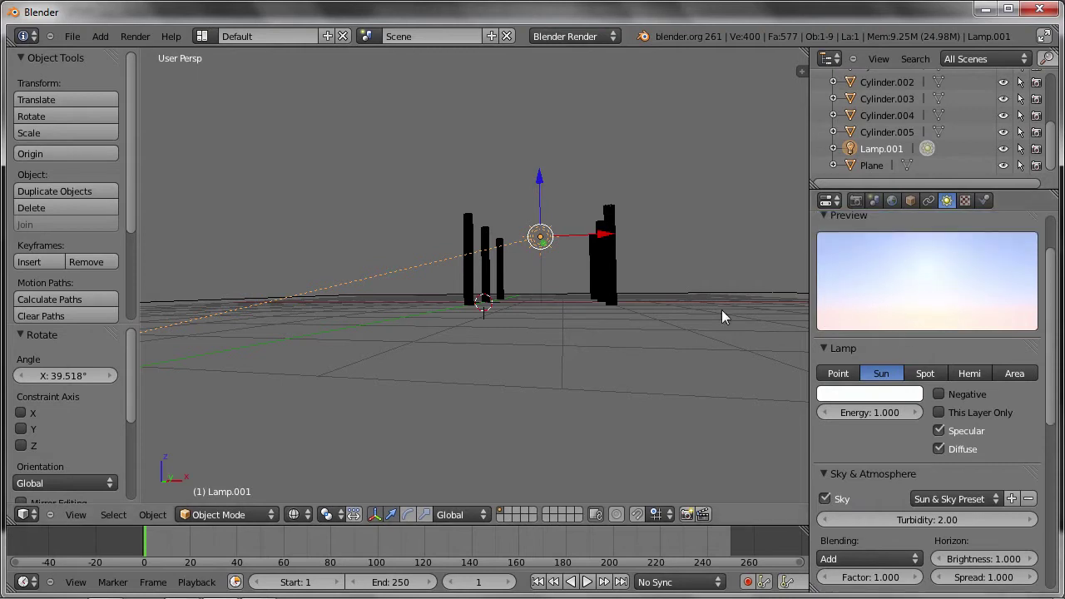
key(F12)
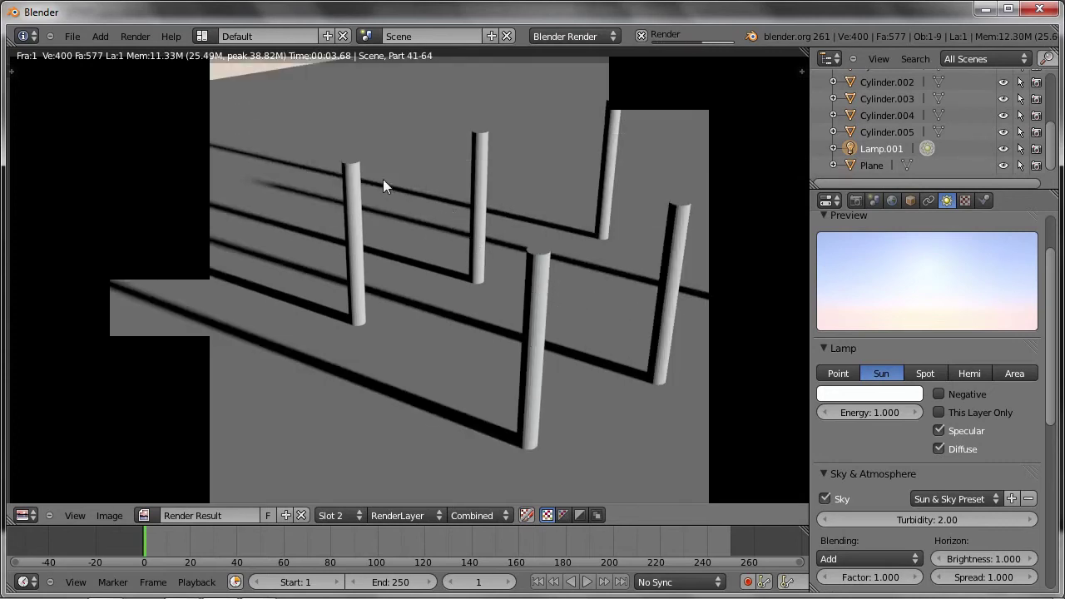
middle_drag(392, 194, 311, 227)
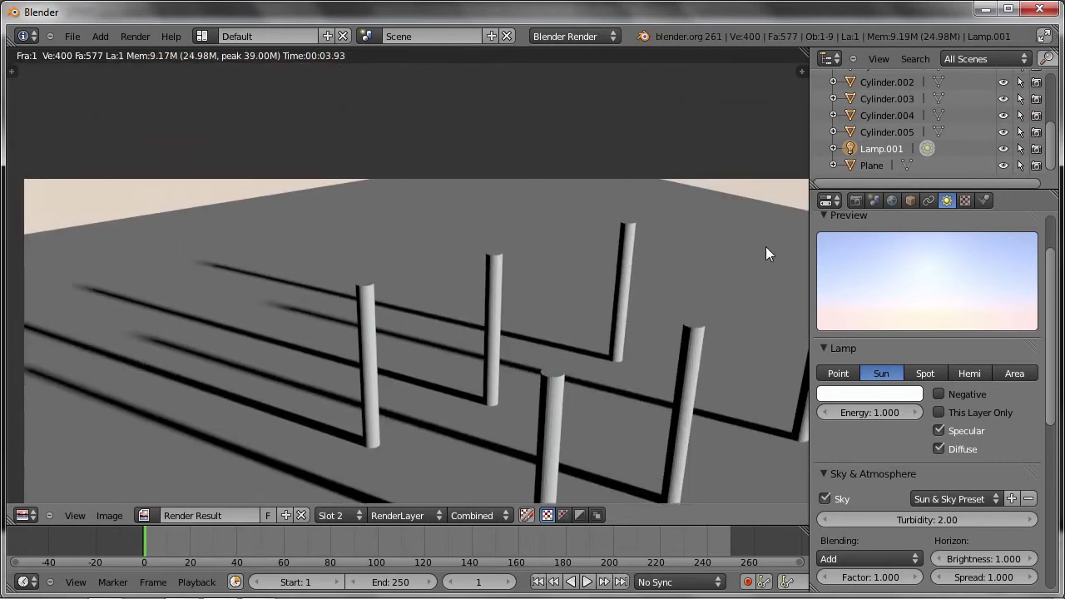
key(Escape)
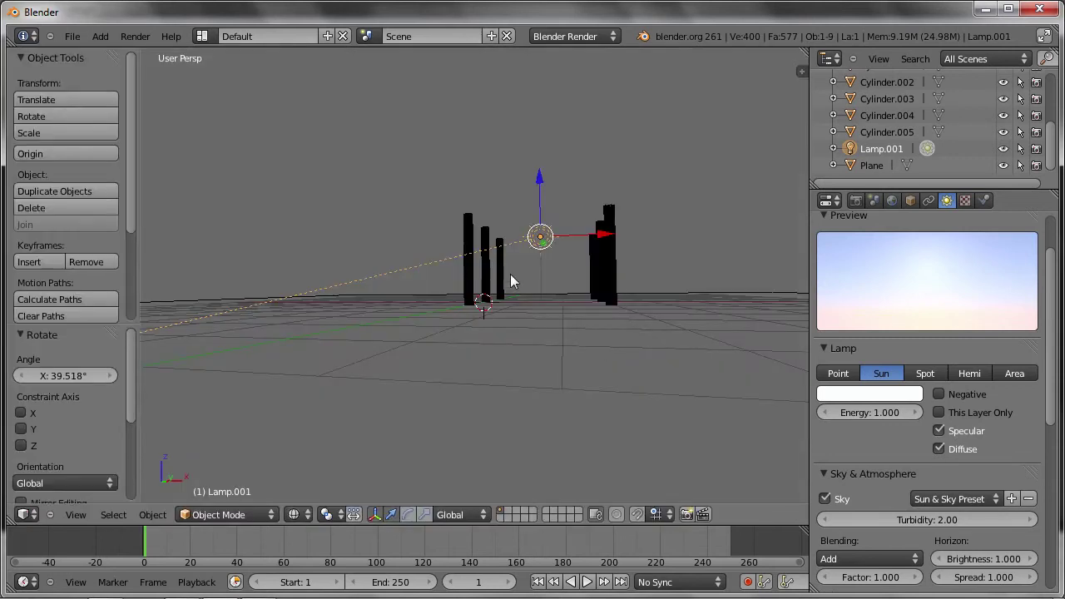
key(KP_0)
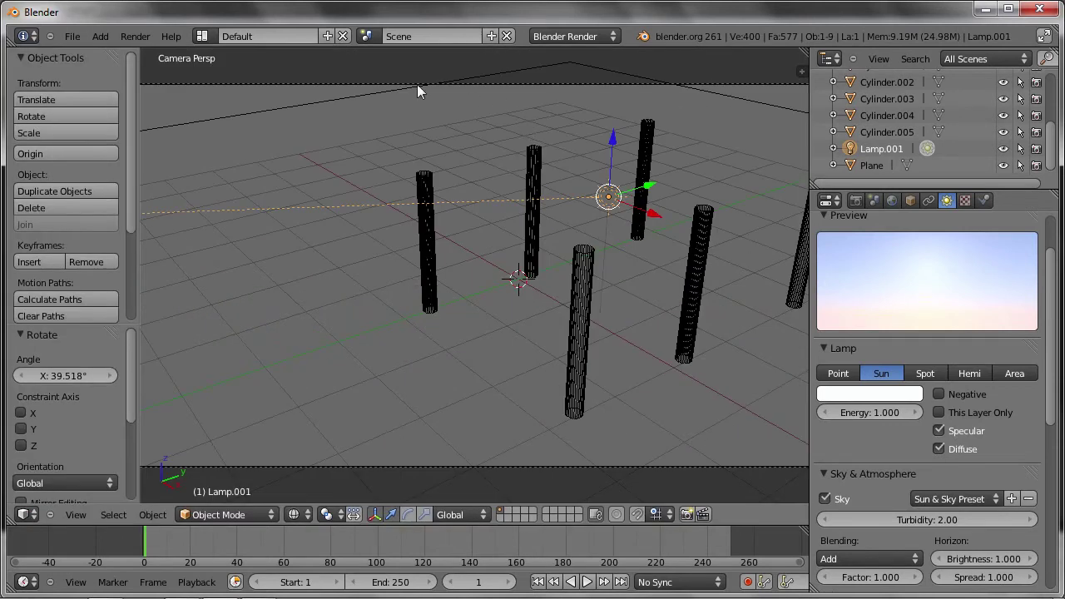
right_click(365, 80)
key(r)
key(x)
key(x)
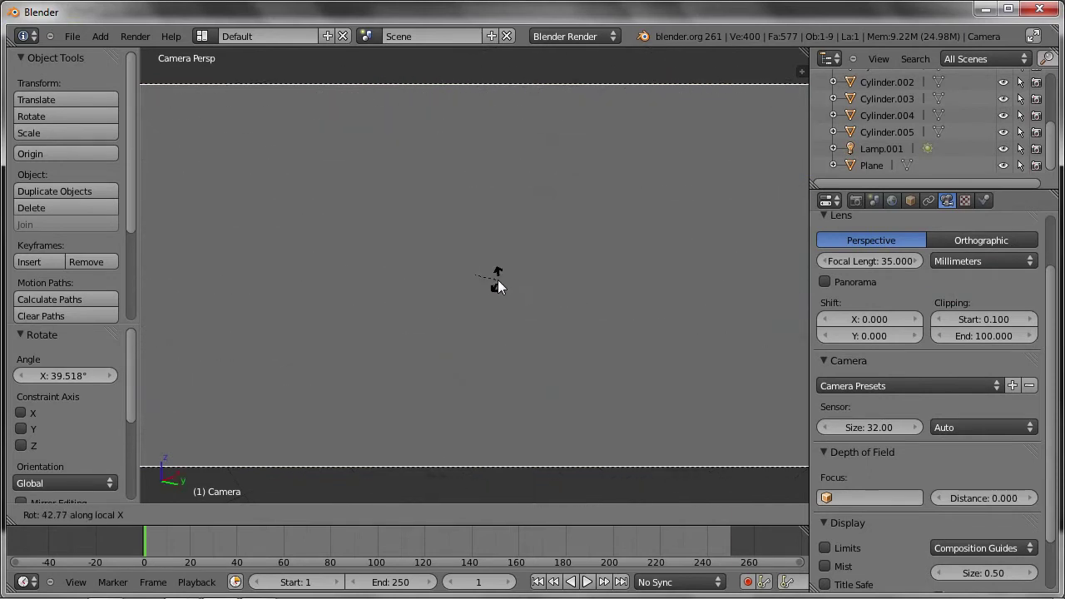
click(498, 291)
key(g)
key(z)
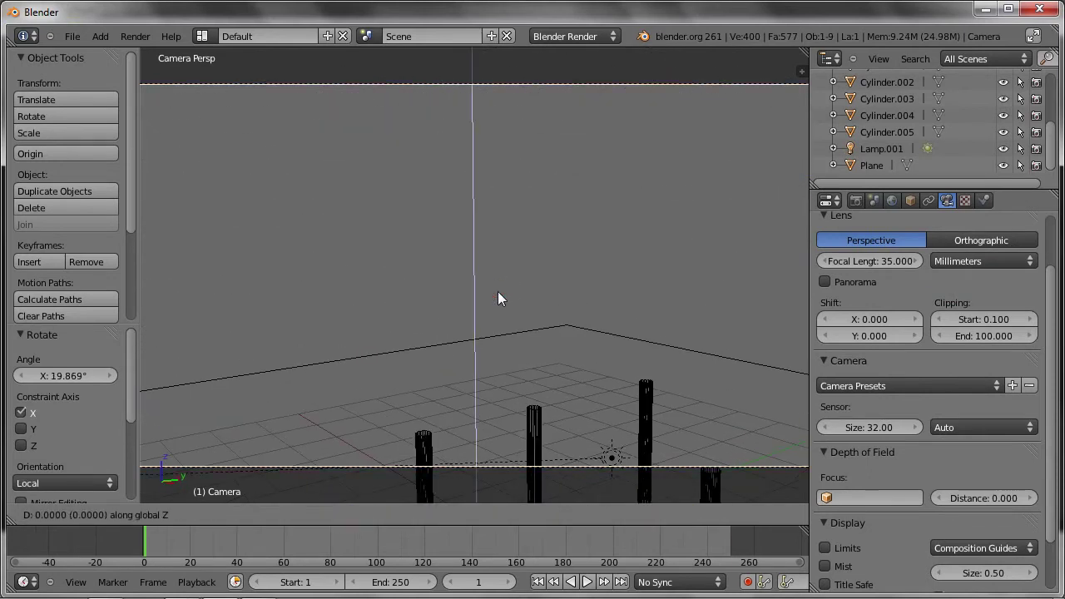
click(498, 435)
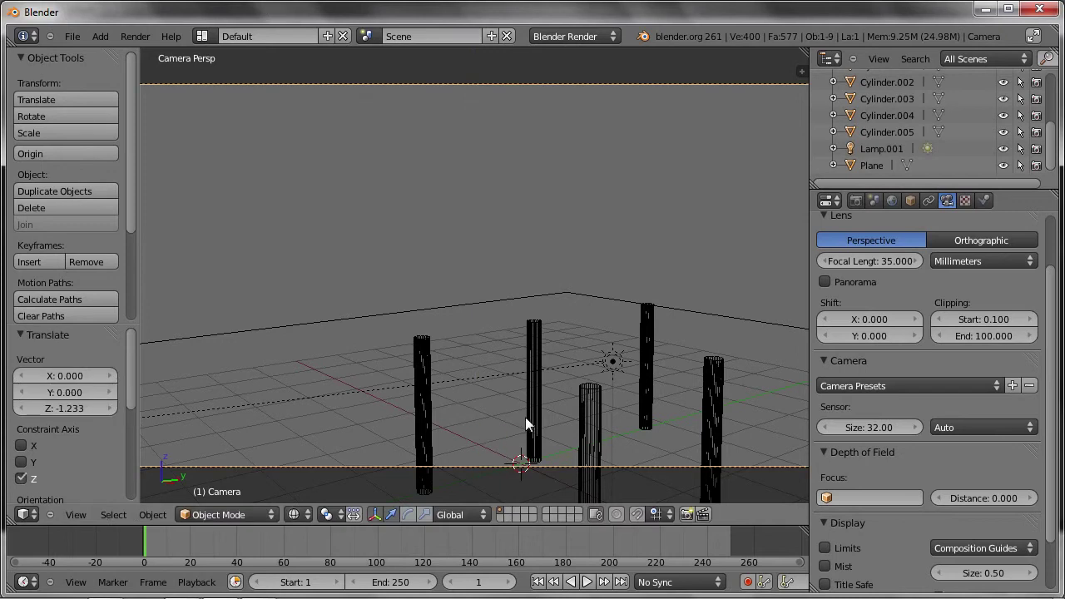
key(F12)
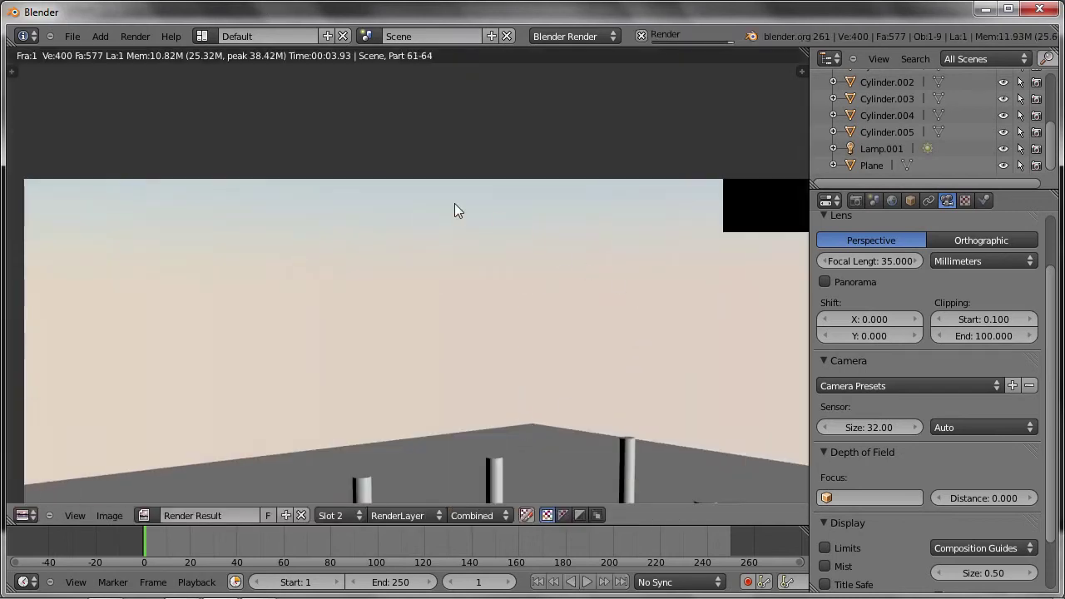
mouse_move(485, 288)
middle_down()
mouse_move(469, 206)
mouse_move(502, 193)
mouse_move(480, 183)
middle_up()
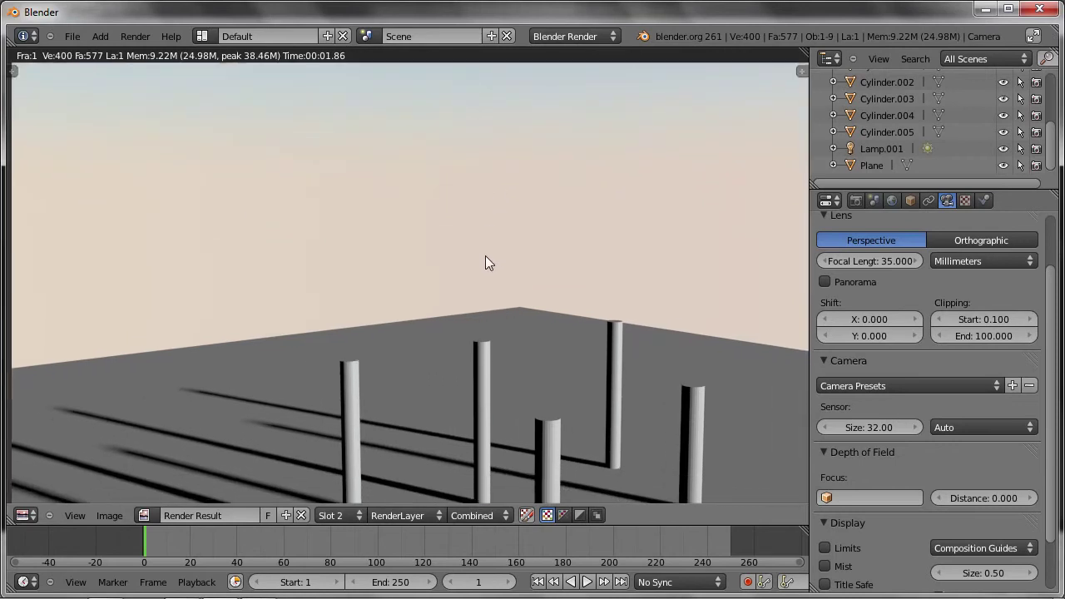
key(Escape)
scroll(877, 388, up, 3)
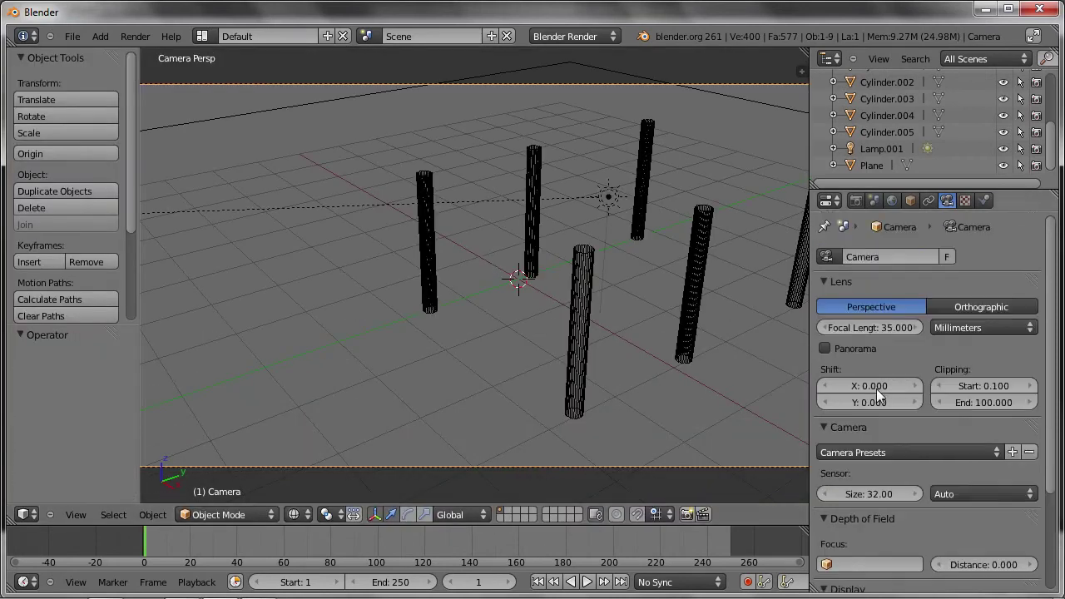
Step: Change the lamp to a Spot, move it, and test-render the spot lighting
right_click(609, 196)
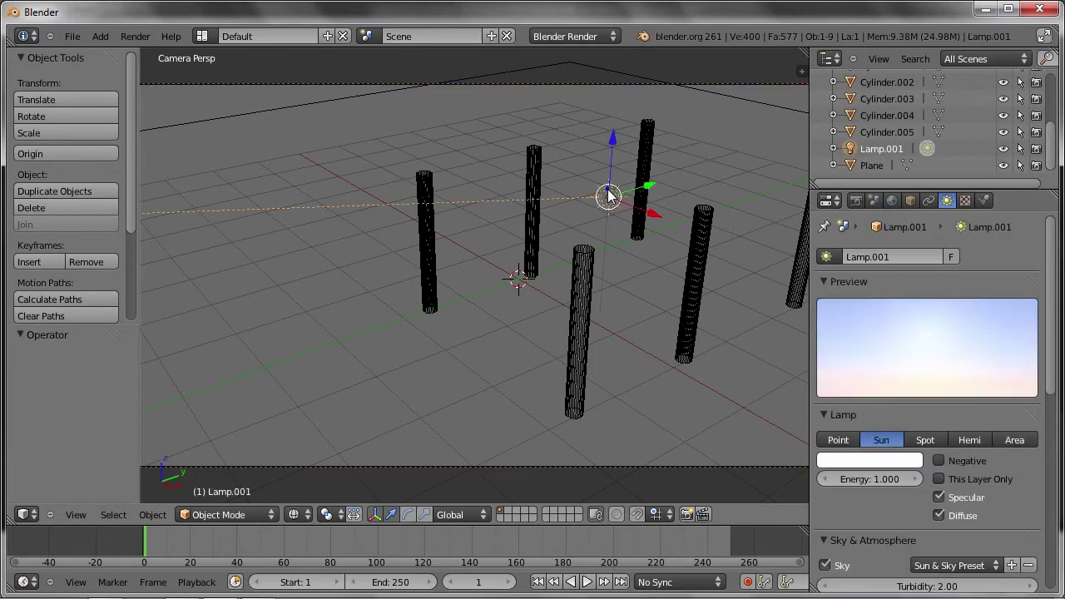
click(926, 440)
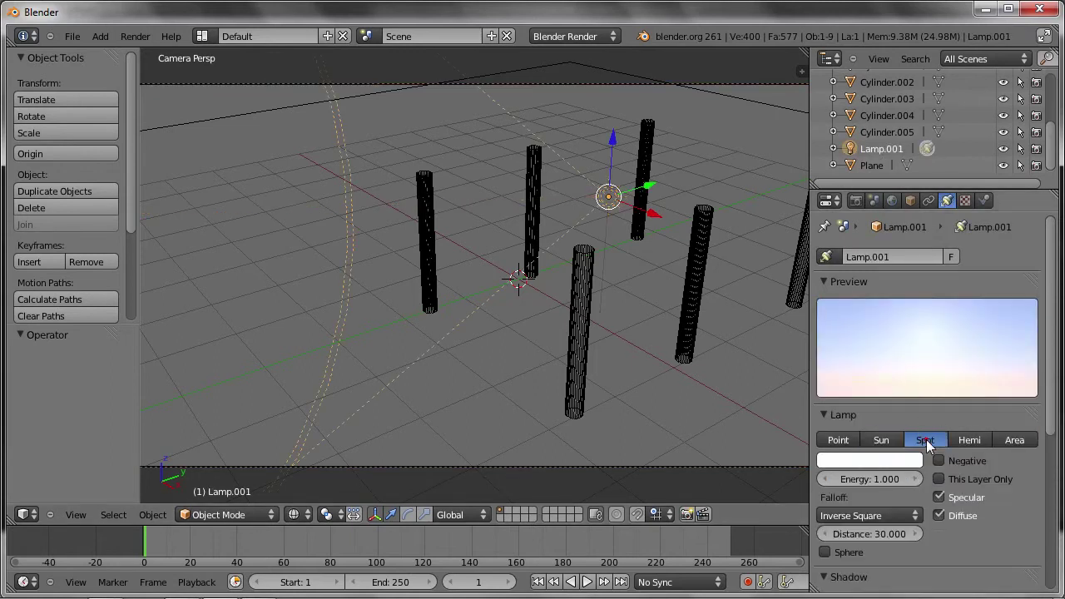
mouse_move(431, 241)
middle_down()
mouse_move(506, 271)
mouse_move(466, 231)
mouse_move(482, 218)
mouse_move(428, 246)
mouse_move(473, 230)
mouse_move(505, 287)
mouse_move(523, 243)
mouse_move(475, 236)
mouse_move(495, 238)
middle_up()
scroll(453, 239, down, 5)
scroll(494, 238, up, 2)
key(g)
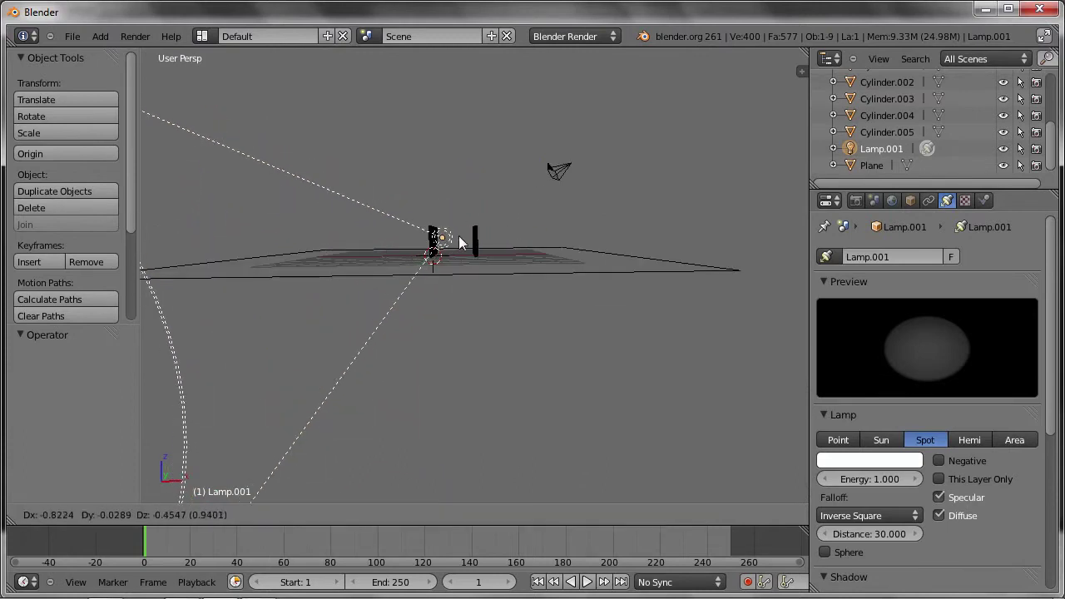
click(458, 237)
key(F12)
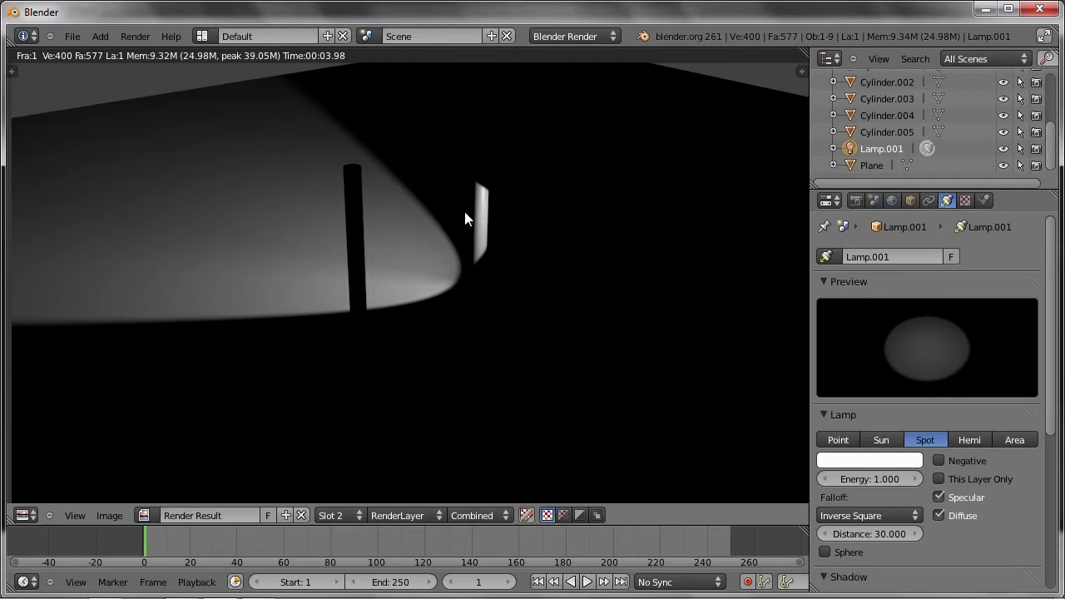
key(Escape)
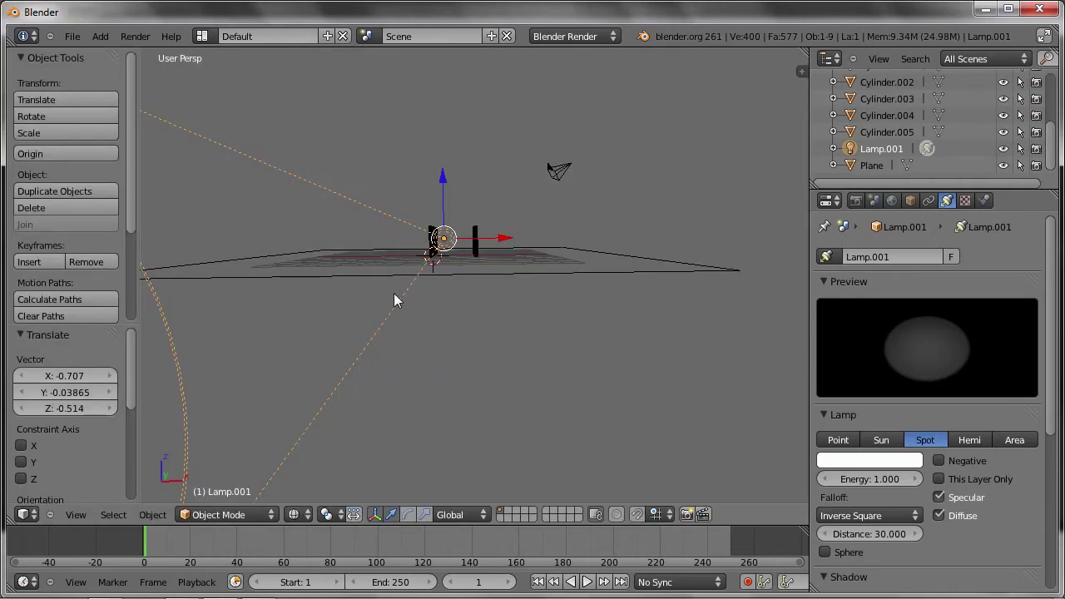
Step: Place the spot lamp high above the plane, aim its cone at the pillars, and render
mouse_move(310, 297)
middle_down()
mouse_move(385, 269)
mouse_move(371, 326)
mouse_move(299, 298)
middle_up()
key(g)
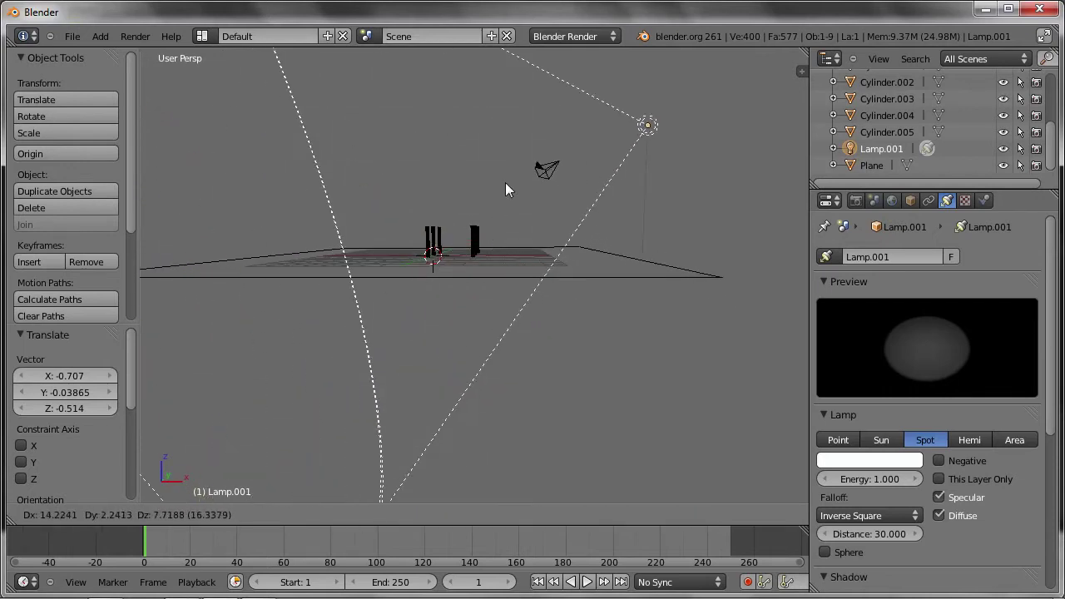
click(494, 171)
key(r)
key(r)
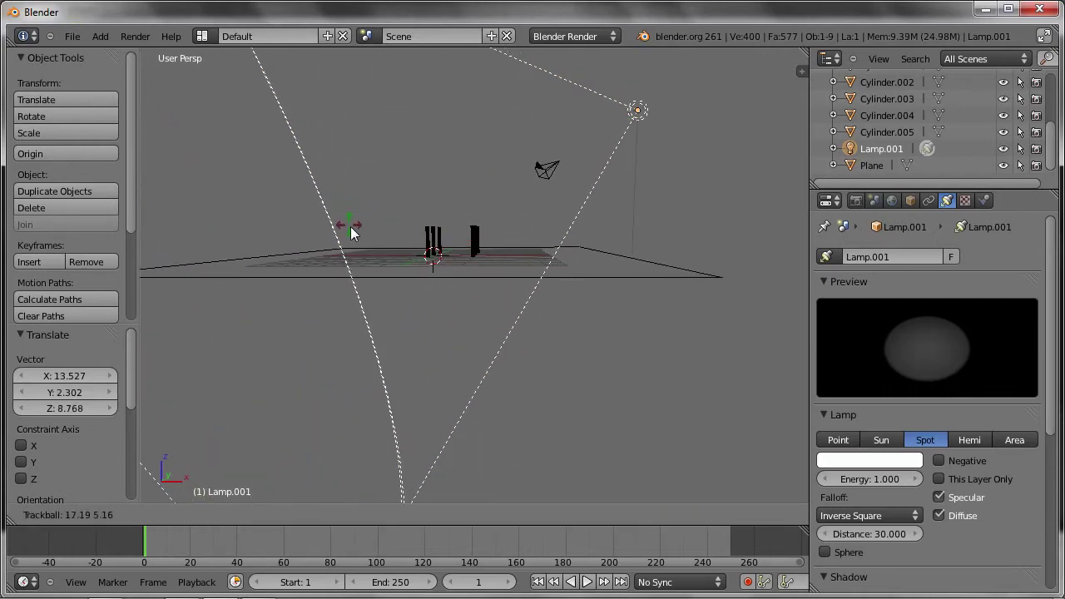
click(398, 289)
mouse_move(429, 266)
middle_down()
mouse_move(423, 299)
mouse_move(319, 353)
mouse_move(248, 297)
mouse_move(250, 320)
middle_up()
key(g)
click(488, 248)
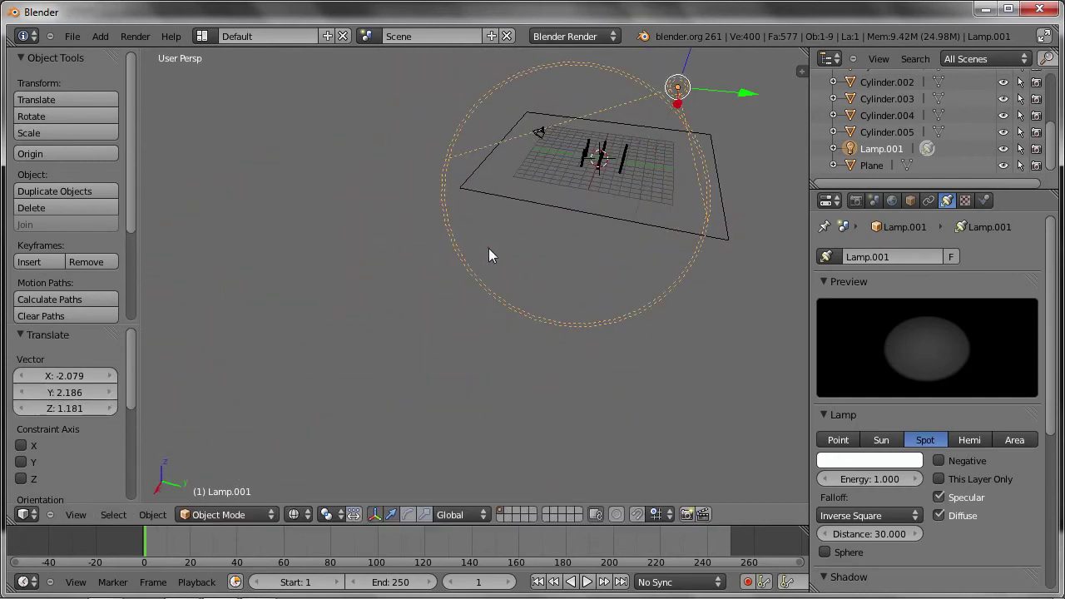
key(F12)
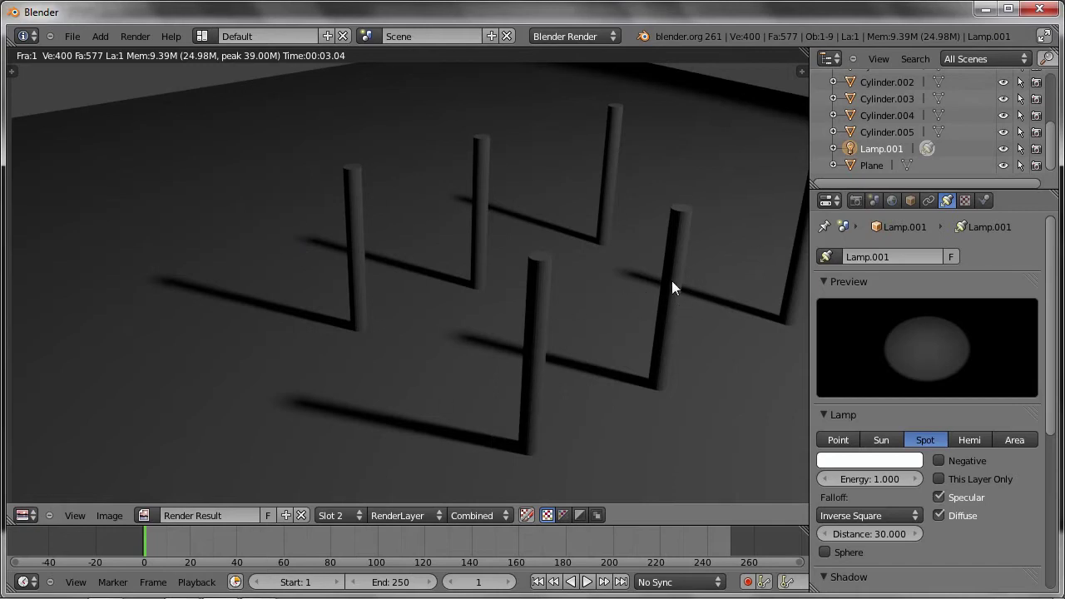
key(Escape)
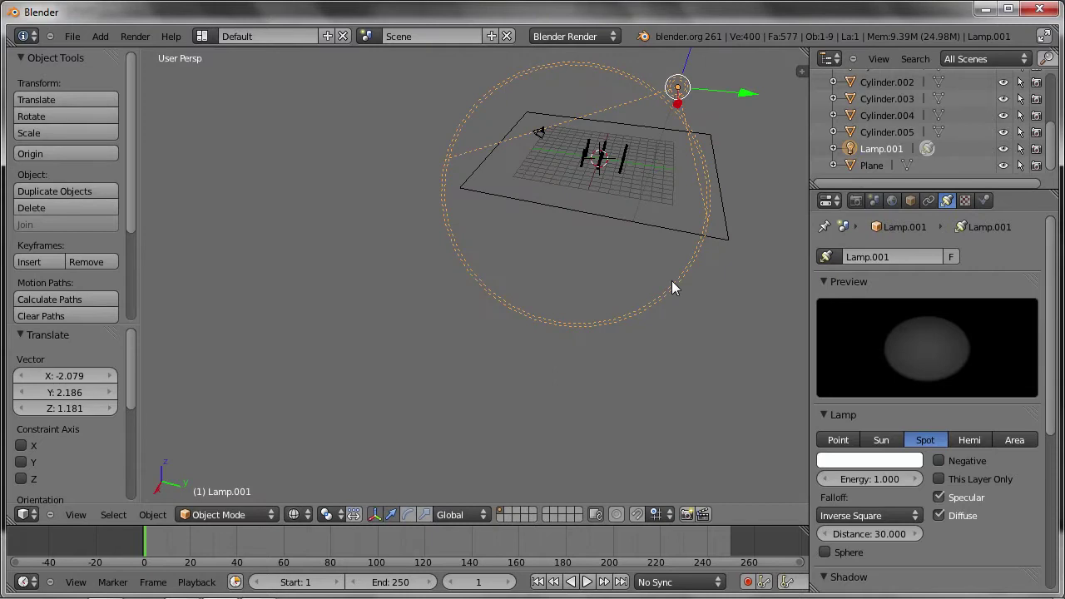
Step: In orthographic front view, drop the spot lamp lower and left, then render
key(KP_1)
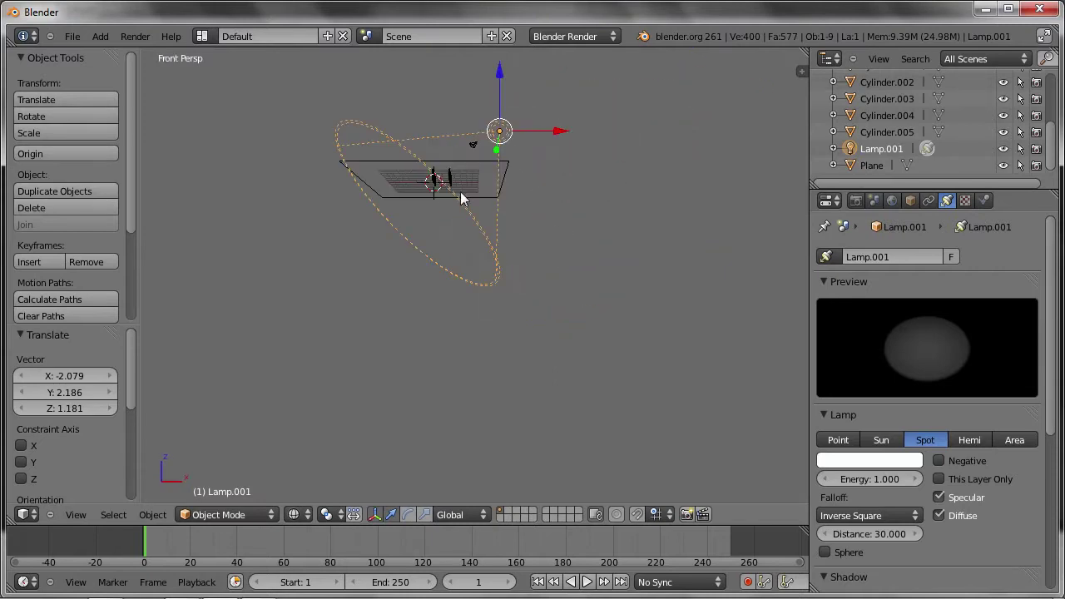
key(KP_5)
scroll(473, 177, up, 3)
key(g)
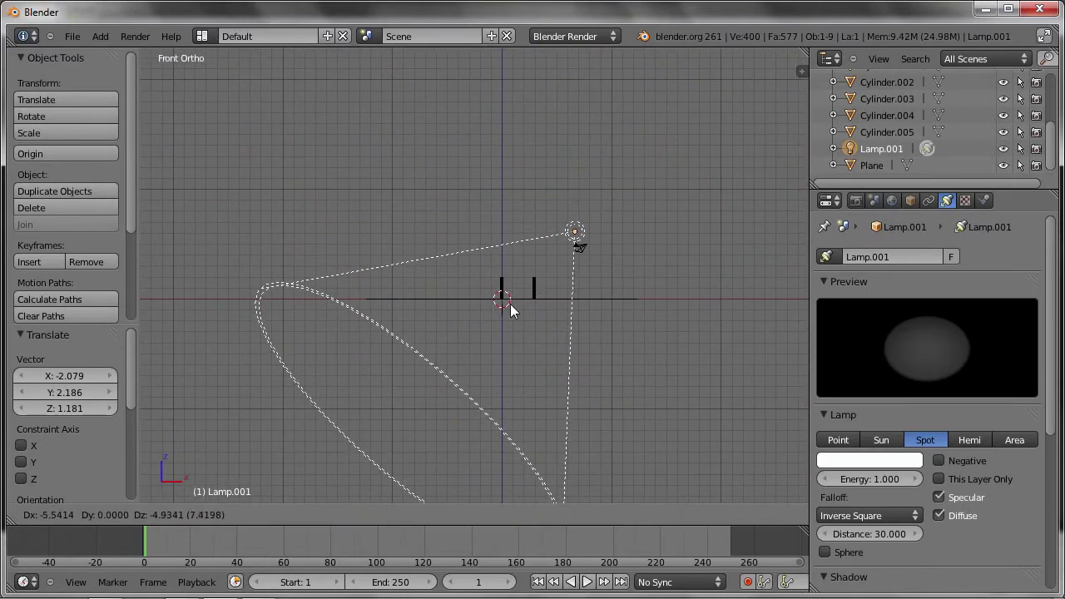
click(508, 308)
key(F12)
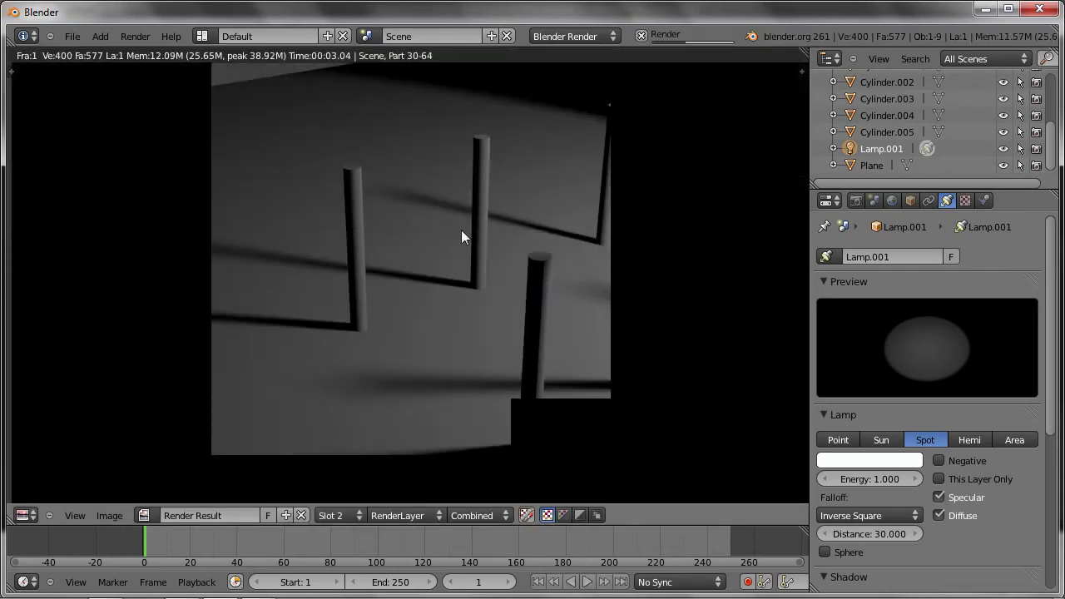
key(Escape)
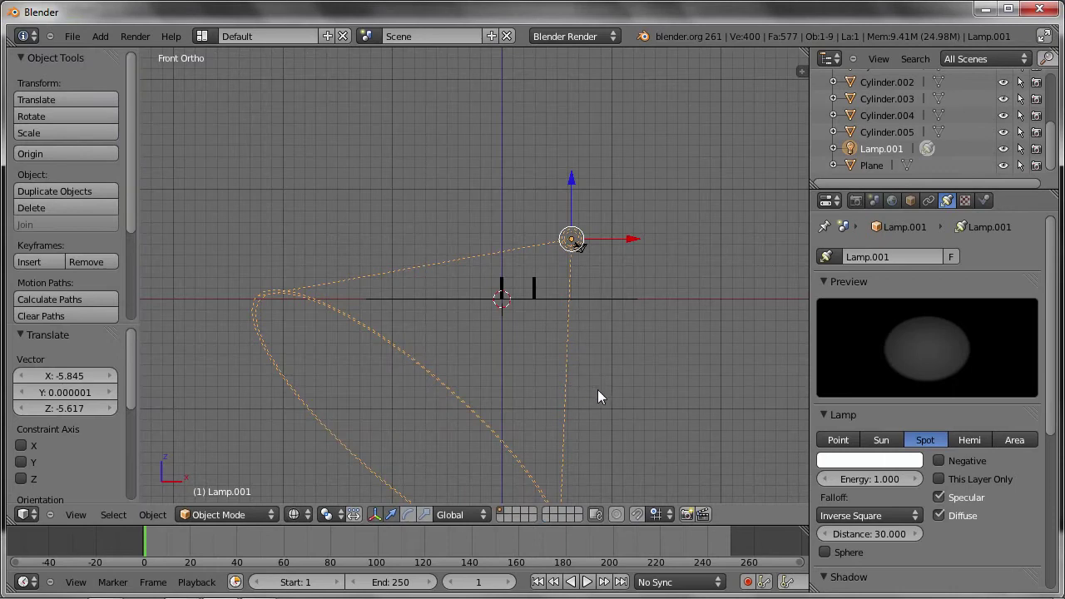
Step: Rotate the spot lamp and move it right and below the pillars, then check the render
key(r)
click(522, 372)
key(g)
click(533, 336)
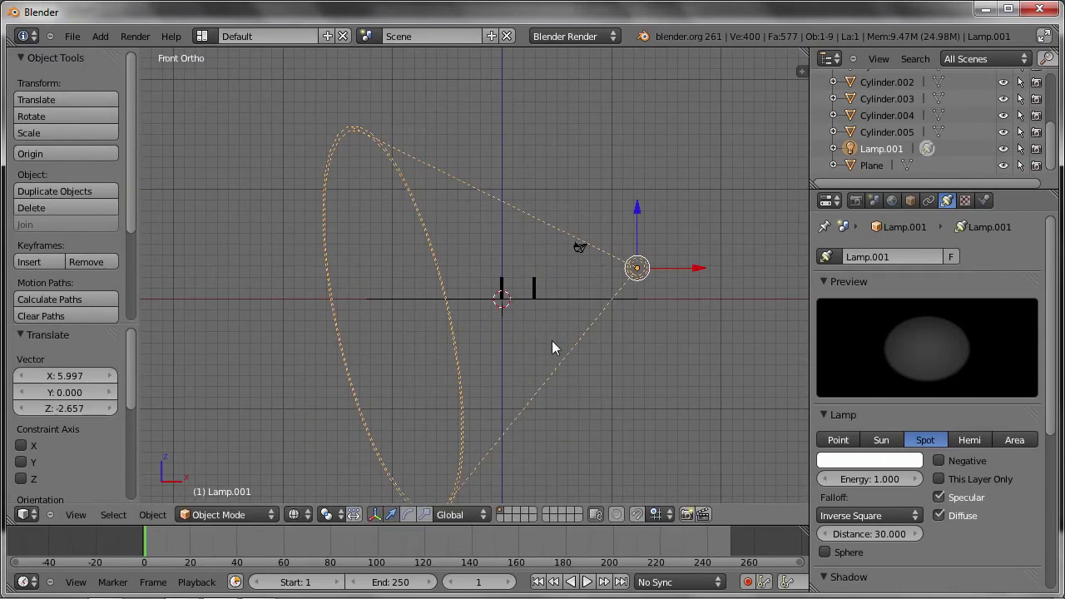
key(F12)
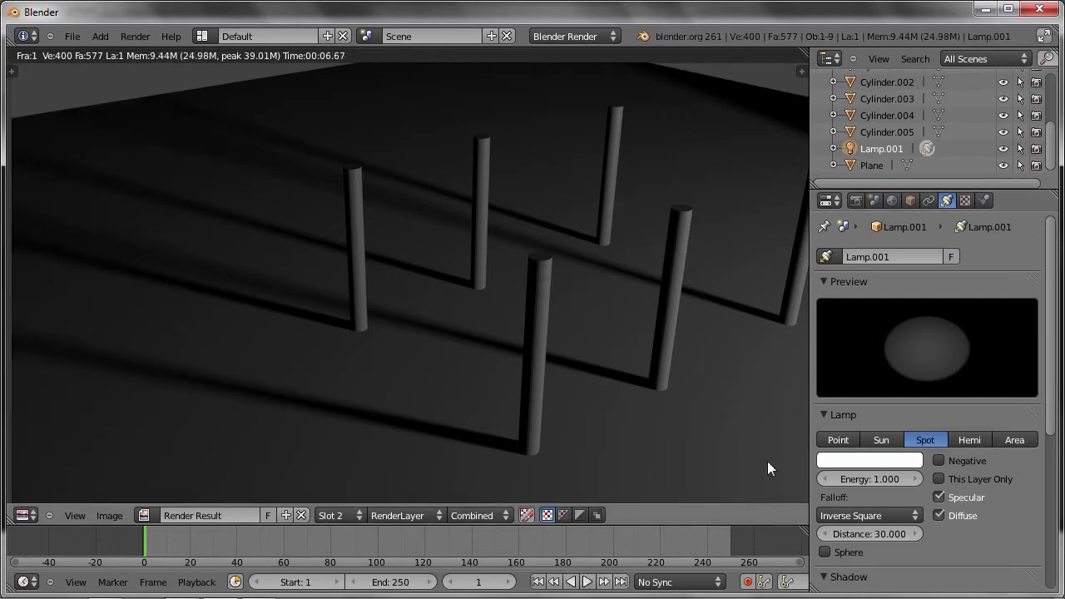
mouse_move(455, 388)
middle_down()
mouse_move(432, 339)
mouse_move(447, 333)
mouse_move(545, 386)
middle_up()
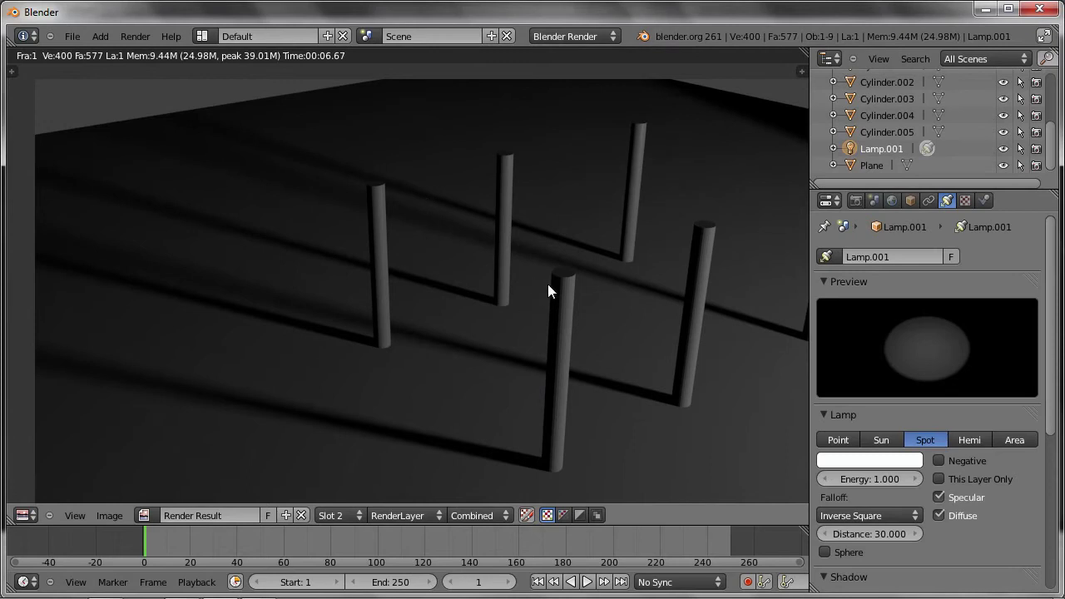
key(Escape)
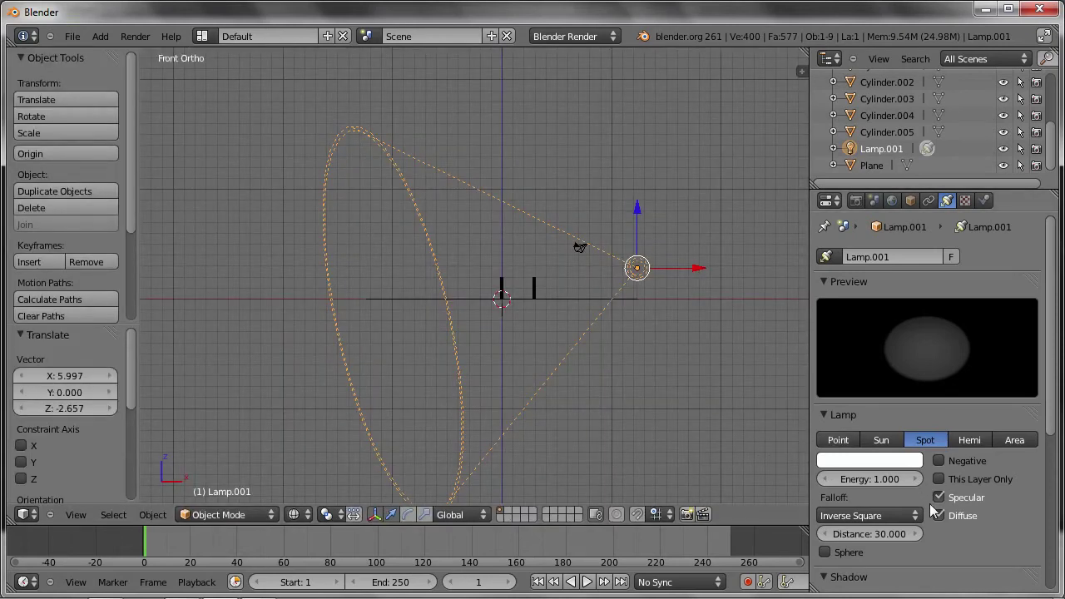
Step: Set the spot falloff distance to 10 and enable Sphere falloff, rendering each change
click(878, 534)
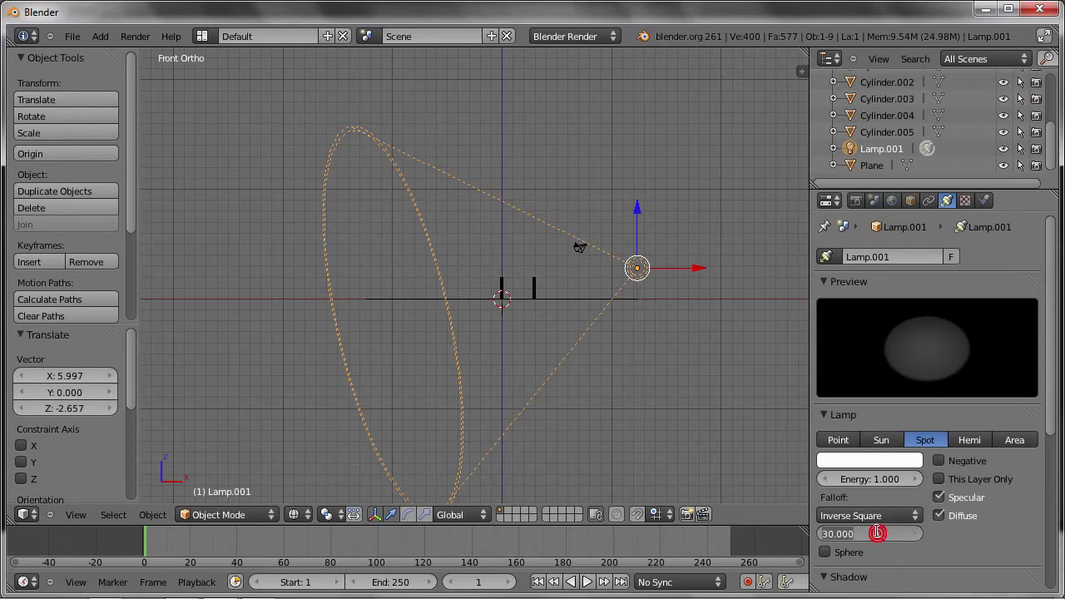
text(10)
key(Return)
key(F12)
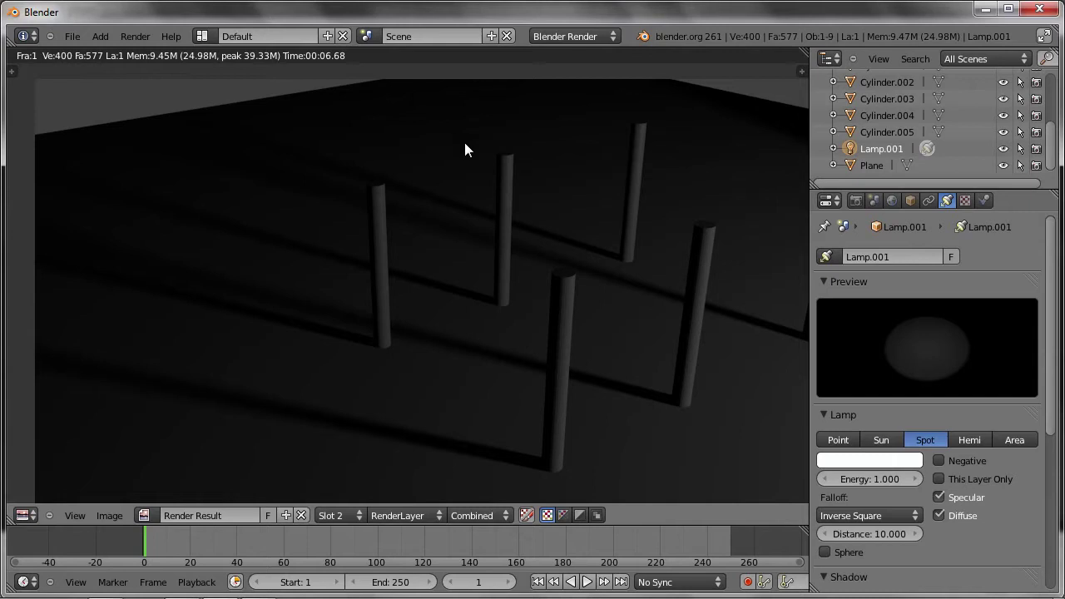
click(824, 552)
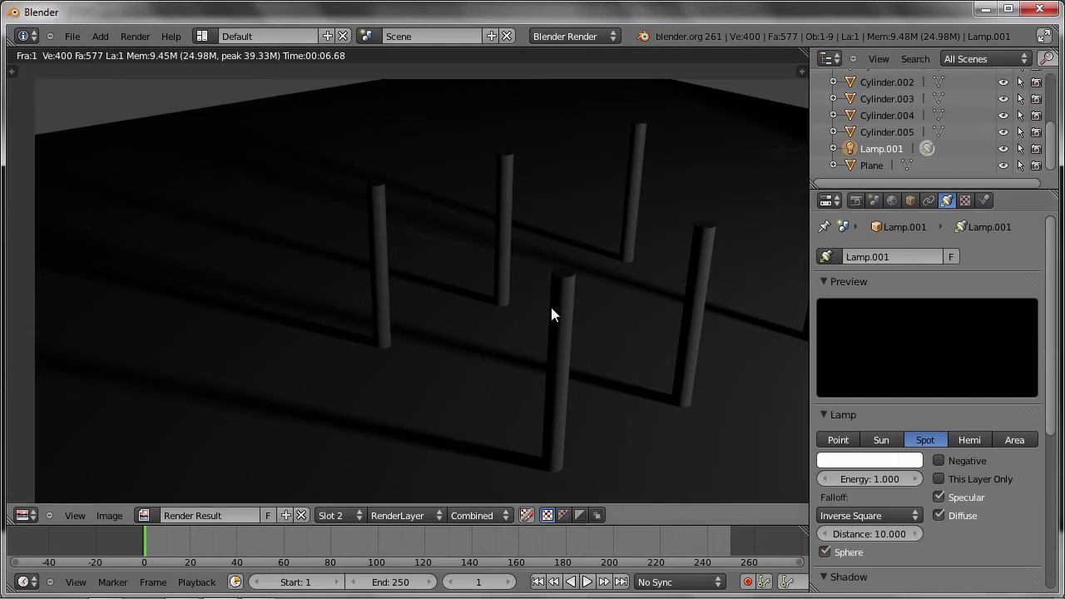
key(F12)
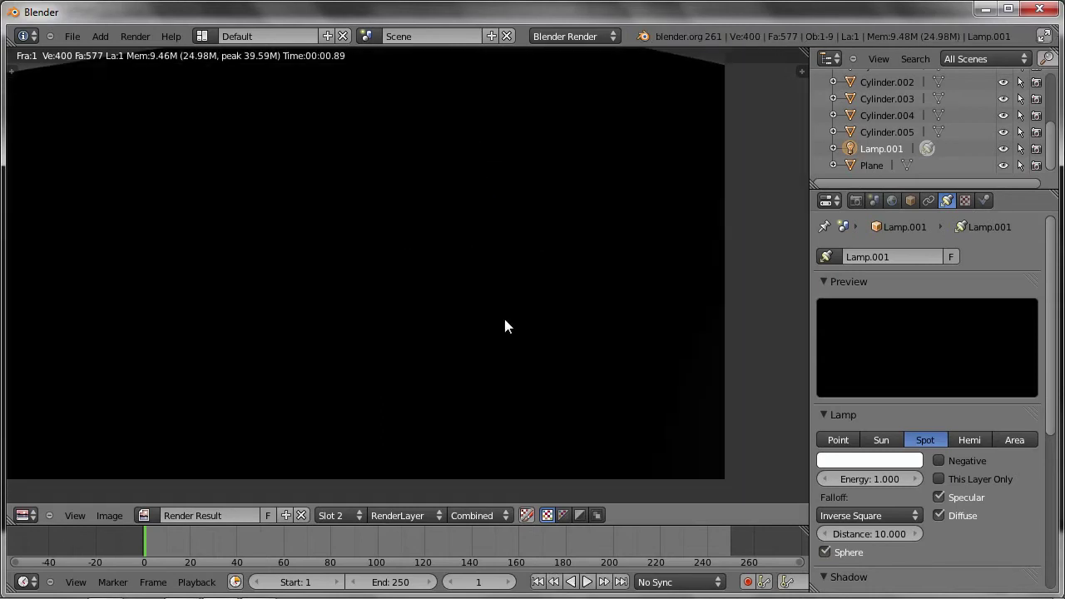
key(Escape)
Step: Raise the spot lamp's falloff distance to 18.024 and render again
scroll(524, 318, up, 3)
mouse_move(569, 309)
middle_down()
mouse_move(586, 399)
mouse_move(511, 387)
mouse_move(516, 374)
mouse_move(533, 444)
mouse_move(653, 333)
middle_up()
drag(859, 537, 916, 543)
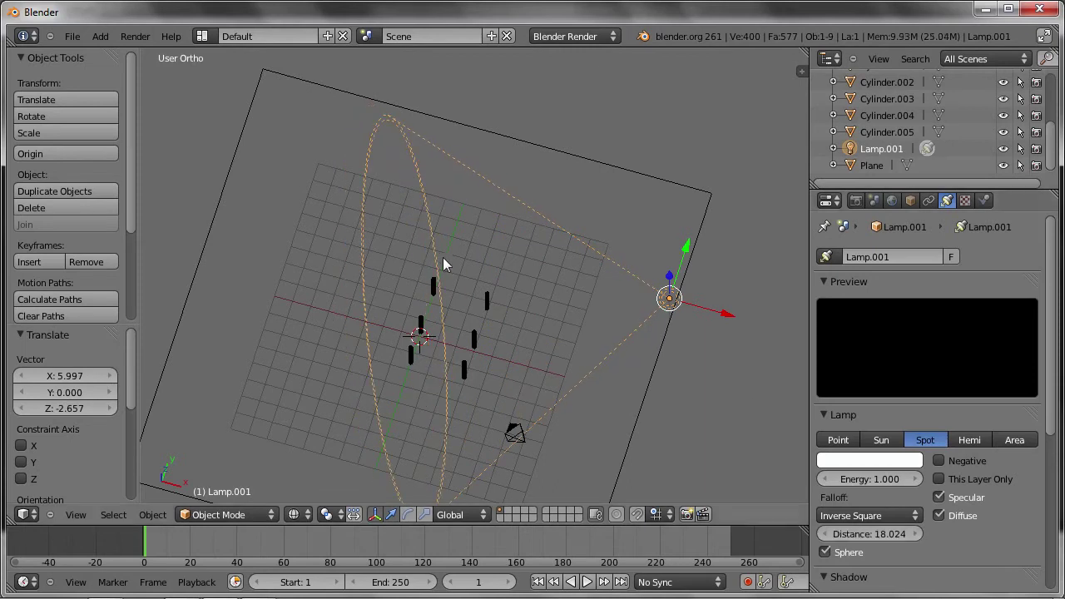
middle_drag(443, 257, 460, 222)
key(F12)
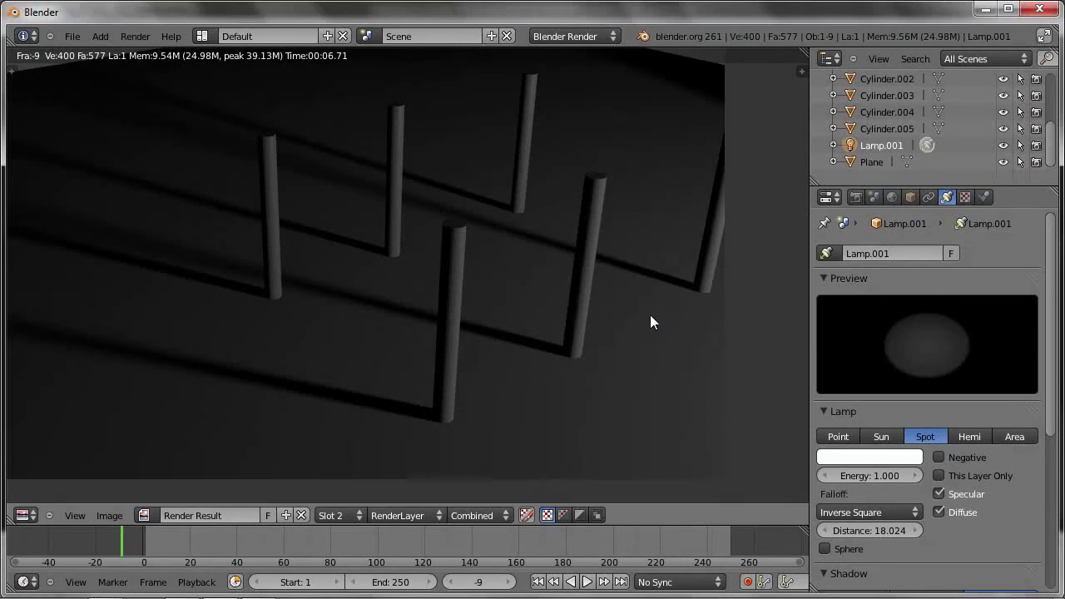
key(Escape)
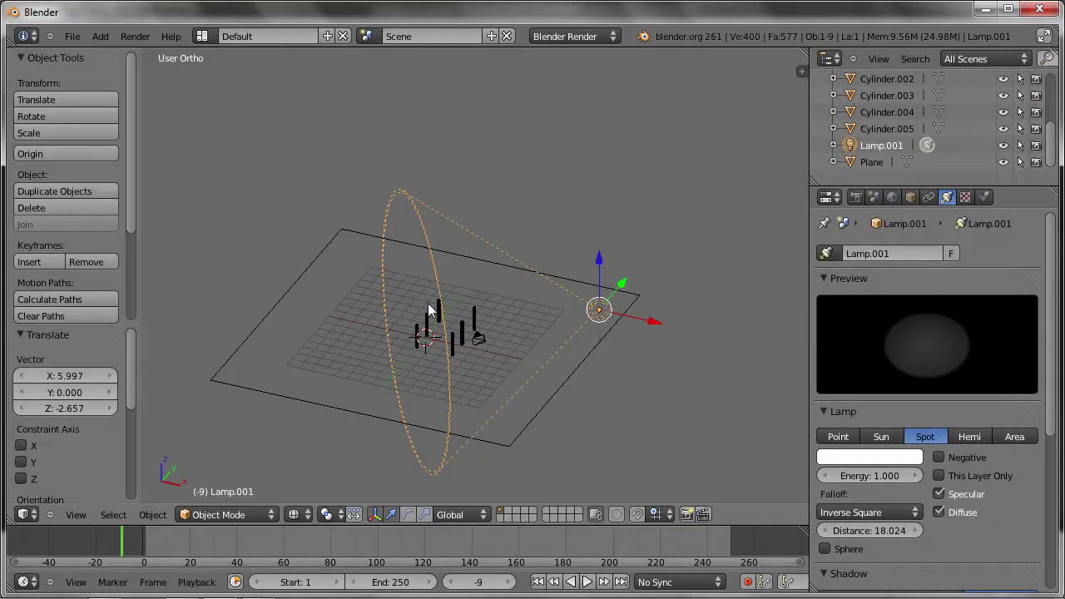
Step: Re-aim the spot lamp, move it to X -2.53, and render the camera view
key(KP_1)
shift+scroll(483, 352, down, 4)
key(r)
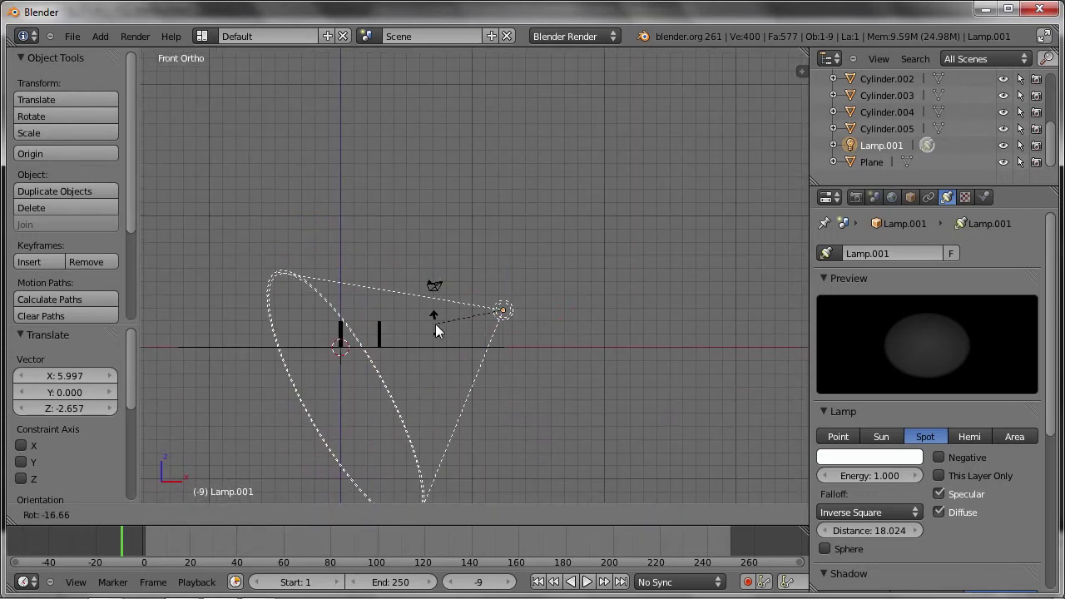
click(435, 324)
key(g)
click(452, 317)
key(r)
click(430, 318)
key(g)
click(397, 318)
key(KP_0)
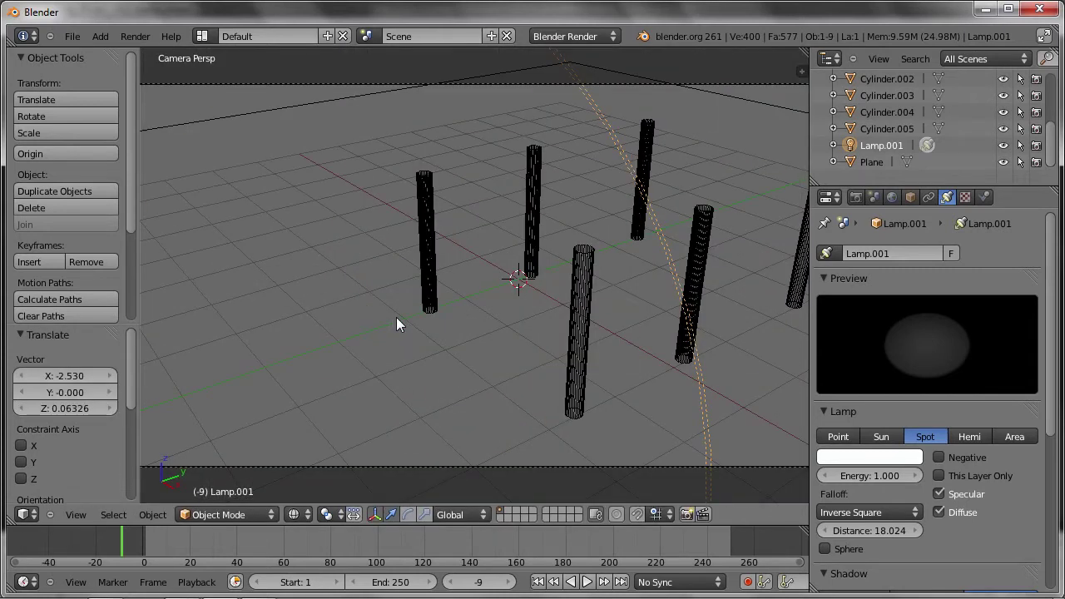
key(F12)
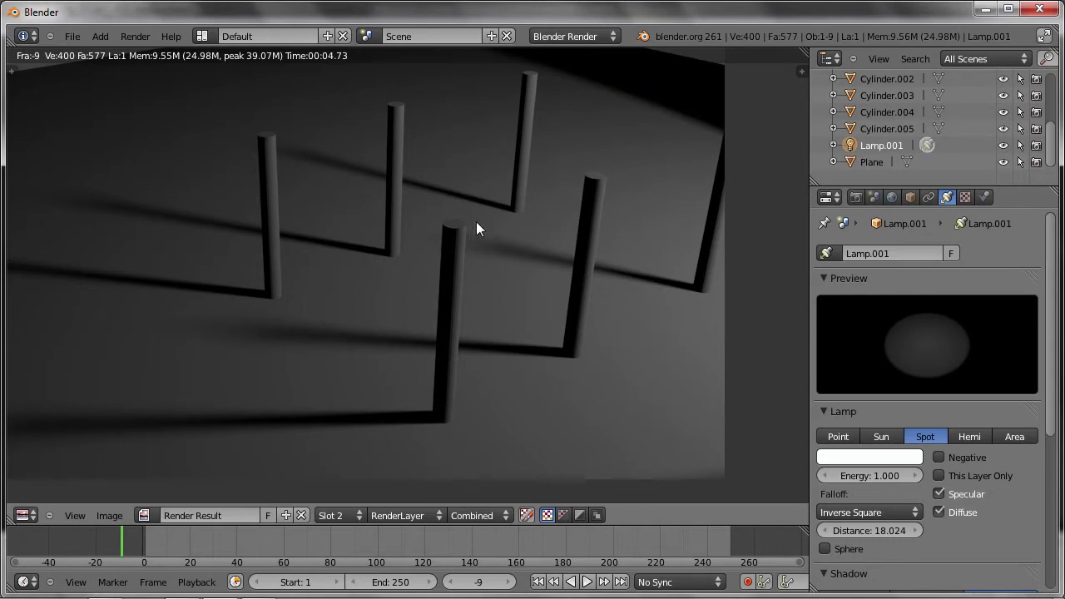
Step: Narrow the spot lamp's Spot Shape Size from 75° to 27.028° and render to check the beam
key(Escape)
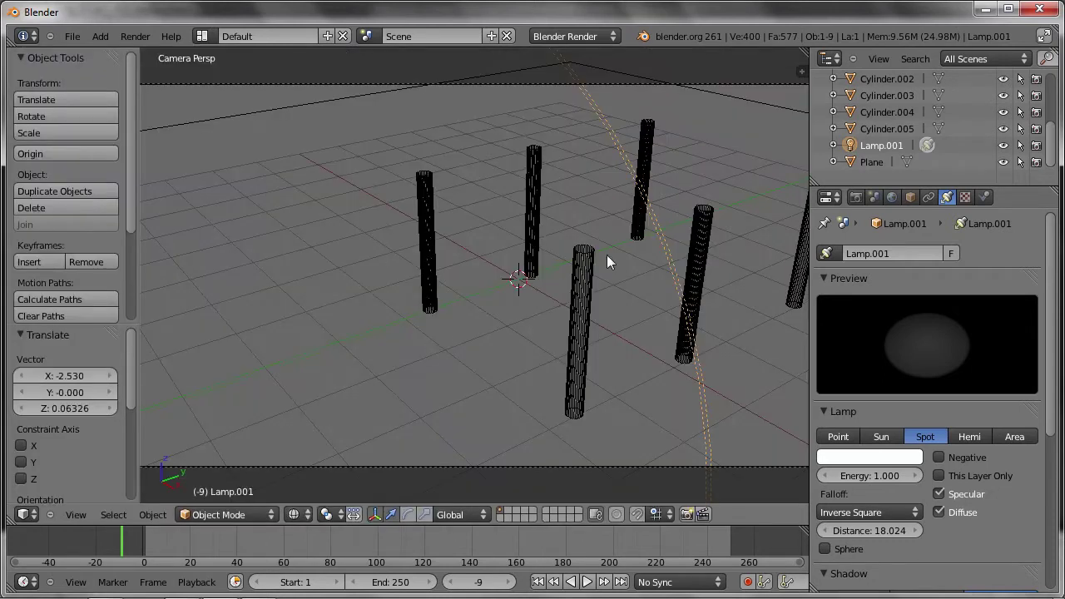
scroll(607, 256, down, 5)
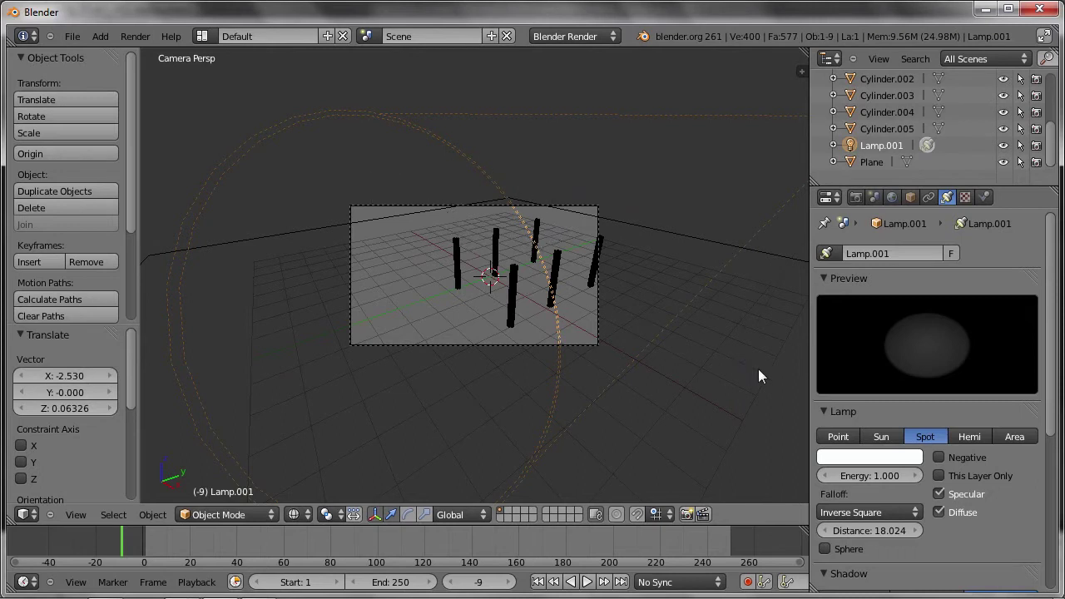
scroll(874, 409, down, 2)
scroll(874, 410, down, 4)
scroll(874, 411, down, 1)
scroll(871, 418, down, 1)
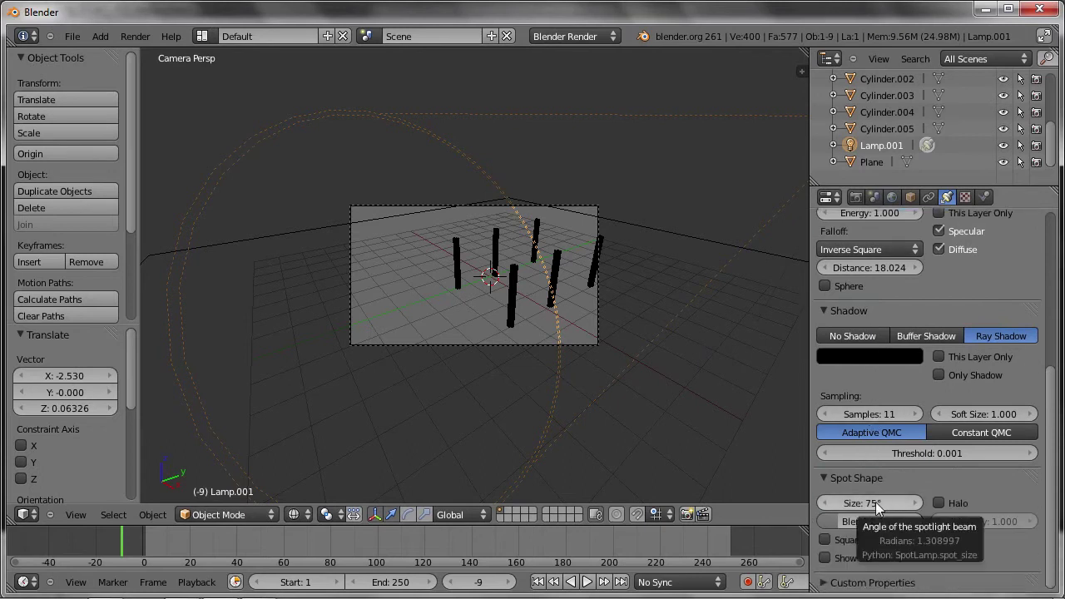
drag(880, 505, 835, 503)
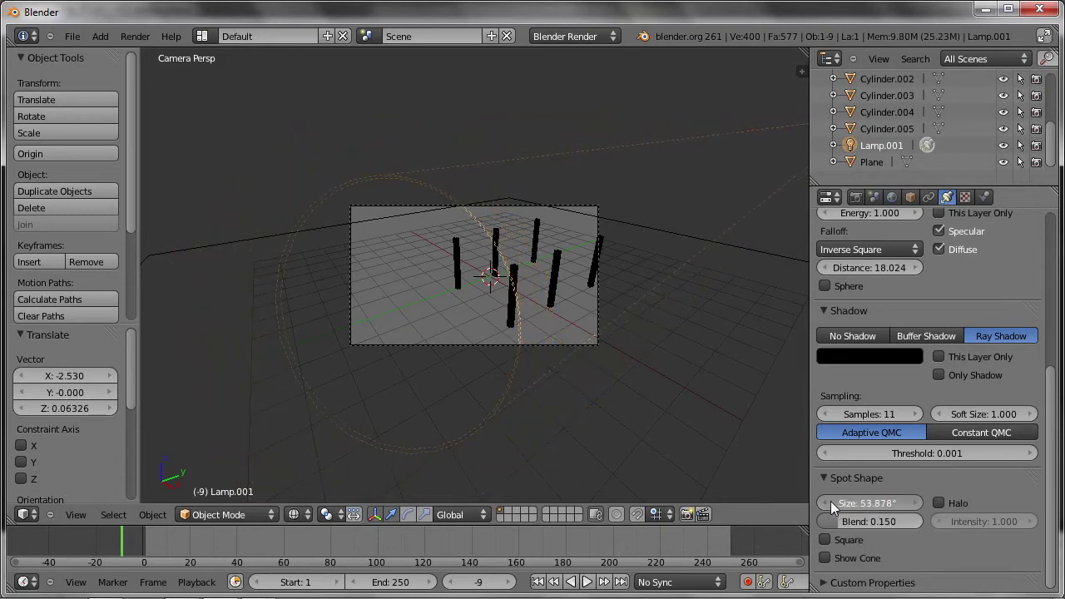
drag(835, 500, 759, 489)
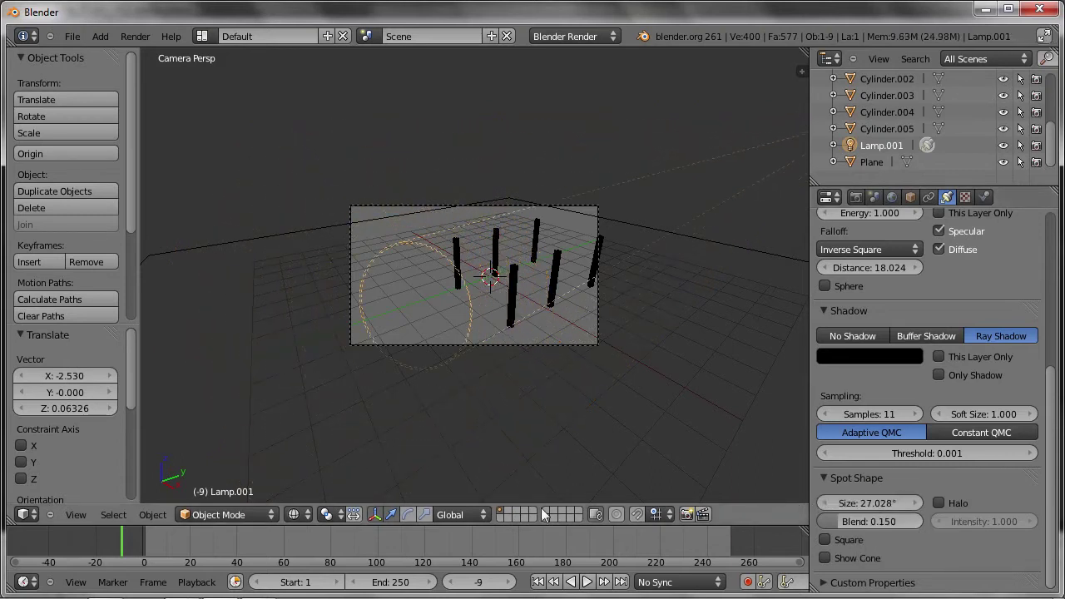
key(F12)
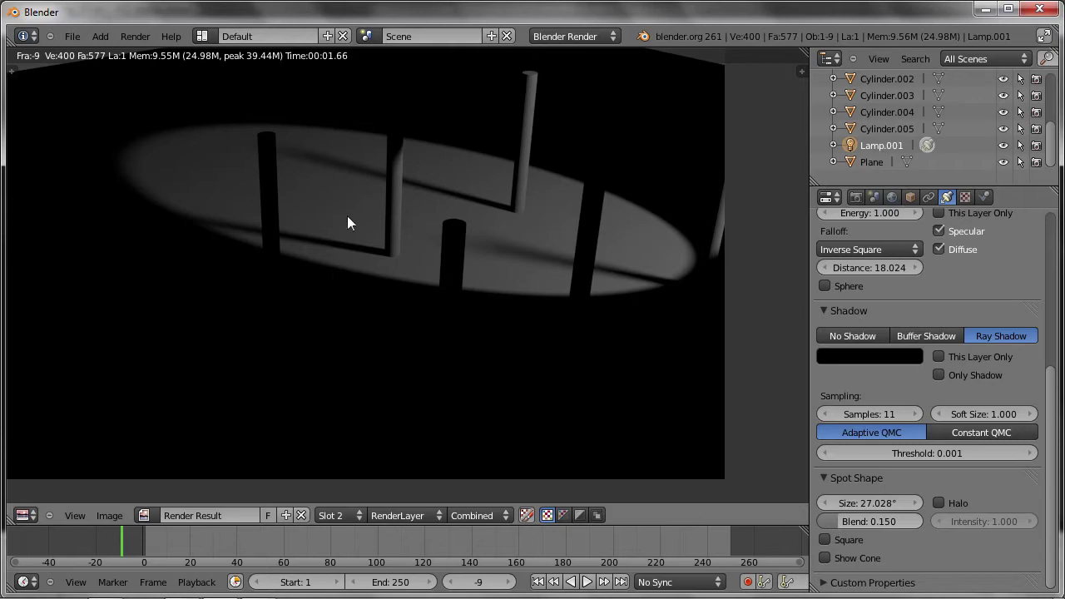
Step: Raise the spotlight's Blend step by step to 1.000, test-rendering after each change
drag(835, 521, 886, 531)
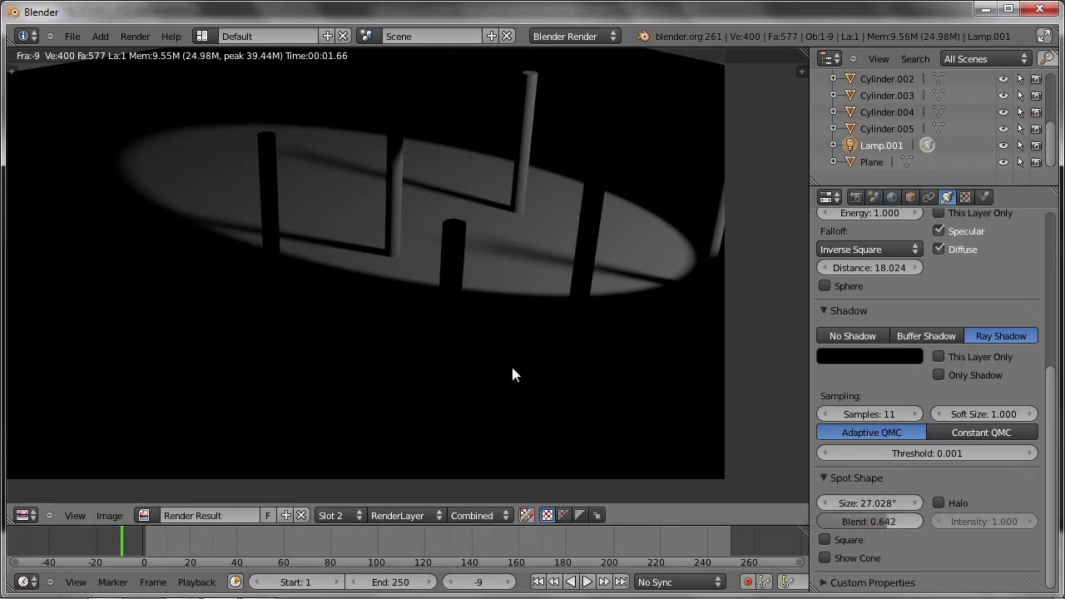
key(F12)
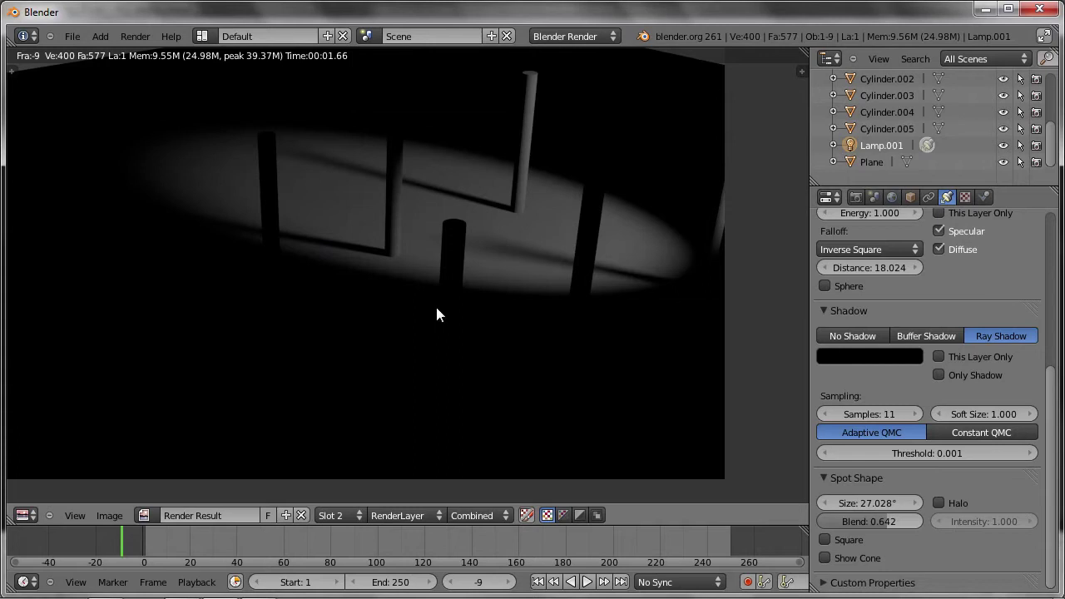
key(Escape)
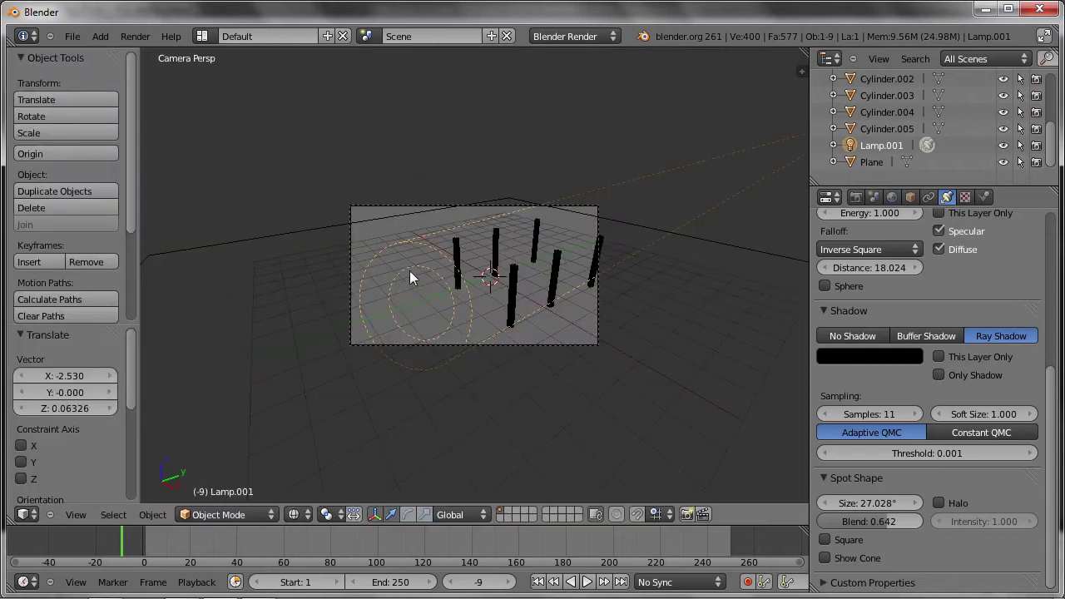
mouse_move(889, 520)
mouse_down()
mouse_move(913, 519)
mouse_move(837, 515)
mouse_up()
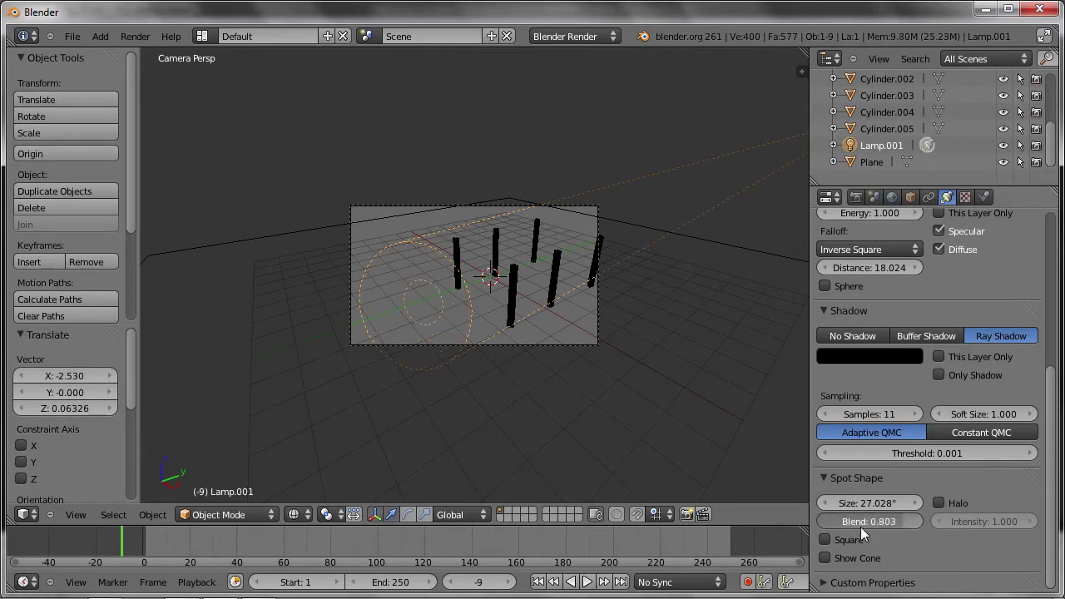
key(F12)
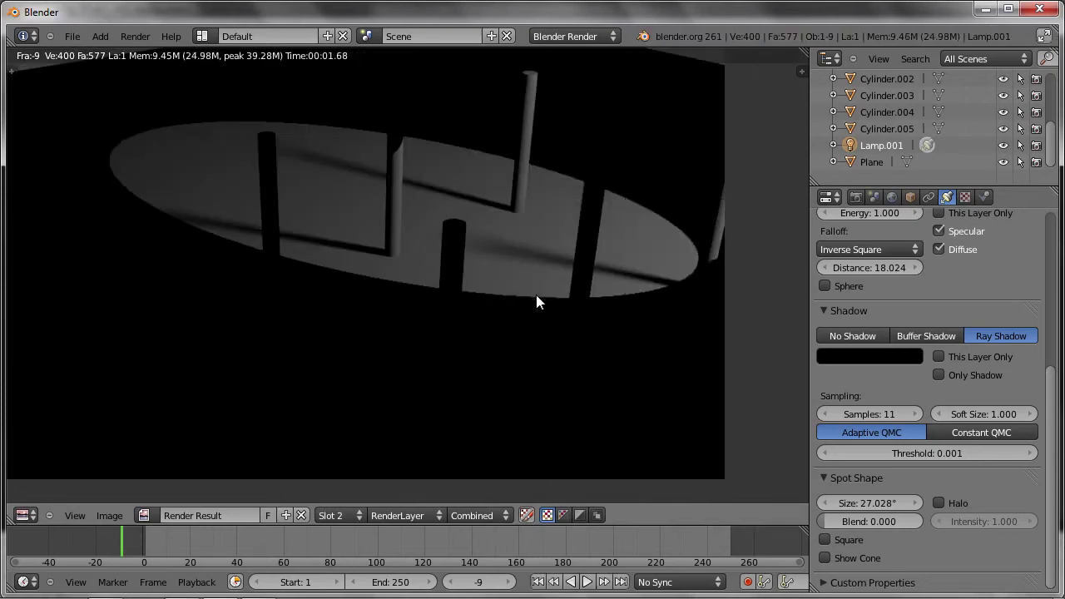
drag(842, 517, 1006, 536)
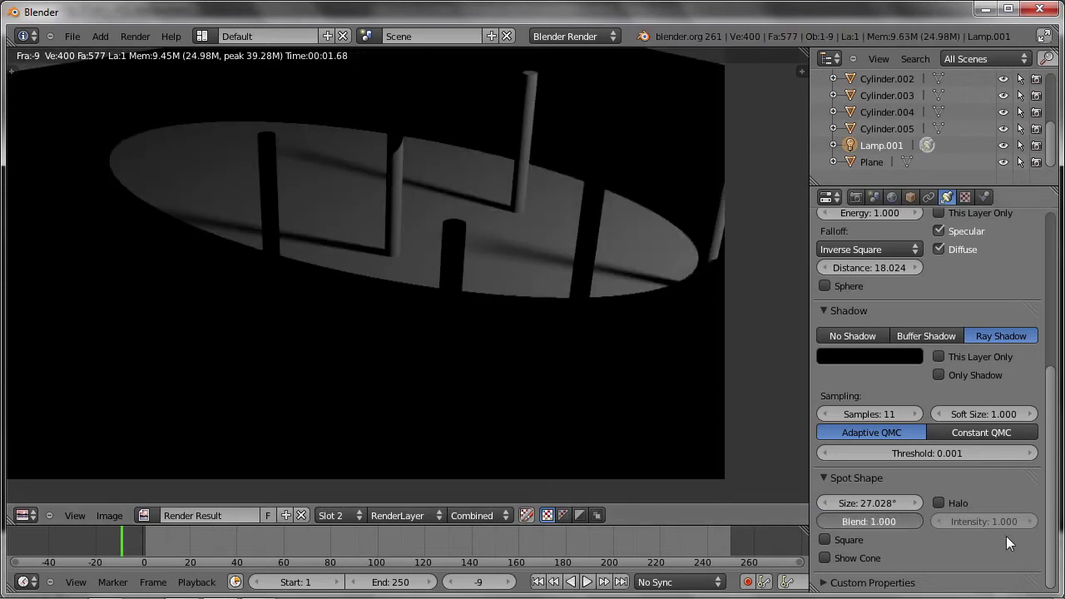
key(F12)
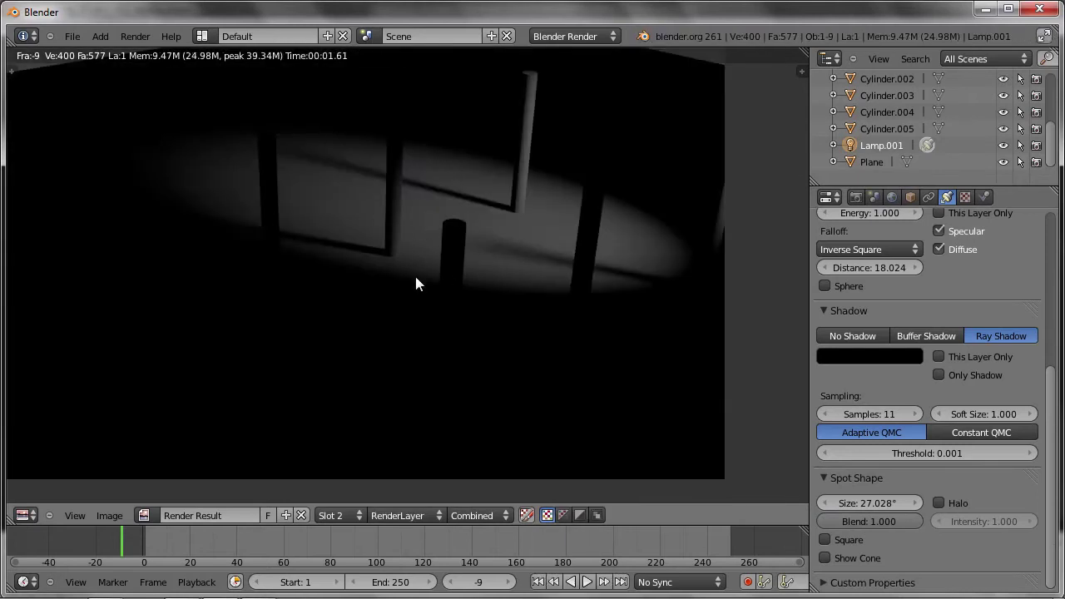
key(Escape)
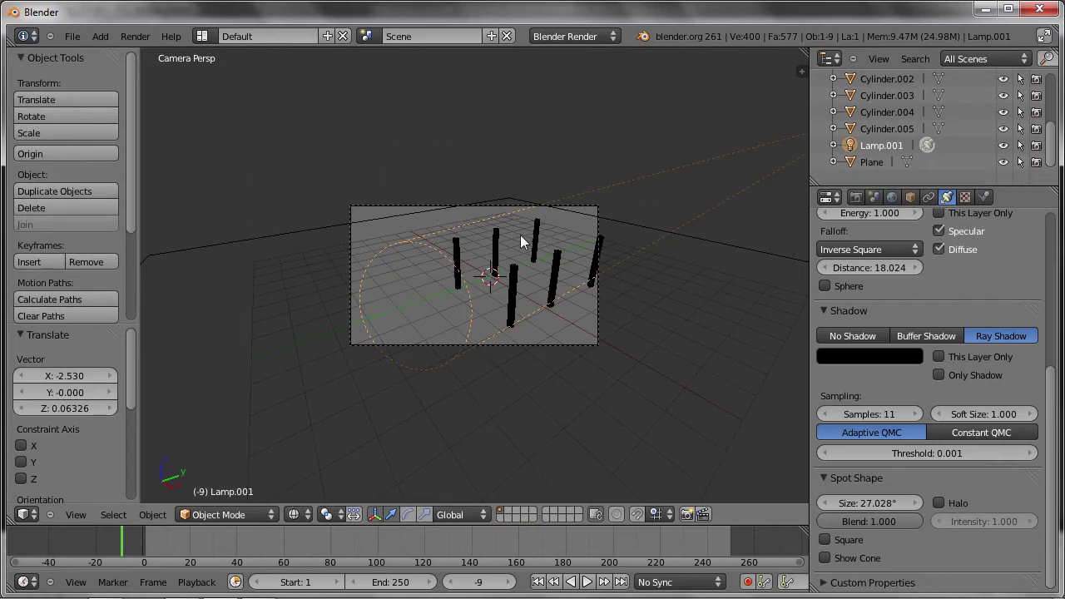
Step: Show the spotlight's cone volume in the viewport and switch to solid shading
click(825, 559)
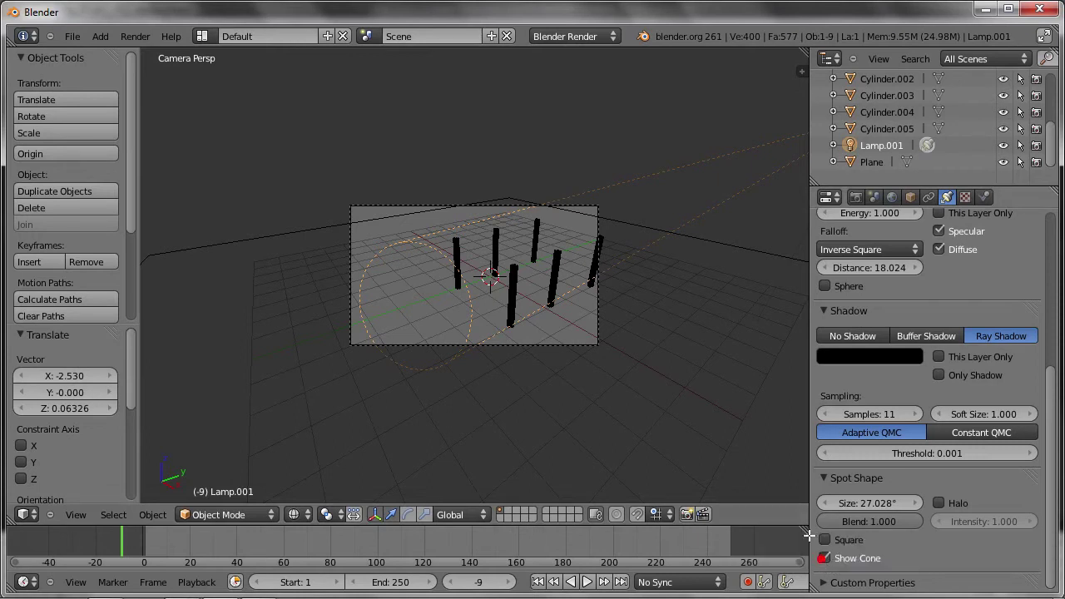
mouse_move(602, 303)
middle_down()
mouse_move(577, 313)
mouse_move(587, 326)
mouse_move(601, 278)
mouse_move(602, 324)
mouse_move(644, 287)
mouse_move(637, 327)
mouse_move(675, 303)
mouse_move(696, 332)
mouse_move(504, 333)
mouse_move(491, 317)
middle_up()
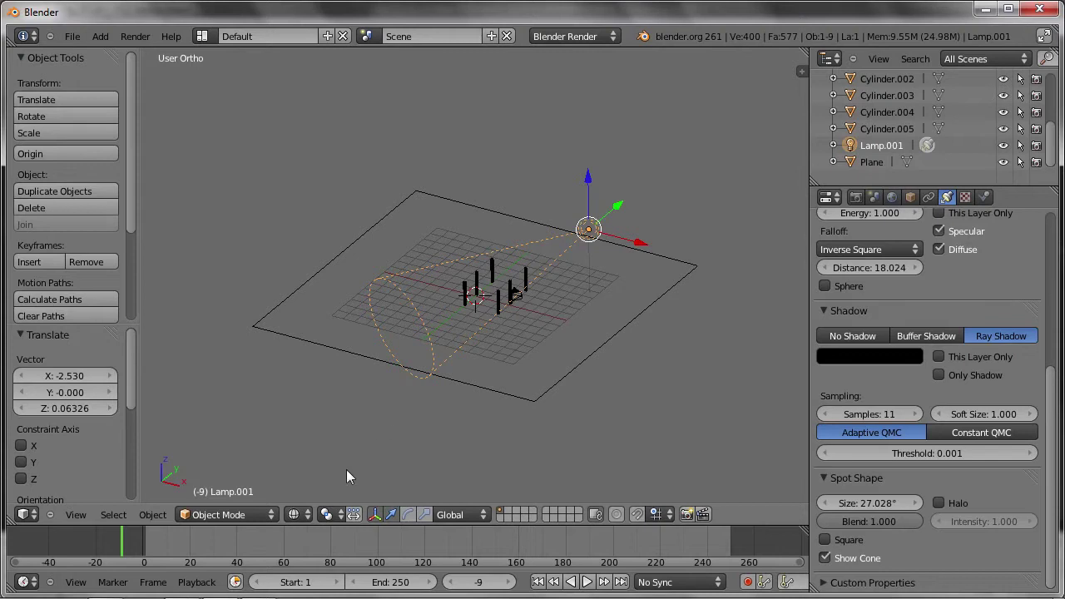
click(298, 515)
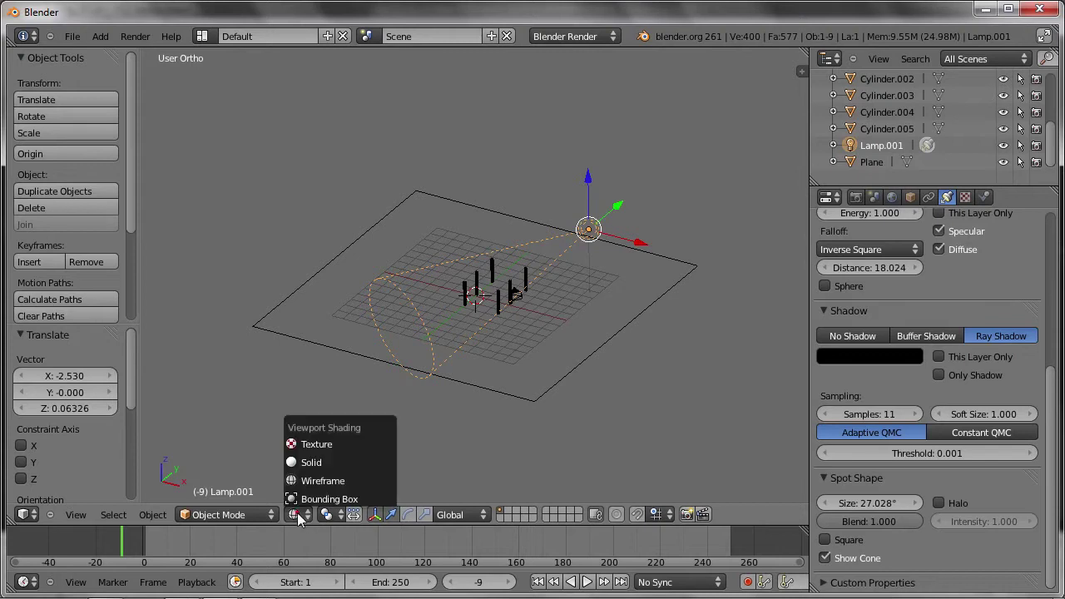
click(301, 463)
mouse_move(473, 302)
middle_down()
mouse_move(501, 348)
mouse_move(491, 283)
mouse_move(506, 305)
mouse_move(469, 290)
mouse_move(516, 345)
mouse_move(511, 281)
mouse_move(469, 371)
middle_up()
scroll(489, 283, up, 4)
scroll(515, 344, up, 2)
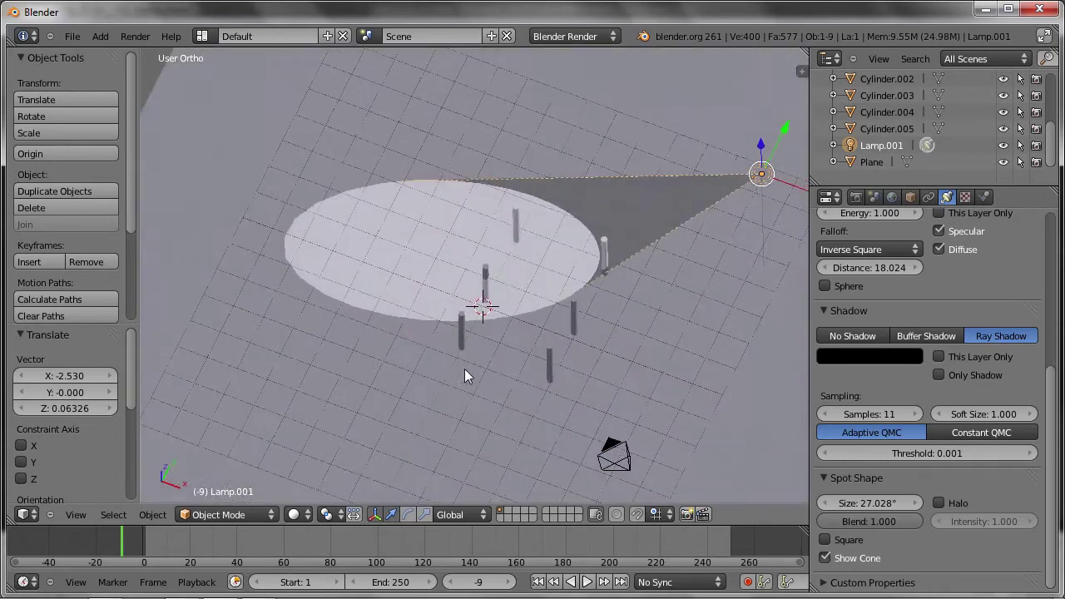
Step: Move the lamp along Y to -1.439 so its cone covers the pillars
key(g)
right_click(563, 338)
mouse_move(556, 338)
middle_down()
mouse_move(561, 273)
mouse_move(550, 279)
mouse_move(563, 257)
middle_up()
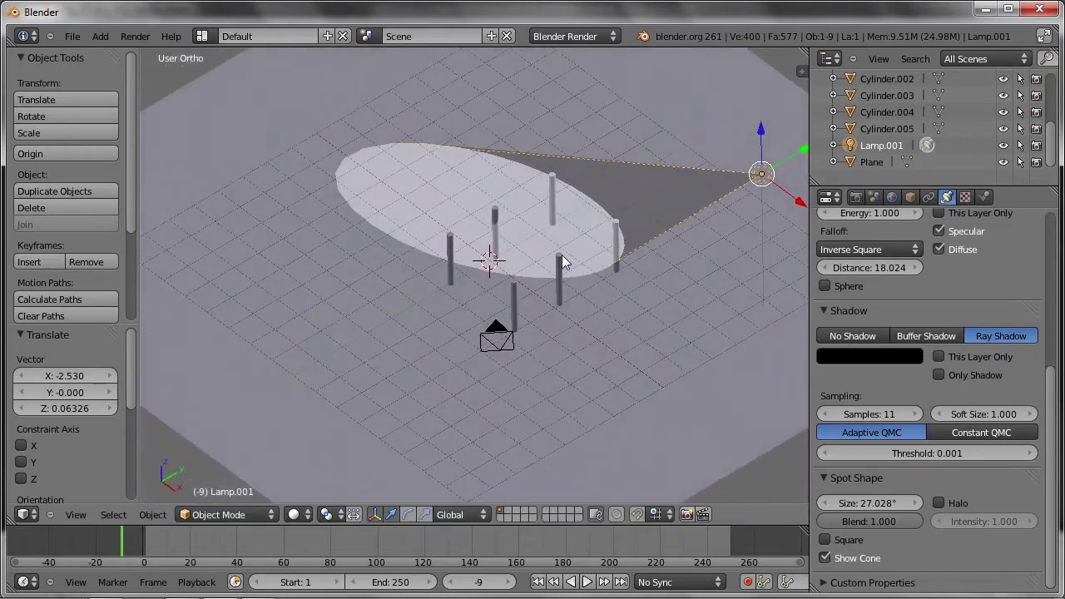
drag(803, 158, 766, 174)
mouse_move(765, 174)
middle_down()
mouse_move(558, 246)
mouse_move(581, 214)
mouse_move(588, 253)
mouse_move(574, 301)
middle_up()
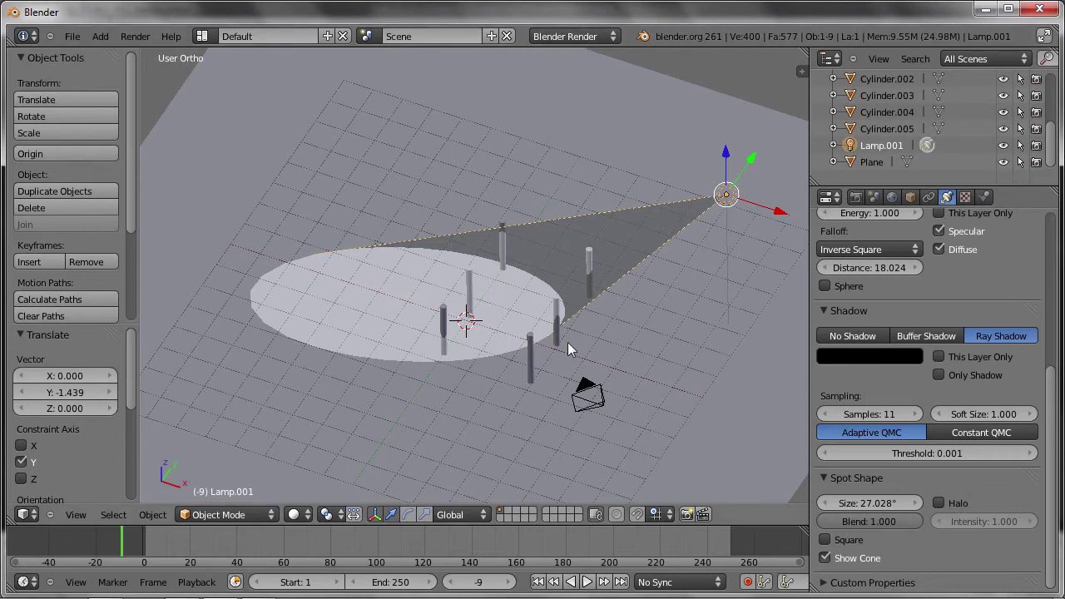
Step: Turn on the spotlight's Halo and render to check it
middle_drag(529, 367, 530, 320)
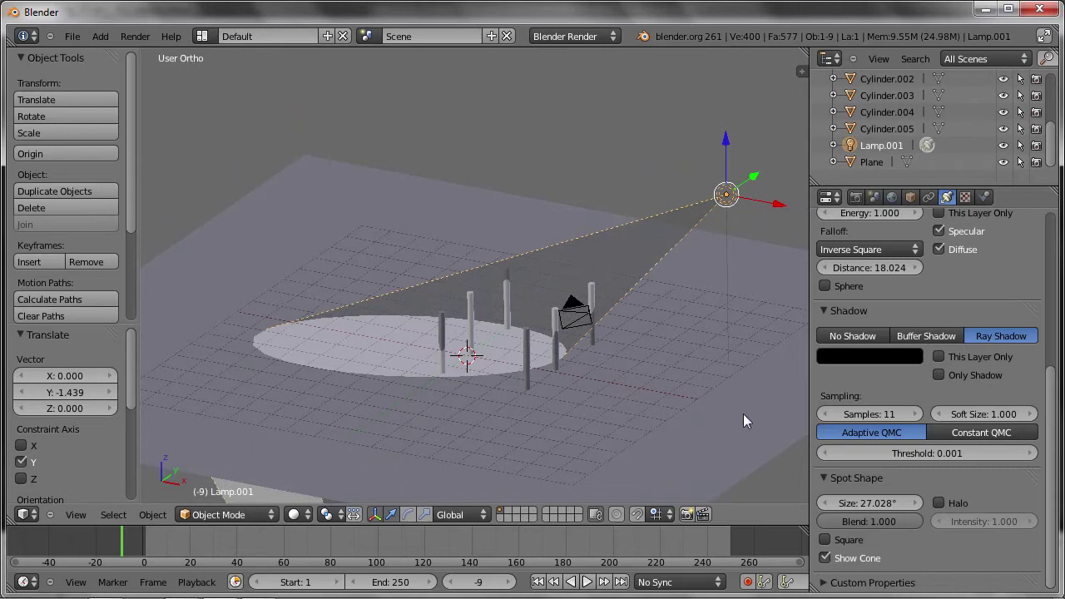
click(939, 504)
key(F12)
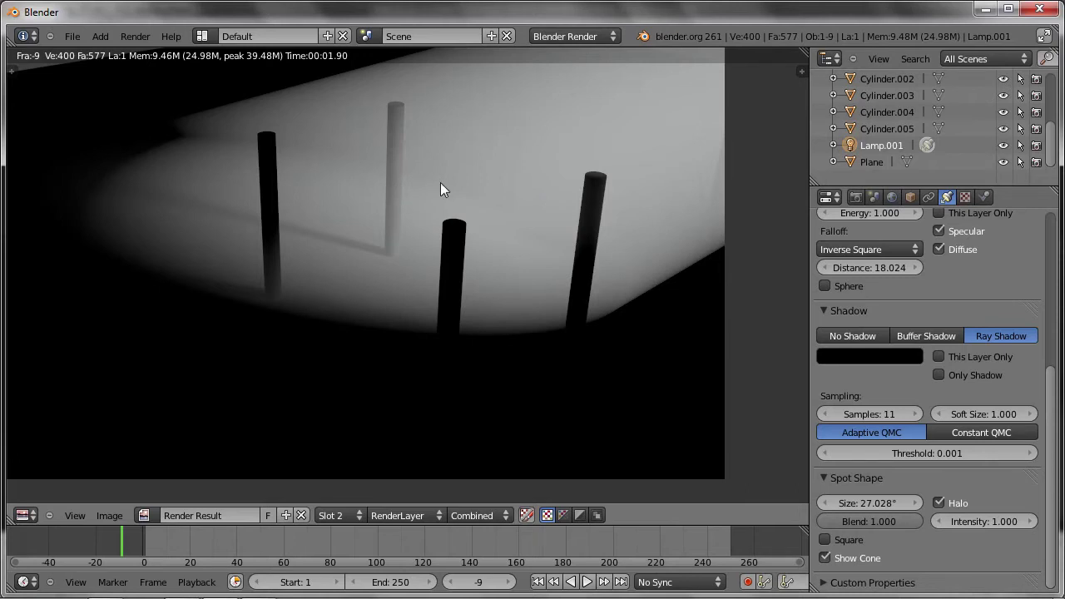
middle_drag(440, 189, 372, 272)
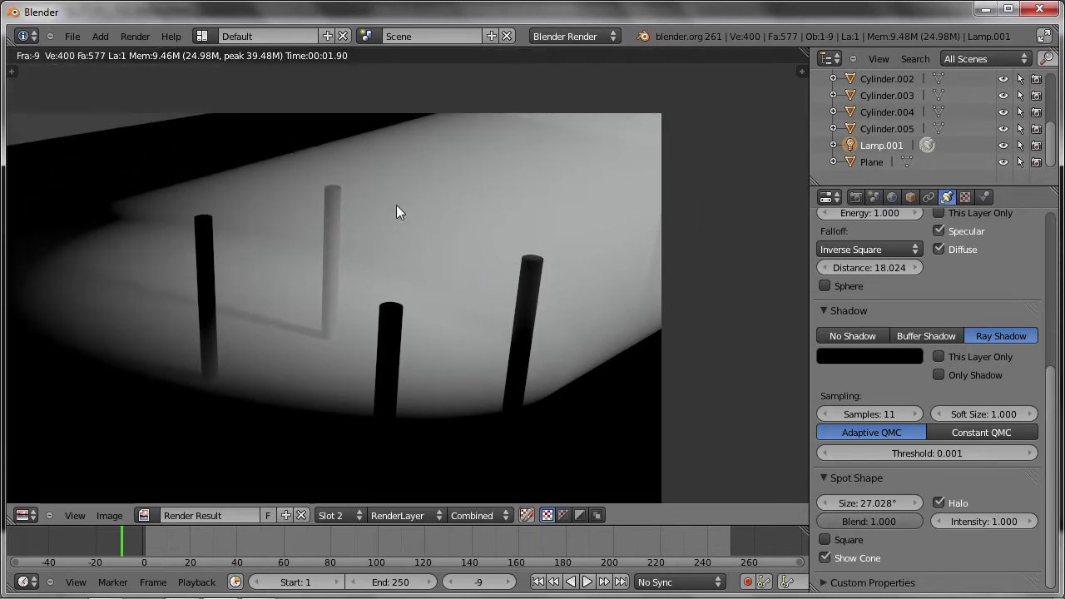
Step: Set the halo intensity to 0.100 and widen the spot Size to 43.138°
click(993, 520)
text(0.1)
key(Return)
key(F12)
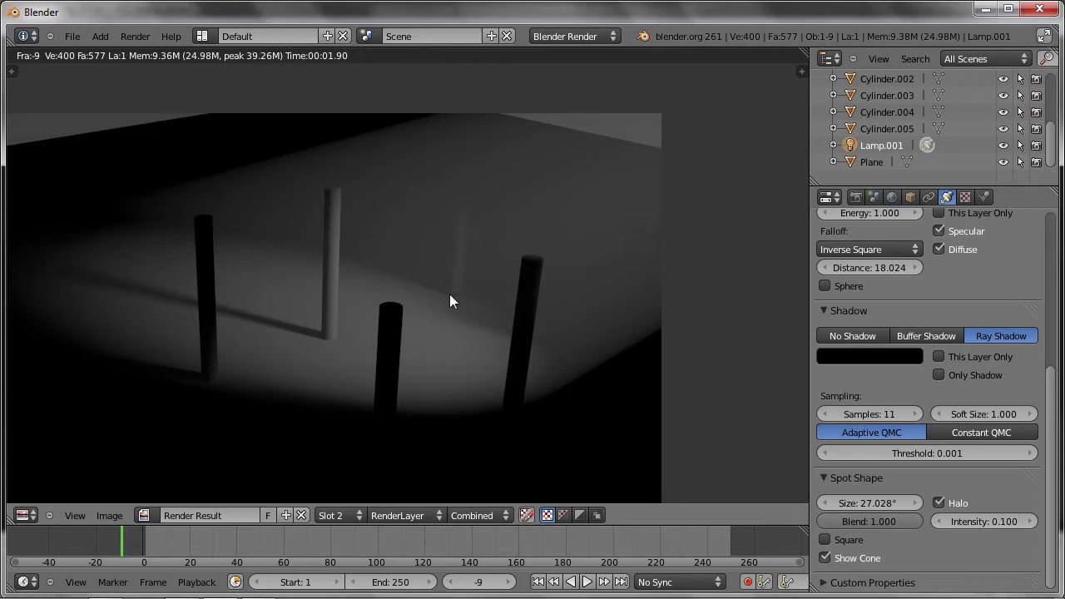
drag(871, 505, 899, 504)
click(519, 302)
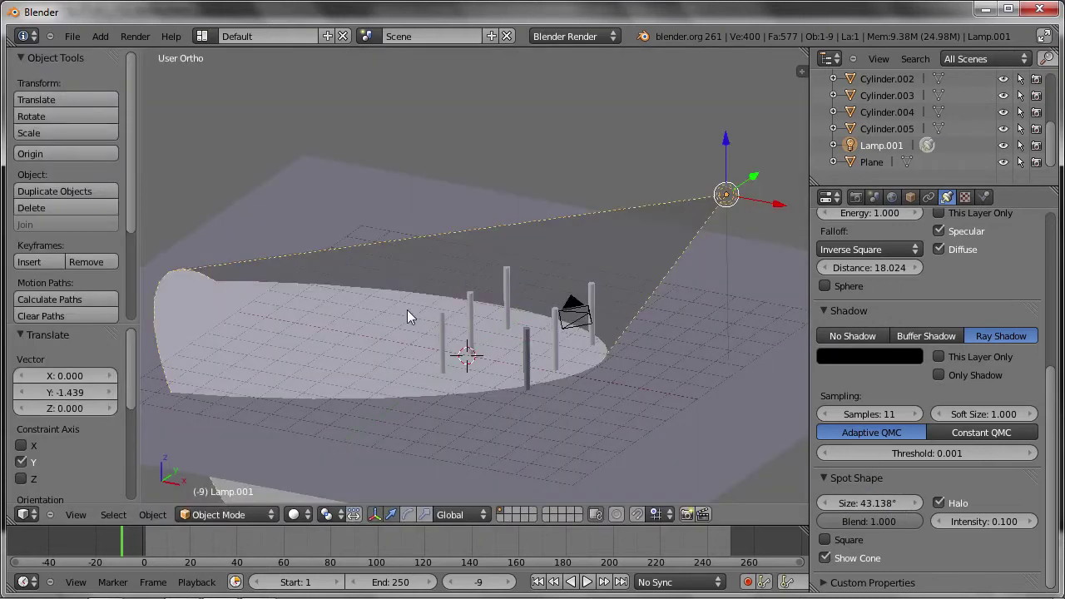
Step: Widen the spot size to 55.17° using the W Specials menu
shift+middle_drag(428, 317, 499, 294)
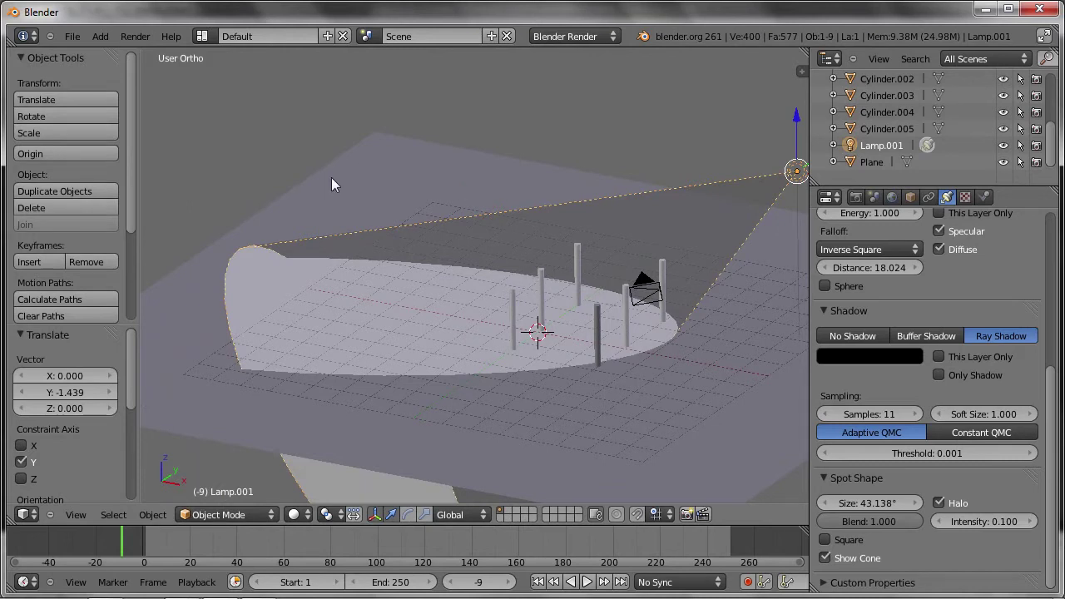
key(w)
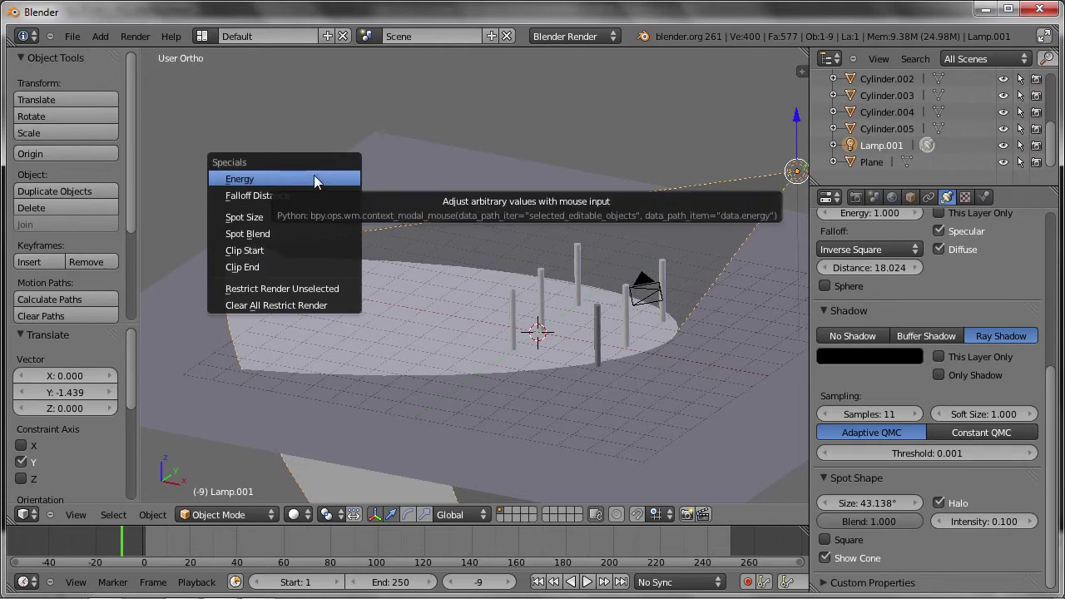
click(256, 218)
Step: Set the spot blend to 0.440 and switch the lamp to Buffer Shadow
key(w)
click(287, 261)
click(333, 284)
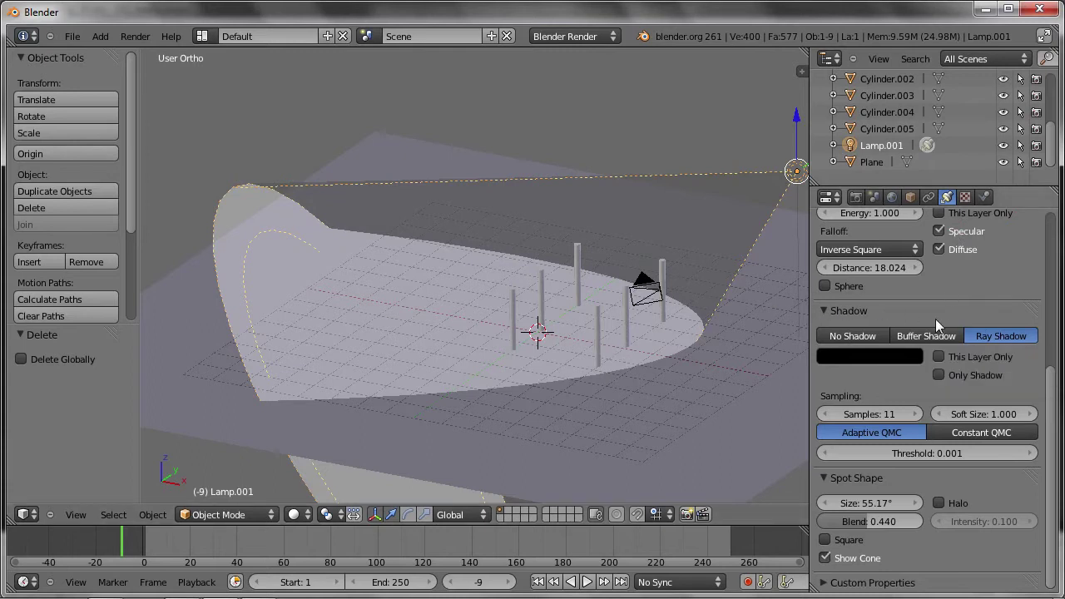
click(959, 336)
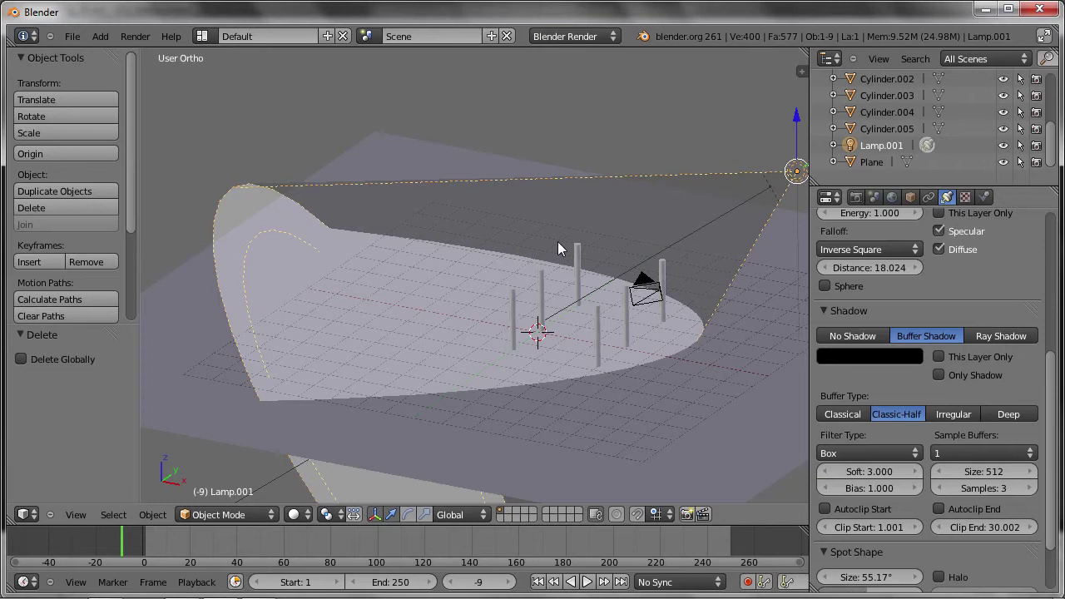
key(F12)
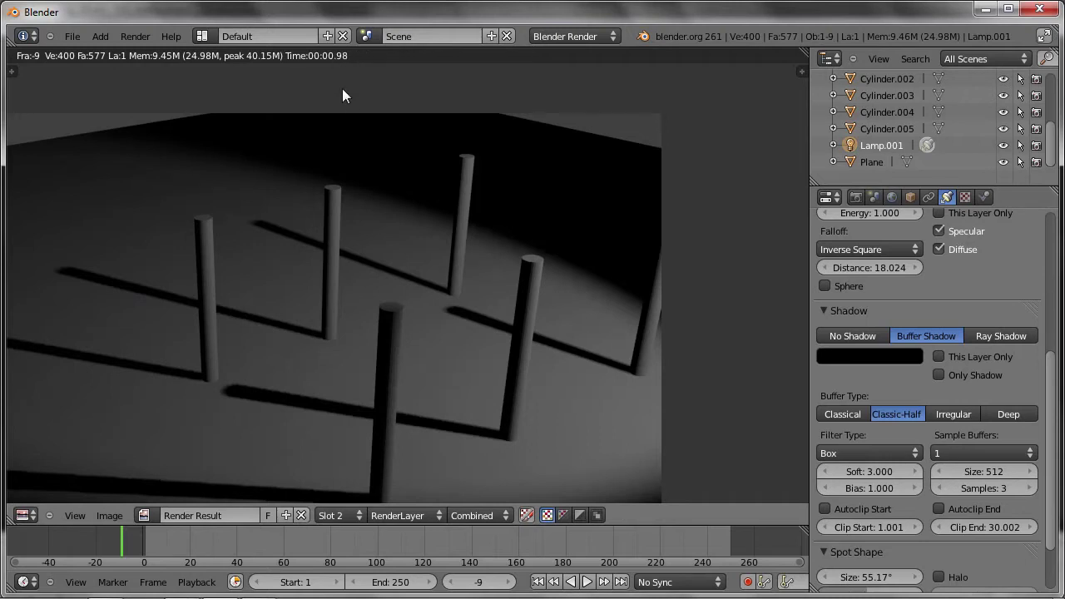
key(Escape)
click(1012, 341)
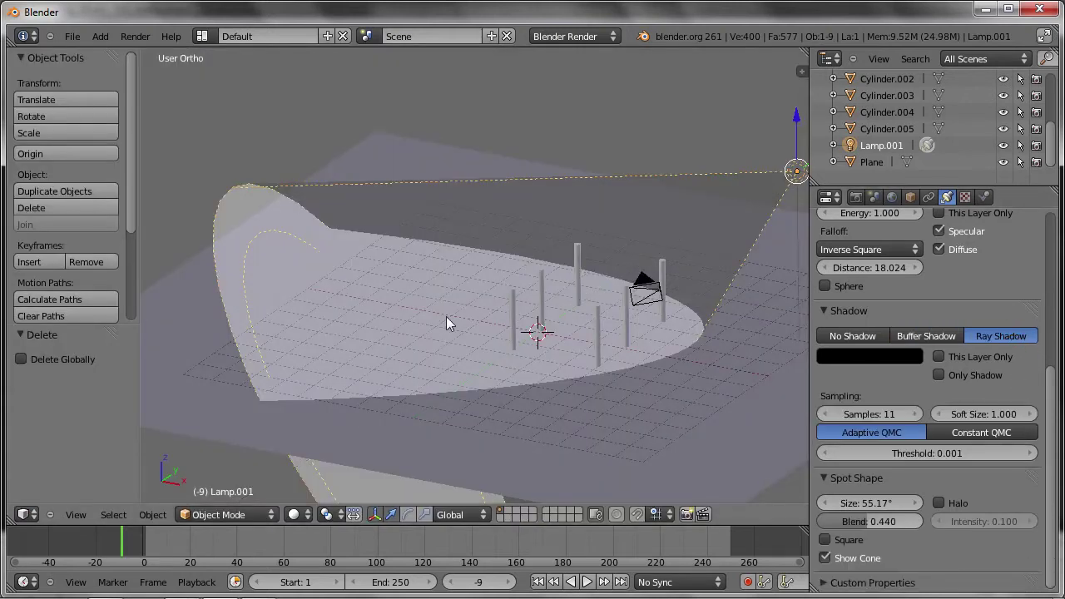
key(F12)
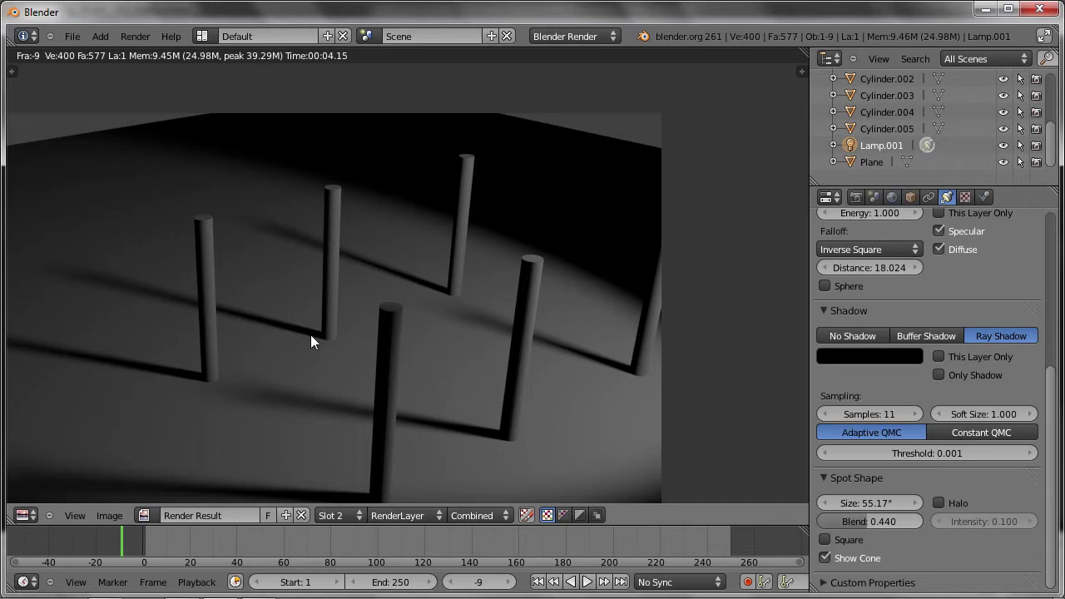
key(Escape)
click(922, 337)
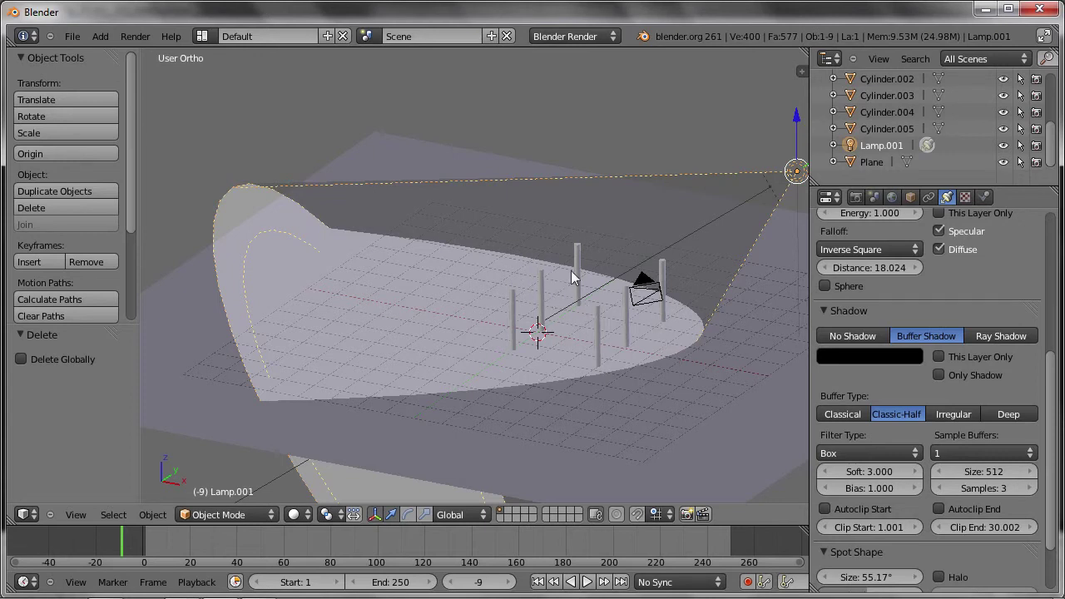
Step: Switch the viewport to Texture shading and set the sidebar's Display shading to GLSL
click(295, 514)
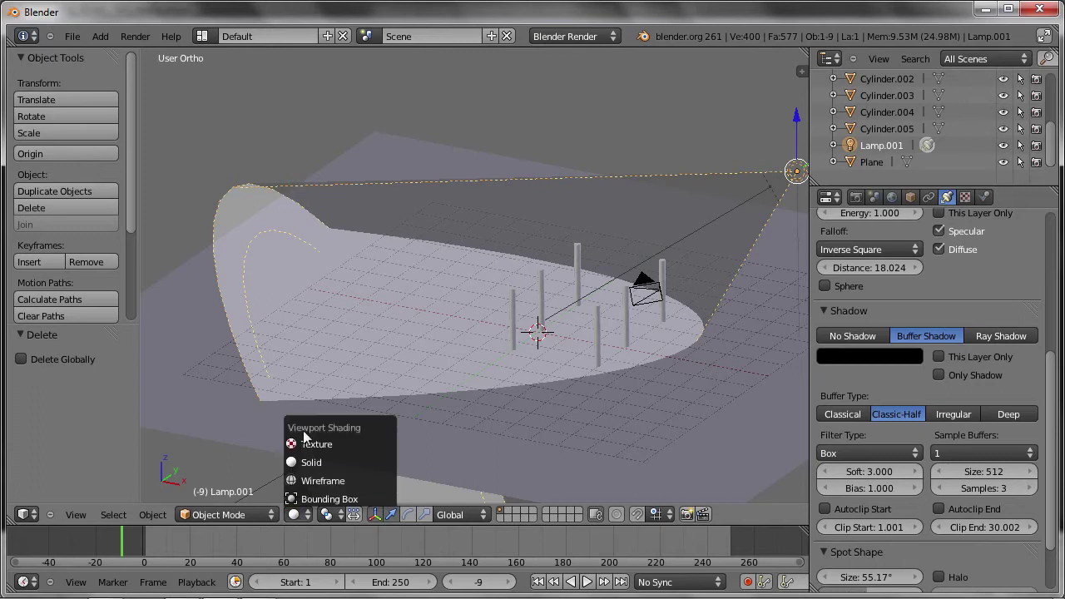
click(373, 447)
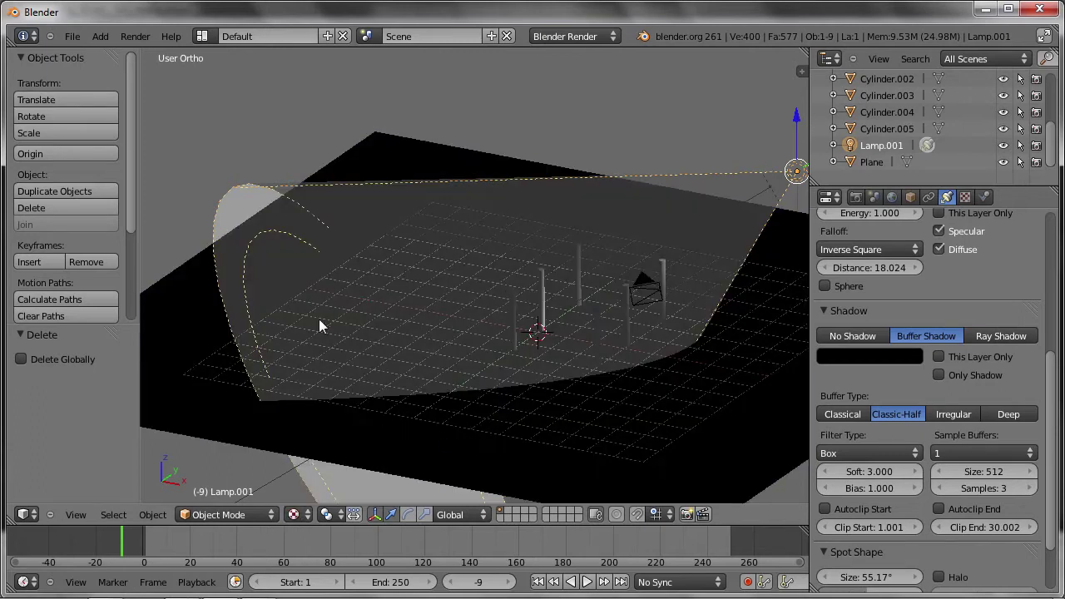
click(802, 71)
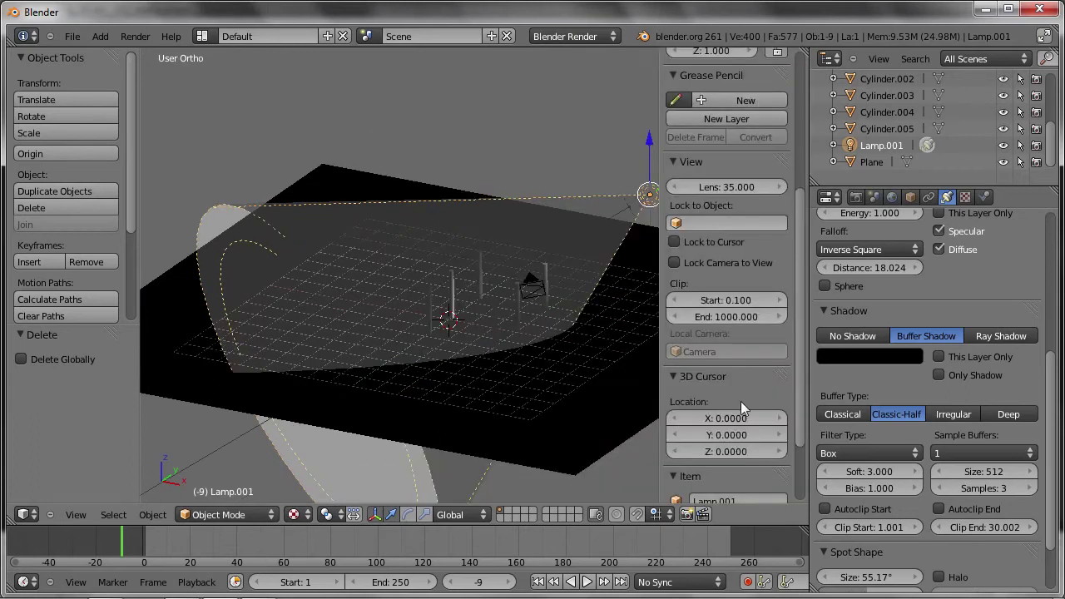
scroll(732, 412, down, 3)
click(672, 434)
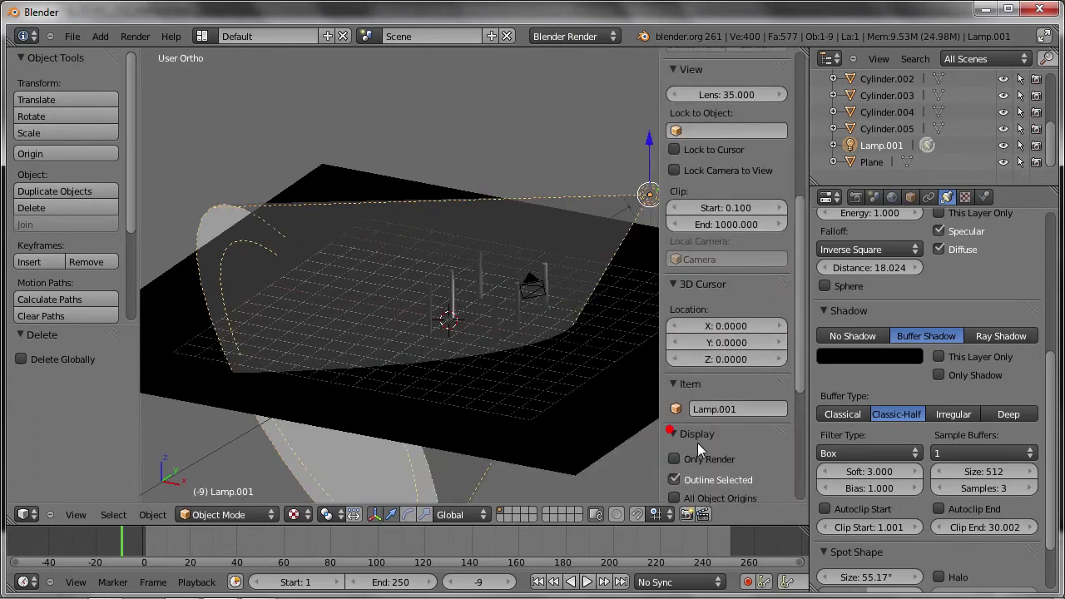
scroll(698, 433, down, 5)
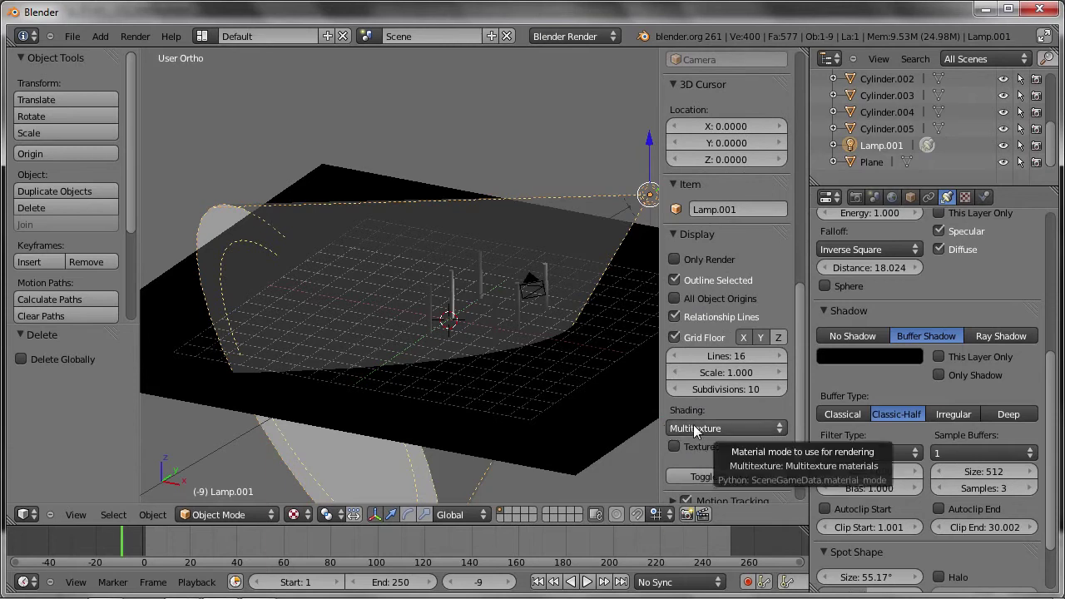
click(696, 430)
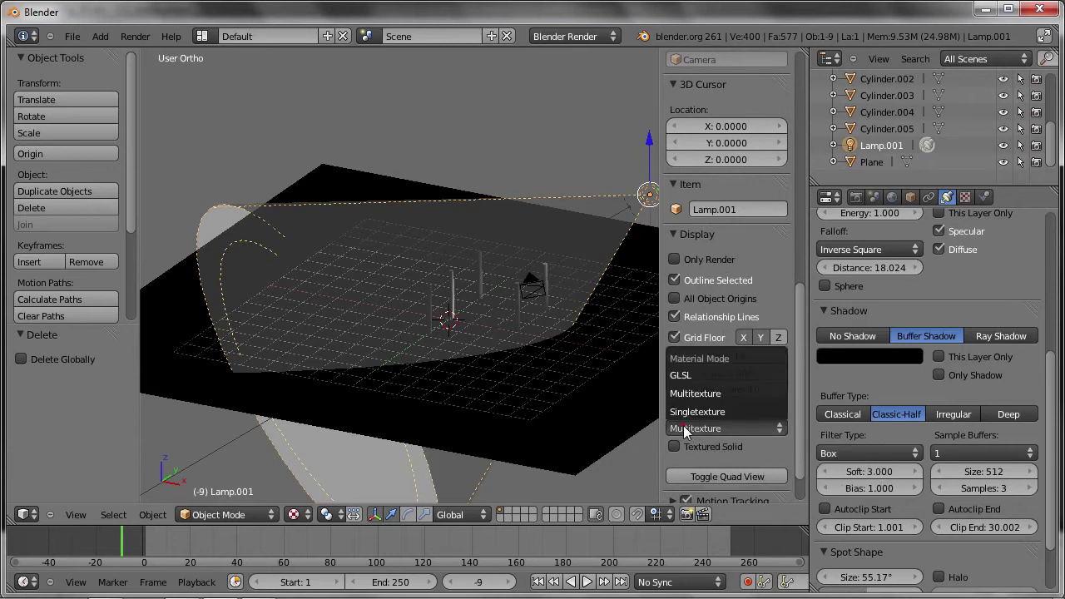
click(680, 376)
scroll(442, 317, up, 2)
scroll(427, 327, up, 2)
scroll(426, 330, up, 2)
scroll(426, 329, down, 4)
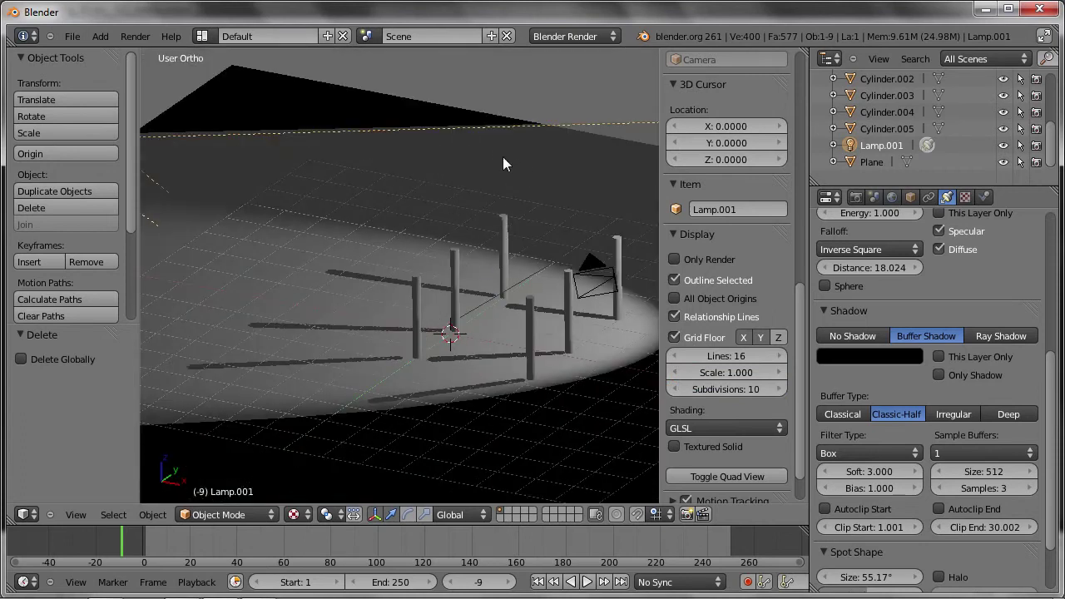
Step: Move the lamp to a new spot while previewing lighting, then revert display shading to Multitexture
key(g)
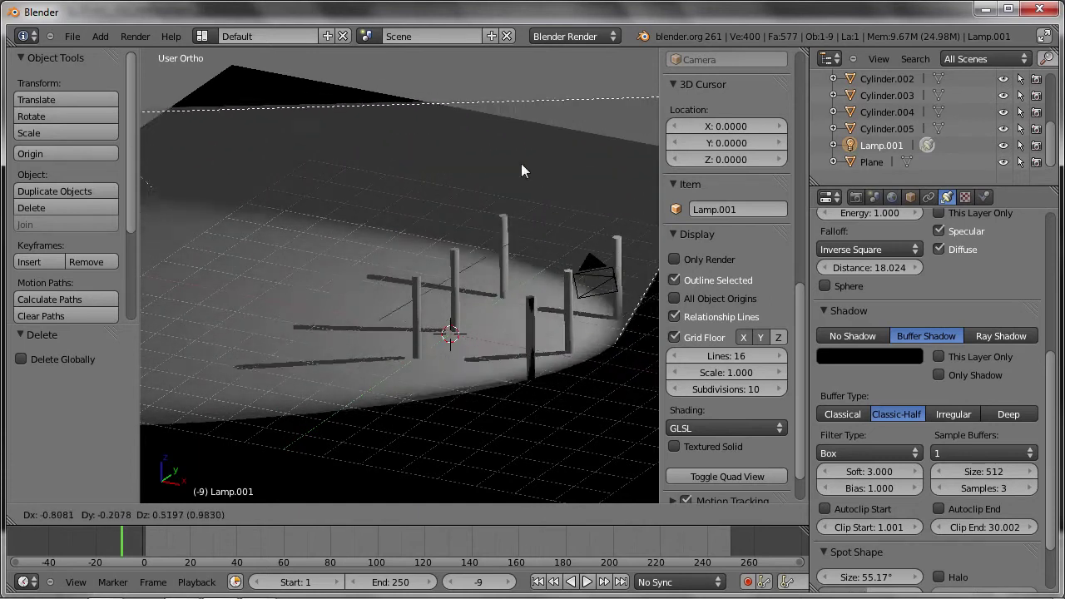
click(487, 196)
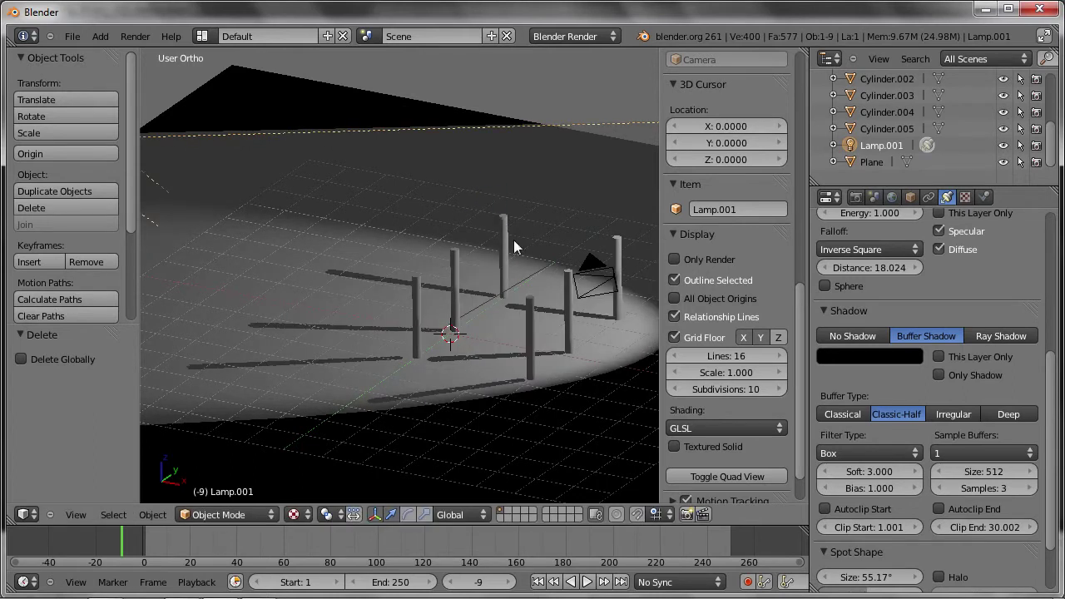
click(699, 423)
click(706, 390)
click(298, 514)
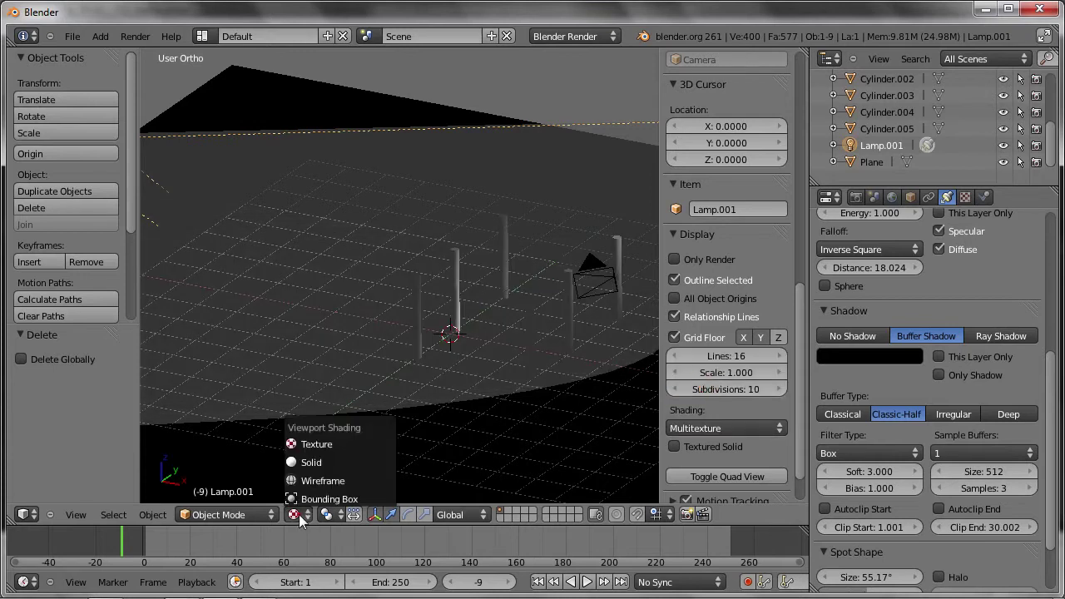
Step: Return the viewport to solid shading, set the shadow buffer size to 2880, and render
click(310, 464)
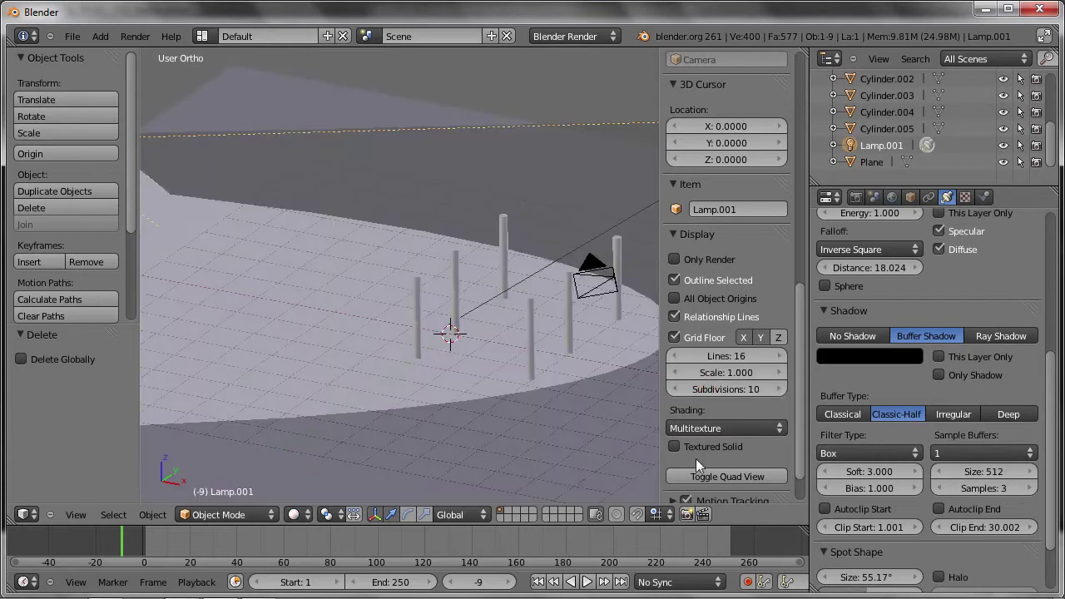
click(978, 472)
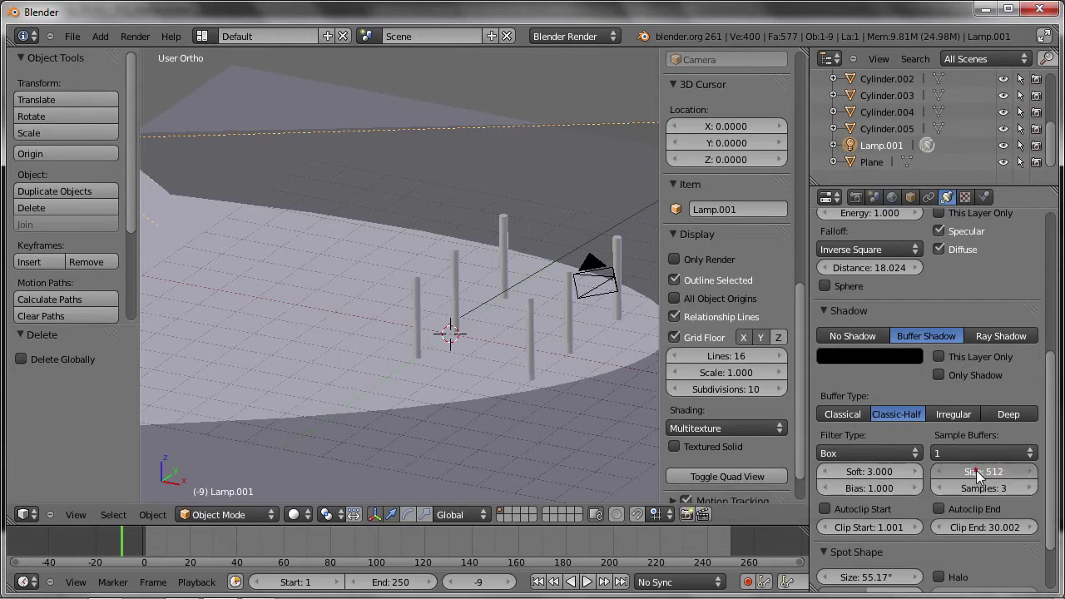
text(2880)
key(Return)
key(F12)
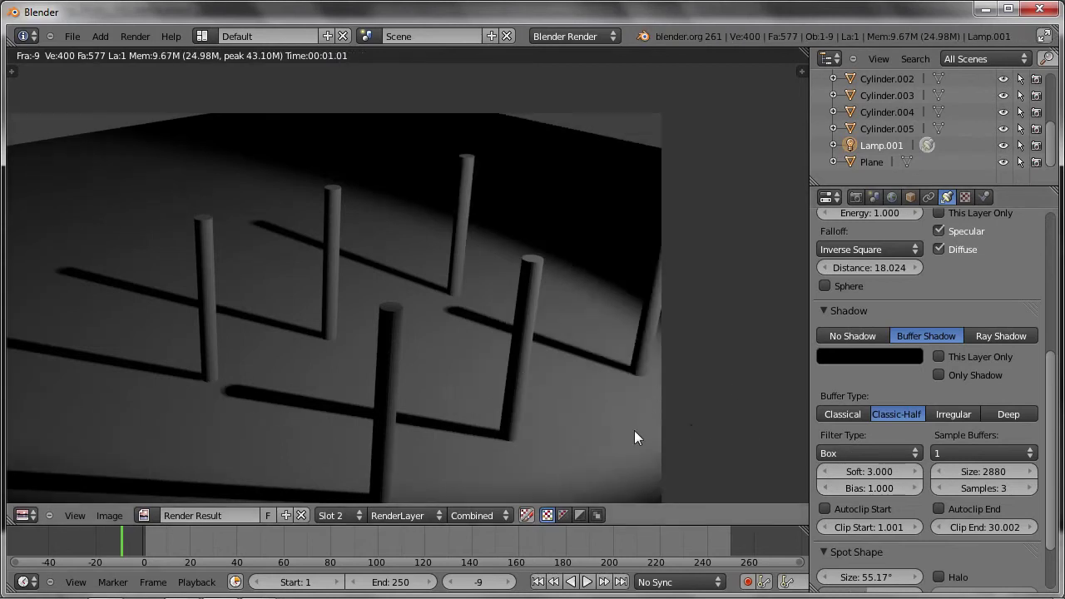
Step: Try a Gauss shadow filter with 4 sample buffers and render
click(847, 452)
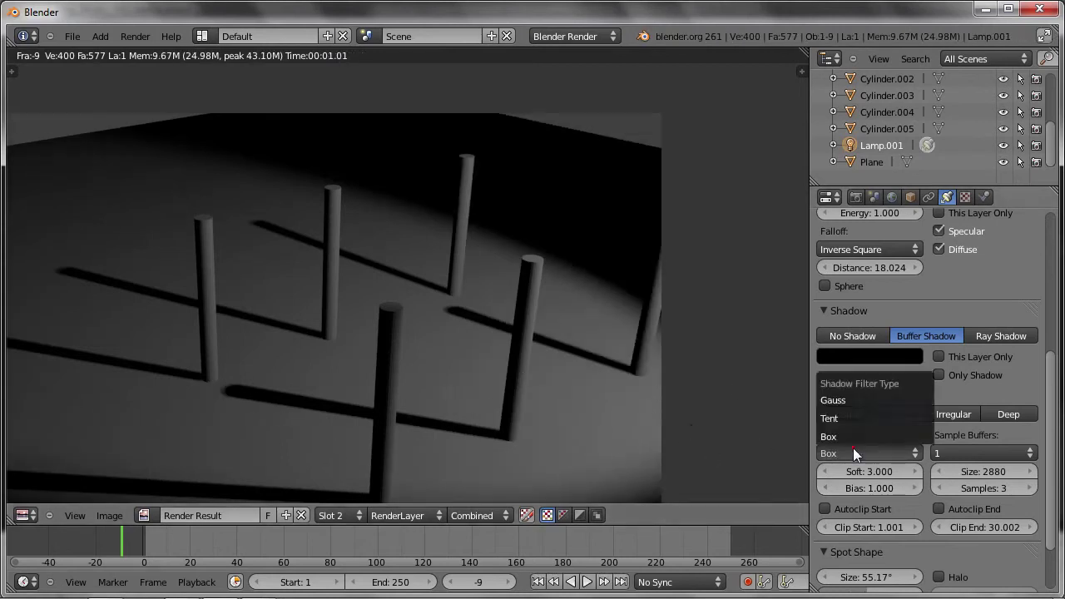
click(835, 397)
click(966, 453)
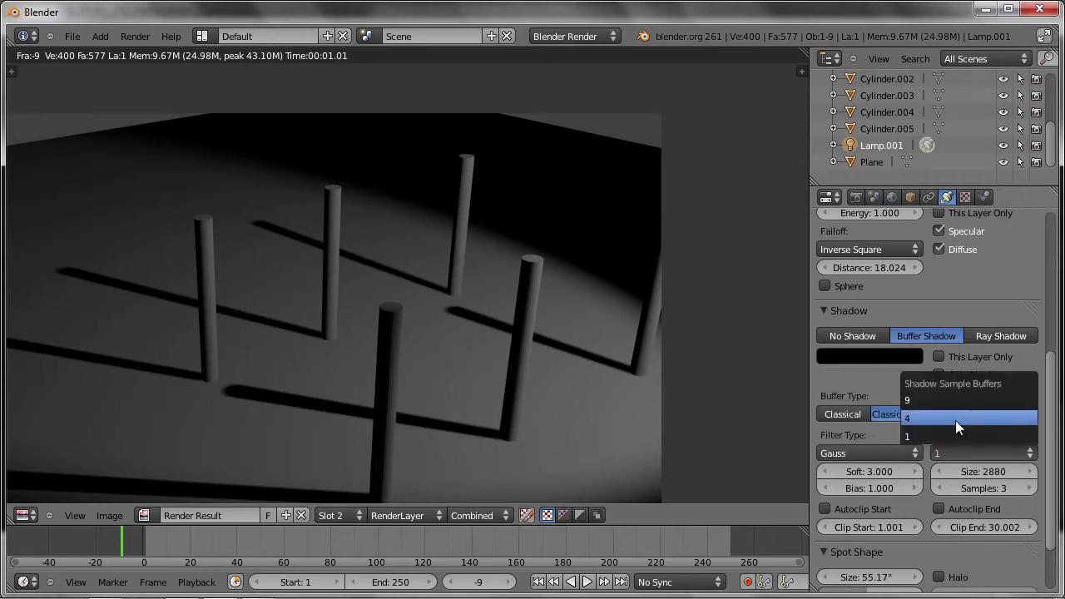
click(955, 421)
key(F12)
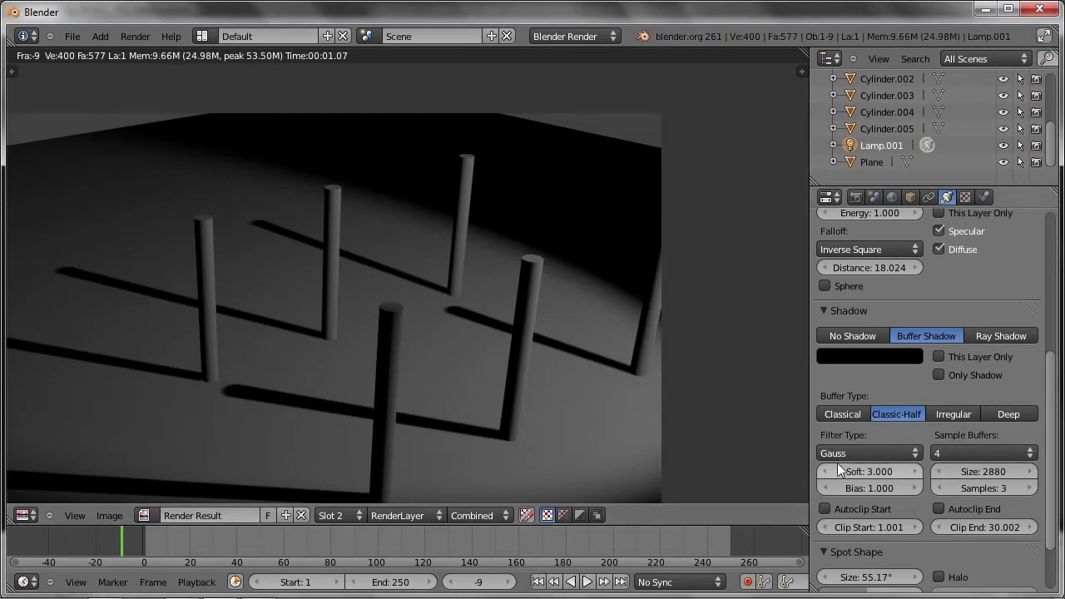
Step: Set Sample Buffers to 1 and Filter Type to Box, re-rendering after each change
click(979, 458)
click(947, 435)
key(F12)
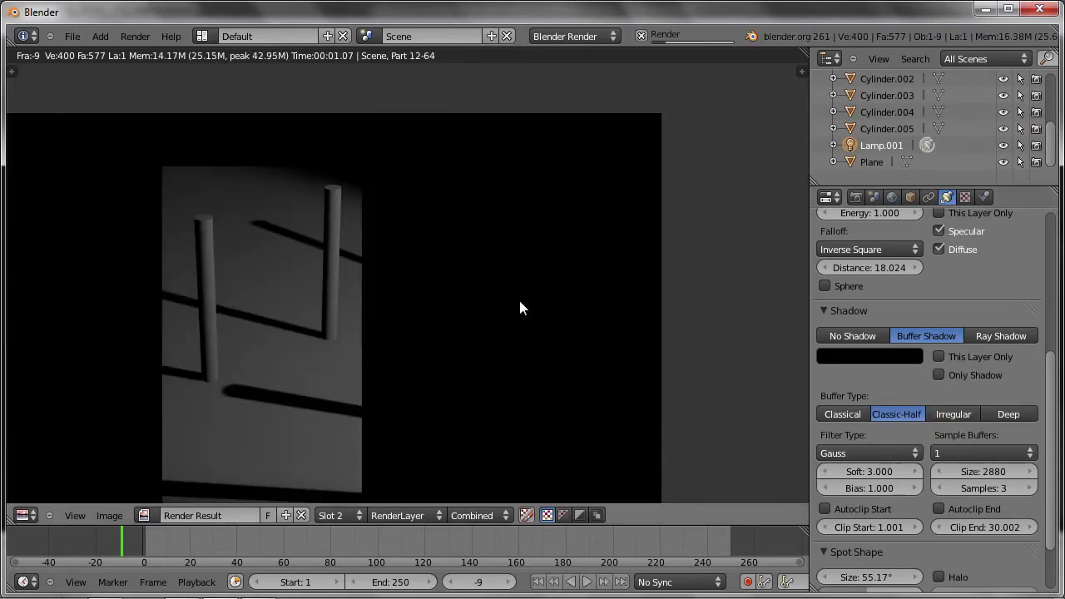
click(857, 453)
click(836, 437)
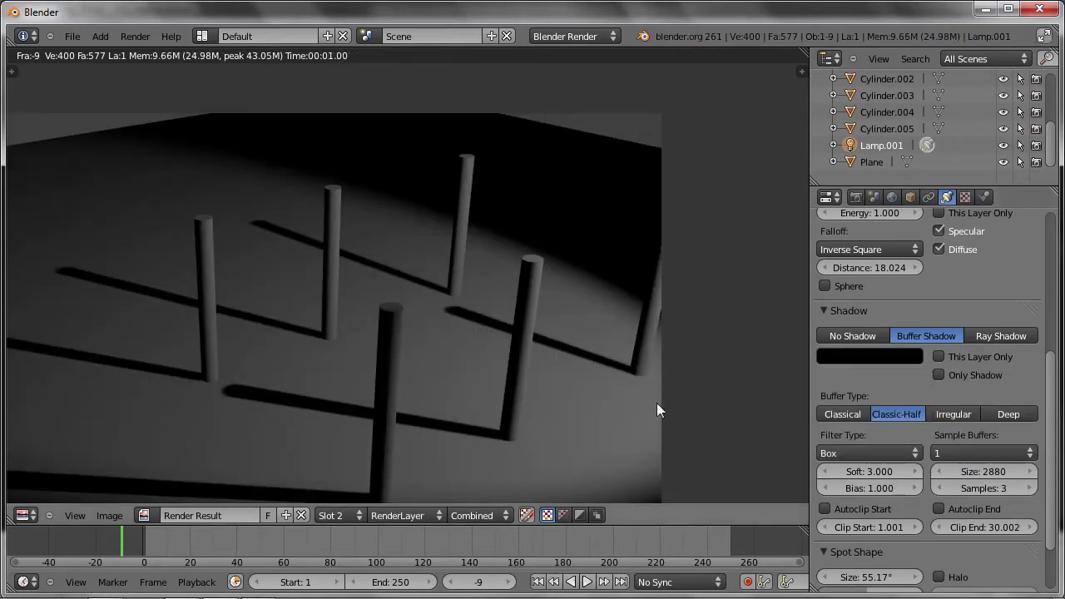
key(F12)
Step: Switch the lamp to Ray Shadow, render, then change its type from Spot to Hemi
click(985, 341)
key(F12)
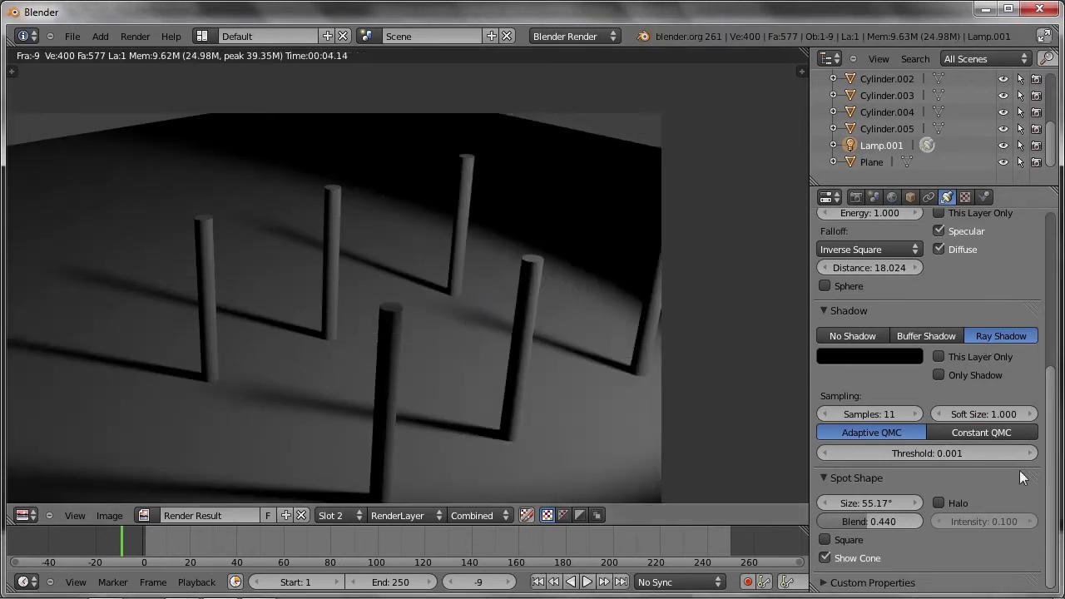
scroll(1051, 498, up, 8)
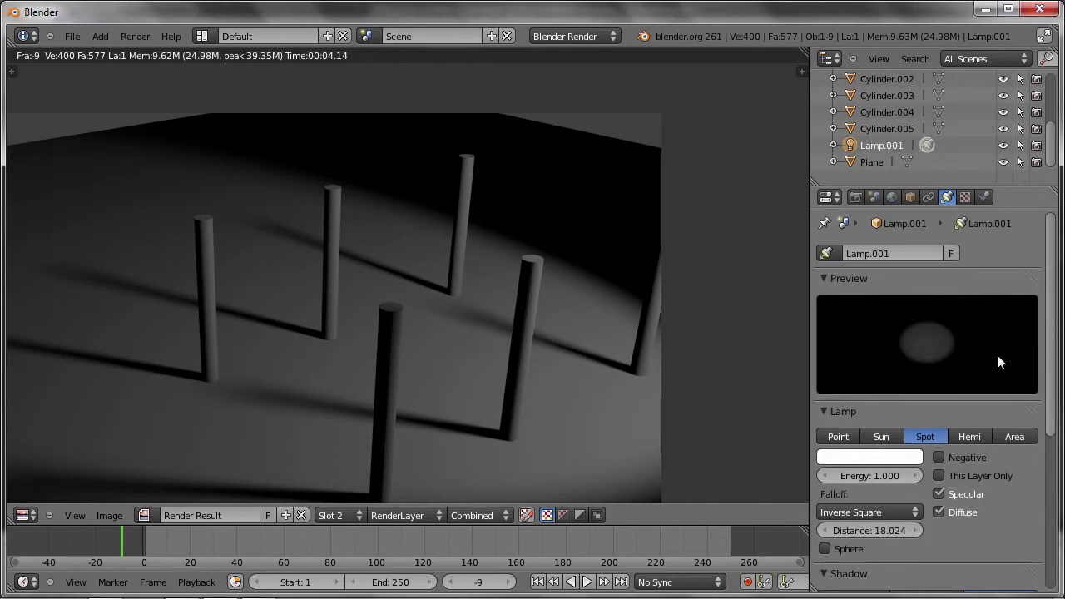
click(974, 437)
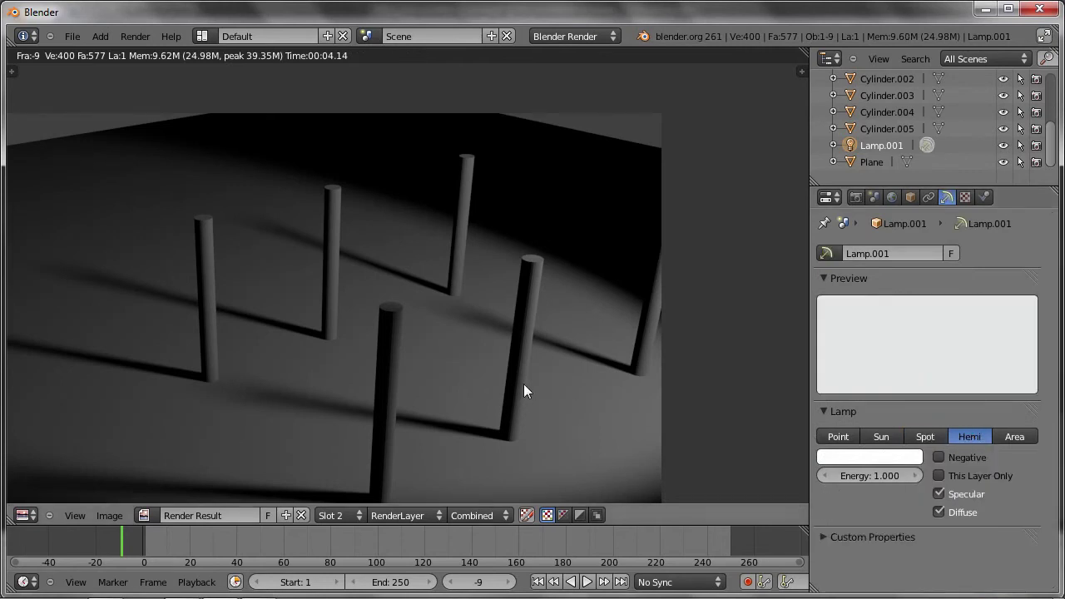
Step: Render the Hemi-lit scene, move the lamp below the ground (-4.405 X, -9.800 Z), and re-render
key(F12)
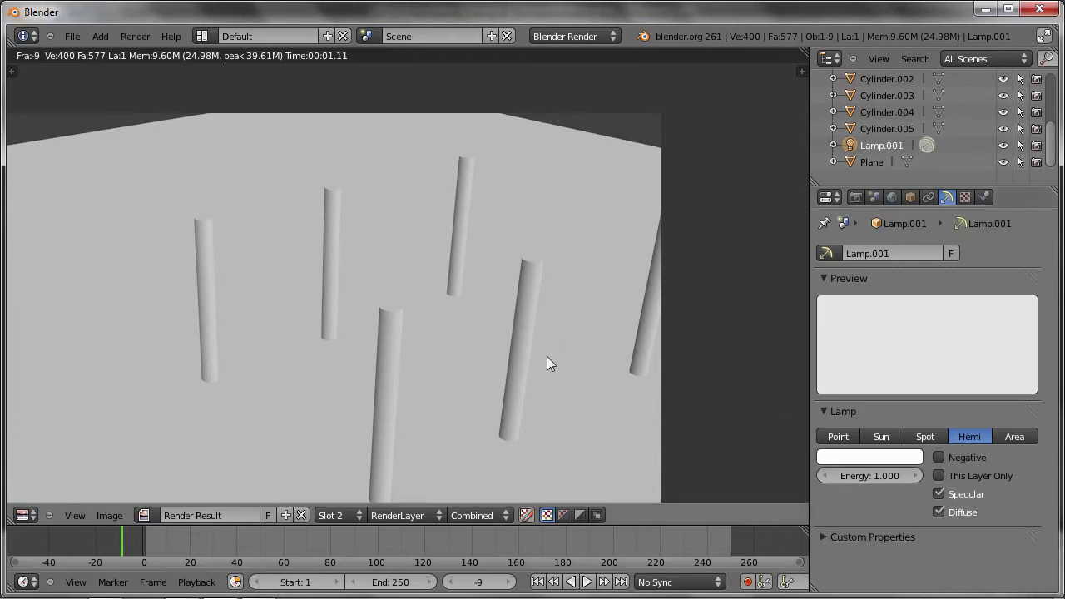
key(Escape)
mouse_move(495, 312)
middle_down()
mouse_move(516, 309)
mouse_move(394, 313)
middle_up()
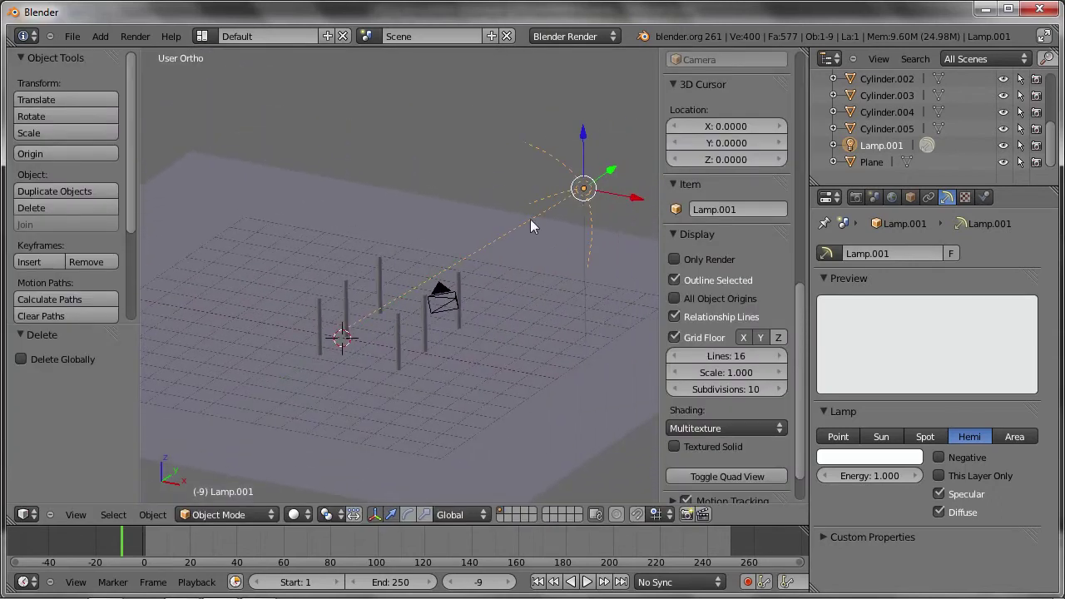
mouse_move(577, 183)
middle_down()
mouse_move(556, 214)
mouse_move(633, 168)
mouse_move(621, 129)
middle_up()
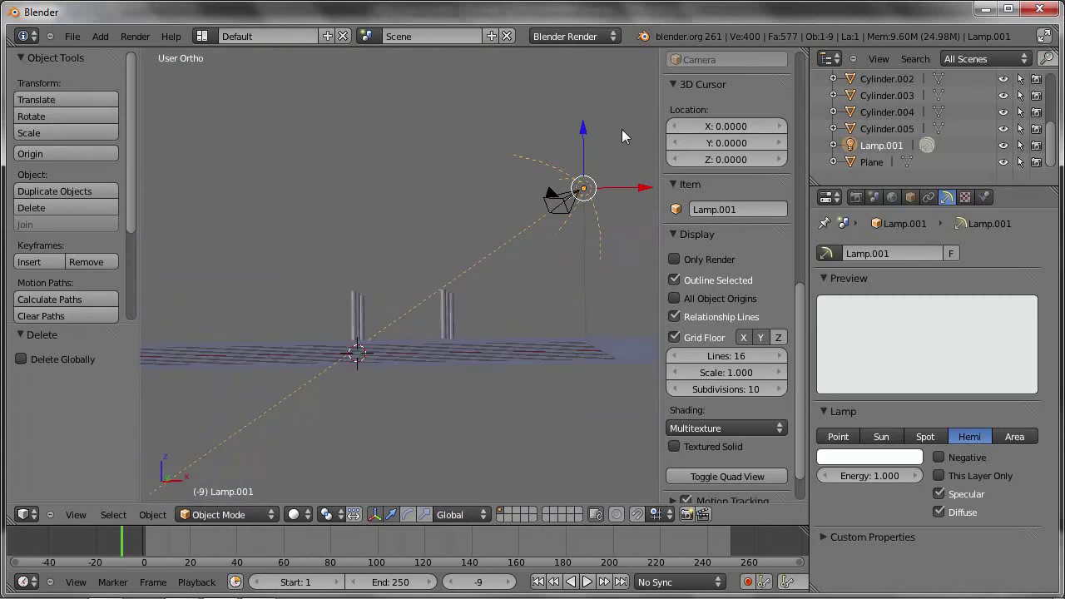
key(g)
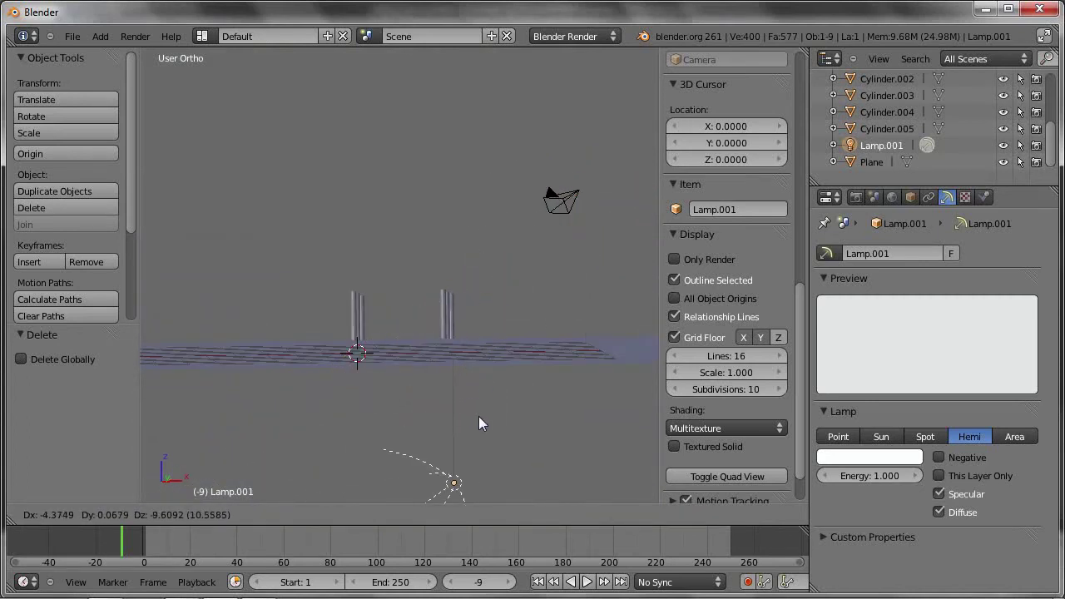
click(478, 417)
key(F12)
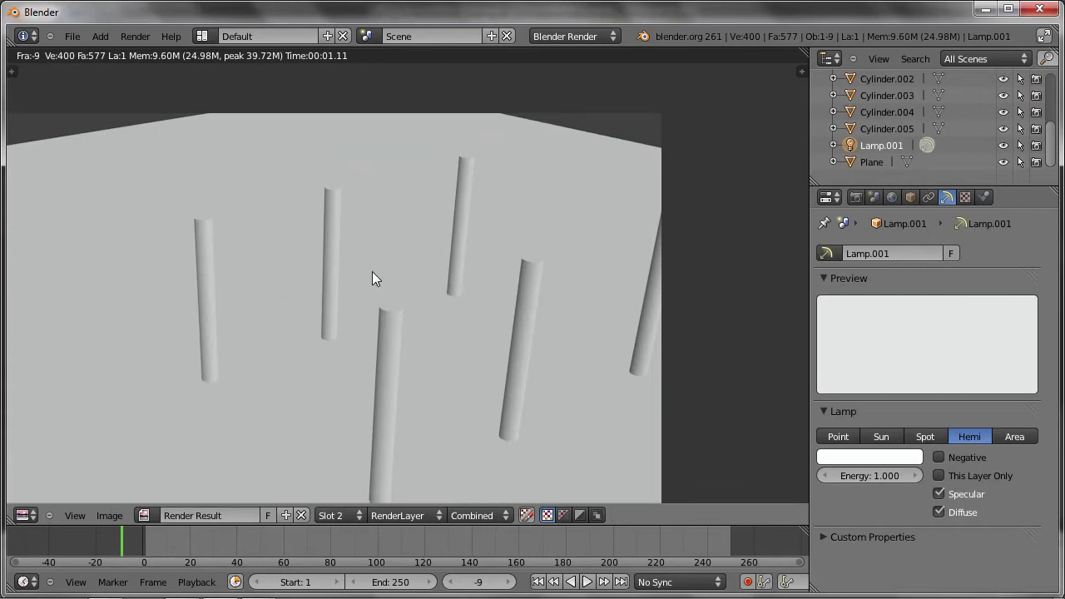
key(Escape)
Step: Clear the lamp's rotation with Alt+R so it aims straight down, and test-render
scroll(402, 370, down, 2)
shift+middle_drag(466, 407, 374, 352)
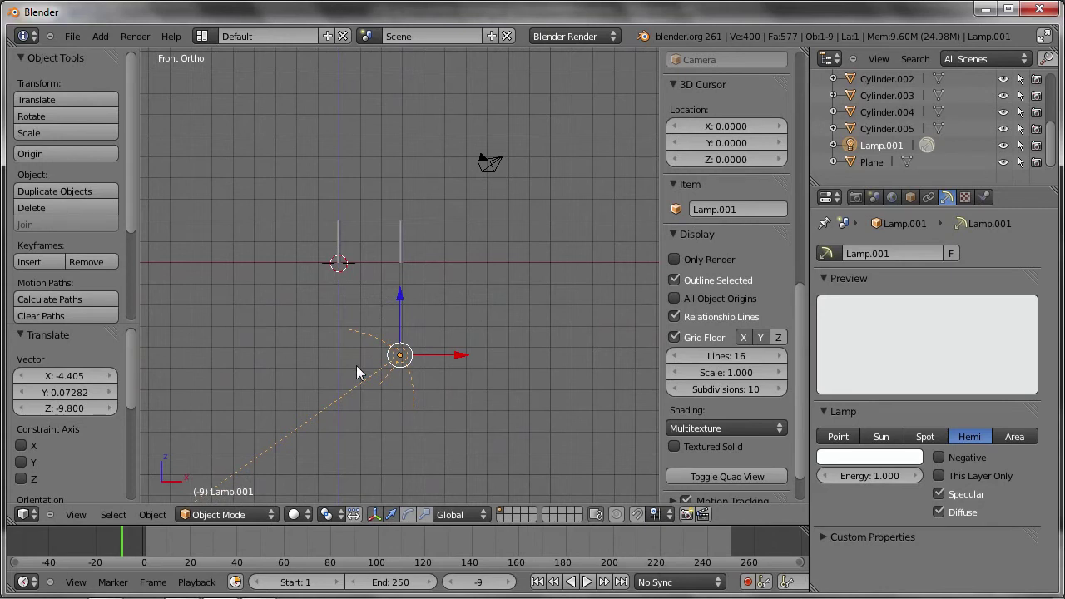
key(alt+r)
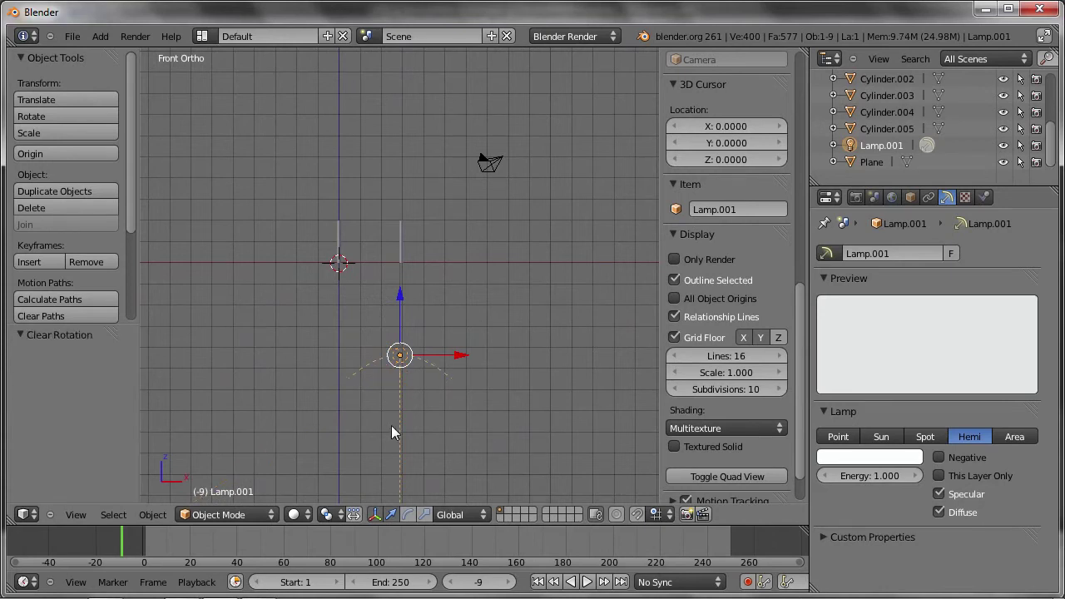
middle_drag(391, 425, 421, 376)
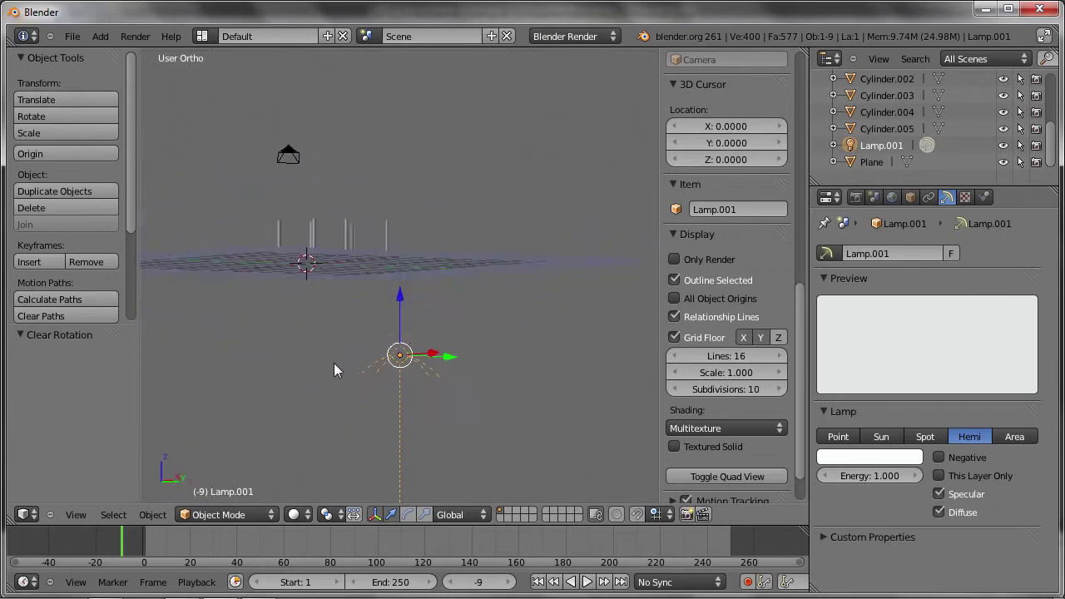
key(F12)
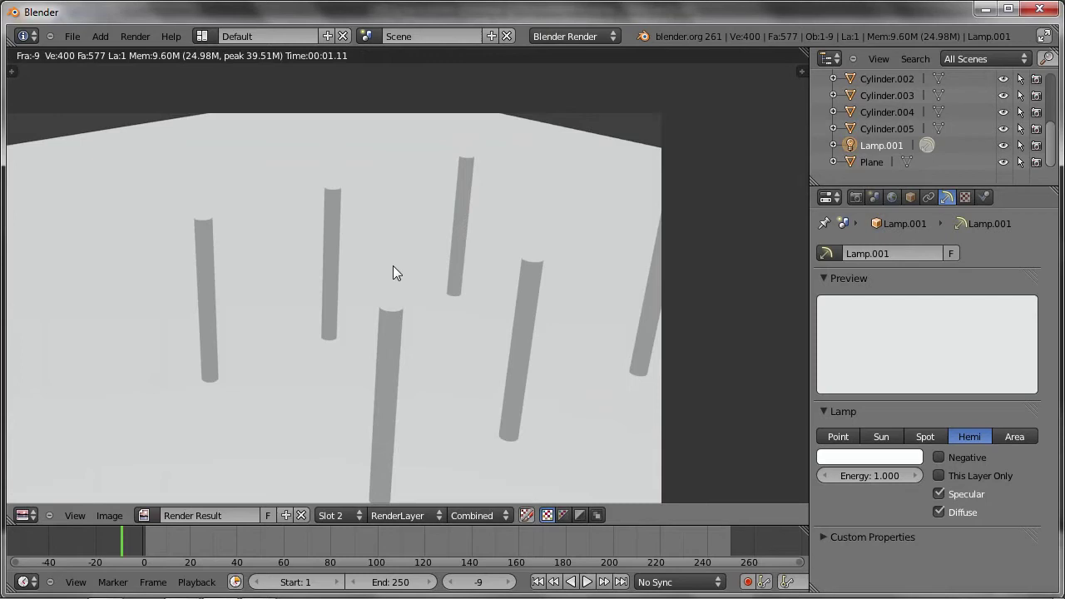
key(Escape)
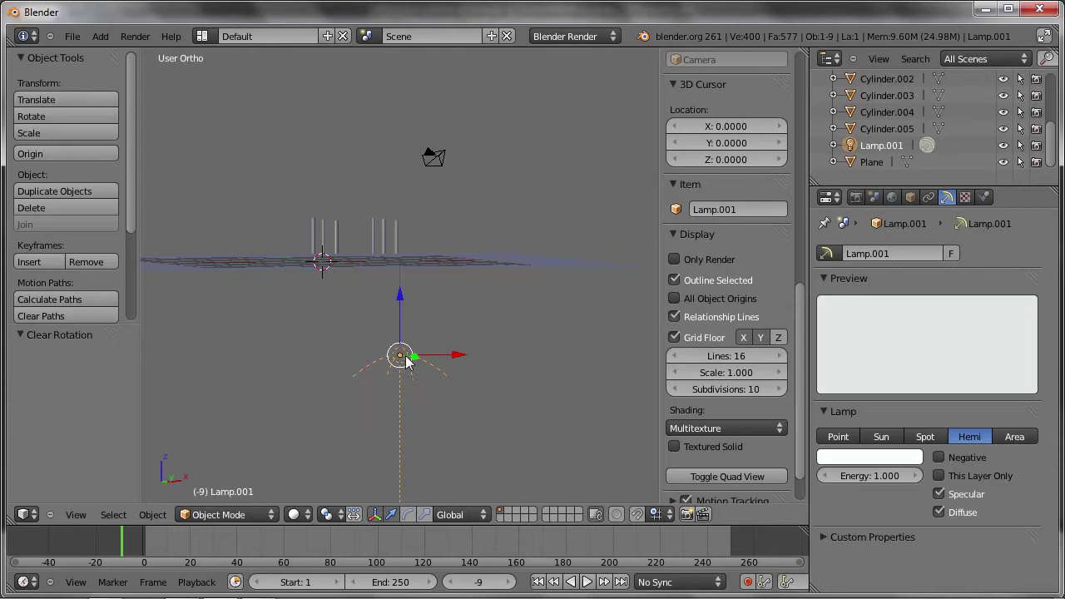
Step: Raise the lamp 8.414 in Z above the posts and add a UV sphere
drag(398, 306, 392, 130)
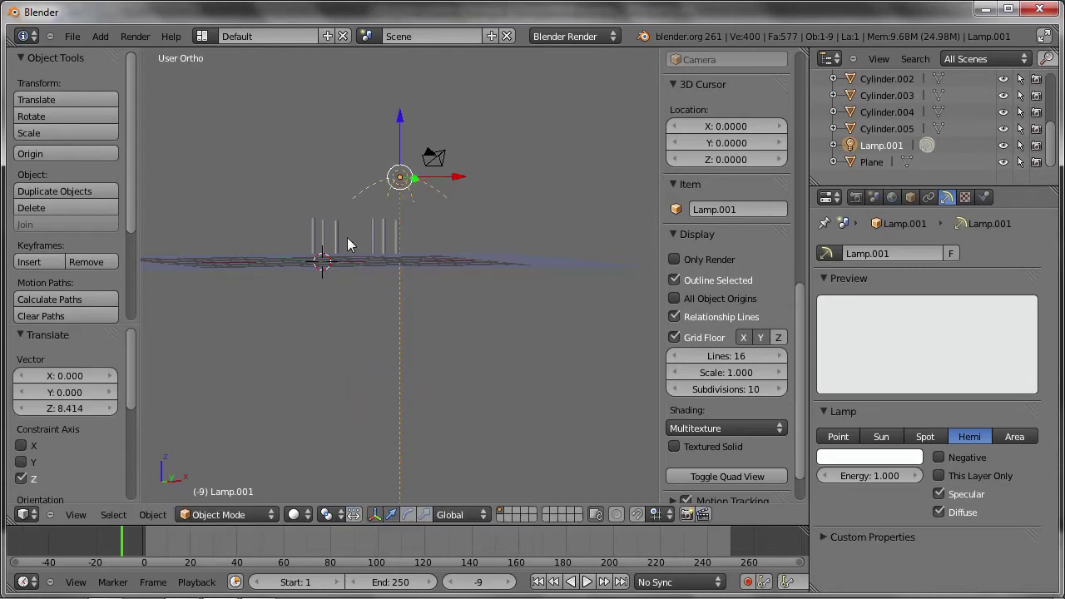
key(shift+a)
click(369, 289)
Step: Raise the sphere 1 unit on Z and shift it 1.414 along X
middle_drag(394, 294, 408, 336)
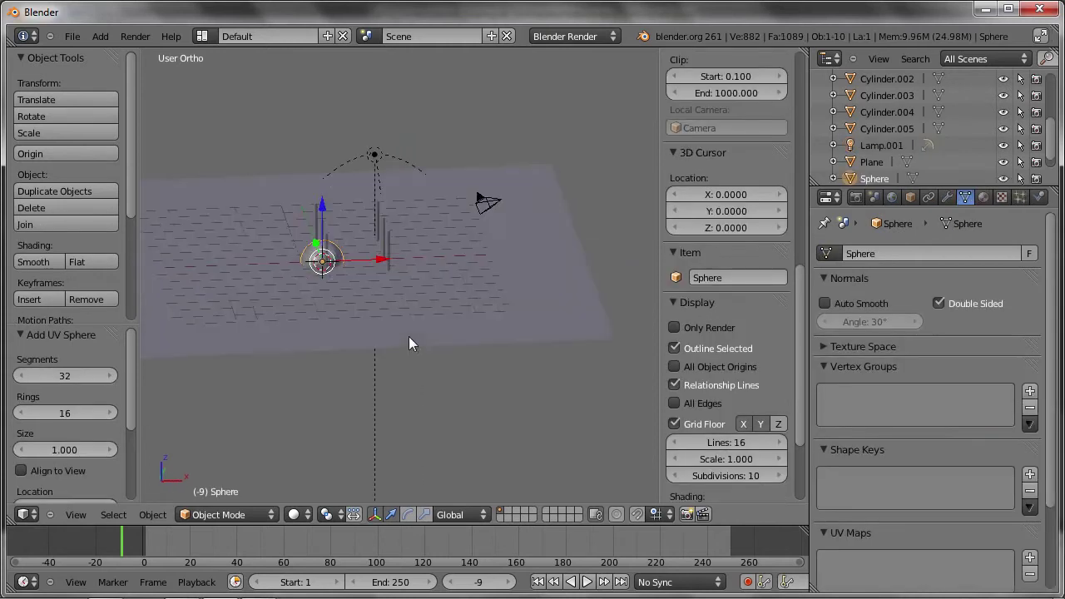
key(g)
key(z)
key(1)
key(Return)
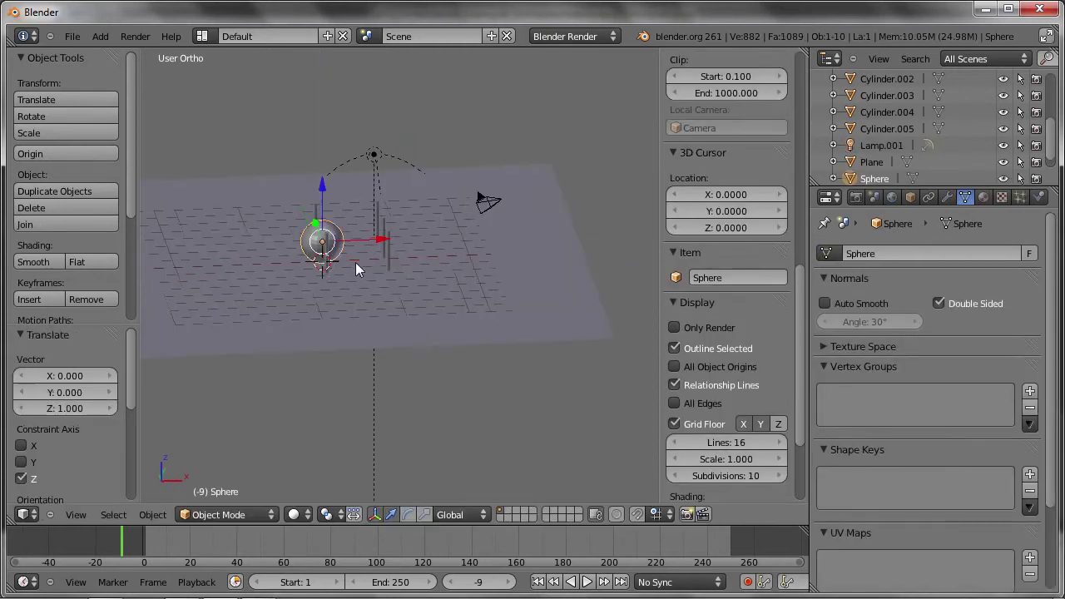
text(gx1.414)
key(Return)
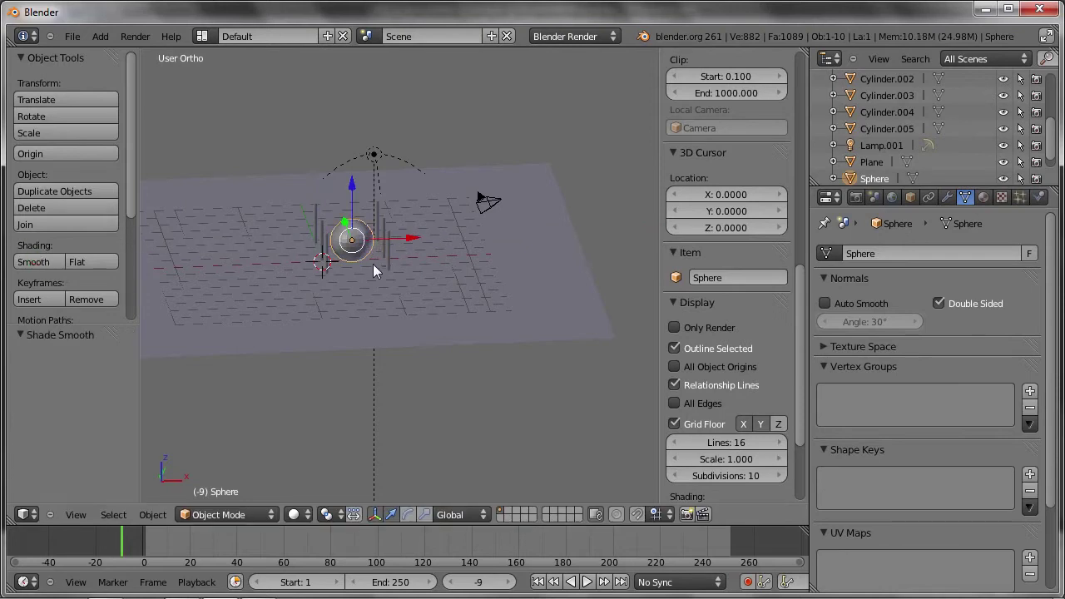
Step: Render a test image of the scene, then return to the camera view
key(F12)
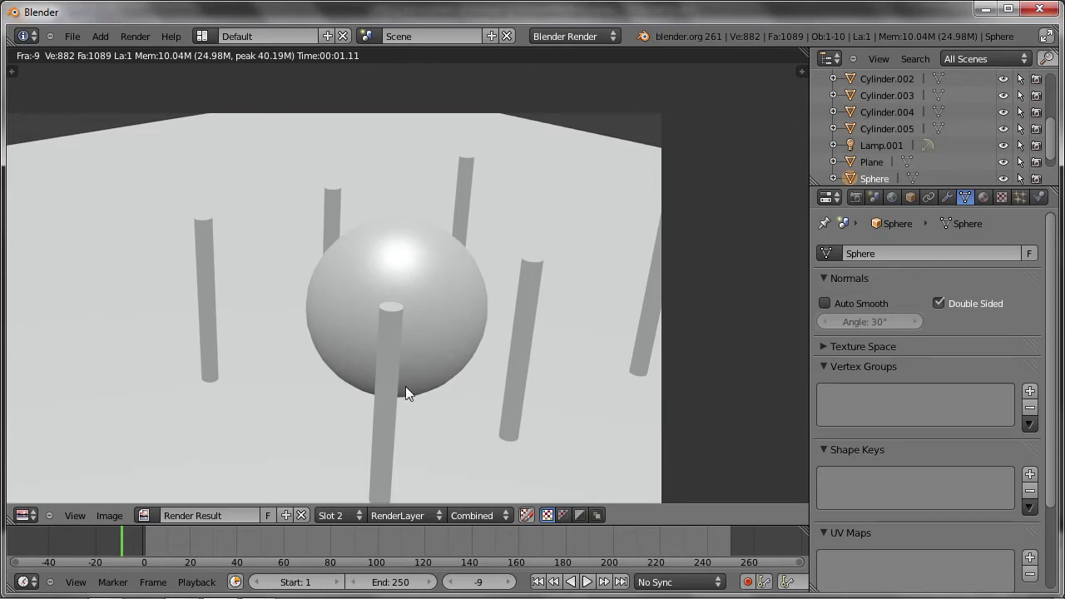
key(Escape)
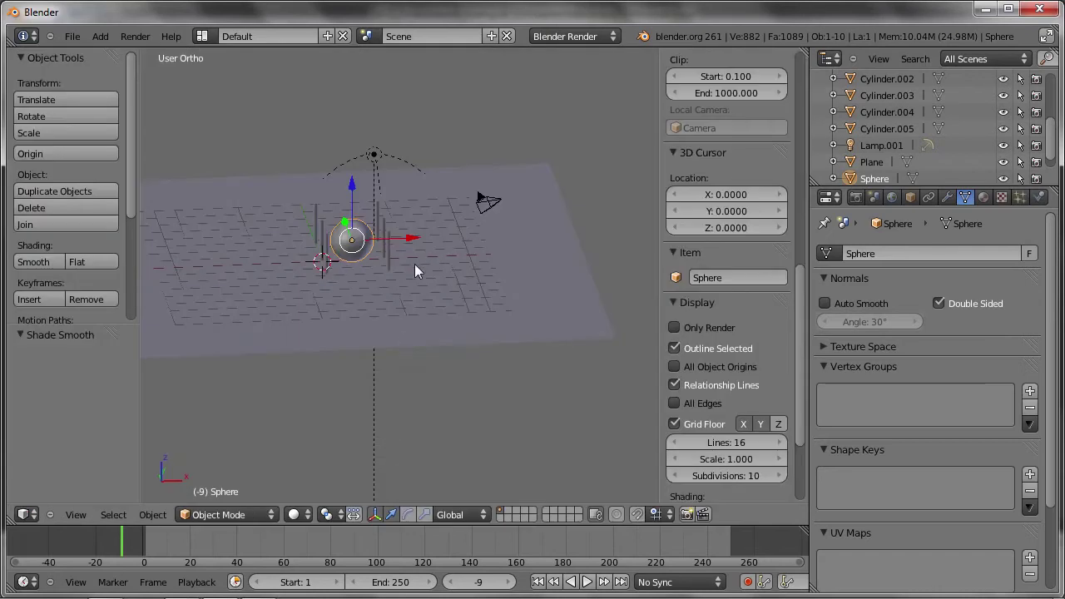
key(KP_0)
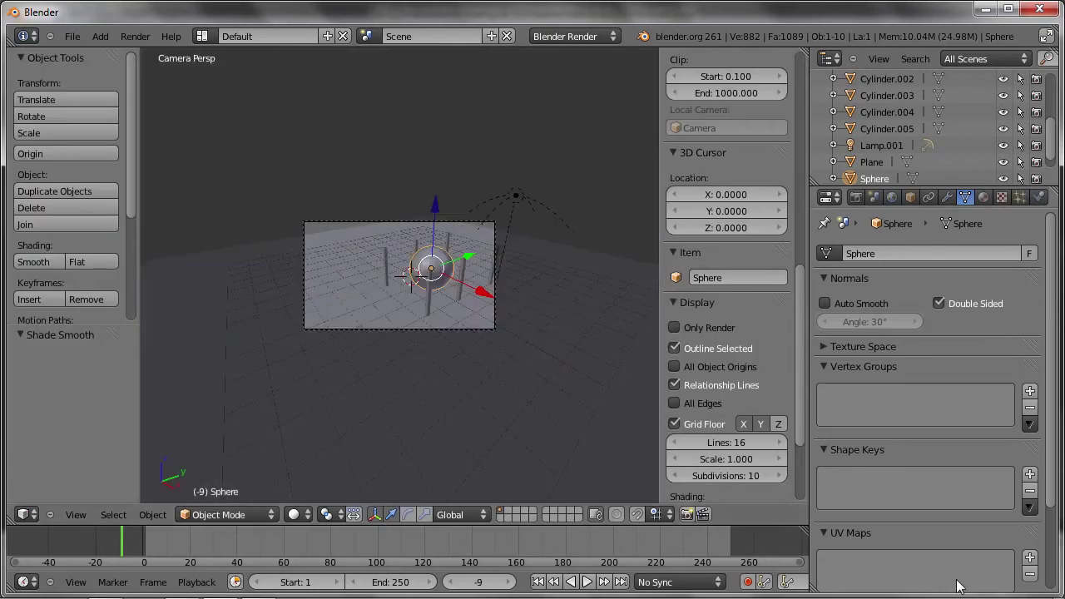
Step: Lower the camera 3.540 along global Z and tilt it about its own X axis
right_click(428, 223)
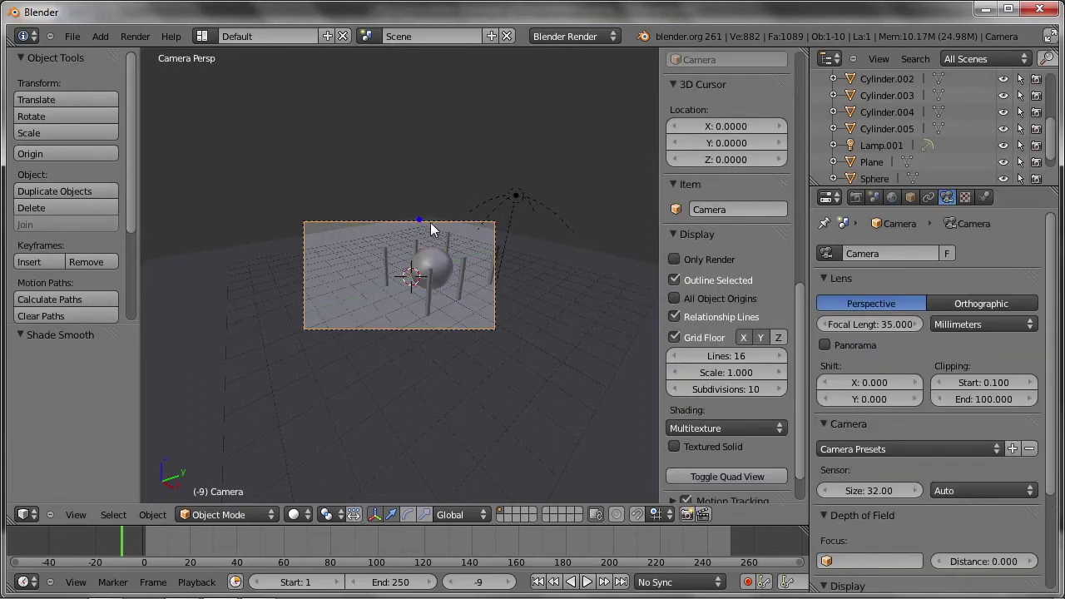
scroll(457, 251, up, 3)
key(g)
key(z)
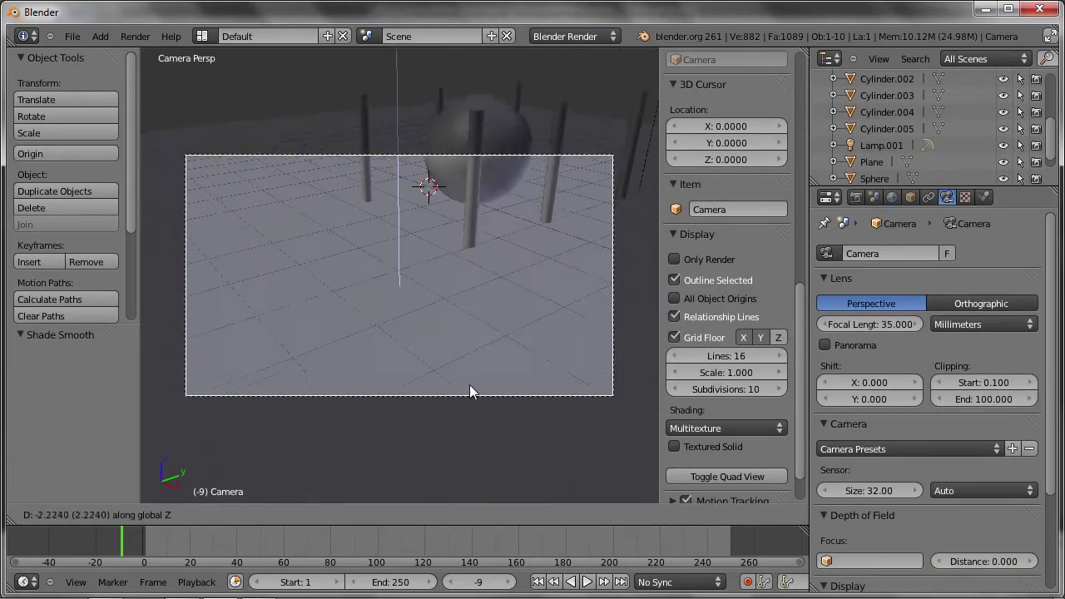
click(472, 439)
key(r)
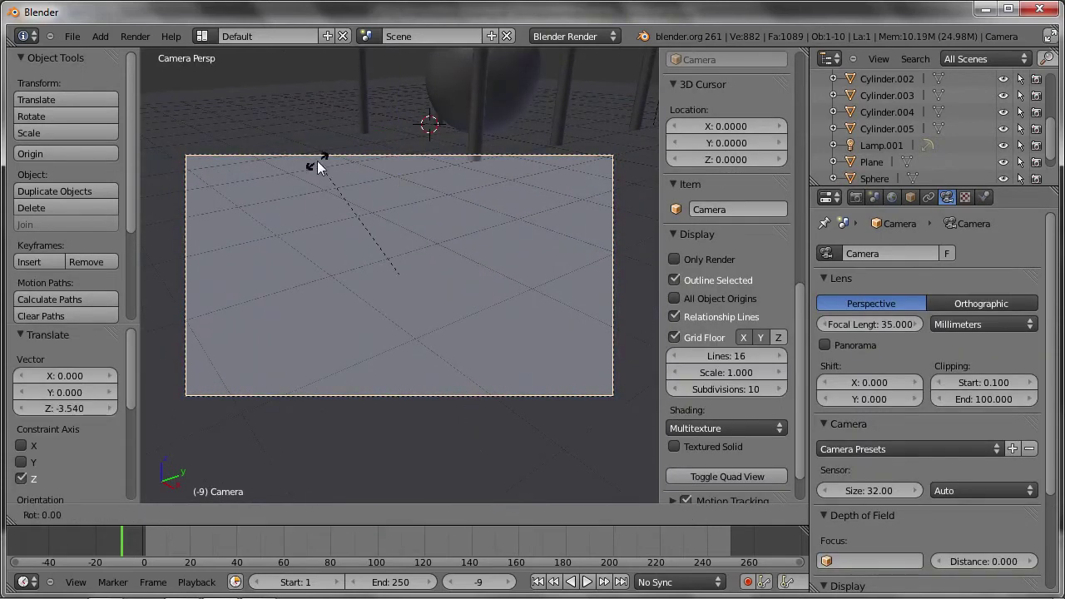
key(x)
key(x)
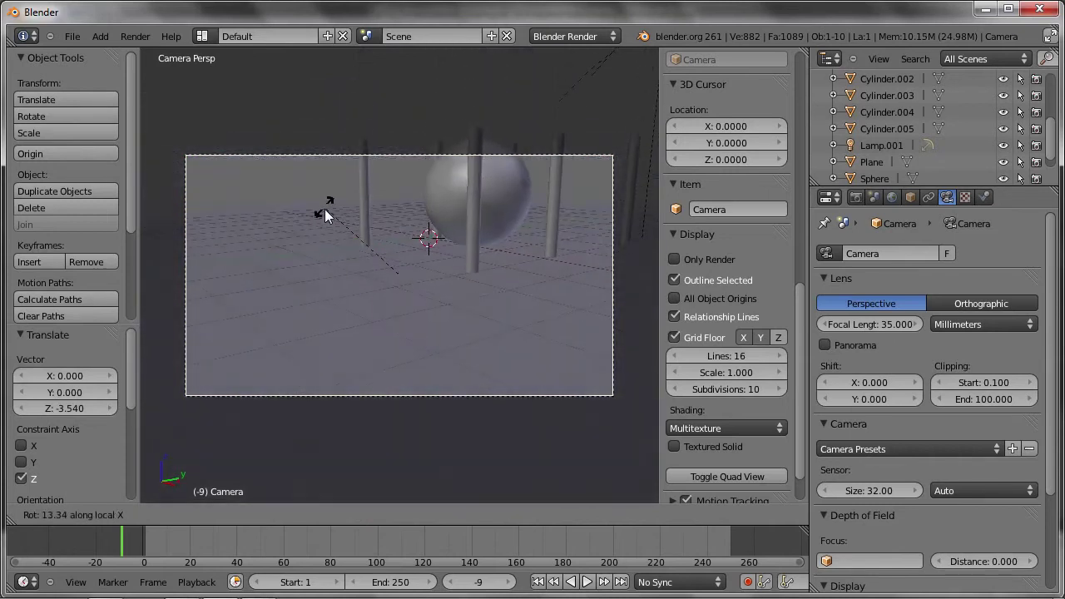
click(327, 222)
Step: Turn the camera around global Z to frame the sphere, then render the view
key(r)
key(z)
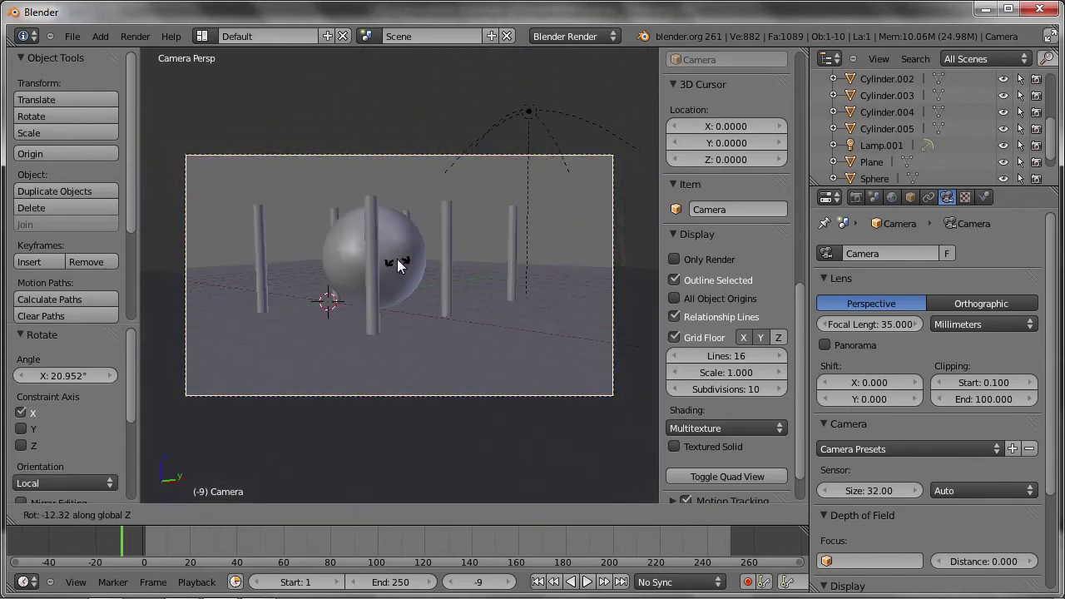
click(371, 213)
key(F12)
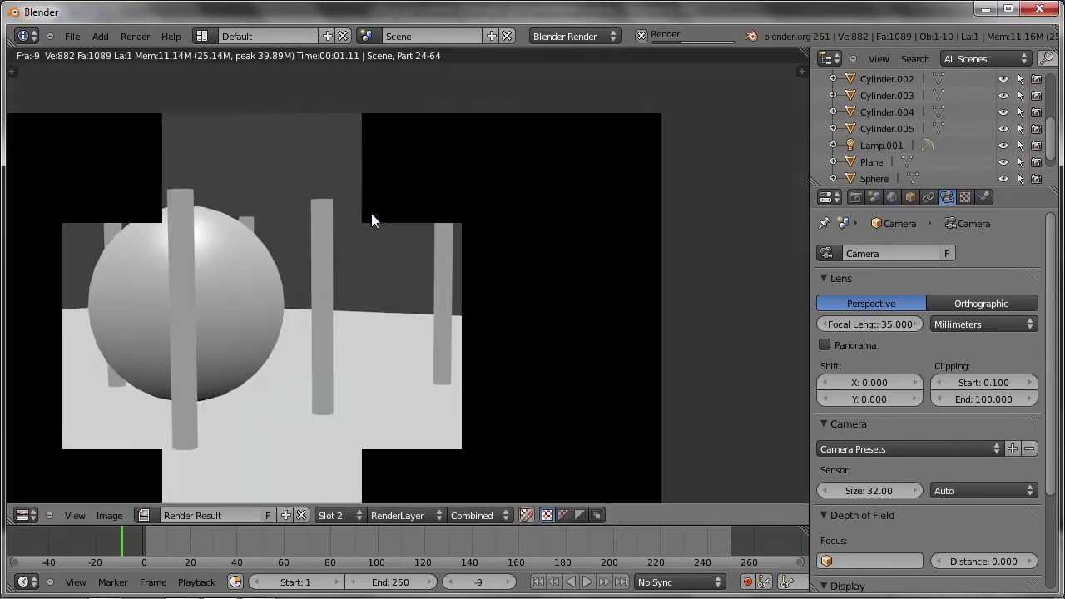
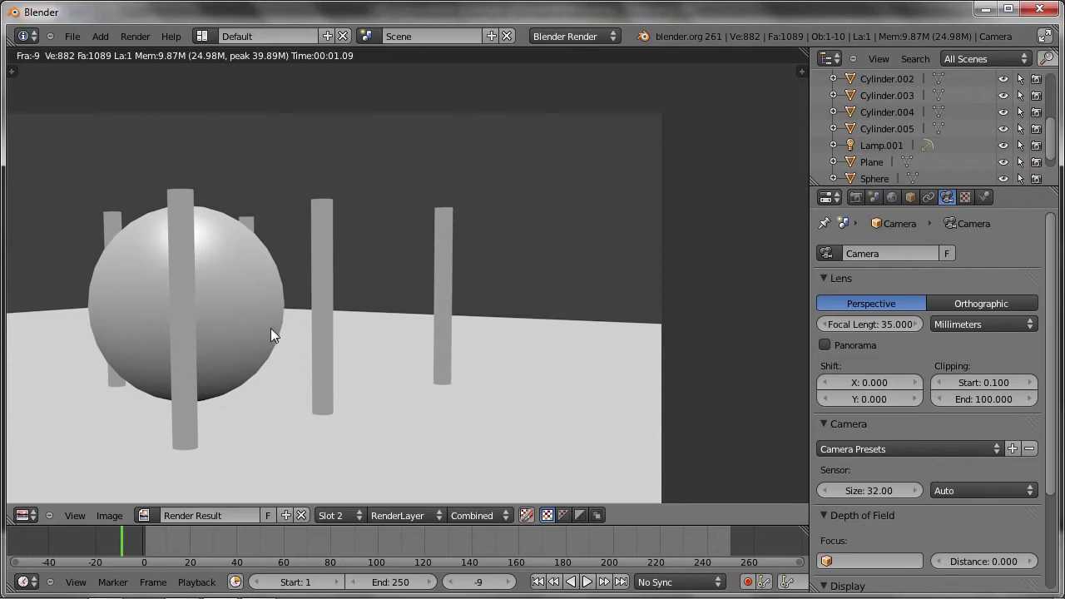
Step: Select Lamp.001 and change it from a hemisphere lamp to an Area lamp
key(Escape)
right_click(532, 139)
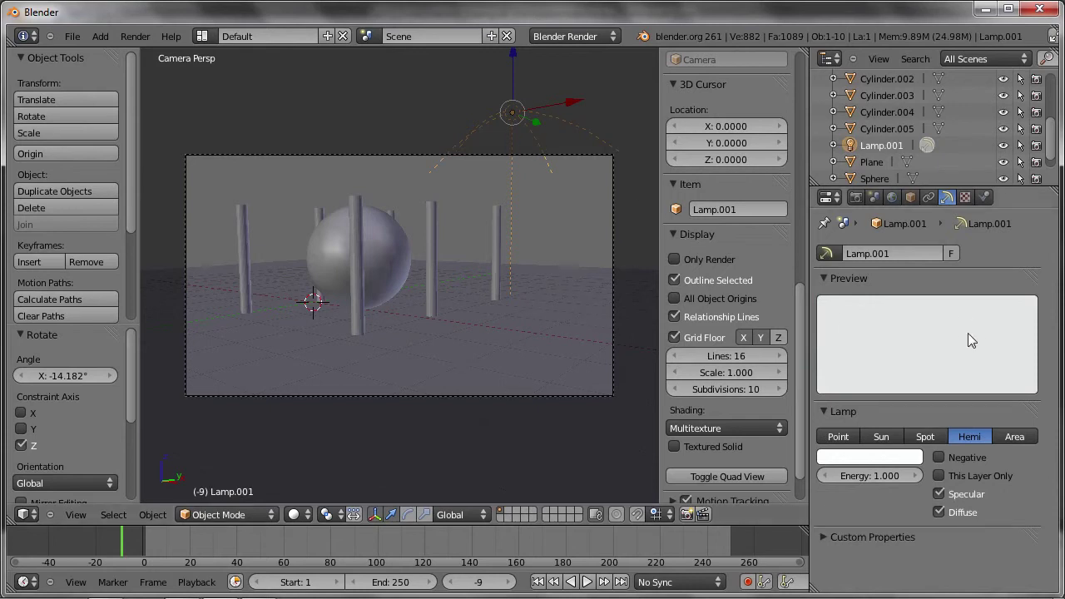
click(1015, 437)
Step: Render the area-lit scene, inspect its hard shadows, and return to the 3D view
key(F12)
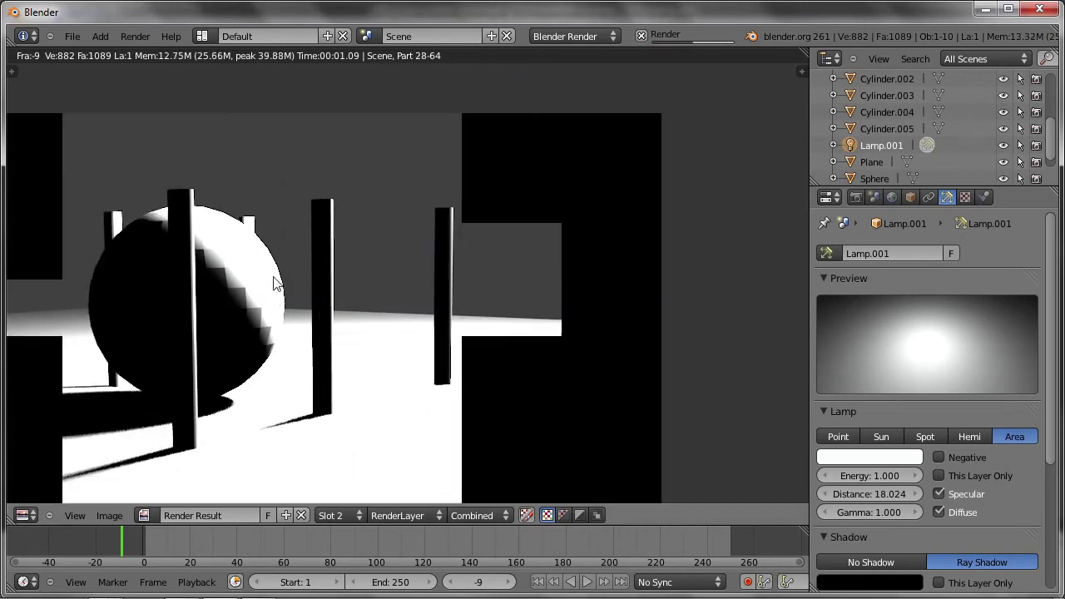
mouse_move(224, 304)
middle_down()
mouse_move(309, 304)
mouse_move(387, 251)
middle_up()
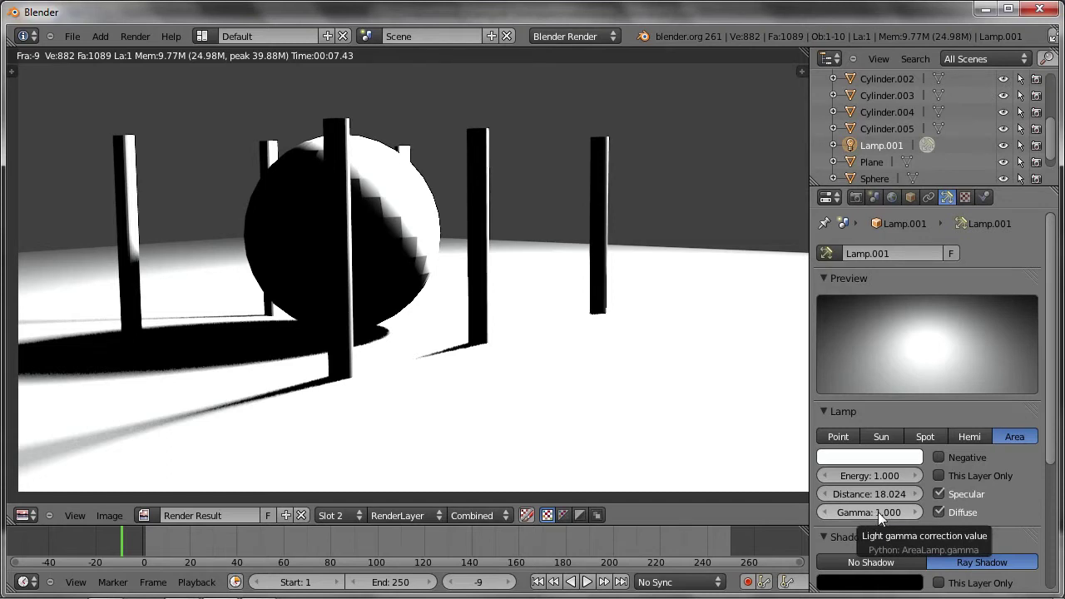
key(Escape)
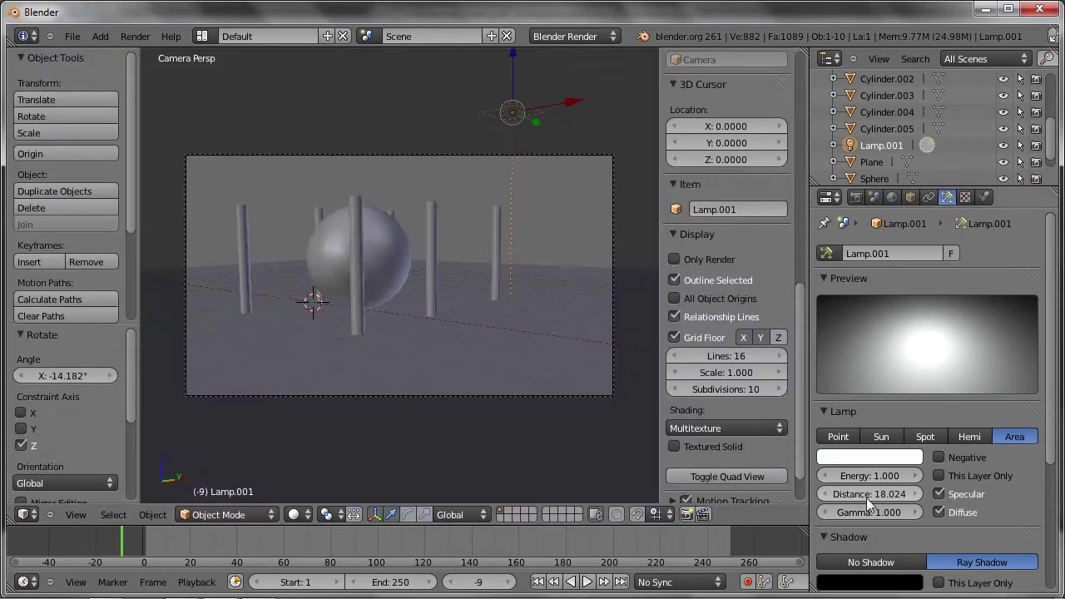
Step: In front orthographic view, shorten the area lamp's Distance to 2
key(KP_1)
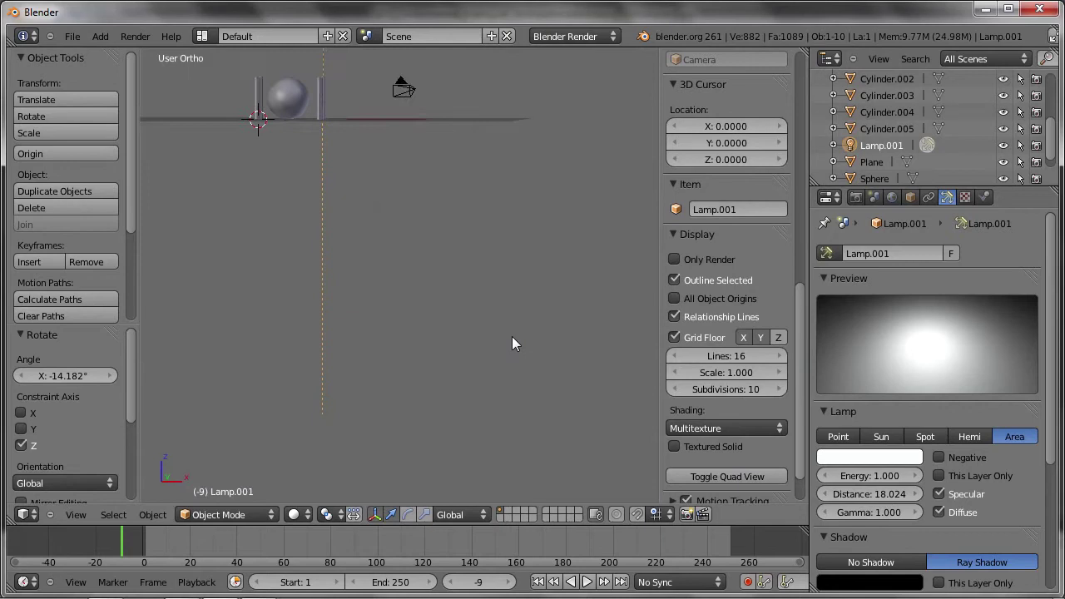
scroll(377, 229, down, 2)
scroll(406, 254, down, 1)
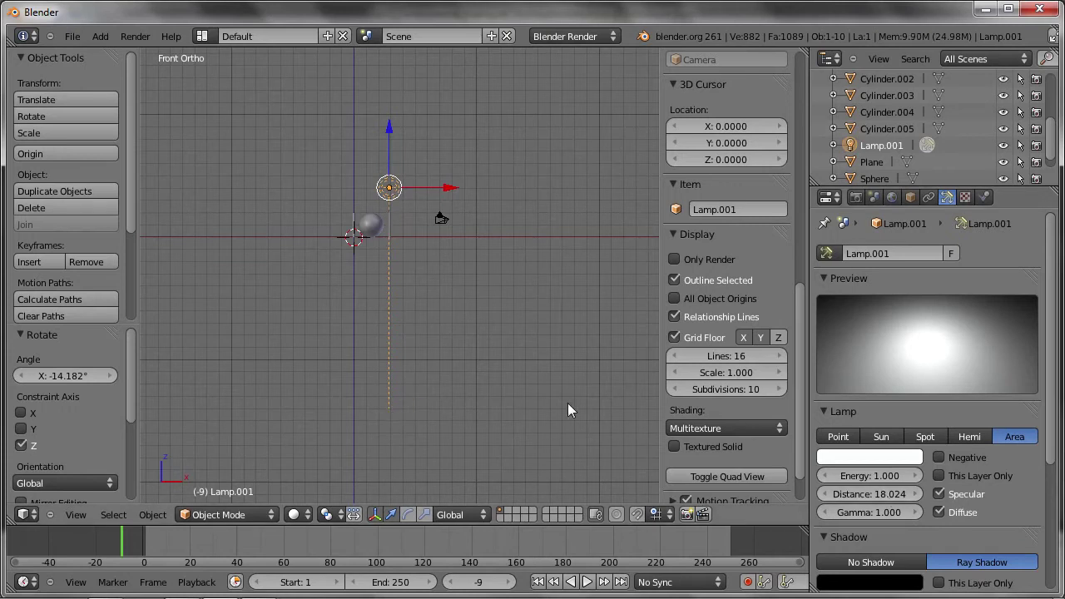
click(874, 494)
text(1)
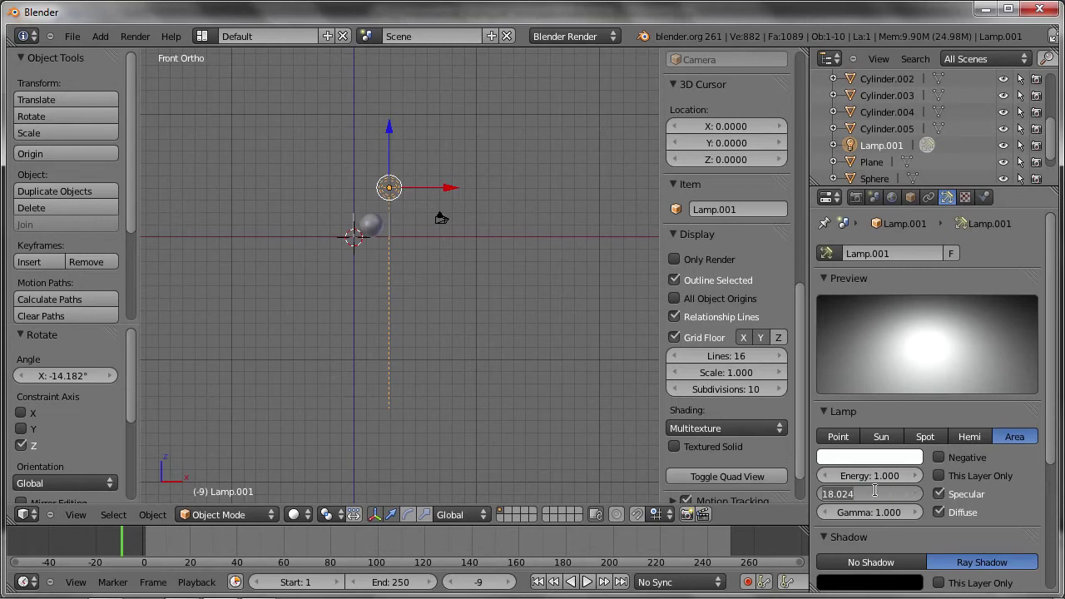
key(Return)
Step: Render the darker scene with the shorter lamp distance and return to the 3D view
scroll(436, 210, up, 4)
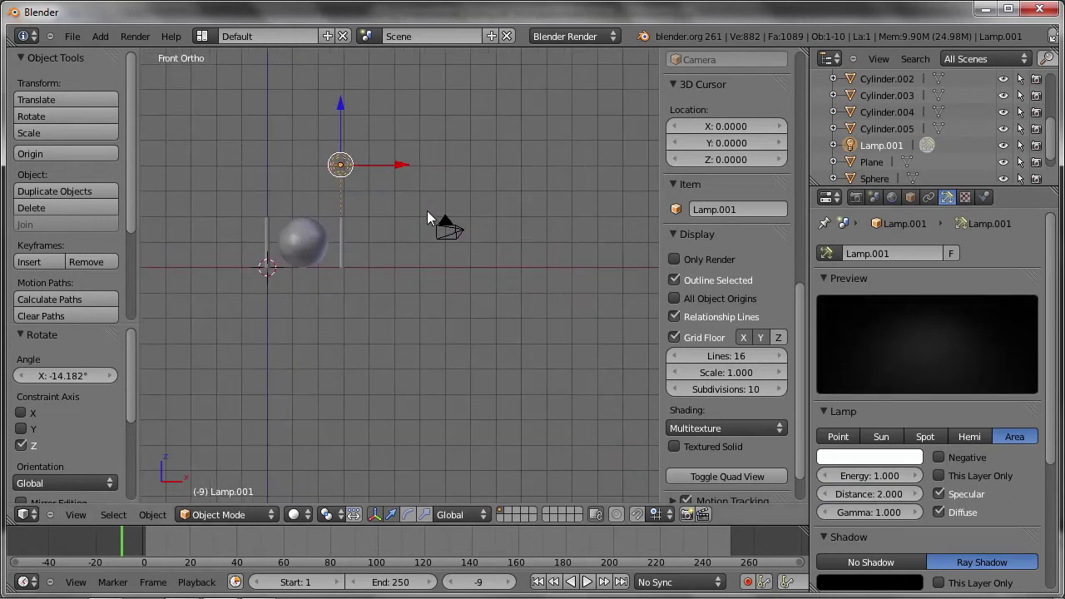
scroll(331, 213, up, 1)
scroll(322, 224, up, 4)
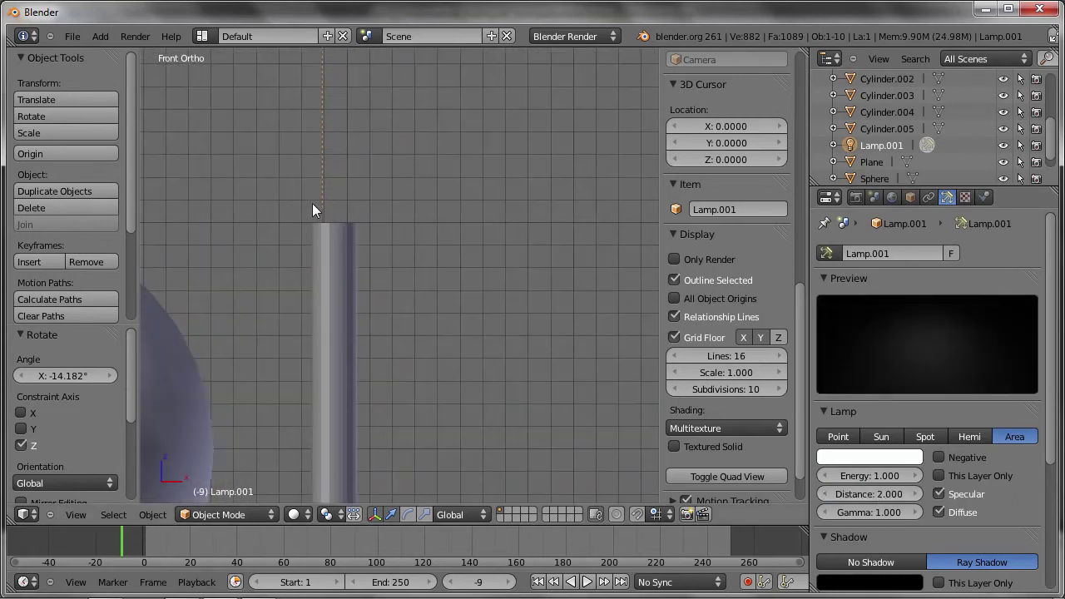
scroll(314, 208, down, 2)
scroll(316, 204, down, 6)
scroll(319, 208, down, 3)
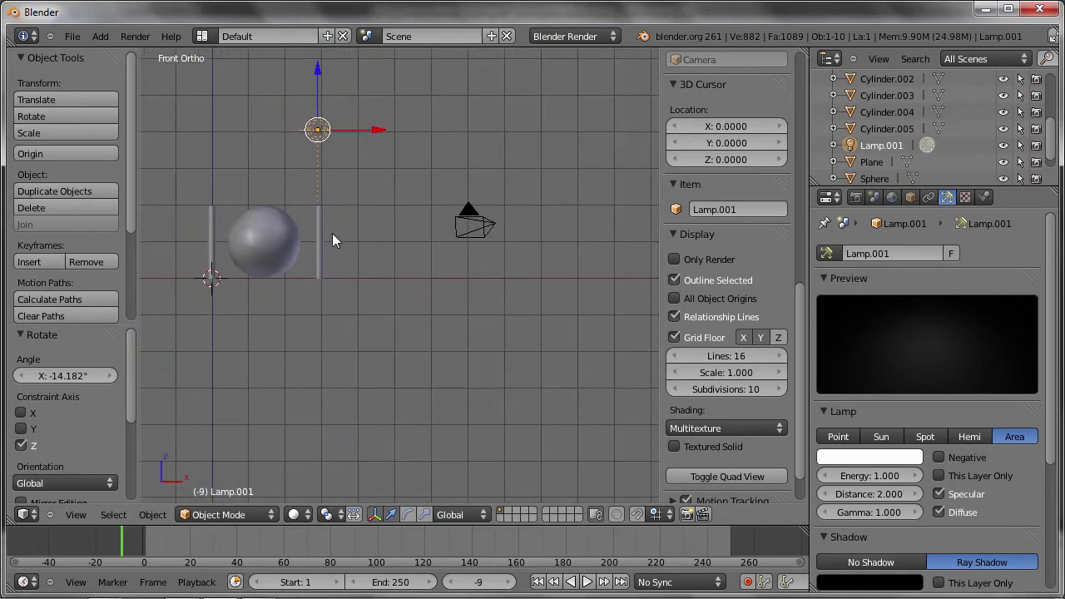
key(F12)
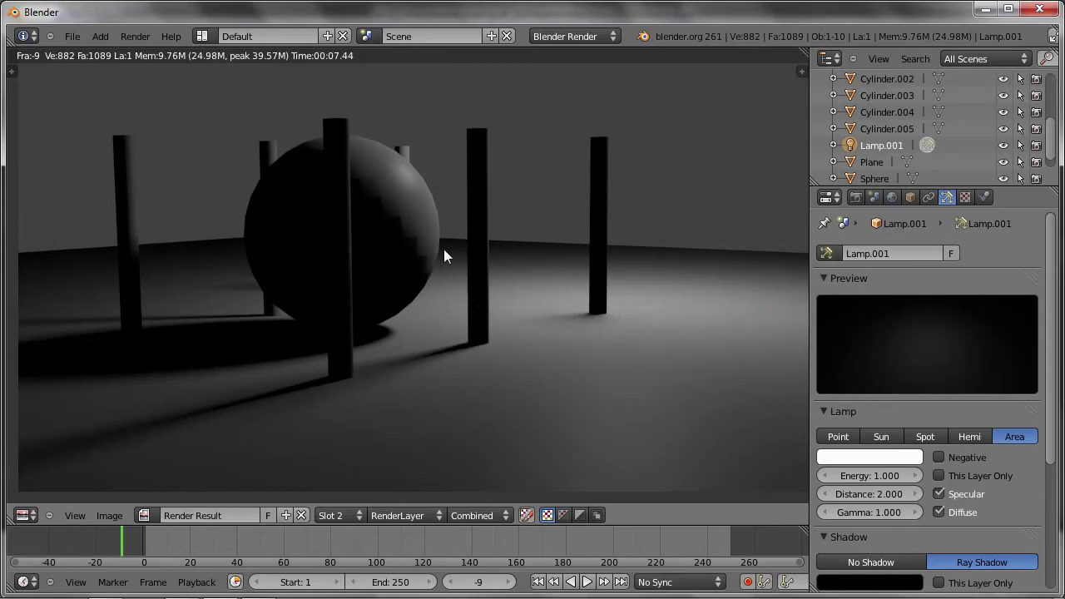
key(Escape)
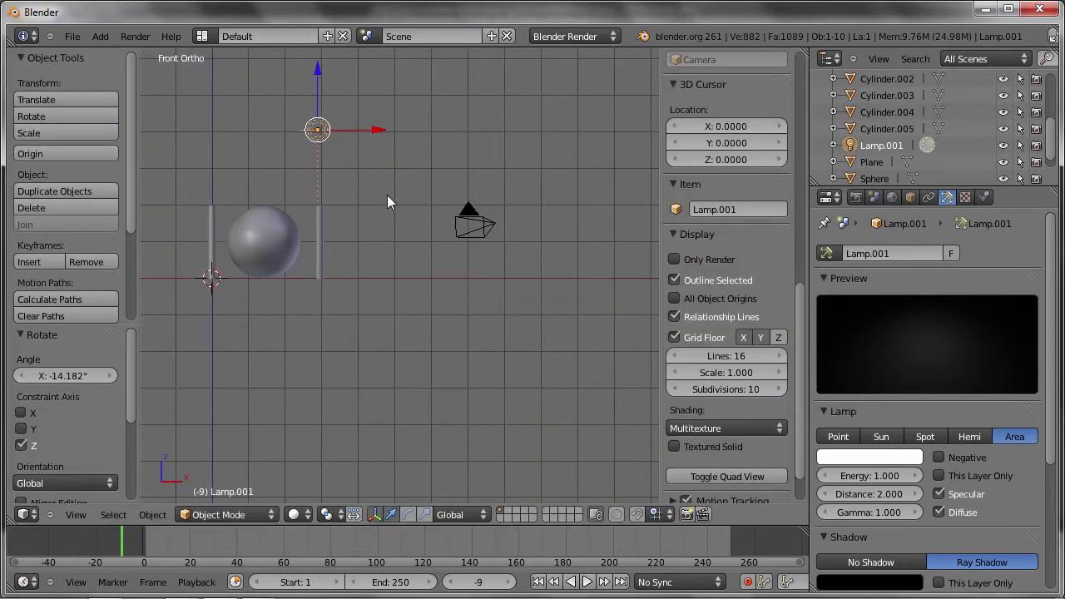
Step: In wireframe top view, move the lamp near the camera, rotate it, and test-render
key(KP_7)
scroll(383, 327, up, 3)
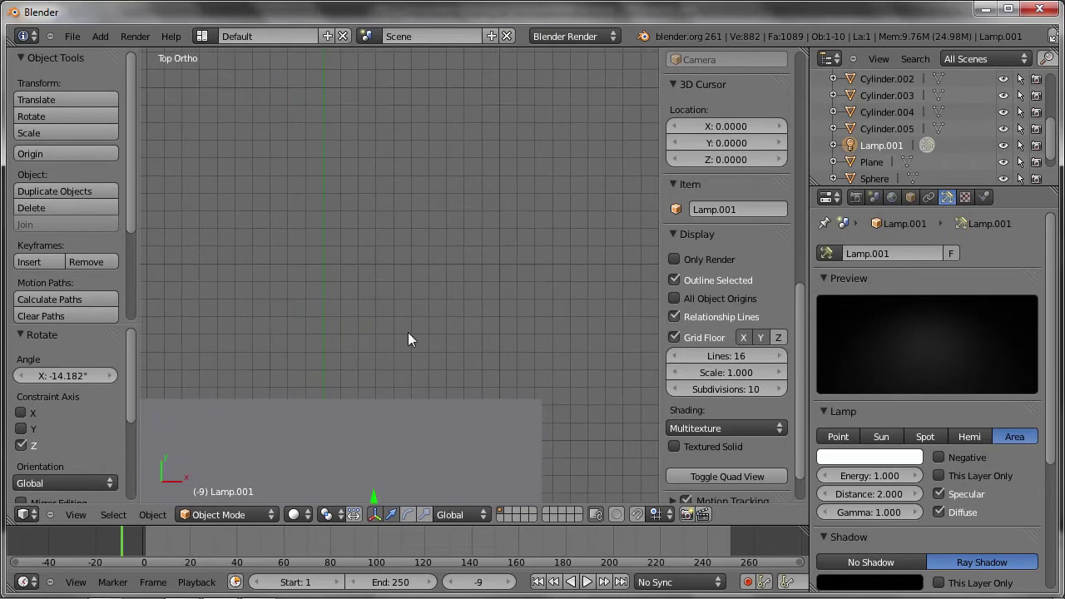
scroll(408, 332, down, 4)
shift+middle_drag(430, 336, 388, 252)
key(z)
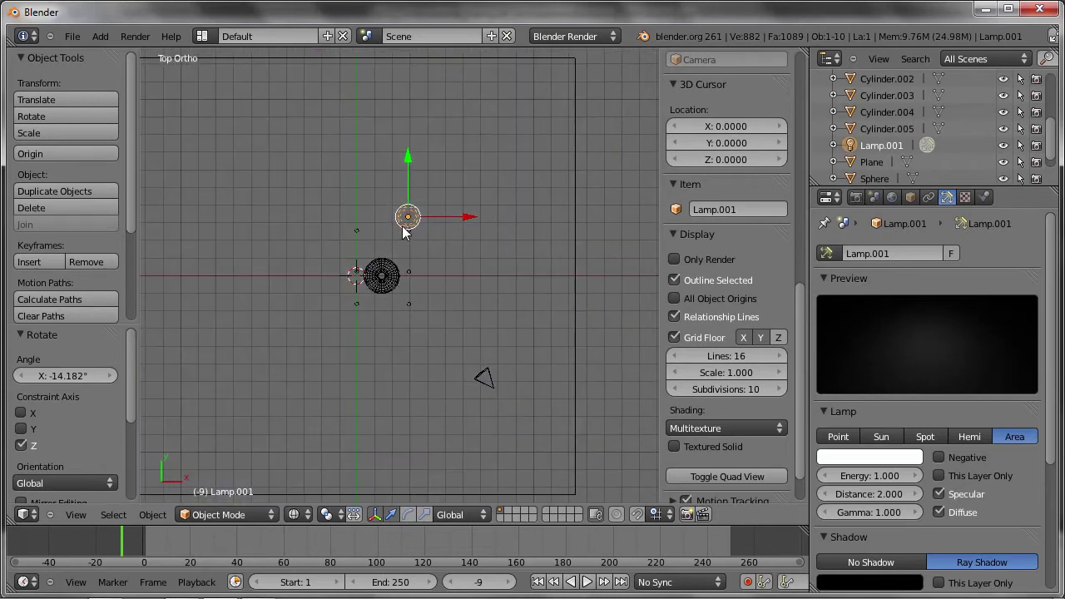
key(g)
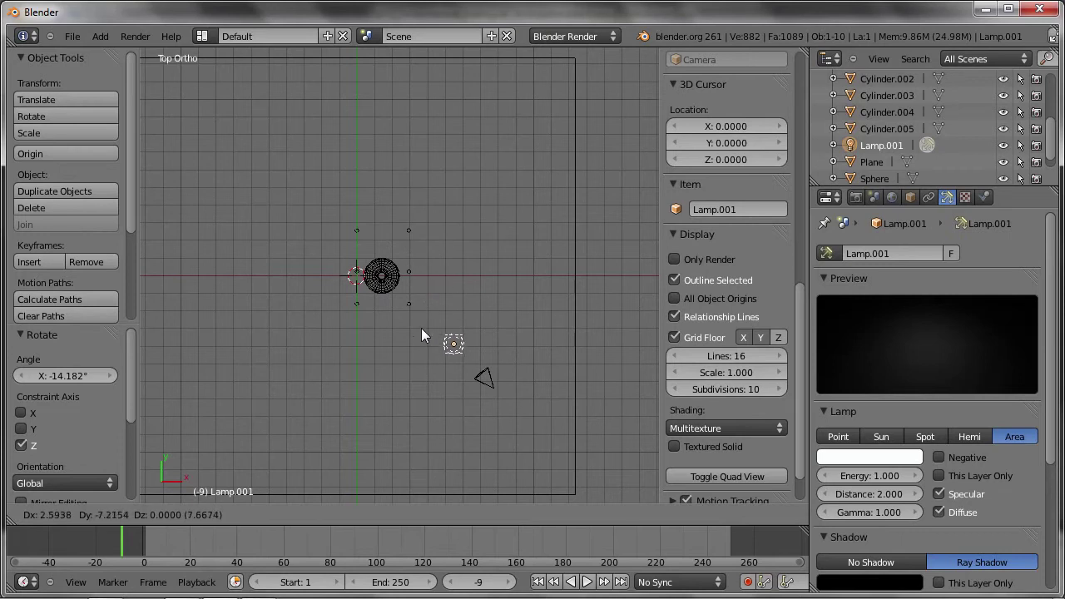
click(449, 336)
mouse_move(384, 339)
middle_down()
mouse_move(424, 236)
mouse_move(426, 159)
middle_up()
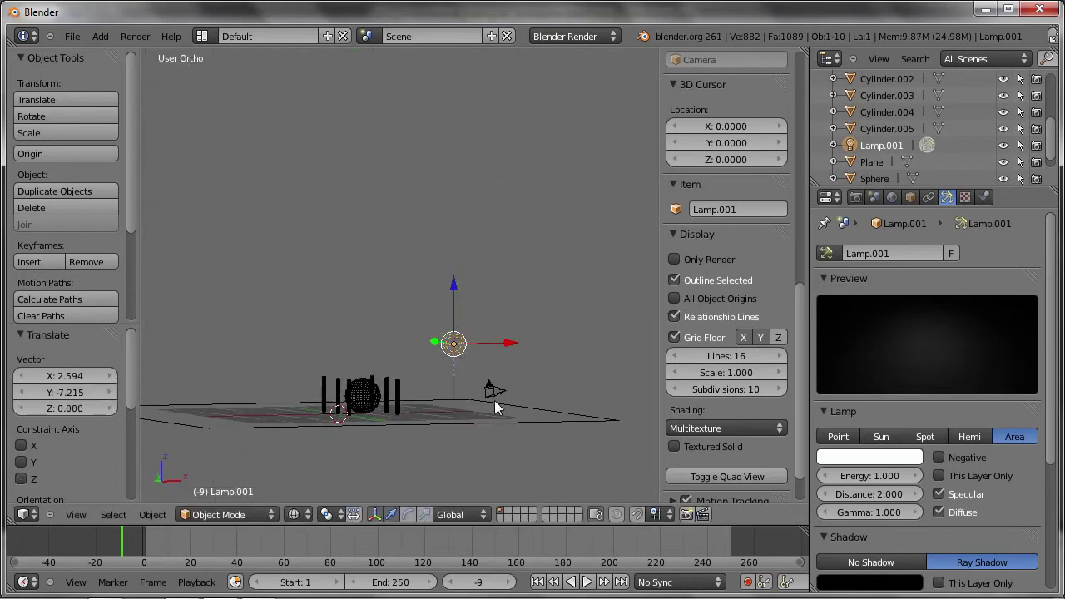
key(r)
click(408, 375)
mouse_move(502, 298)
middle_down()
mouse_move(429, 394)
mouse_move(482, 490)
mouse_move(484, 452)
middle_up()
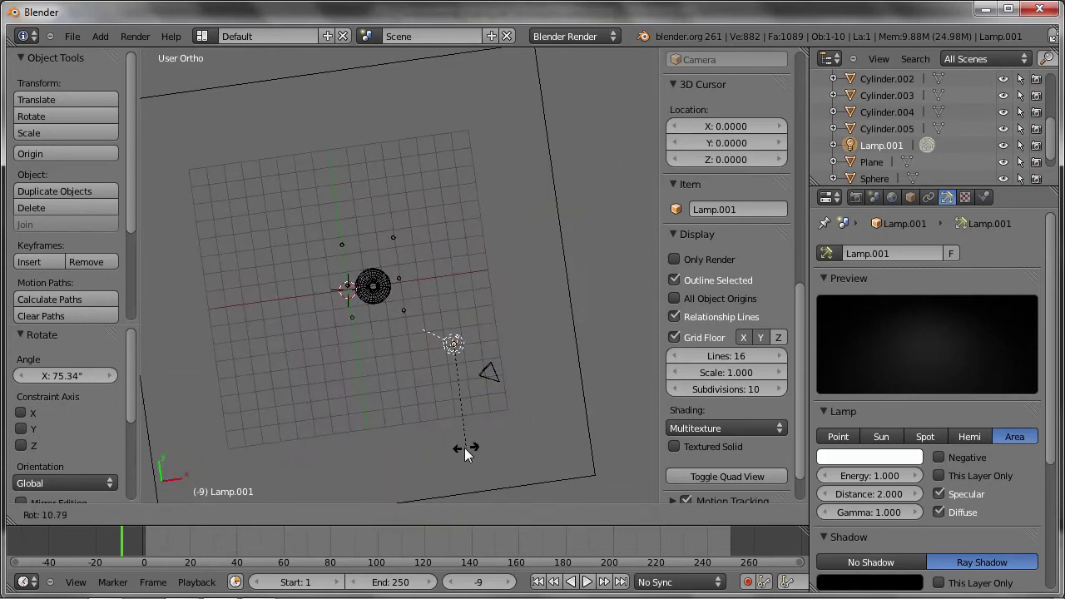
key(F12)
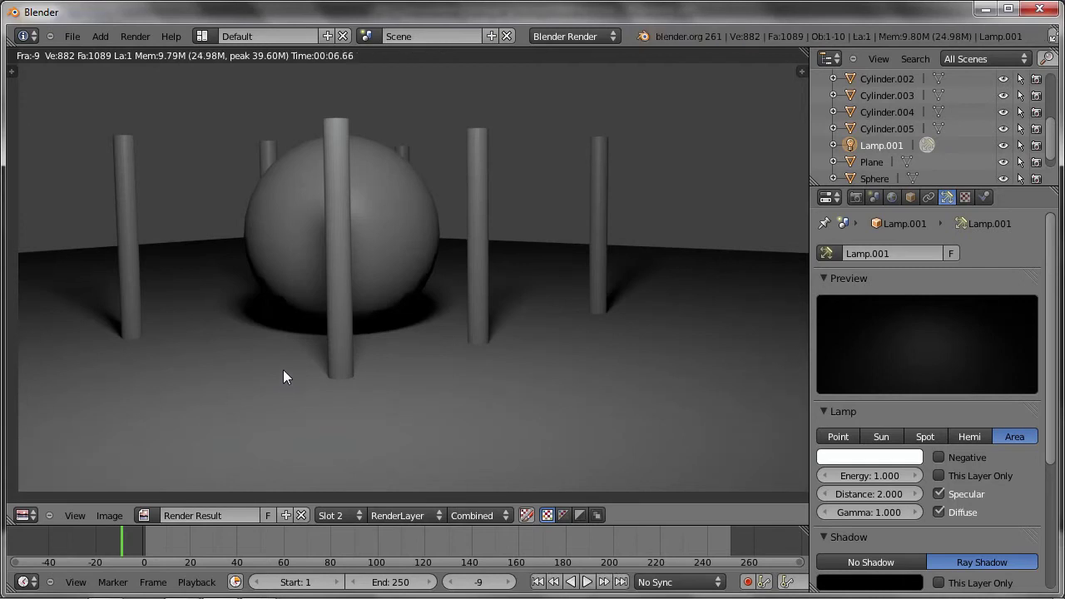
key(Escape)
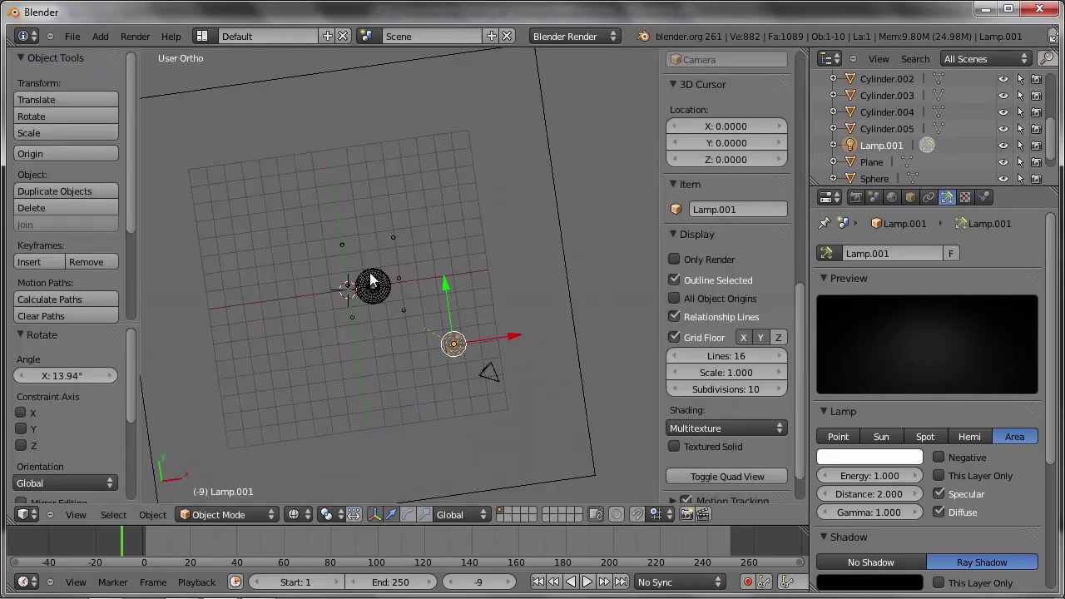
Step: Re-rotate the lamp to about -64.7° on X, lower it, and render again
key(KP_7)
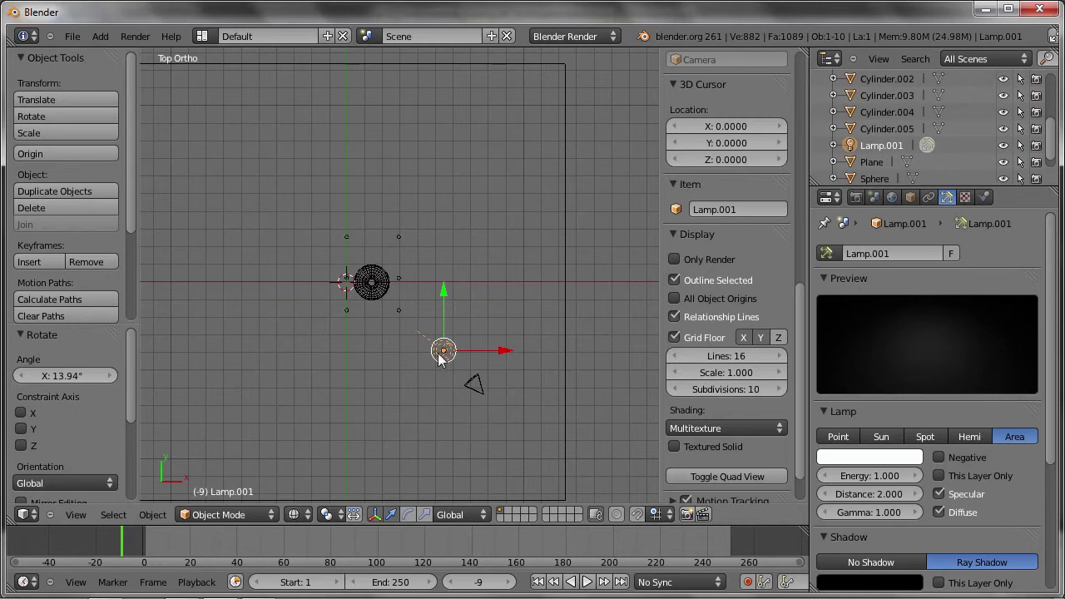
key(r)
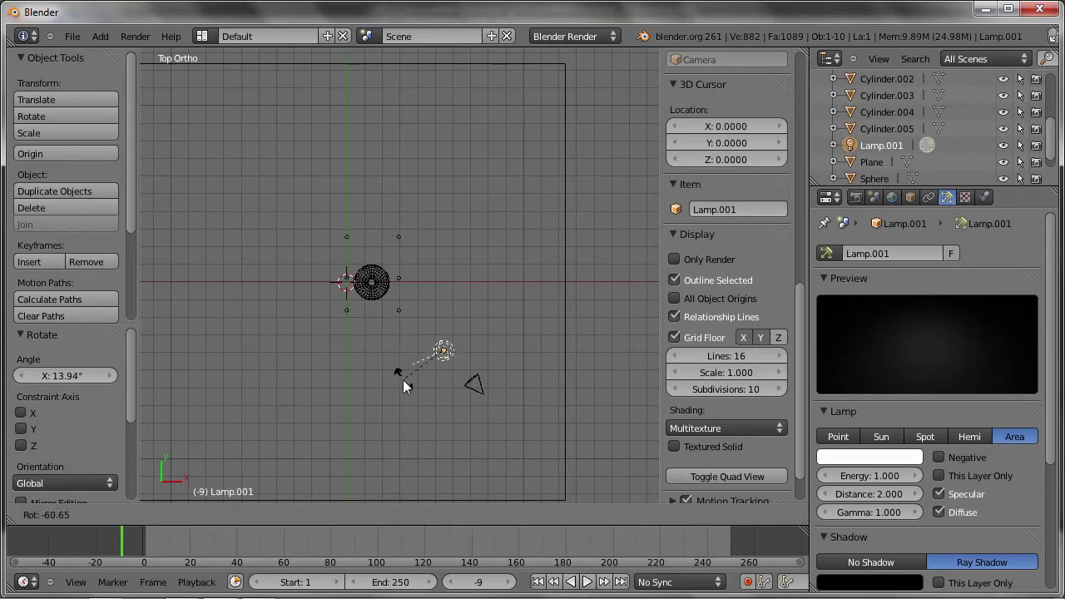
click(403, 381)
key(KP_2)
key(KP_2)
key(KP_2)
key(KP_1)
key(g)
click(433, 348)
key(F12)
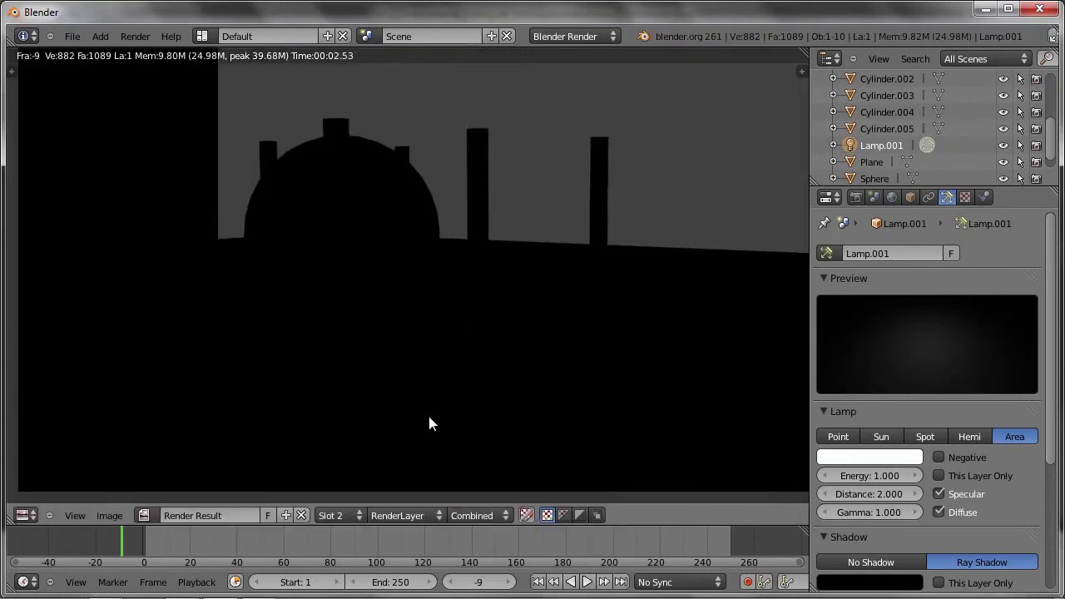
key(Escape)
Step: Raise the area lamp to Z 6.602 in front view and test-render it
middle_drag(488, 376, 444, 338)
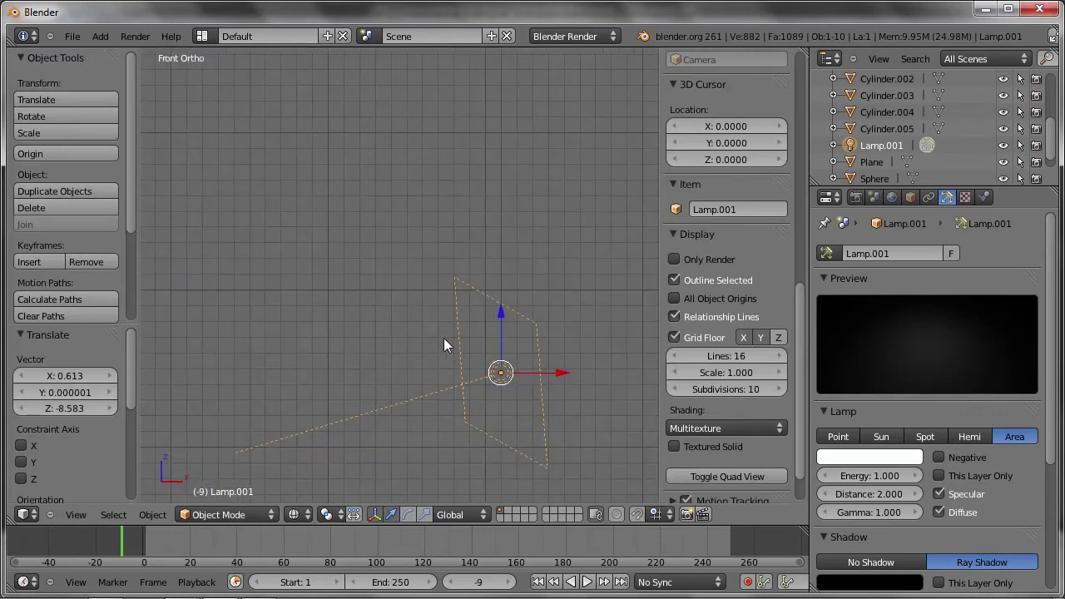
key(KP_1)
click(456, 294)
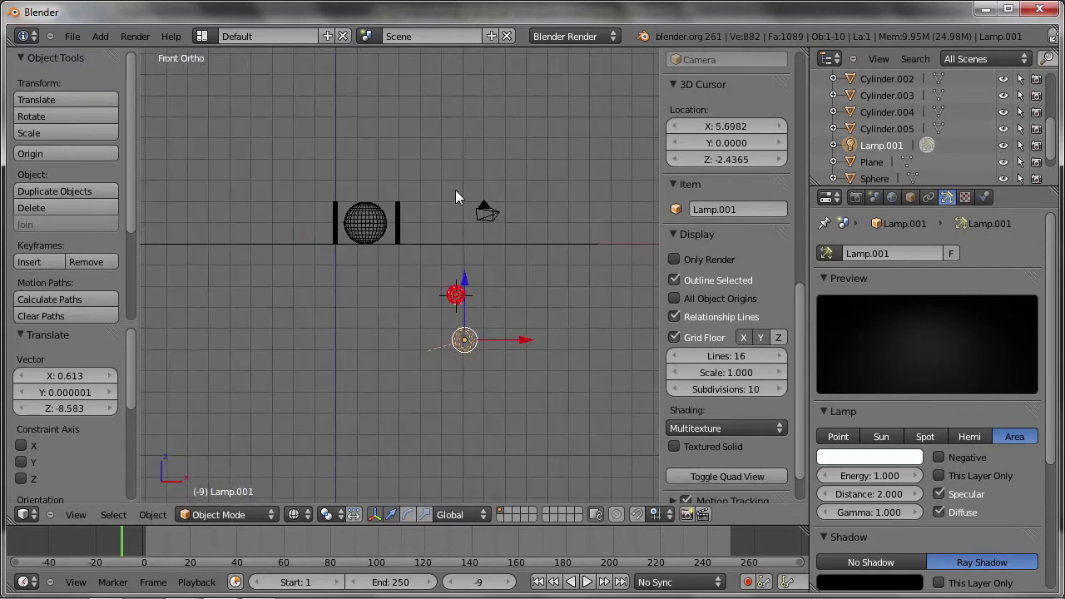
drag(469, 296, 454, 146)
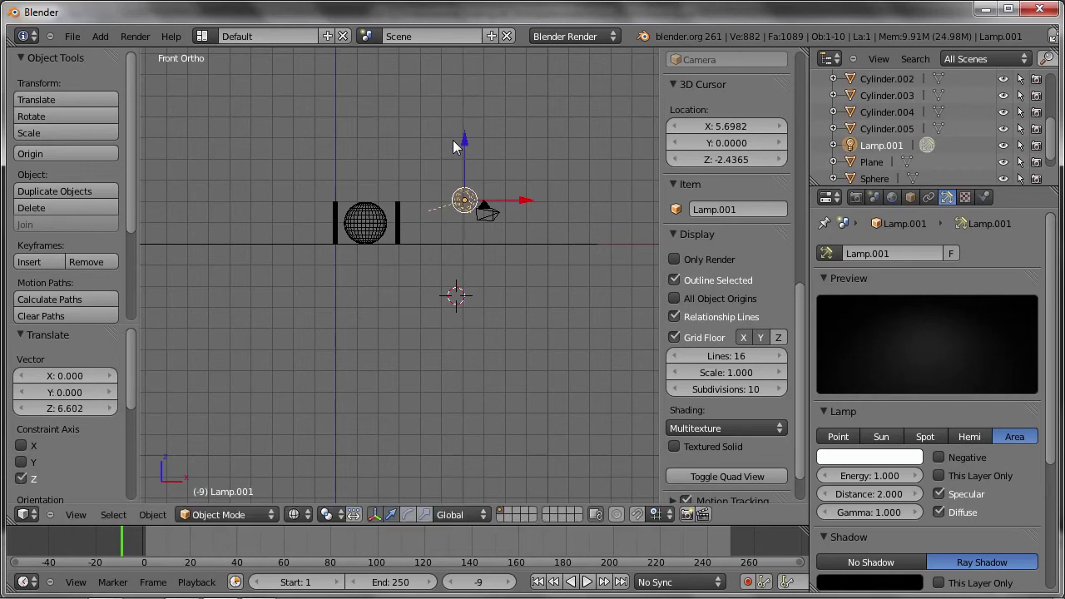
scroll(472, 208, up, 1)
scroll(479, 206, up, 3)
scroll(471, 200, down, 3)
key(F12)
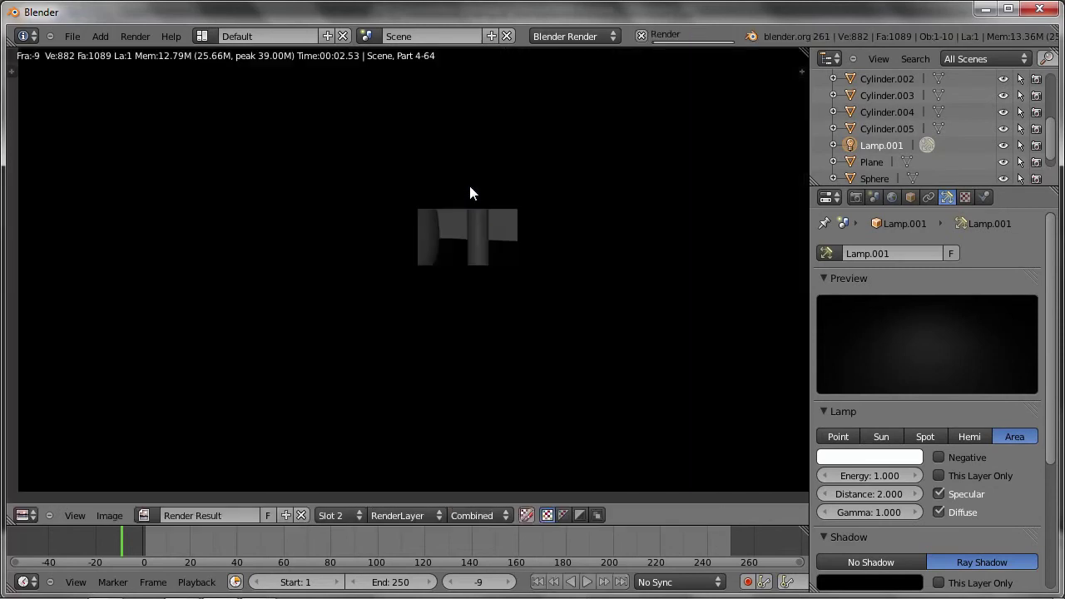
key(Escape)
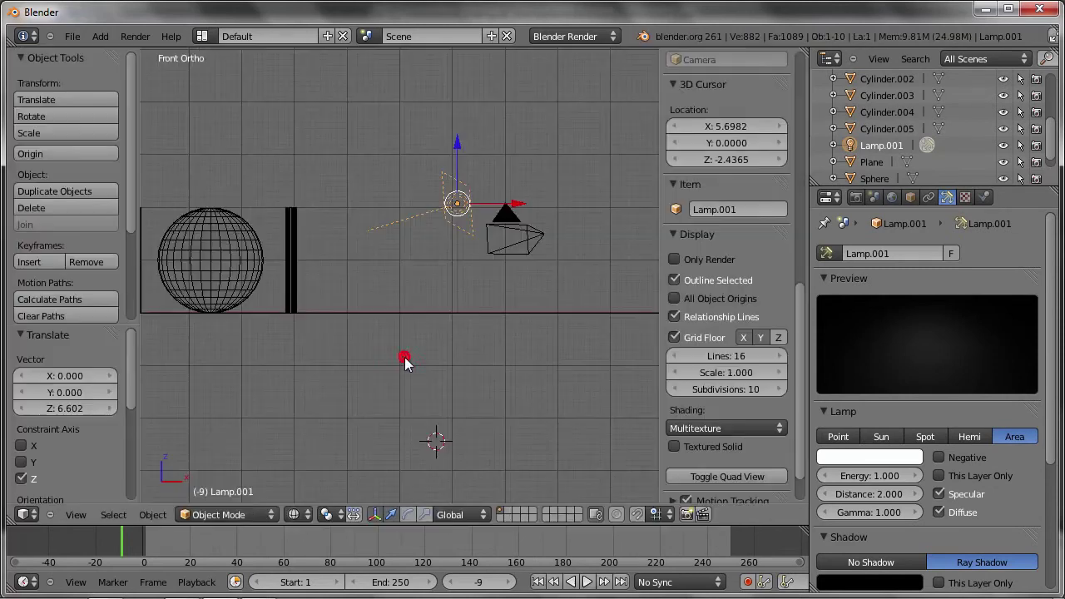
Step: Move the lamp 5.1 along Y in top view, adjust it, and render again
key(KP_7)
scroll(425, 480, down, 2)
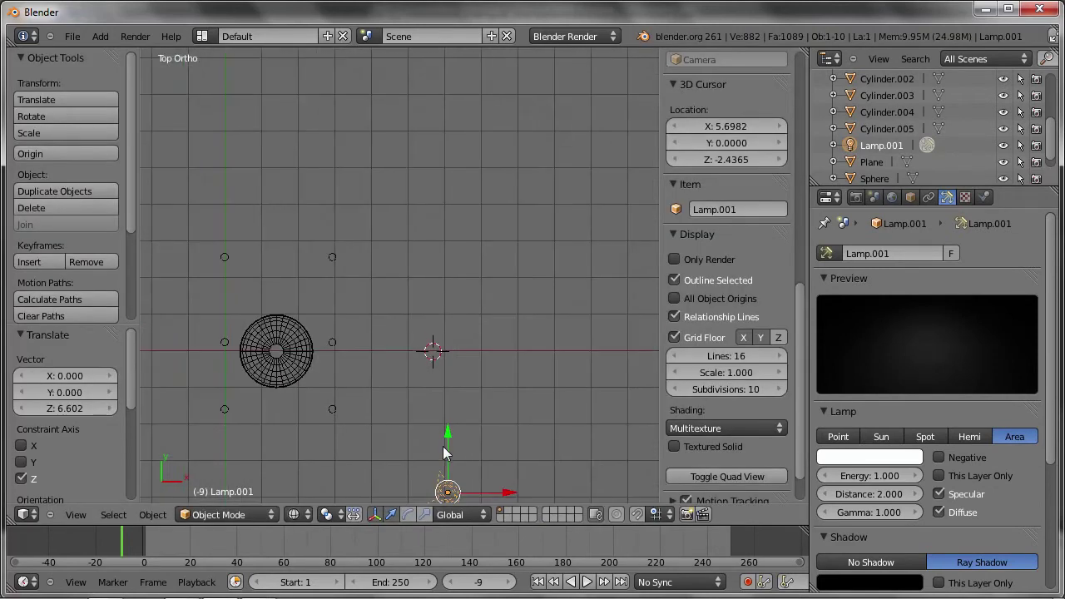
key(g)
key(y)
click(408, 256)
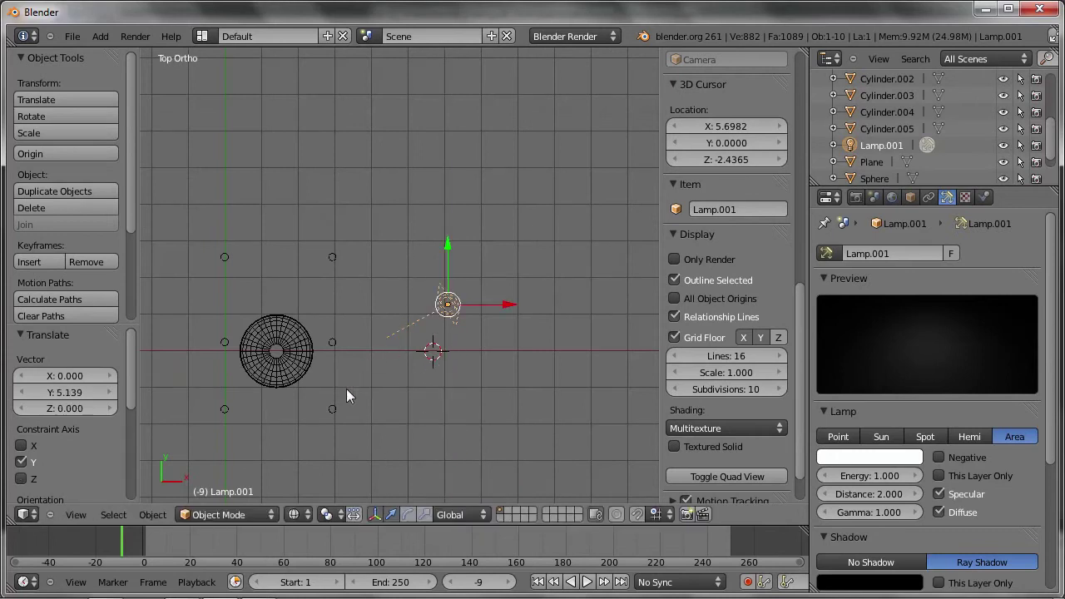
shift+middle_drag(347, 389, 356, 336)
key(g)
click(384, 359)
key(F12)
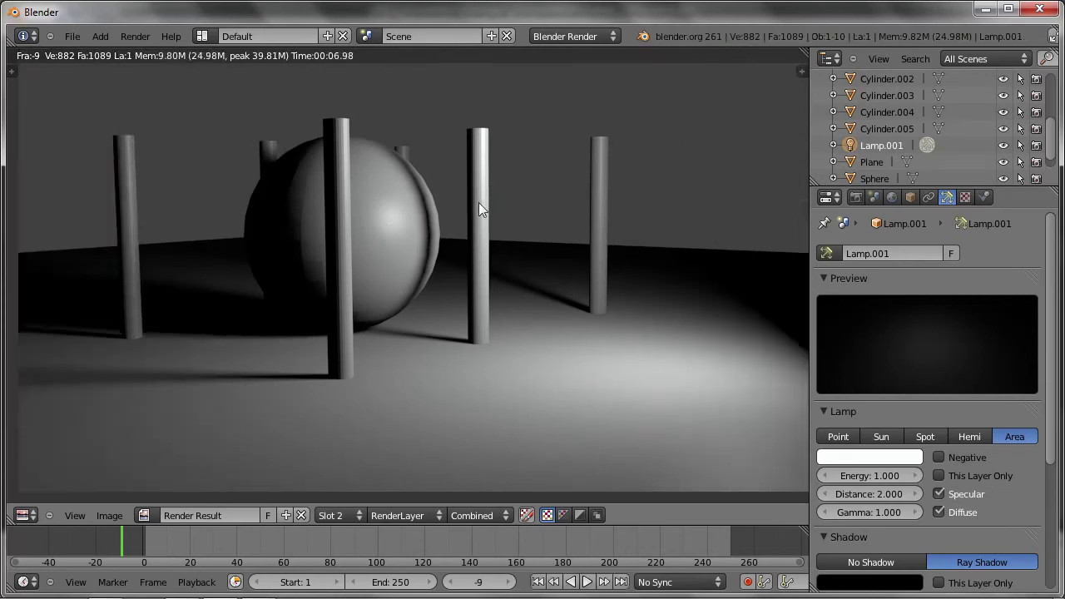
Step: Nudge the area lamp closer to the sphere in top and camera views, then render
key(Escape)
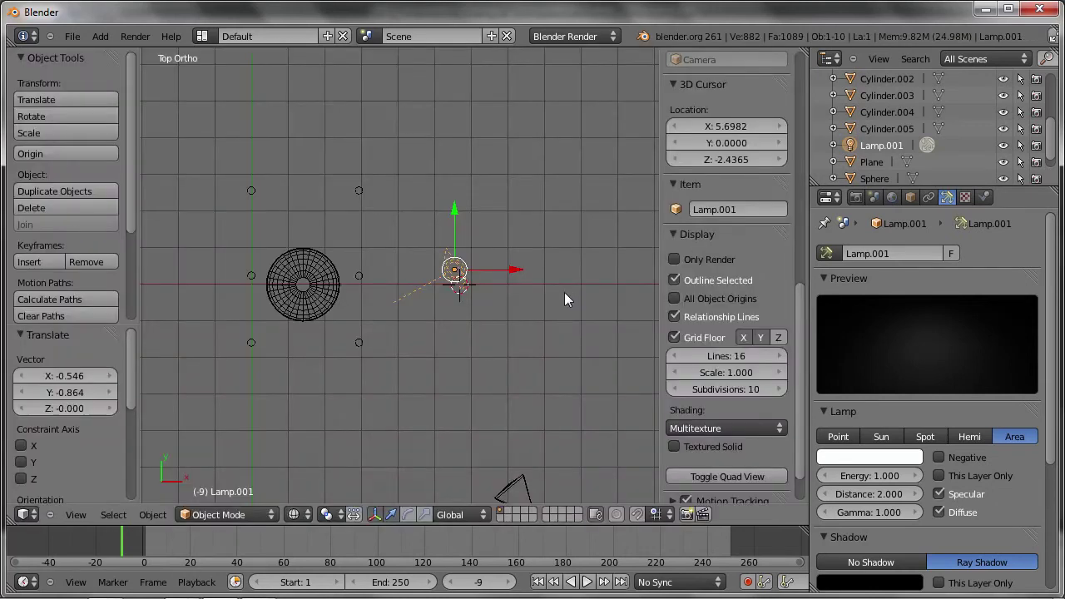
key(g)
click(413, 287)
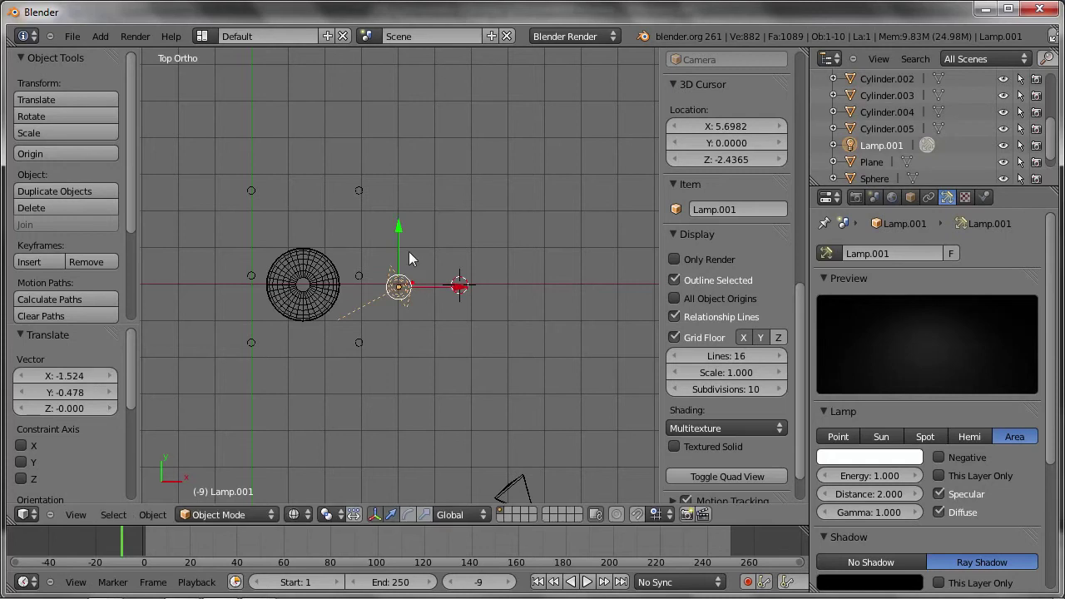
middle_drag(409, 251, 410, 248)
key(KP_0)
key(g)
click(442, 268)
key(F12)
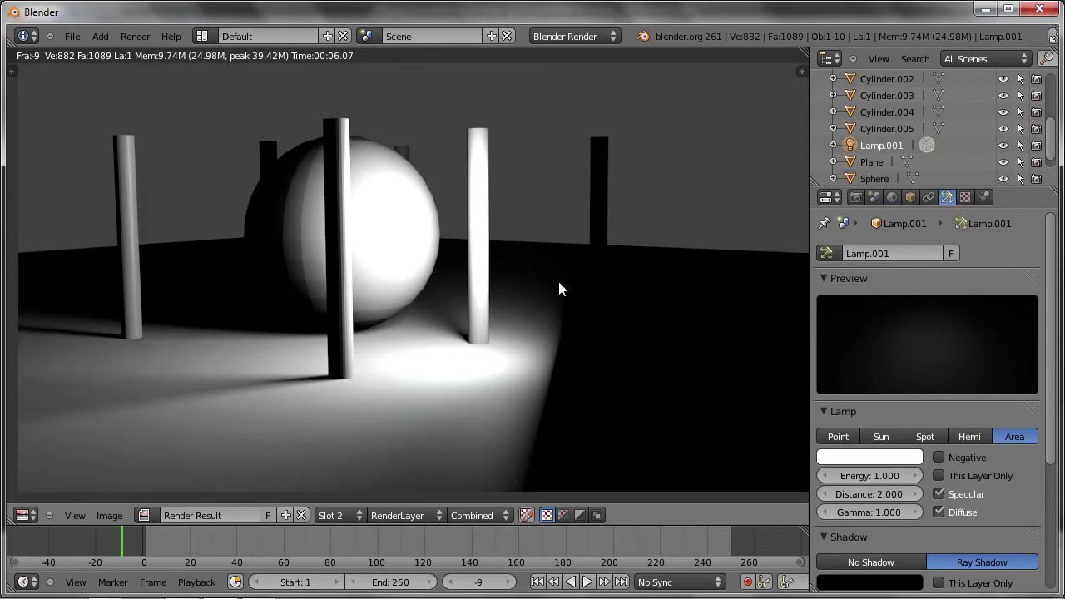
key(Escape)
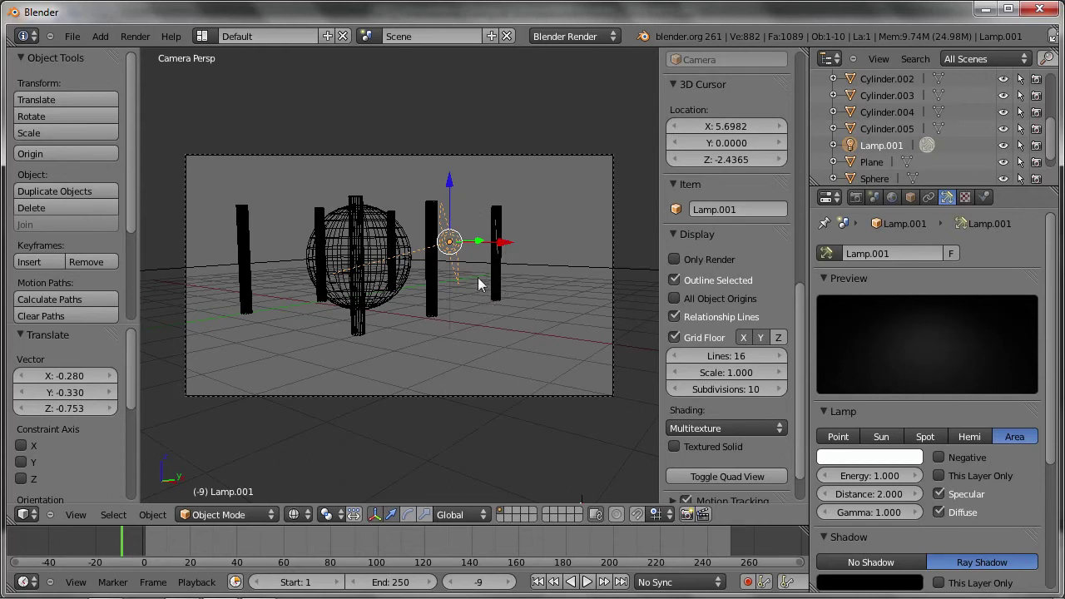
Step: Set the area lamp's Size to 5
mouse_move(454, 262)
middle_down()
mouse_move(481, 304)
mouse_move(470, 392)
mouse_move(325, 285)
mouse_move(502, 344)
mouse_move(419, 314)
mouse_move(418, 297)
middle_up()
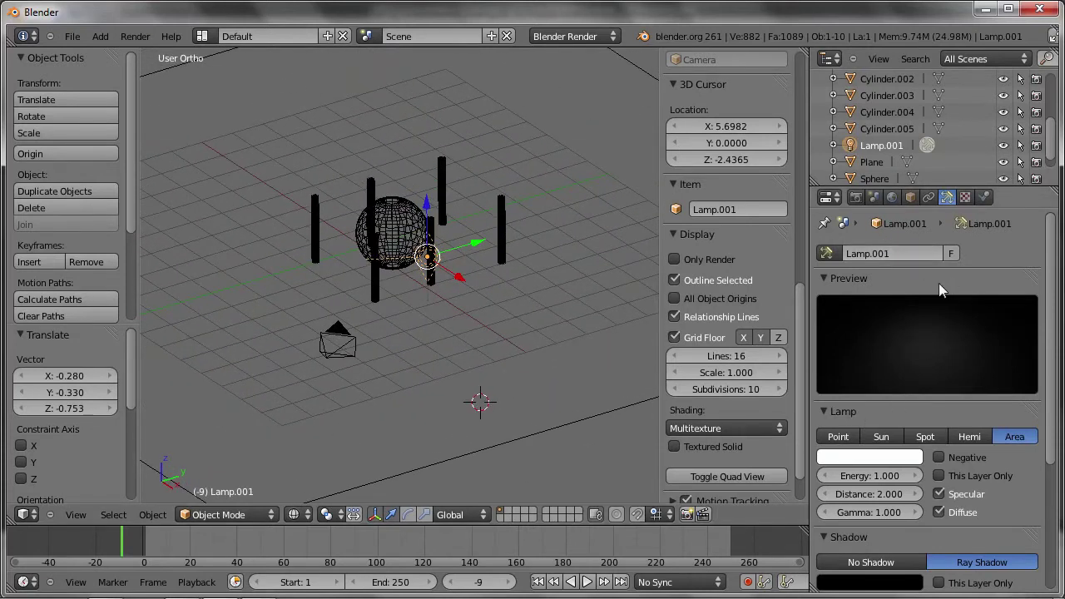
scroll(918, 311, down, 3)
scroll(919, 311, down, 2)
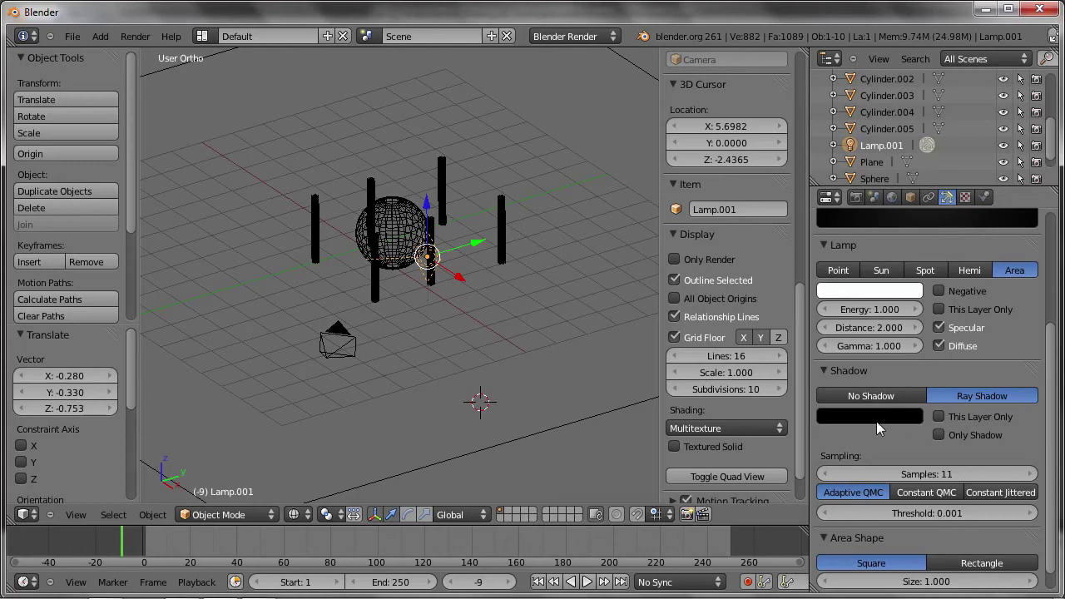
scroll(879, 438, down, 1)
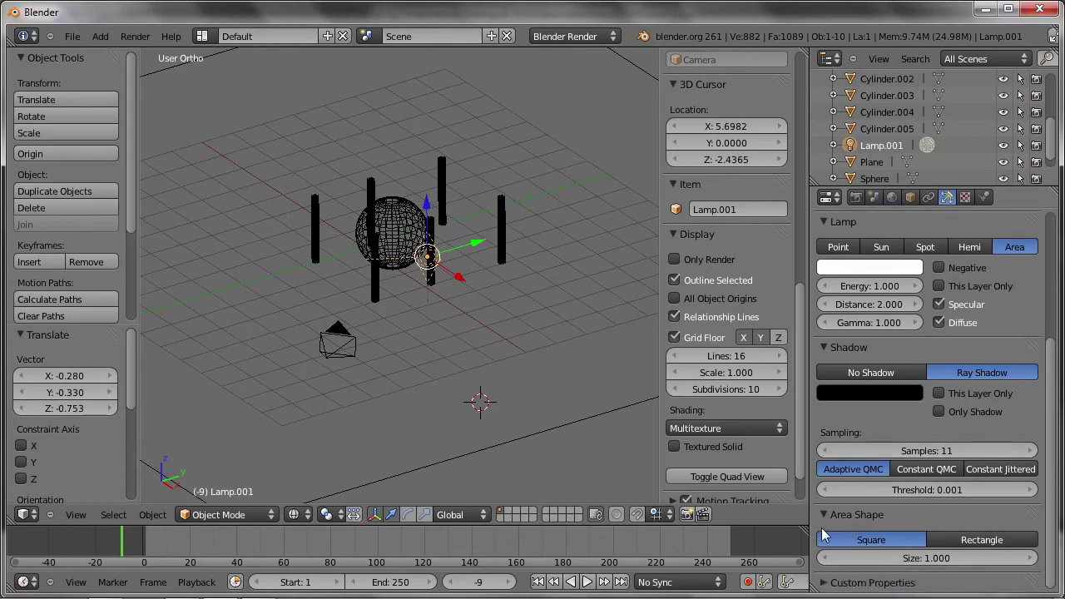
click(925, 556)
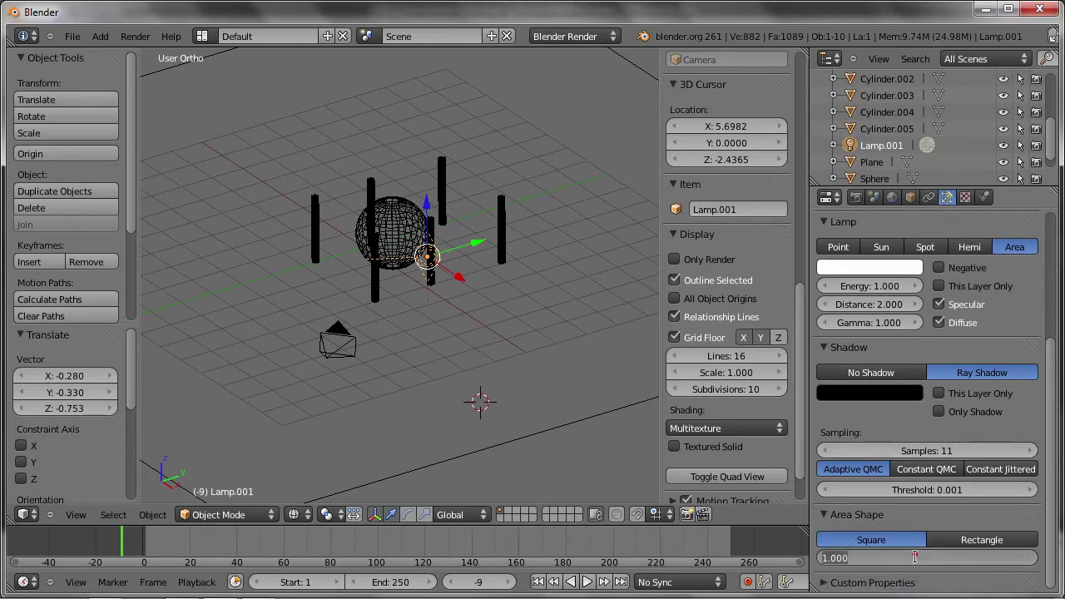
text(5)
key(Return)
Step: Lift the lamp, tilt it toward the scene, and test-render
mouse_move(517, 362)
middle_down()
mouse_move(492, 309)
mouse_move(513, 362)
mouse_move(476, 331)
middle_up()
key(g)
click(488, 305)
key(r)
key(r)
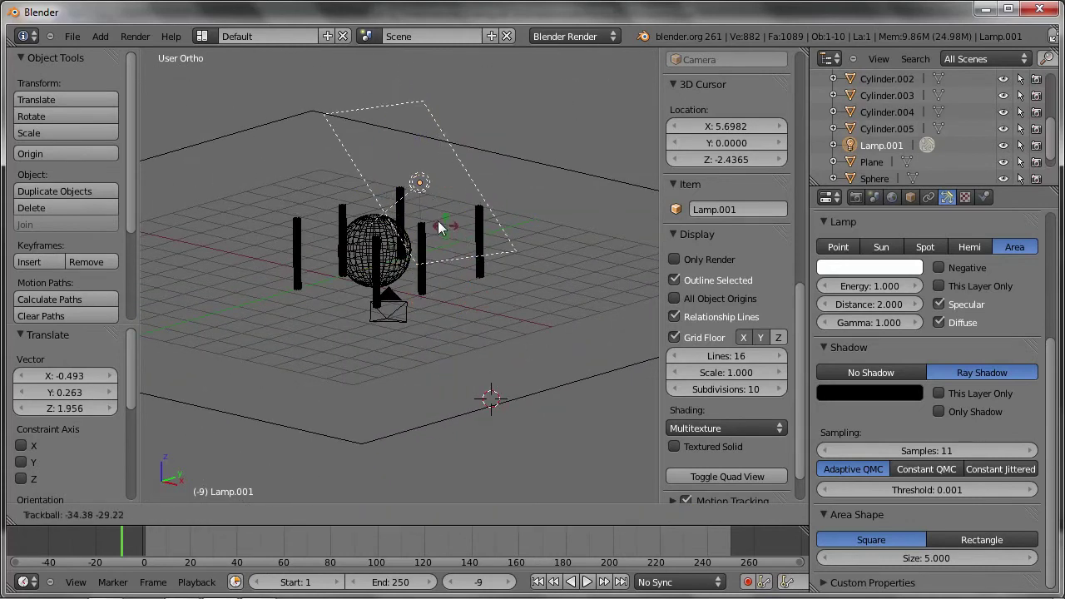
click(431, 221)
key(F12)
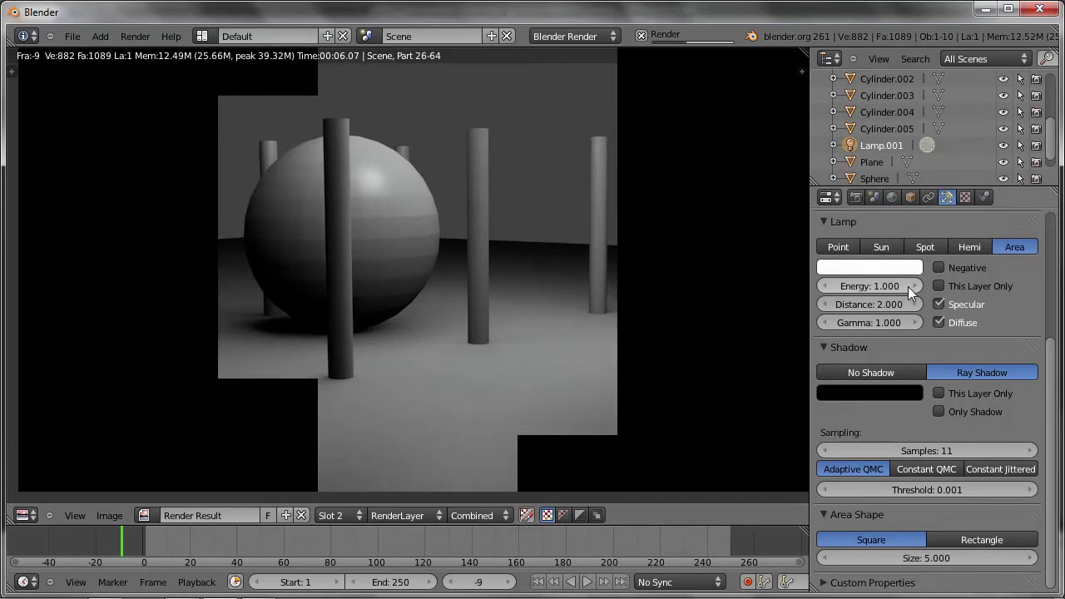
click(406, 169)
key(Escape)
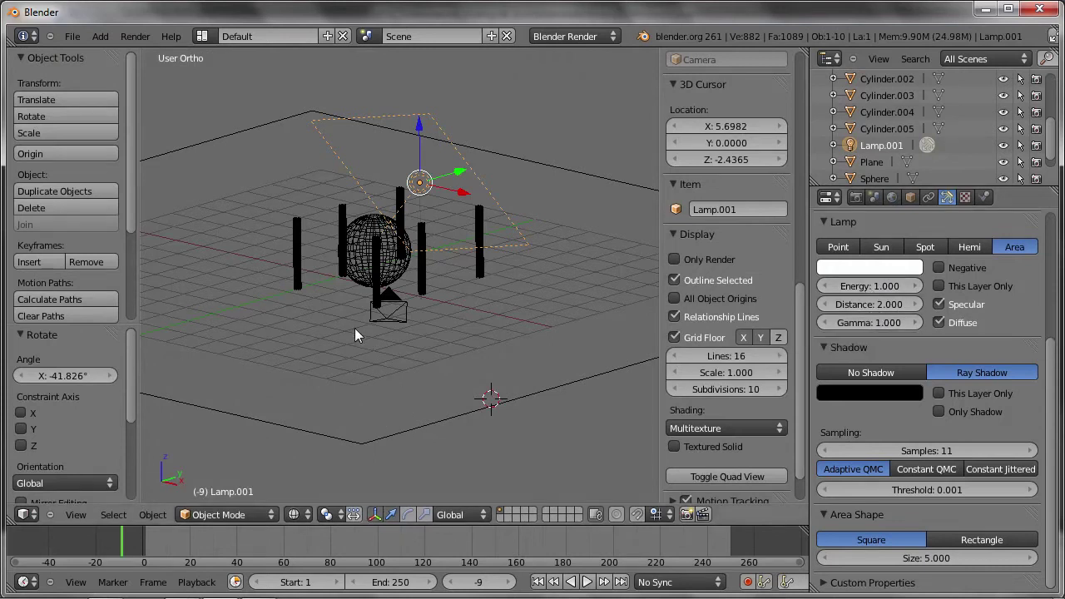
Step: Increase the area lamp Size to 10 and render again
middle_drag(354, 328, 391, 331)
click(901, 559)
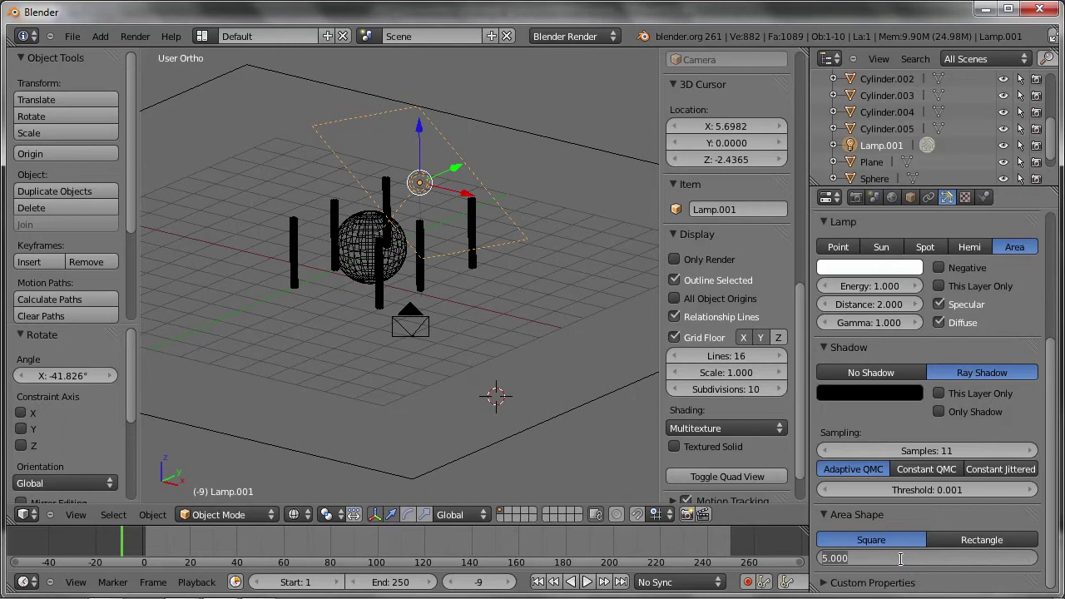
text(10)
key(Return)
key(F12)
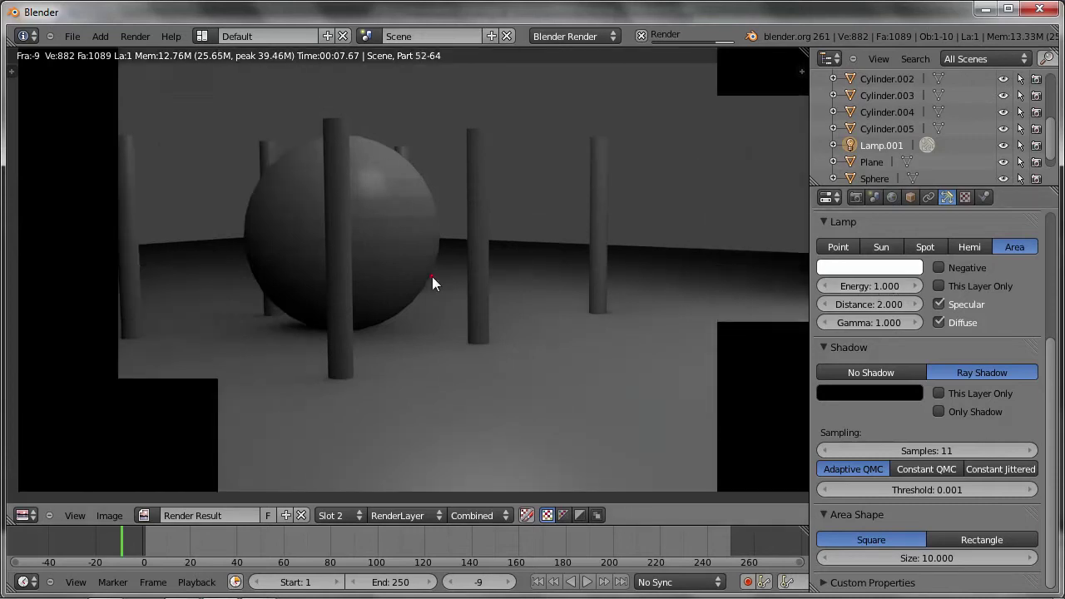
key(Escape)
Step: Reduce the area lamp Size to 0.1
mouse_move(400, 104)
middle_down()
mouse_move(393, 155)
mouse_move(420, 183)
middle_up()
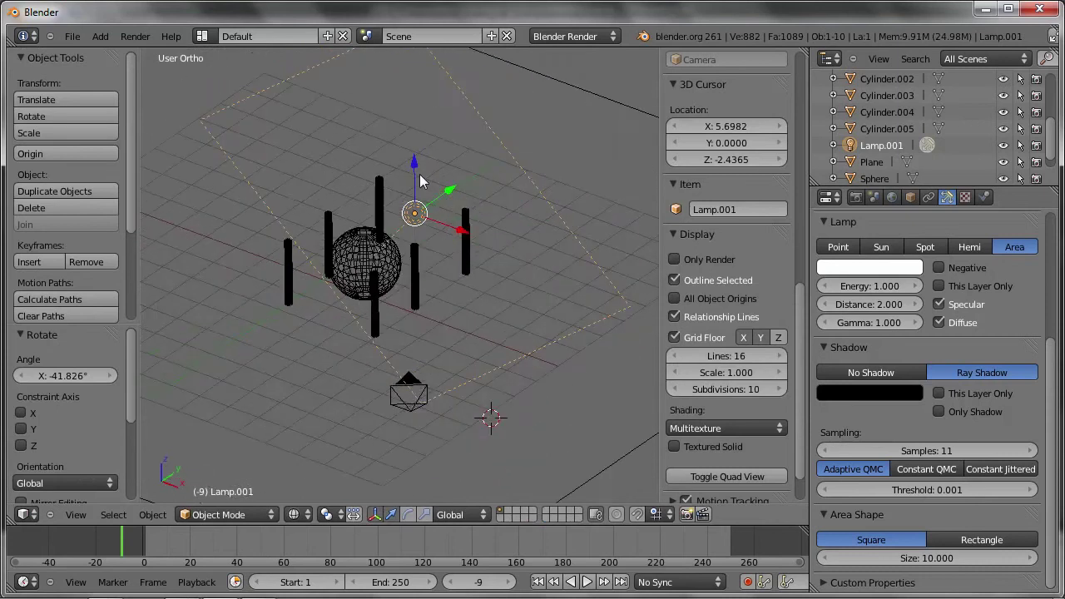
click(924, 558)
key(BackSpace)
text(0.1)
key(Return)
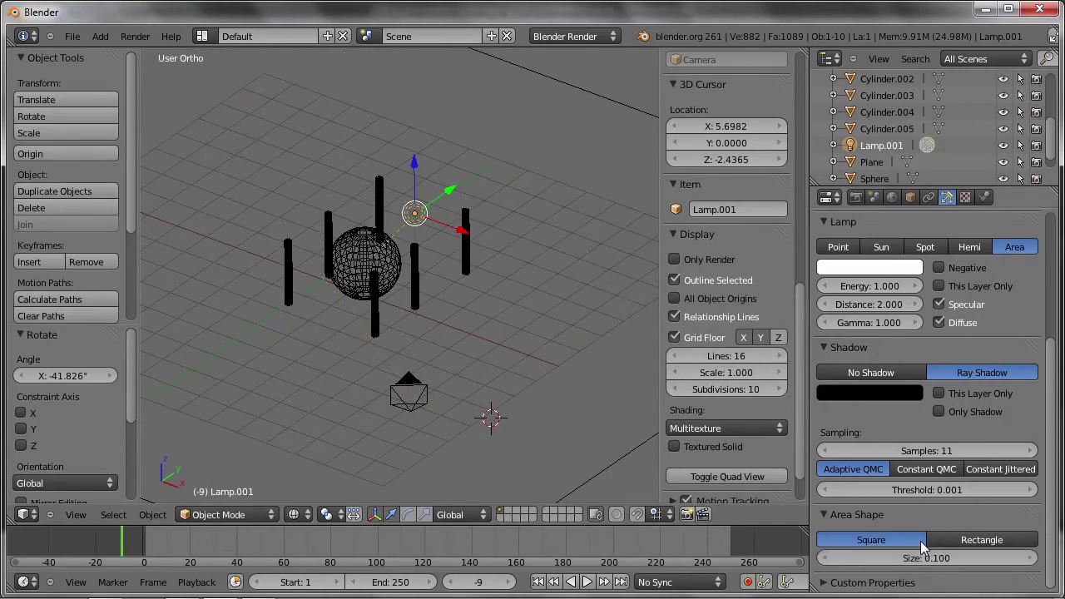
click(463, 379)
Step: Render at lamp size 0.1, then set size 0.01 and render again
key(F12)
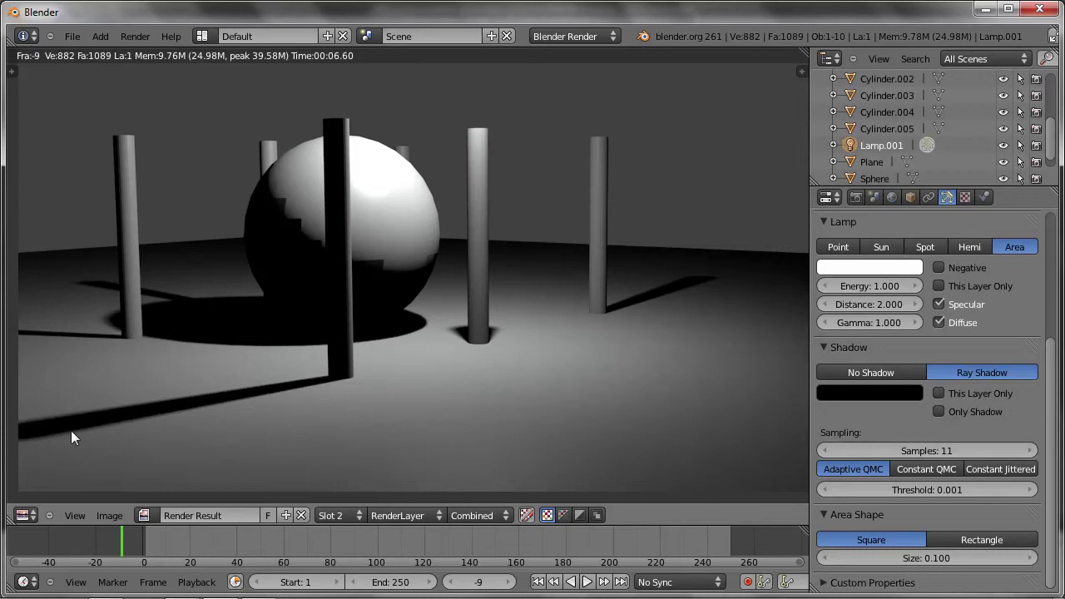
click(931, 554)
key(BackSpace)
key(Return)
key(F12)
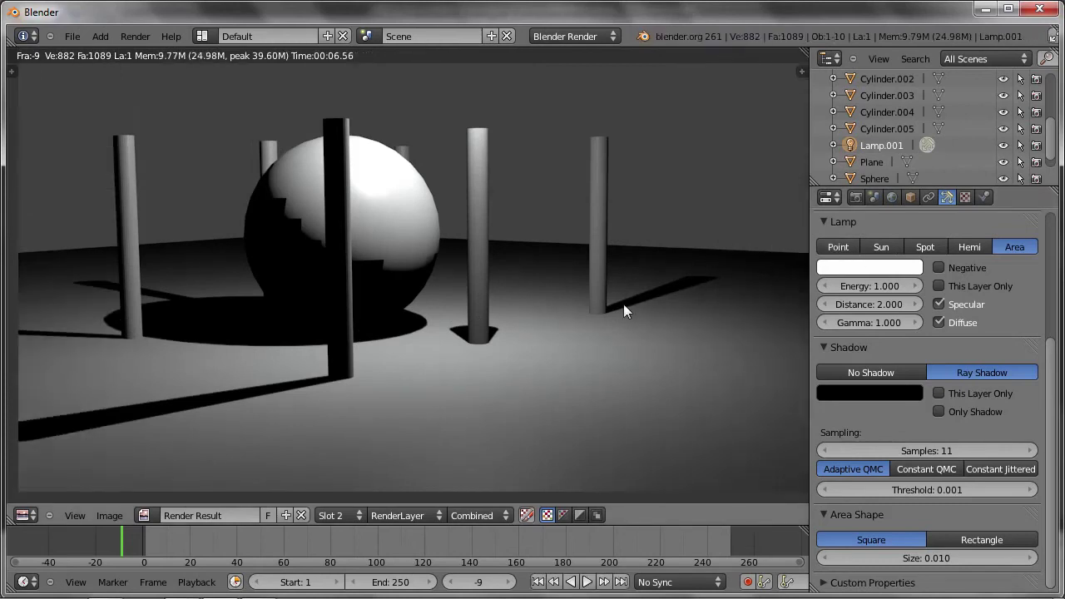
key(Escape)
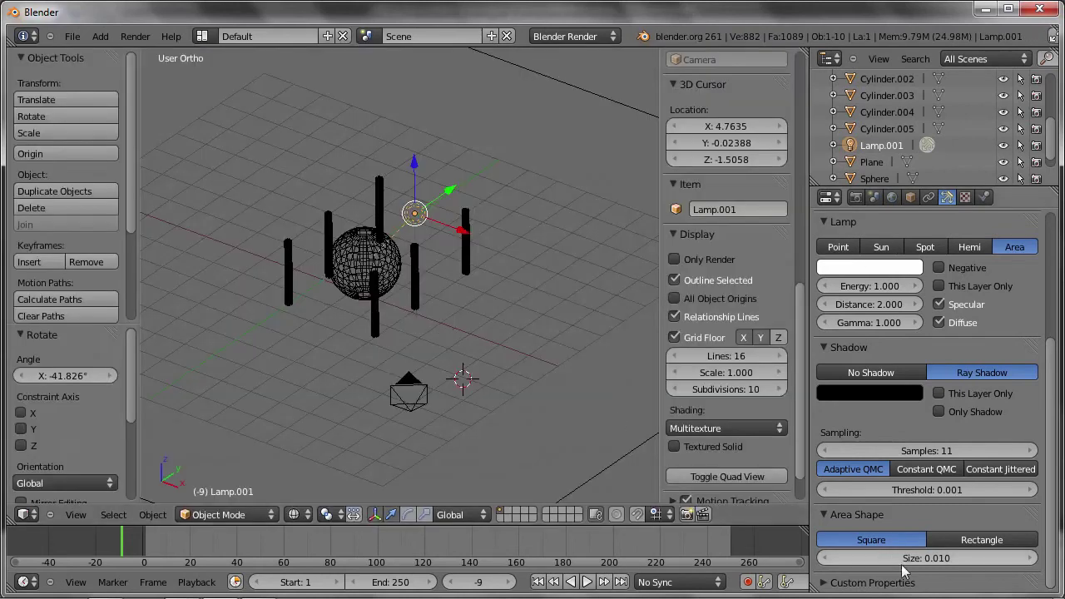
Step: Set the area lamp Size to 4 and render the softer shadows
click(899, 558)
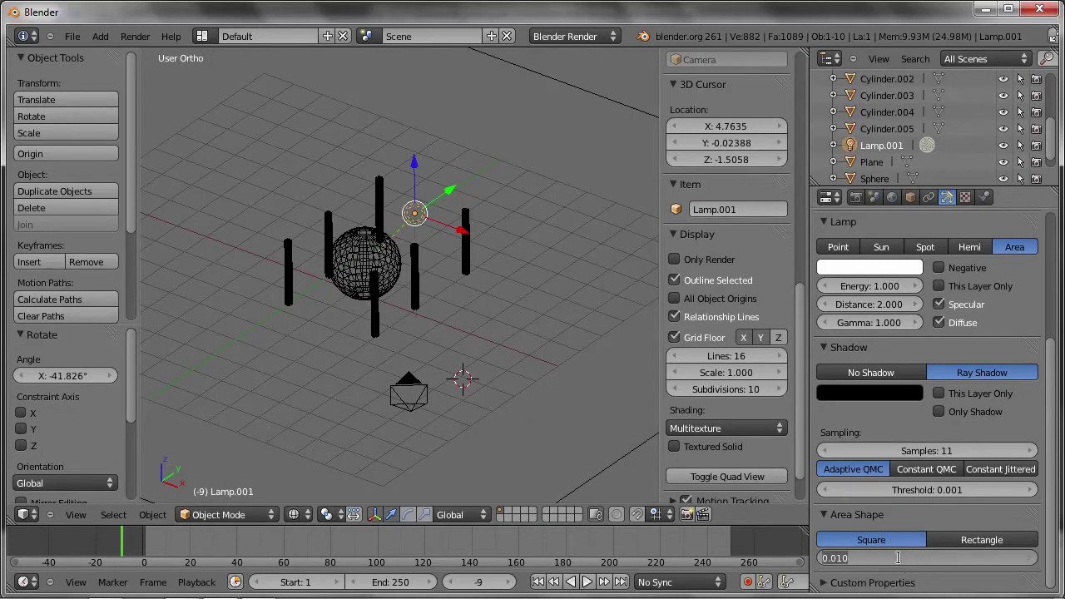
text(4)
key(Return)
key(F12)
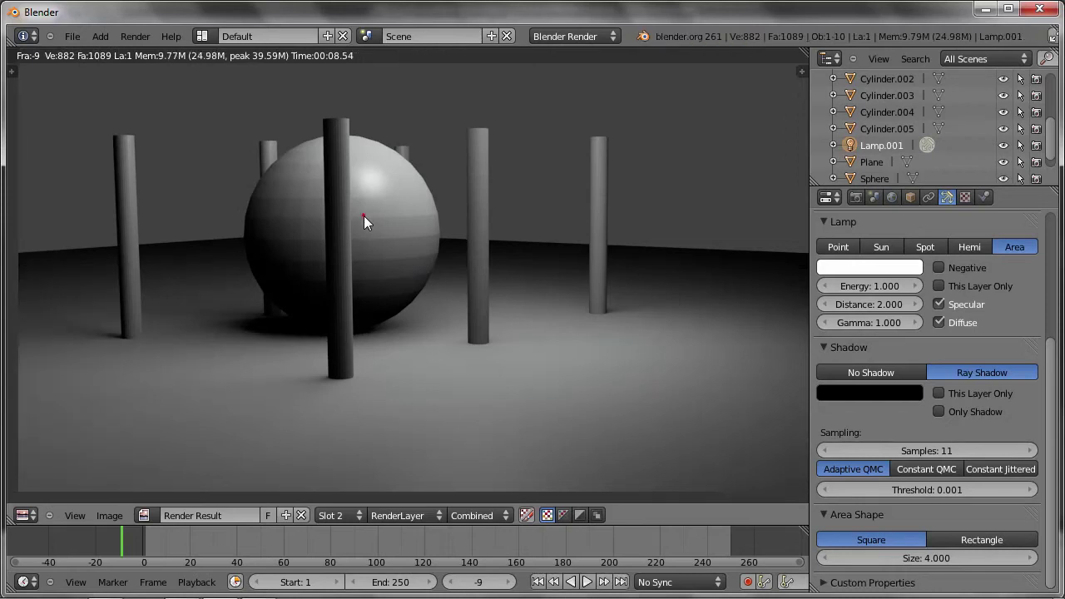
Step: Select the sphere, frame it in solid shading, and test-render its surface
key(Escape)
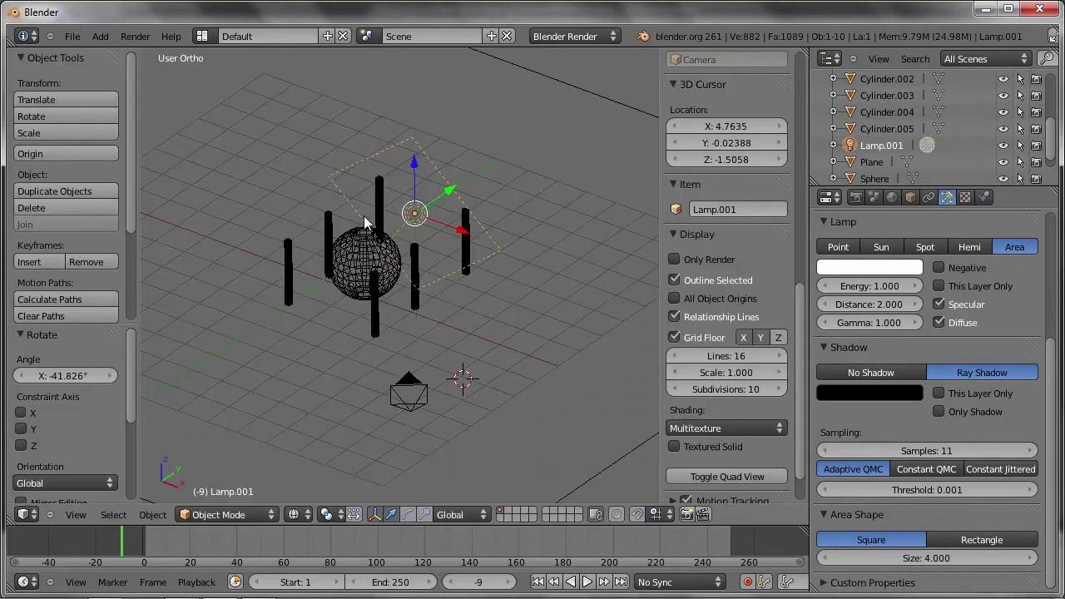
right_click(348, 285)
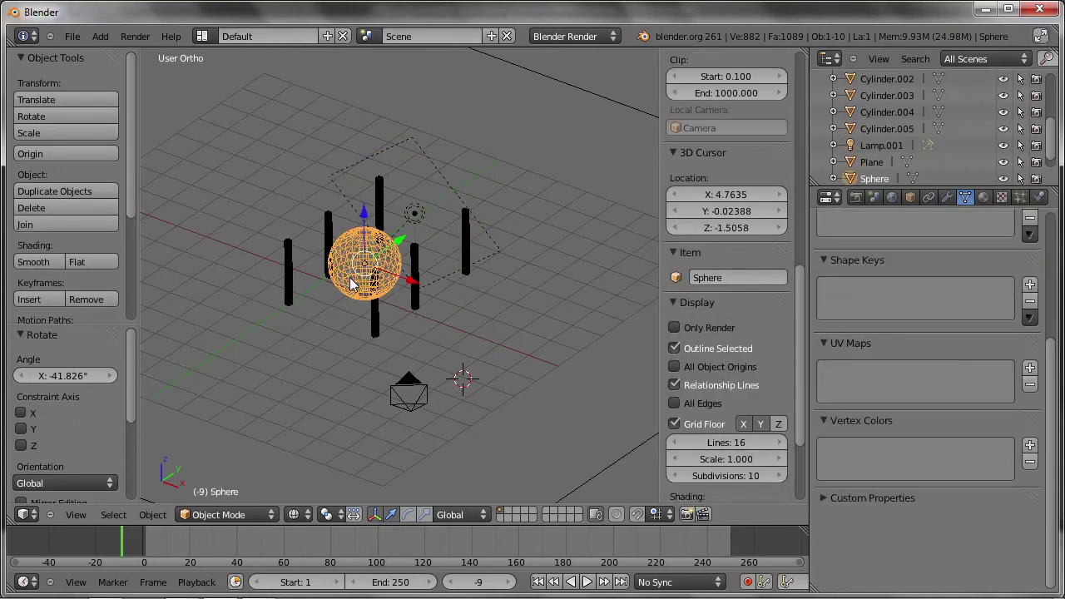
key(z)
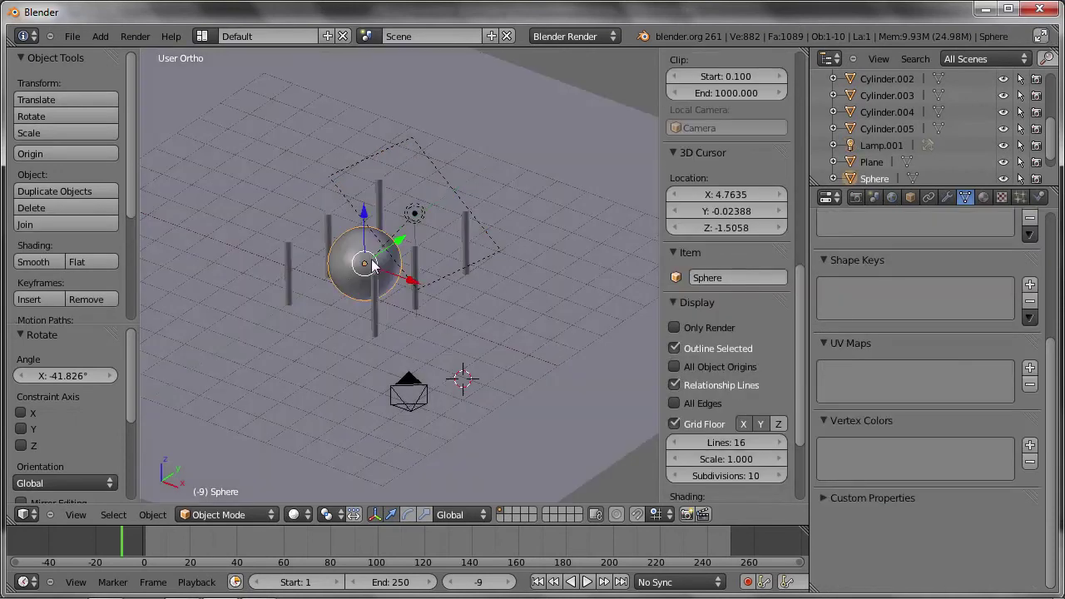
key(KP_Decimal)
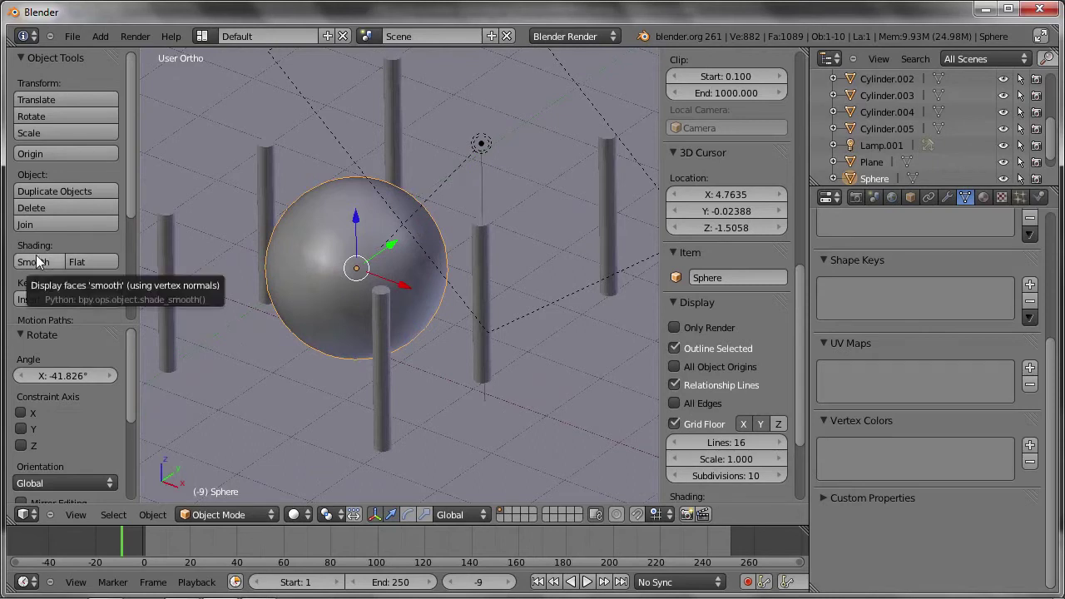
middle_drag(248, 278, 160, 252)
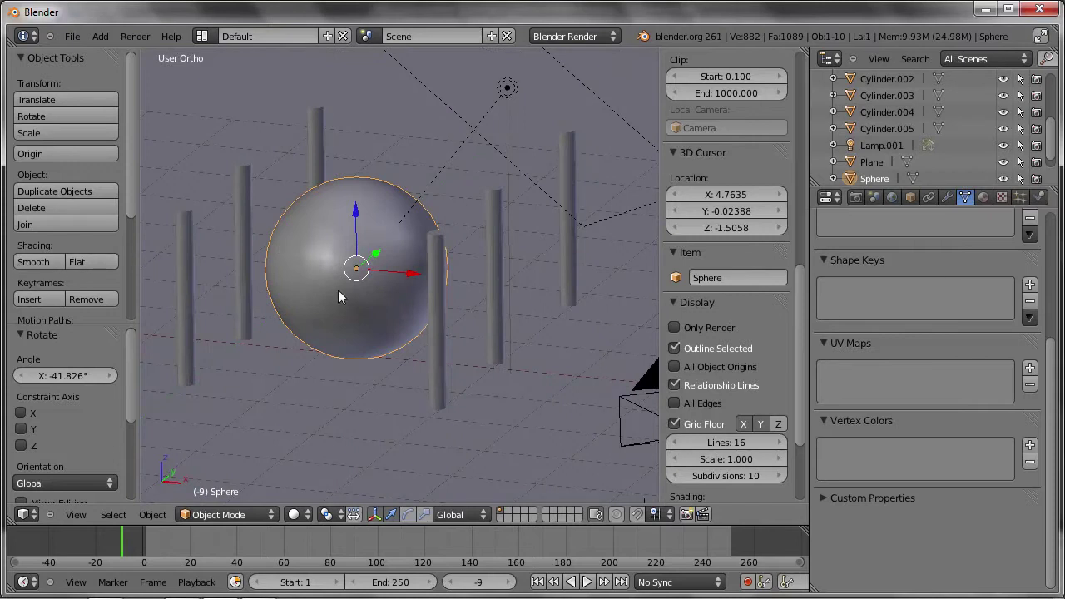
key(F12)
key(Escape)
Step: Add a Subdivision Surface modifier to the sphere
click(946, 197)
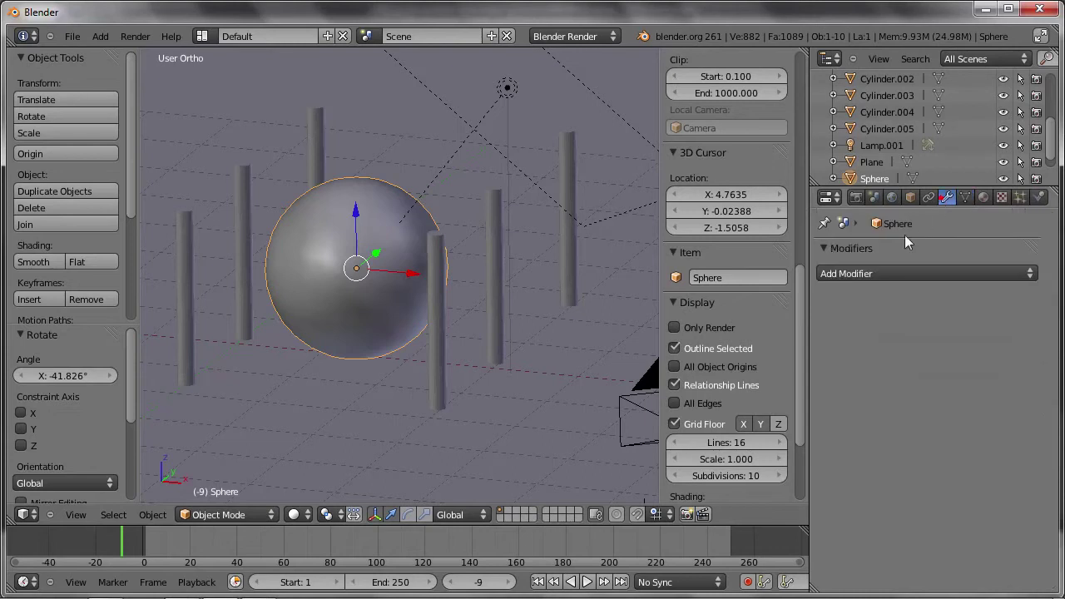
click(884, 272)
click(702, 507)
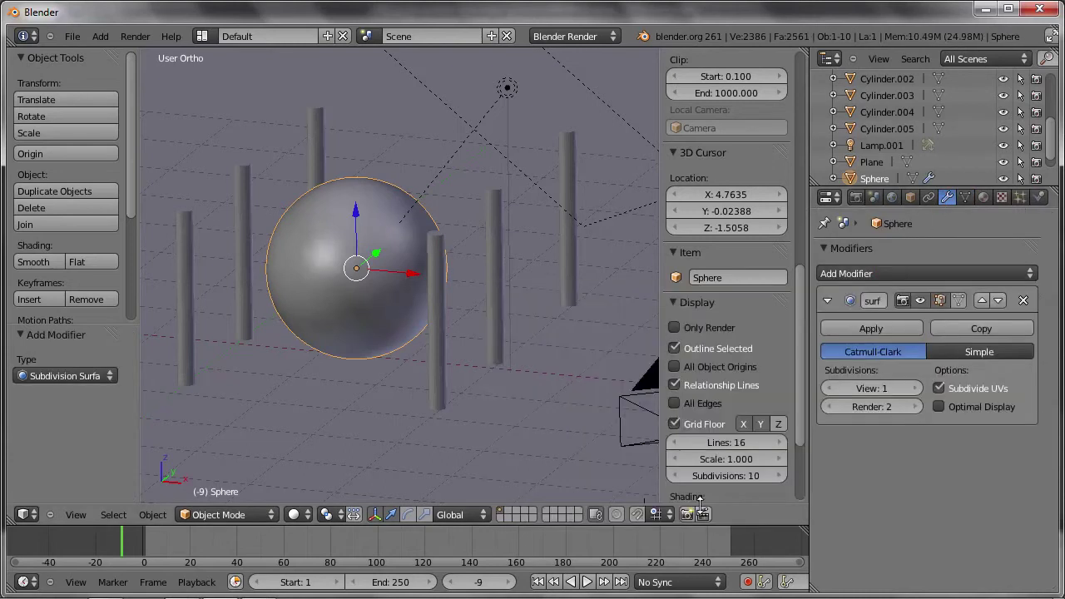
Step: Render the sphere smoothed by its Subdivision Surface modifier
key(F12)
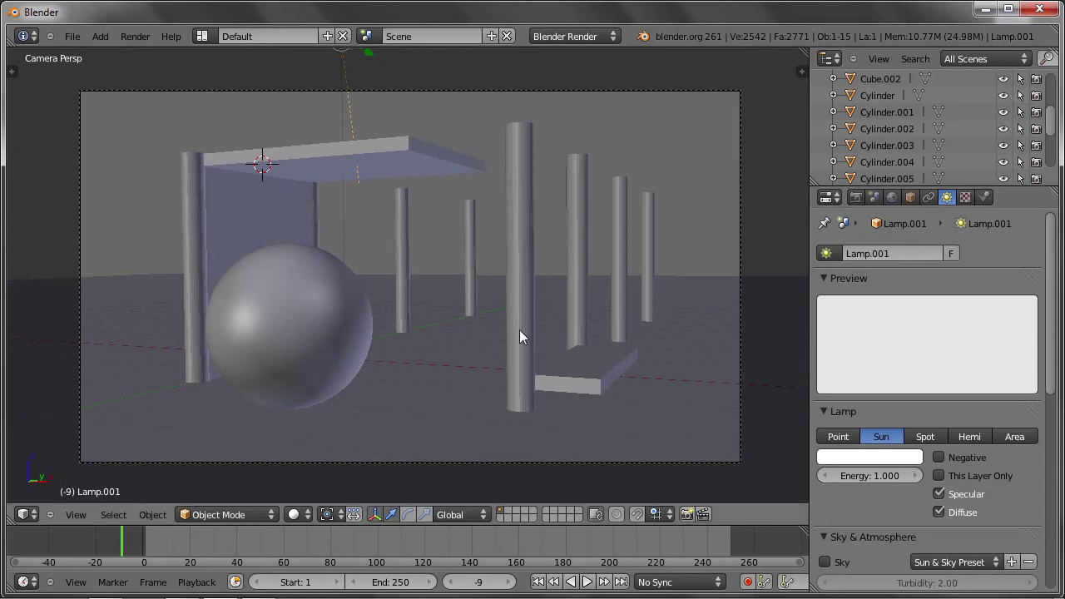
Step: Show the World settings, then orbit out of camera view to a high, wide view of the scene
click(893, 198)
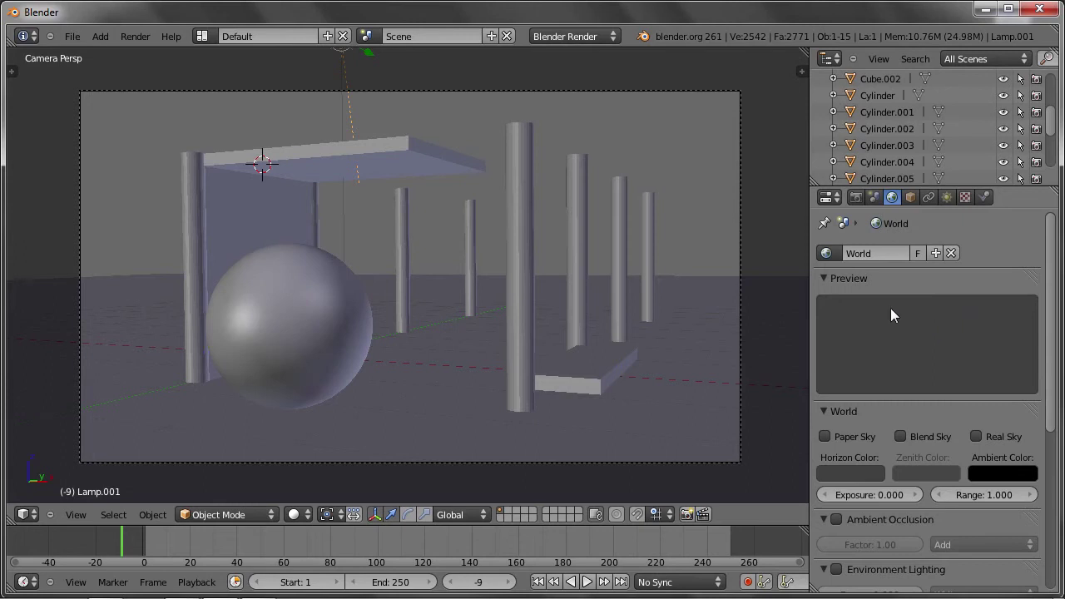
scroll(890, 307, down, 2)
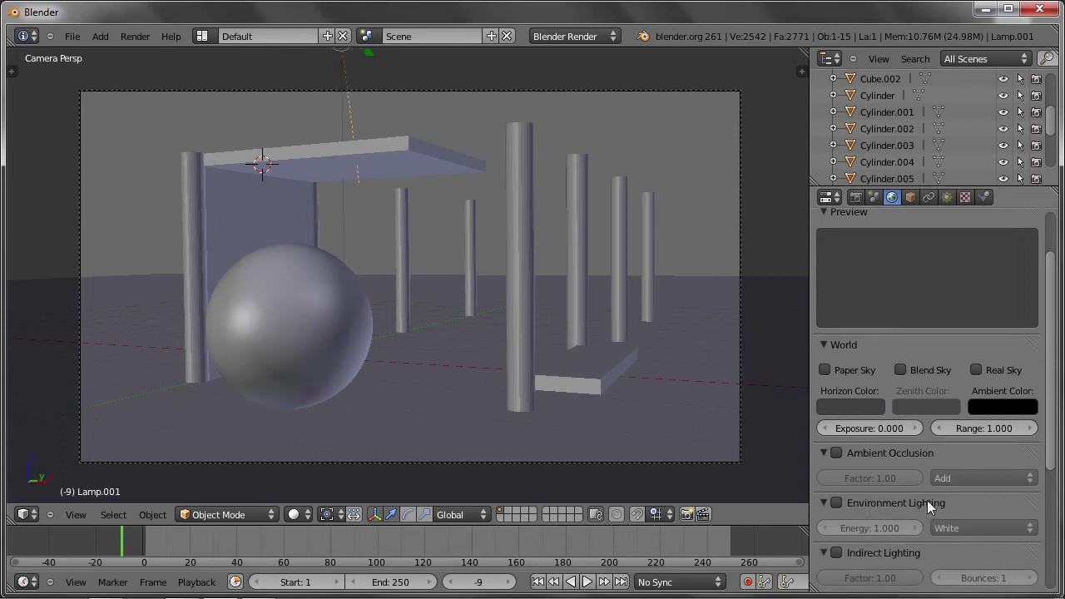
mouse_move(585, 274)
middle_down()
mouse_move(481, 228)
mouse_move(505, 218)
mouse_move(483, 216)
mouse_move(502, 220)
middle_up()
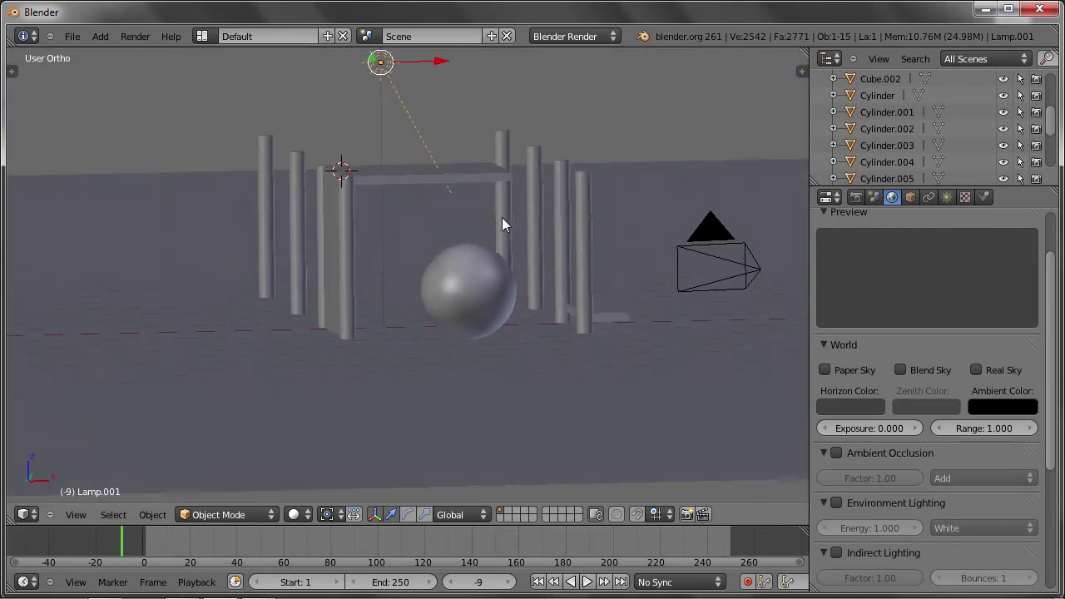
middle_drag(356, 86, 401, 94)
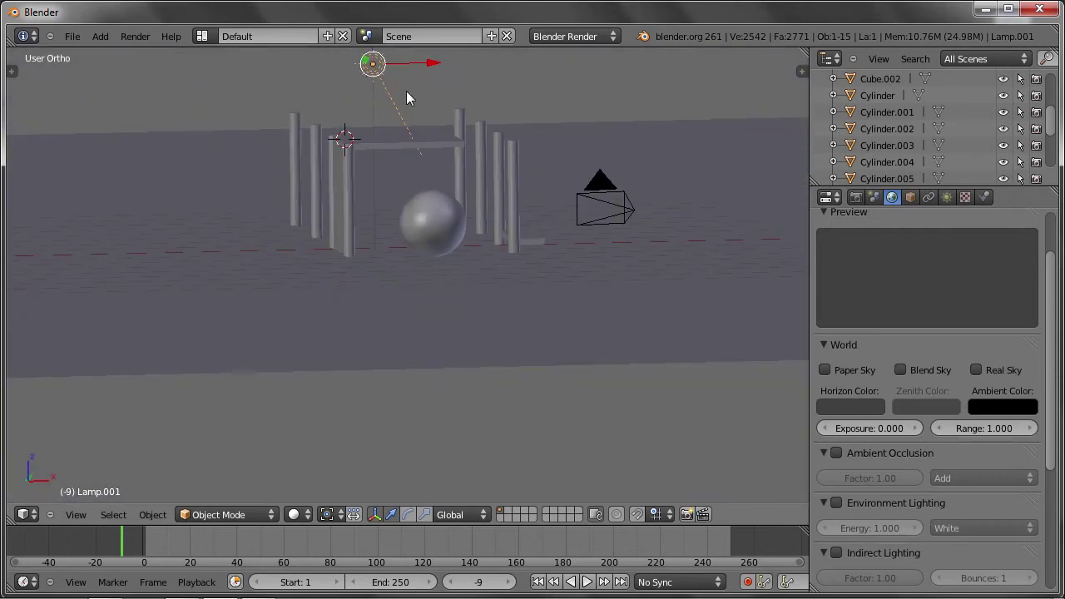
Step: Render the sun-lit scene with its hard black shadows, then return and orbit to a low side angle
key(F12)
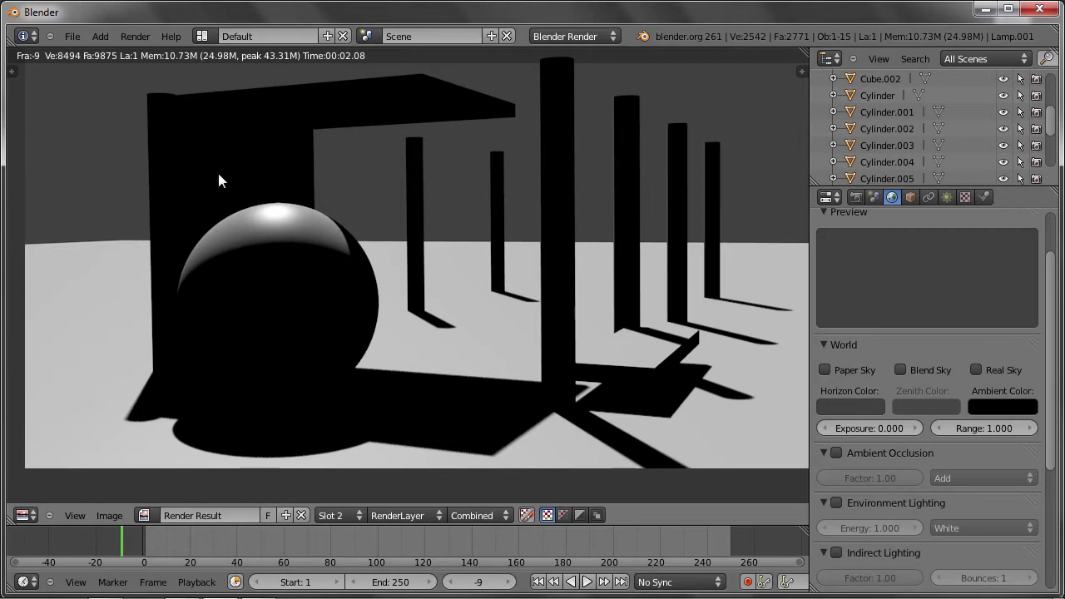
key(Escape)
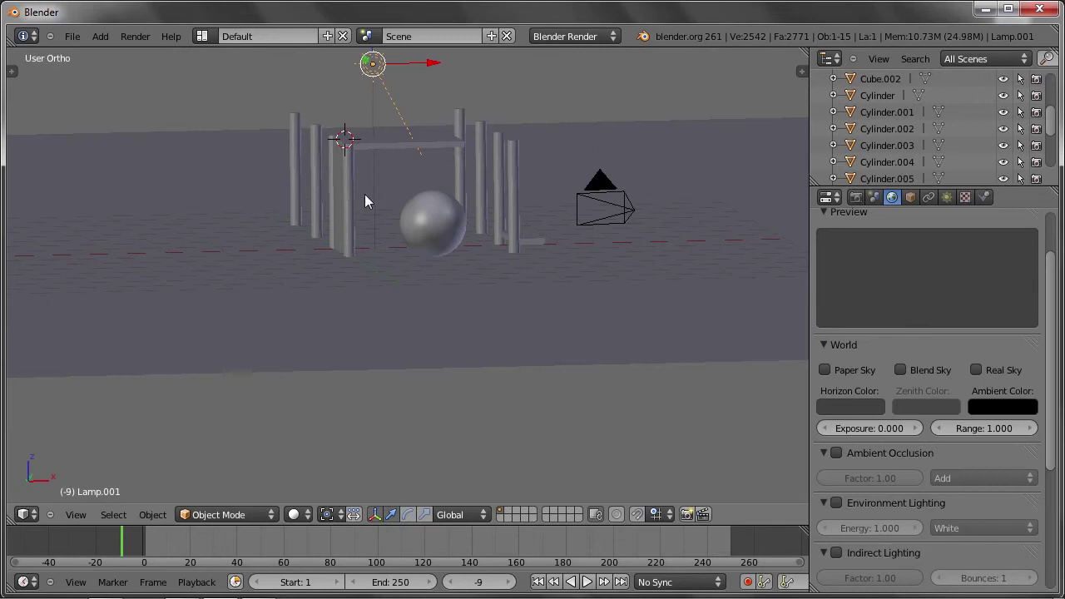
mouse_move(395, 194)
middle_down()
mouse_move(405, 264)
mouse_move(364, 275)
mouse_move(381, 297)
mouse_move(358, 237)
mouse_move(358, 258)
middle_up()
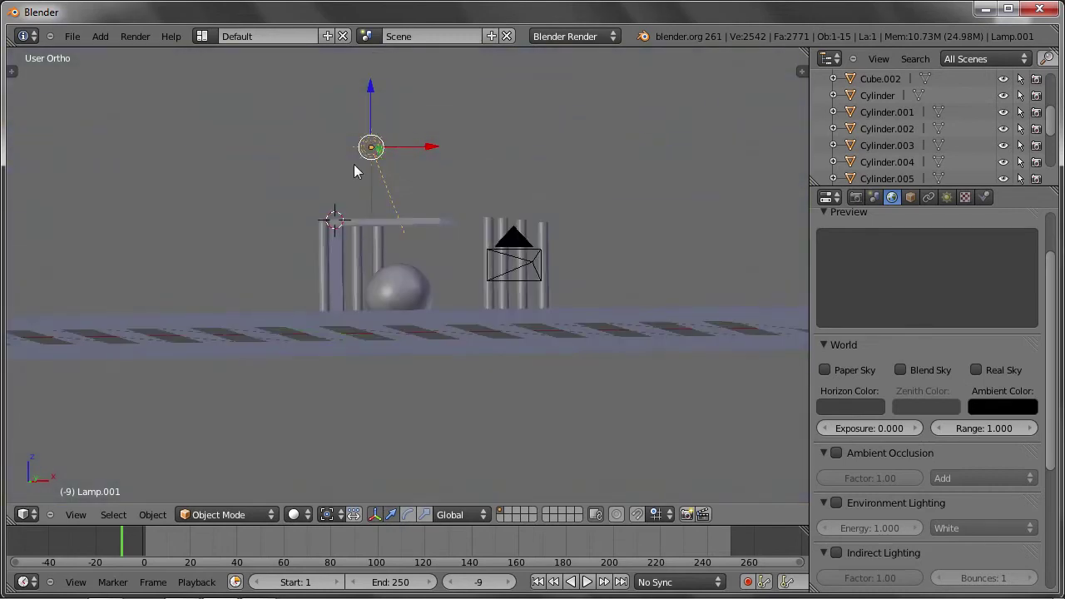
Step: Add a Hemi lamp high above the scene and render it to see softened grey shadows
key(shift+a)
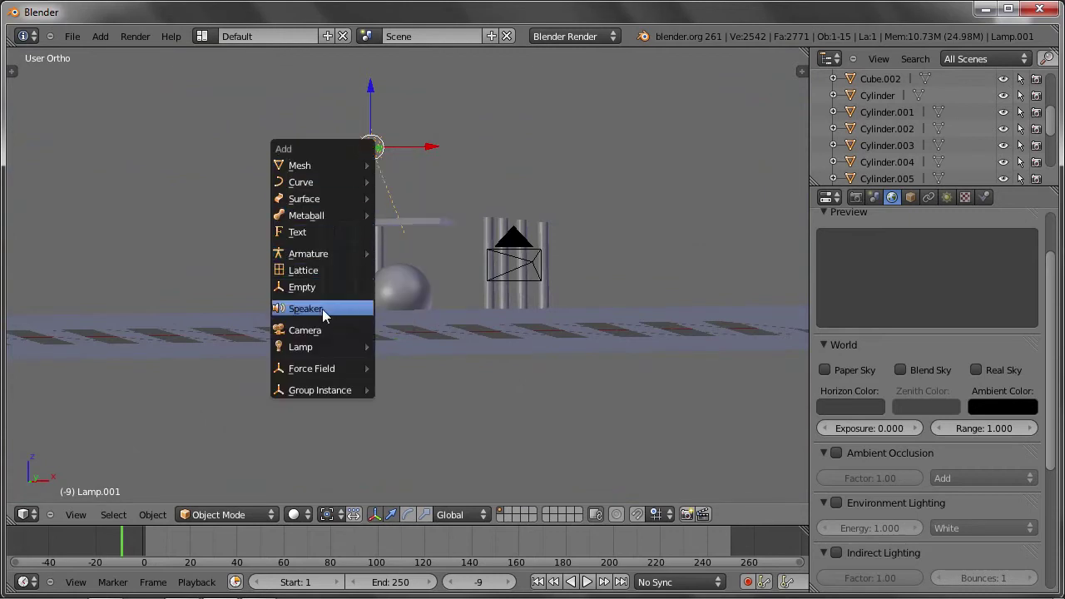
click(410, 401)
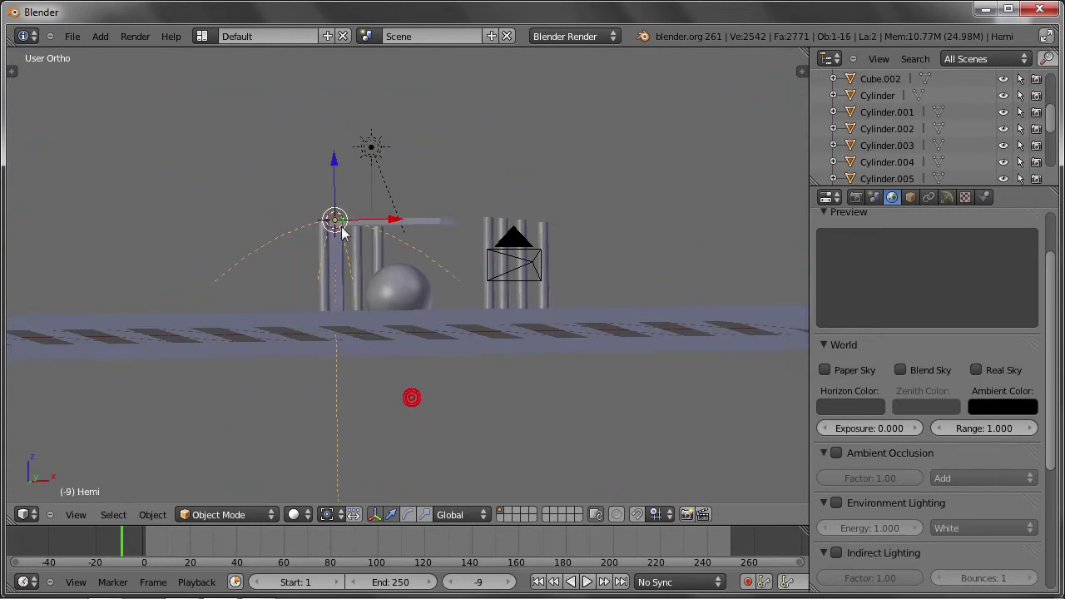
key(g)
click(427, 121)
mouse_move(428, 121)
middle_down()
mouse_move(459, 200)
mouse_move(397, 238)
mouse_move(523, 159)
middle_up()
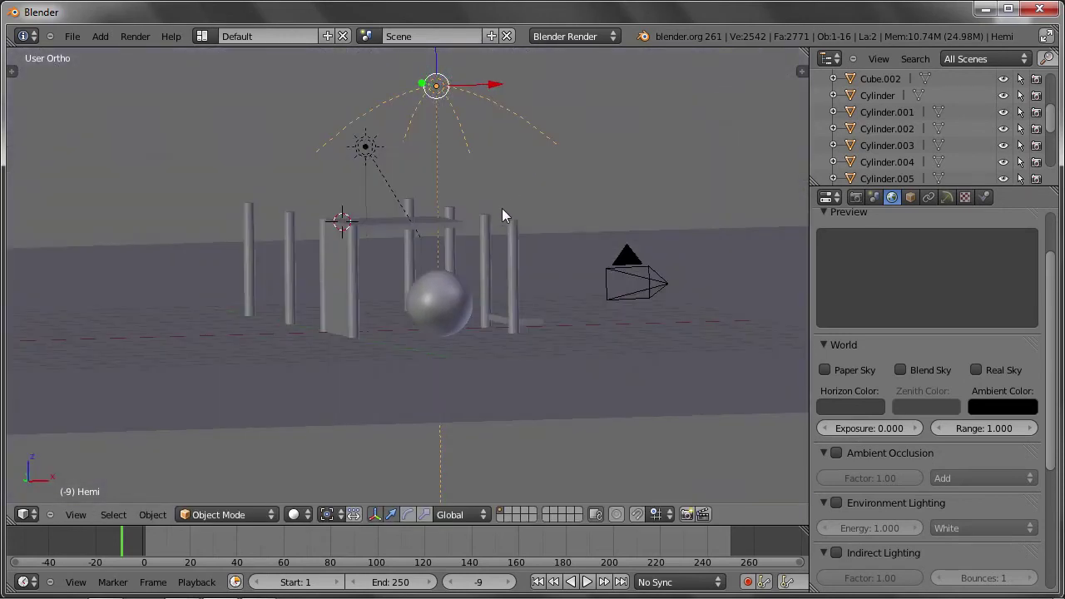
key(F12)
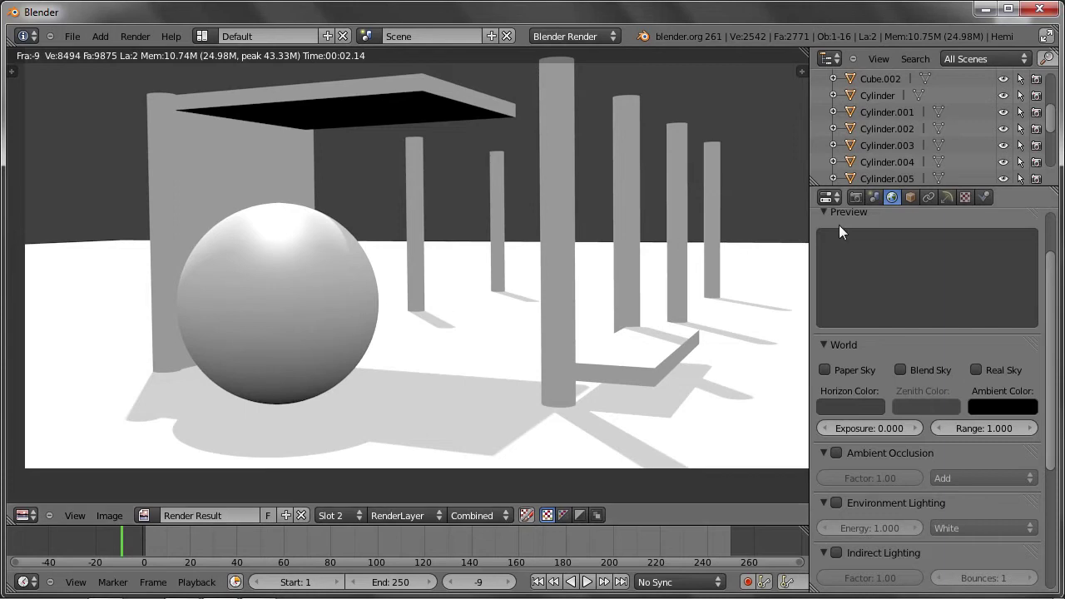
Step: Set the hemi lamp's energy to 0.1 and render the scene again
click(947, 197)
click(872, 475)
text(0.1)
key(Return)
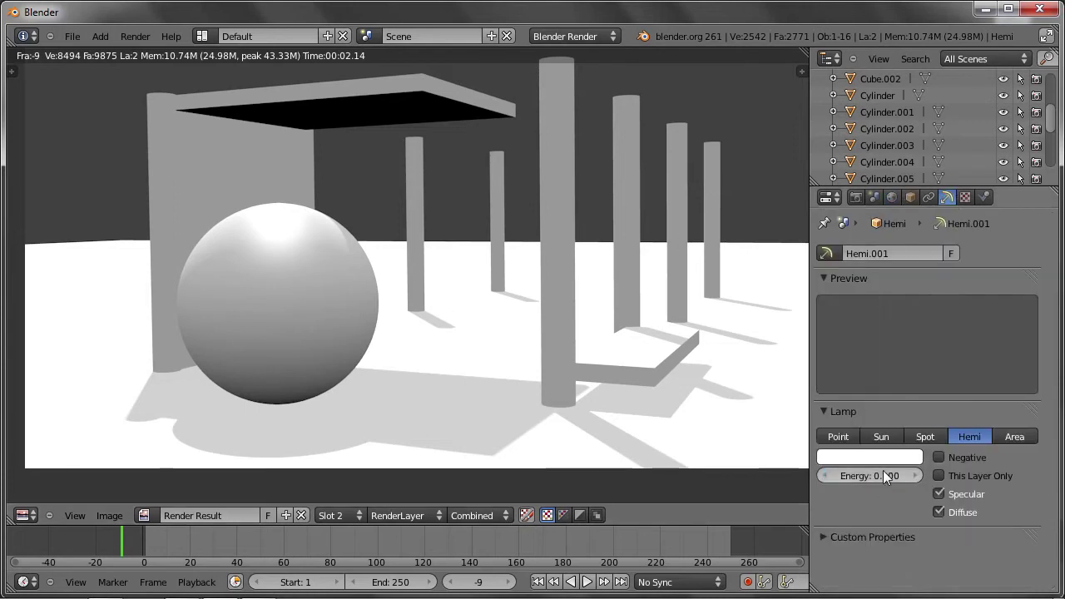
key(F12)
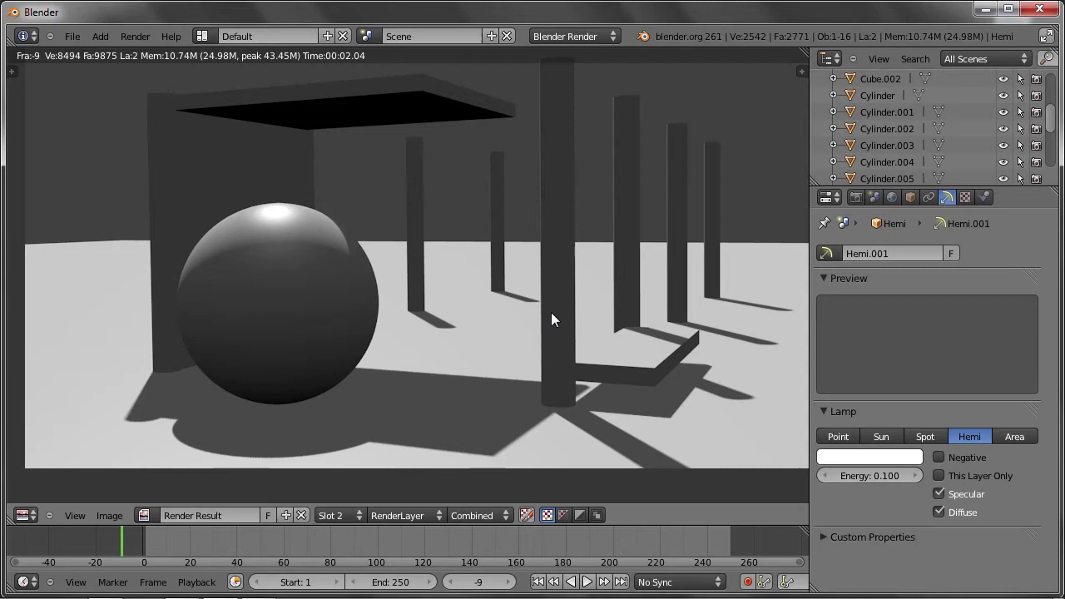
Step: Leave the render and delete the hemi lamp, leaving only the sun lamp
key(Escape)
key(x)
click(401, 132)
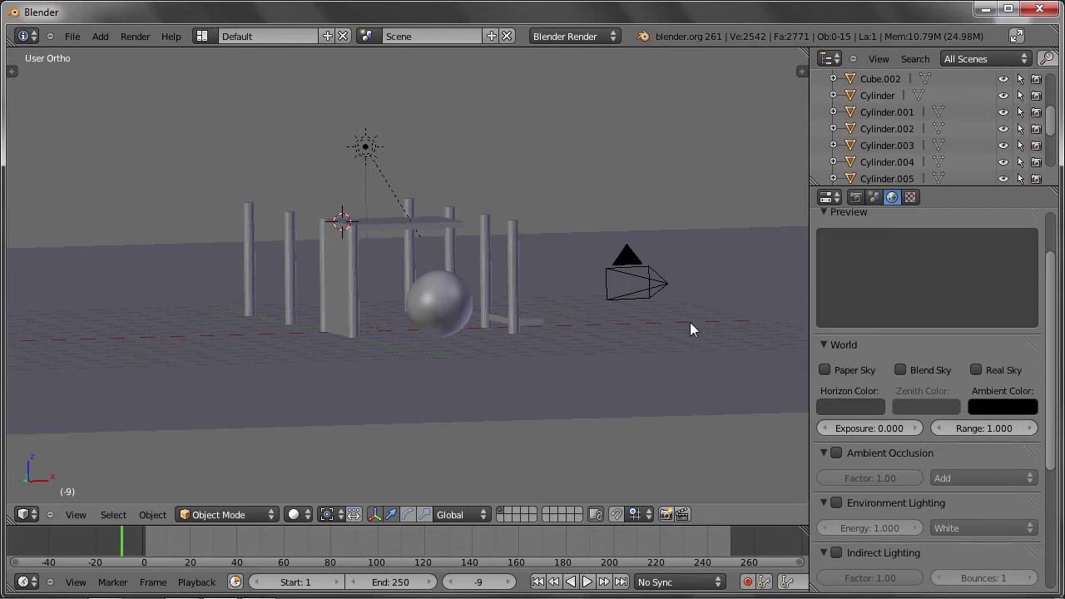
Step: Enable white Environment Lighting at energy 1.000 and render the softly shadowed scene
click(837, 502)
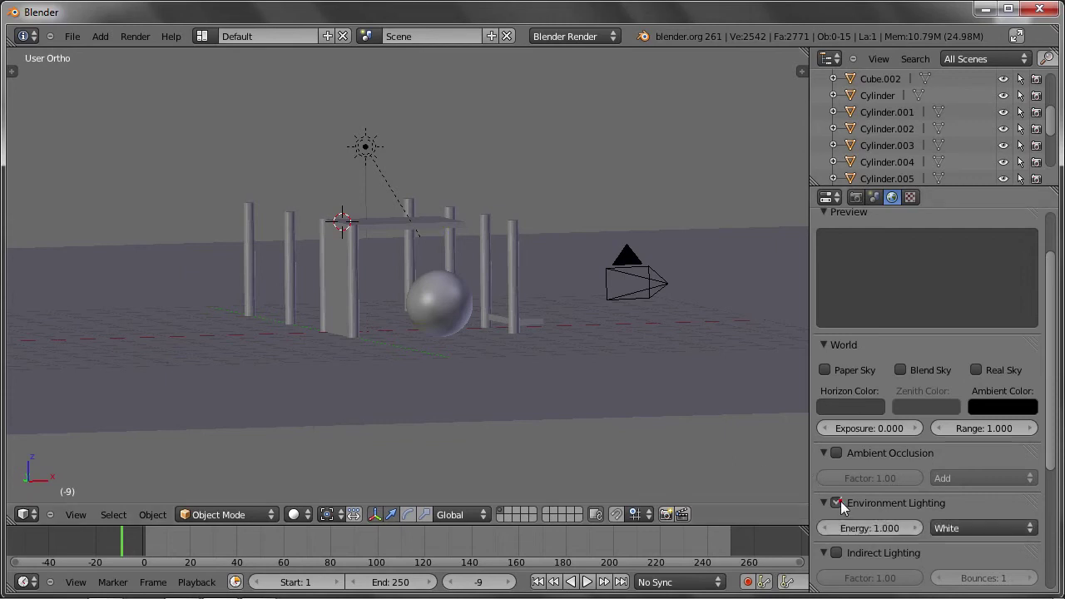
key(F12)
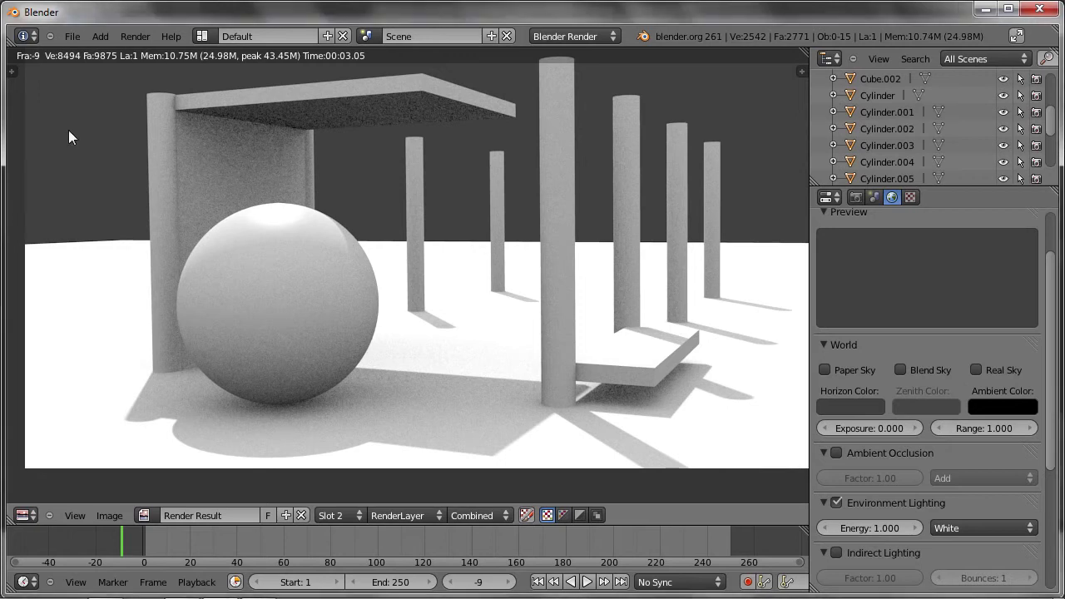
mouse_move(67, 125)
mouse_down()
mouse_move(347, 350)
mouse_move(399, 399)
mouse_move(402, 416)
mouse_move(392, 397)
mouse_move(416, 258)
mouse_move(414, 108)
mouse_move(265, 179)
mouse_up()
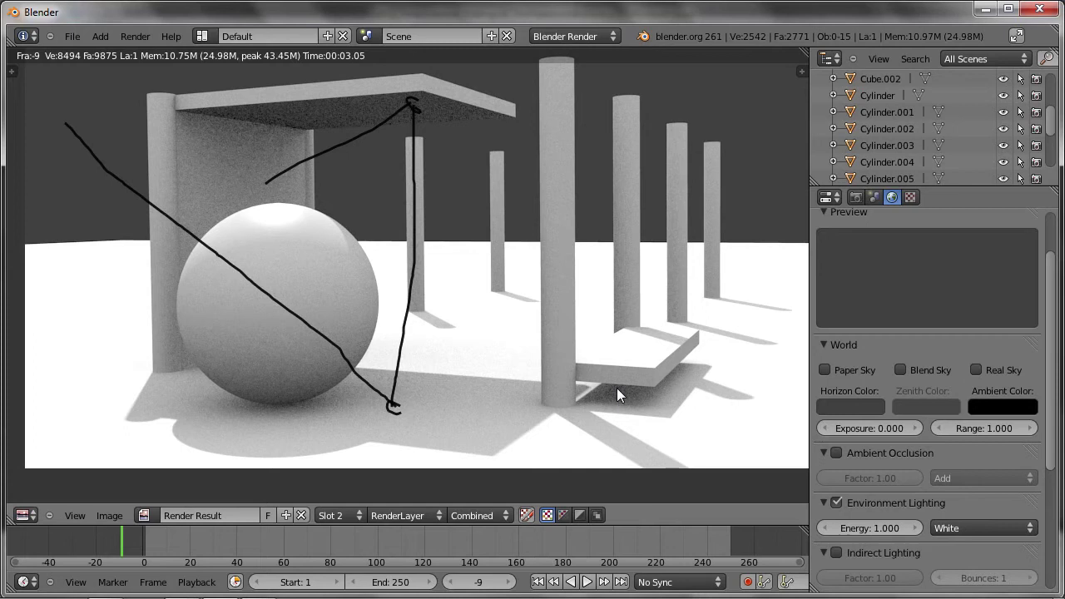
key(n)
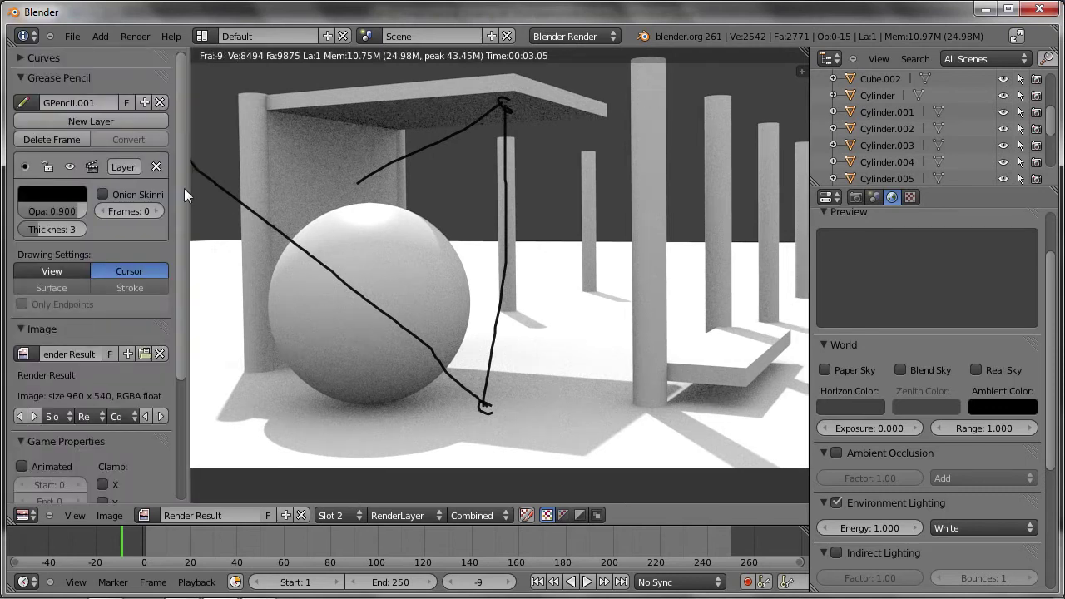
click(156, 167)
key(n)
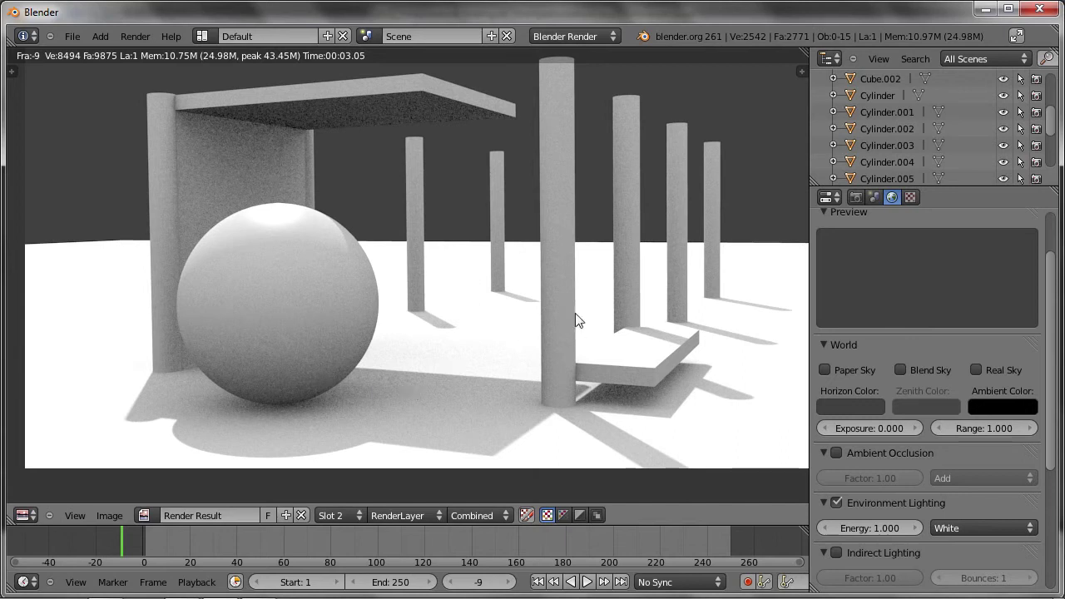
Step: Set the Sun lamp's energy to 0, render with environment light only, then show the World settings
key(Escape)
right_click(364, 147)
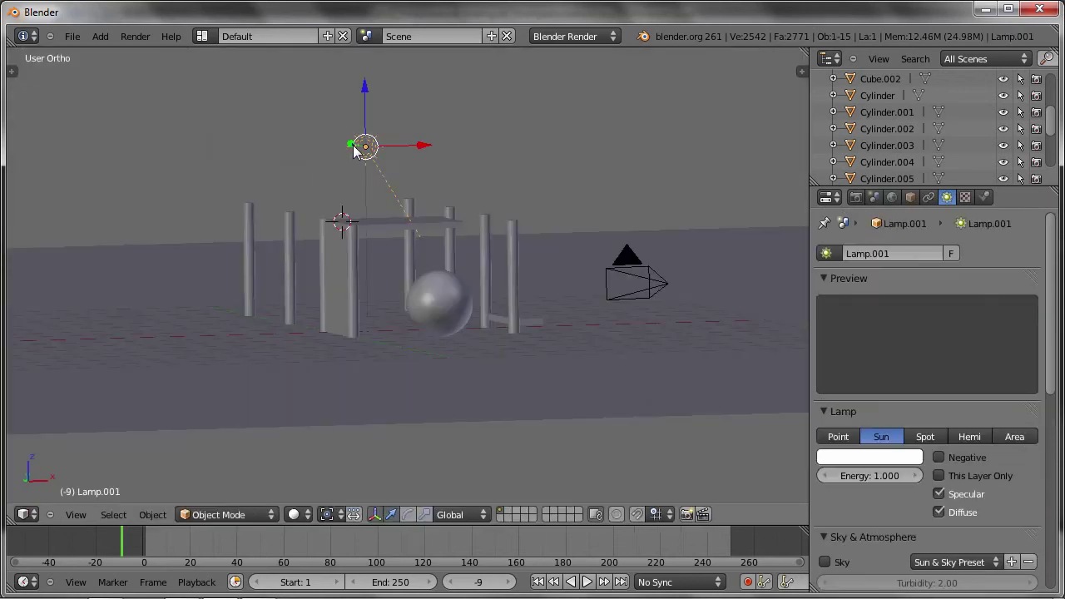
key(BackSpace)
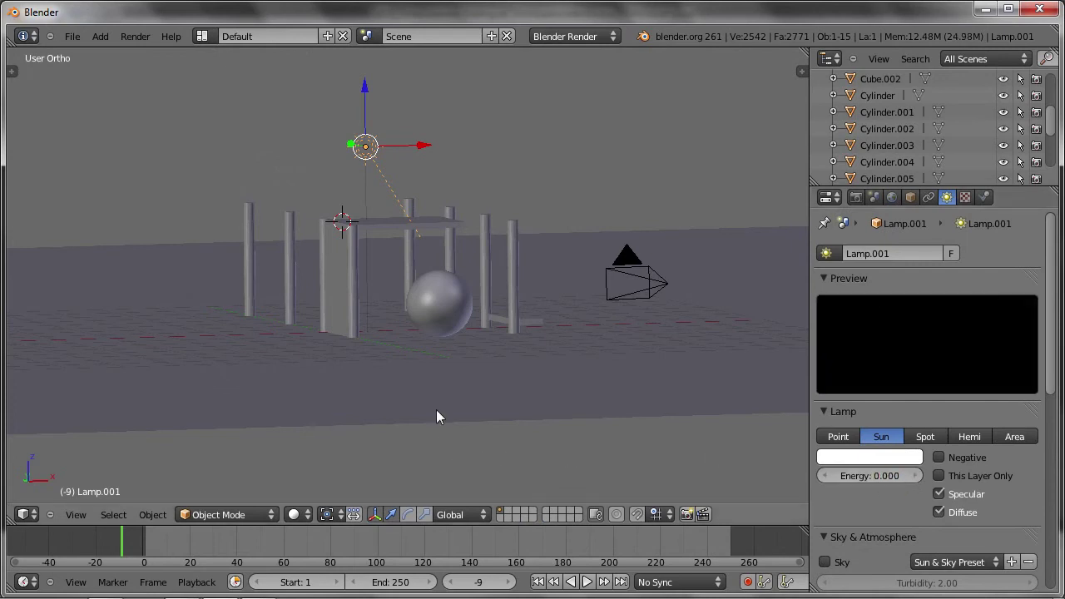
key(F12)
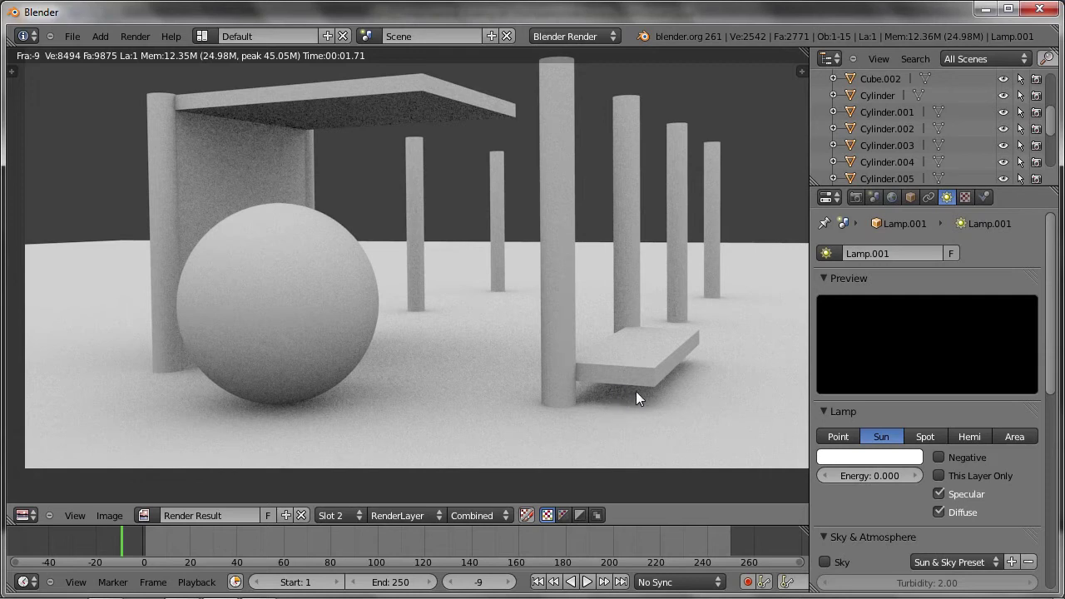
click(894, 197)
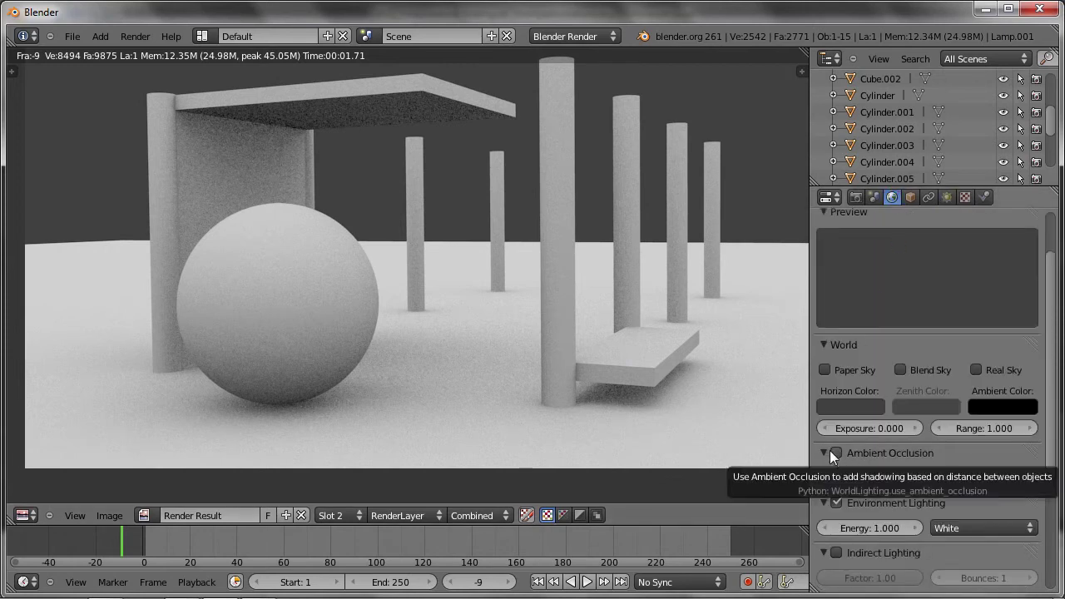
Step: Swap Environment Lighting for Ambient Occlusion (factor 1.00, Add) and render
click(838, 502)
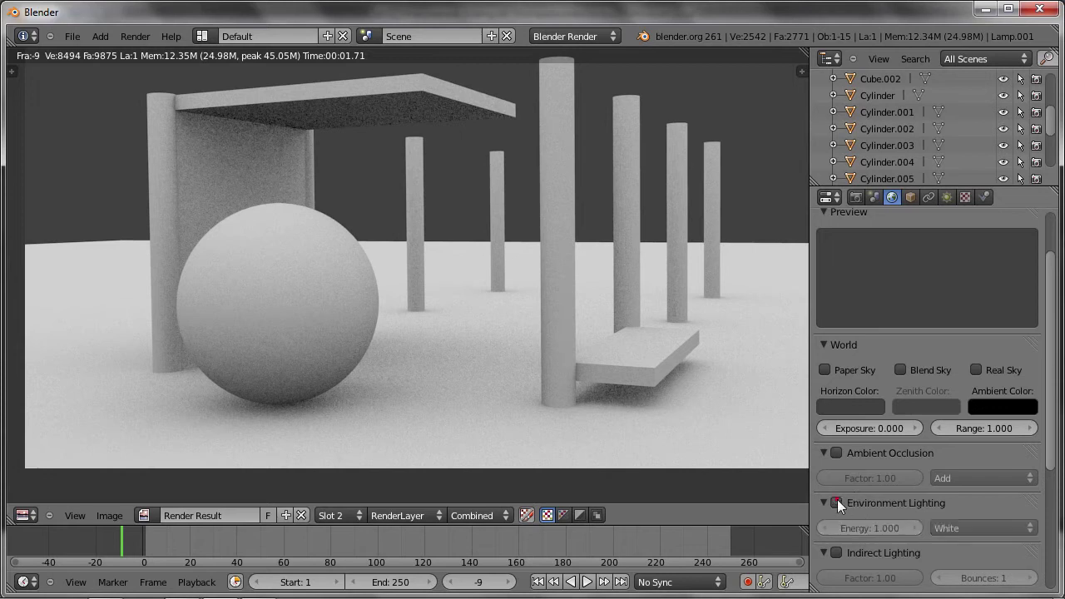
click(837, 453)
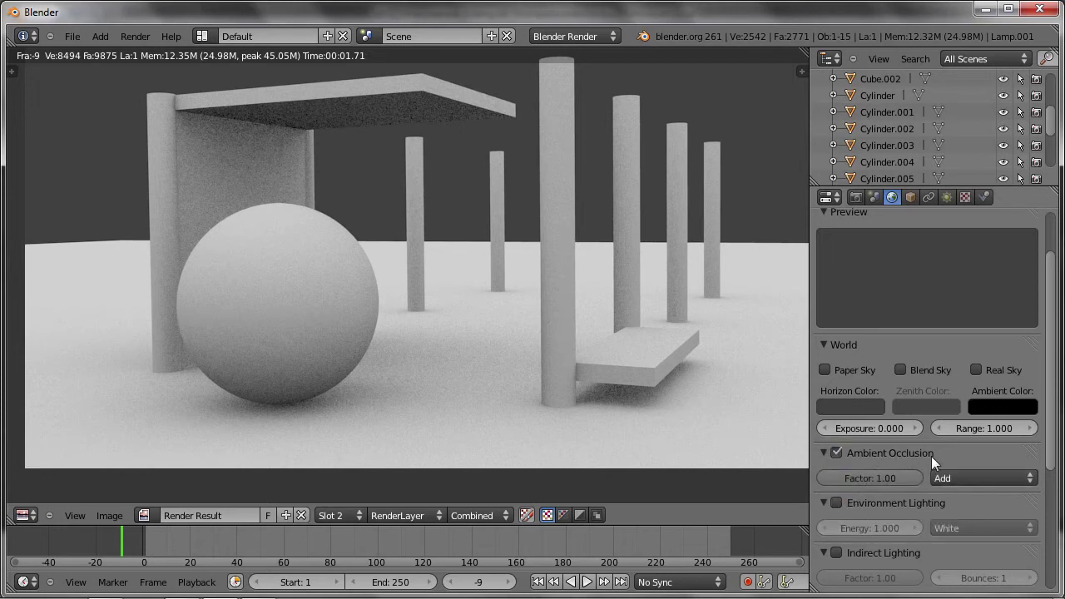
key(F12)
Step: Set the Ambient Occlusion blend mode to Multiply and render a test
click(972, 471)
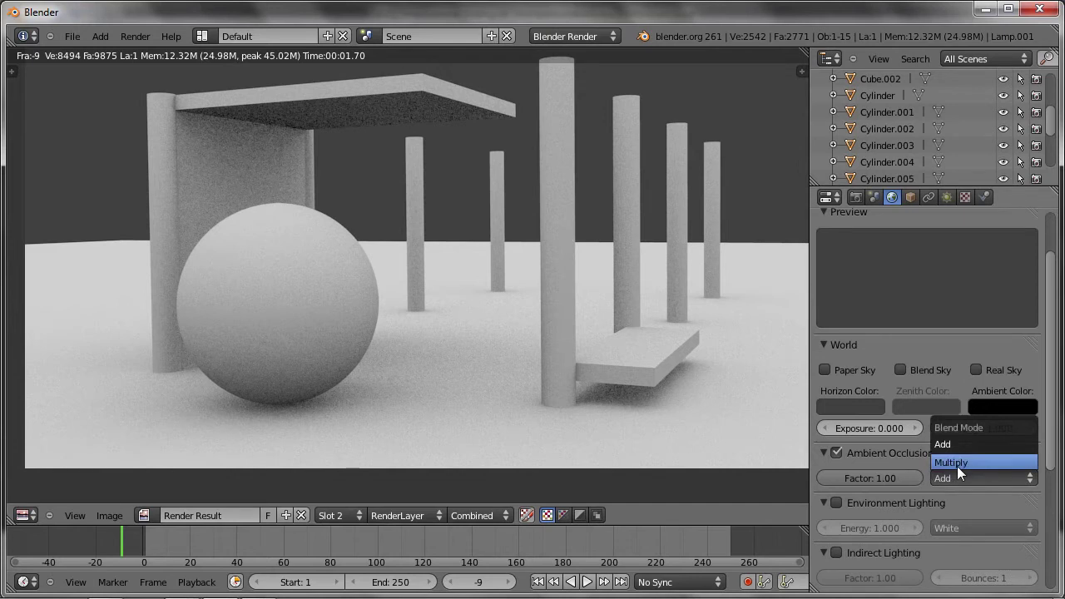
click(988, 463)
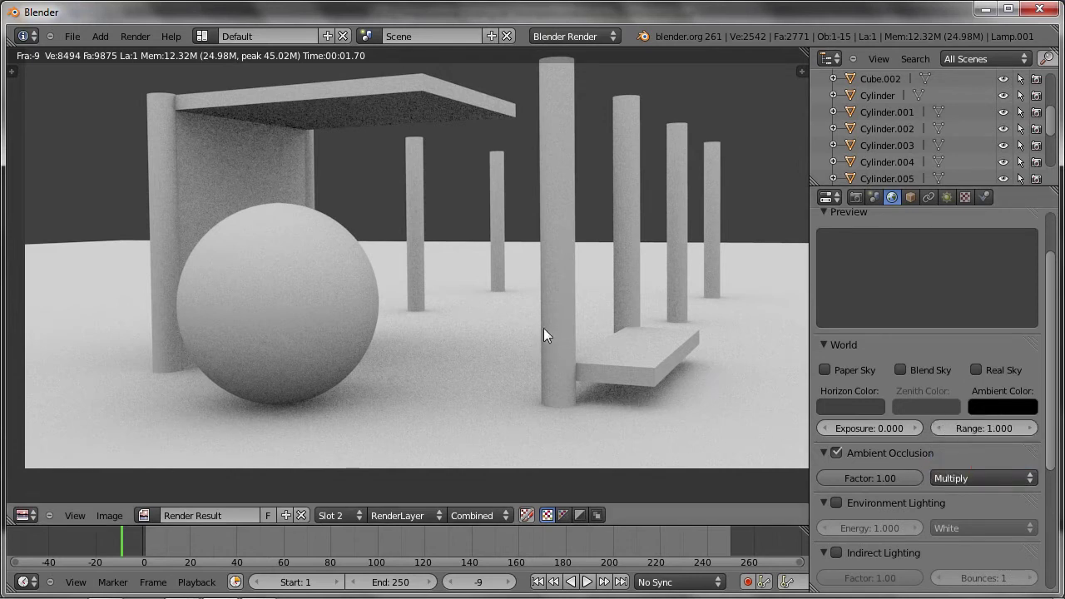
key(F12)
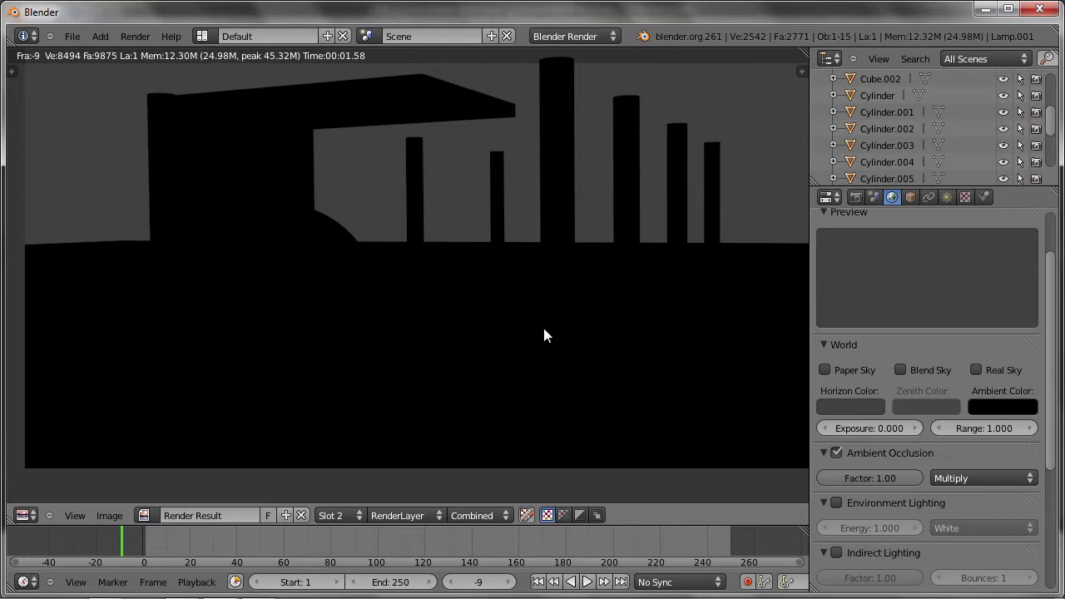
key(Escape)
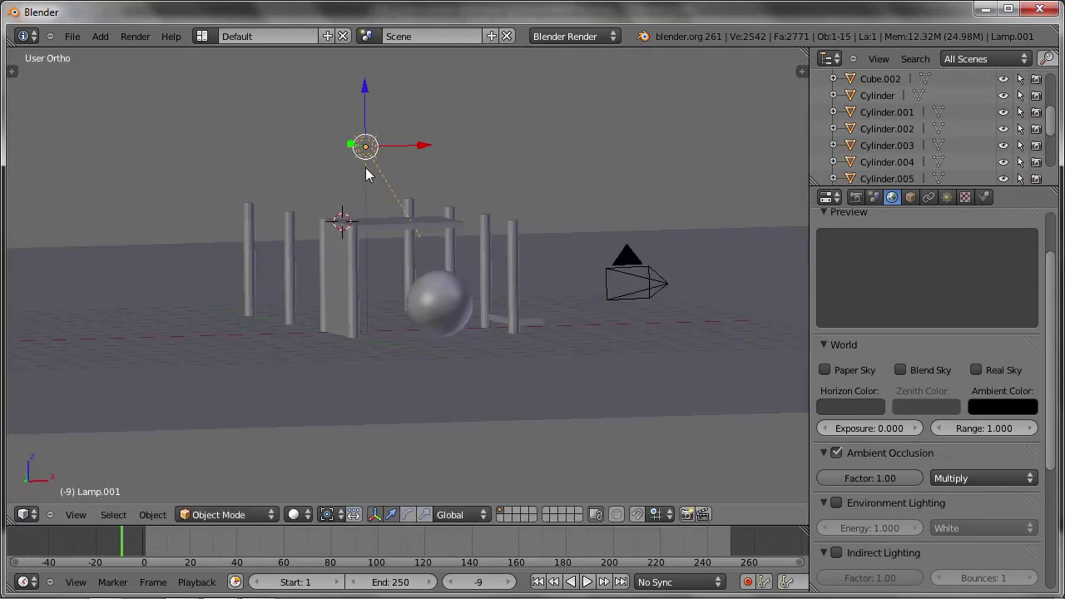
Step: Restore the sun lamp's energy to 1.000 and render the sun-lit scene again
click(947, 197)
click(871, 473)
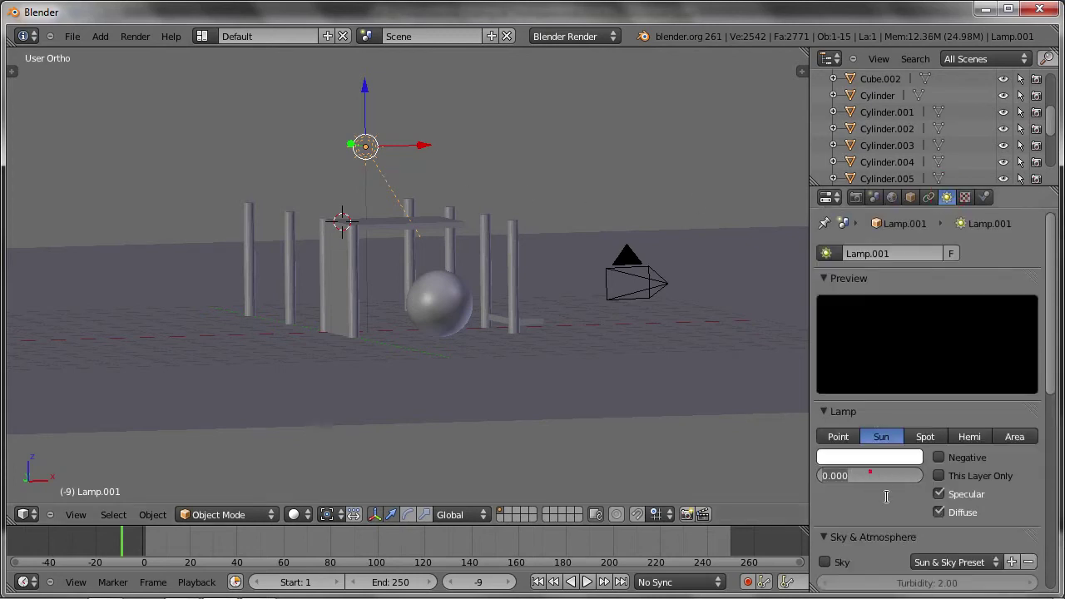
text(1)
key(Return)
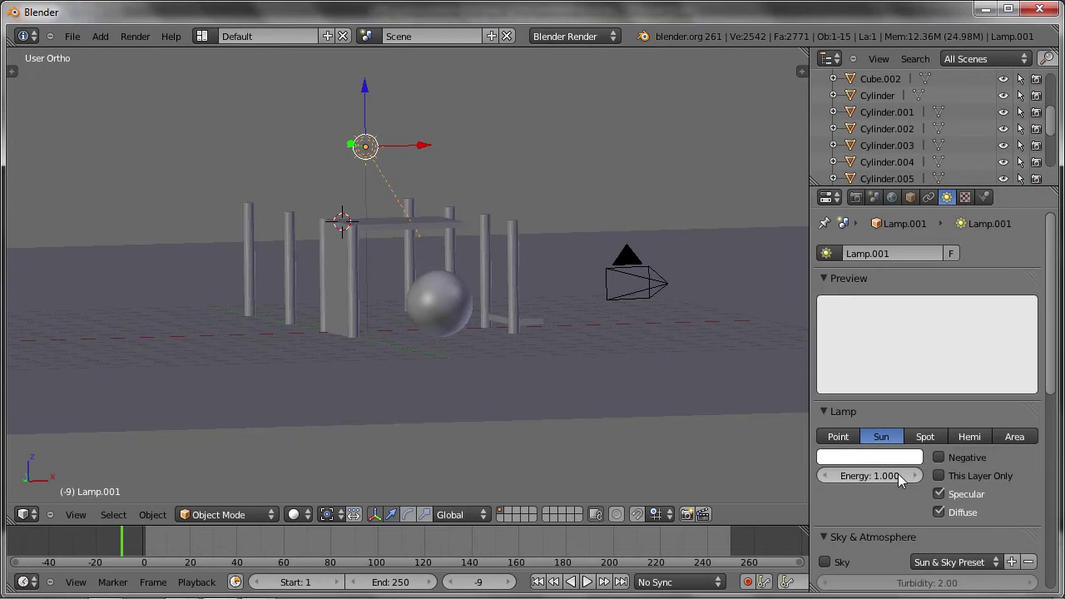
key(F12)
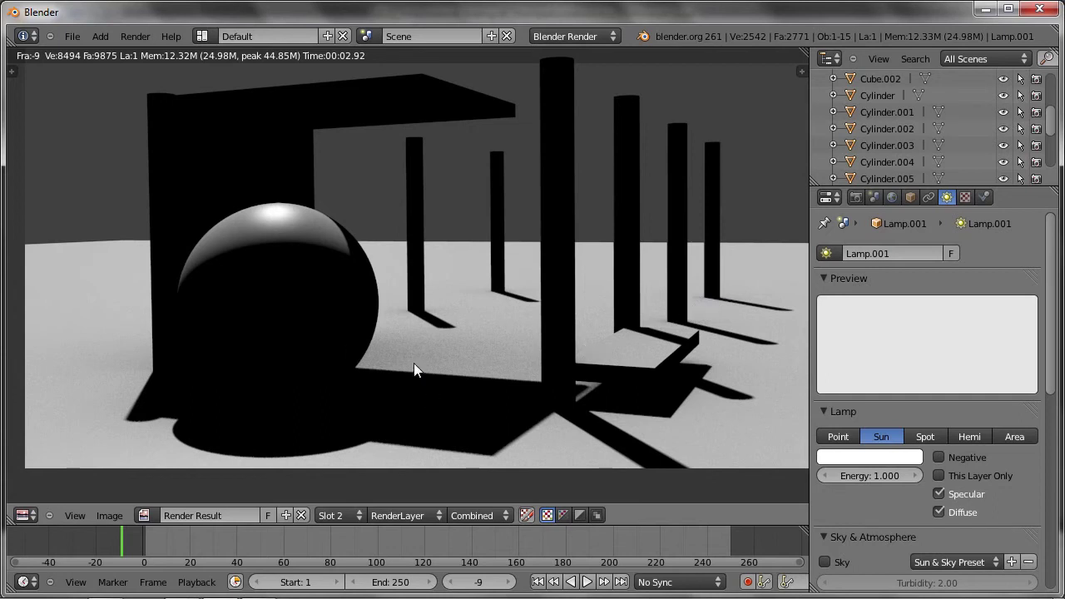
Step: Turn on Environment Lighting at energy 0.100 and render the scene
click(893, 198)
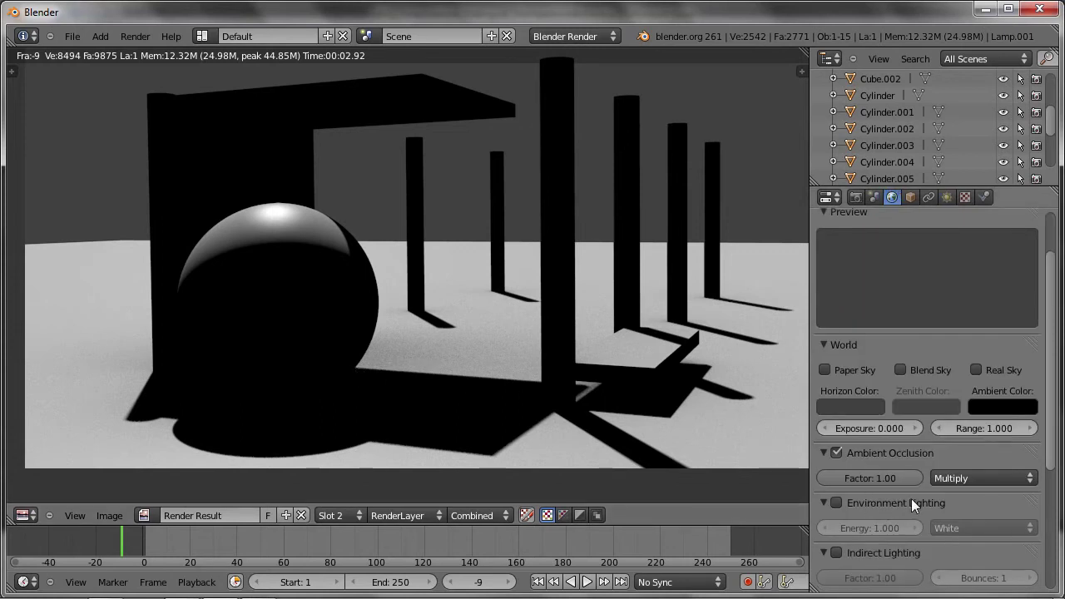
click(837, 503)
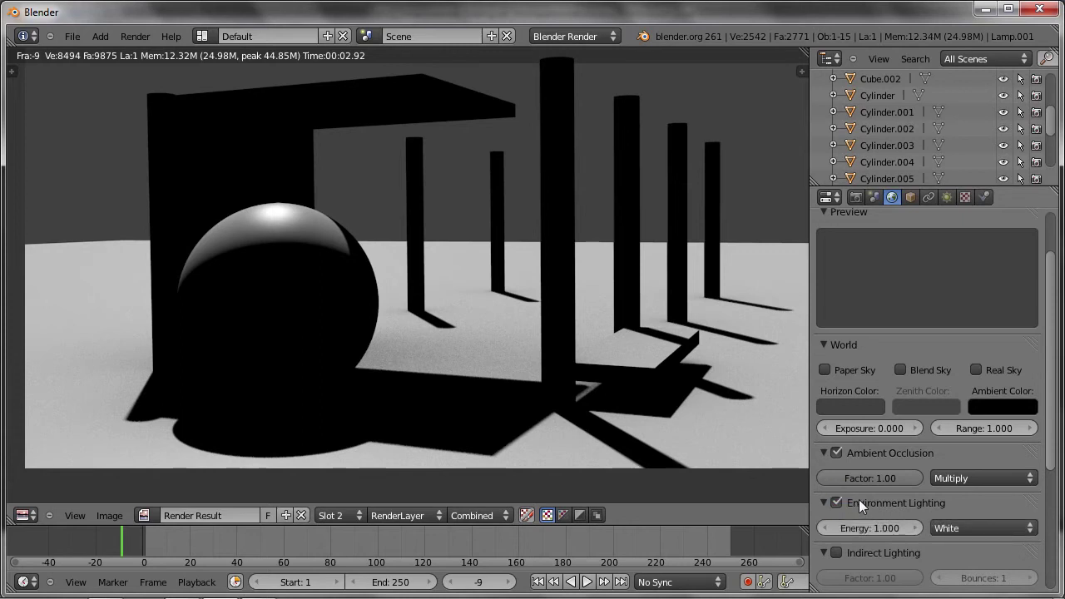
click(878, 526)
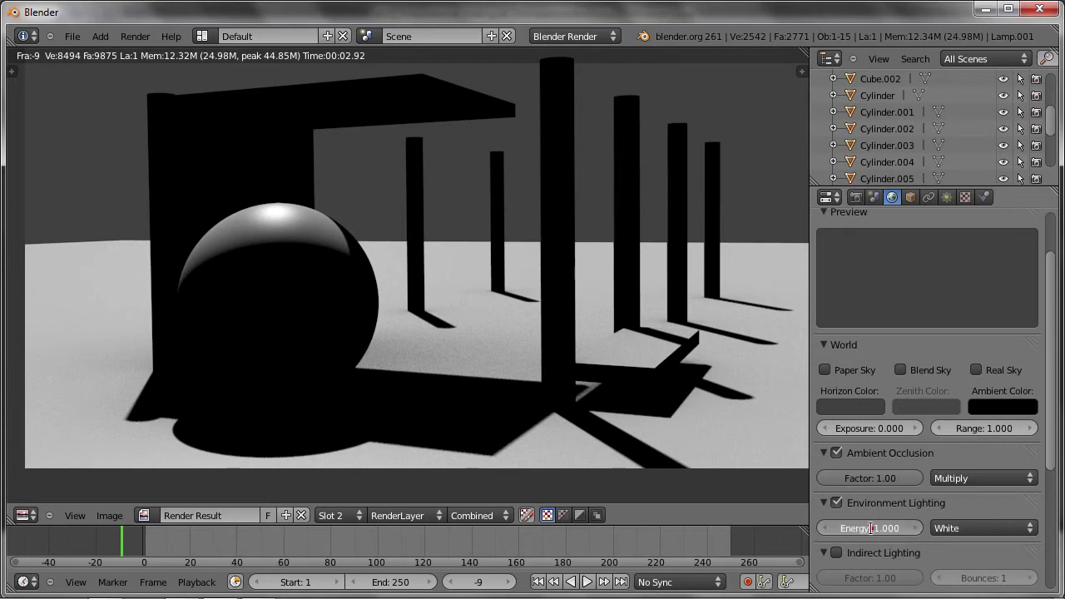
text(0.1)
key(Return)
key(F12)
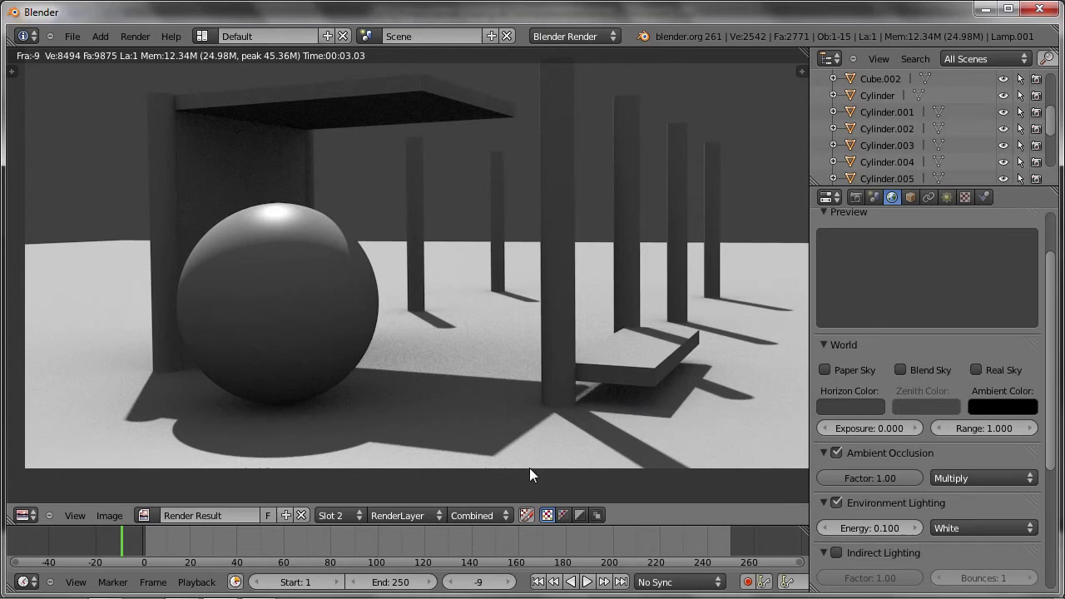
Step: Switch Ambient Occlusion off and re-render for smooth, grain-free shadows
click(837, 453)
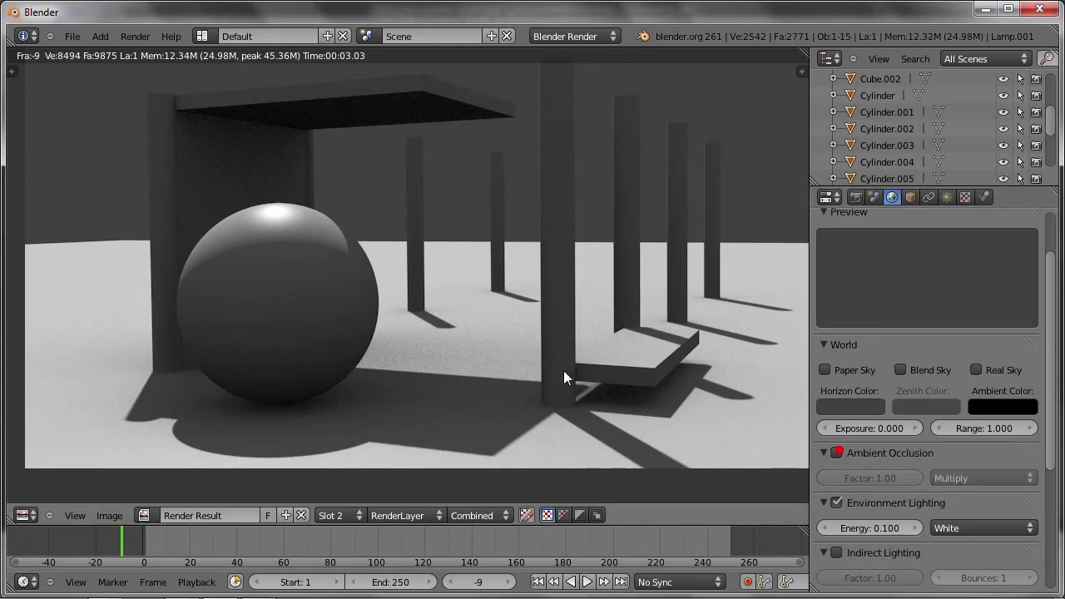
key(F12)
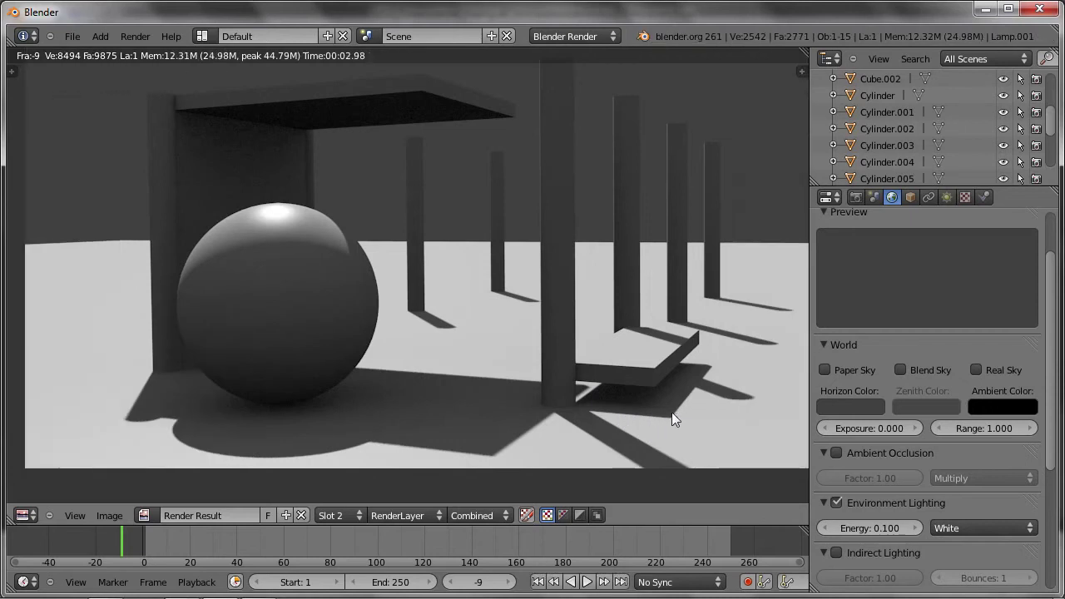
key(Right)
key(Right)
key(Right)
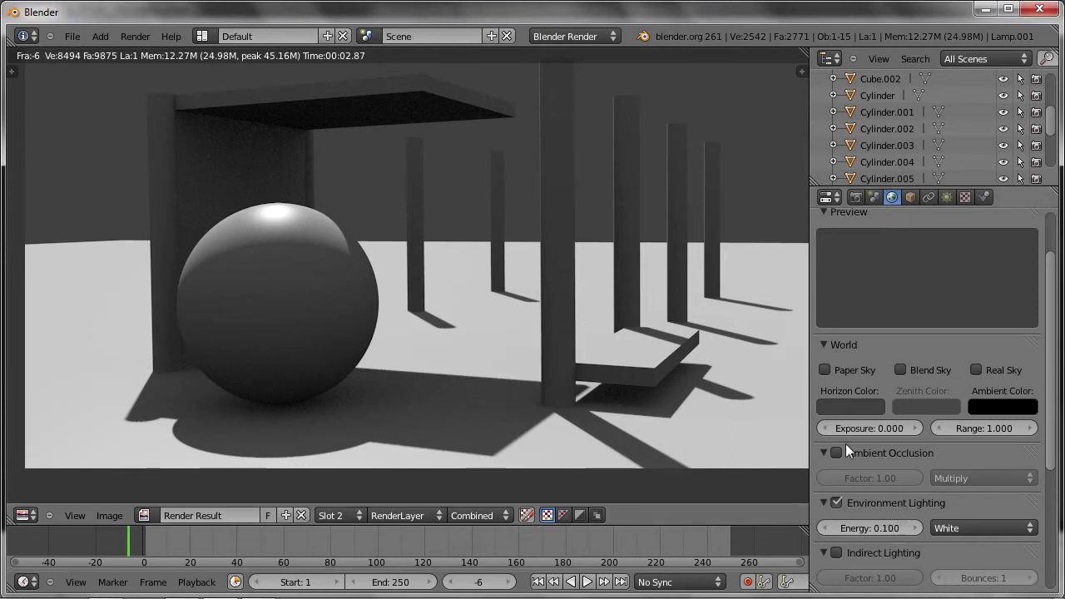
Step: Switch the render view to Slot 1, re-enable Ambient Occlusion, and render into it
click(333, 515)
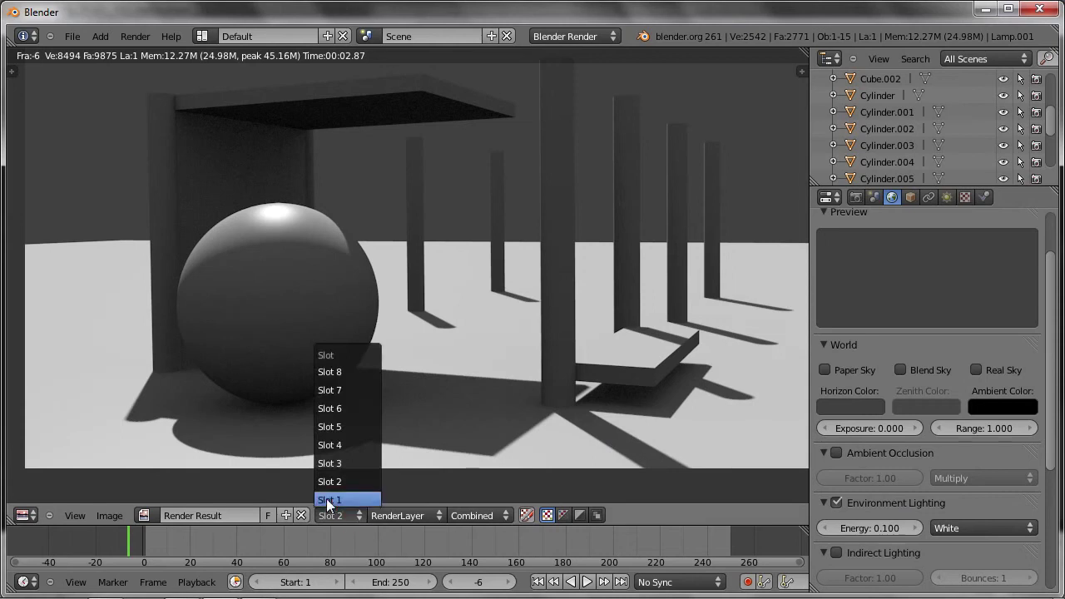
click(326, 499)
click(837, 453)
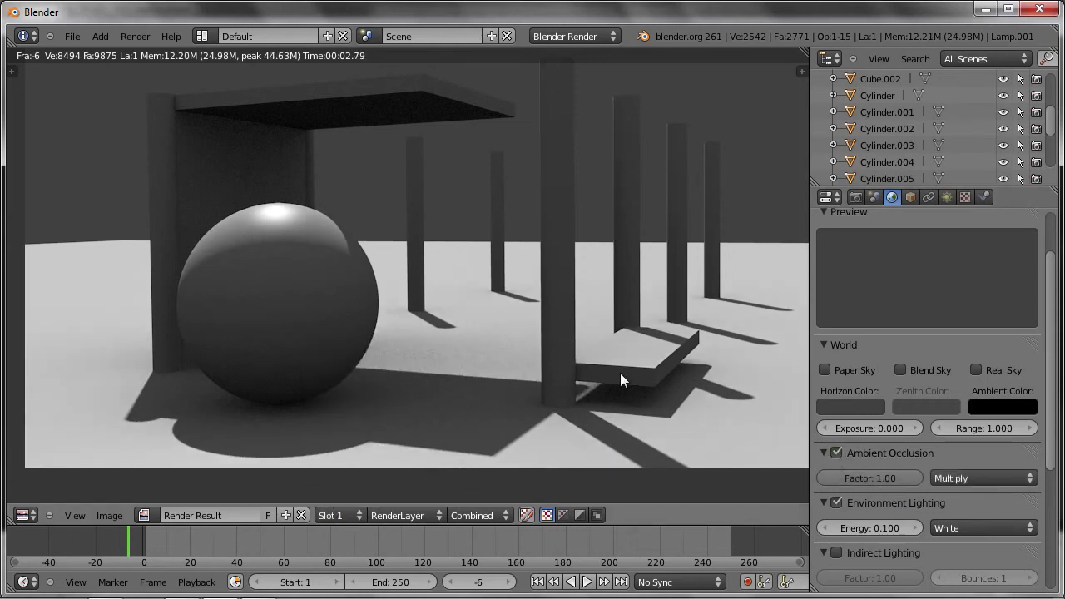
key(F12)
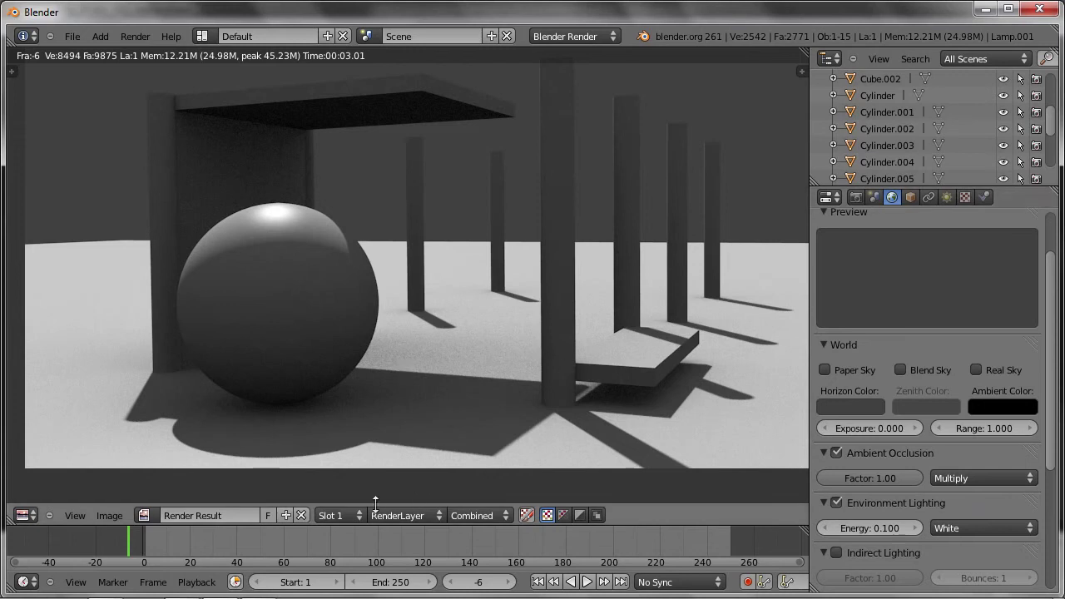
Step: Compare the Slot 2 render with the new Slot 1 render
click(341, 513)
click(343, 484)
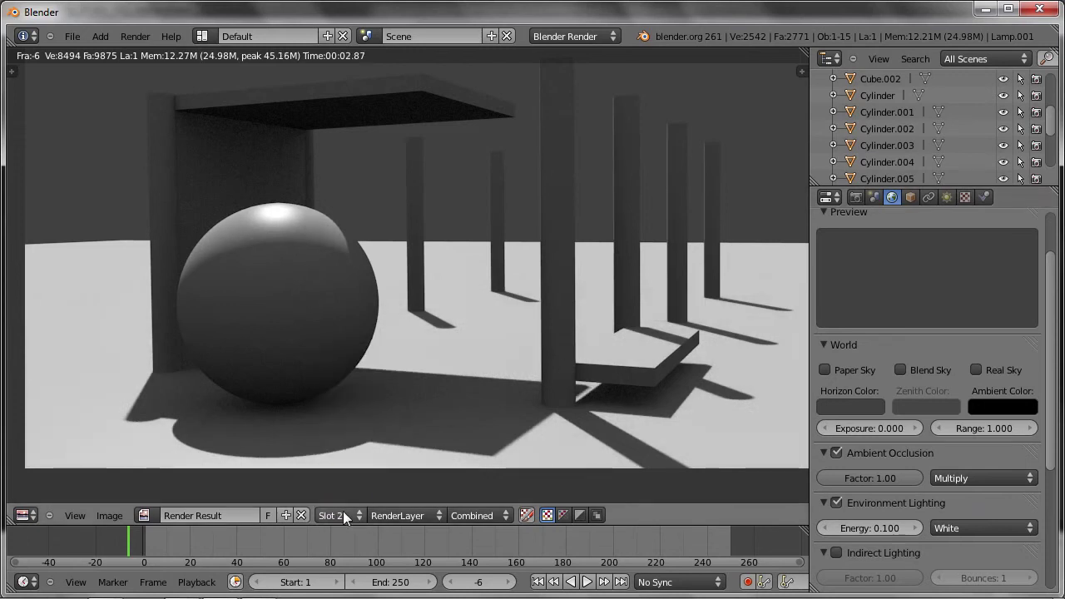
click(345, 515)
click(347, 500)
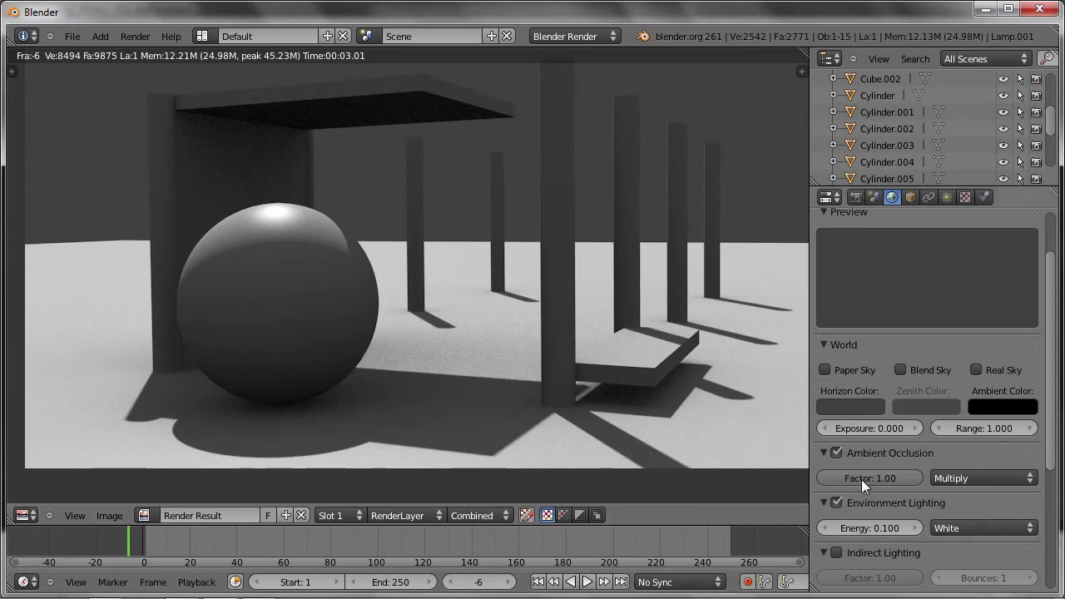
Step: Shorten the Gather Attenuation Distance to 1.000 and re-render
scroll(862, 480, down, 3)
scroll(863, 505, down, 3)
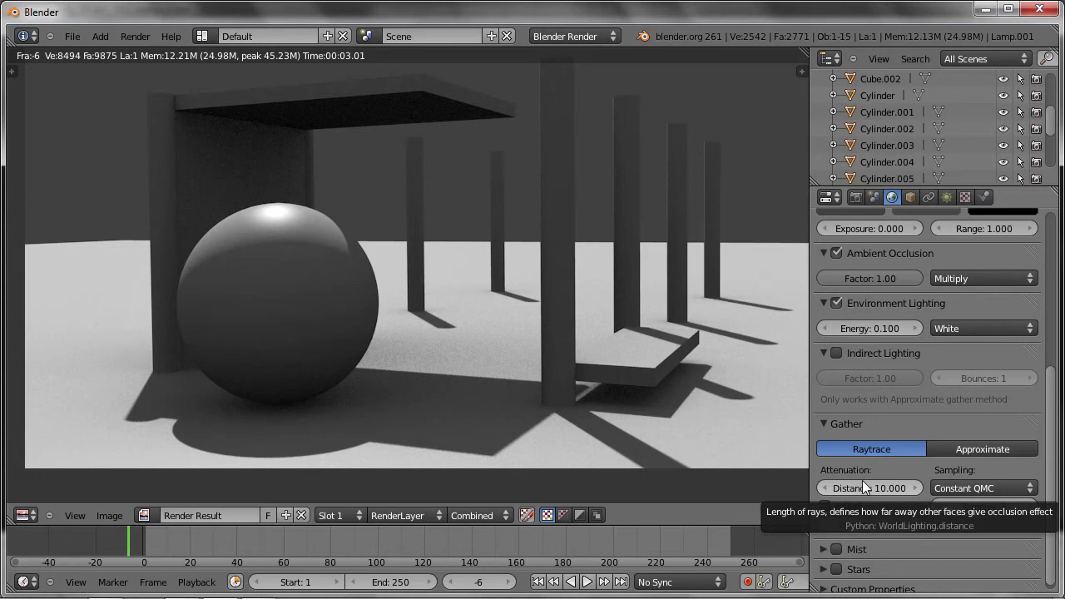
click(861, 481)
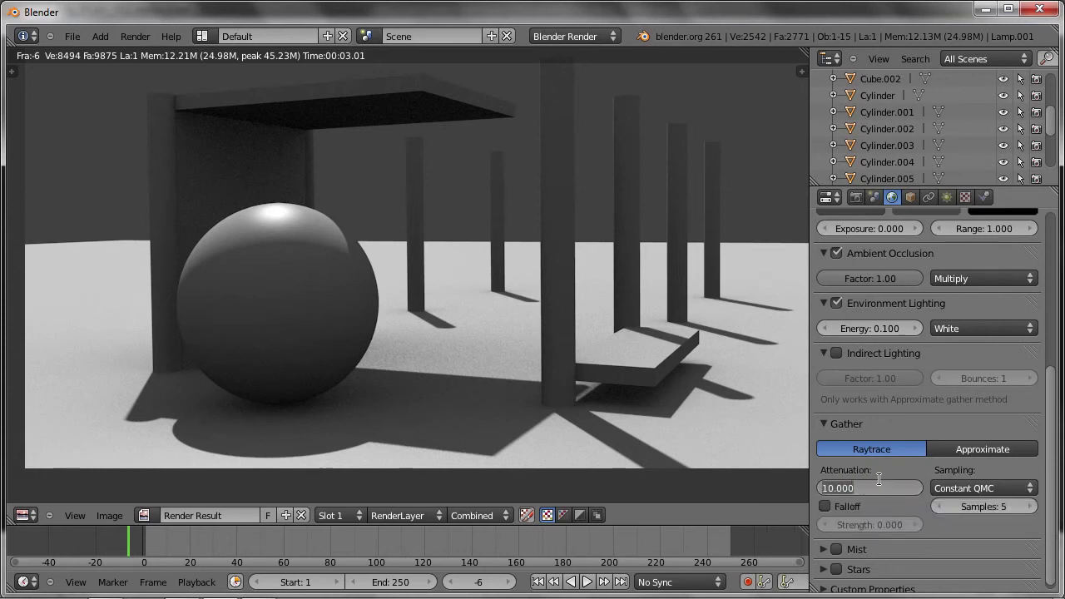
text(1)
key(Return)
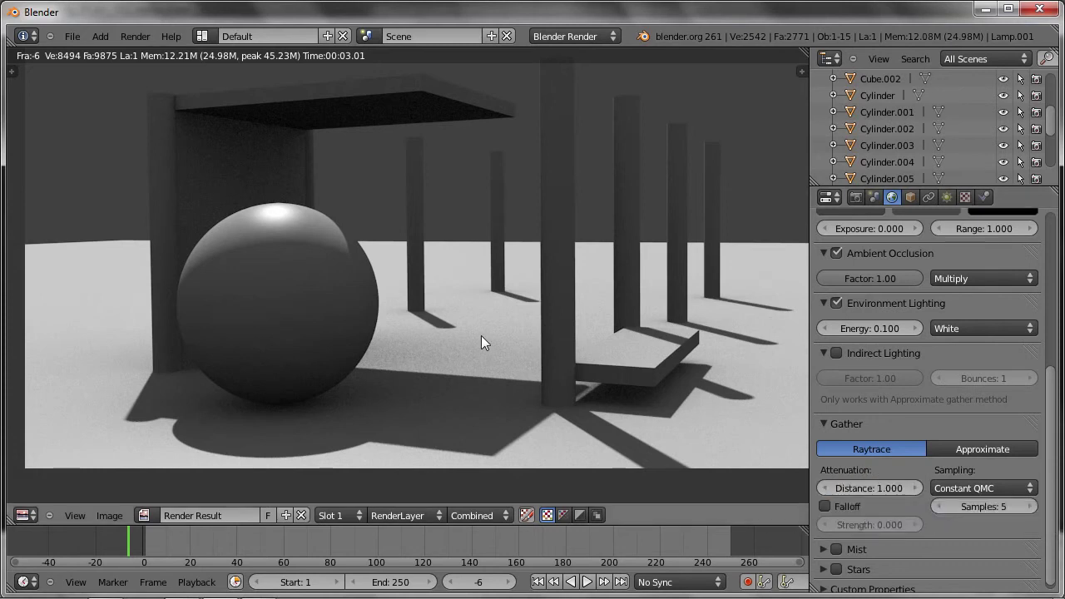
key(F12)
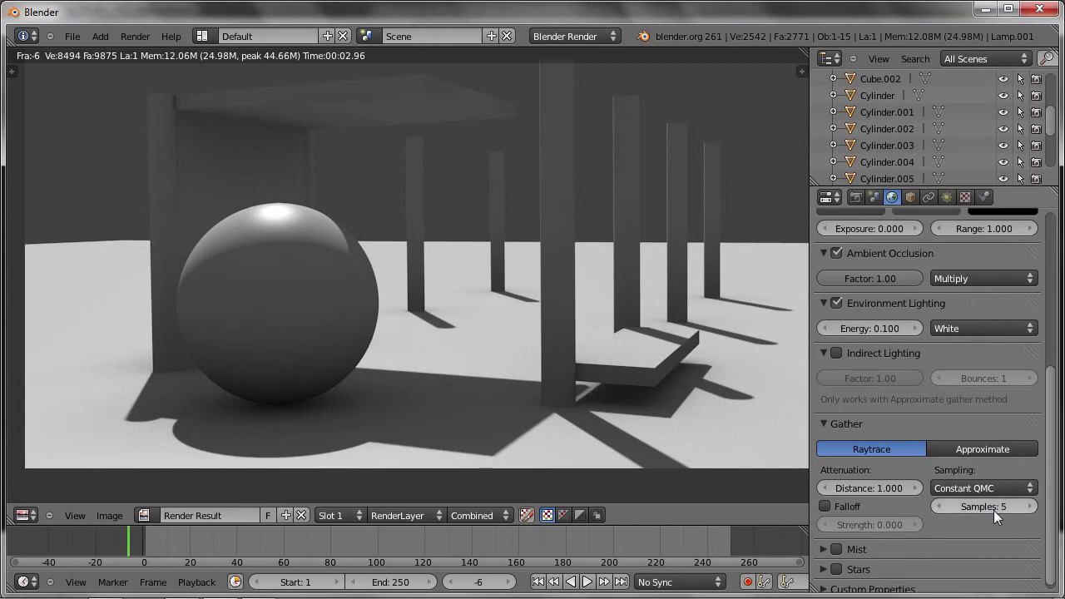
Step: Raise gather samples from 5 to 9 and re-render
click(1033, 507)
click(1033, 507)
click(1033, 507)
click(1032, 507)
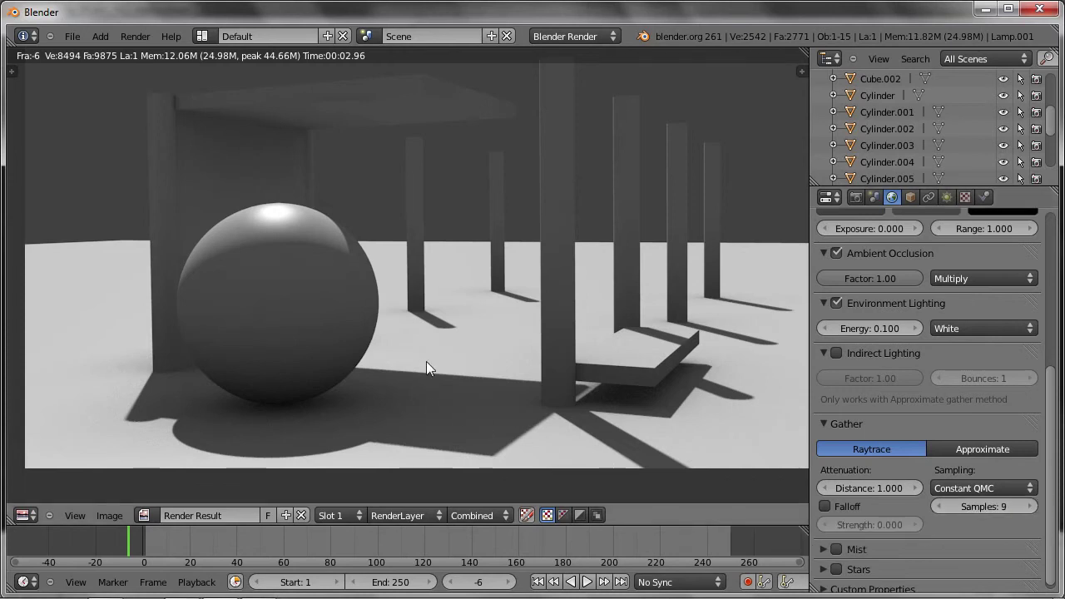
key(F12)
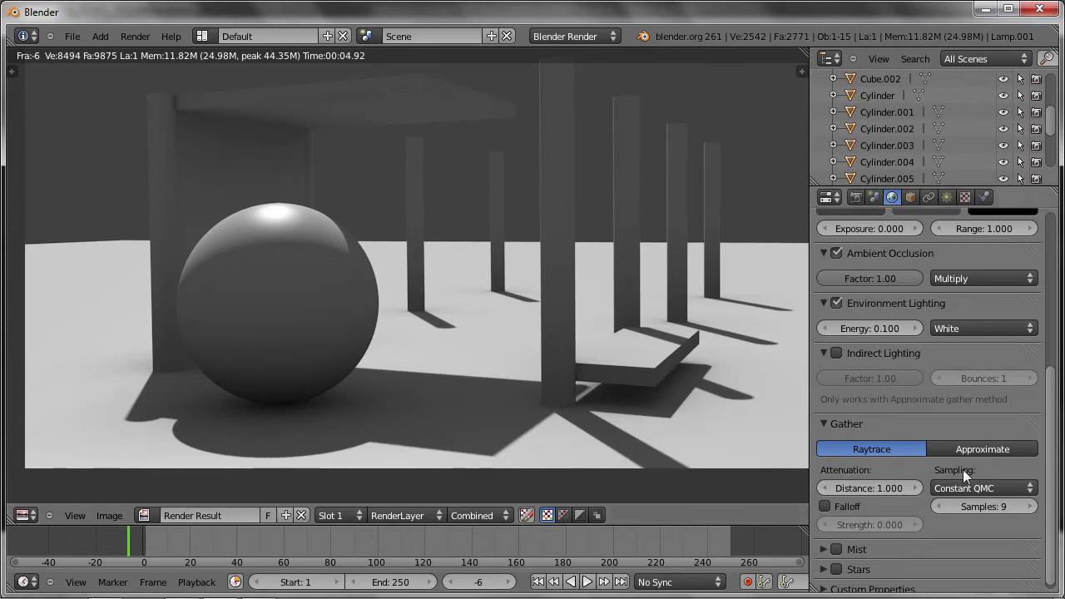
mouse_move(983, 489)
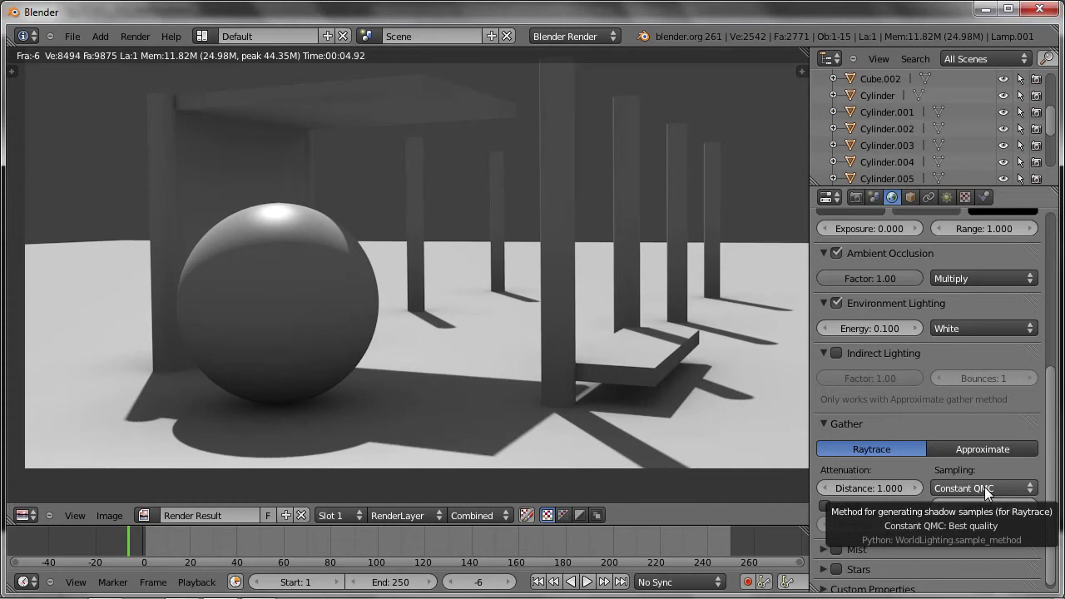
Step: Switch gather sampling to Adaptive QMC and raise samples to 11, rendering after each change
click(999, 489)
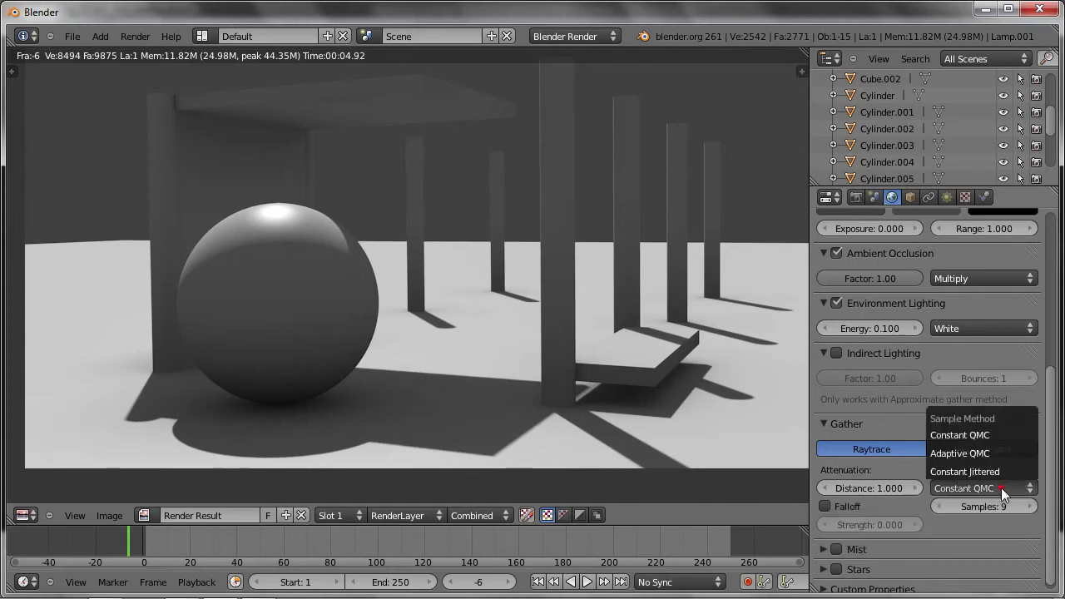
click(945, 453)
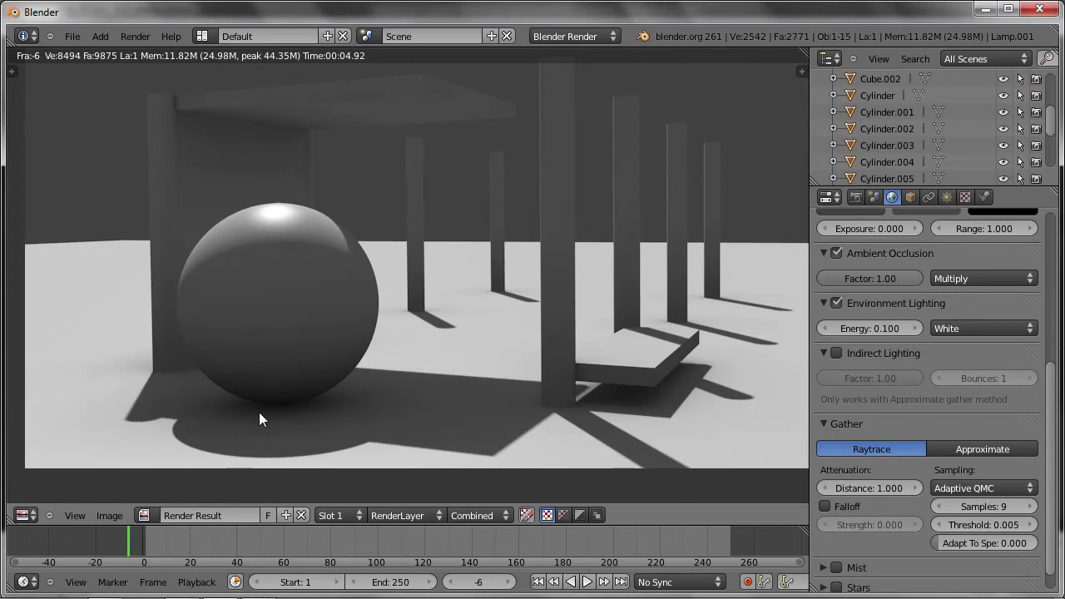
key(F12)
click(1032, 506)
click(1032, 506)
key(F12)
Step: Set a cream near-white horizon and light-blue zenith with a blended sky gradient
click(961, 333)
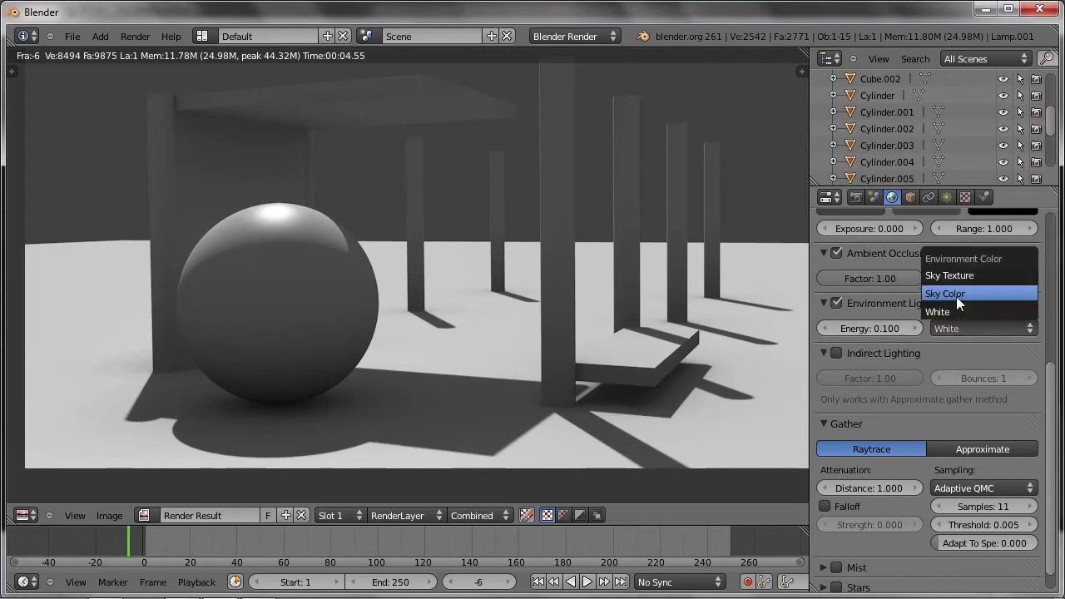
drag(1052, 434, 1047, 255)
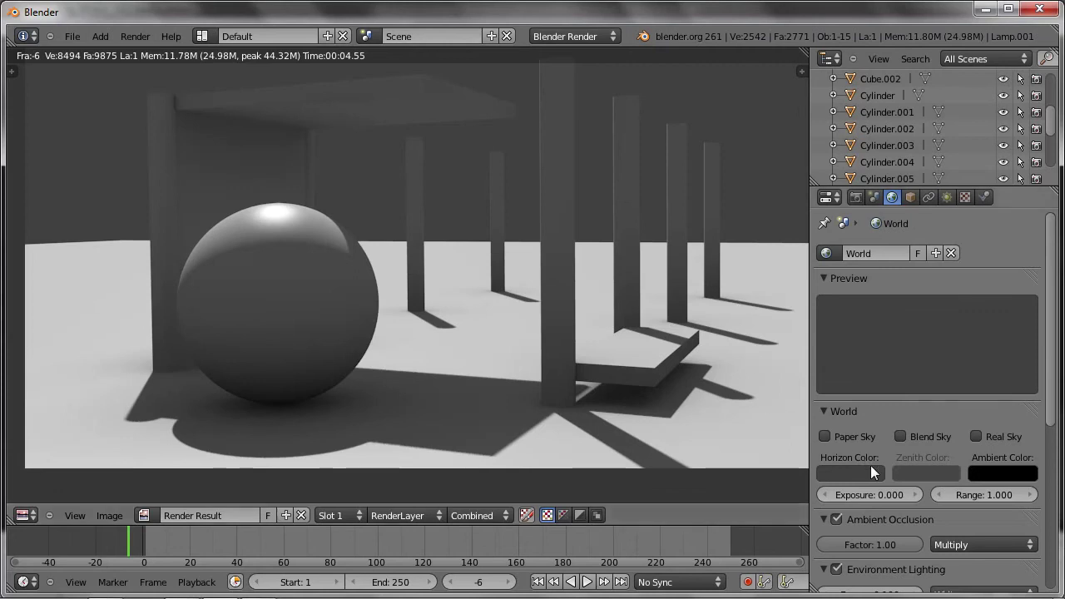
click(842, 469)
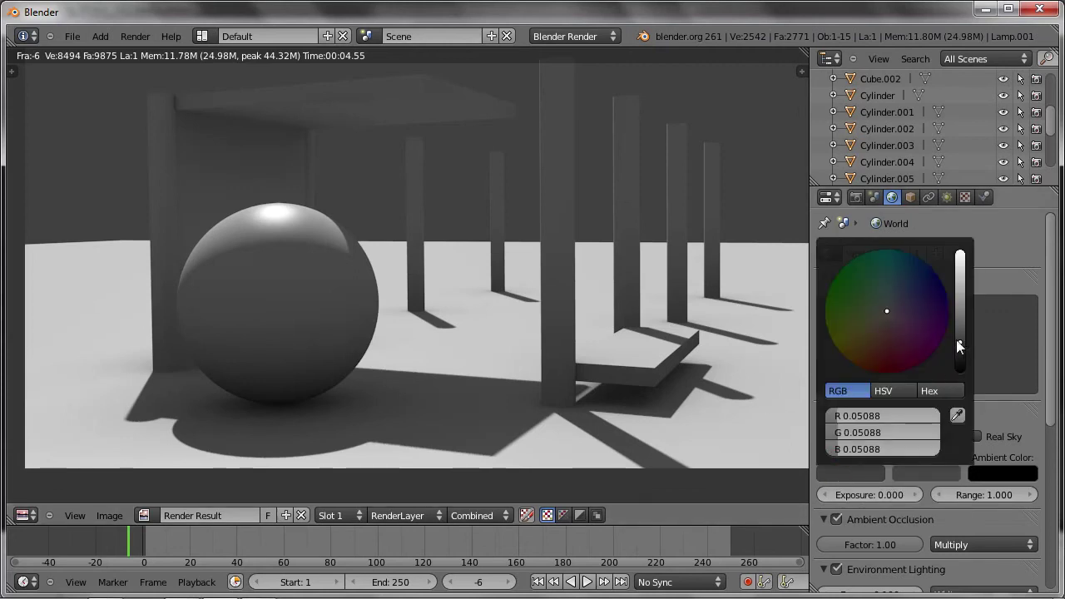
drag(958, 340, 960, 252)
click(887, 308)
drag(883, 310, 874, 322)
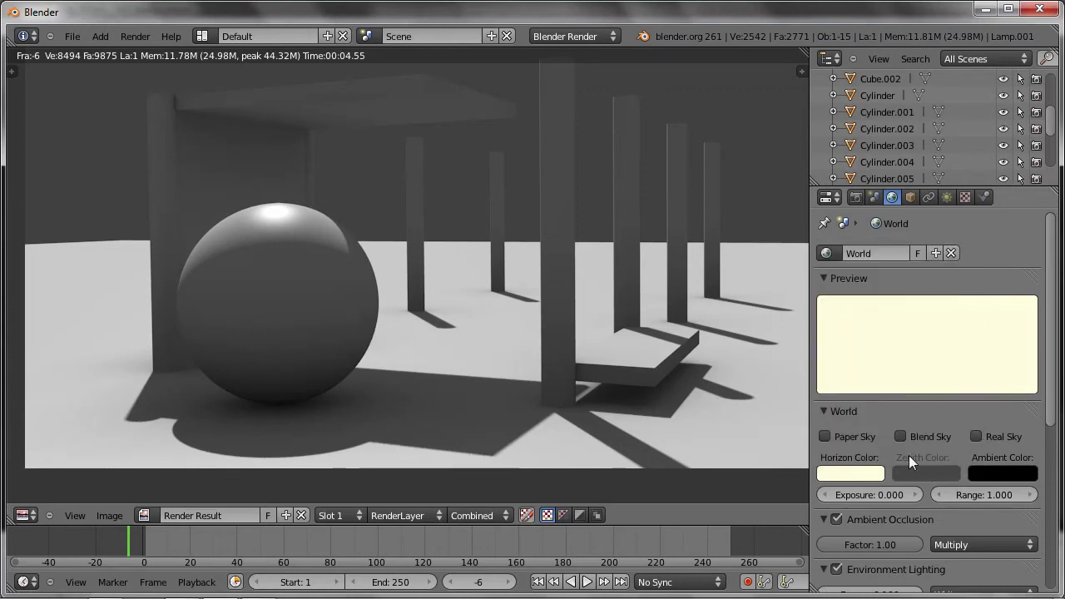
click(901, 436)
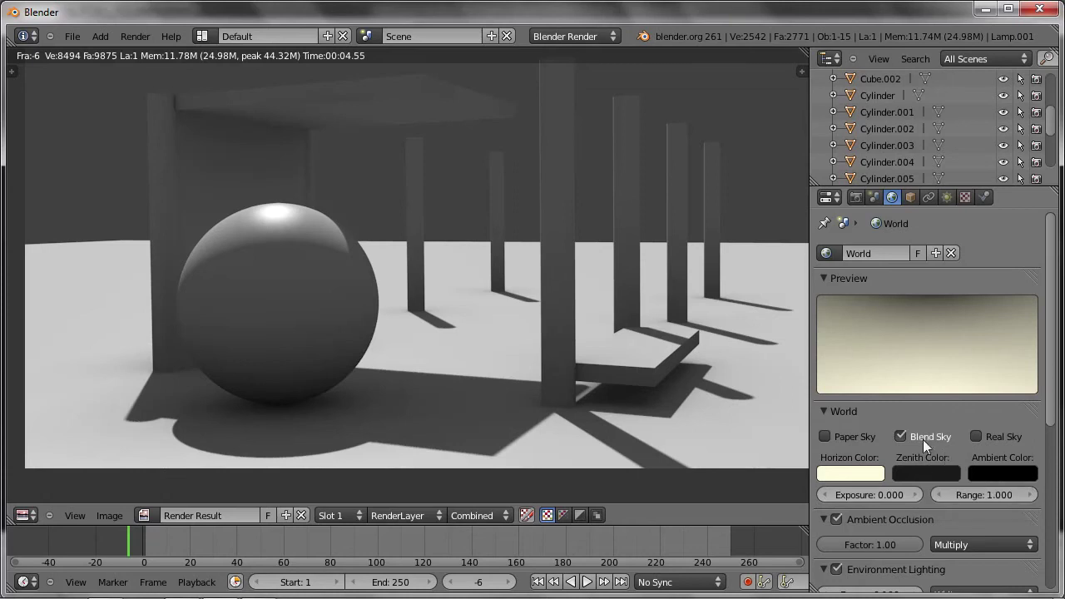
click(921, 471)
drag(952, 357, 939, 196)
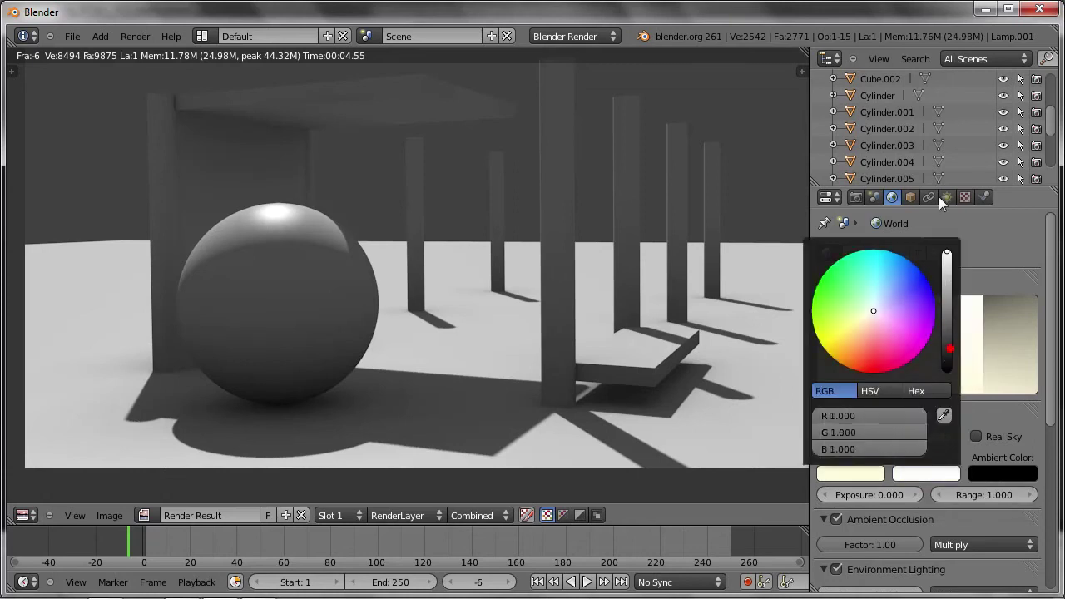
drag(875, 304, 880, 288)
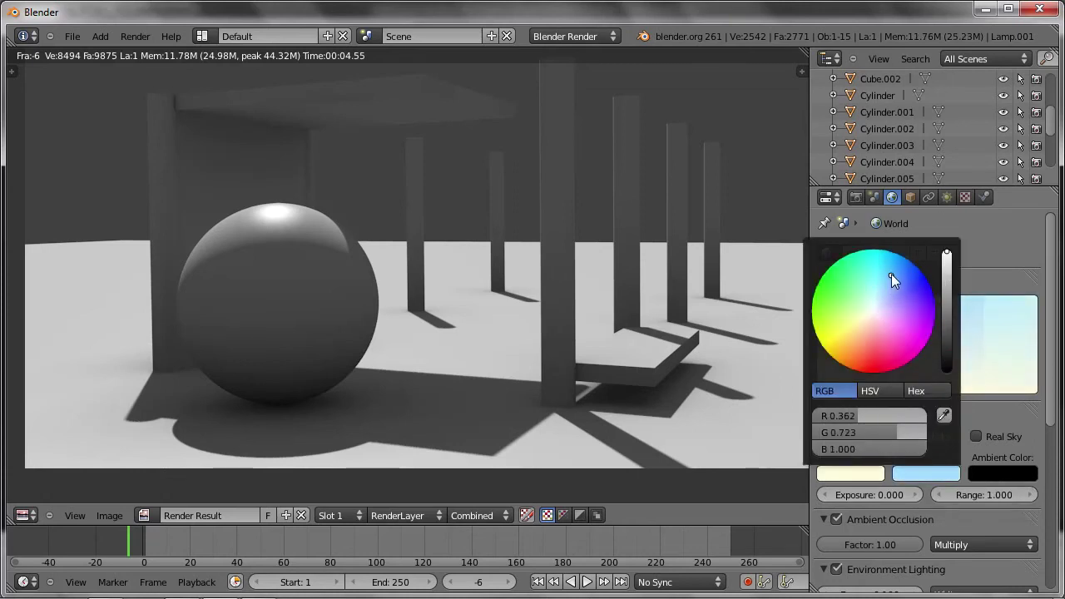
Step: Light the environment with the sky colour and render the scene
scroll(962, 526, down, 1)
scroll(962, 524, down, 2)
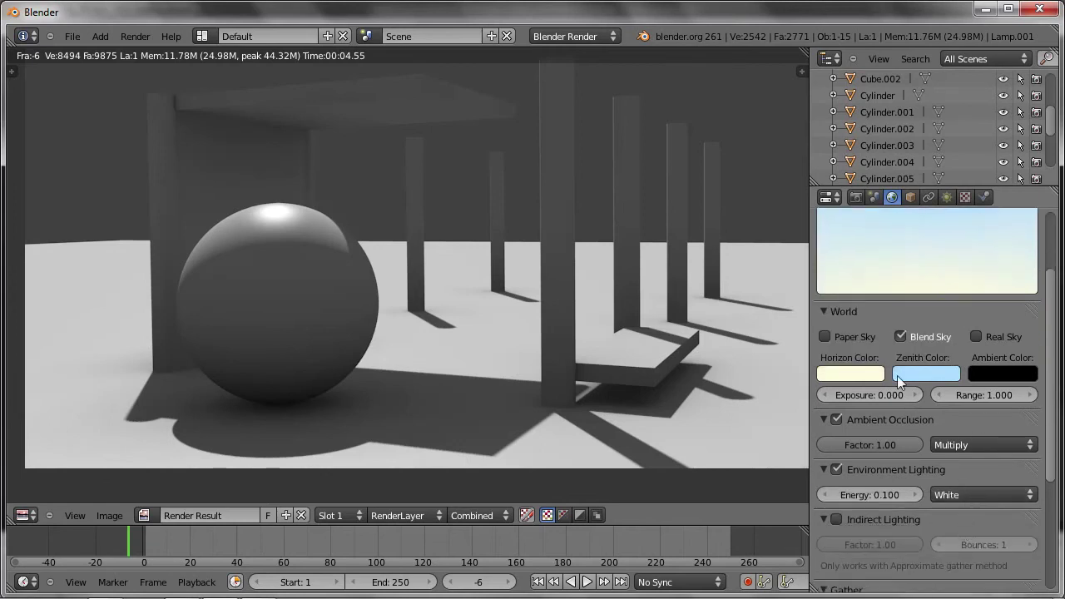
click(957, 494)
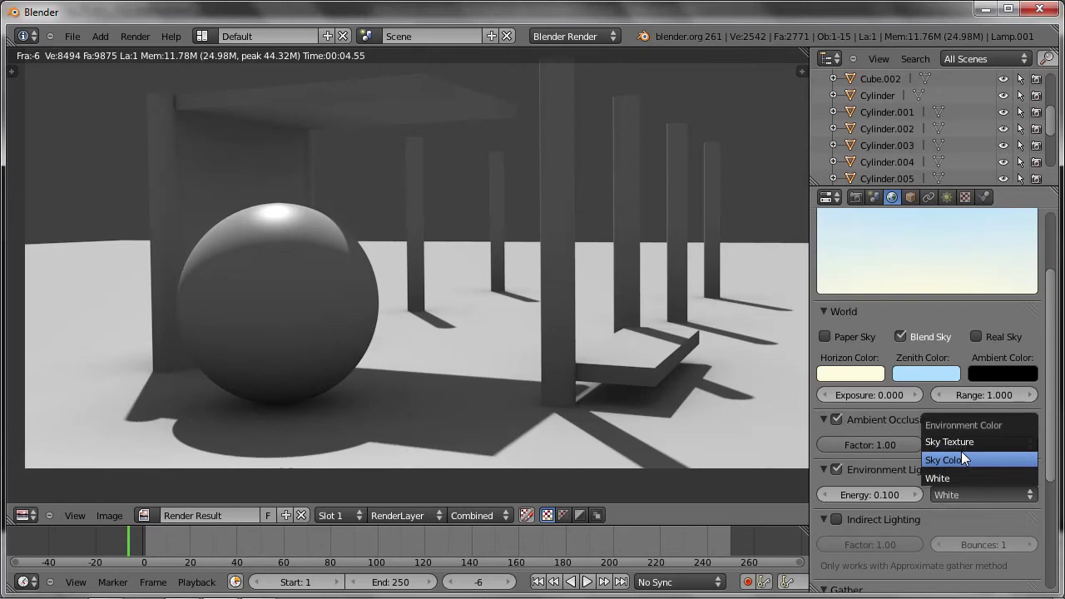
click(957, 459)
key(F12)
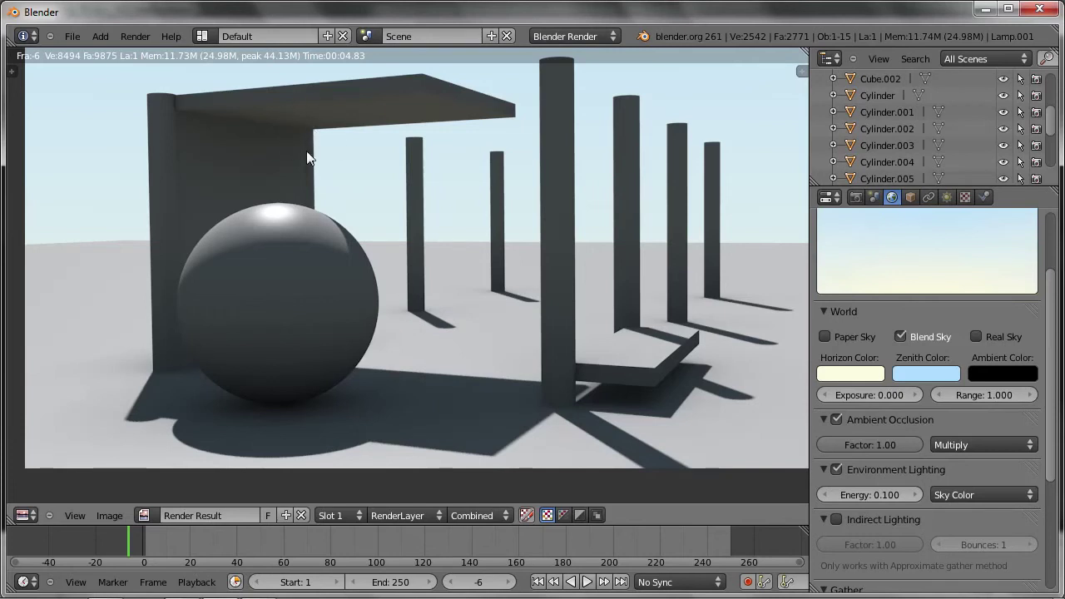
Step: Make the horizon warm yellow and zenith cyan, render, then lower AO factor to 0.30 and re-render
click(865, 376)
drag(872, 219, 857, 252)
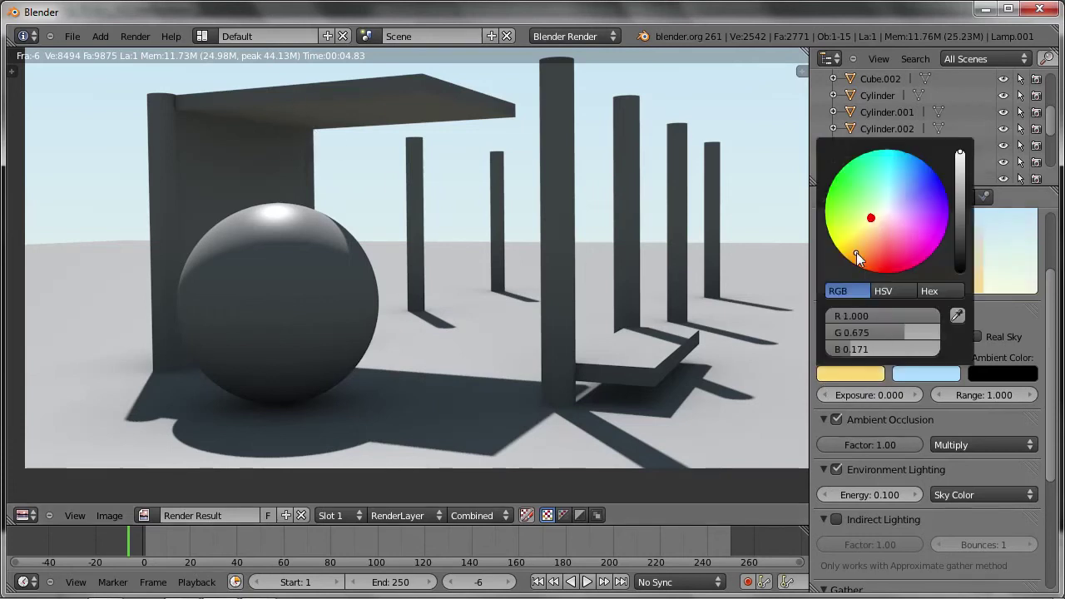
click(911, 372)
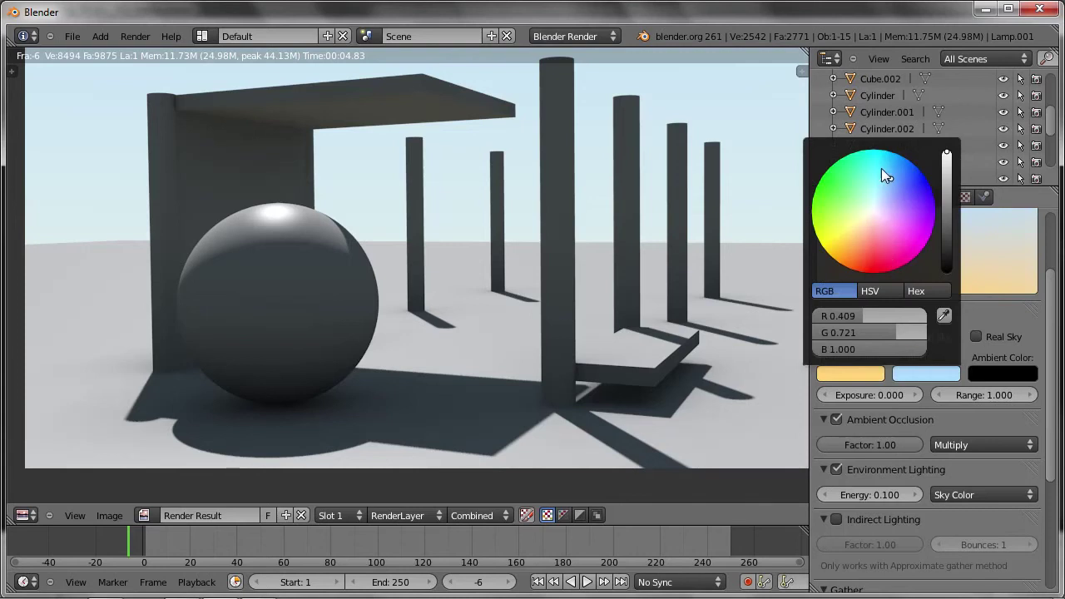
drag(884, 173, 881, 154)
key(F12)
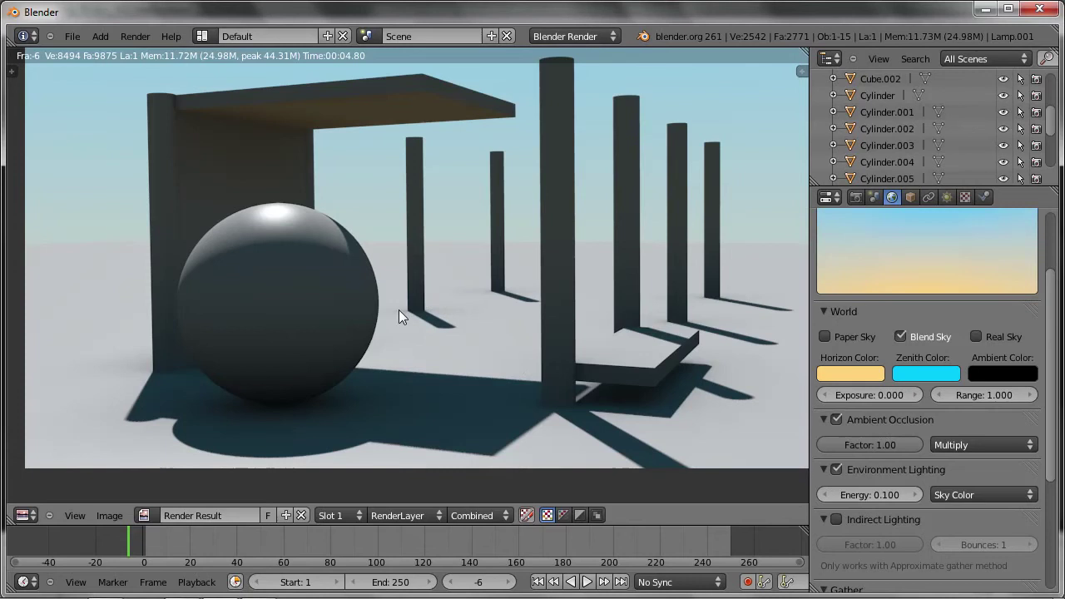
drag(896, 442, 829, 438)
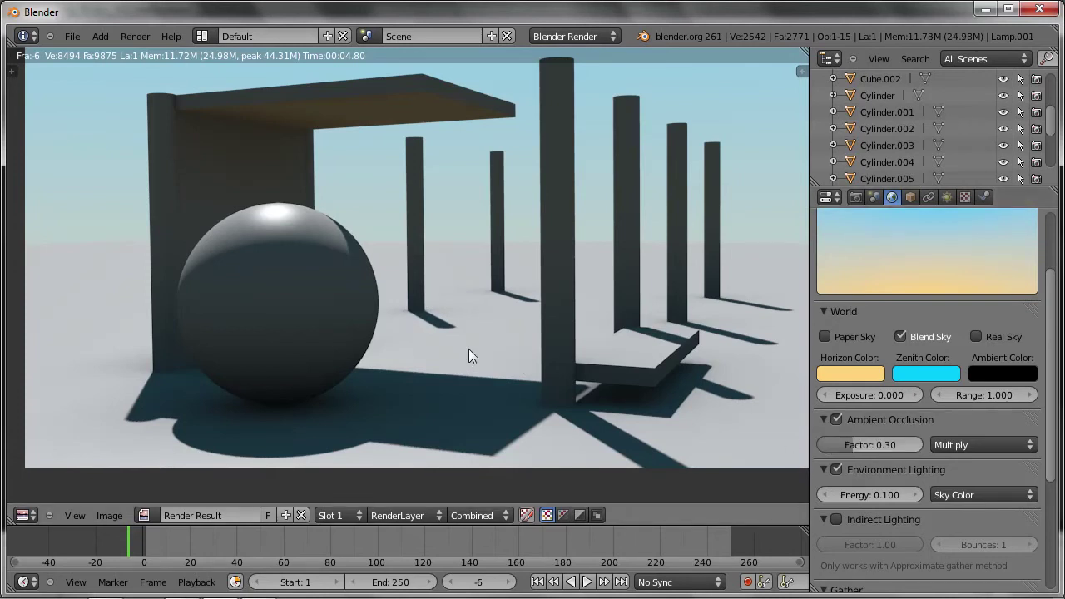
key(F12)
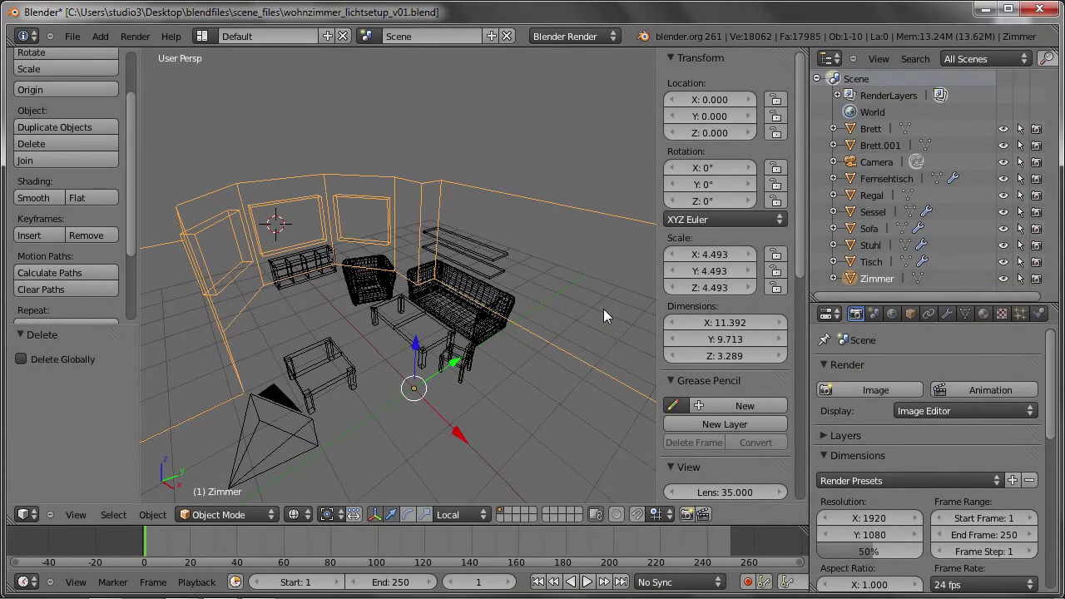
Step: Orbit and zoom around the wireframe living room, then select the coffee table Tisch
mouse_move(446, 164)
middle_down()
mouse_move(388, 231)
mouse_move(435, 219)
mouse_move(439, 235)
mouse_move(407, 226)
middle_up()
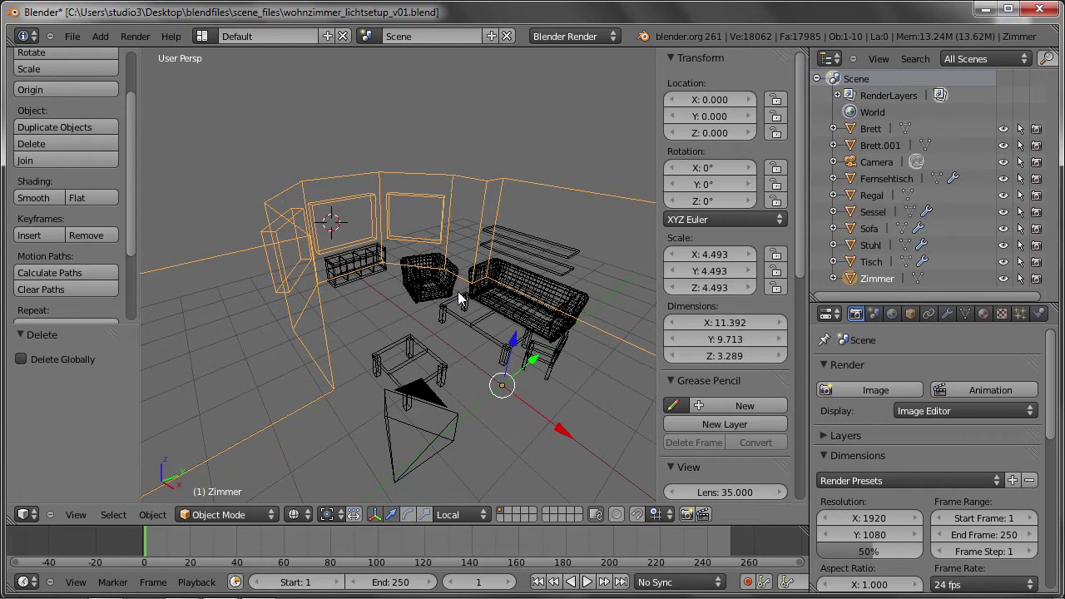
mouse_move(445, 278)
middle_down()
mouse_move(494, 285)
mouse_move(556, 275)
mouse_move(528, 364)
mouse_move(536, 358)
mouse_move(509, 330)
middle_up()
scroll(541, 355, down, 2)
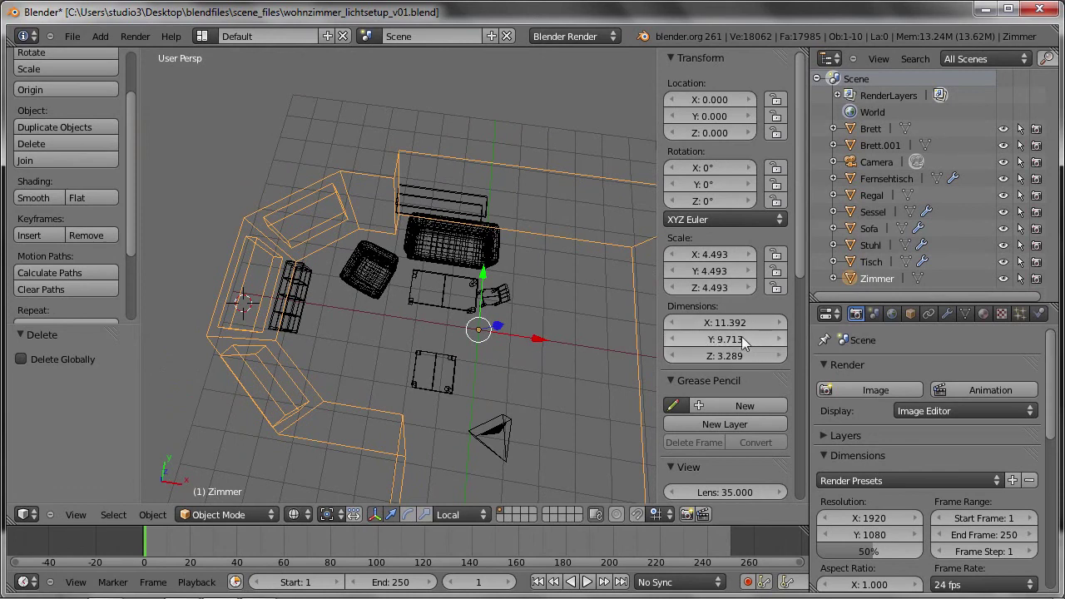
mouse_move(507, 320)
middle_down()
mouse_move(442, 306)
mouse_move(466, 298)
mouse_move(393, 263)
mouse_move(482, 365)
mouse_move(295, 261)
middle_up()
scroll(481, 365, up, 2)
scroll(482, 365, up, 2)
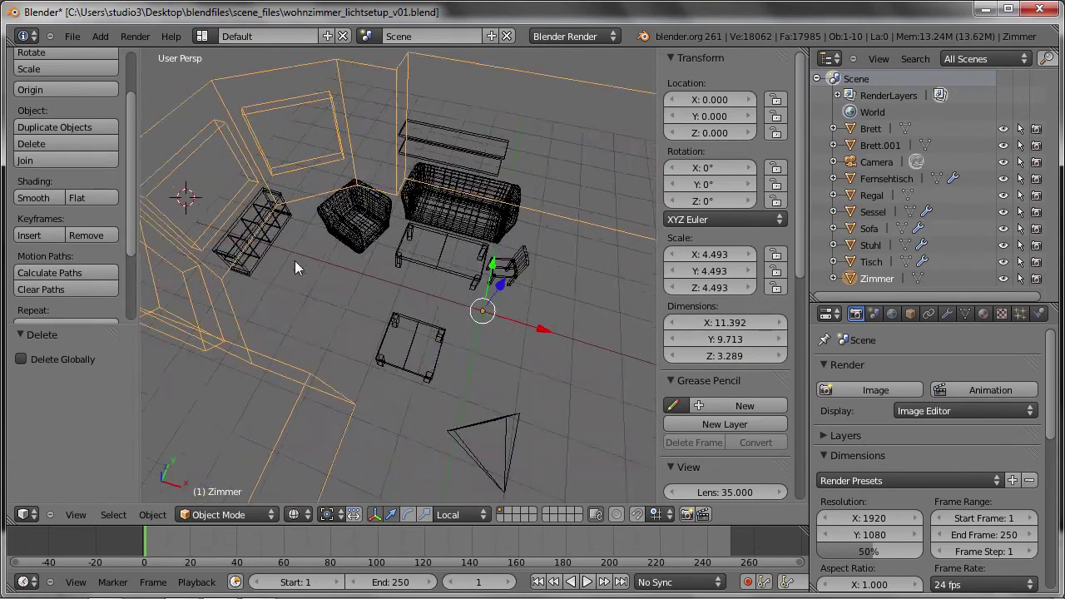
scroll(463, 273, up, 3)
mouse_move(464, 273)
middle_down()
mouse_move(457, 252)
mouse_move(499, 269)
mouse_move(470, 217)
middle_up()
right_click(457, 252)
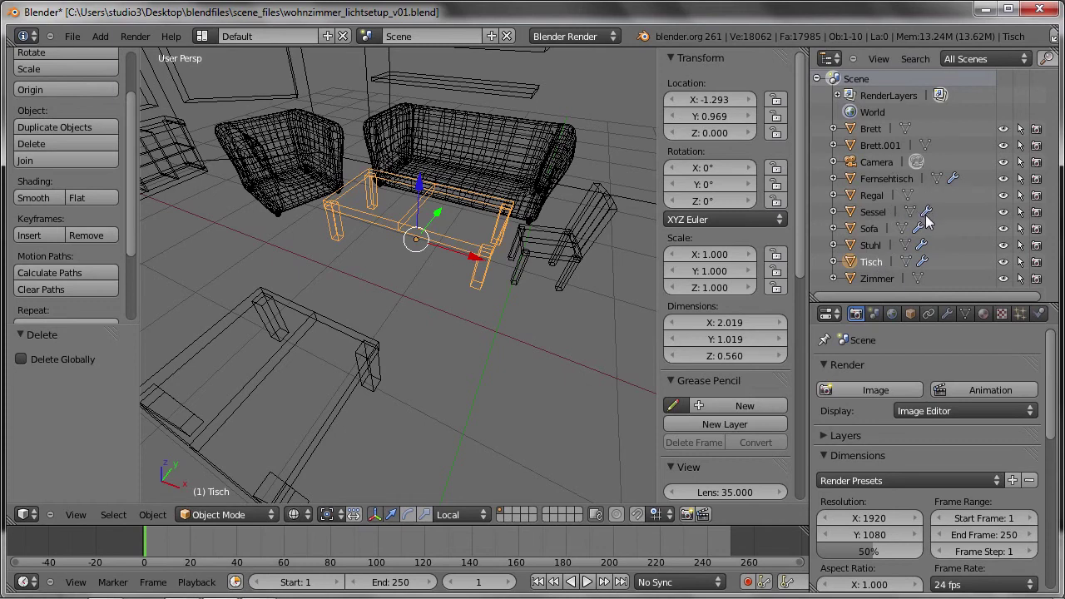
Step: Inspect the modifiers on Tisch, Sofa, Sessel, Brett.001 and the Regal shelf
click(944, 316)
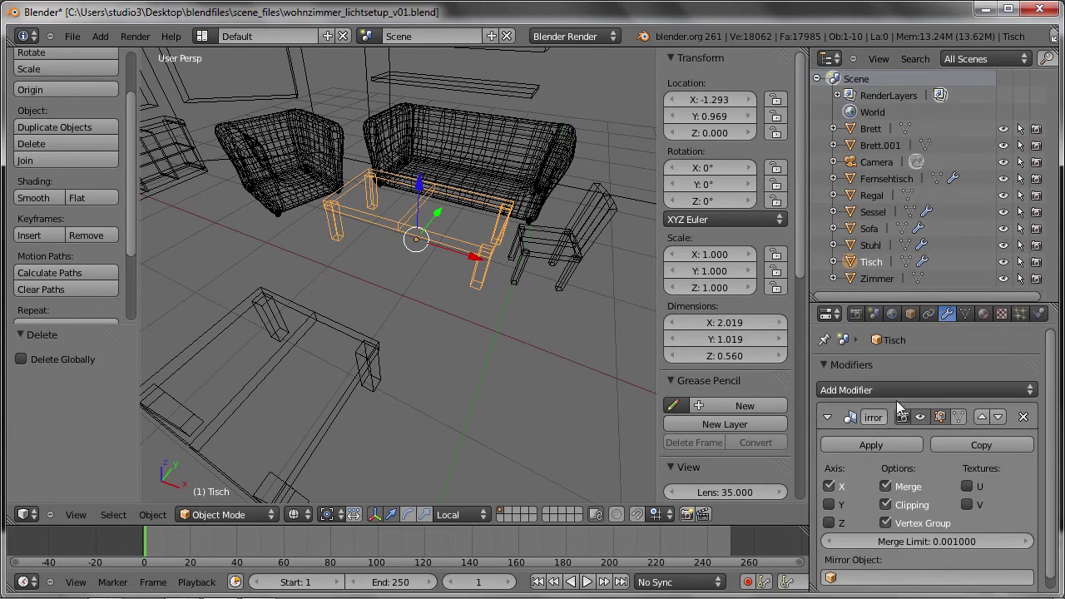
right_click(542, 180)
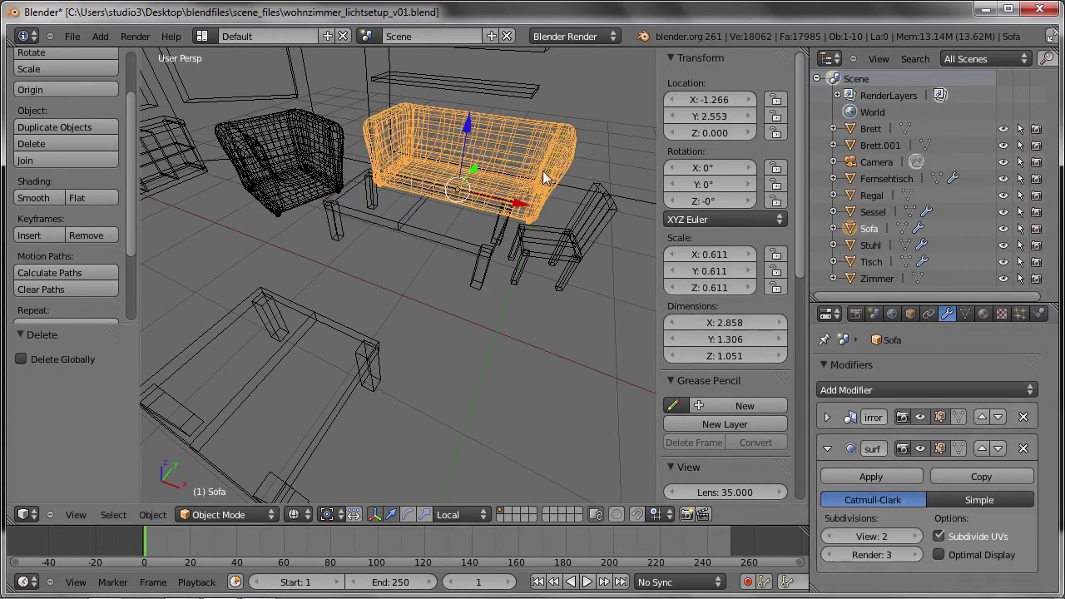
right_click(302, 176)
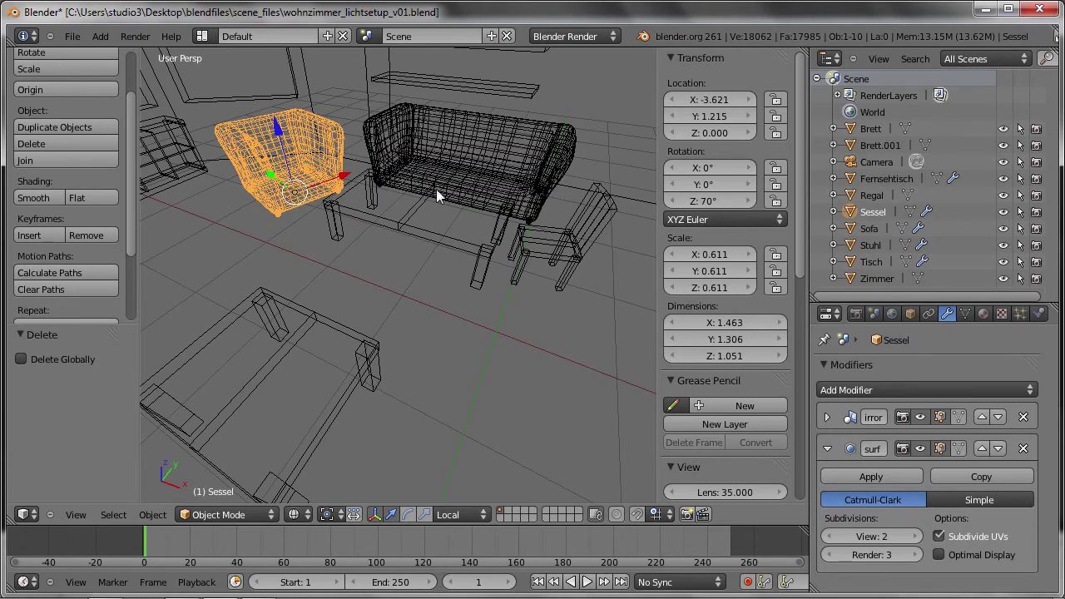
mouse_move(424, 241)
middle_down()
mouse_move(414, 202)
mouse_move(433, 238)
mouse_move(458, 153)
mouse_move(388, 160)
mouse_move(437, 213)
mouse_move(402, 180)
mouse_move(427, 201)
middle_up()
right_click(452, 203)
right_click(268, 229)
Step: Switch to solid shading and view the Regal shelf from the front, zoomed out
mouse_move(258, 241)
middle_down()
mouse_move(312, 263)
mouse_move(307, 274)
mouse_move(355, 275)
middle_up()
scroll(306, 275, up, 3)
scroll(297, 287, up, 2)
key(z)
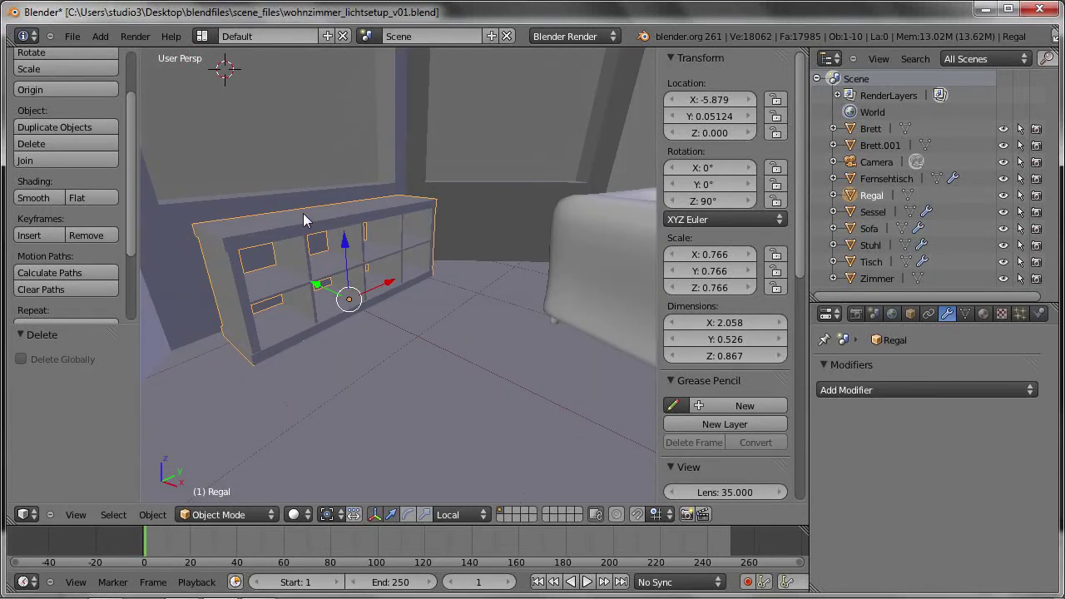
mouse_move(347, 251)
middle_down()
mouse_move(350, 239)
mouse_move(416, 277)
mouse_move(454, 271)
mouse_move(494, 302)
mouse_move(400, 283)
mouse_move(430, 282)
mouse_move(469, 221)
mouse_move(404, 253)
mouse_move(402, 234)
mouse_move(453, 244)
mouse_move(409, 235)
mouse_move(446, 273)
mouse_move(502, 295)
mouse_move(522, 279)
mouse_move(499, 290)
mouse_move(452, 219)
mouse_move(446, 238)
middle_up()
scroll(409, 236, down, 2)
scroll(423, 244, down, 2)
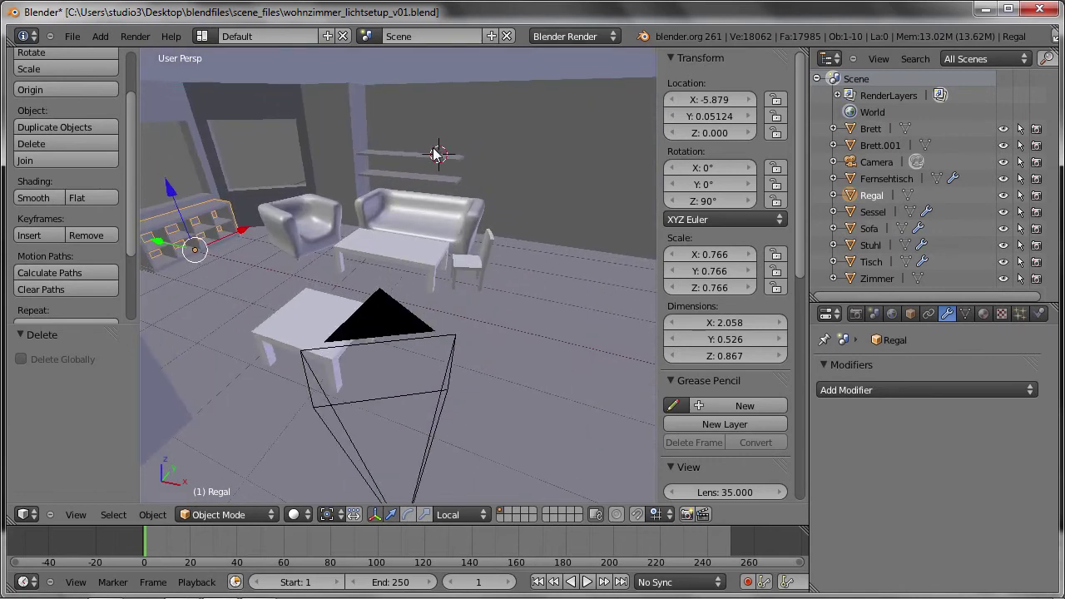
key(shift+a)
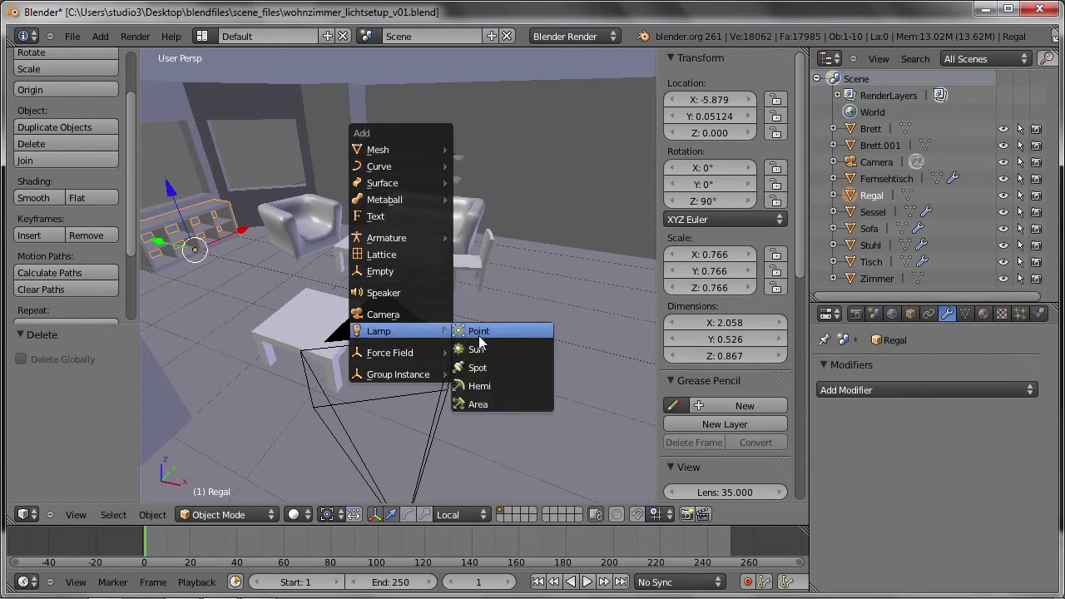
click(479, 332)
click(948, 313)
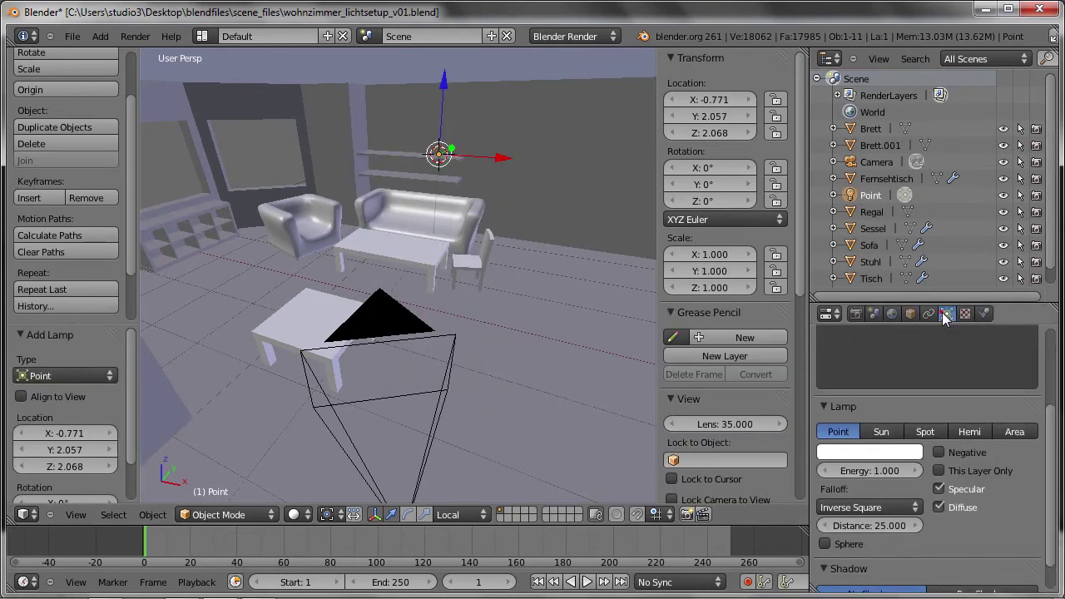
scroll(978, 405, down, 2)
click(984, 559)
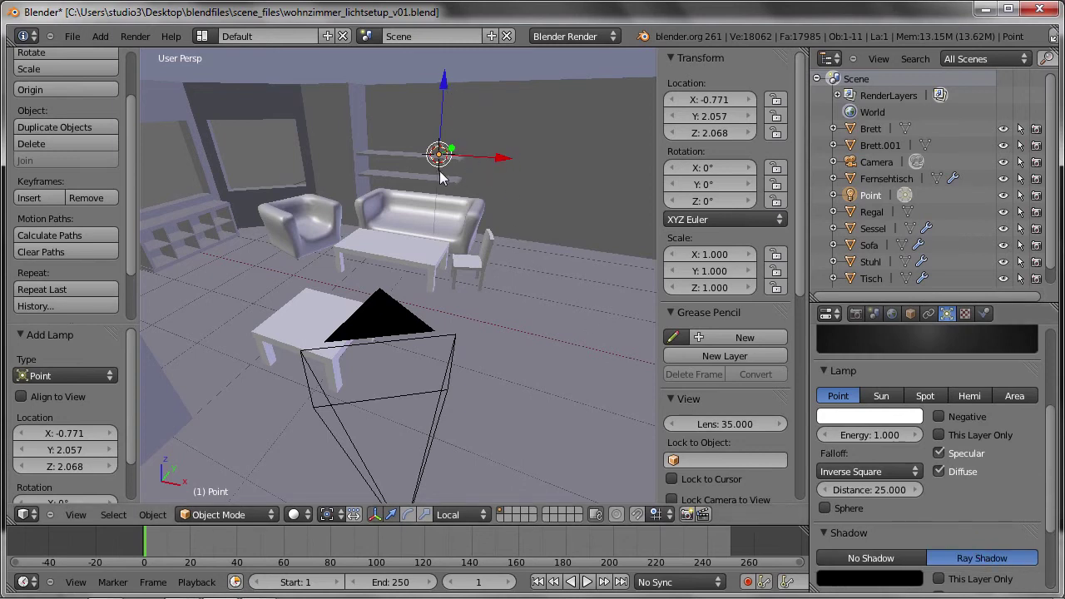
key(F12)
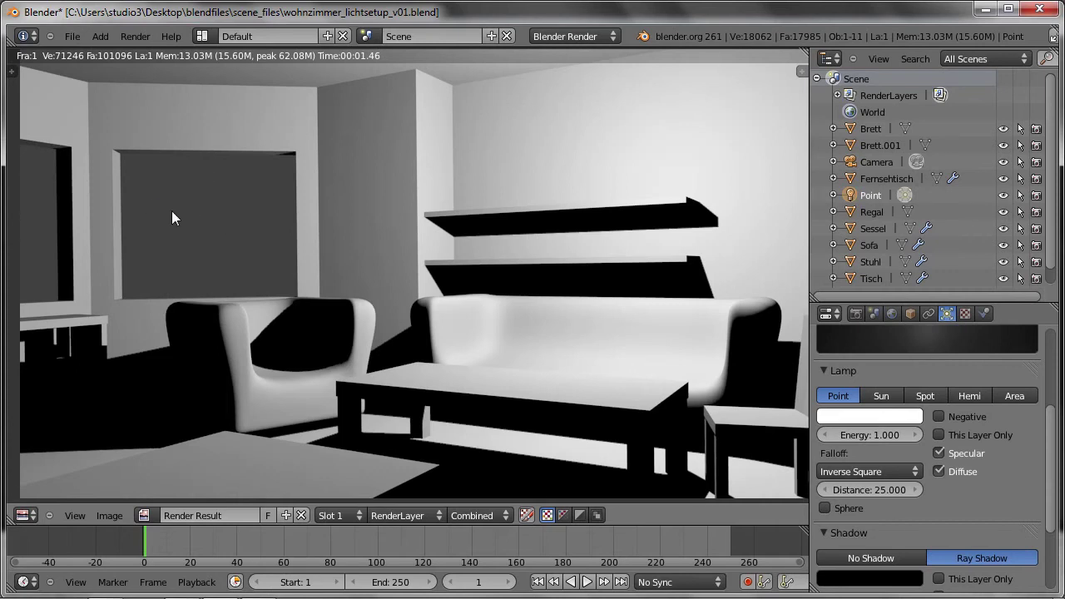
key(Escape)
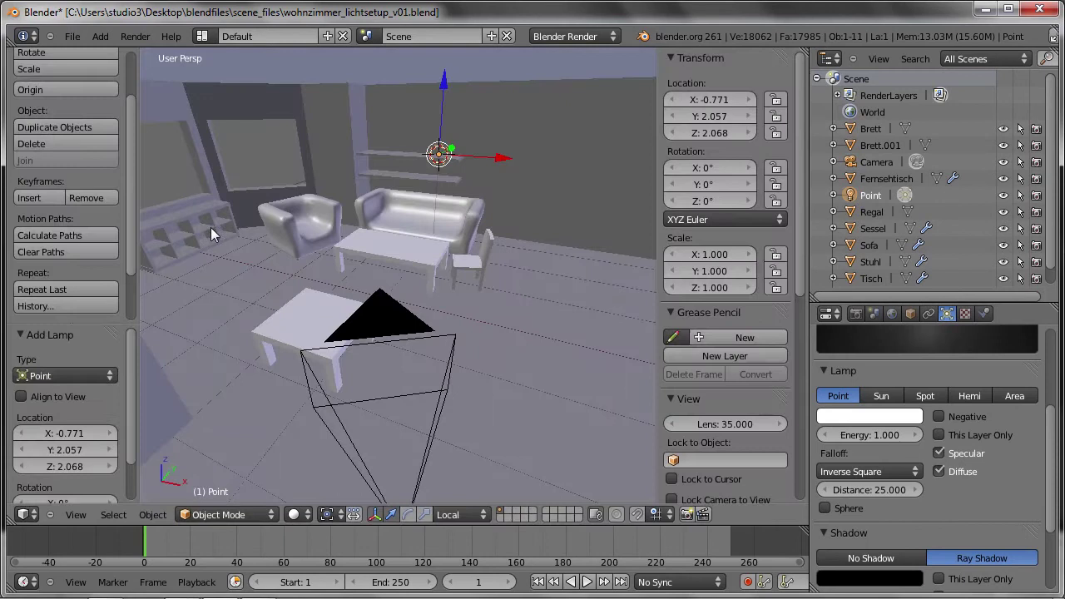
key(x)
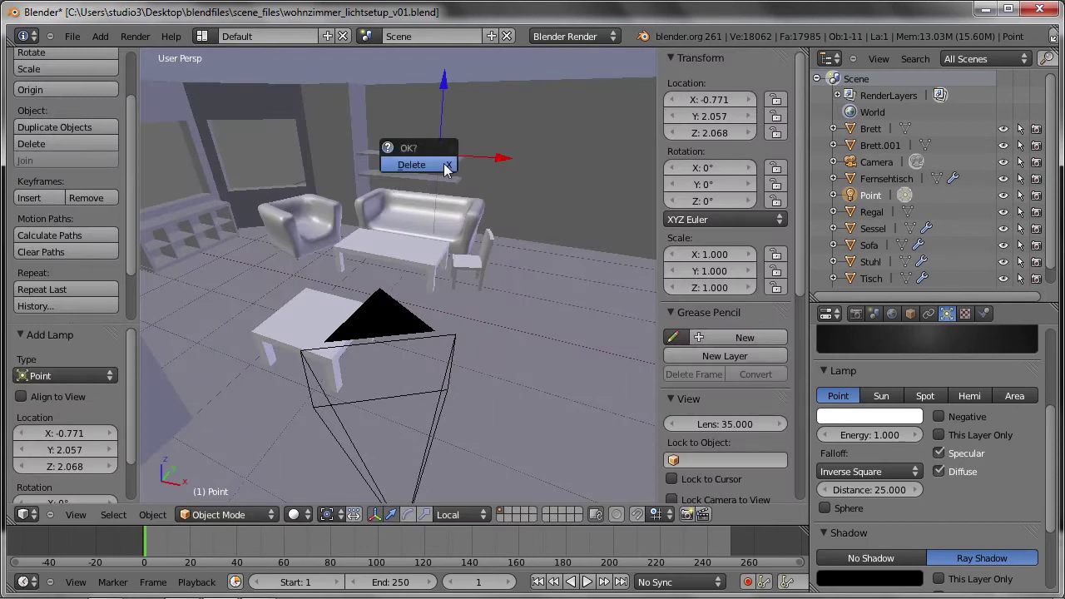
click(445, 164)
scroll(376, 183, up, 5)
Step: Place the 3D cursor outside the room and add a Sun lamp there
mouse_move(301, 190)
middle_down()
mouse_move(369, 212)
mouse_move(324, 222)
mouse_move(357, 191)
mouse_move(305, 197)
mouse_move(307, 221)
mouse_move(397, 218)
mouse_move(395, 204)
mouse_move(414, 219)
mouse_move(349, 229)
middle_up()
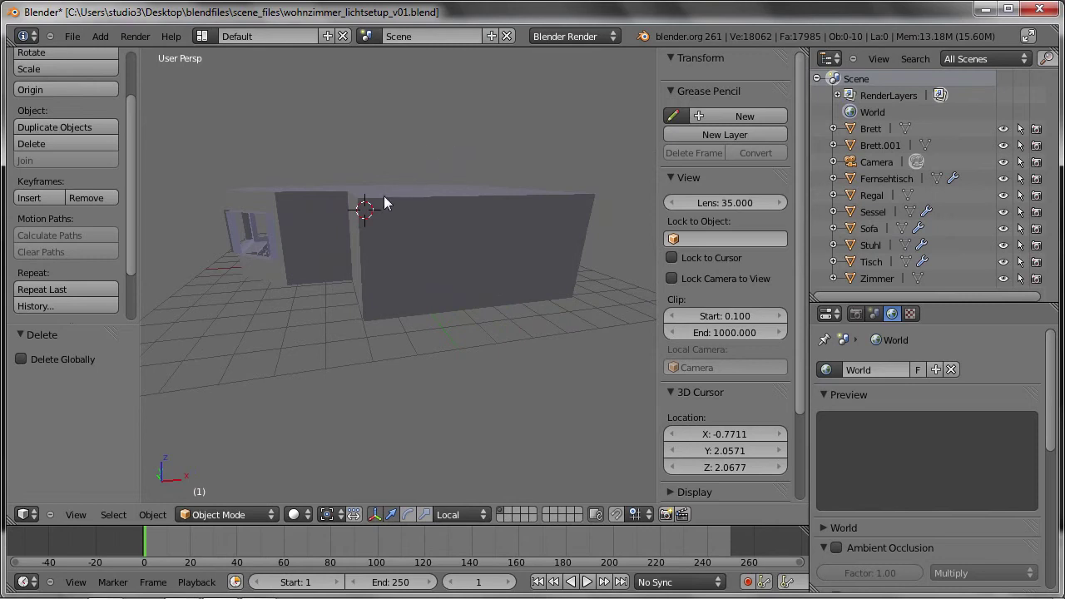
mouse_move(316, 219)
middle_down()
mouse_move(301, 220)
mouse_move(400, 215)
middle_up()
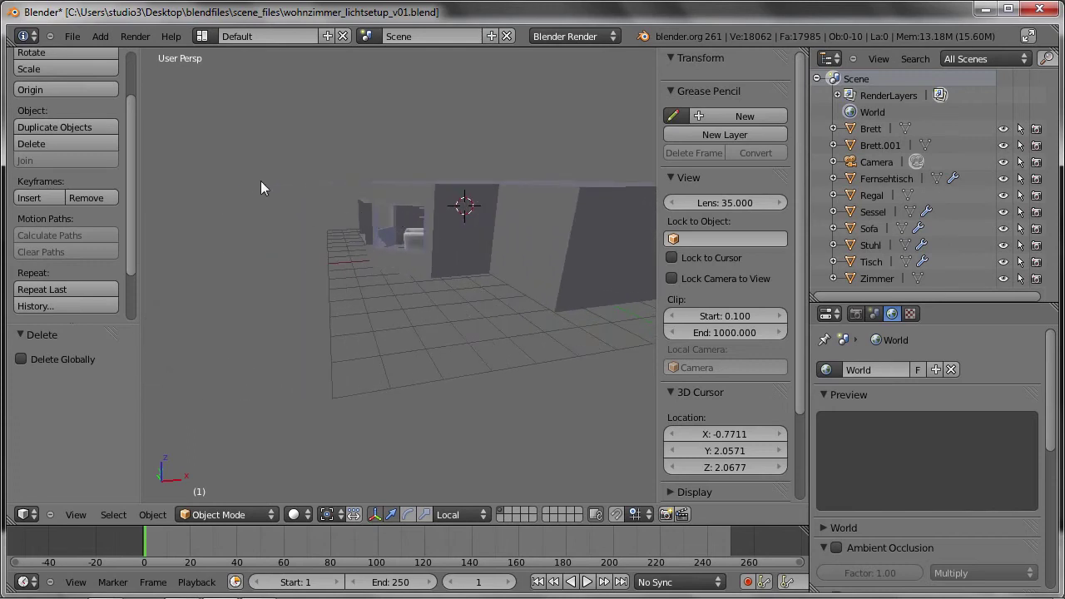
click(232, 187)
key(shift+a)
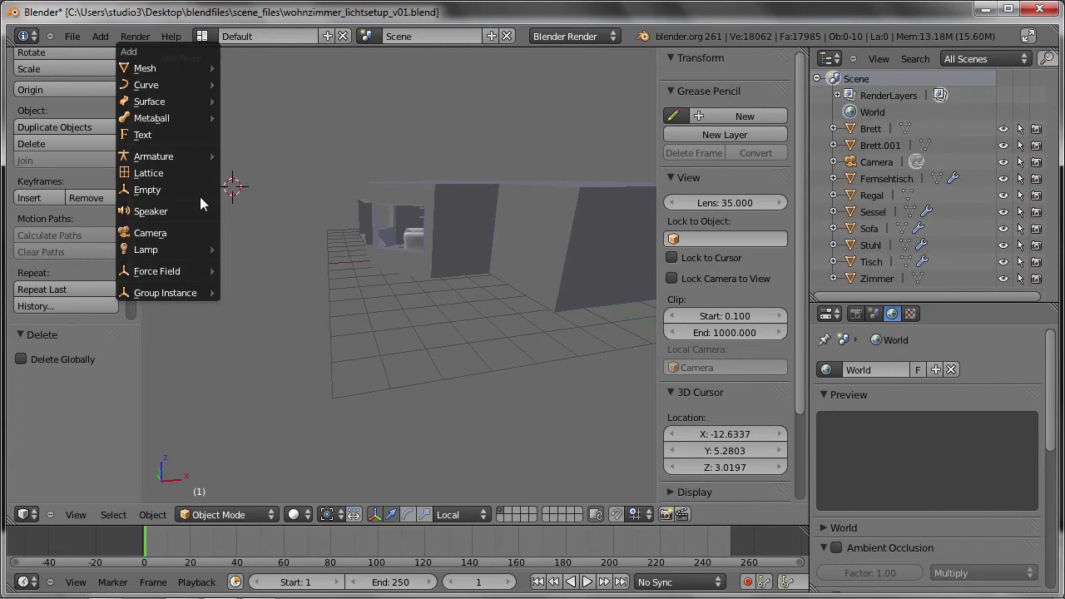
mouse_move(147, 250)
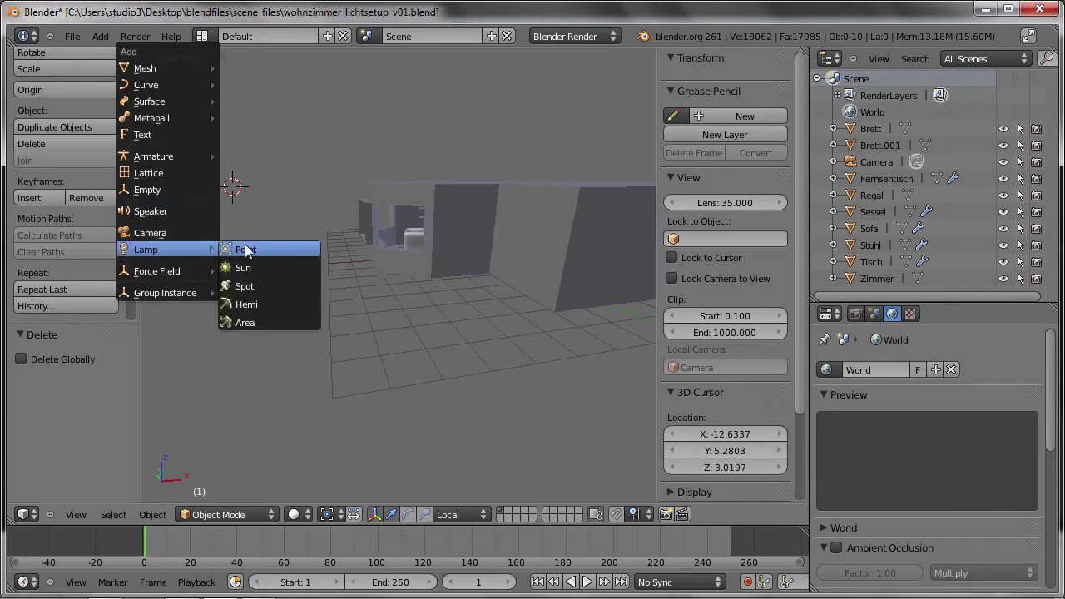
click(251, 262)
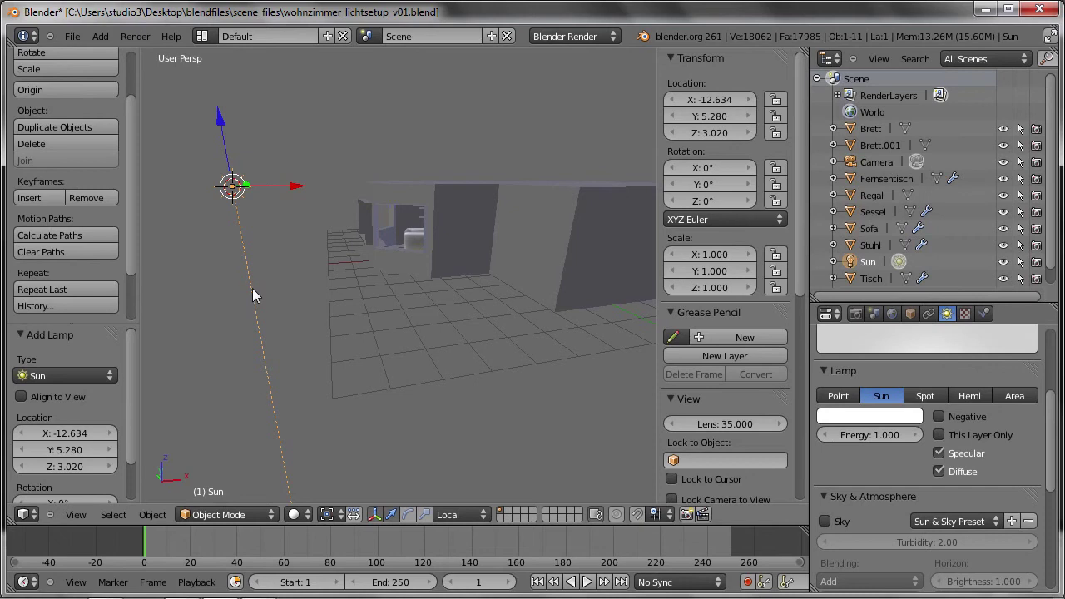
Step: Duplicate the sun as a test point lamp, delete the copy Sun.001, and reselect the original Sun
key(shift+d)
click(329, 280)
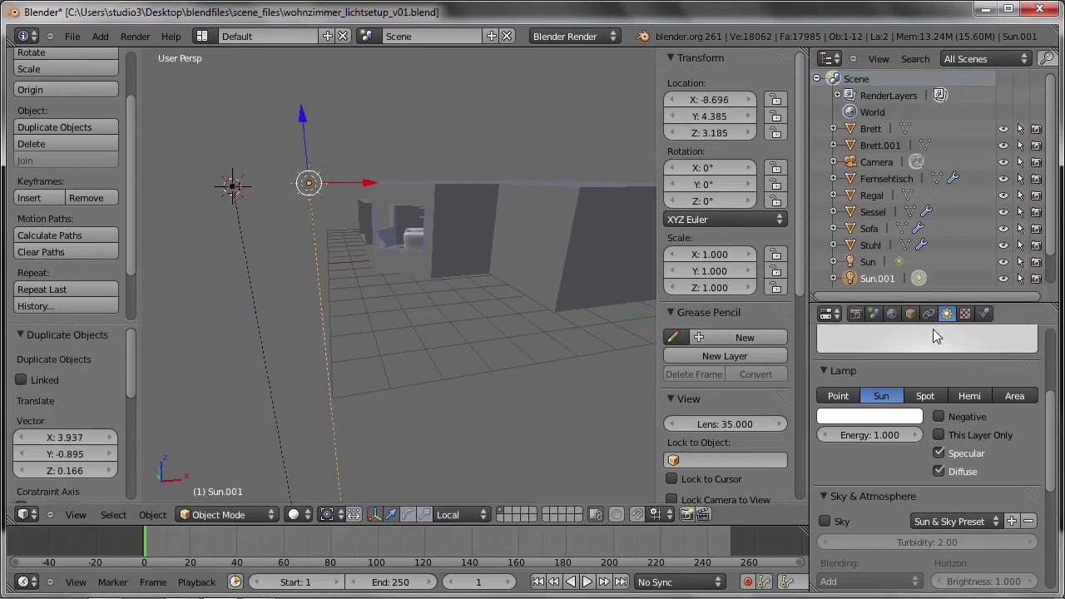
click(838, 396)
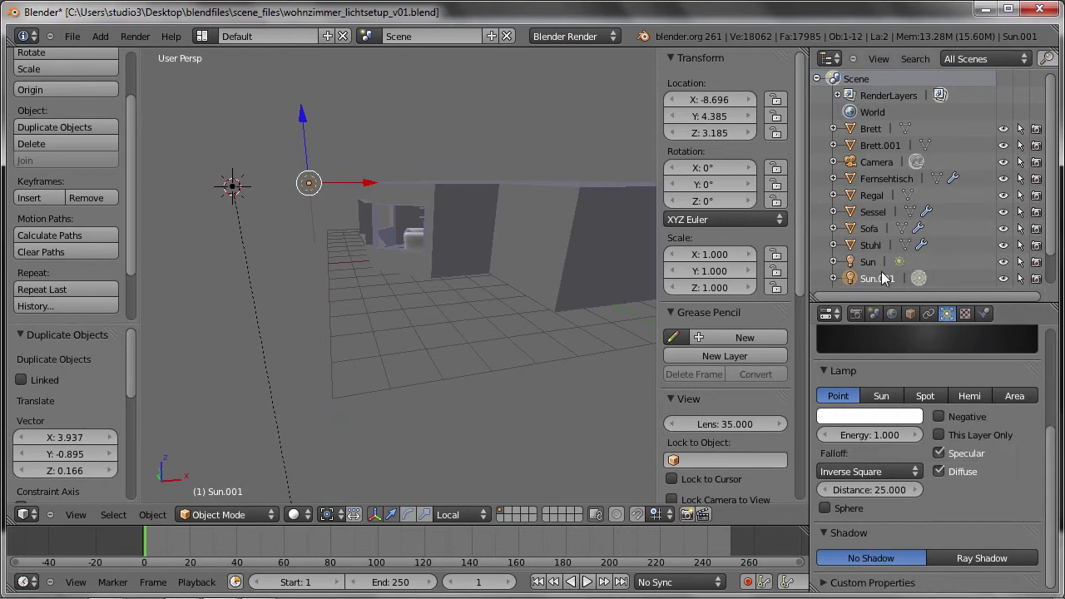
key(Delete)
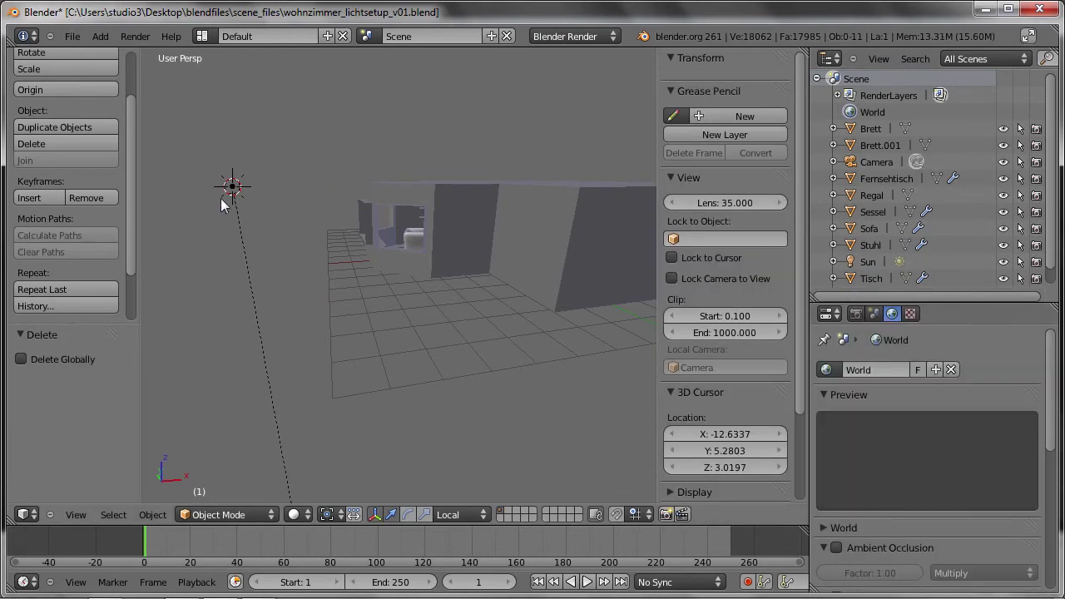
right_click(229, 189)
key(shift+a)
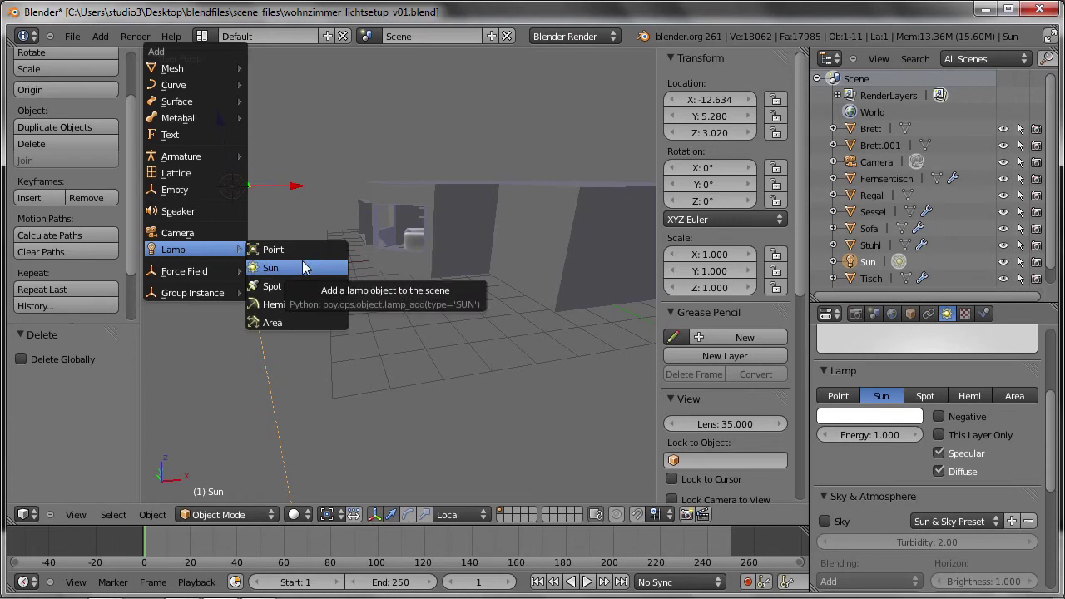
Step: Add another sun lamp at the cursor and give it a rough rotation
click(303, 267)
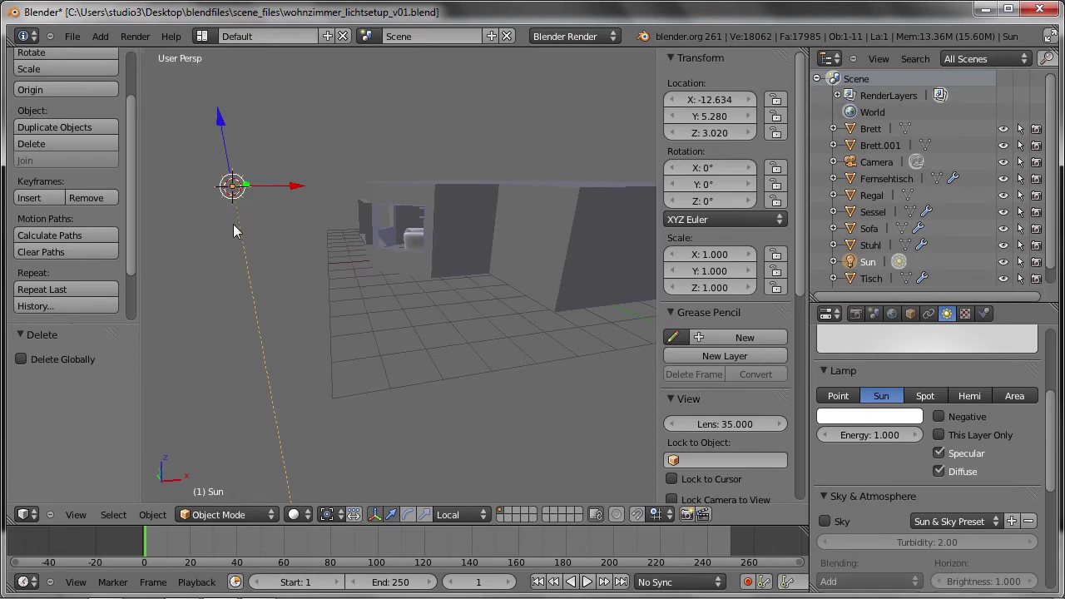
mouse_move(602, 297)
middle_down()
mouse_move(369, 240)
mouse_move(442, 241)
mouse_move(356, 231)
mouse_move(308, 240)
mouse_move(428, 248)
mouse_move(394, 250)
mouse_move(353, 272)
mouse_move(369, 255)
mouse_move(323, 232)
mouse_move(306, 272)
mouse_move(366, 266)
mouse_move(353, 267)
middle_up()
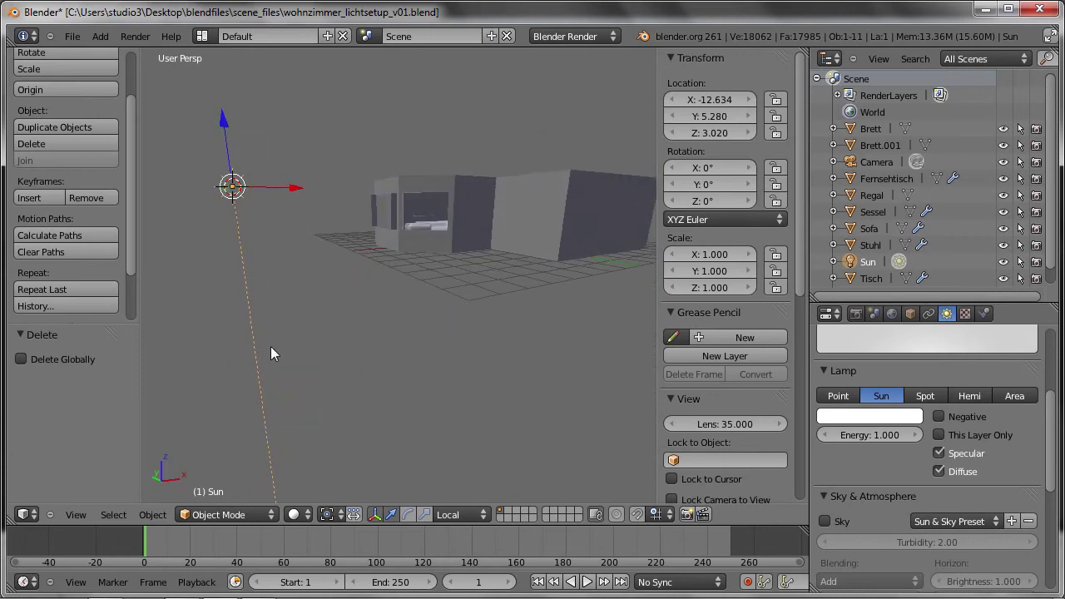
key(r)
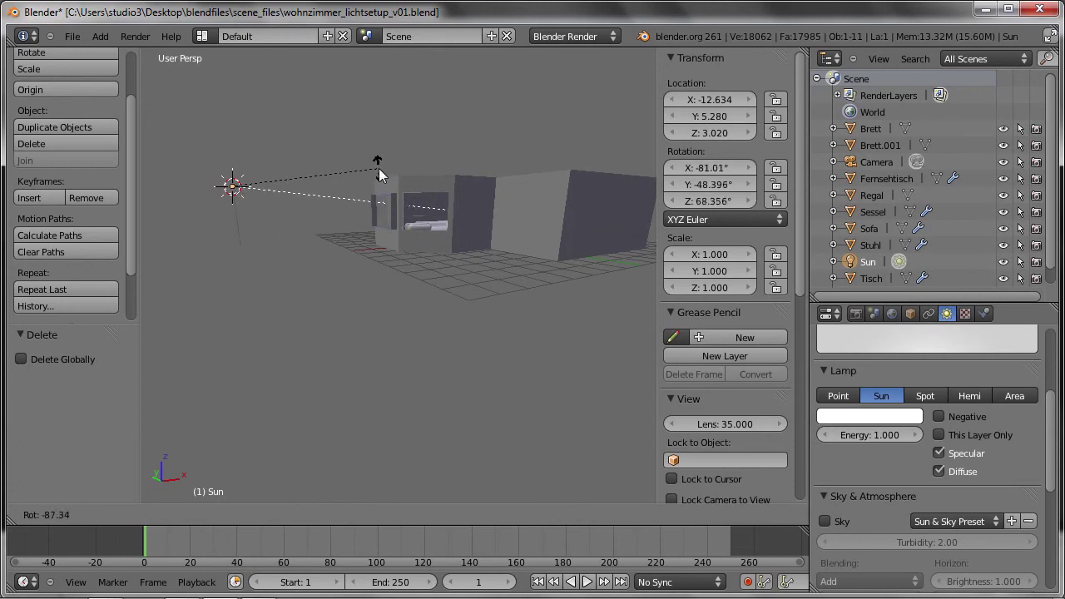
click(375, 178)
mouse_move(374, 183)
middle_down()
mouse_move(336, 222)
mouse_move(446, 247)
mouse_move(508, 321)
mouse_move(380, 252)
middle_up()
mouse_move(441, 144)
middle_down()
mouse_move(383, 136)
mouse_move(374, 91)
mouse_move(304, 171)
middle_up()
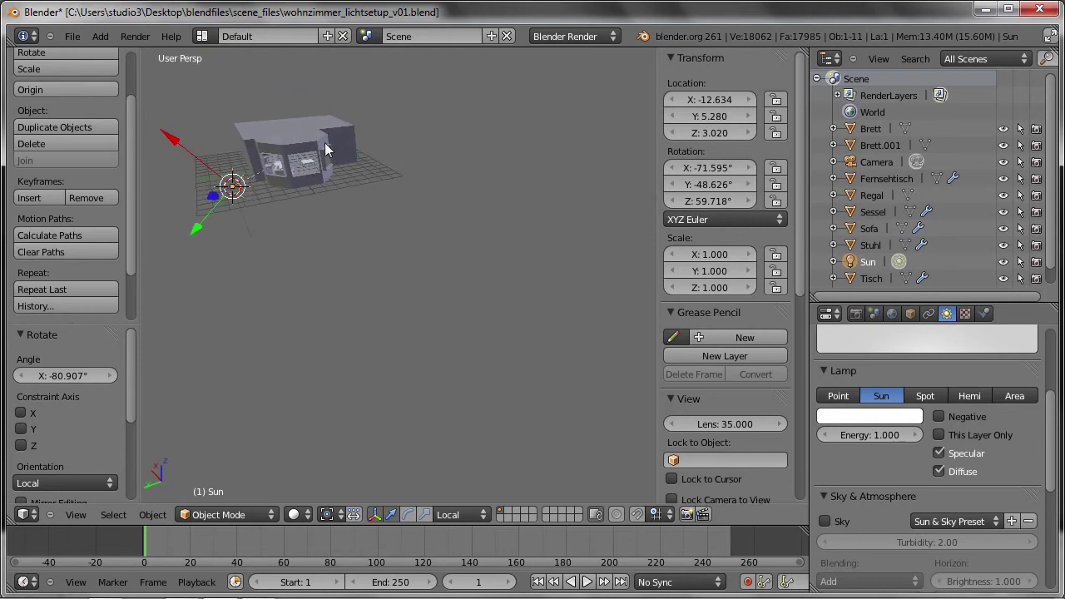
key(KP_0)
scroll(377, 264, down, 2)
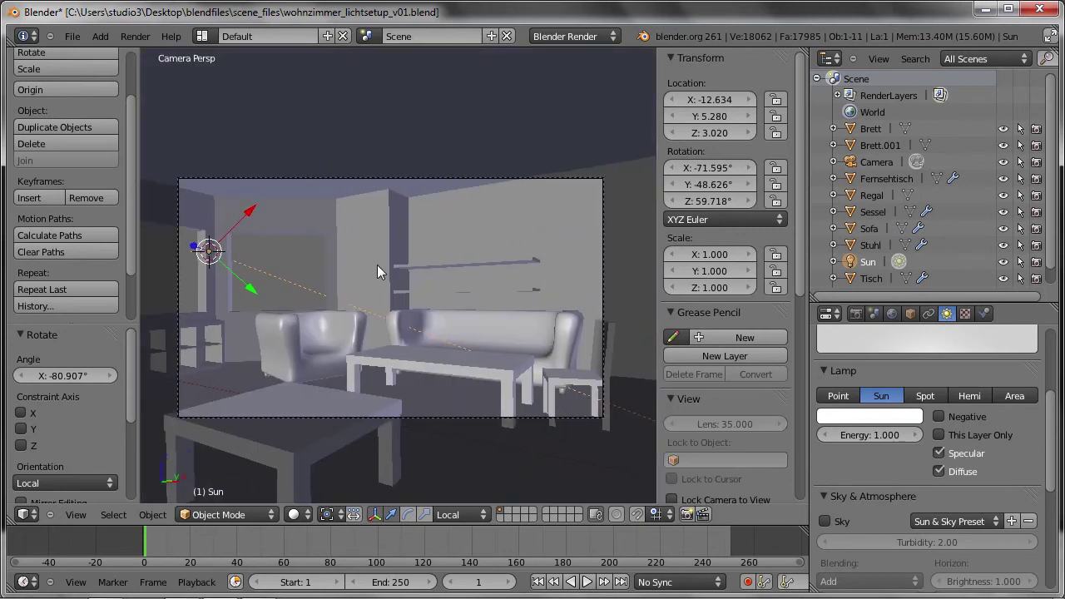
mouse_move(365, 260)
middle_down()
mouse_move(341, 304)
mouse_move(493, 380)
mouse_move(338, 195)
middle_up()
Step: Turn the sun to about 125.8° around Z and render to check the sunlight
key(r)
key(z)
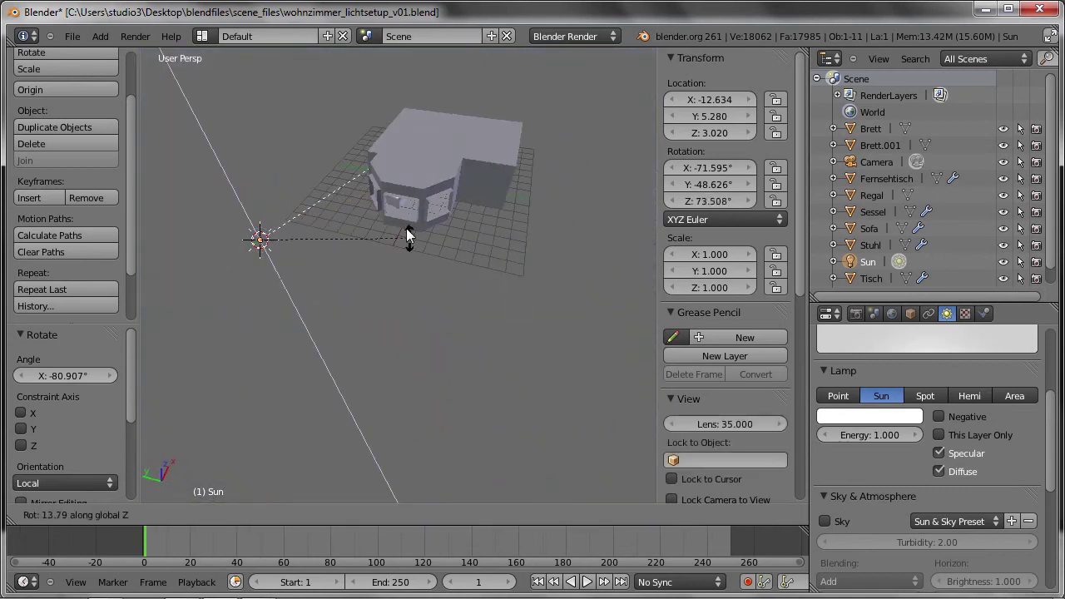
click(329, 154)
mouse_move(328, 179)
middle_down()
mouse_move(344, 278)
mouse_move(264, 219)
mouse_move(240, 184)
mouse_move(275, 171)
mouse_move(283, 199)
mouse_move(336, 232)
middle_up()
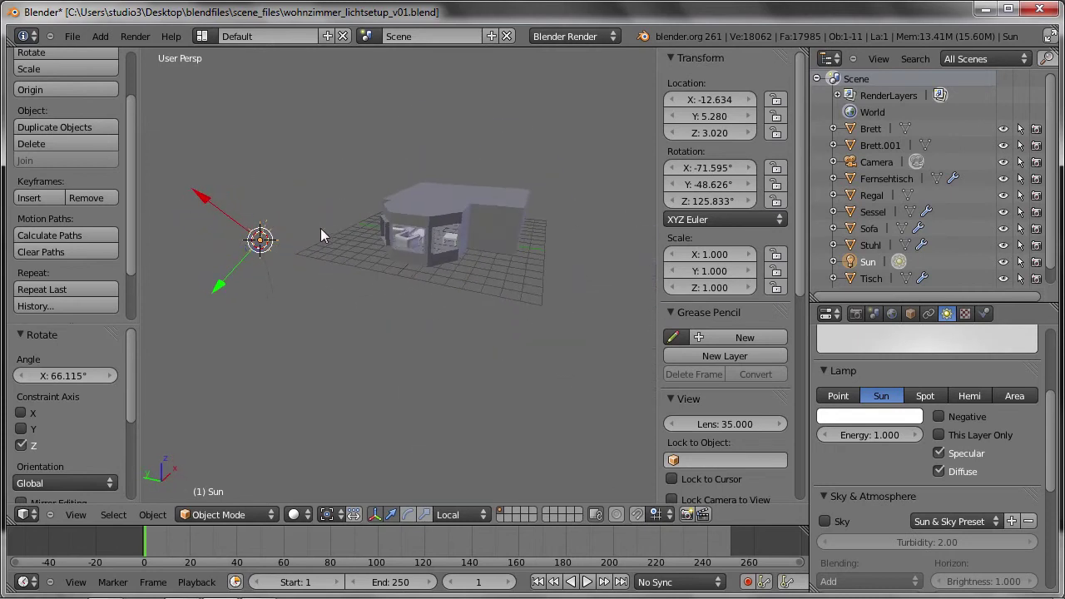
key(F12)
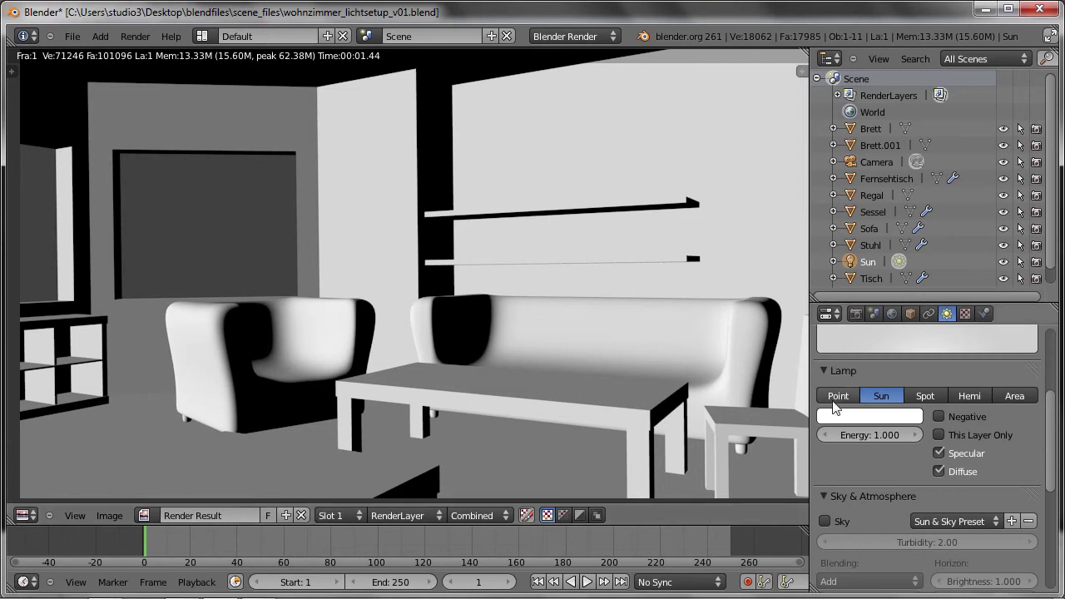
key(Escape)
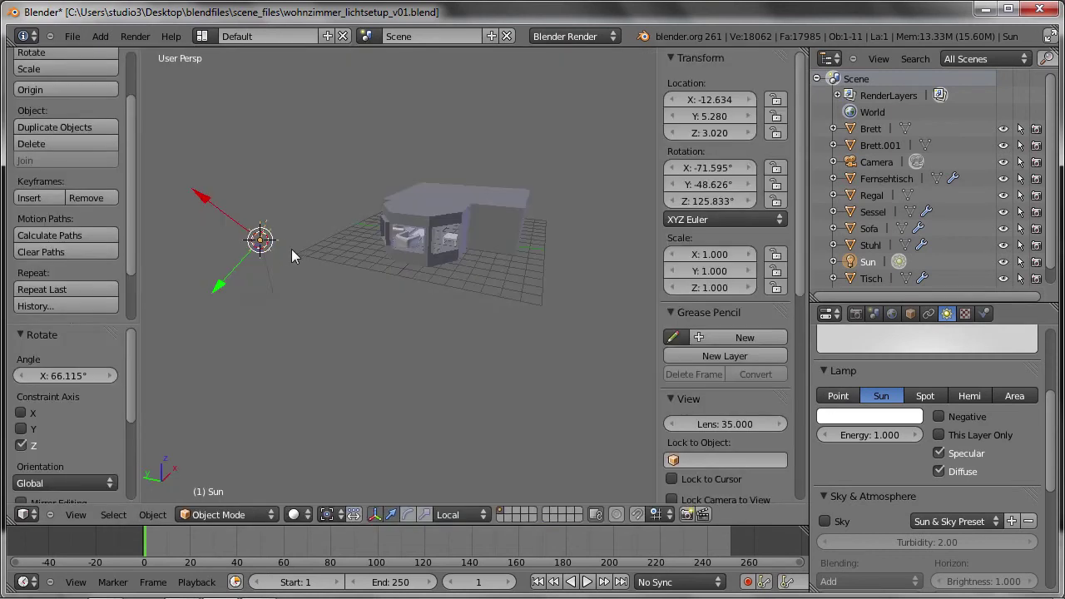
Step: Give the sun Ray Shadow and render the room with shadows
middle_drag(291, 249, 928, 349)
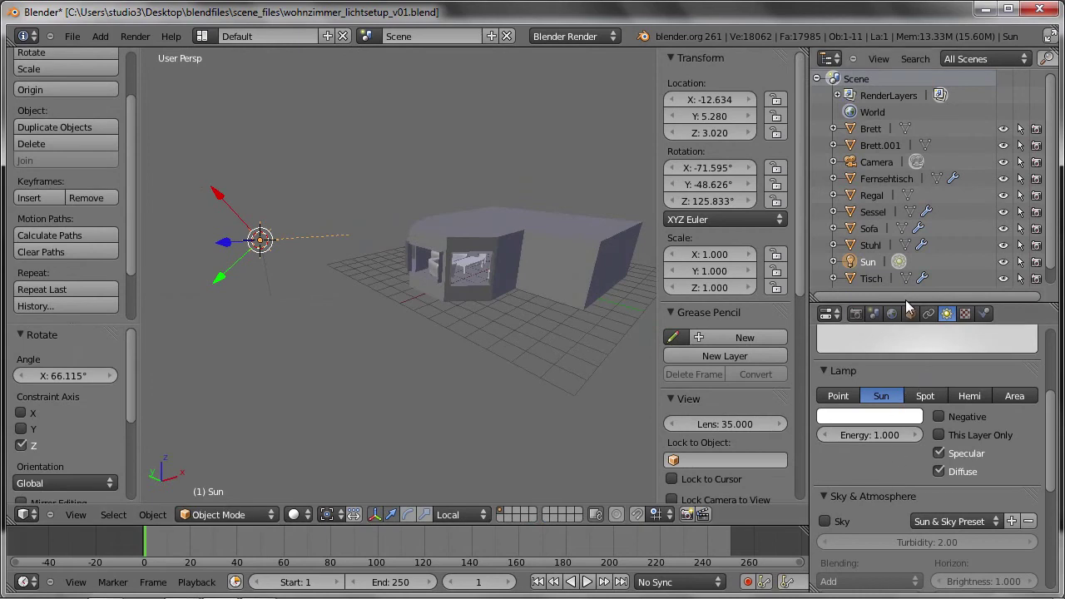
drag(906, 302, 899, 133)
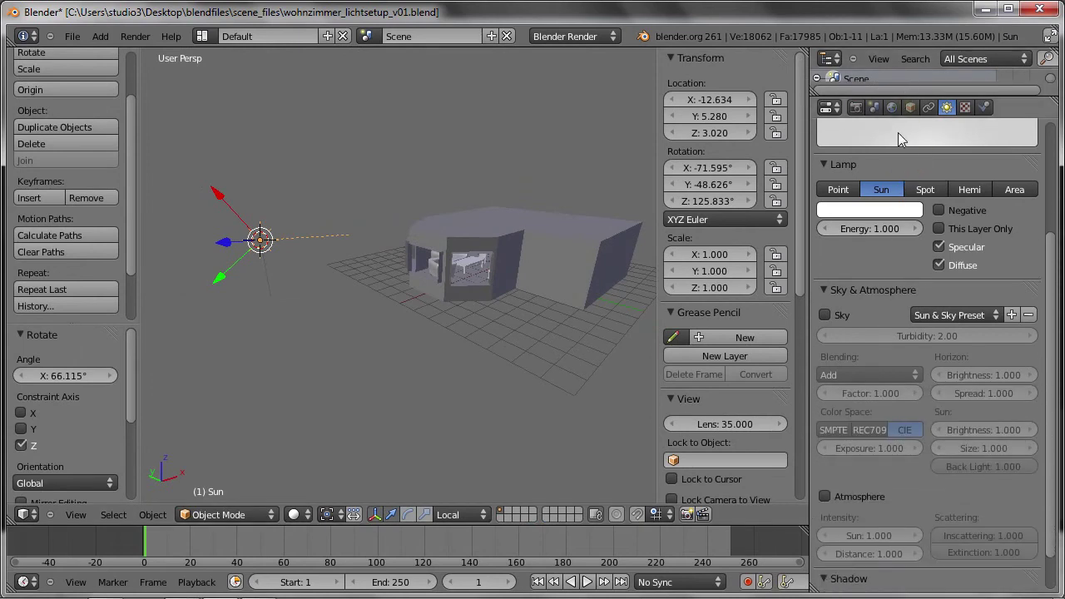
click(827, 288)
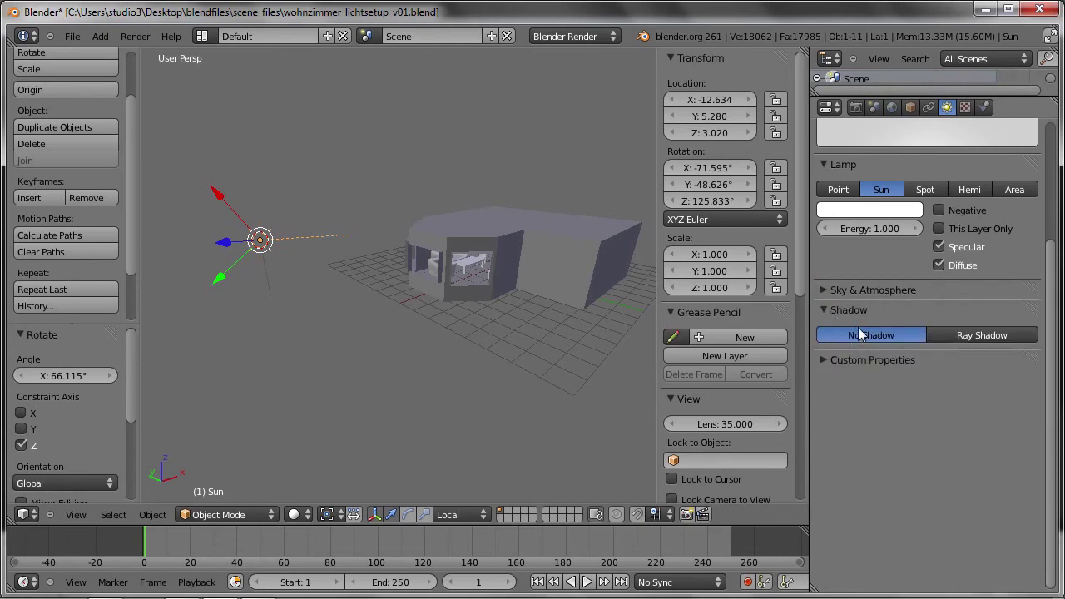
click(973, 333)
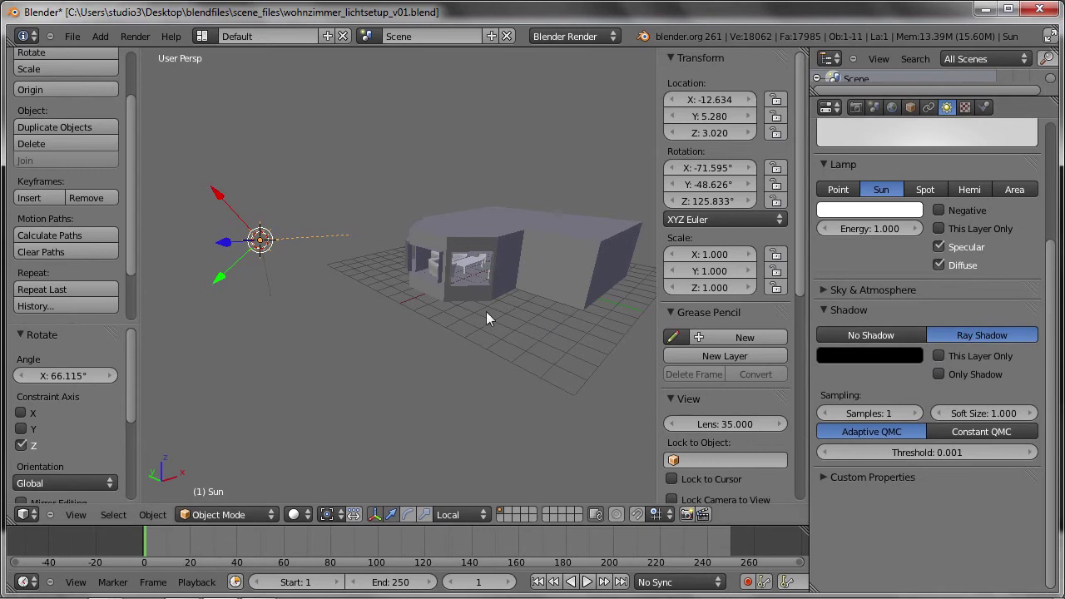
key(F12)
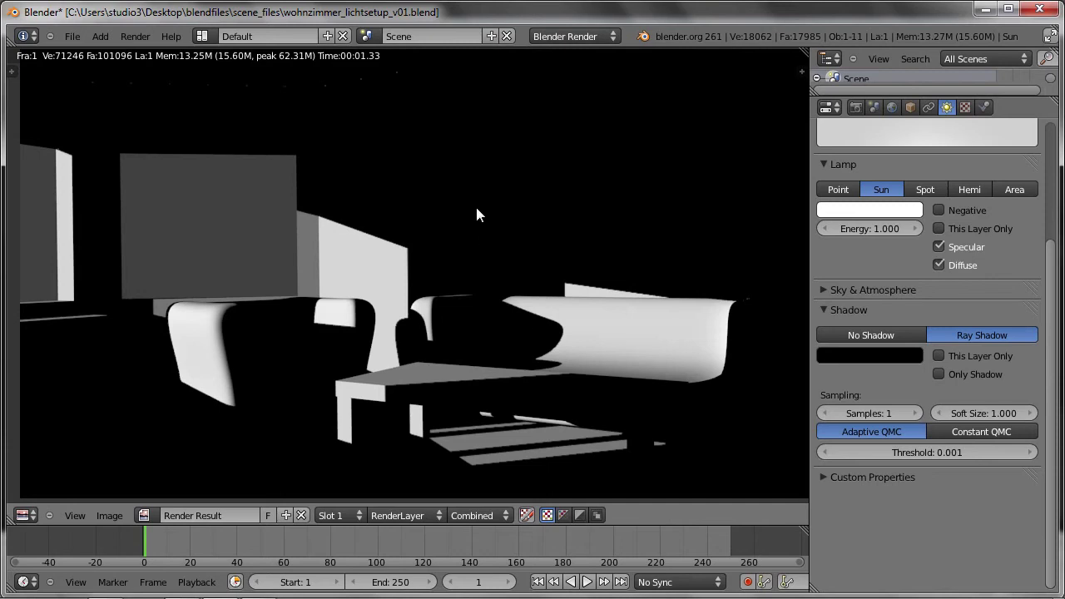
Step: Set shadow samples to 6, render, then raise them to 9 and render again
click(867, 412)
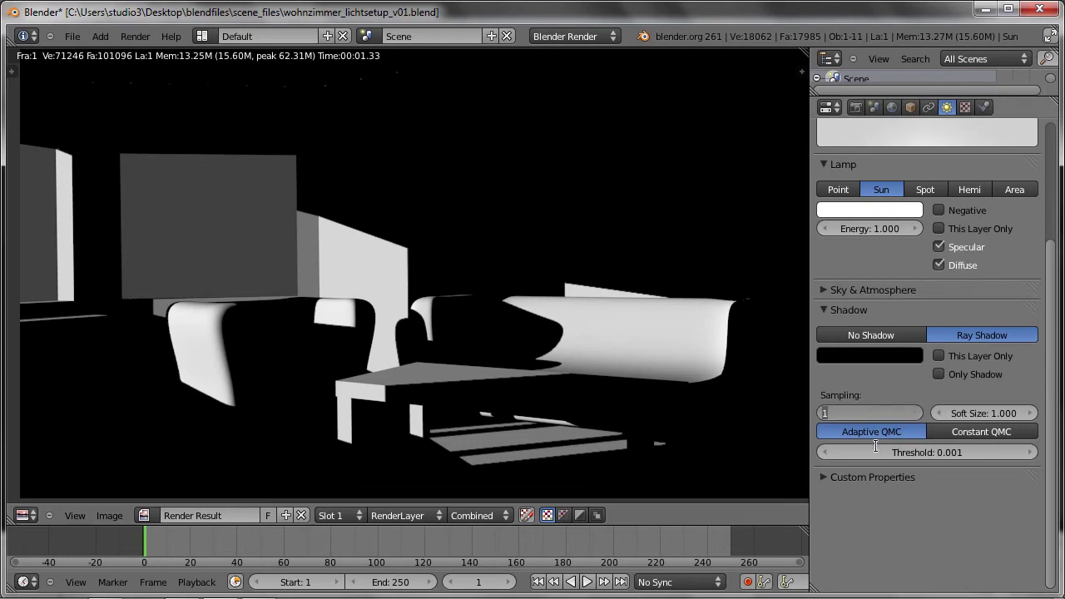
text(6)
key(Return)
key(F12)
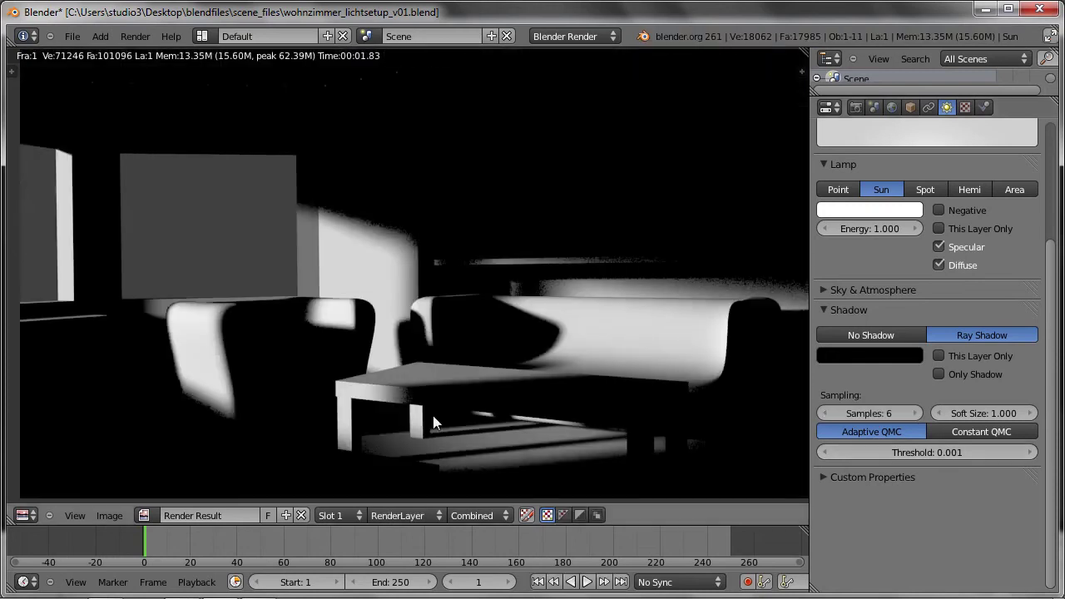
click(916, 413)
click(916, 413)
click(916, 414)
key(F12)
middle_drag(474, 264, 428, 250)
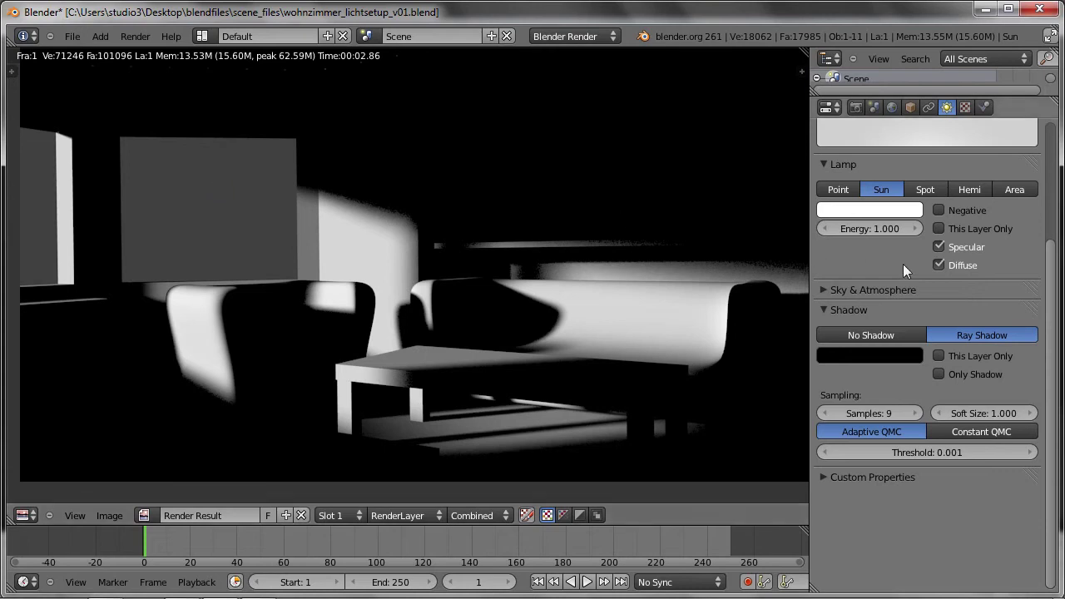
Step: Tick Sky in the sun lamp's Sky & Atmosphere panel and render the room with sky in the windows
click(893, 107)
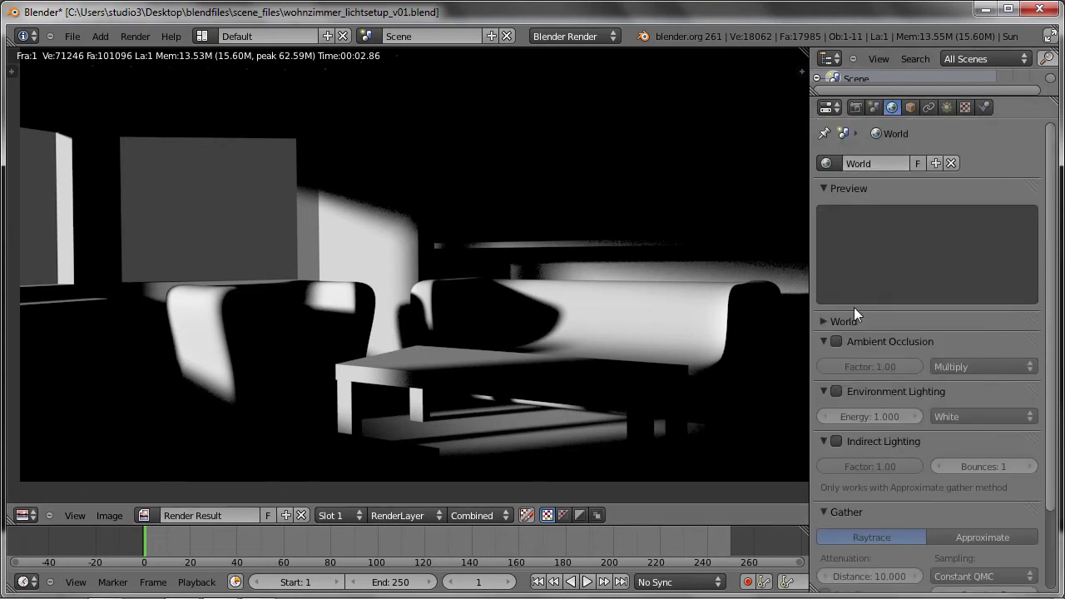
click(825, 321)
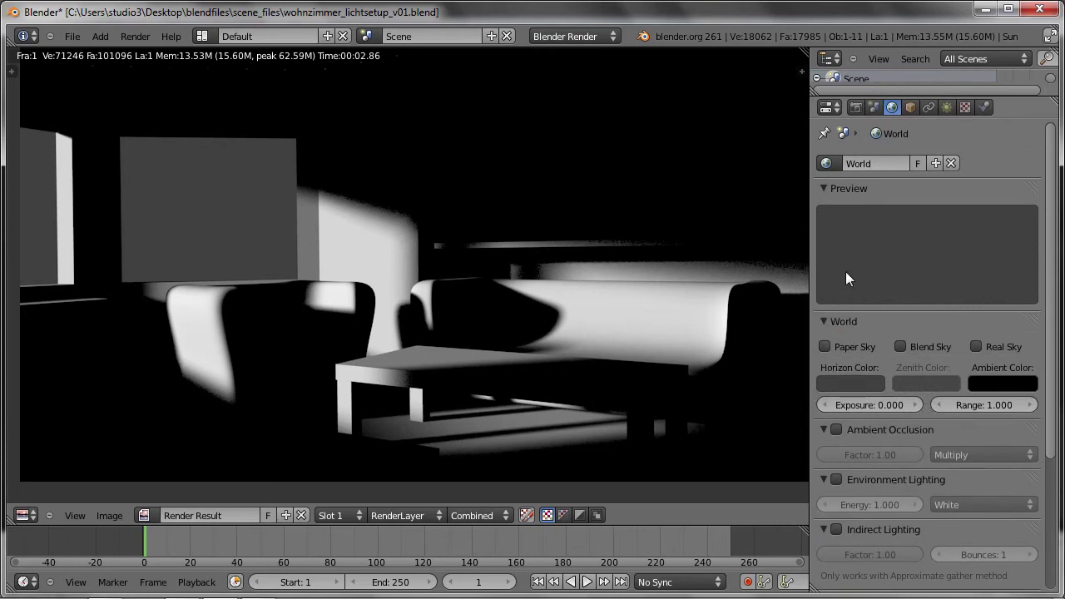
click(947, 105)
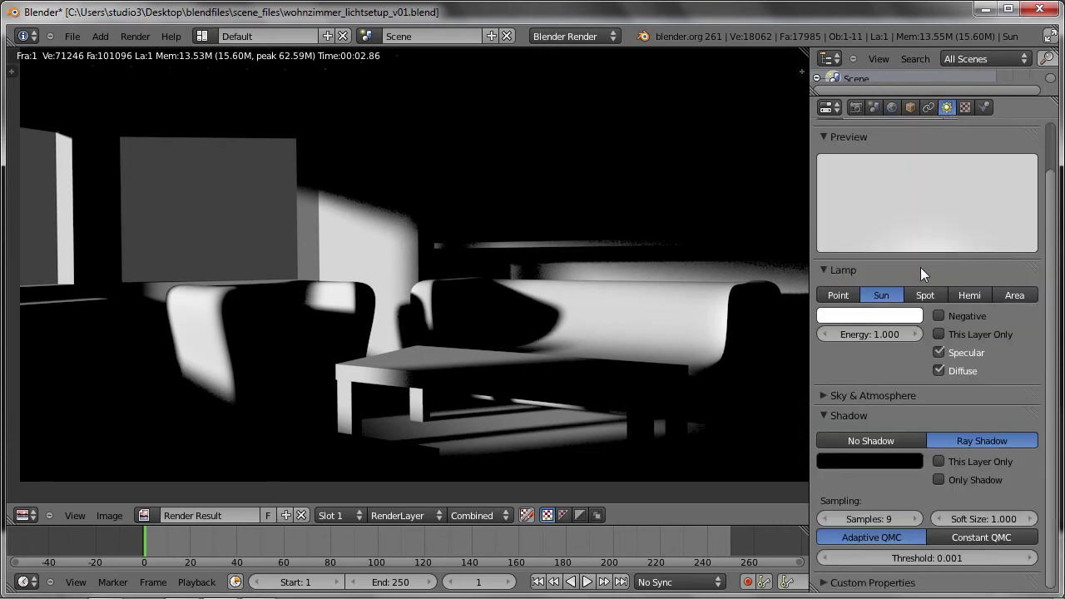
click(822, 395)
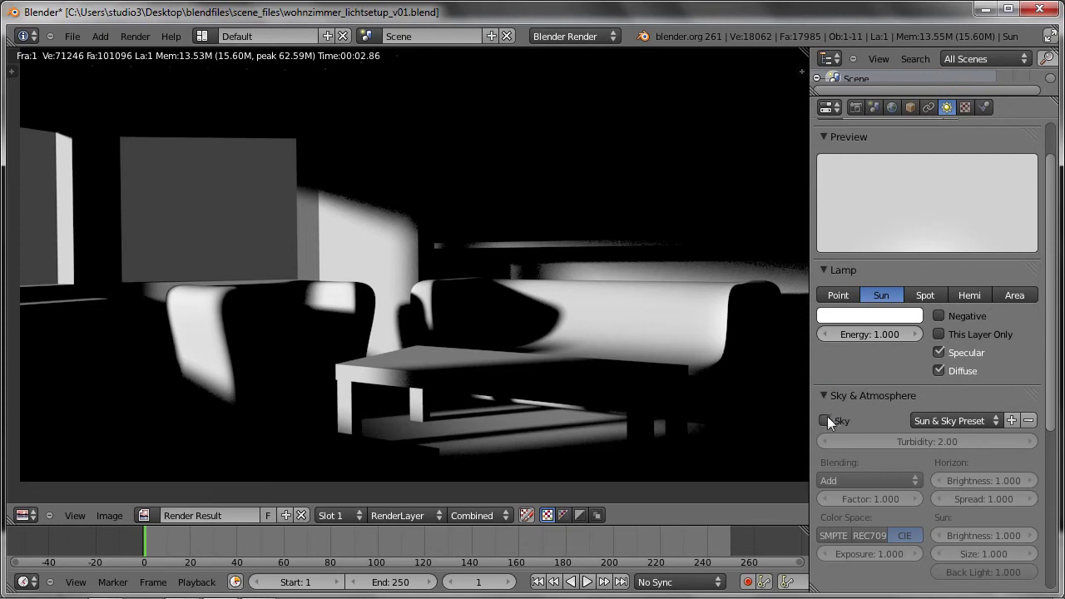
click(826, 419)
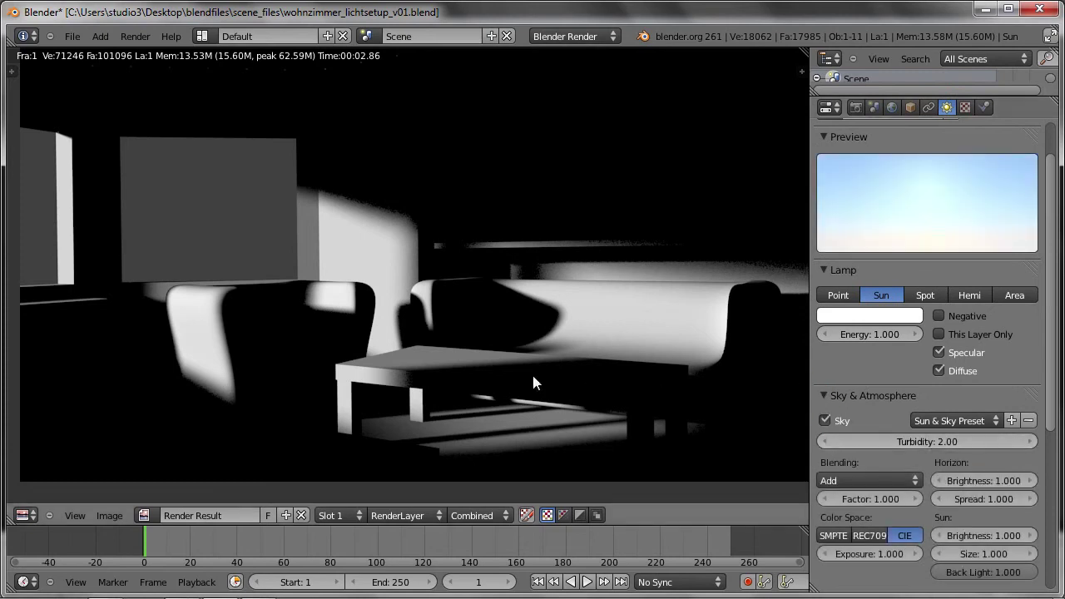
key(F12)
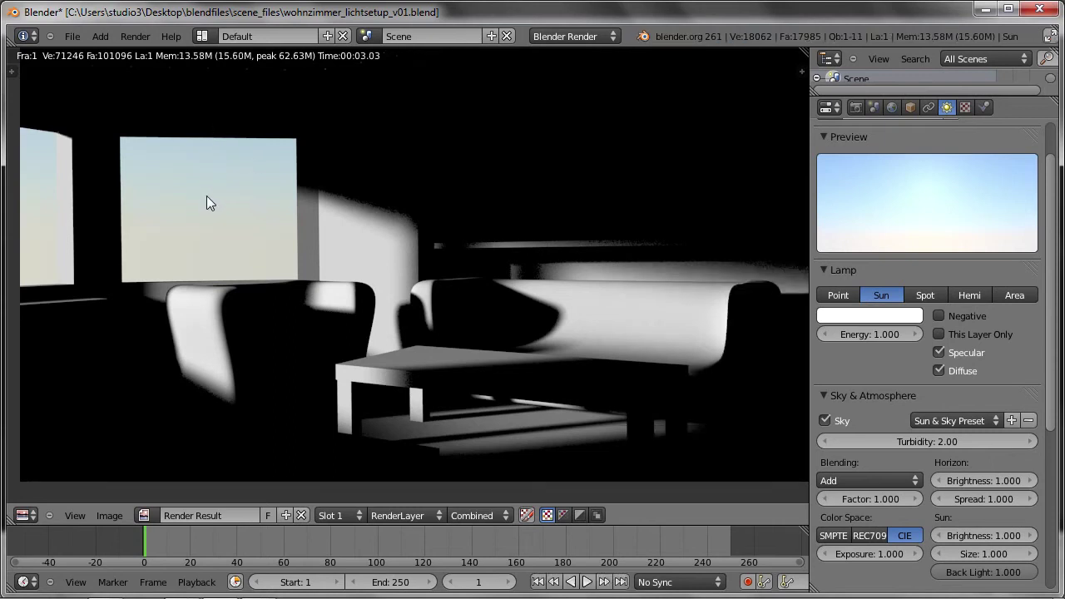
key(Escape)
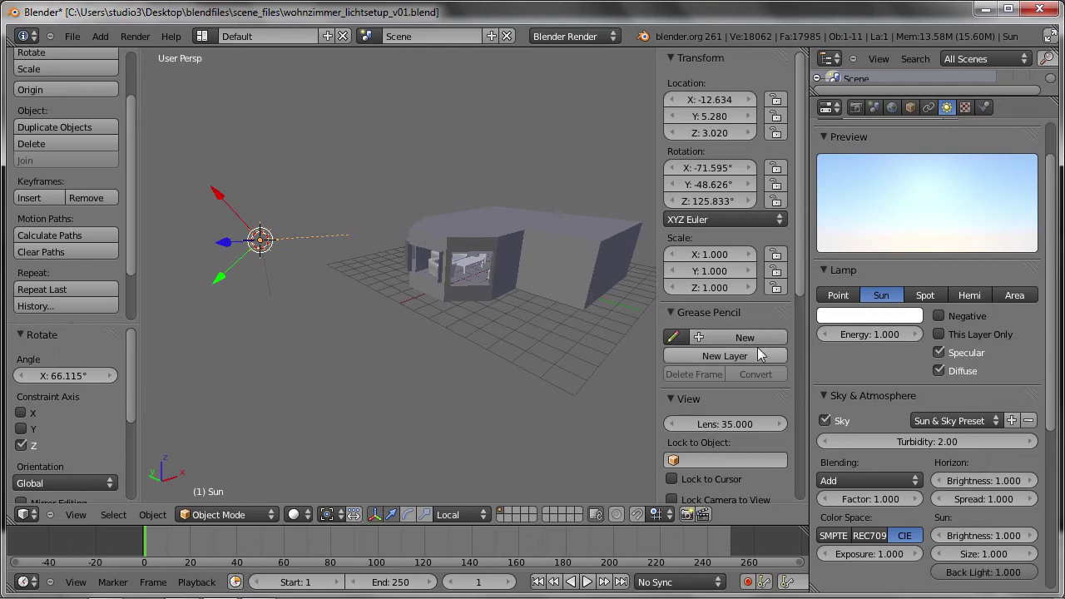
Step: Tint the sun lamp a warm cream colour and render the room
click(854, 322)
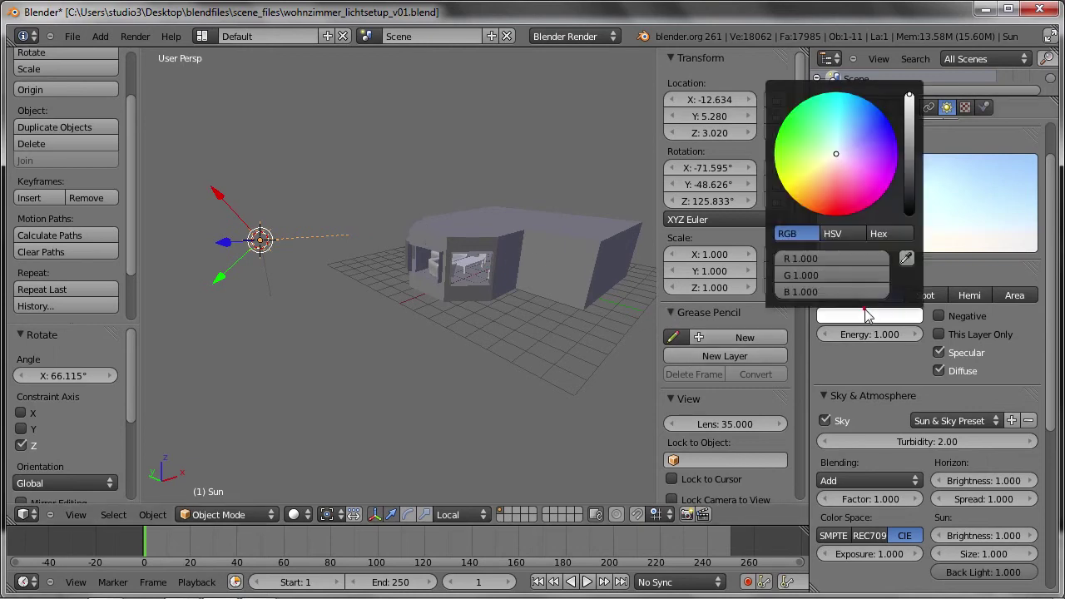
mouse_move(828, 173)
mouse_down()
mouse_move(828, 155)
mouse_move(820, 177)
mouse_up()
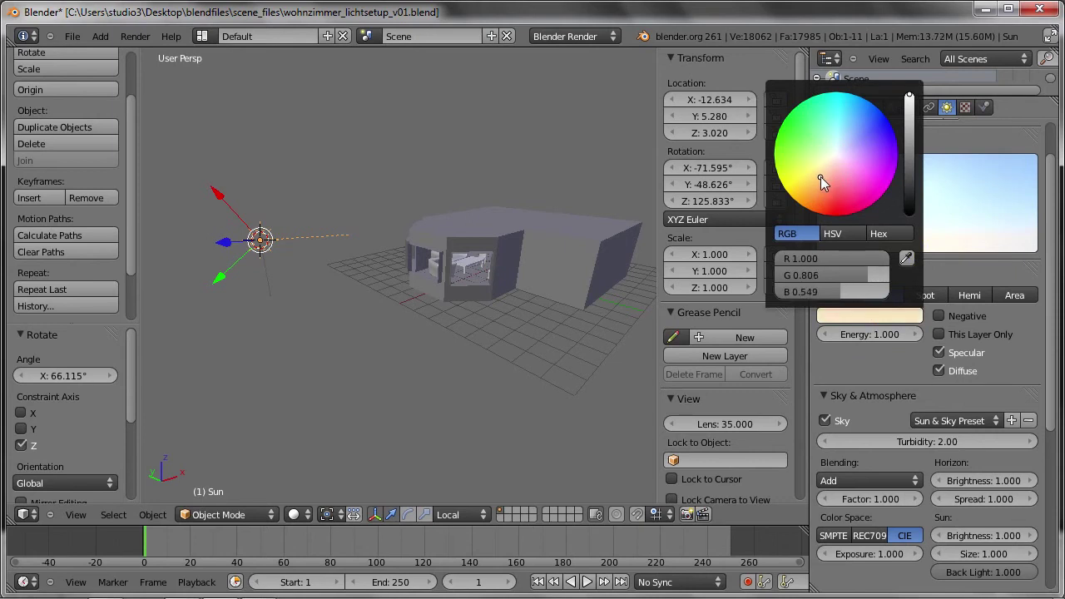
right_click(609, 337)
key(F12)
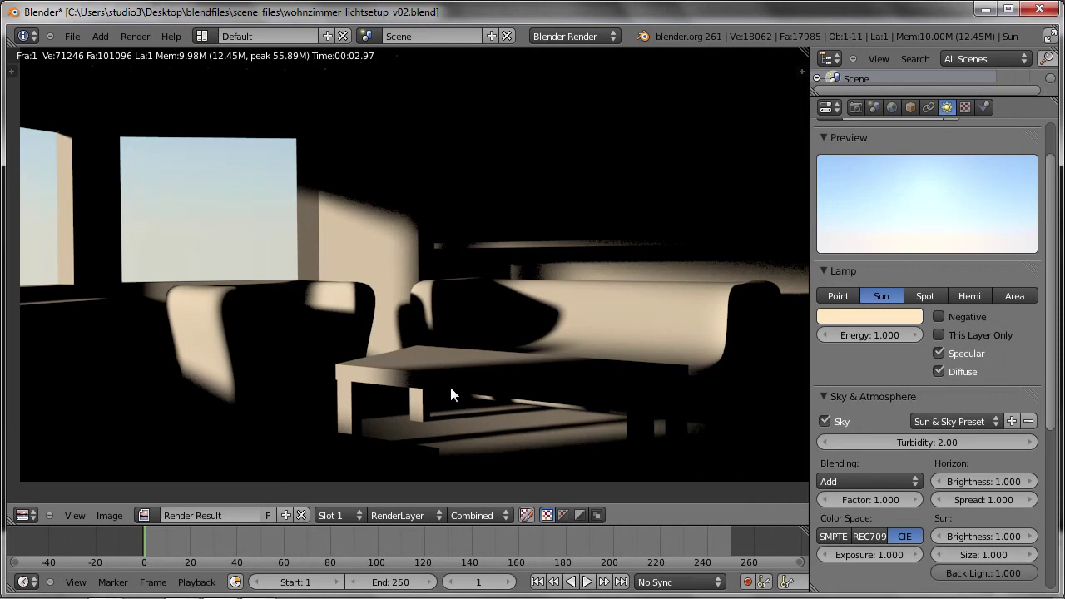
Step: Turn on Environment Lighting in the World settings and render
click(890, 103)
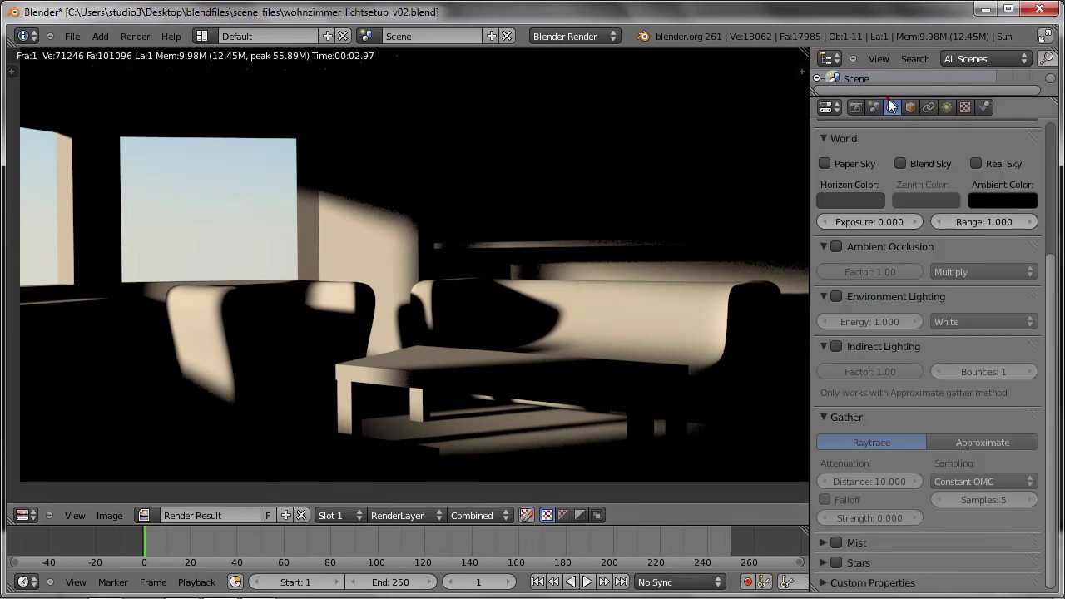
click(835, 297)
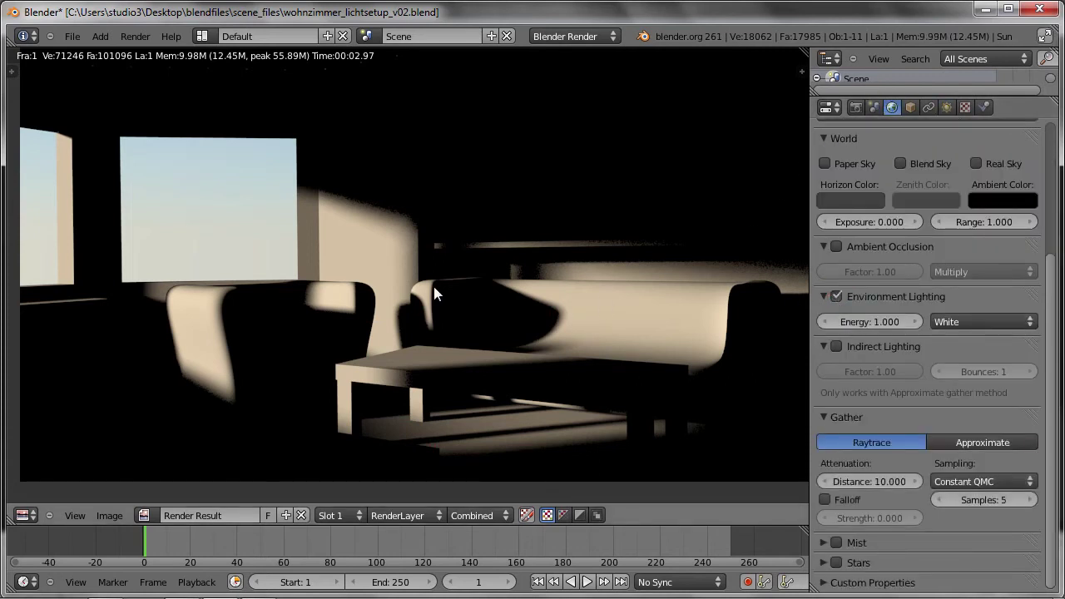
key(F12)
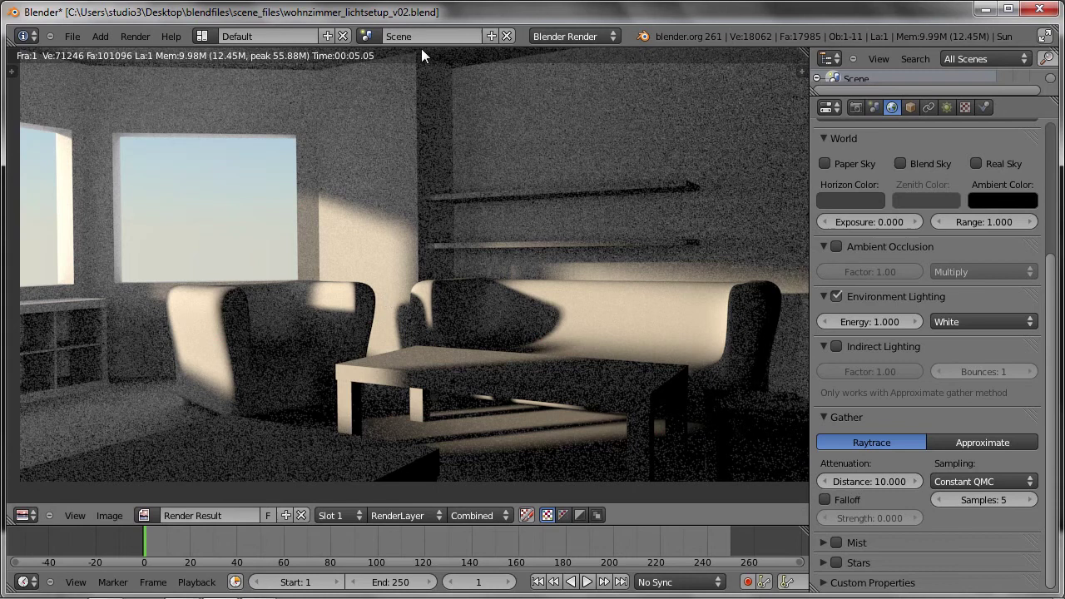
Step: Set the Gather Attenuation Distance to 1.0 and render again
scroll(445, 145, down, 1)
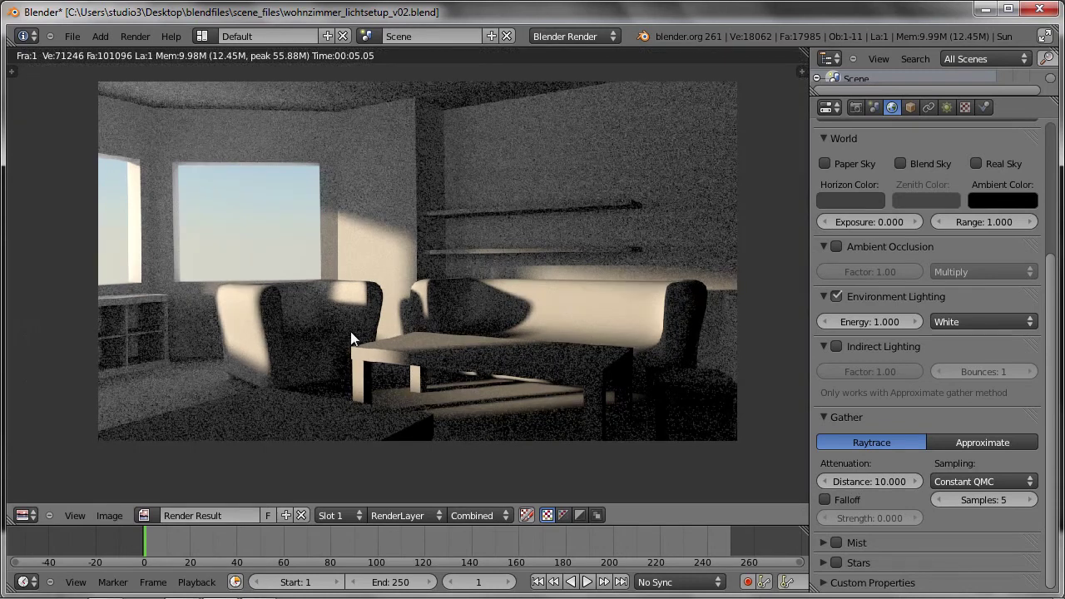
scroll(448, 388, up, 1)
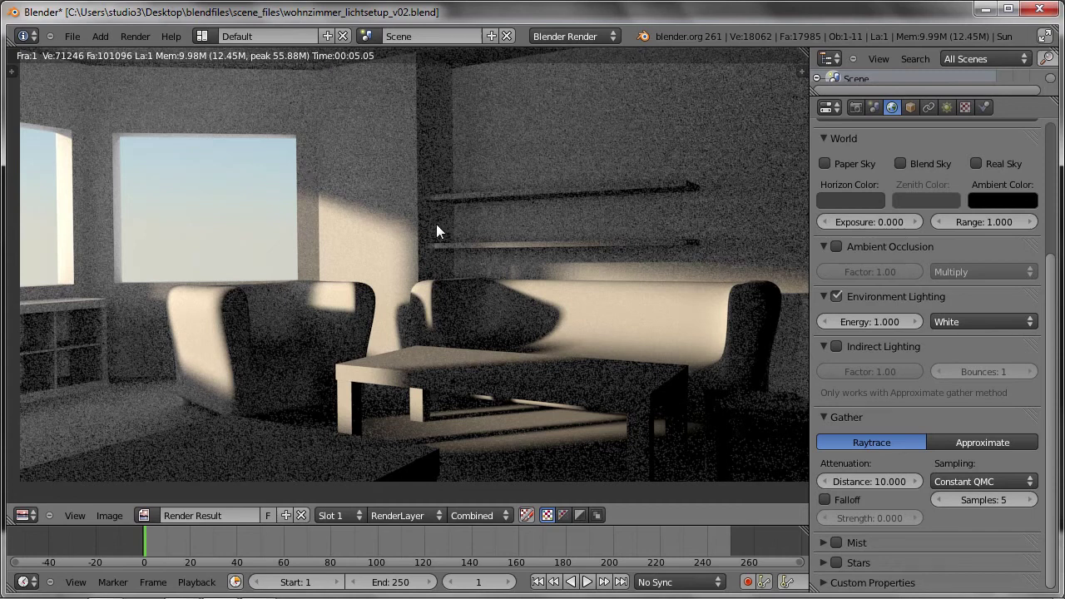
click(864, 486)
text(1)
key(Return)
key(F12)
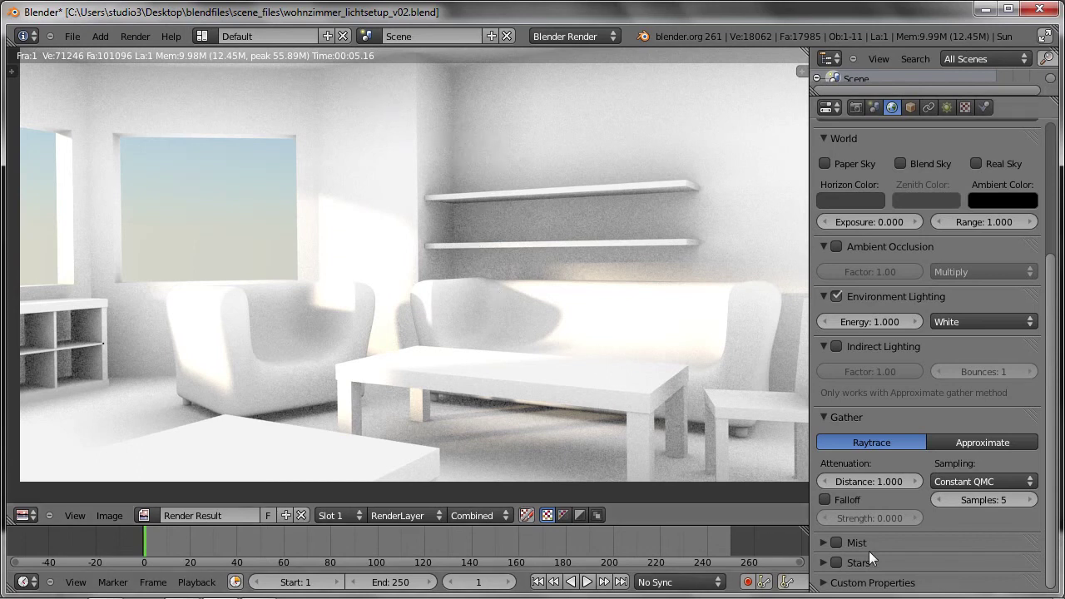
Step: Set the gather attenuation distance to 0.5 and re-render
click(865, 482)
text(0.5)
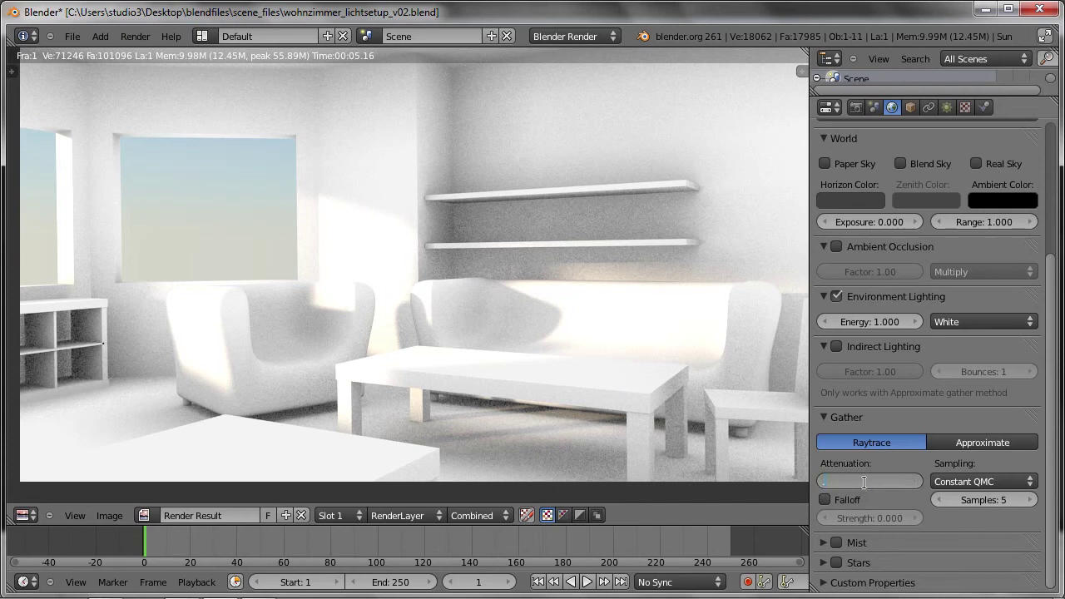
key(Return)
key(F12)
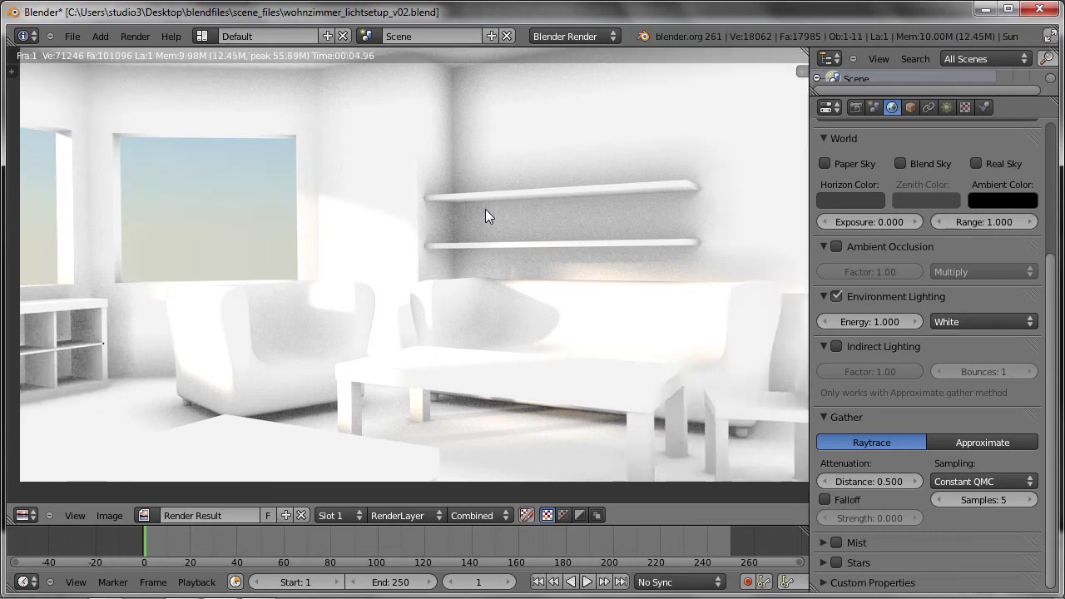
Step: Switch gather sampling to Adaptive QMC with 9 samples and re-render
click(975, 481)
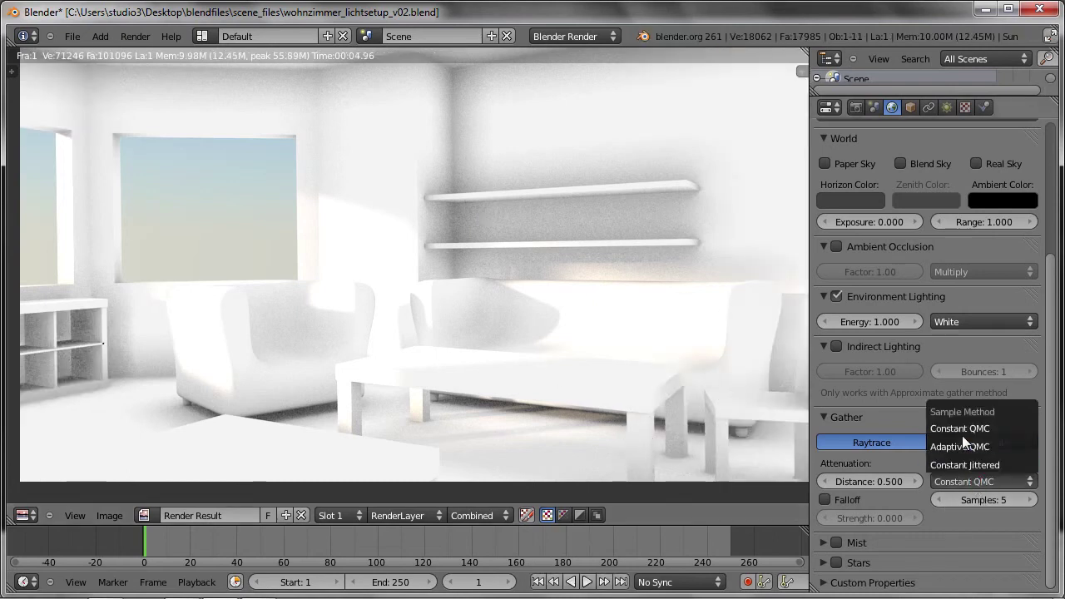
click(1007, 447)
click(1032, 500)
click(1032, 500)
click(1032, 501)
click(1032, 500)
key(F12)
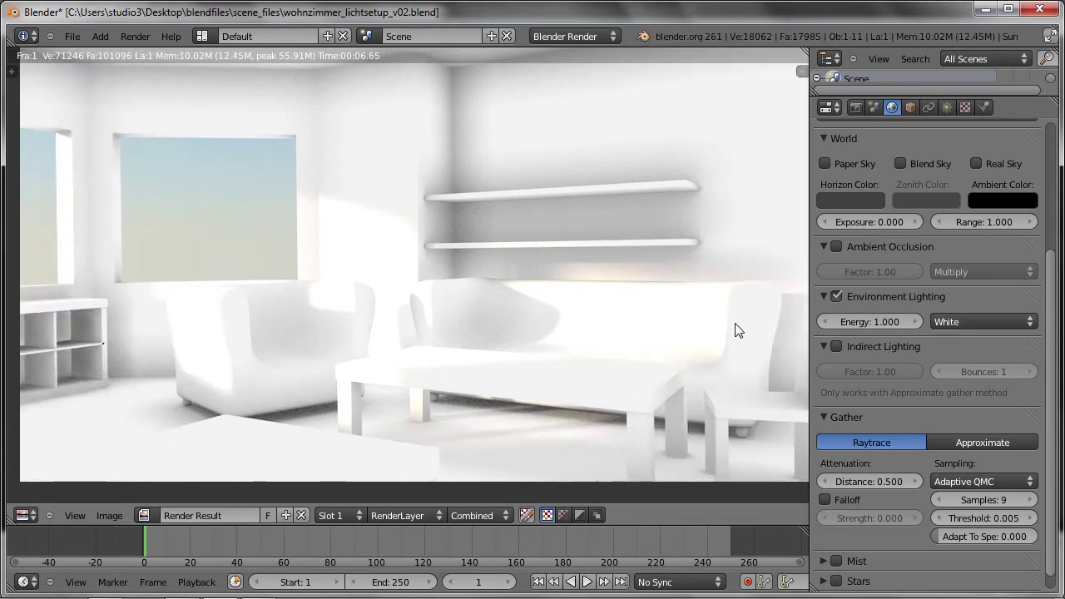
Step: Lower the environment lighting energy to 0.1 and render again
click(864, 320)
text(0.1)
key(Return)
key(F12)
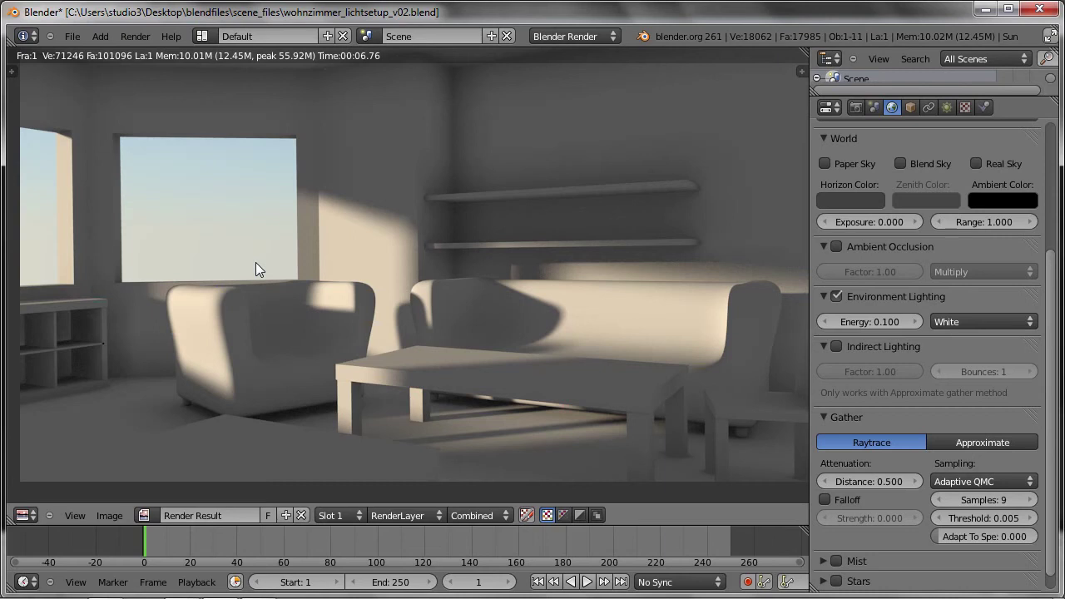
Step: Leave the render and orbit and zoom around the house in the 3D view
key(Escape)
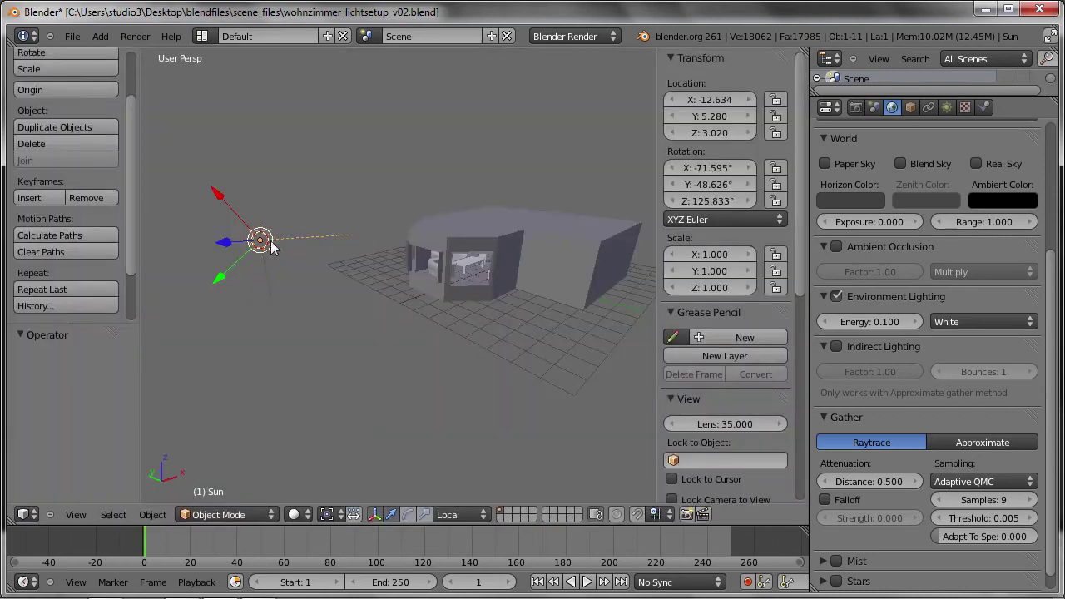
mouse_move(289, 223)
middle_down()
mouse_move(327, 283)
mouse_move(399, 269)
mouse_move(340, 186)
mouse_move(277, 293)
mouse_move(316, 251)
mouse_move(390, 251)
mouse_move(337, 208)
mouse_move(350, 236)
middle_up()
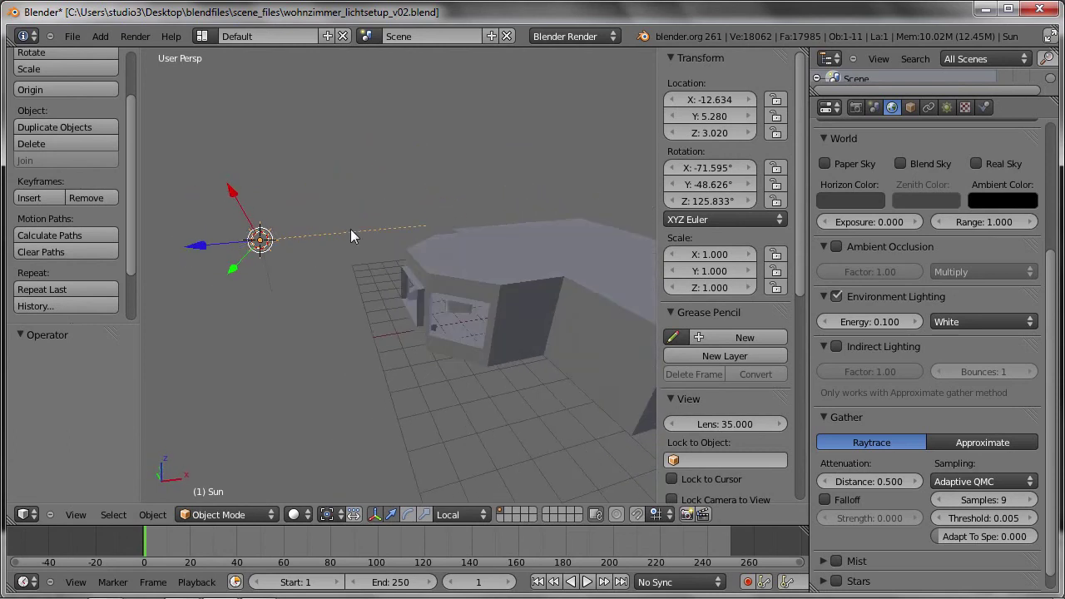
mouse_move(403, 285)
middle_down()
mouse_move(369, 276)
mouse_move(368, 289)
mouse_move(401, 269)
mouse_move(391, 258)
middle_up()
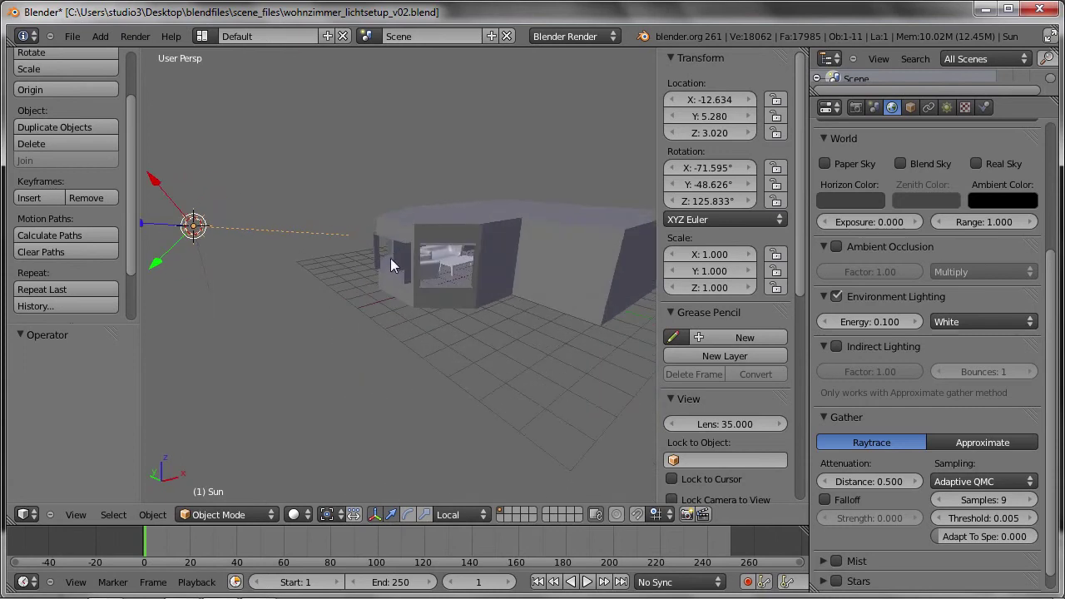
scroll(391, 258, up, 3)
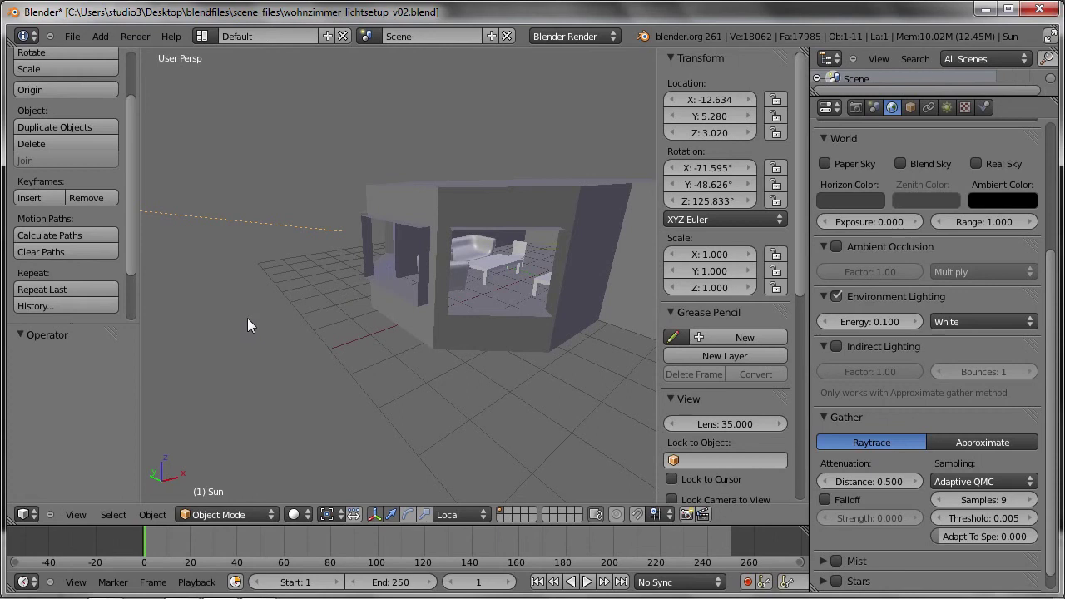
middle_drag(377, 258, 303, 302)
scroll(392, 309, down, 3)
middle_drag(392, 309, 416, 393)
scroll(276, 383, up, 5)
mouse_move(277, 379)
middle_down()
mouse_move(329, 364)
mouse_move(350, 262)
mouse_move(371, 341)
mouse_move(358, 396)
mouse_move(362, 372)
middle_up()
scroll(298, 384, down, 5)
scroll(447, 261, down, 2)
scroll(378, 170, up, 4)
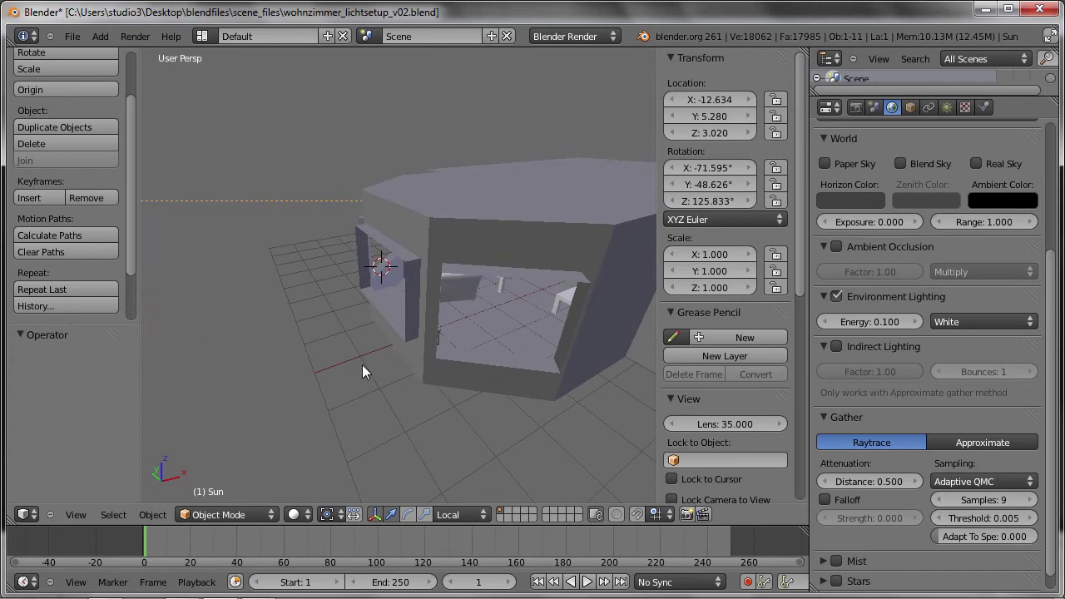
Step: Use quad view to enlarge the Top view, tilt it, and select the room model Zimmer
key(ctrl+alt+q)
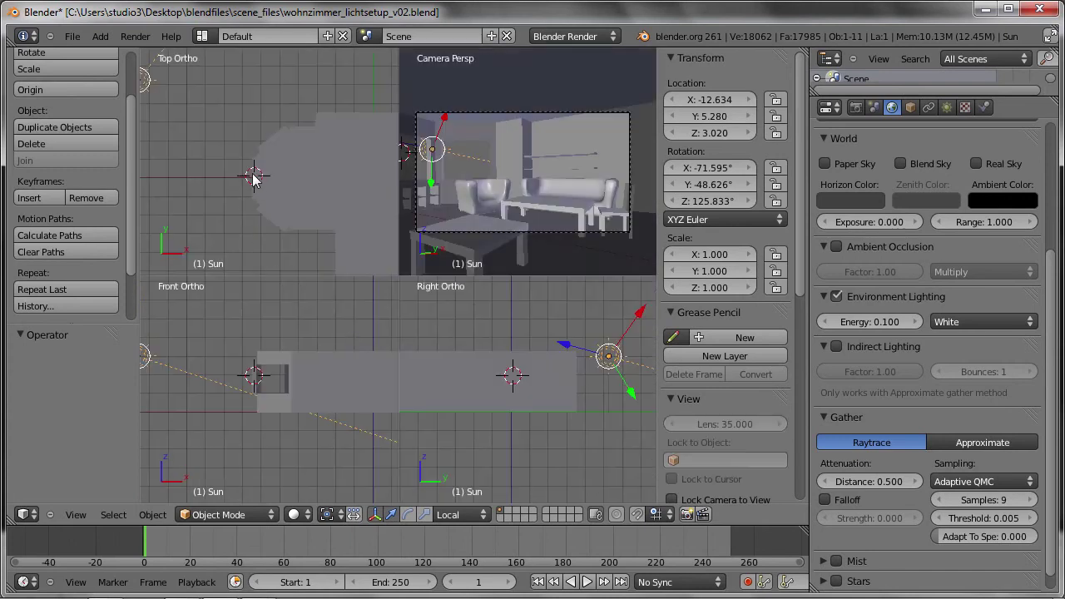
scroll(231, 204, up, 3)
key(ctrl+Up)
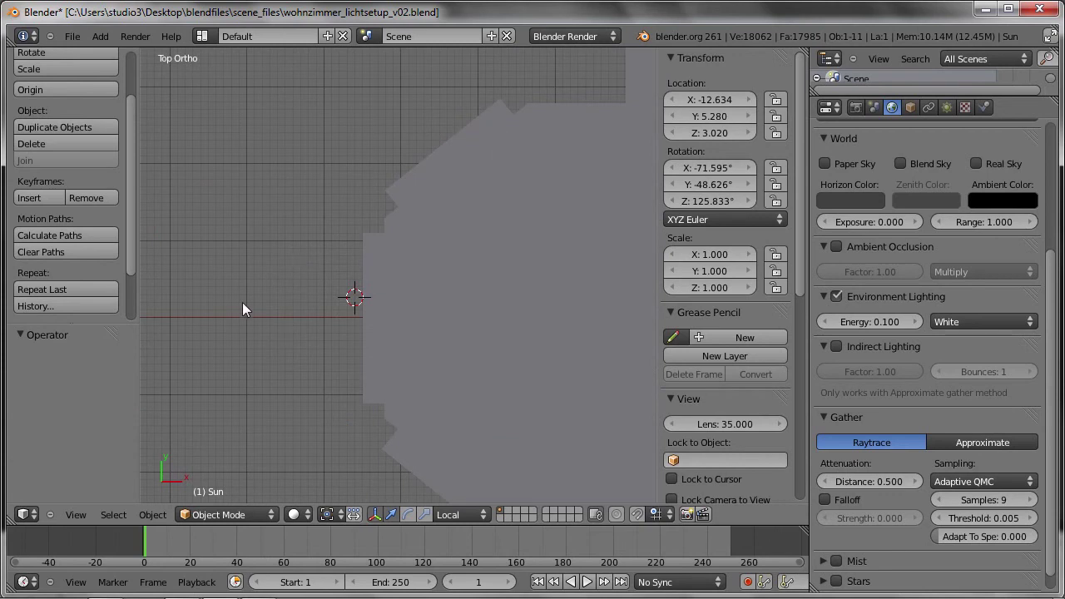
middle_drag(242, 307, 244, 466)
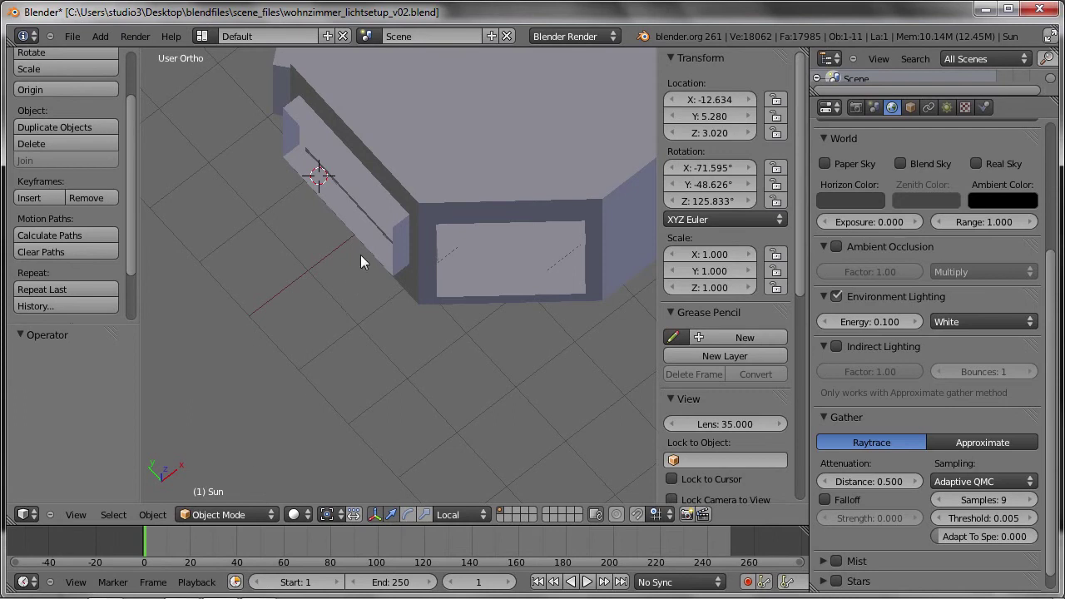
right_click(387, 238)
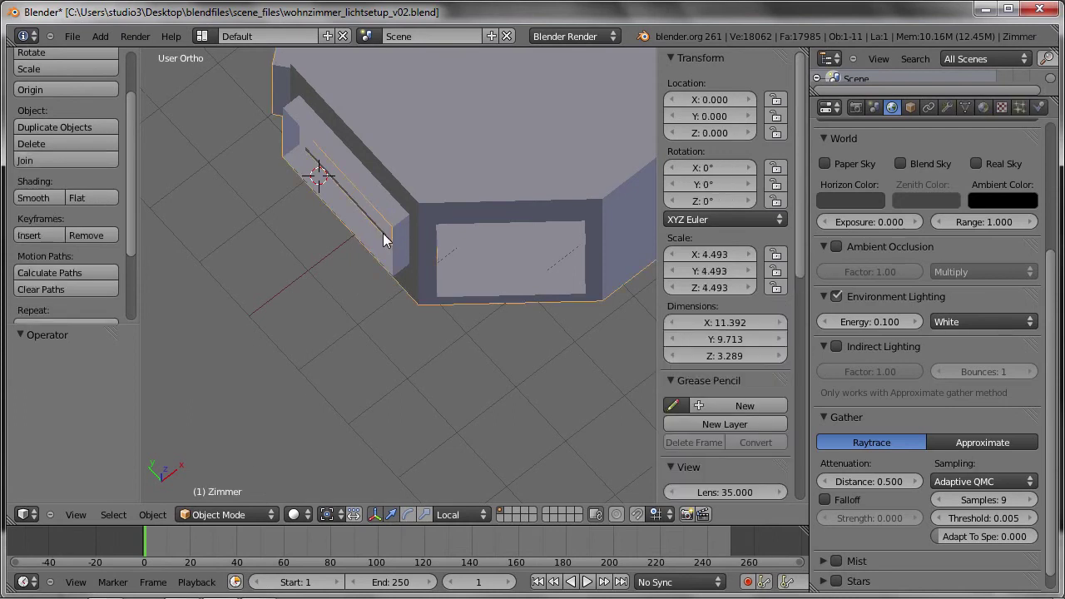
Step: In Edit Mode on Zimmer, select the edge loop around the side window
key(Tab)
shift+middle_drag(382, 235, 419, 296)
scroll(418, 295, up, 2)
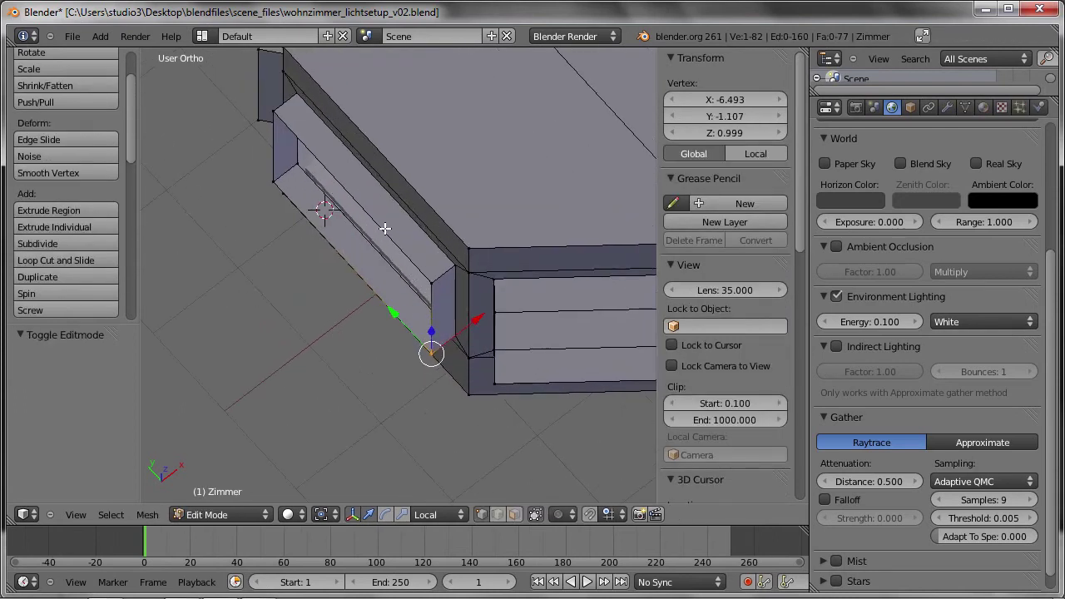
alt+right_click(305, 139)
mouse_move(367, 252)
middle_down()
mouse_move(359, 218)
mouse_move(347, 221)
mouse_move(345, 230)
mouse_move(401, 244)
middle_up()
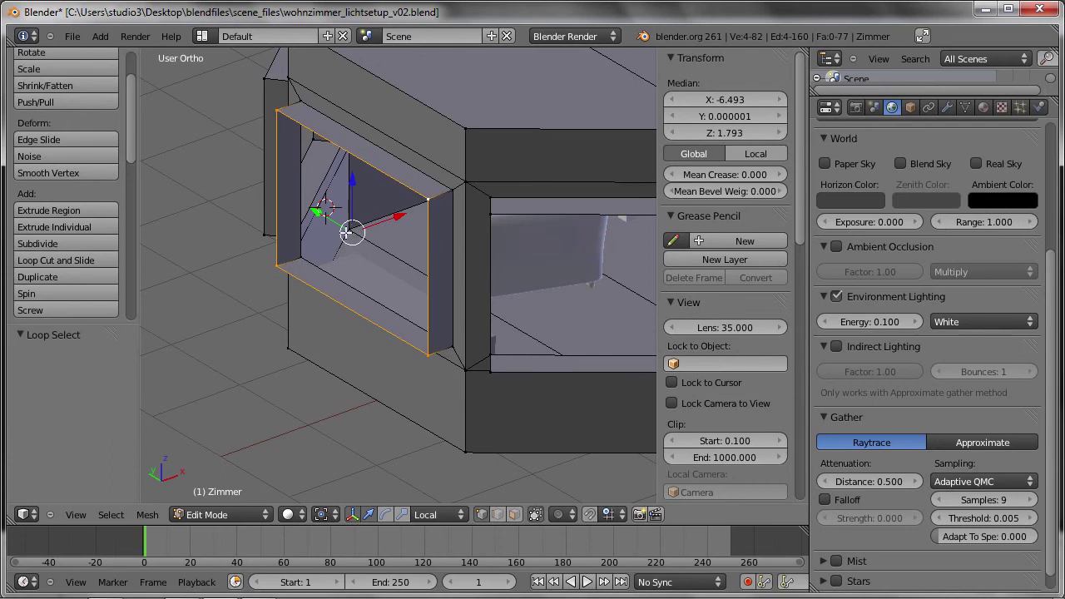
middle_drag(351, 244, 354, 206)
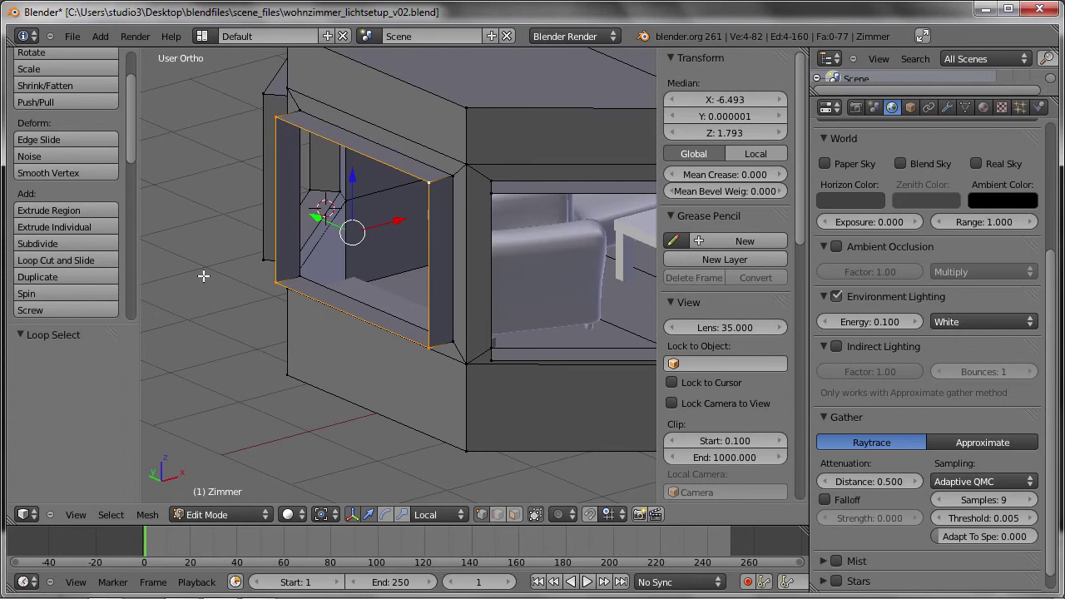
Step: Snap the cursor to the selected window edges and return to Object Mode
key(space)
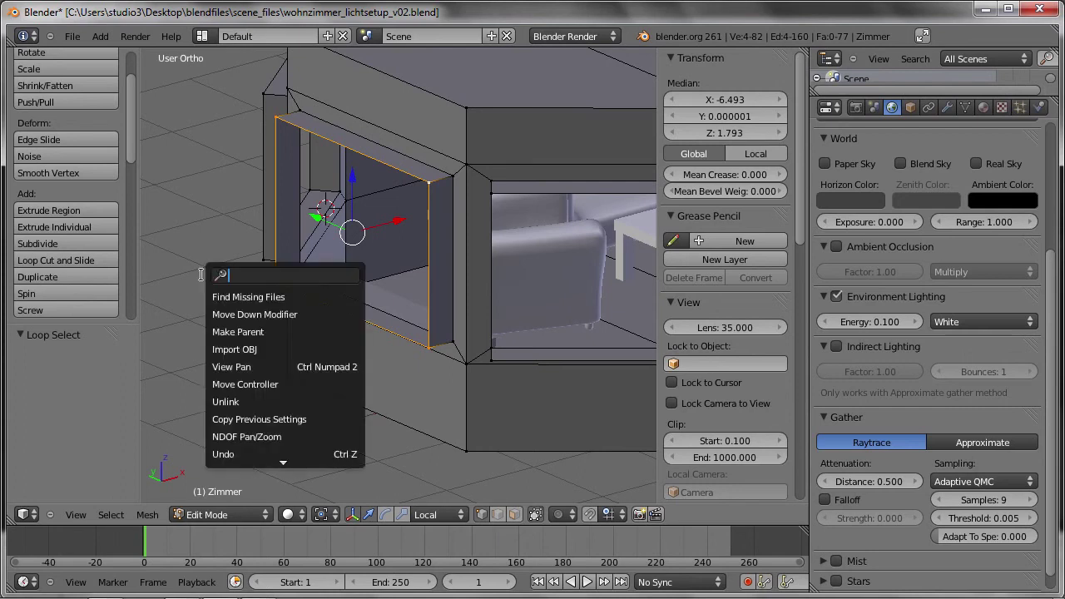
text(cursor)
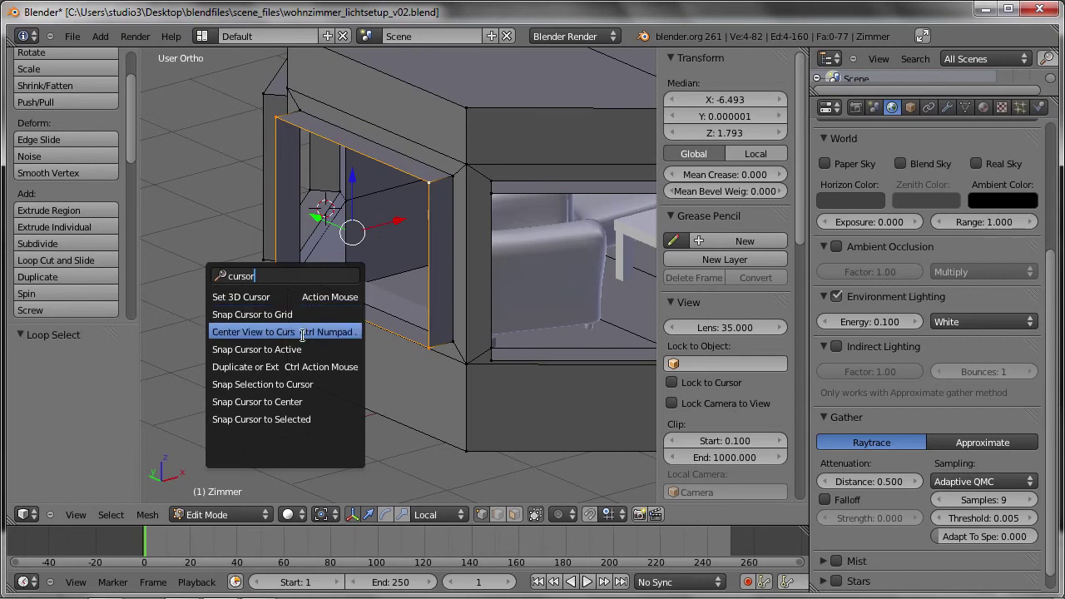
click(323, 419)
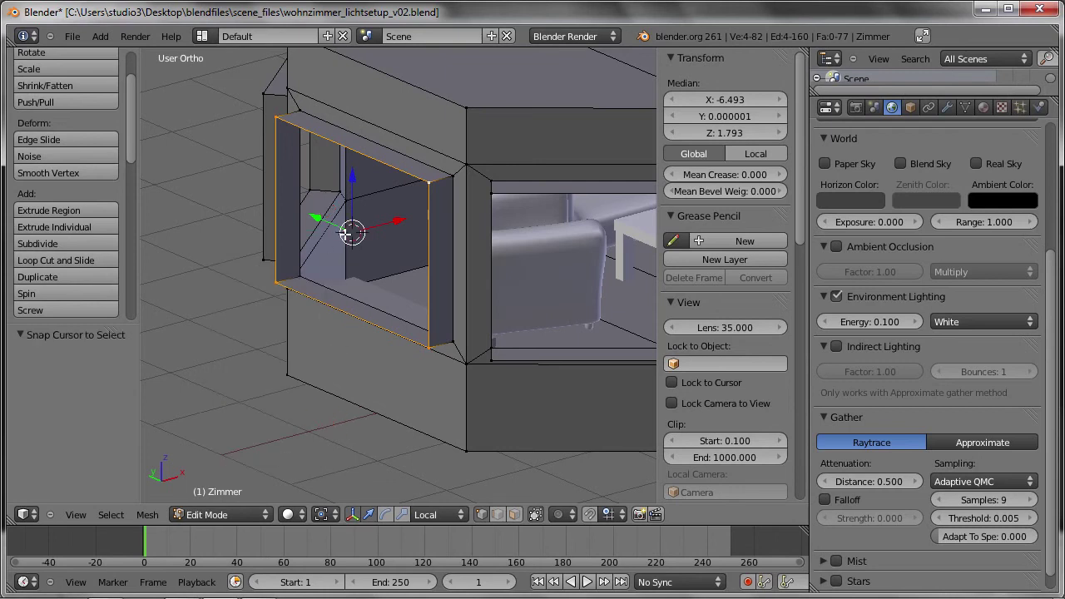
middle_drag(350, 236, 341, 272)
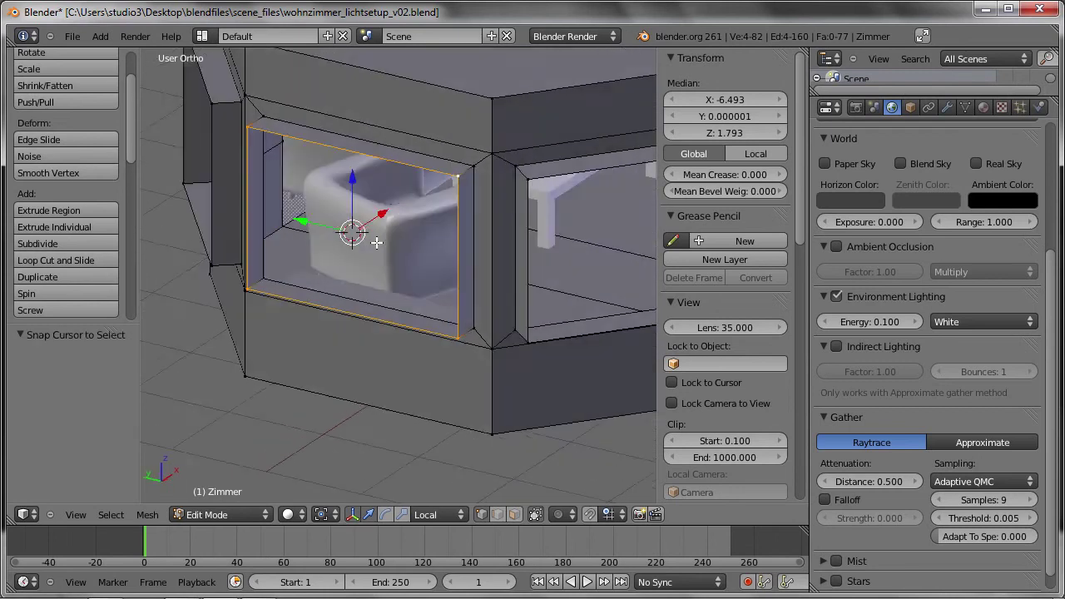
scroll(340, 271, down, 3)
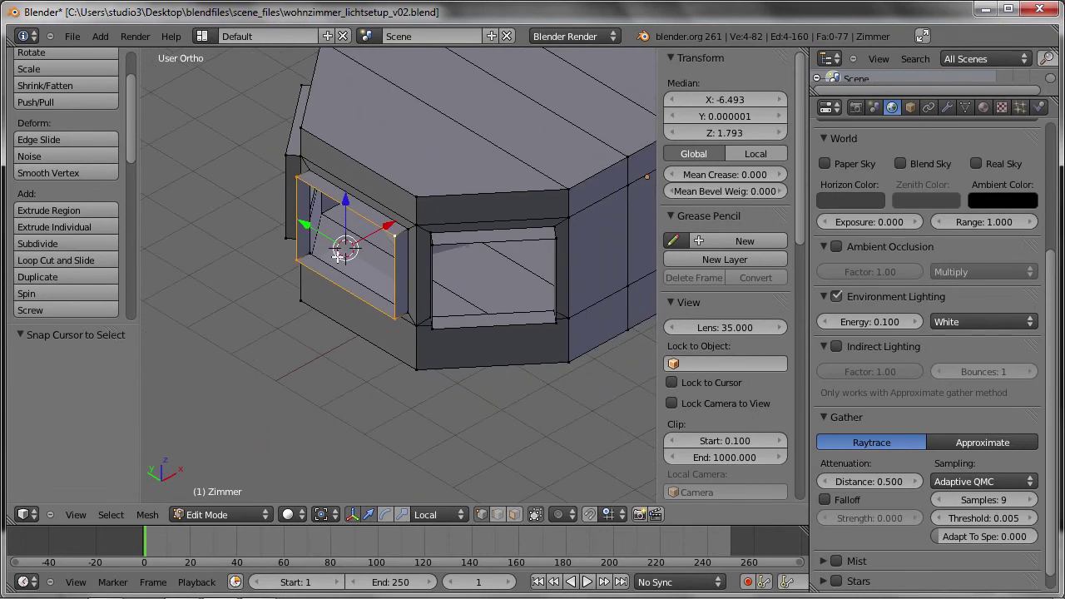
key(Tab)
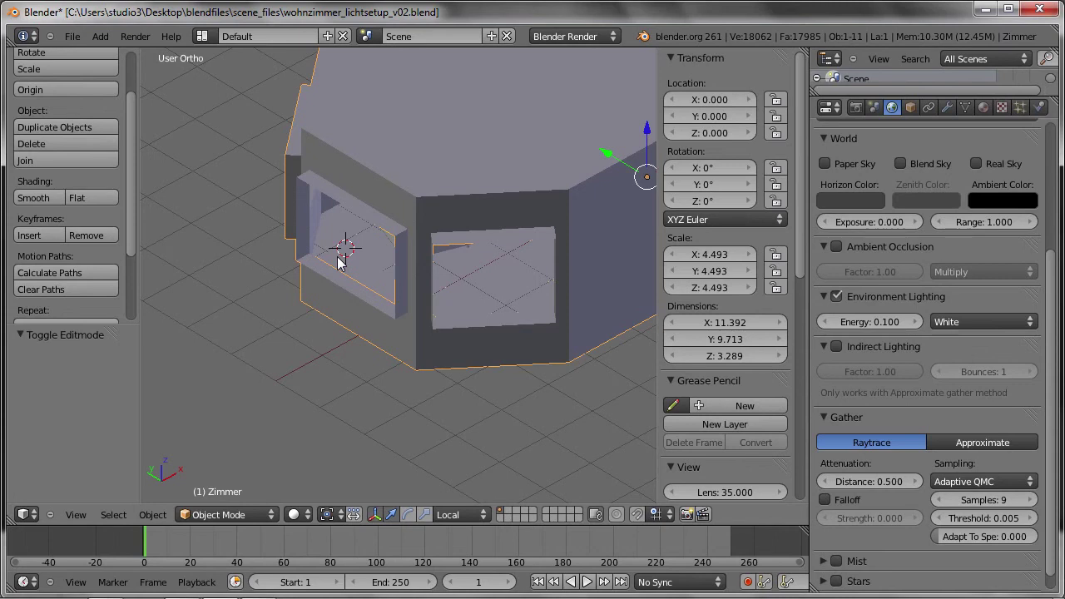
Step: Add an Area lamp at the 3D cursor in the side window
key(shift+a)
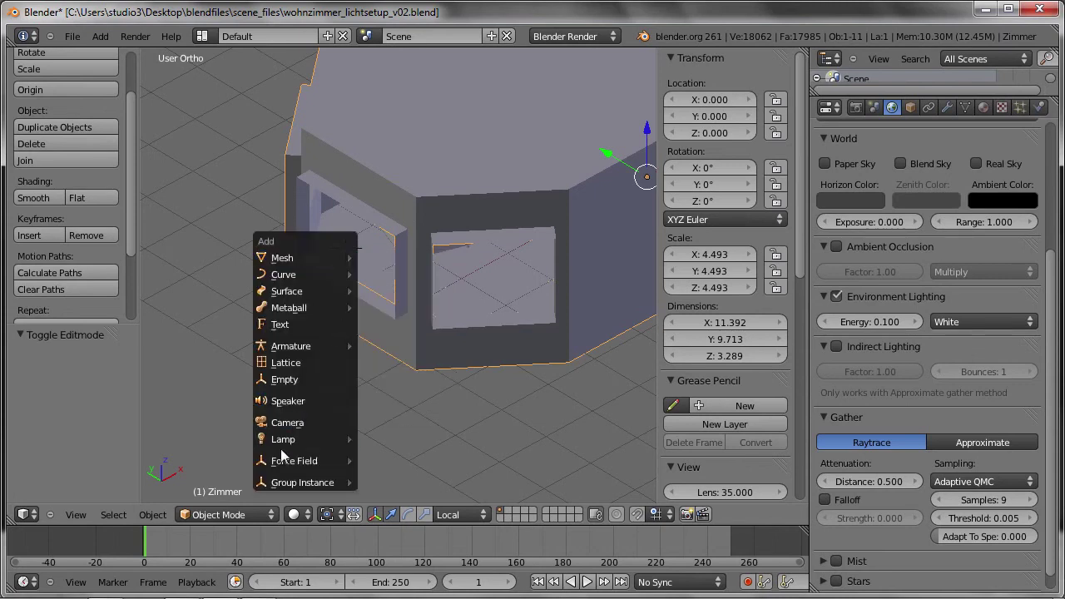
click(391, 512)
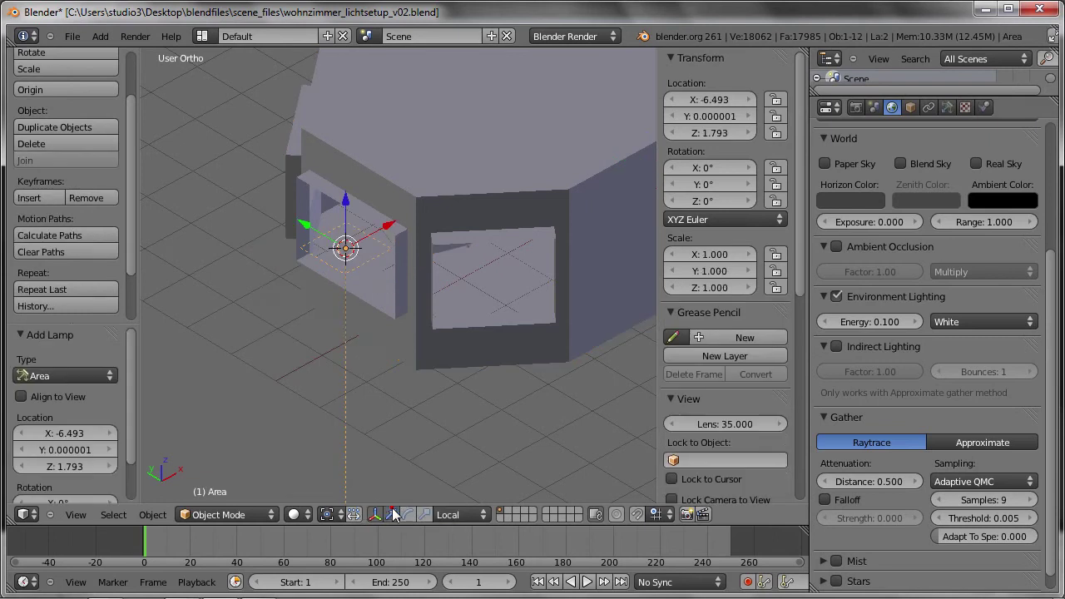
middle_drag(398, 293, 375, 262)
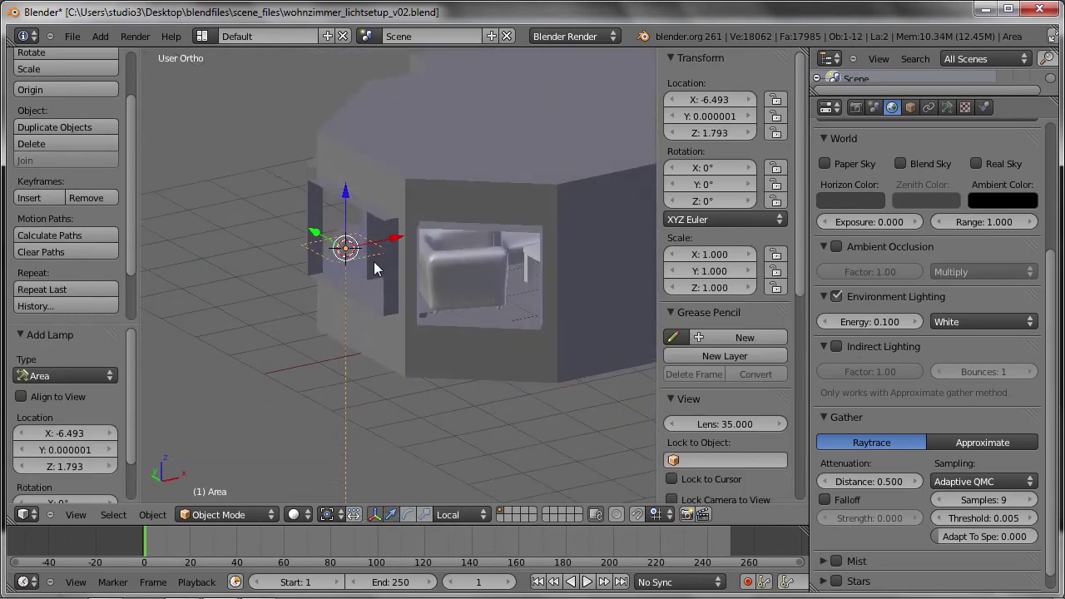
Step: Rotate the Area lamp -90° about Y so it faces into the room
text(ry)
text(90)
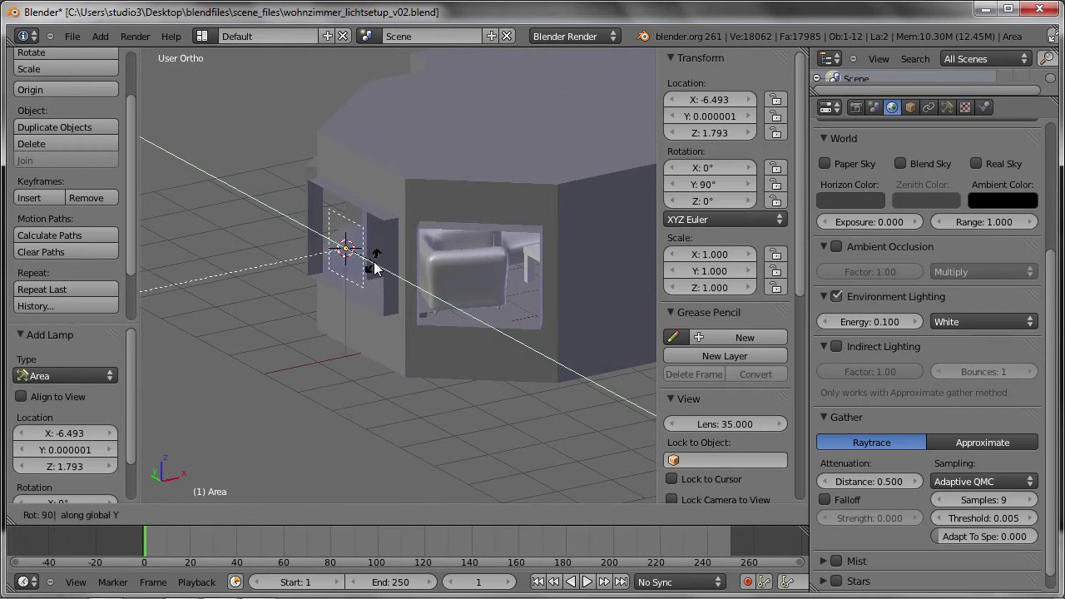
key(minus)
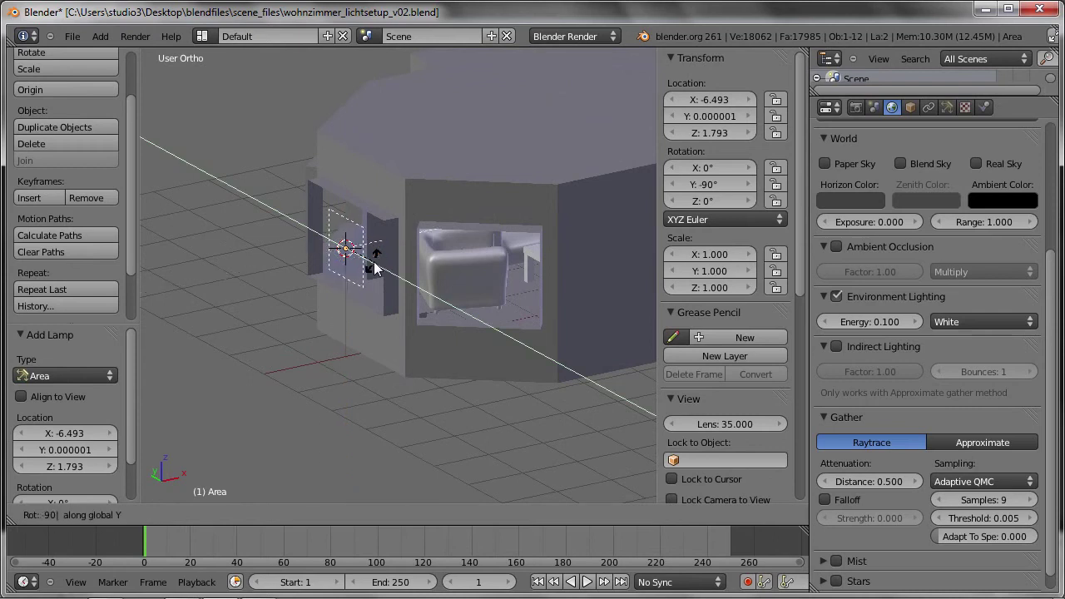
key(Return)
mouse_move(367, 261)
middle_down()
mouse_move(344, 279)
mouse_move(366, 227)
mouse_move(495, 268)
middle_up()
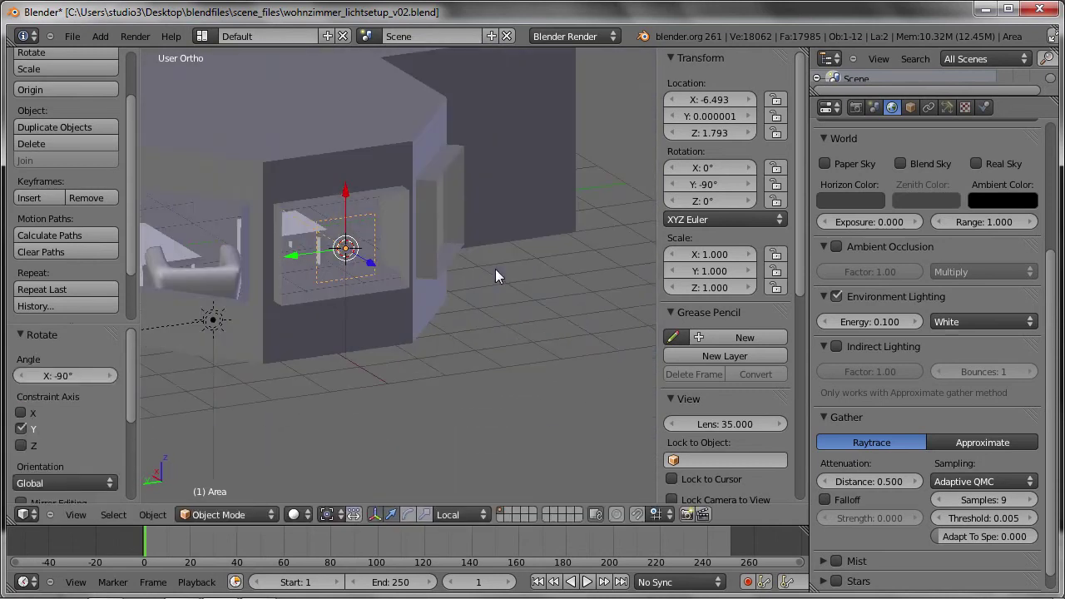
middle_drag(429, 312, 416, 298)
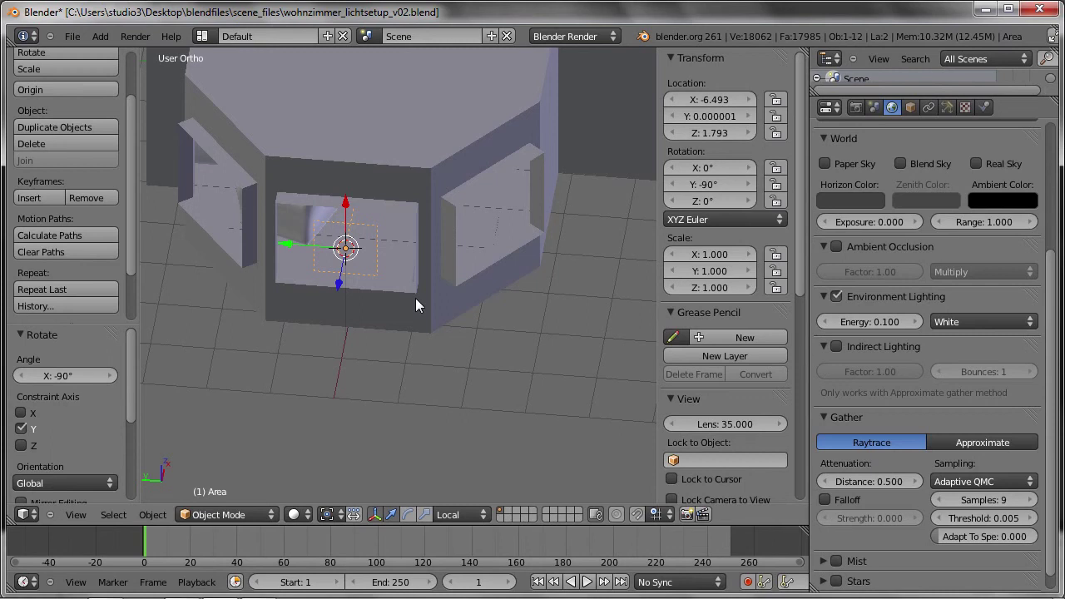
Step: Snap the 3D cursor to the active Area lamp, then render the room from the camera
key(shift+s)
key(shift+s)
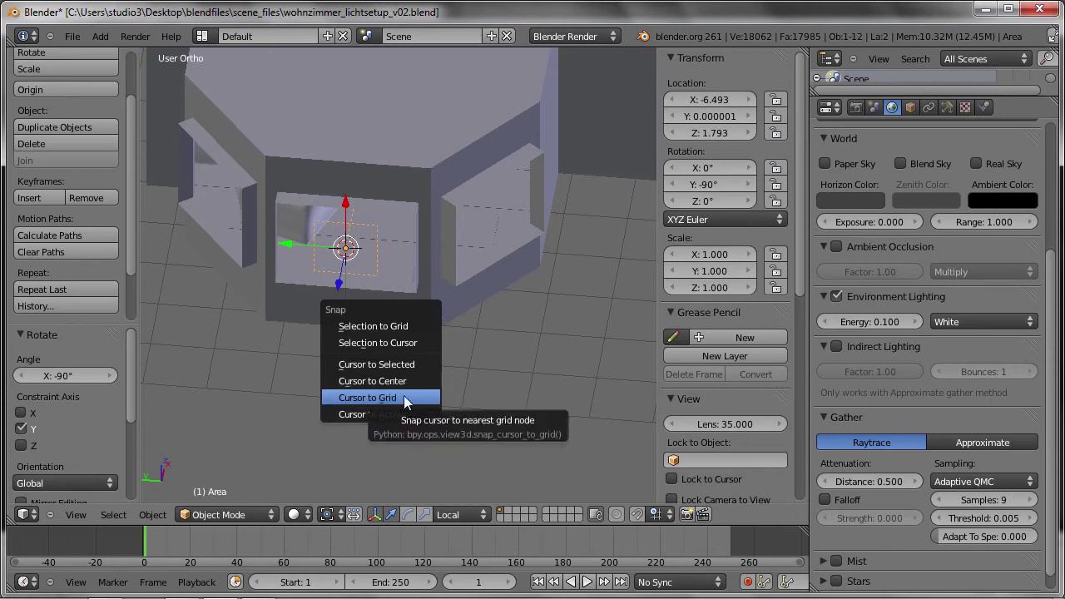
click(364, 413)
mouse_move(553, 253)
middle_down()
mouse_move(437, 284)
mouse_move(440, 229)
mouse_move(395, 263)
mouse_move(457, 307)
middle_up()
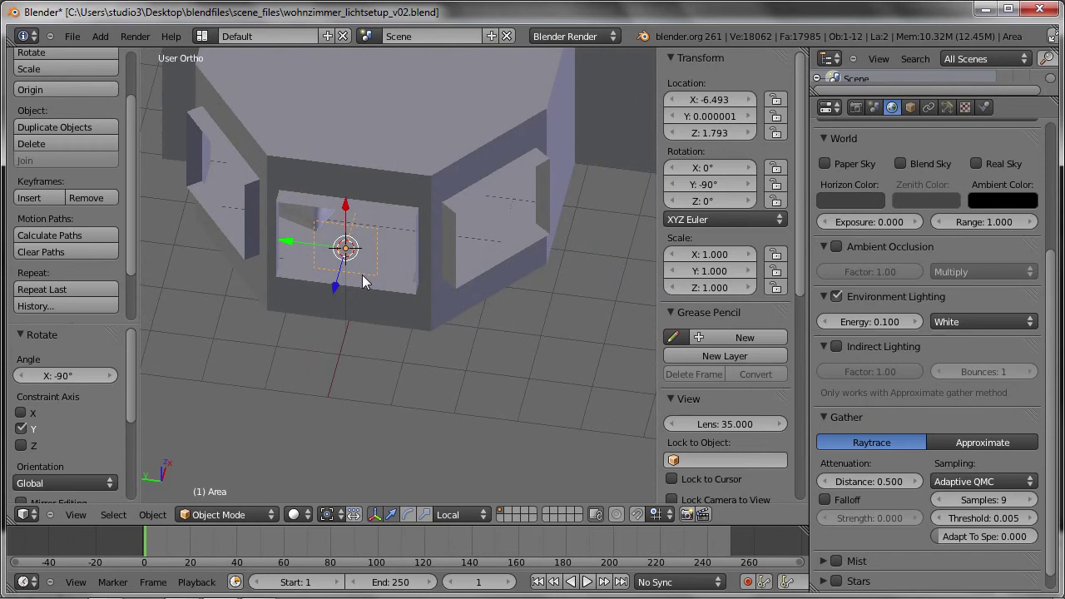
mouse_move(375, 288)
middle_down()
mouse_move(358, 237)
mouse_move(283, 208)
mouse_move(201, 216)
mouse_move(330, 226)
mouse_move(402, 173)
mouse_move(395, 184)
middle_up()
key(F12)
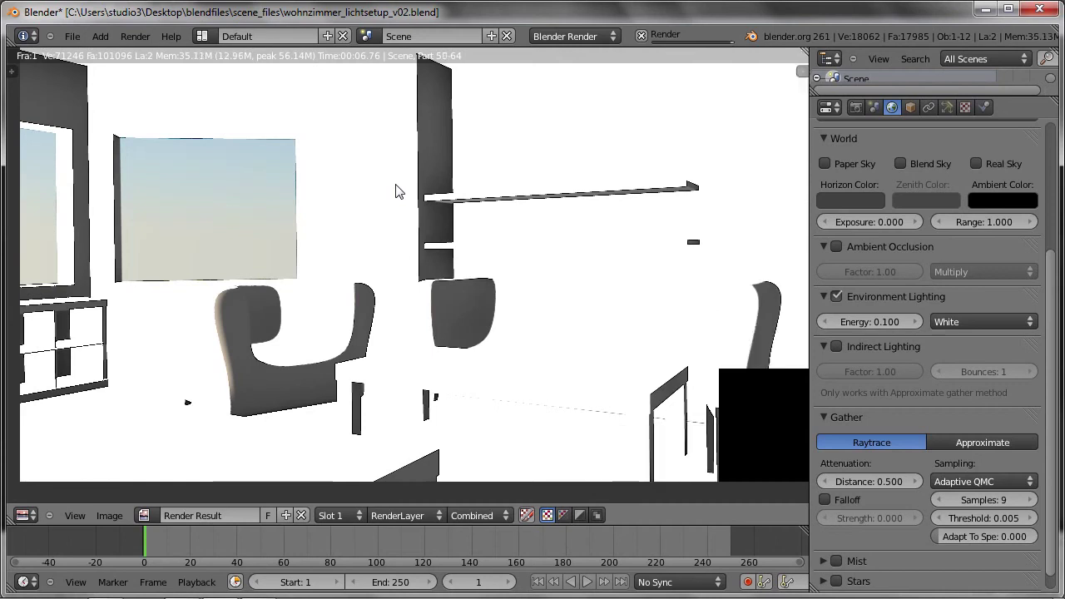
Step: Close the washed-out render and orbit to see the window wall and camera
key(Escape)
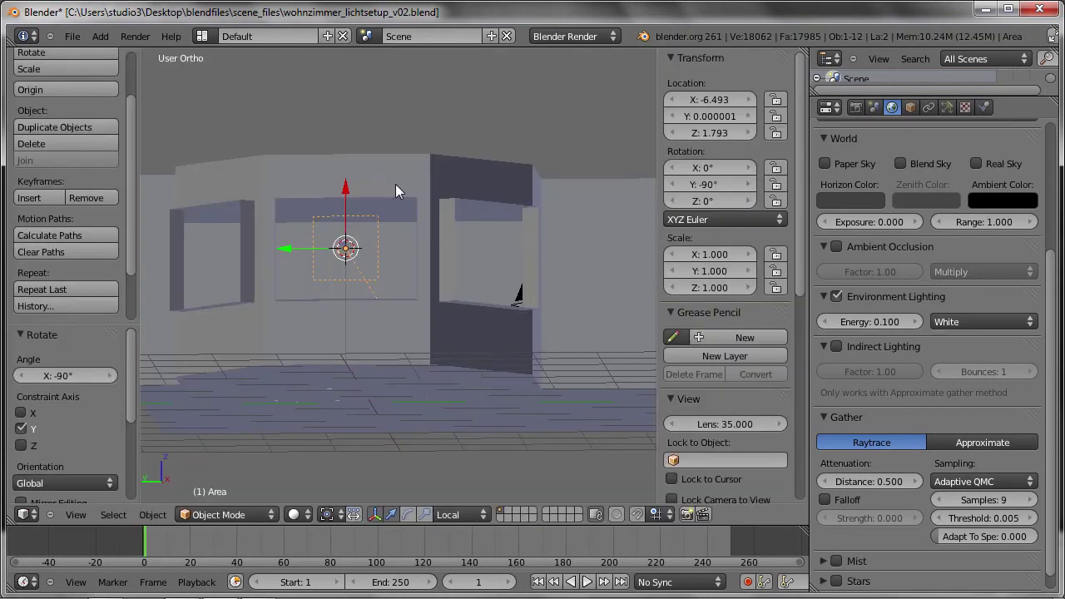
mouse_move(363, 253)
middle_down()
mouse_move(341, 273)
mouse_move(378, 244)
middle_up()
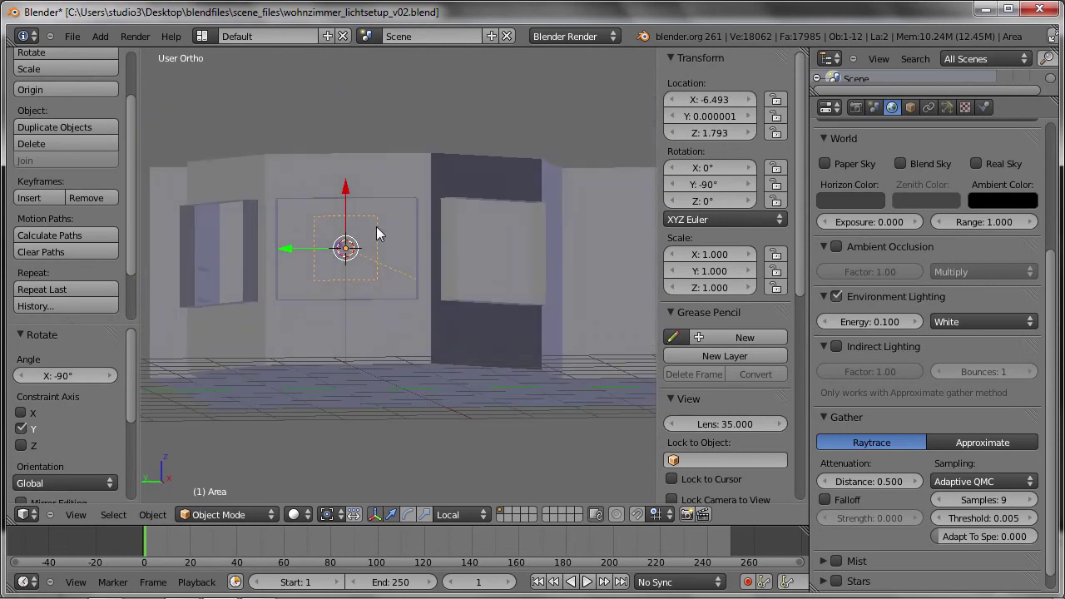
middle_drag(437, 265, 457, 282)
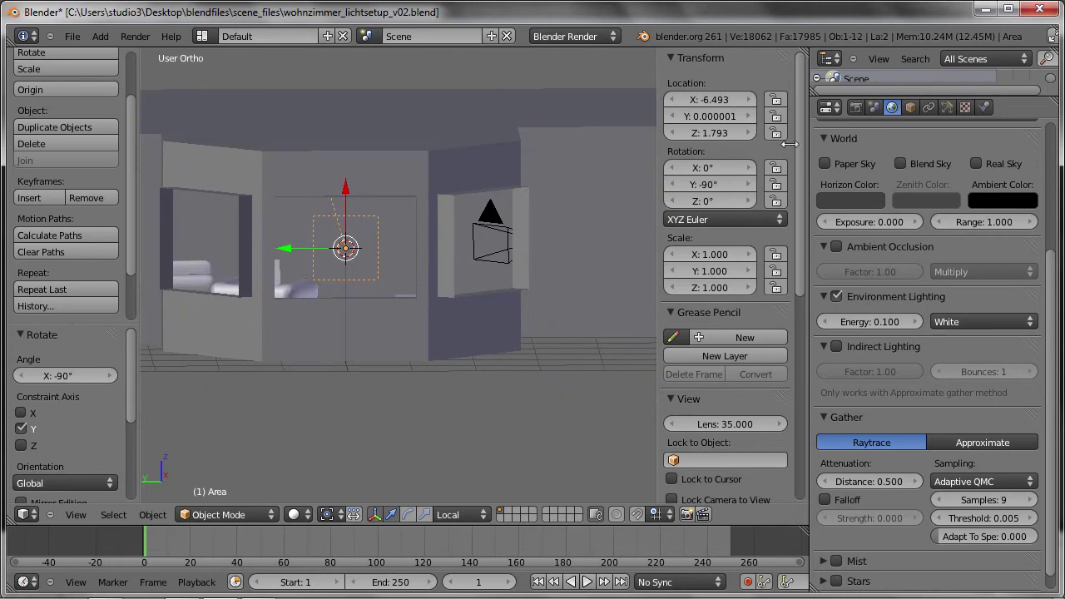
Step: Give the Area lamp a Distance of 1.000 in its lamp settings, then render with F12
click(947, 107)
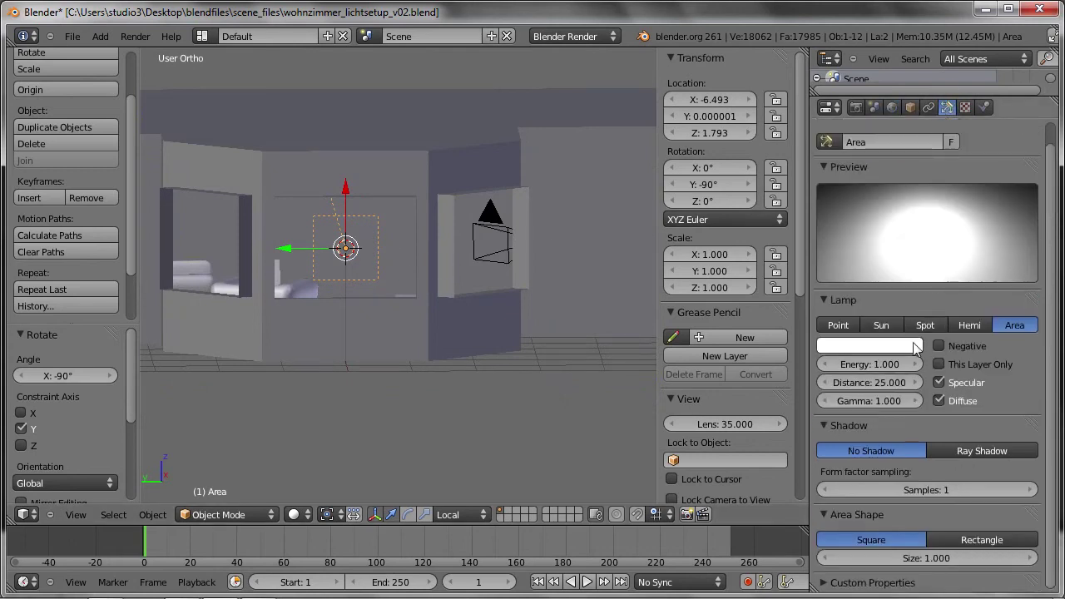
click(874, 383)
text(1)
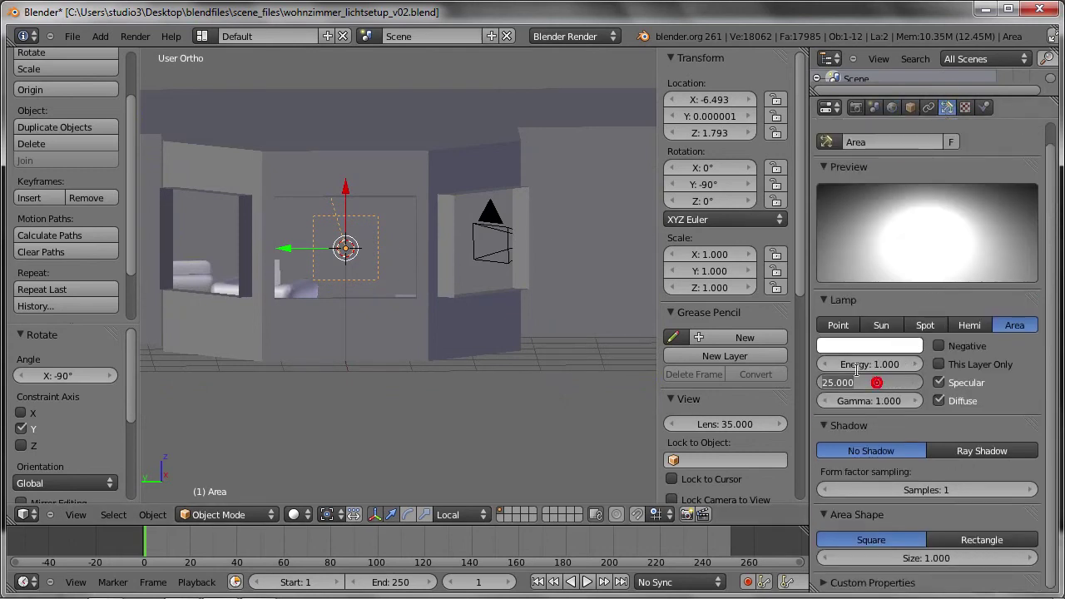
key(Return)
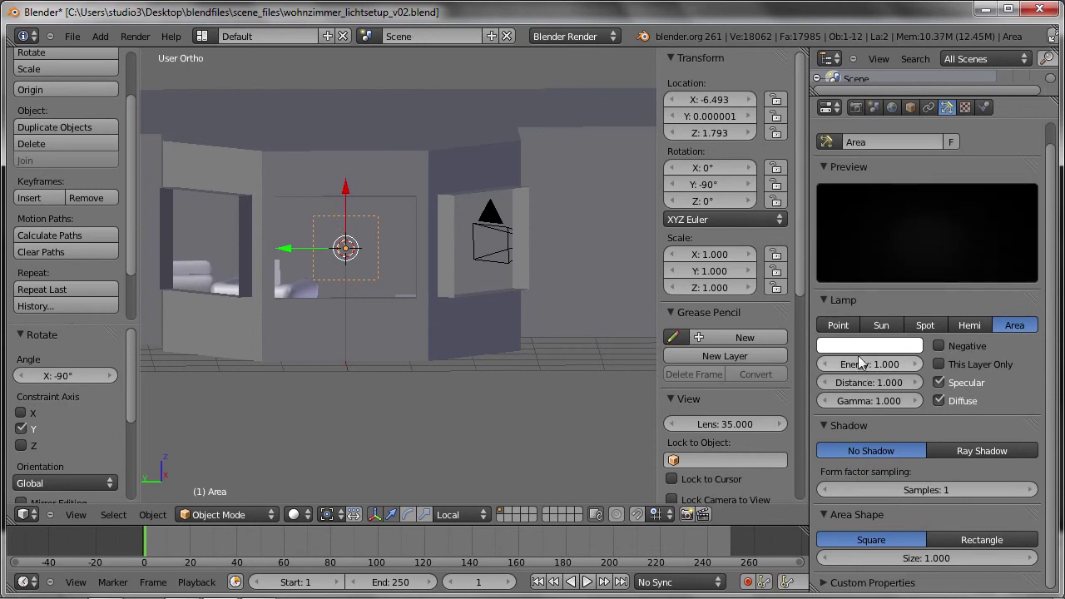
mouse_move(424, 301)
middle_down()
mouse_move(379, 300)
mouse_move(374, 321)
mouse_move(339, 295)
mouse_move(402, 317)
mouse_move(412, 308)
mouse_move(407, 284)
mouse_move(390, 269)
mouse_move(350, 290)
mouse_move(362, 281)
middle_up()
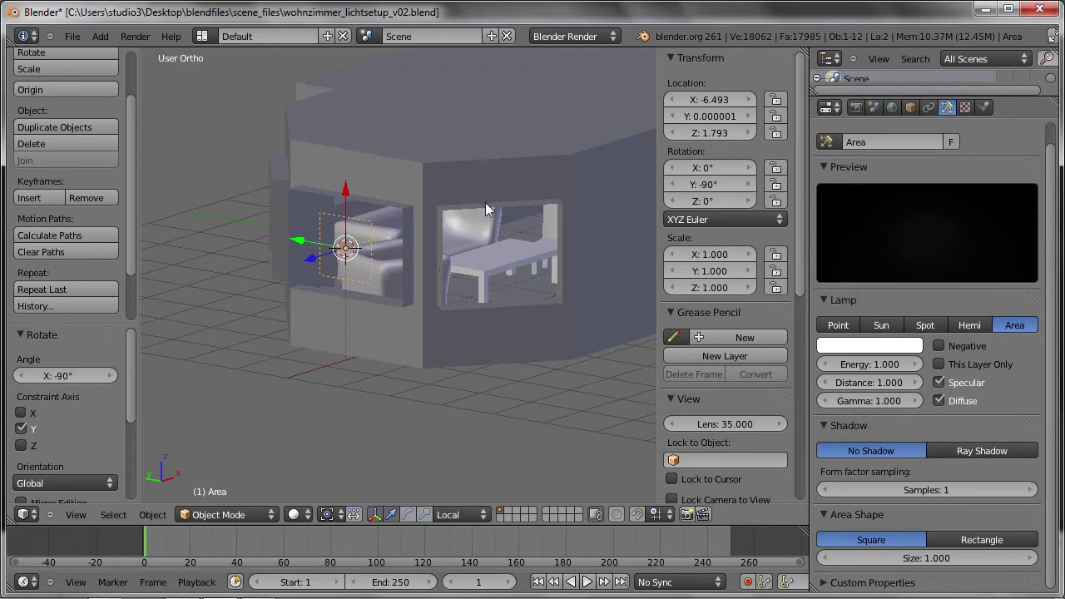
mouse_move(488, 239)
middle_down()
mouse_move(457, 218)
mouse_move(466, 241)
mouse_move(466, 228)
mouse_move(528, 268)
mouse_move(502, 268)
middle_up()
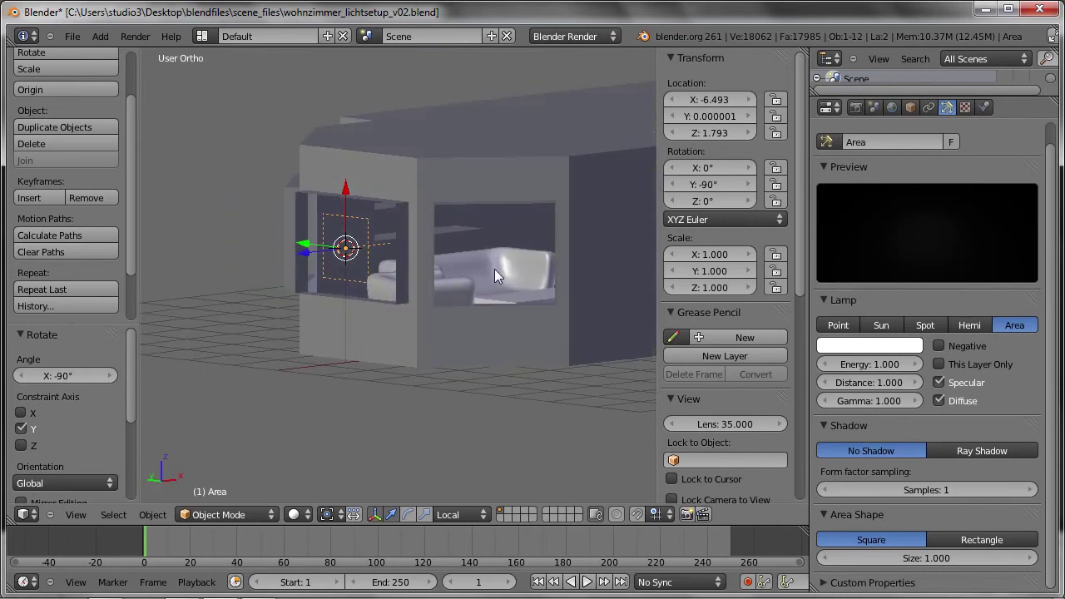
key(F12)
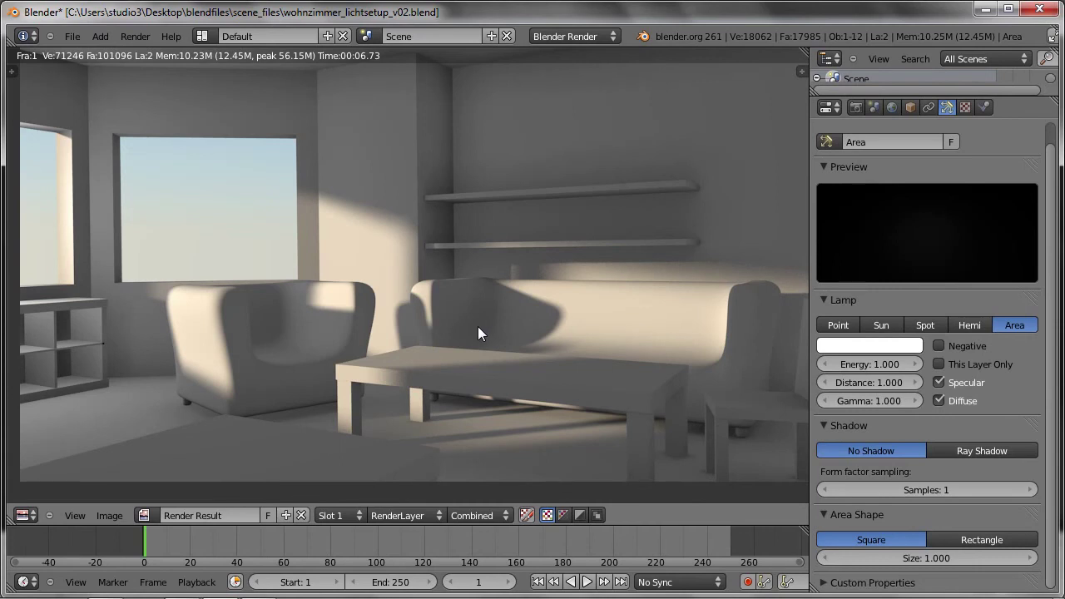
Step: Zoom out the finished render, then return to the 3D view of the house
scroll(250, 296, down, 1)
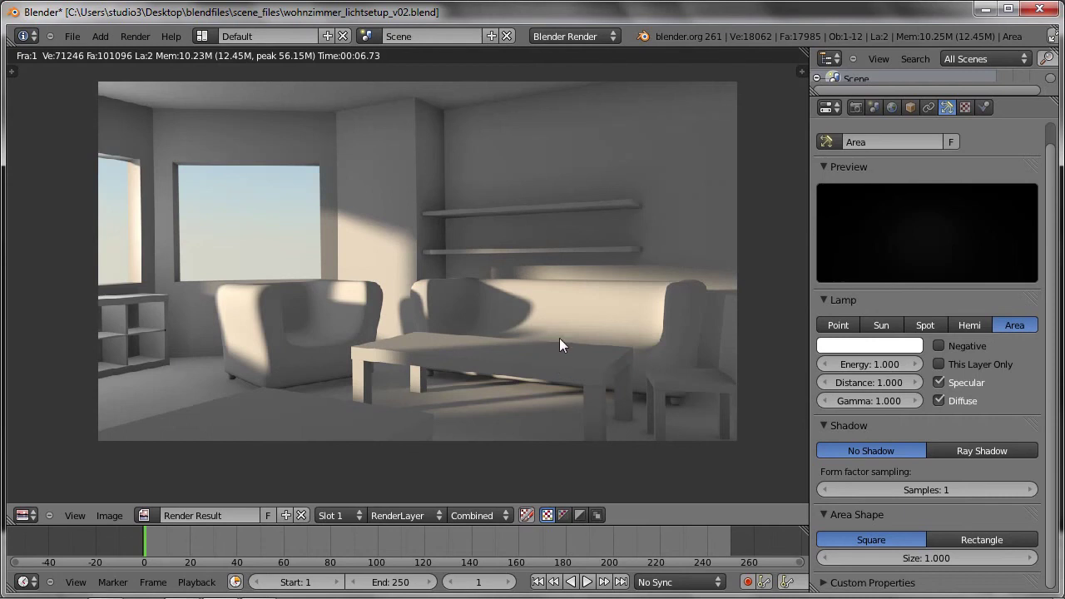
key(Escape)
mouse_move(362, 263)
middle_down()
mouse_move(328, 293)
mouse_move(353, 250)
mouse_move(394, 217)
mouse_move(388, 203)
middle_up()
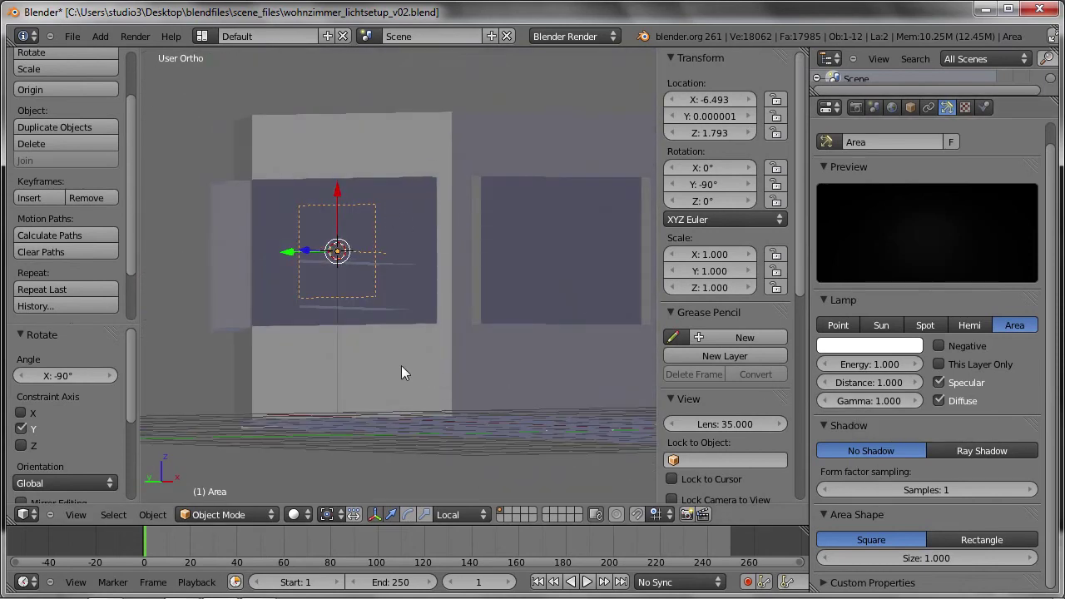
Step: Keep the lamp's scale at 1 and set its area size to 1.579
key(s)
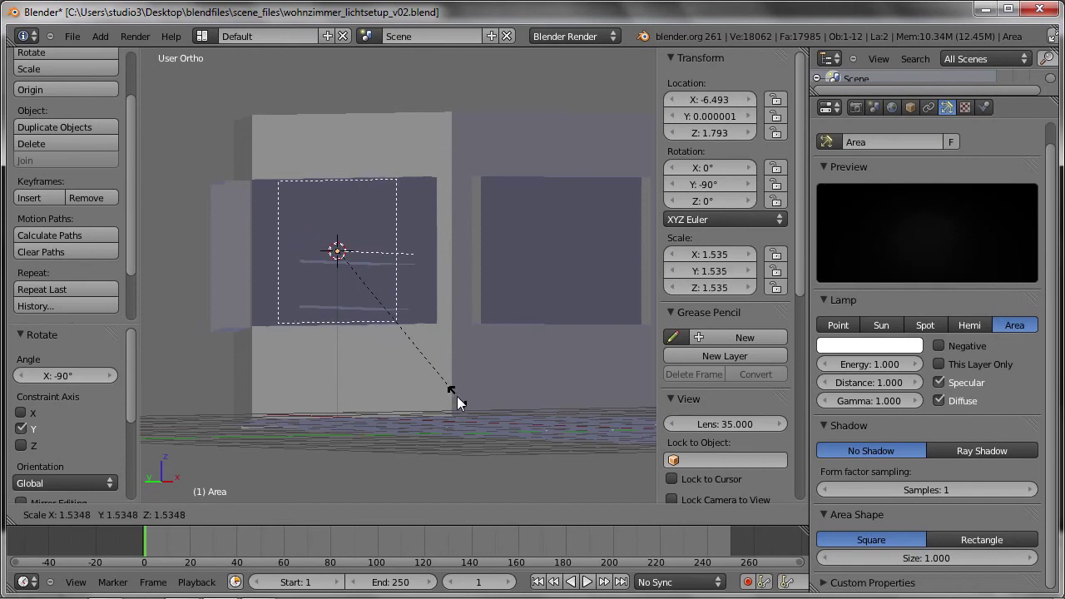
right_click(460, 400)
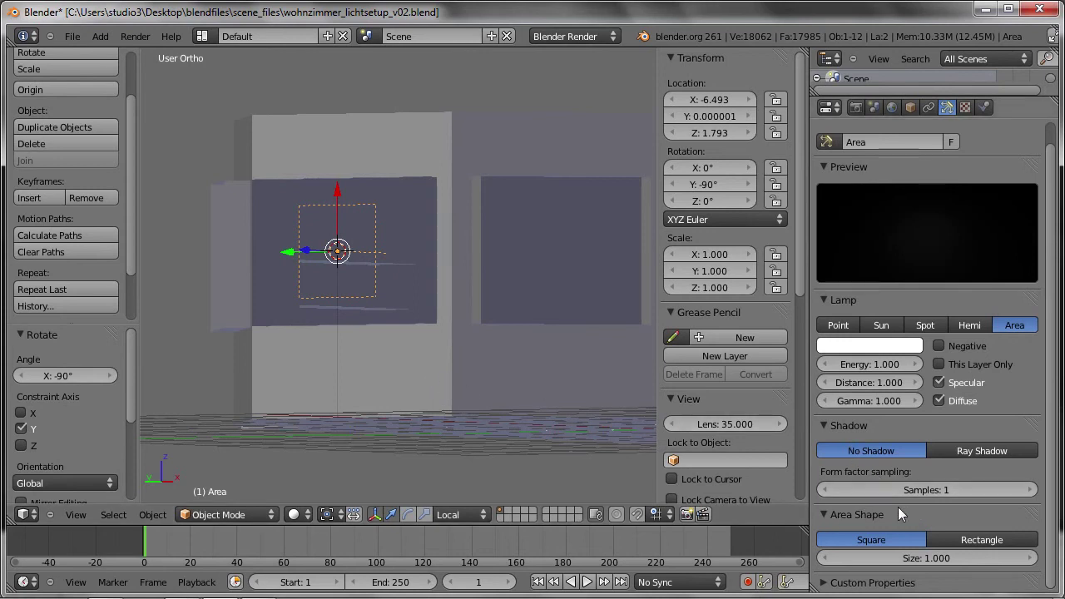
click(878, 557)
drag(878, 557, 928, 577)
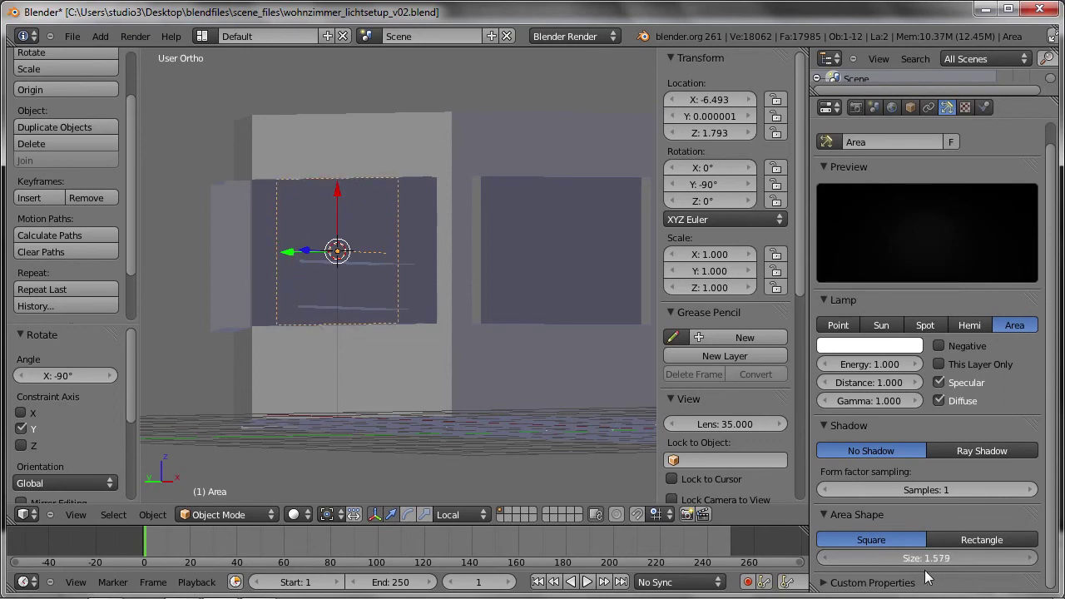
mouse_move(379, 280)
middle_down()
mouse_move(427, 320)
mouse_move(467, 267)
mouse_move(444, 243)
middle_up()
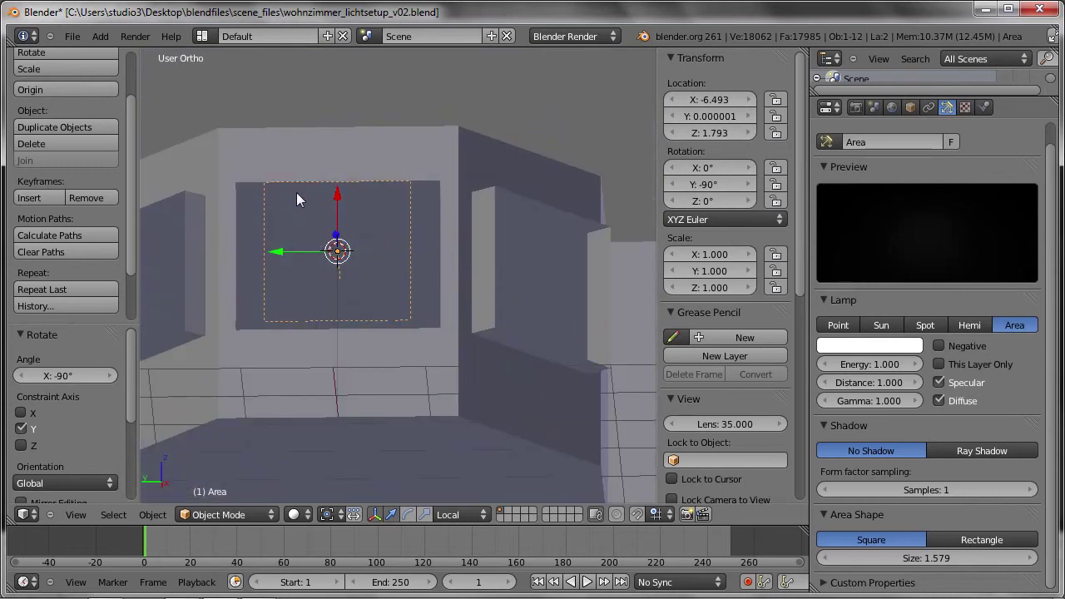
mouse_move(309, 202)
middle_down()
mouse_move(355, 336)
mouse_move(336, 300)
middle_up()
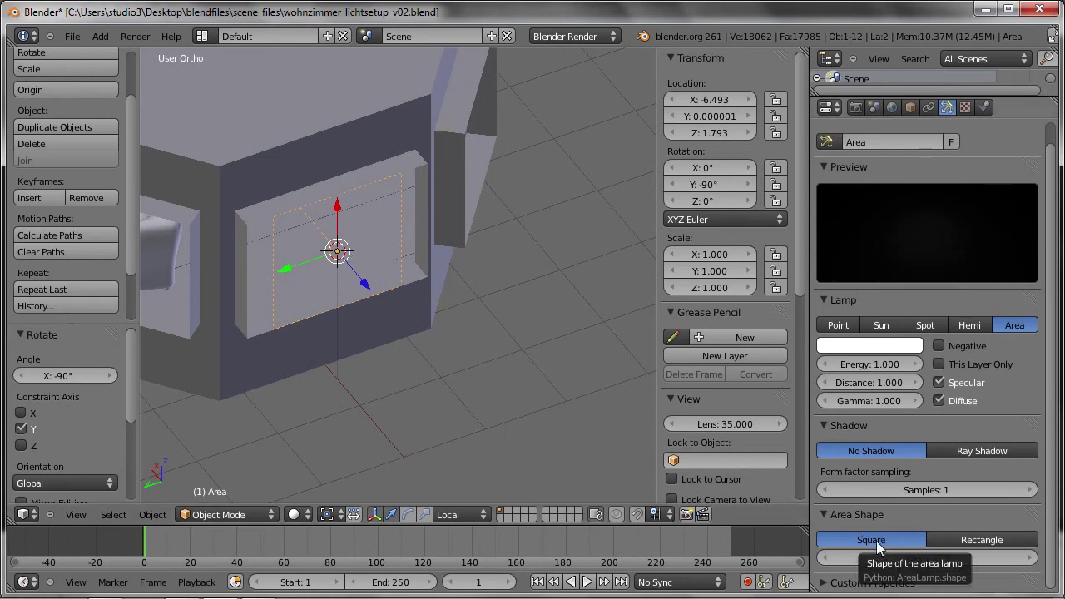
Step: Make the lamp shape Rectangle with Size Y 2.174 to fill the window
click(995, 539)
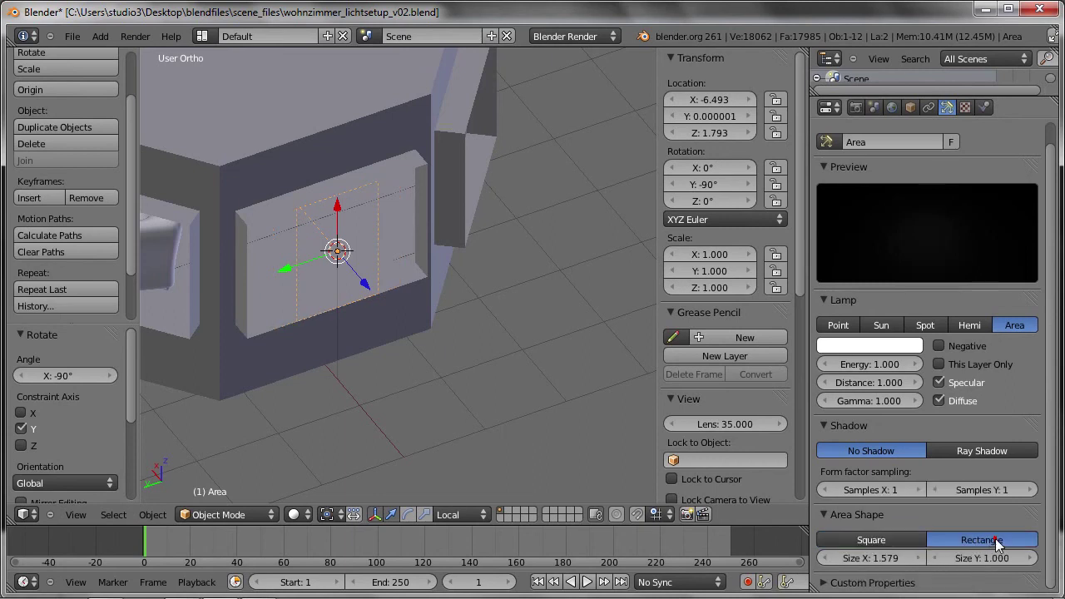
drag(950, 560, 1018, 572)
middle_drag(439, 263, 326, 248)
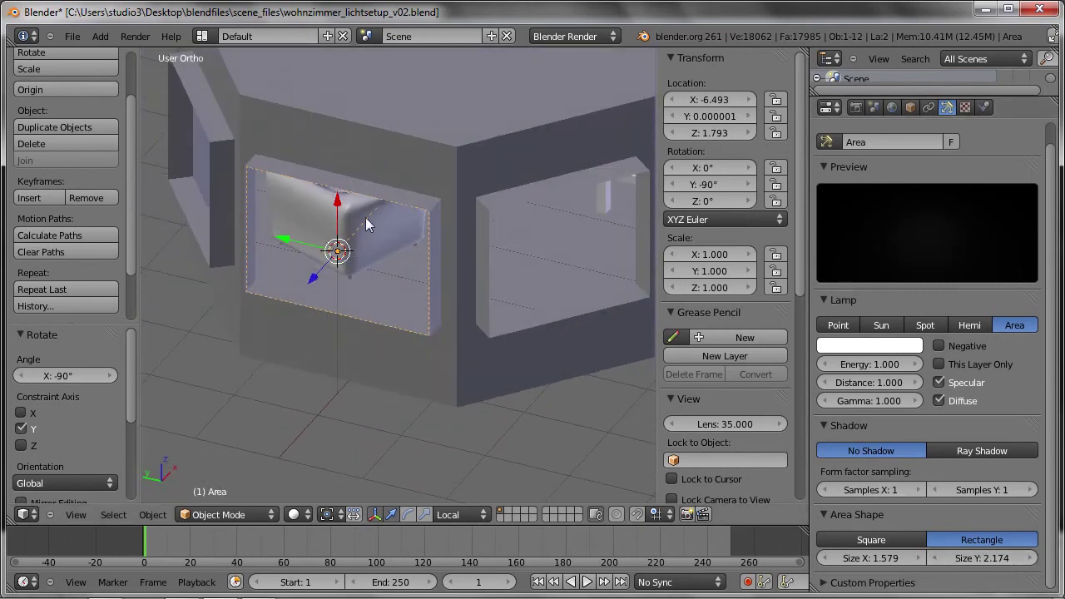
Step: Render with the resized lamp, turn off Environment Lighting in World settings, and render again
key(F12)
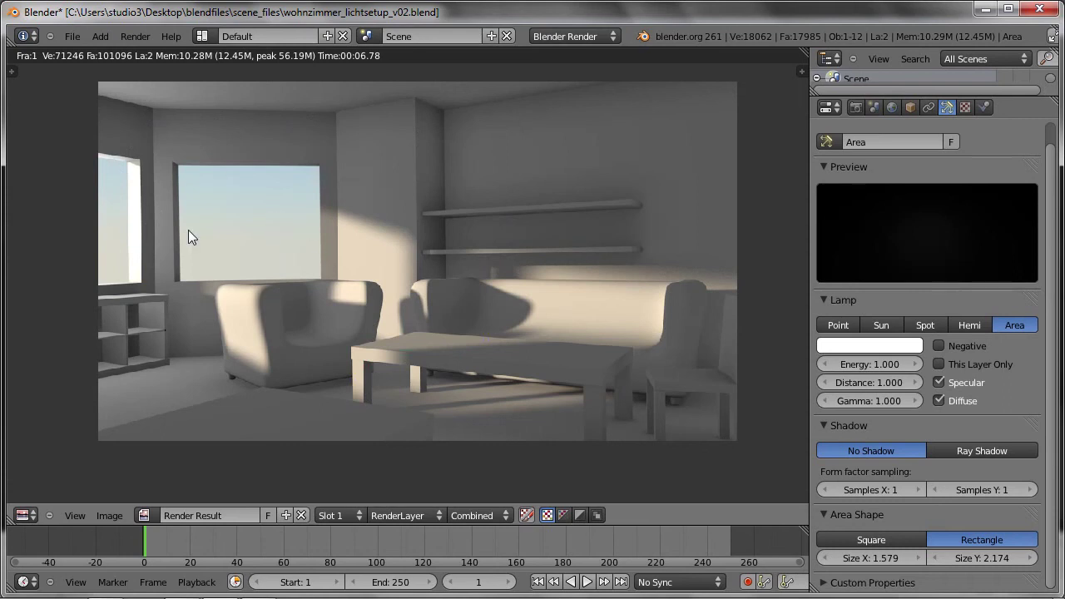
click(891, 105)
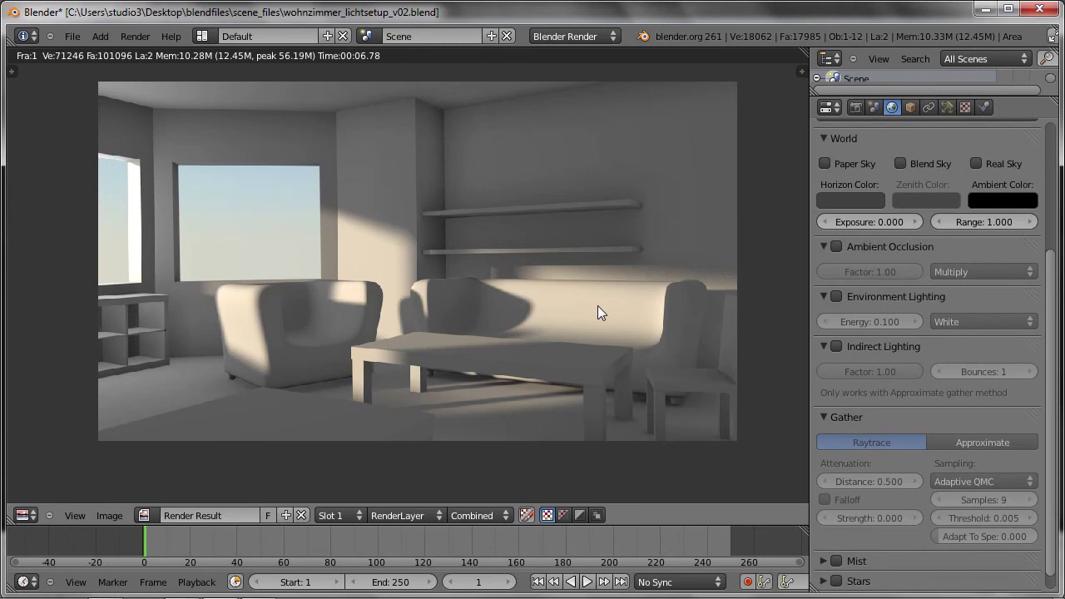
key(F12)
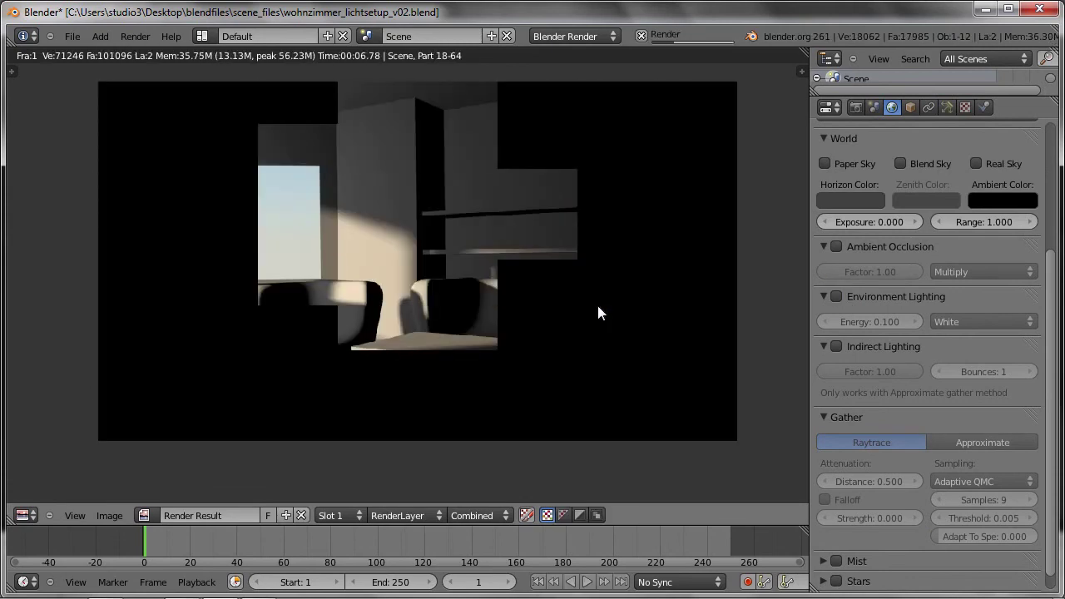
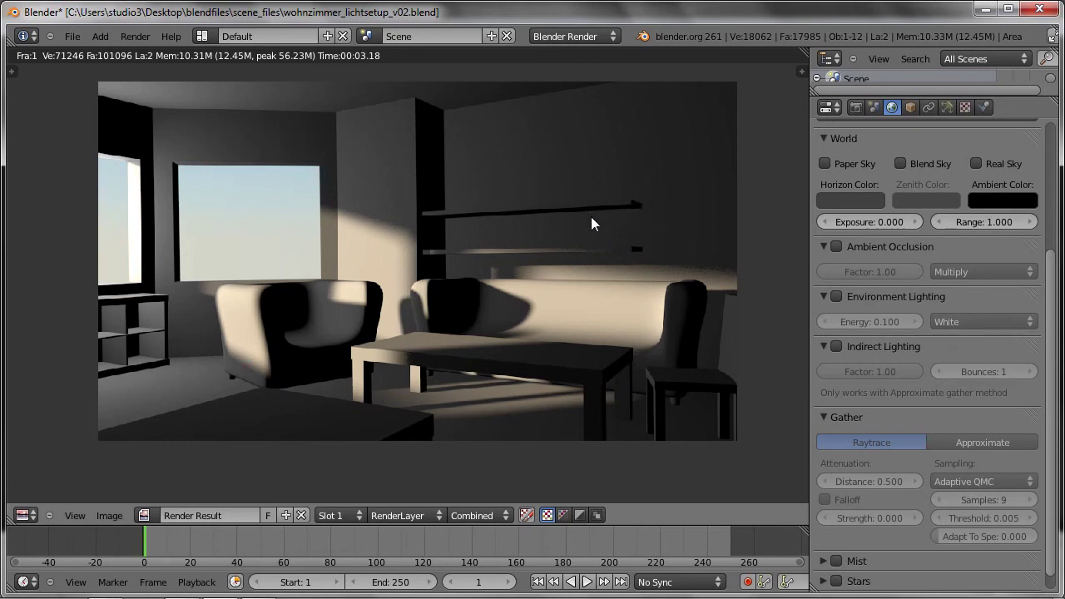
Step: Switch the window area lamp's shadow type to Ray Shadow
click(947, 107)
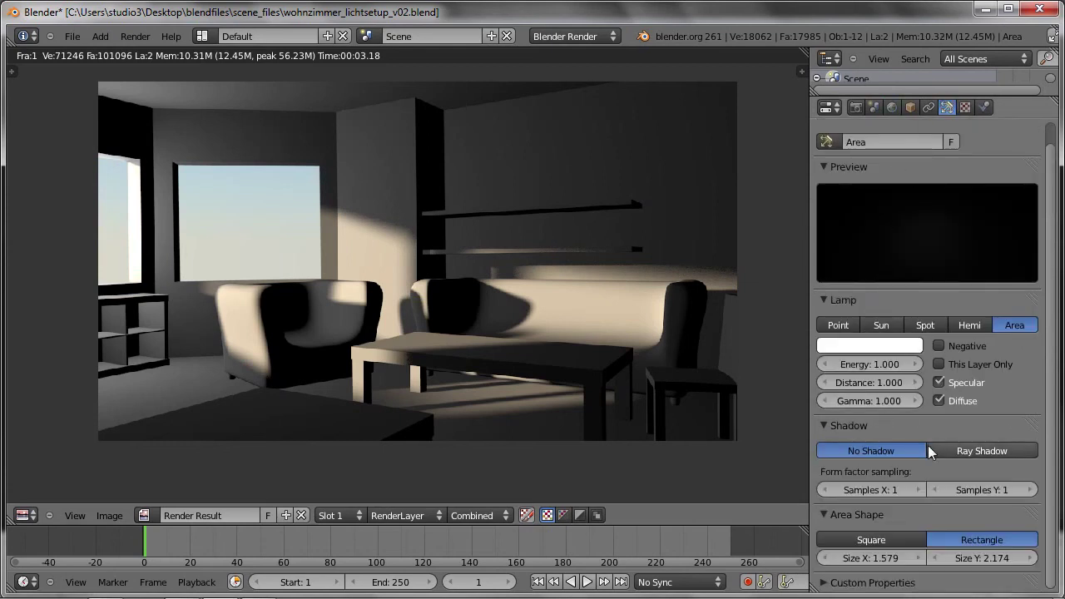
click(983, 452)
click(862, 530)
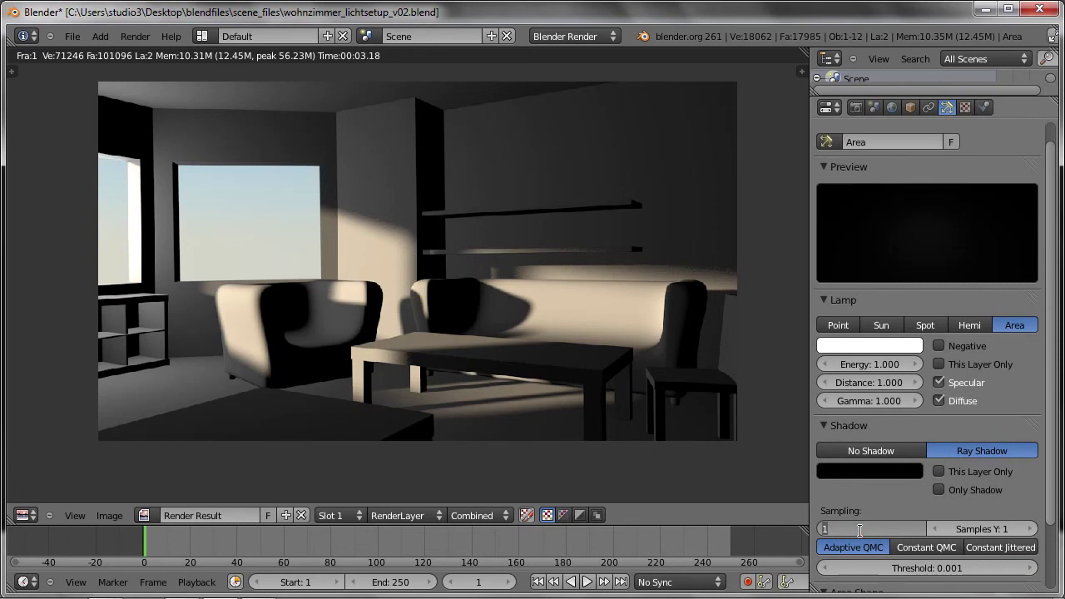
key(Return)
scroll(899, 508, down, 3)
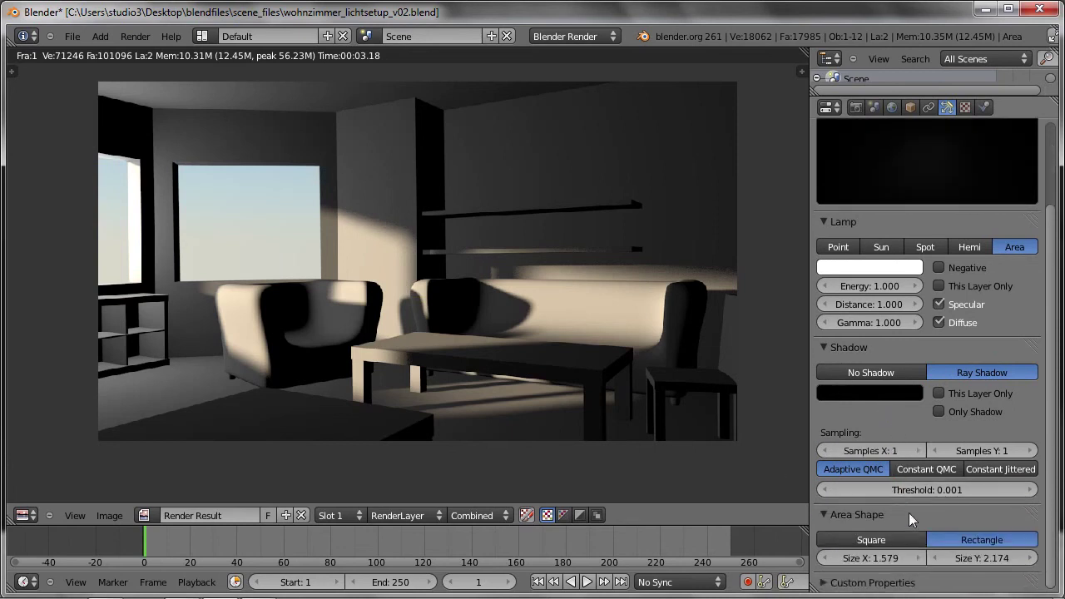
Step: Set the ray shadow samples to 6 × 6 and re-render the room
click(859, 452)
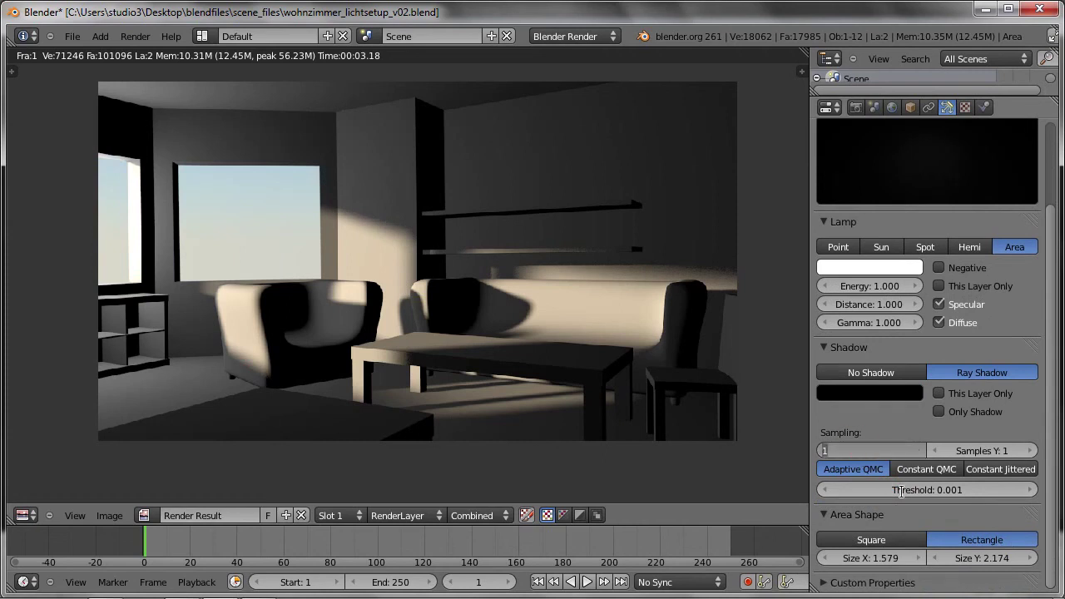
text(6)
key(Tab)
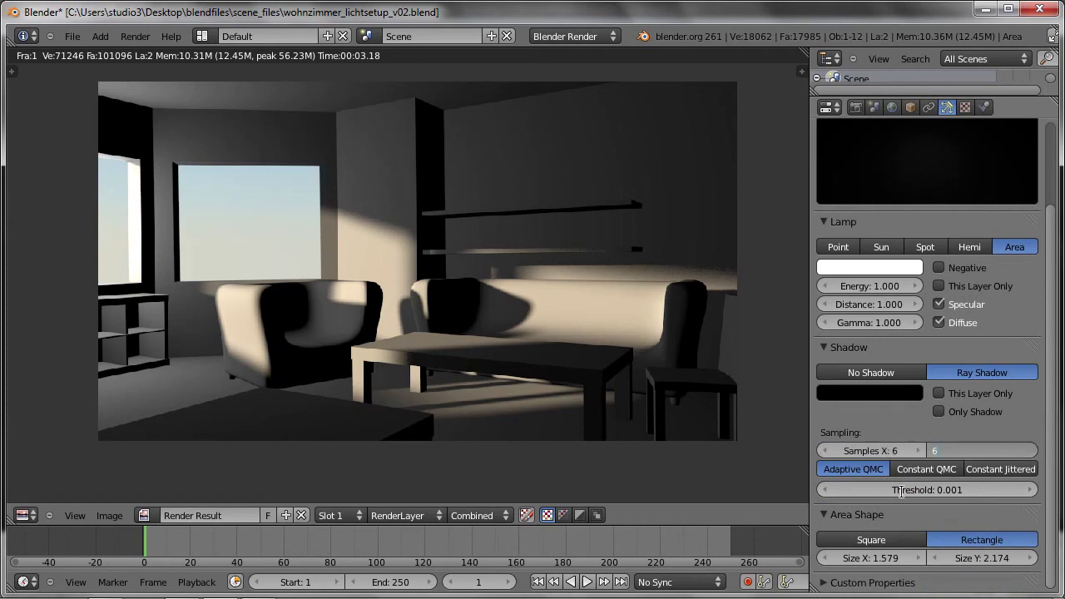
key(Return)
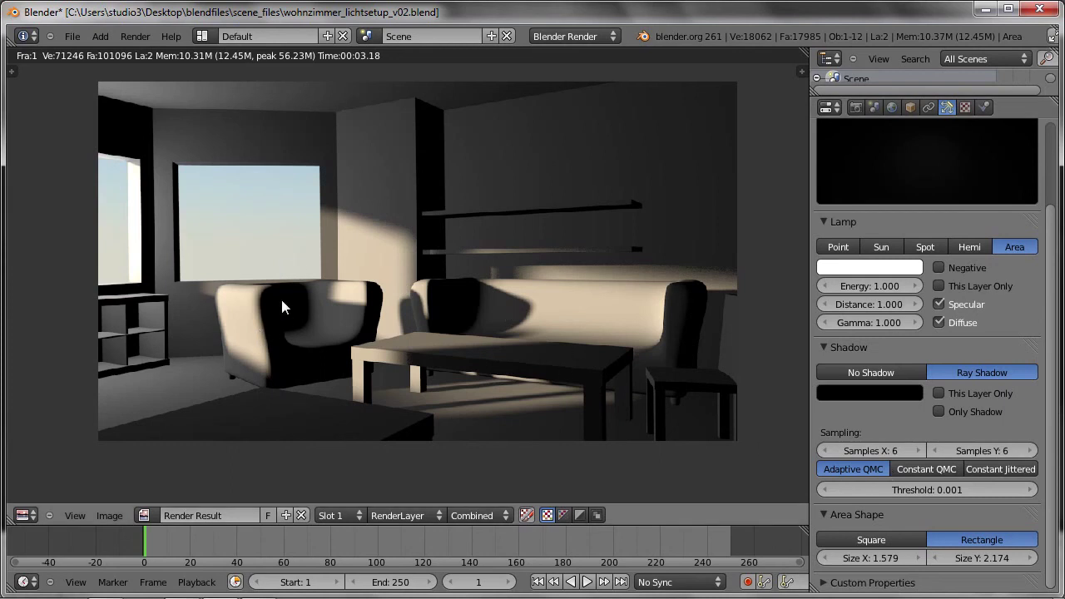
key(F12)
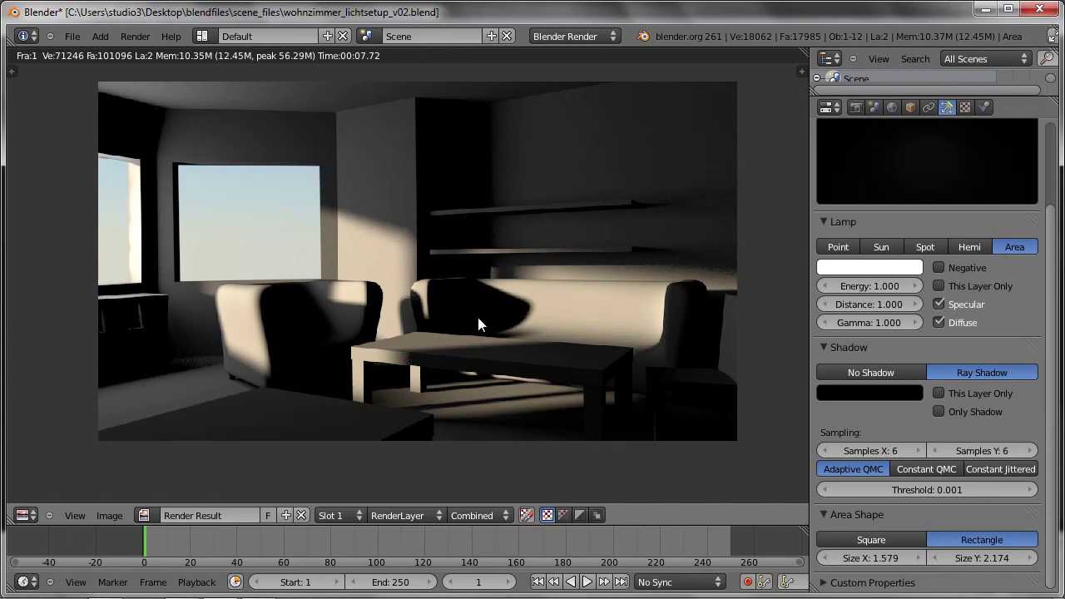
Step: Enable world environment lighting at energy 0.010 and render the room
click(893, 108)
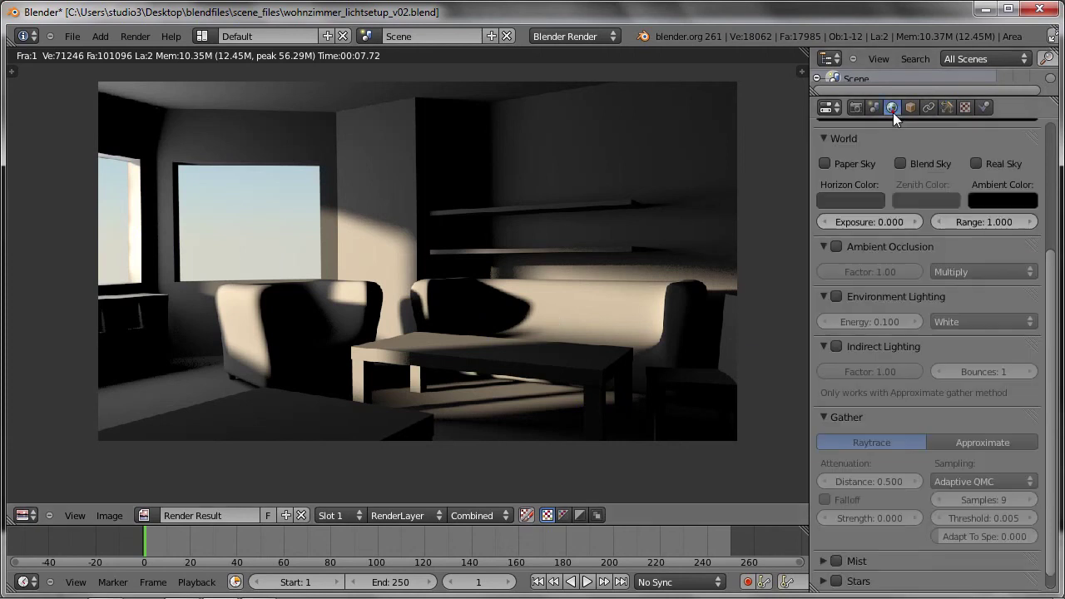
click(836, 297)
click(858, 323)
key(BackSpace)
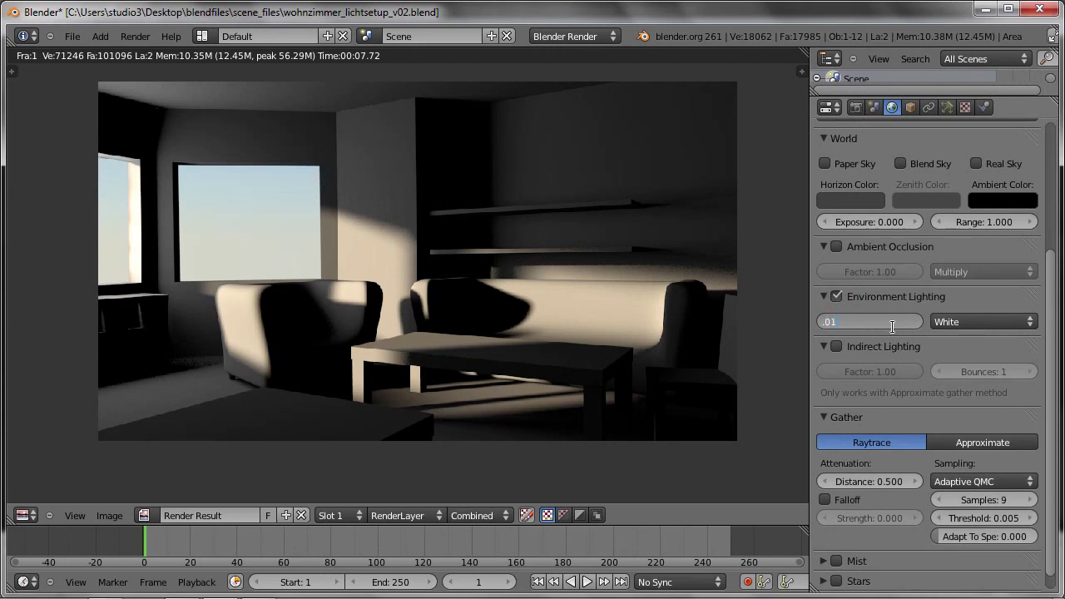
key(Return)
key(F12)
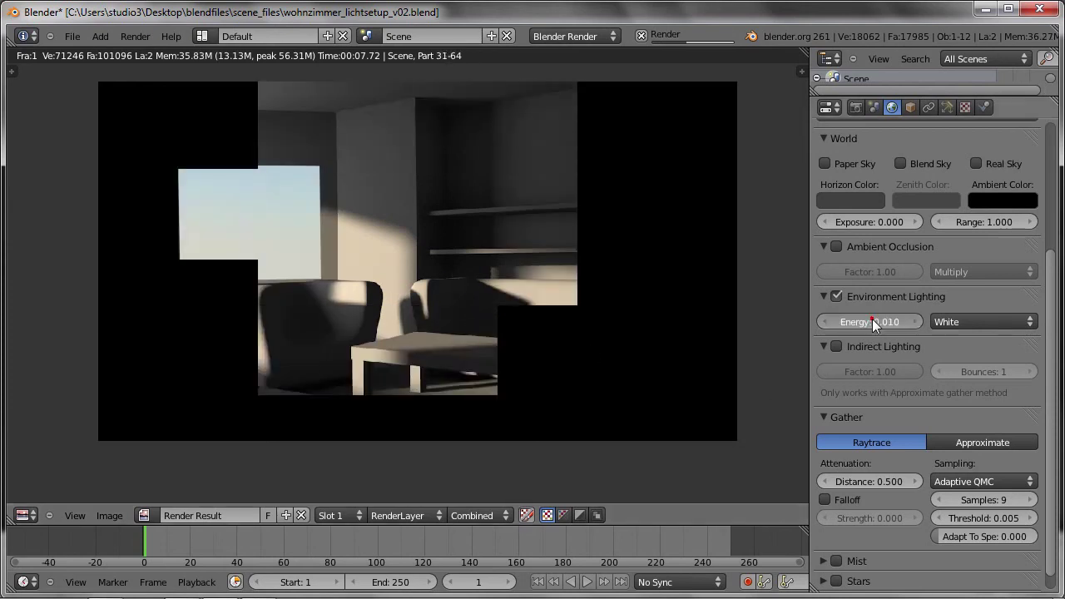
Step: Raise environment energy to 0.020, re-render, and return to the 3D view
drag(874, 323, 884, 323)
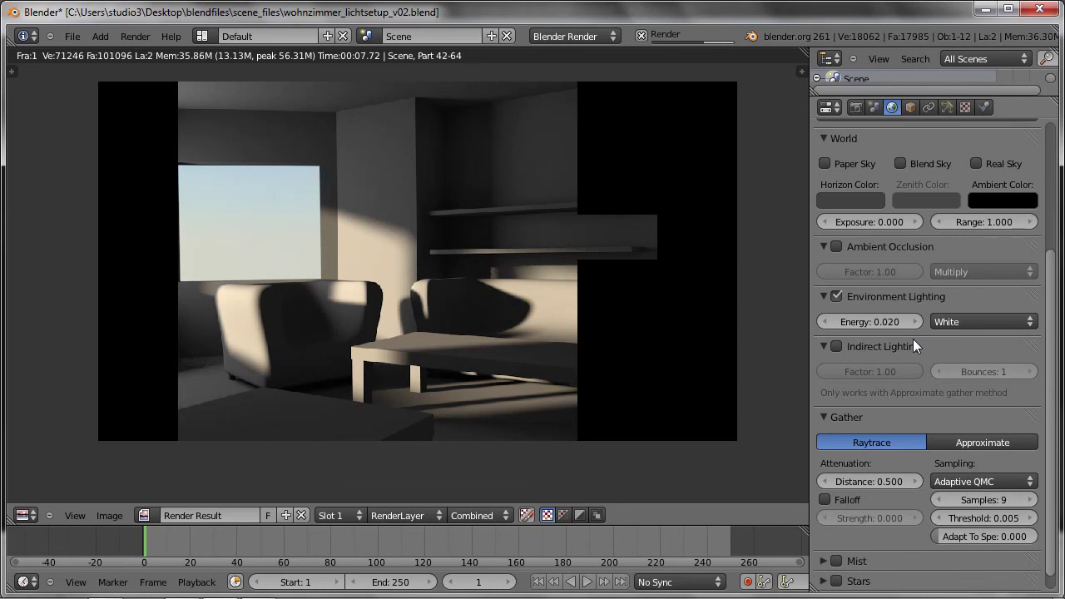
key(F12)
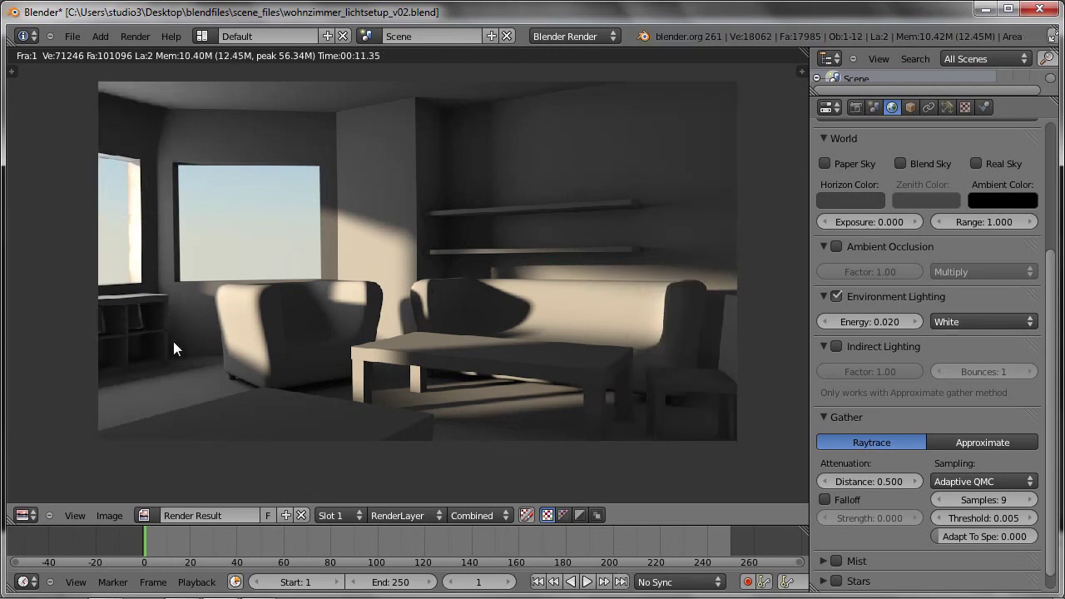
key(Escape)
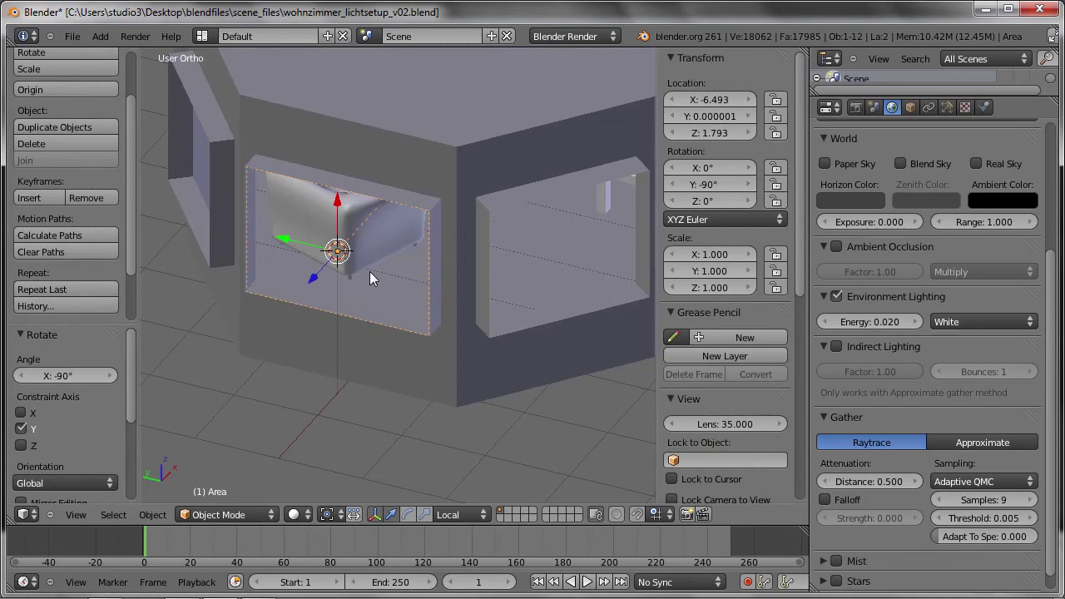
Step: Change the area lamp colour from white to pale blue and render the room
middle_drag(370, 279, 327, 226)
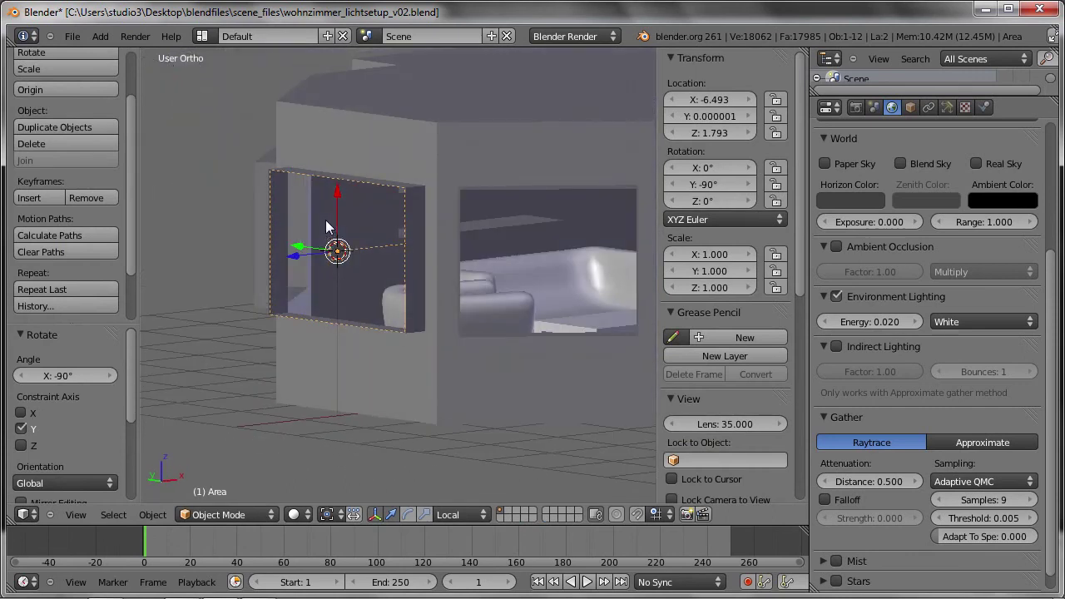
scroll(325, 220, down, 2)
scroll(325, 220, down, 2)
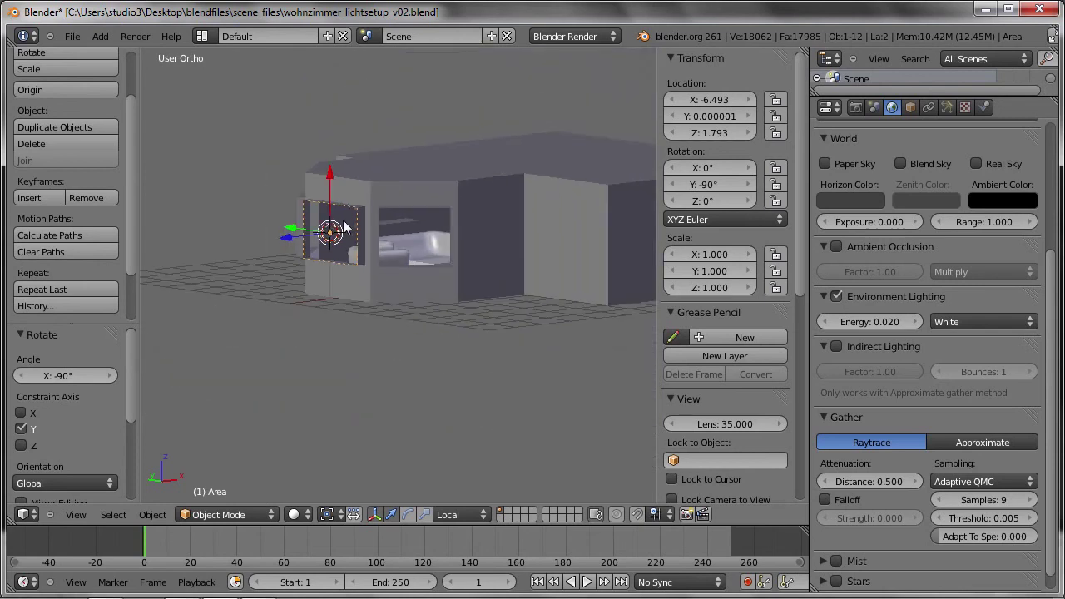
click(950, 106)
click(867, 266)
drag(837, 105, 852, 84)
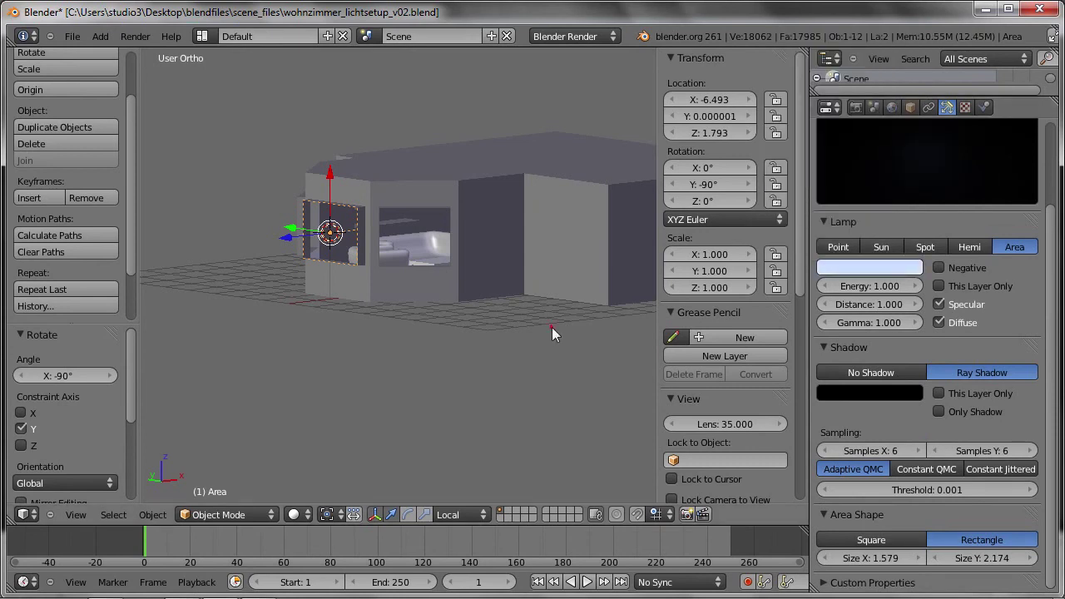
key(F12)
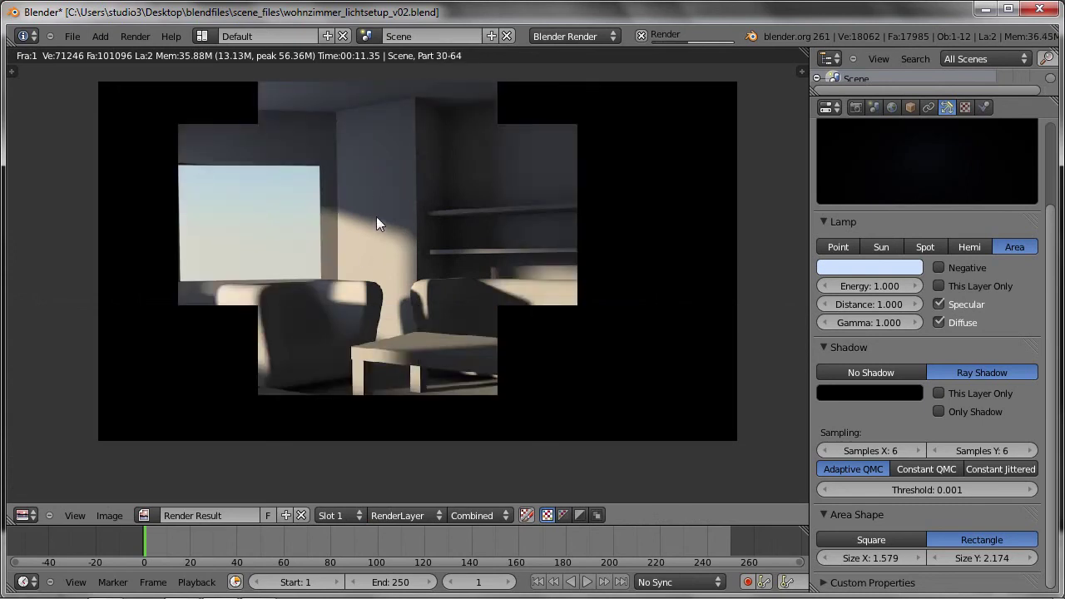
Step: Stop the render, select the sun lamp and move it to a new position
click(301, 295)
key(Escape)
key(Escape)
scroll(323, 276, down, 8)
right_click(280, 255)
mouse_move(280, 255)
middle_down()
mouse_move(259, 310)
mouse_move(285, 318)
mouse_move(307, 188)
middle_up()
key(g)
click(321, 325)
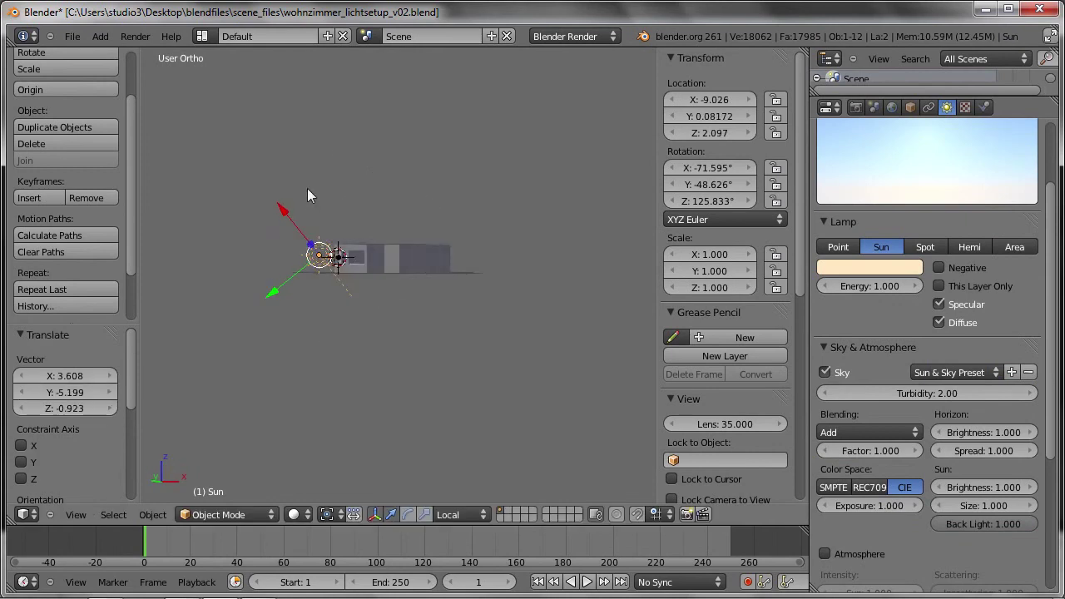
middle_drag(346, 255, 300, 271)
key(g)
click(298, 275)
mouse_move(272, 314)
middle_down()
mouse_move(371, 320)
mouse_move(281, 276)
mouse_move(398, 355)
mouse_move(343, 338)
middle_up()
key(g)
click(361, 348)
Step: Make the sun warm orange (R 1.0, G 0.601, B 0.284), render, and return to 3D view
click(874, 266)
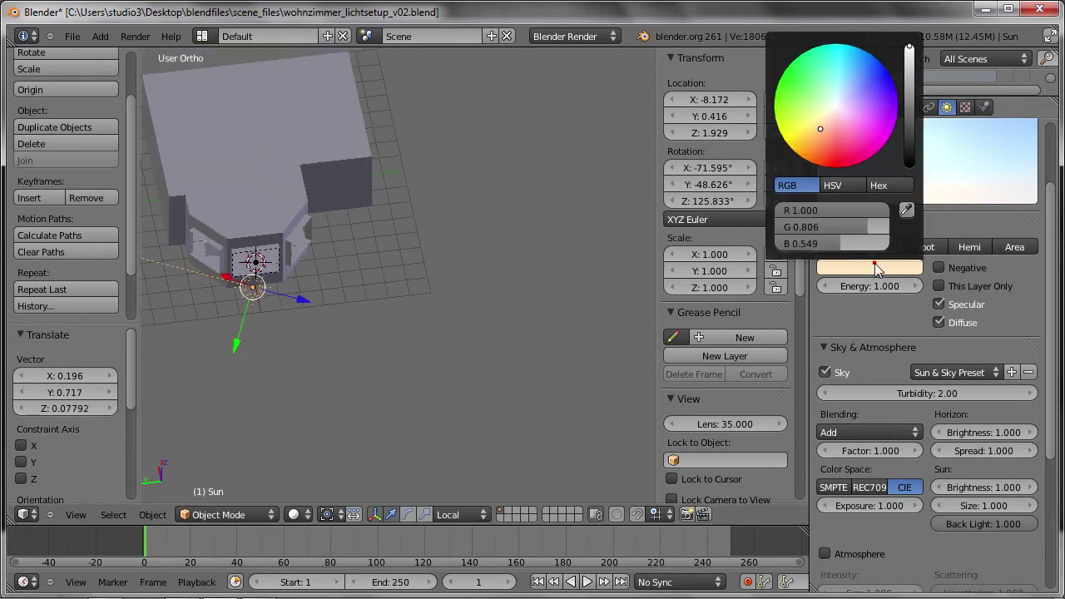
drag(823, 143, 817, 146)
key(F12)
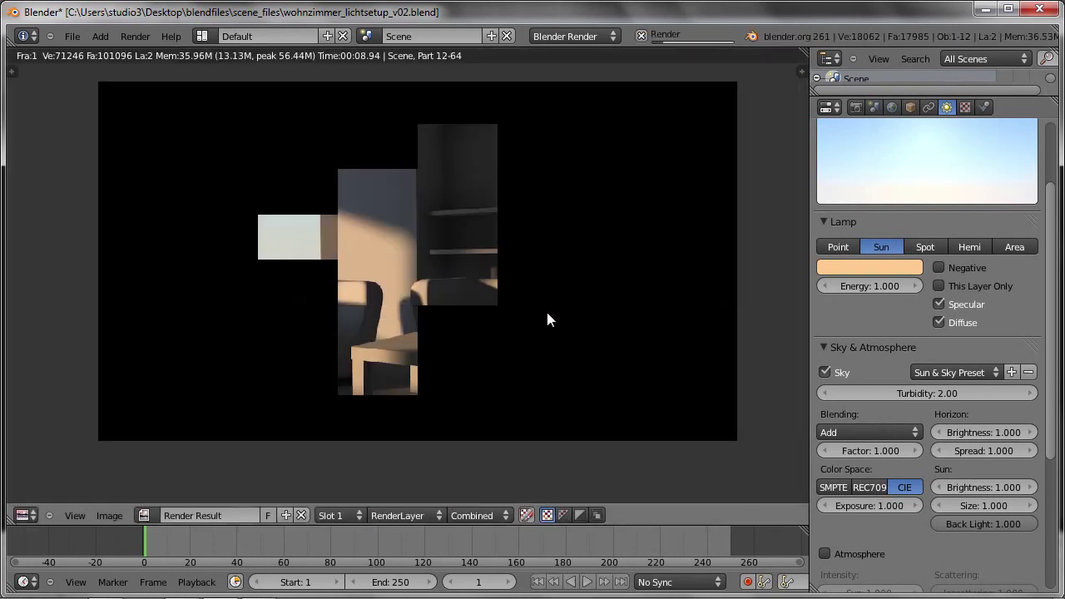
click(860, 259)
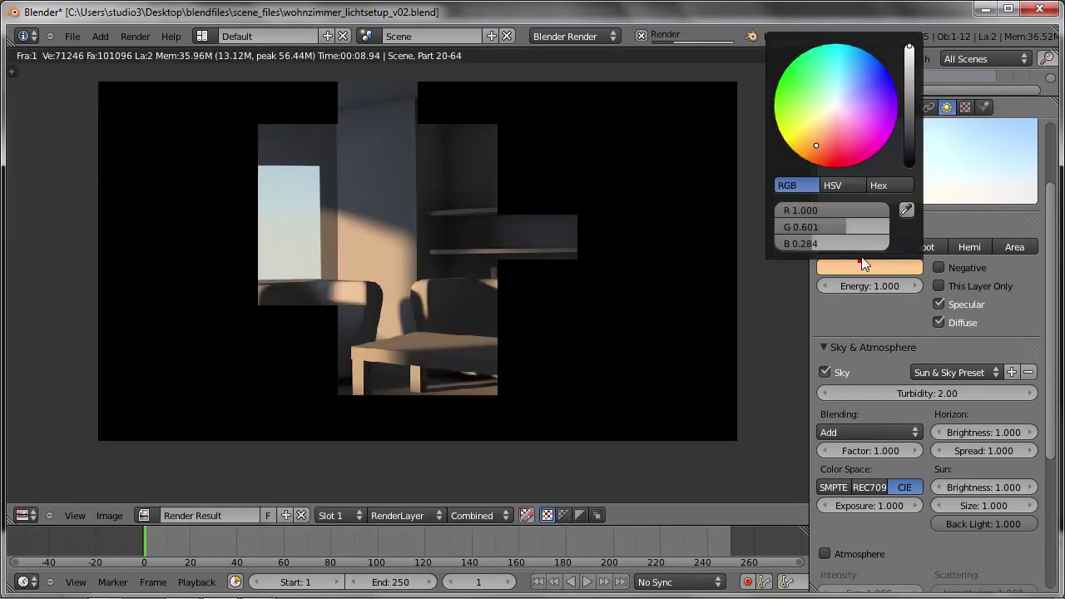
click(815, 143)
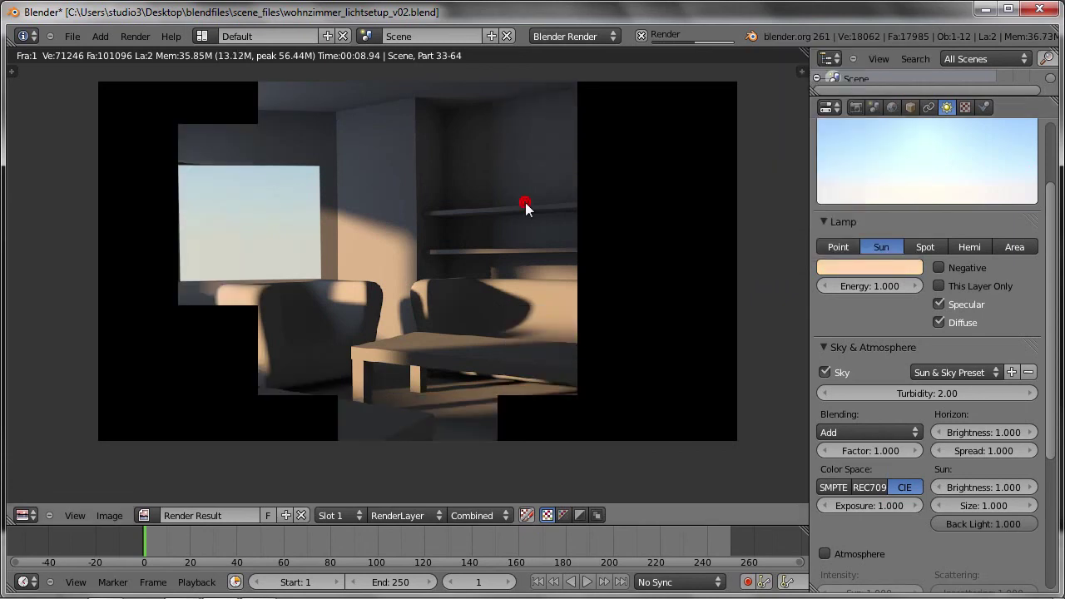
click(407, 333)
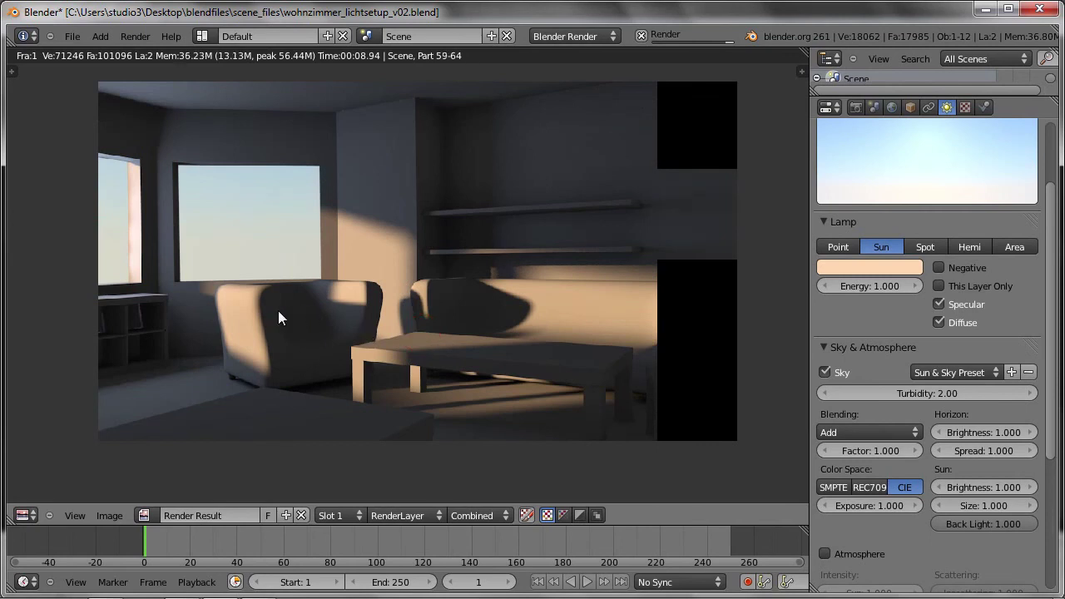
key(Escape)
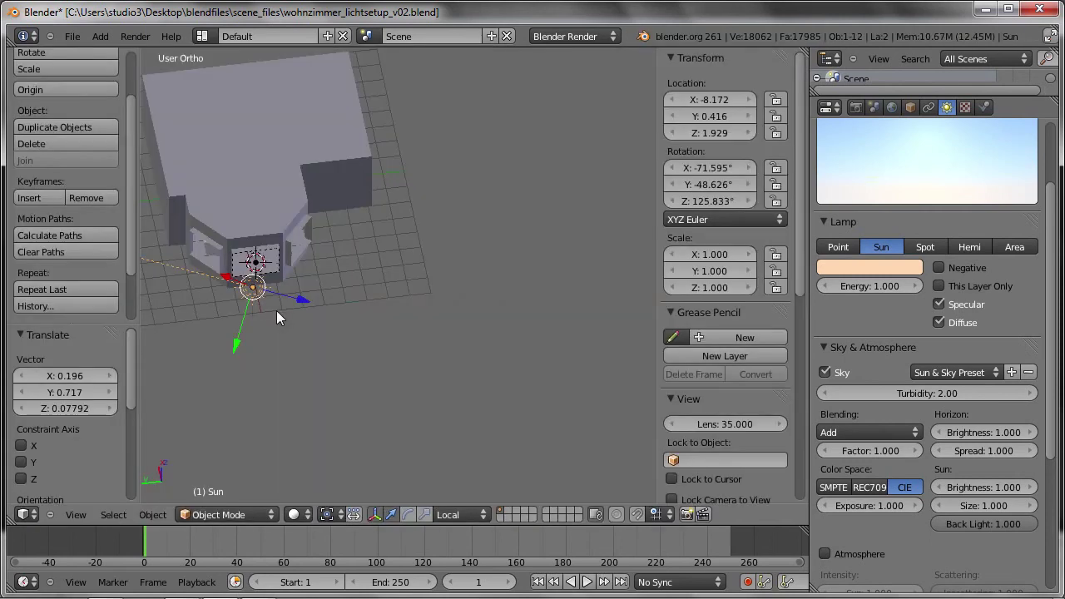
Step: Select the window area lamp, set its gamma to 0.1, and render
right_click(259, 263)
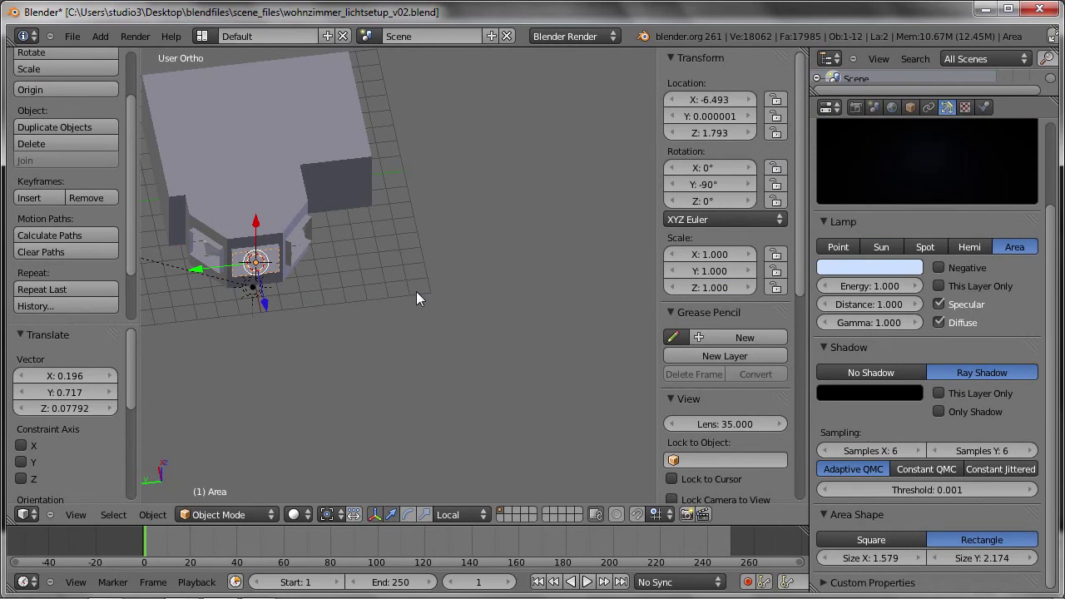
click(877, 329)
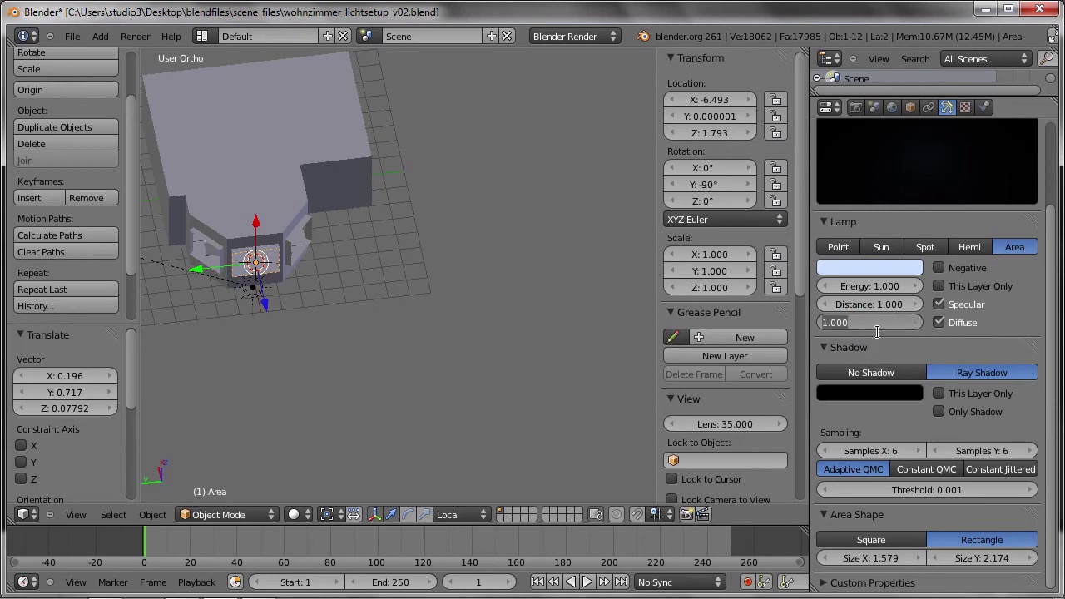
text(0.1)
key(Return)
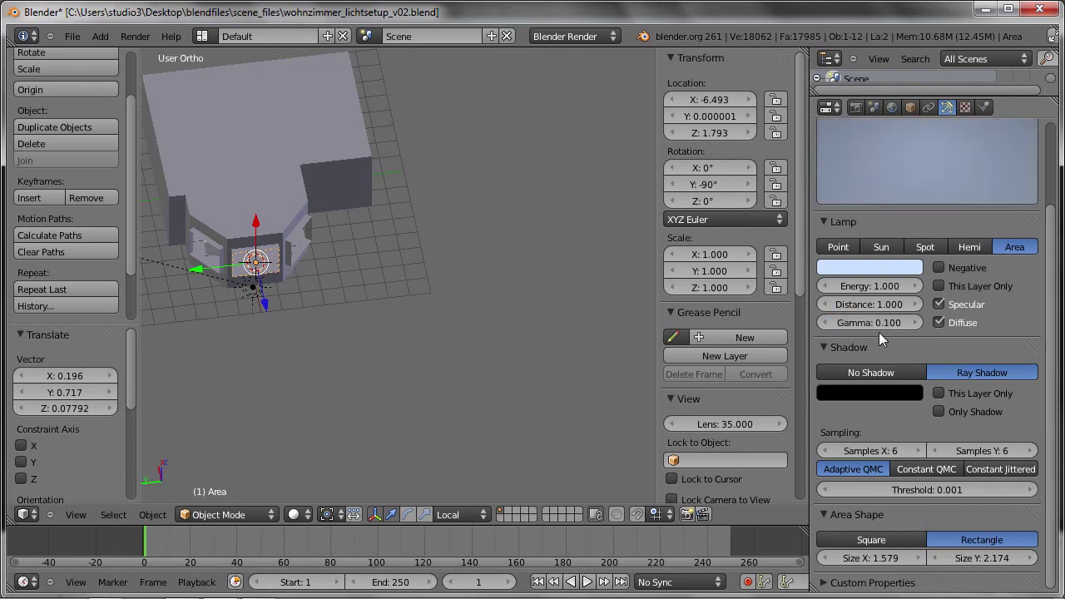
key(F12)
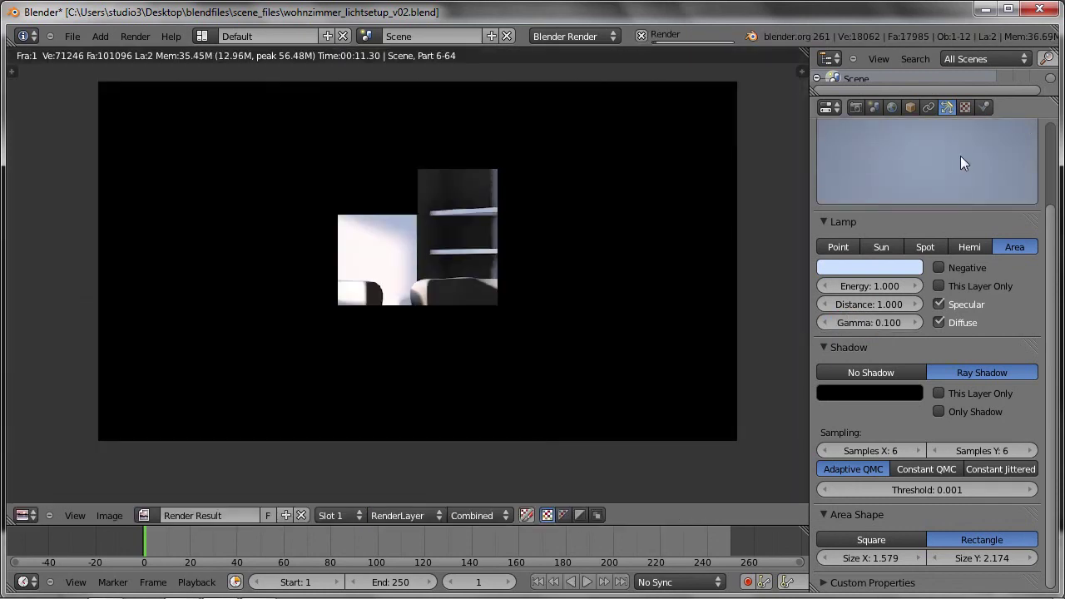
Step: Change the area lamp's gamma to 0.5 and start a fresh render
scroll(933, 176, up, 1)
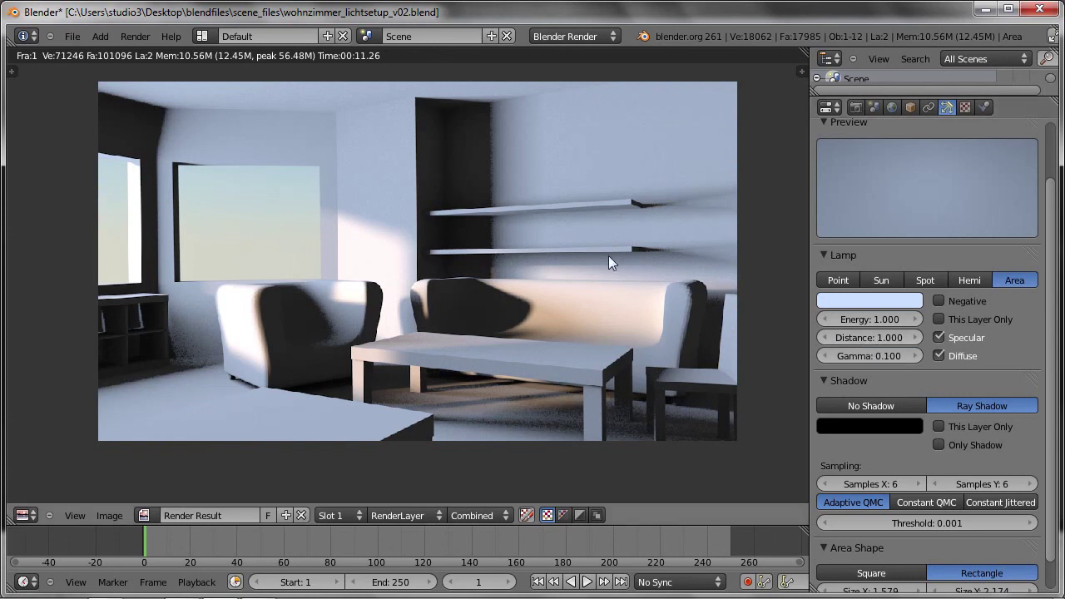
click(862, 356)
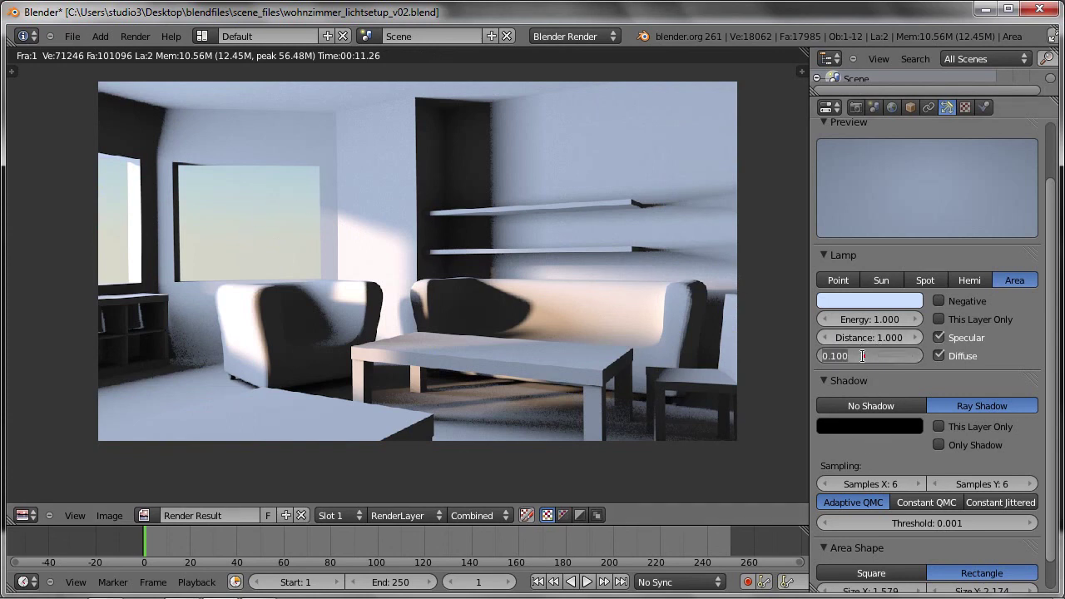
key(Return)
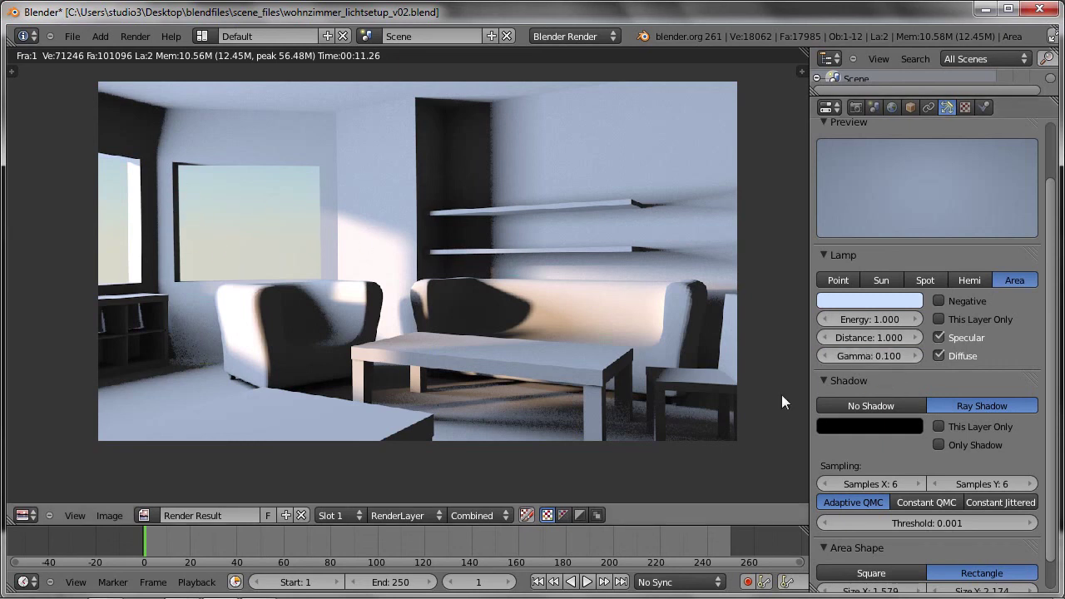
click(869, 353)
text(0.5)
key(Return)
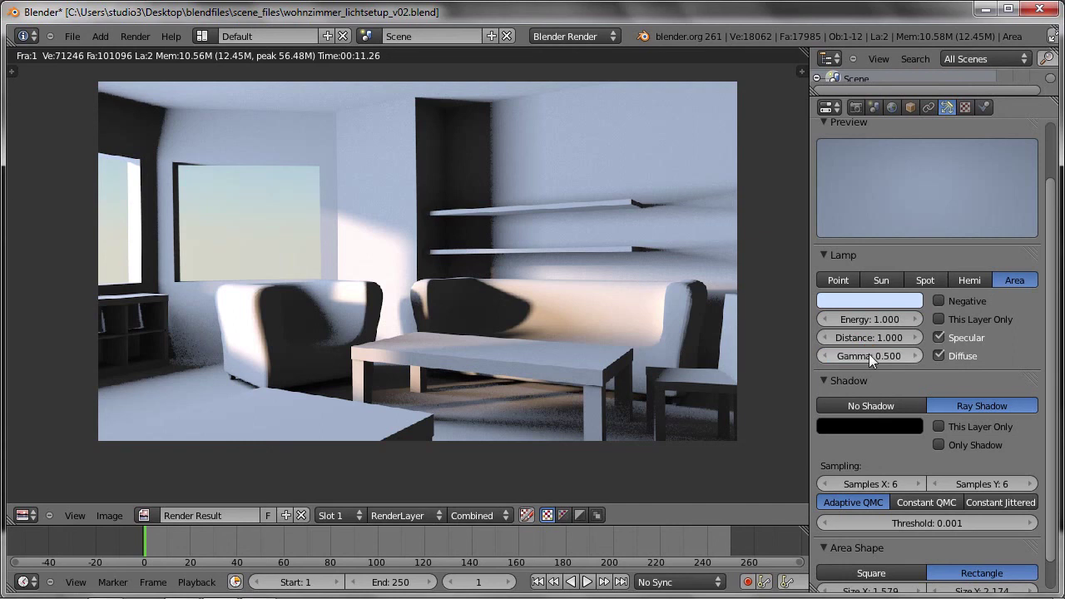
key(F12)
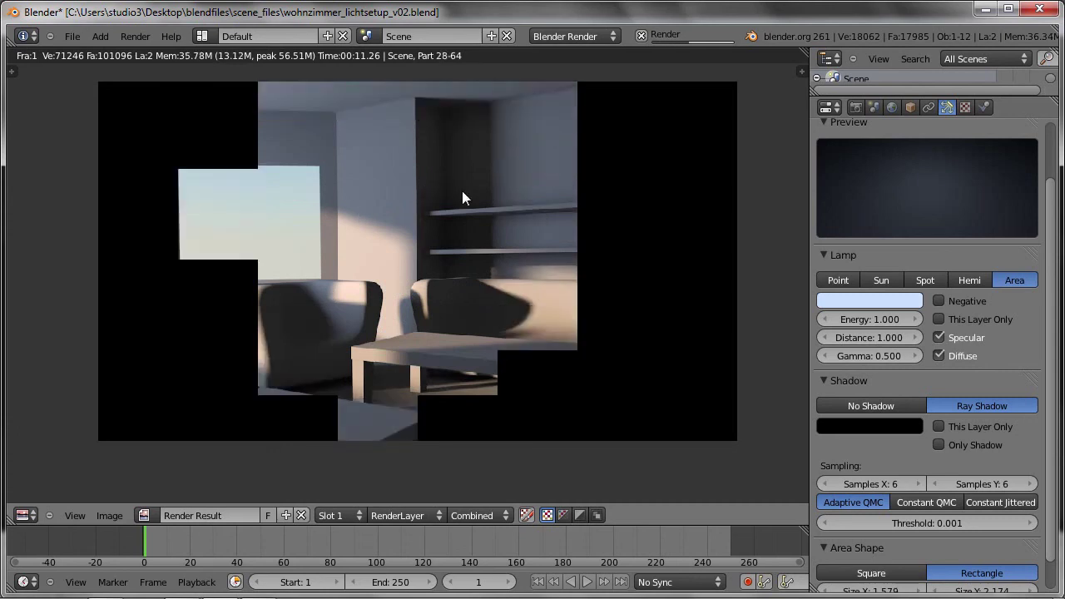
Step: Cancel the render and set the area lamp's gamma to 0.75
key(Escape)
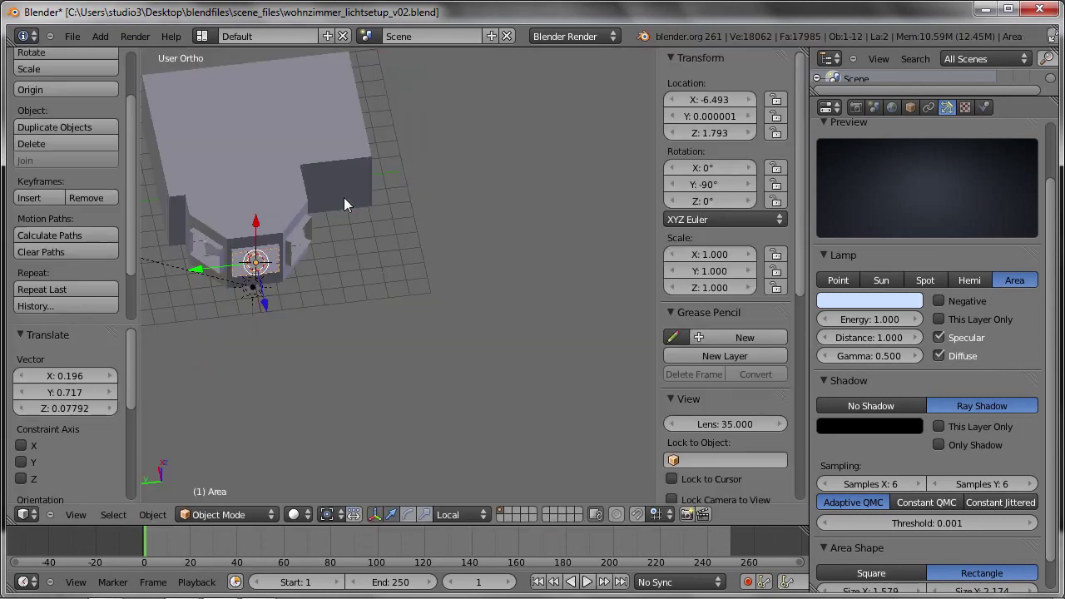
click(882, 358)
key(BackSpace)
key(Return)
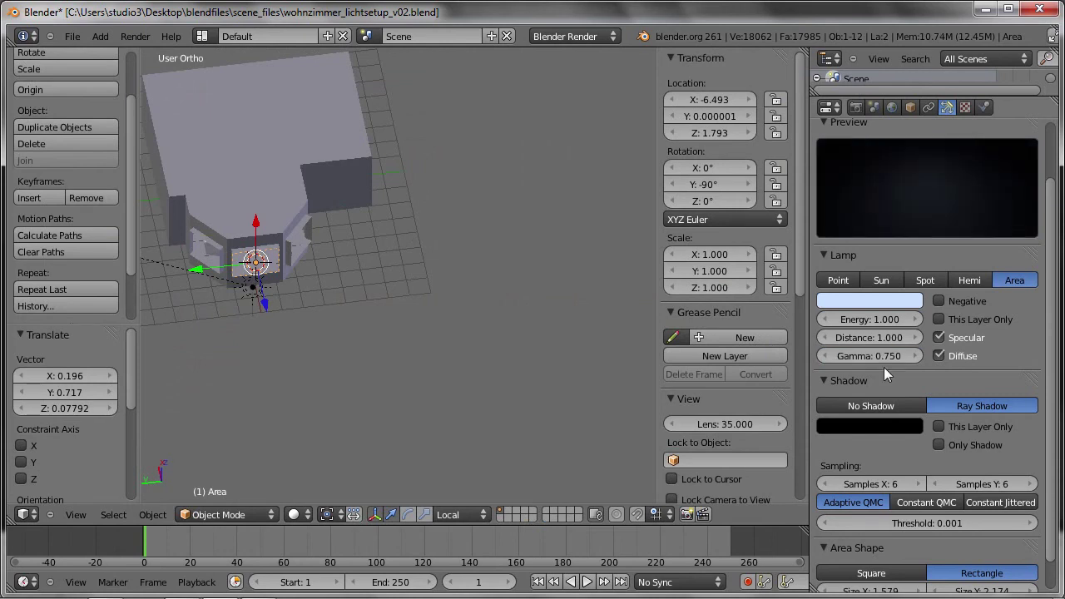
mouse_move(298, 260)
middle_down()
mouse_move(179, 231)
mouse_move(302, 248)
mouse_move(219, 218)
mouse_move(299, 264)
mouse_move(367, 261)
middle_up()
scroll(241, 245, up, 2)
scroll(217, 240, up, 2)
scroll(209, 237, up, 3)
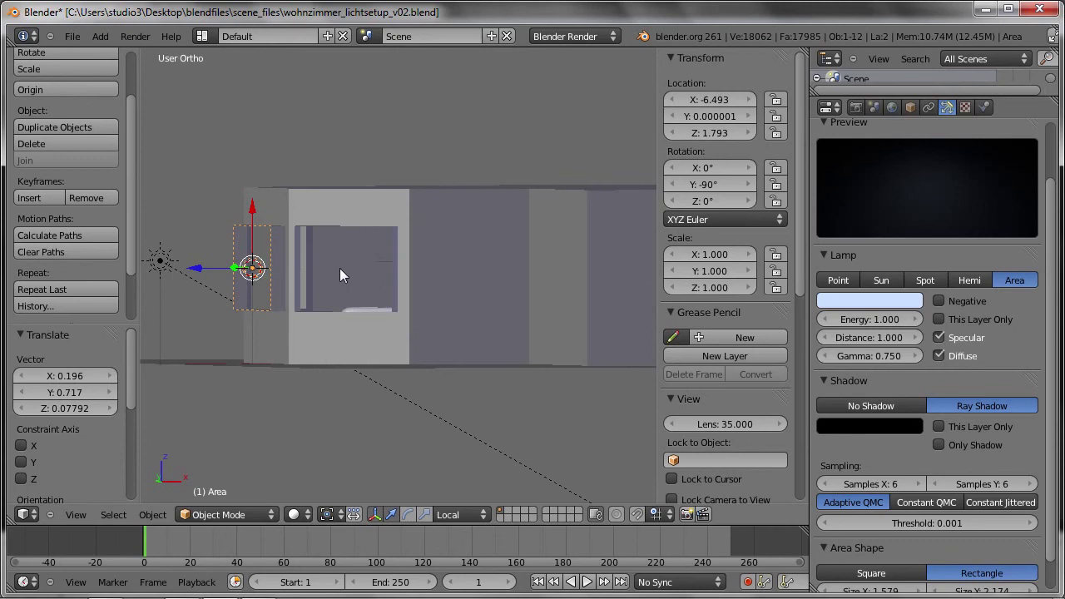
scroll(330, 253, up, 5)
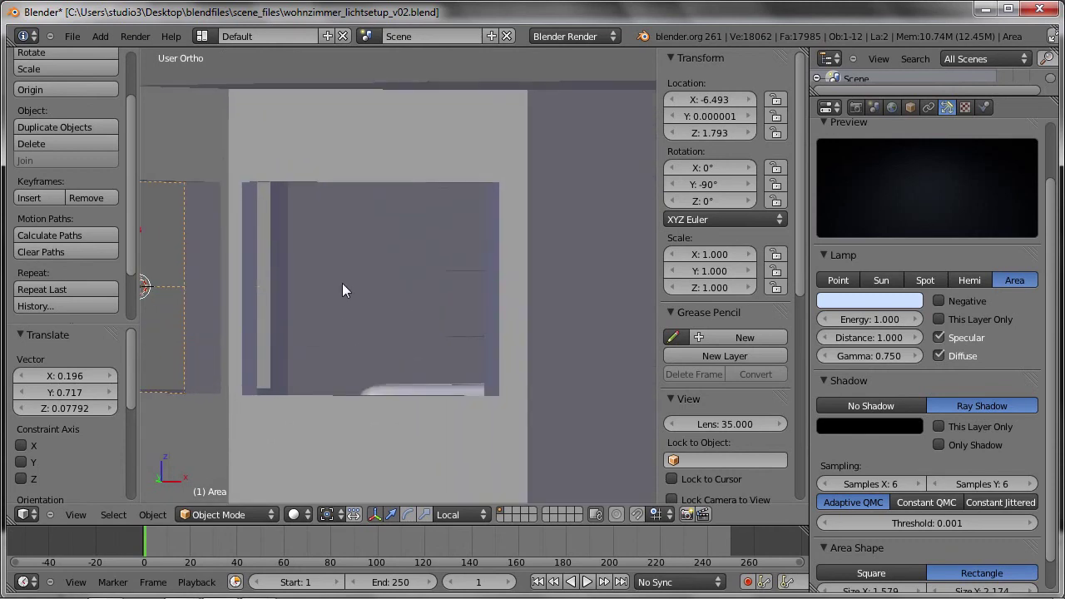
Step: Render the room and zoom into the table leg area to inspect the lighting
key(F12)
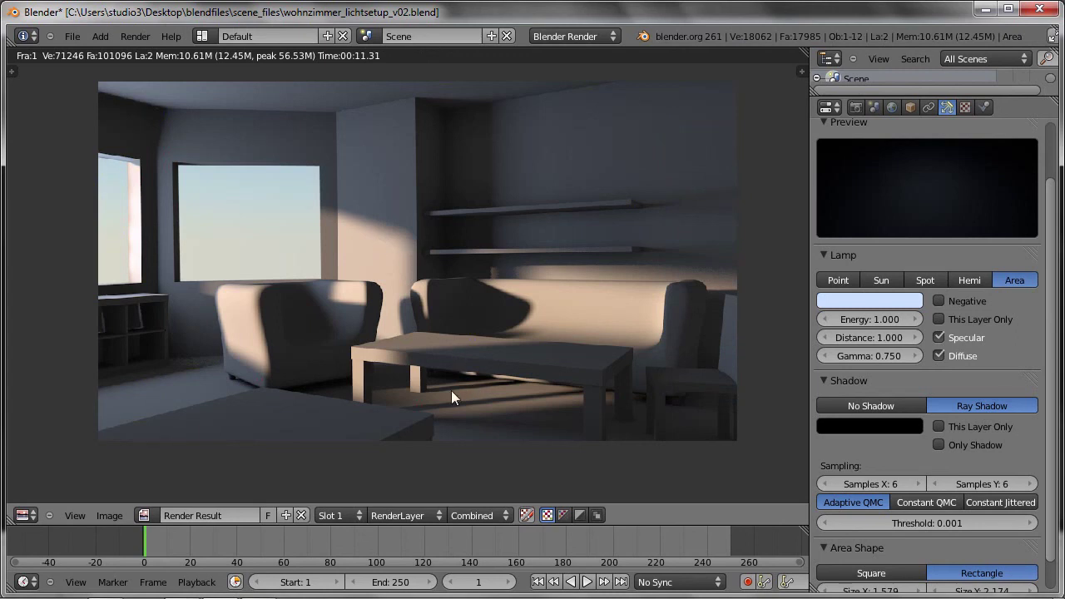
scroll(451, 391, up, 1)
scroll(417, 431, up, 3)
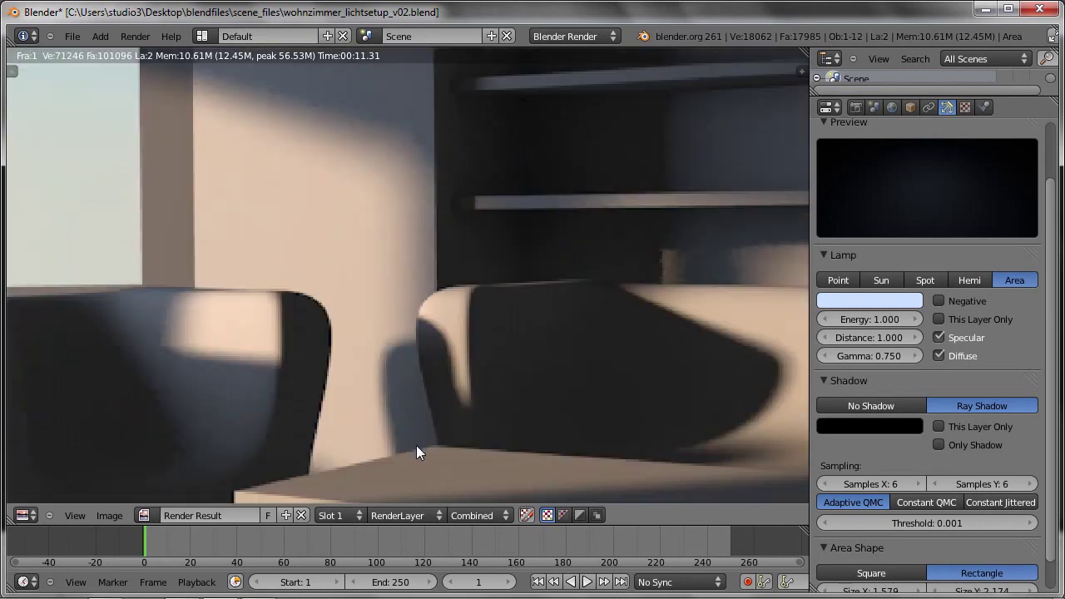
middle_drag(416, 446, 405, 142)
scroll(450, 281, up, 2)
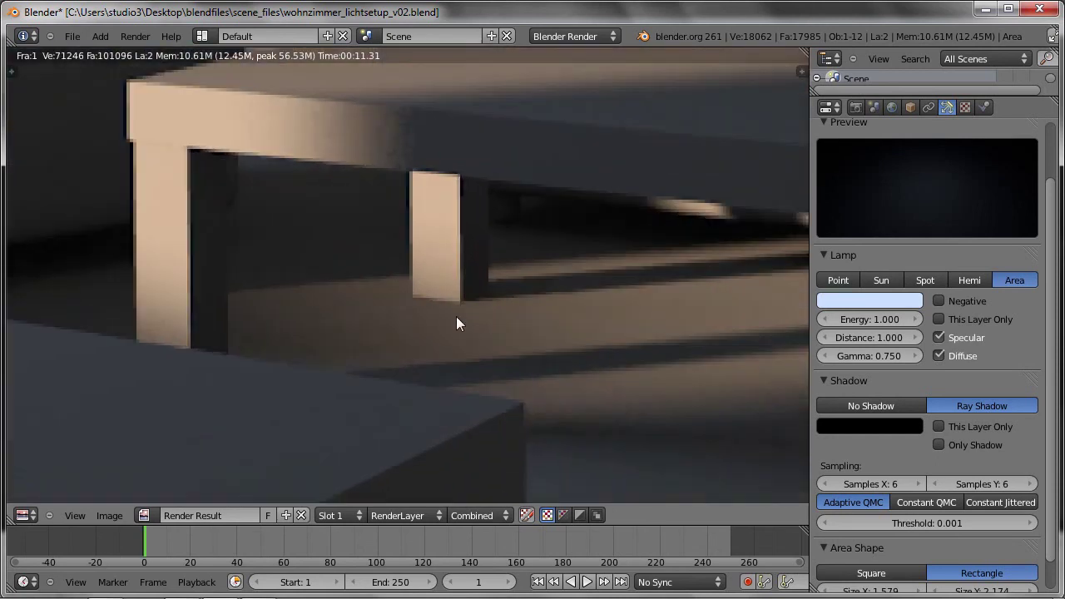
scroll(439, 298, down, 1)
scroll(438, 298, down, 1)
scroll(438, 298, down, 1)
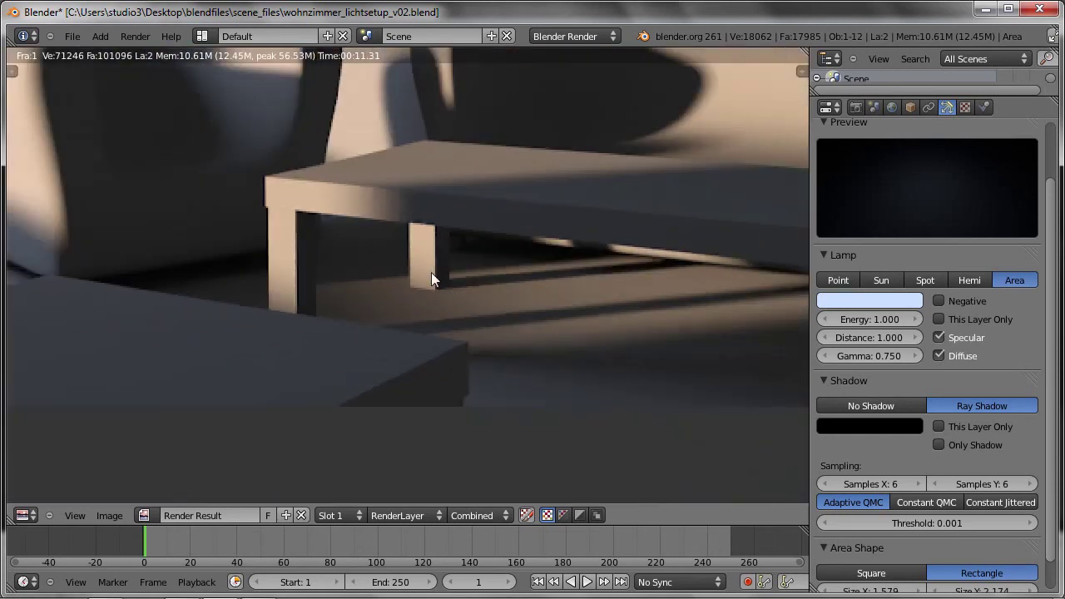
scroll(442, 296, up, 1)
scroll(437, 301, up, 1)
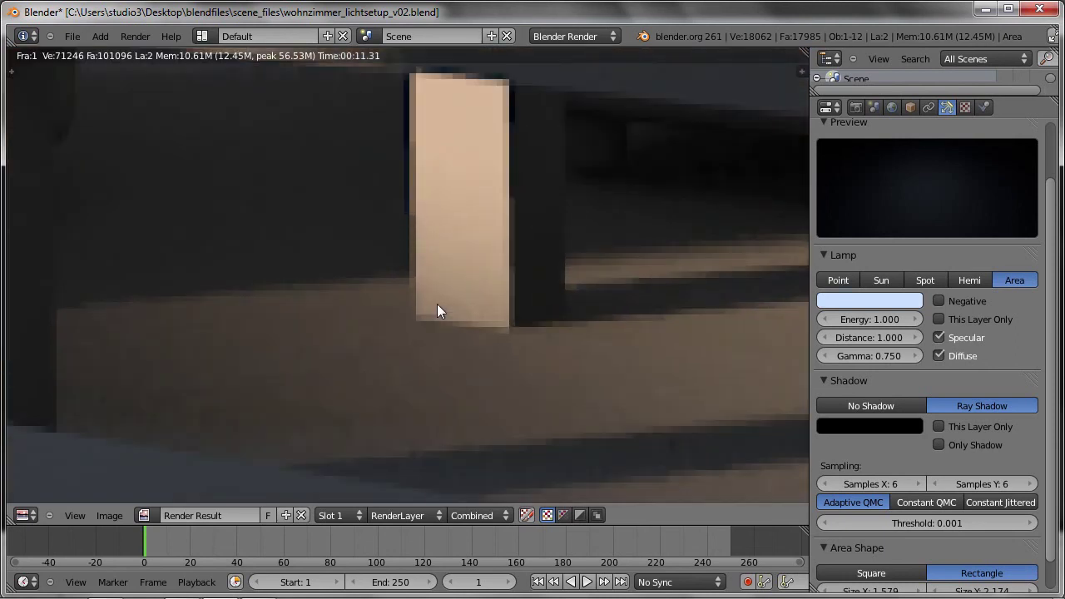
scroll(437, 304, down, 2)
scroll(442, 309, down, 3)
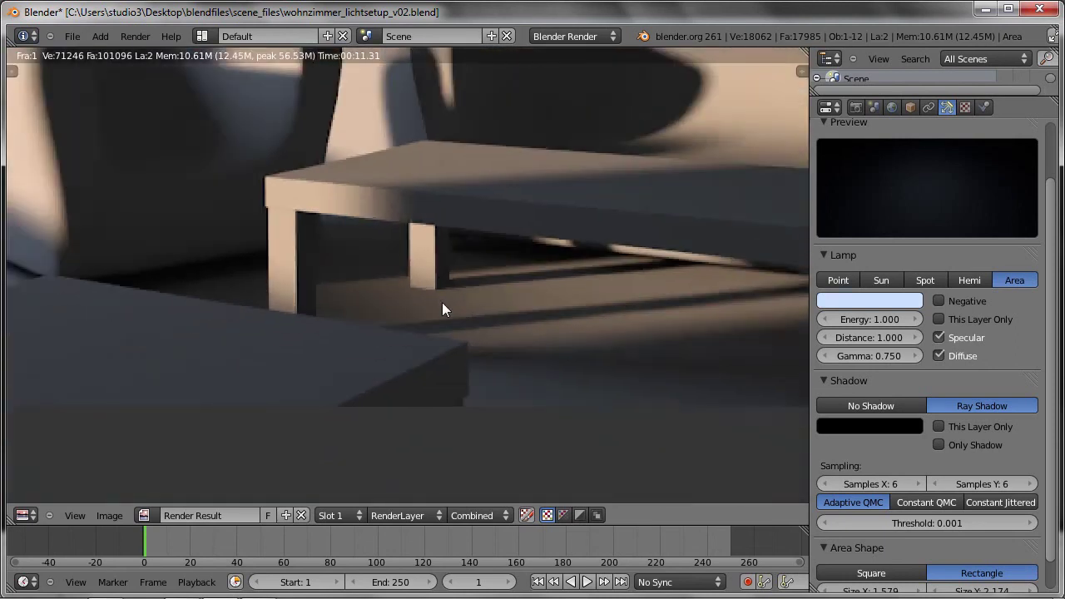
scroll(442, 309, down, 3)
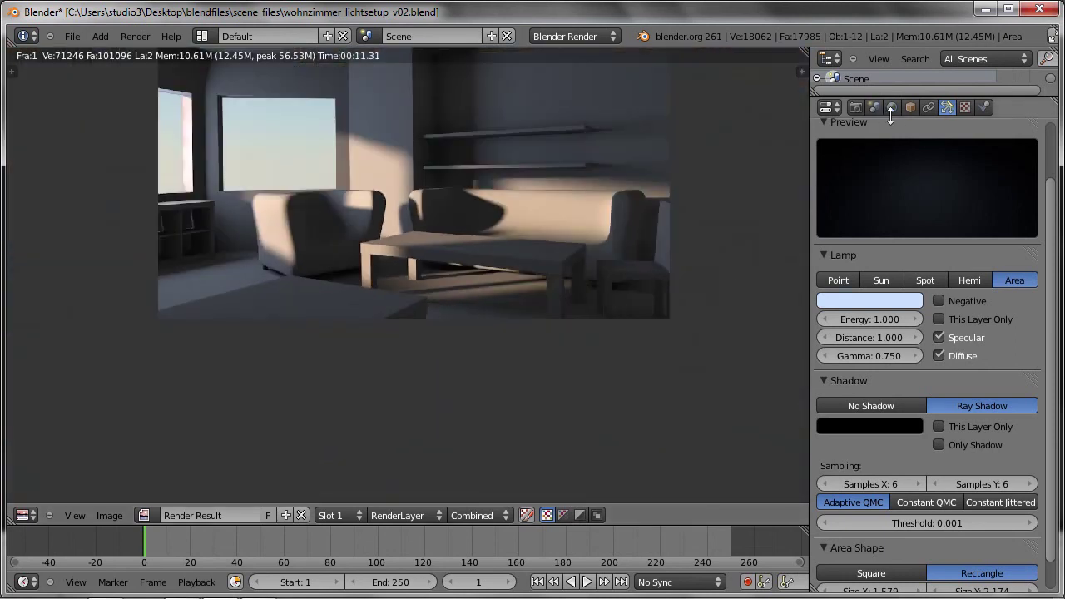
Step: Enable world ambient occlusion (factor 1.00, Multiply), render, and zoom in under the table
click(891, 108)
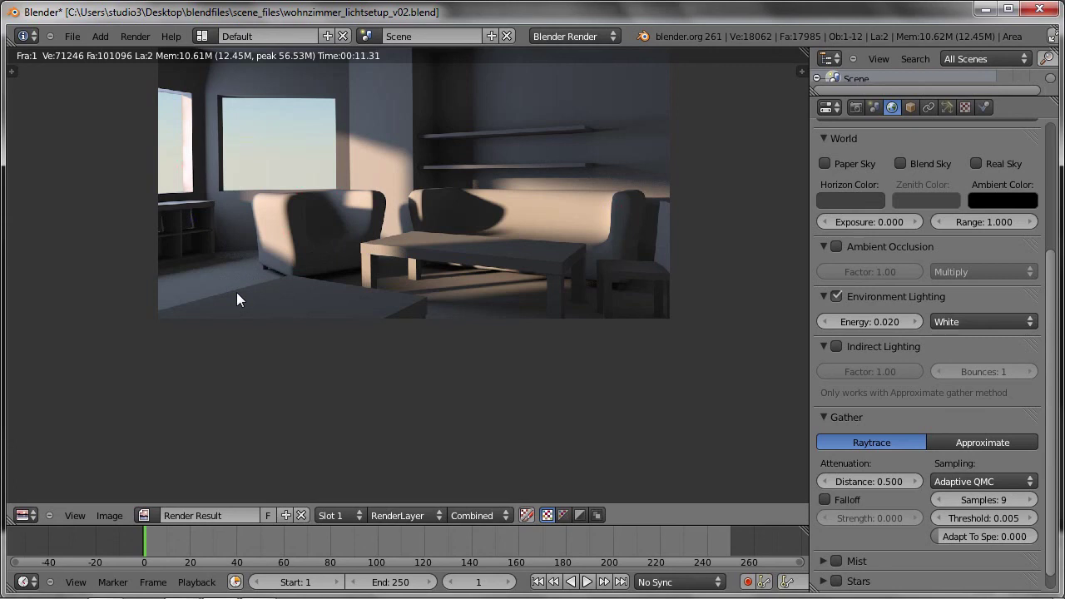
click(836, 247)
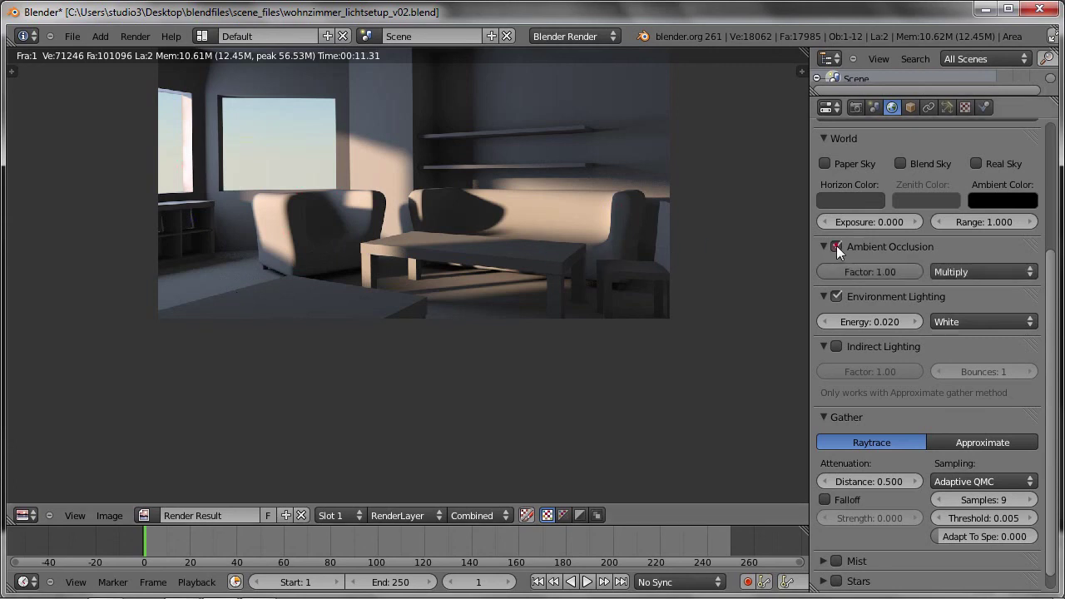
key(F12)
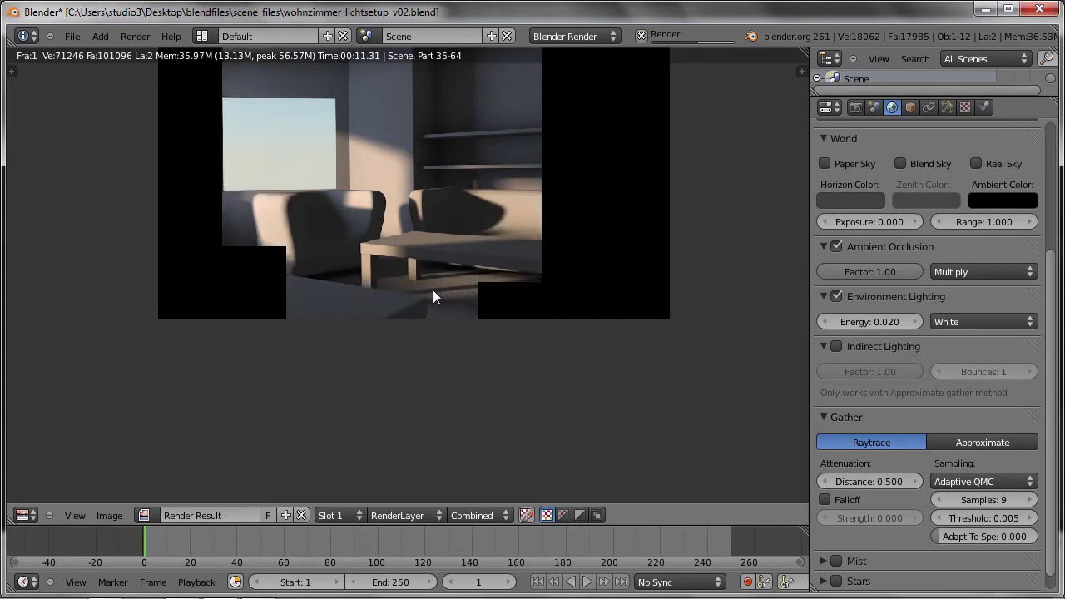
scroll(439, 311, up, 3)
scroll(439, 307, up, 2)
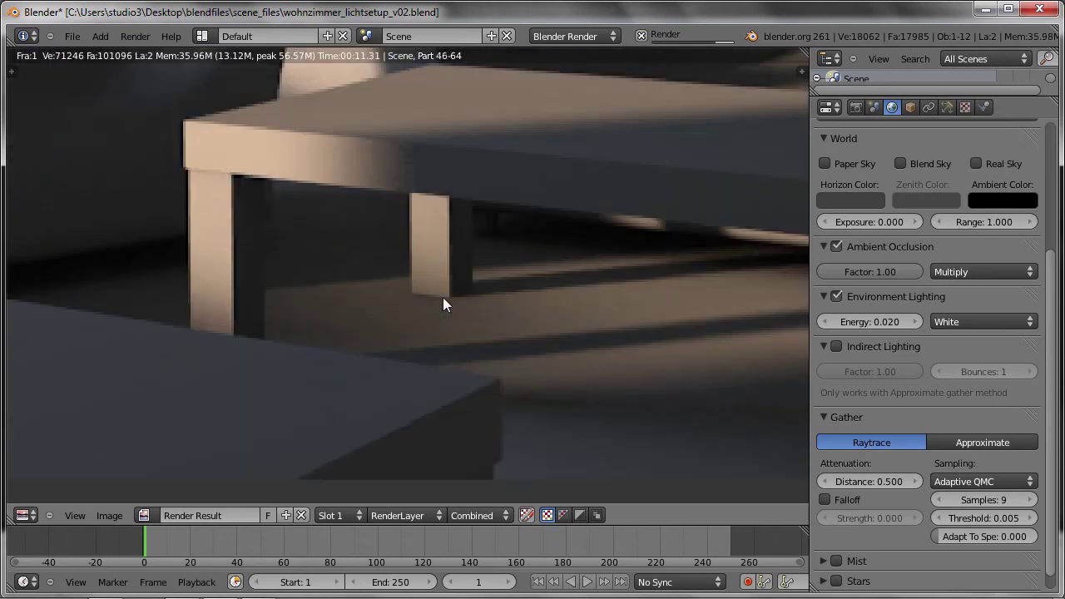
scroll(445, 301, up, 2)
scroll(456, 328, down, 6)
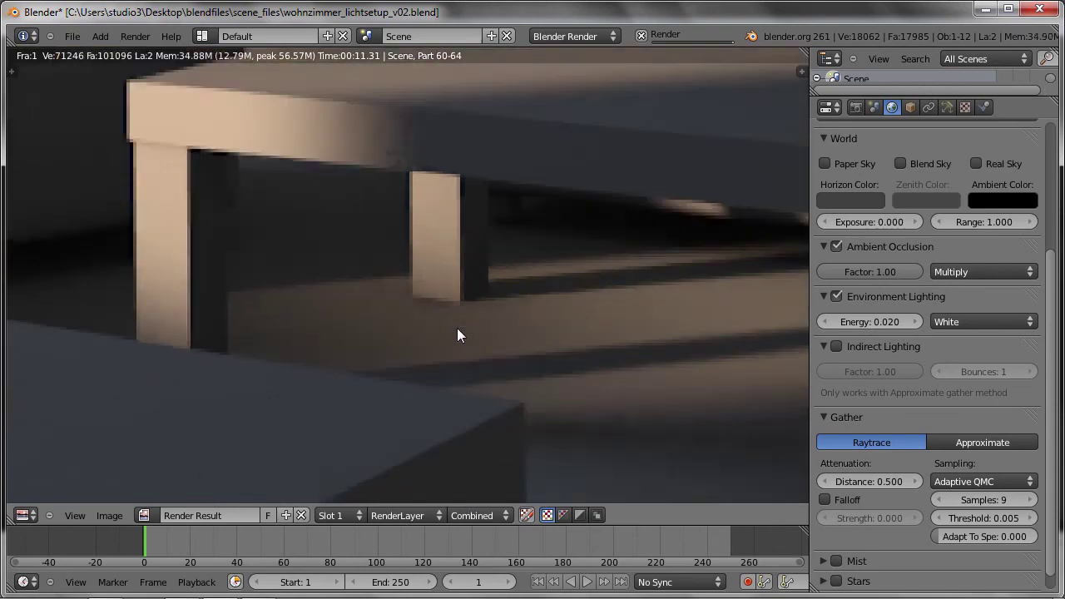
scroll(457, 328, up, 2)
scroll(405, 325, down, 2)
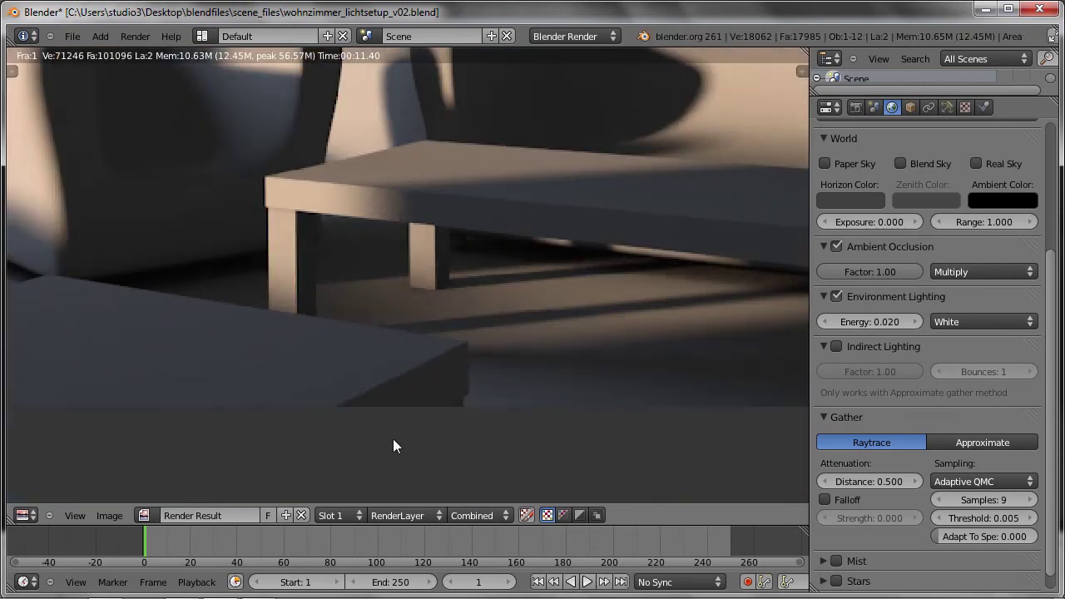
Step: Switch to render Slot 2, turn off ambient occlusion, and render the room there
click(344, 516)
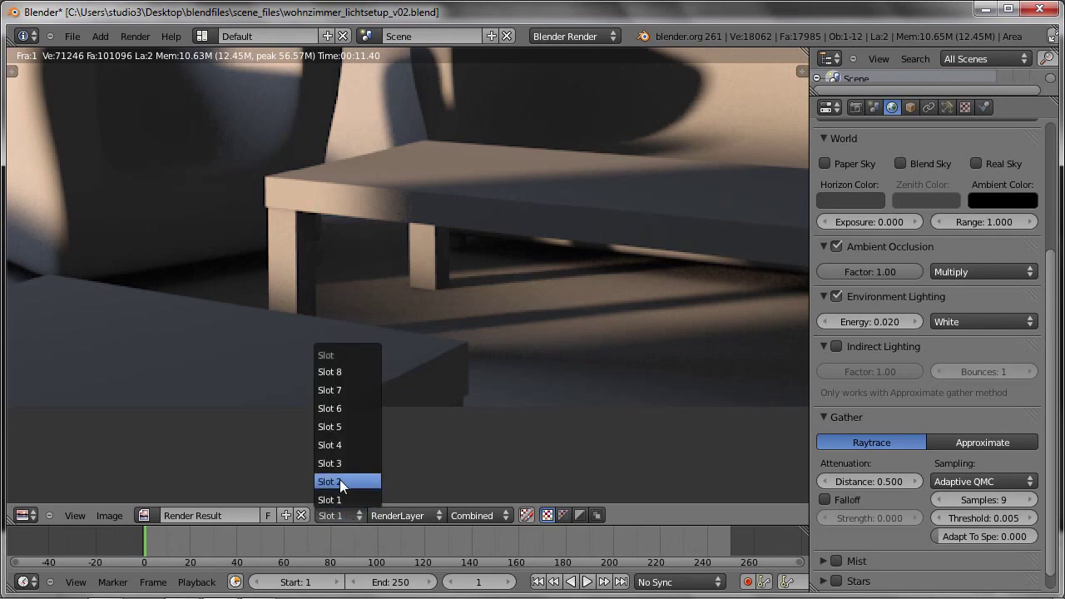
click(339, 479)
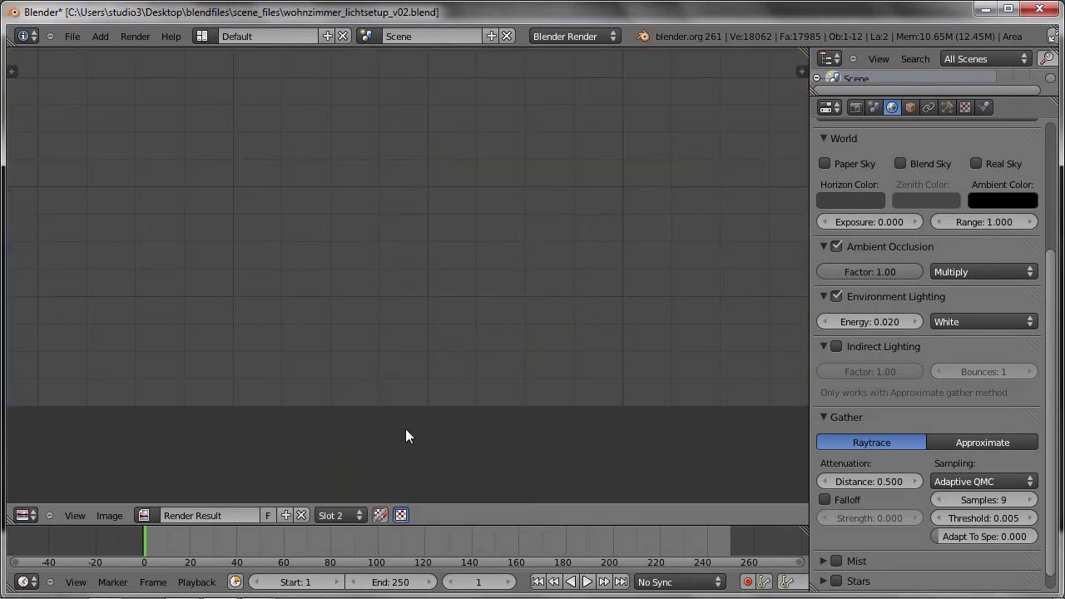
click(835, 246)
key(F12)
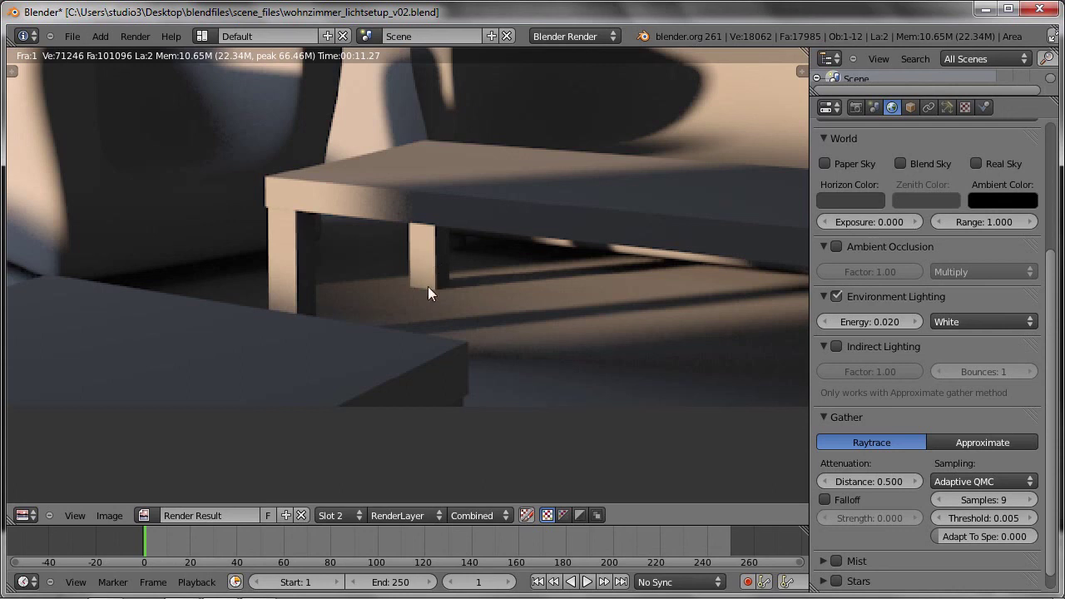
Step: Switch back and forth between the Slot 1 and Slot 2 renders to compare them
click(349, 514)
click(359, 499)
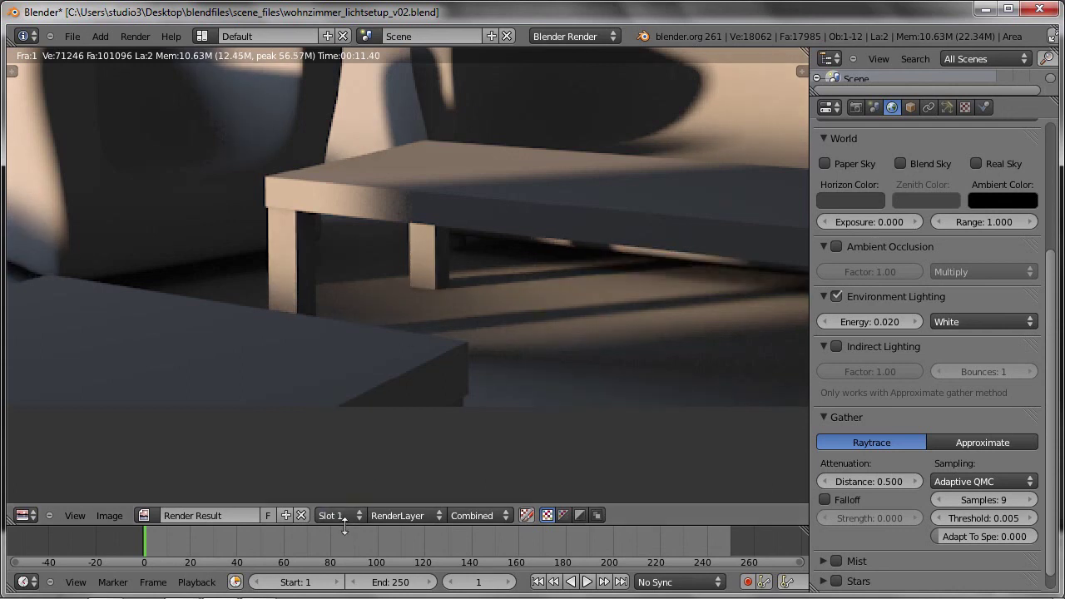
click(350, 514)
click(350, 482)
click(345, 515)
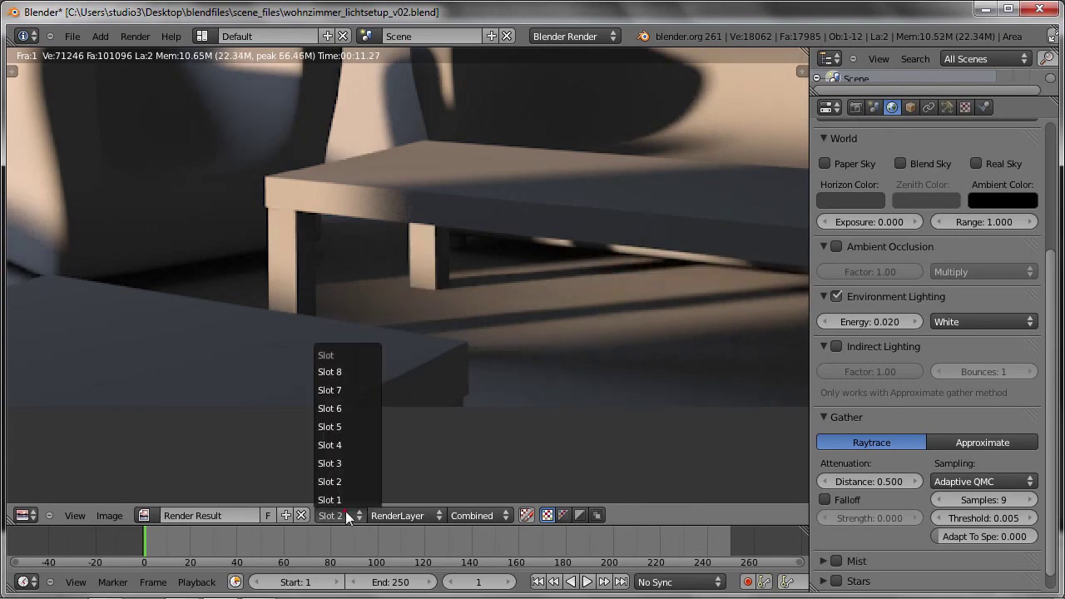
click(348, 500)
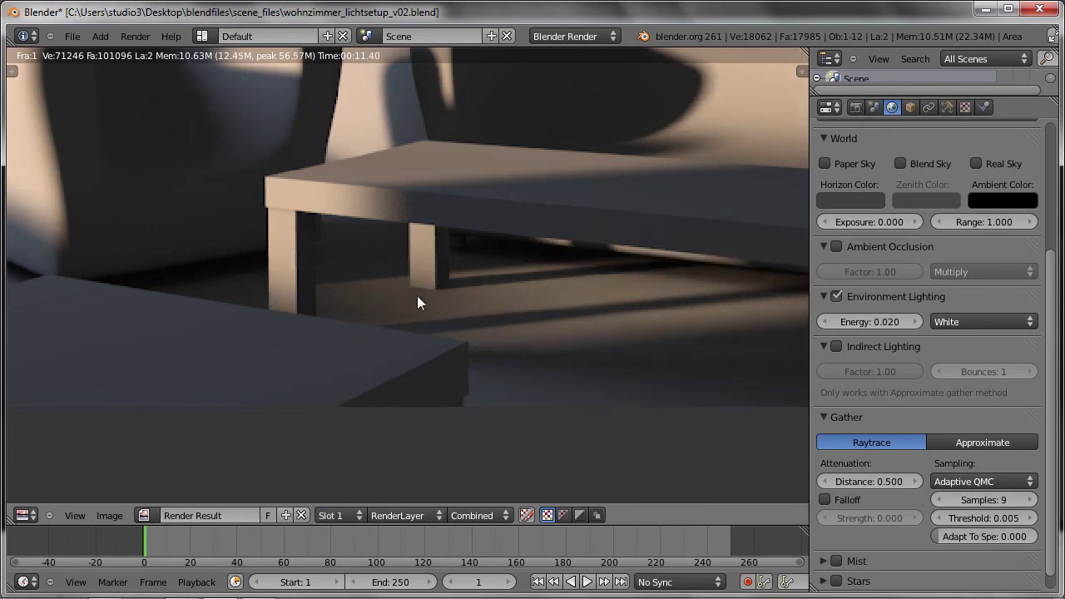
click(345, 511)
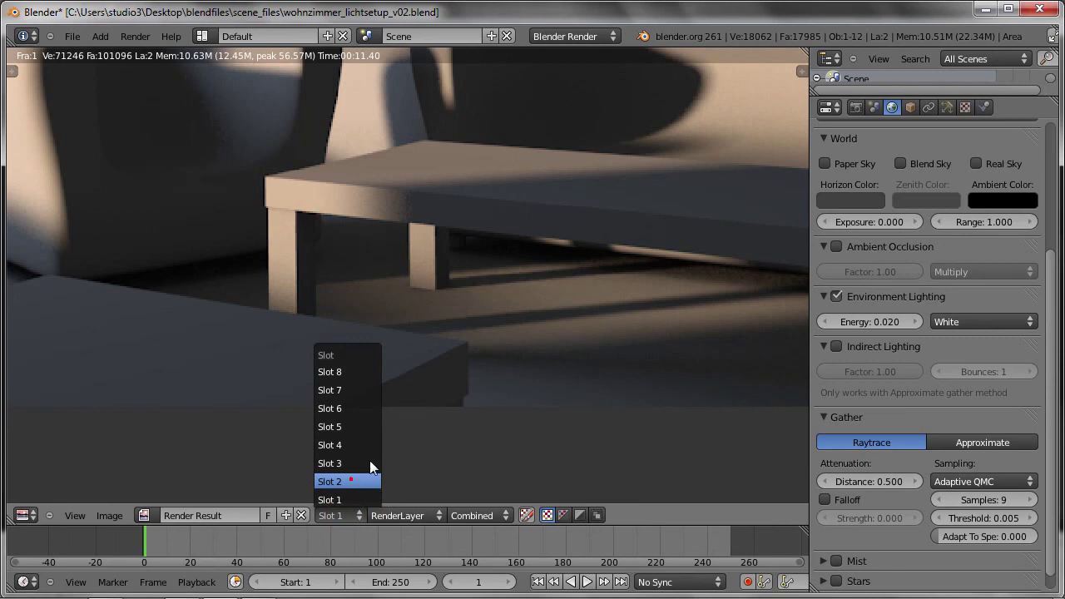
click(368, 480)
click(342, 512)
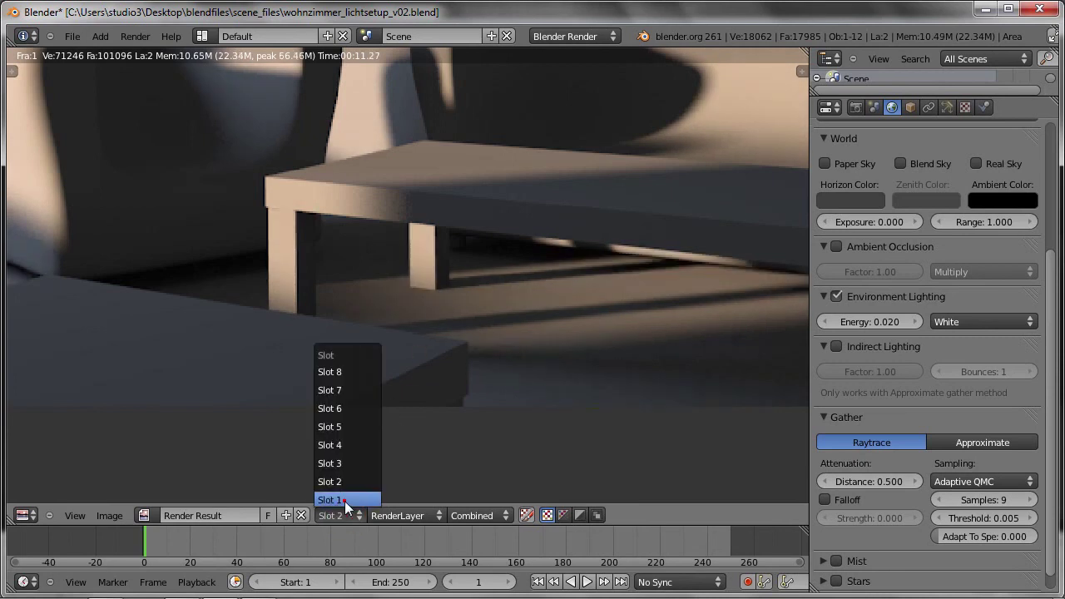
click(345, 501)
Step: Zoom into the render, toggle slots with J, then select the empty Slot 3
mouse_move(395, 326)
middle_down()
mouse_move(423, 290)
mouse_move(427, 349)
middle_up()
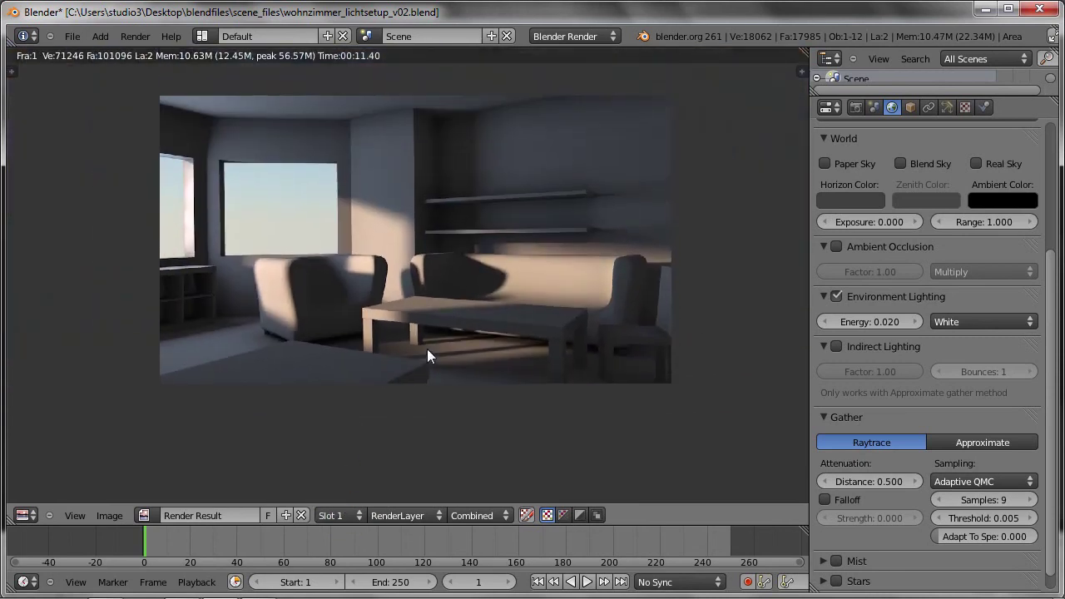
scroll(428, 337, up, 2)
scroll(428, 337, up, 2)
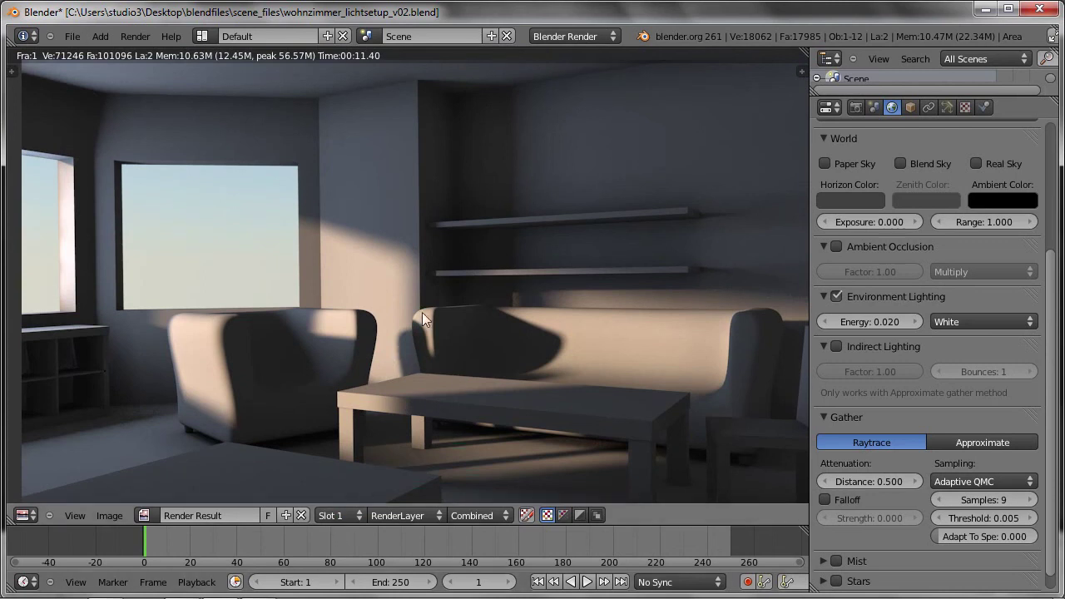
key(j)
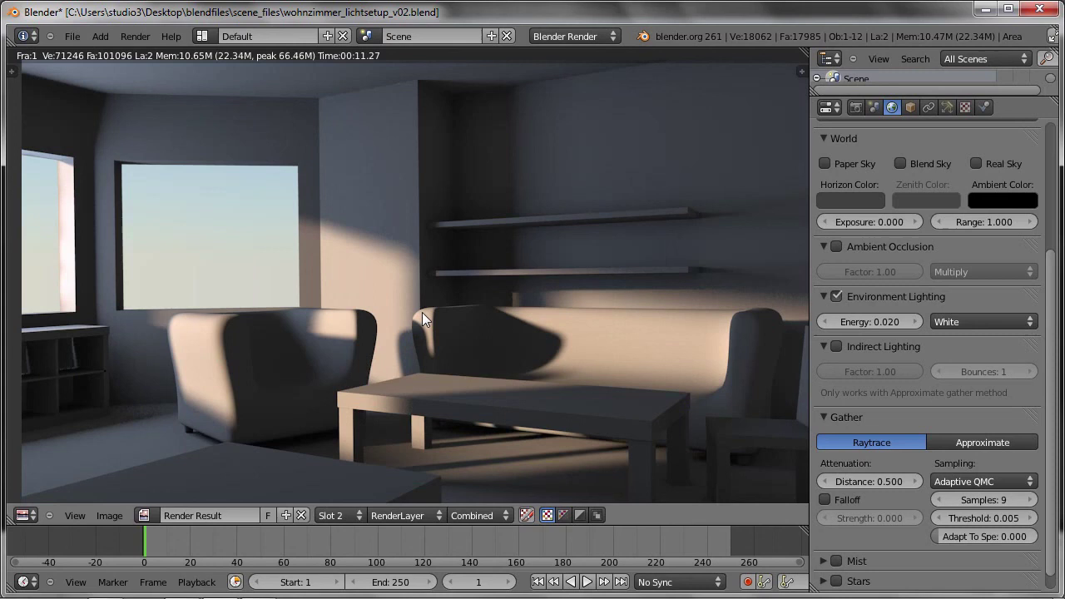
key(j)
key(j)
click(352, 515)
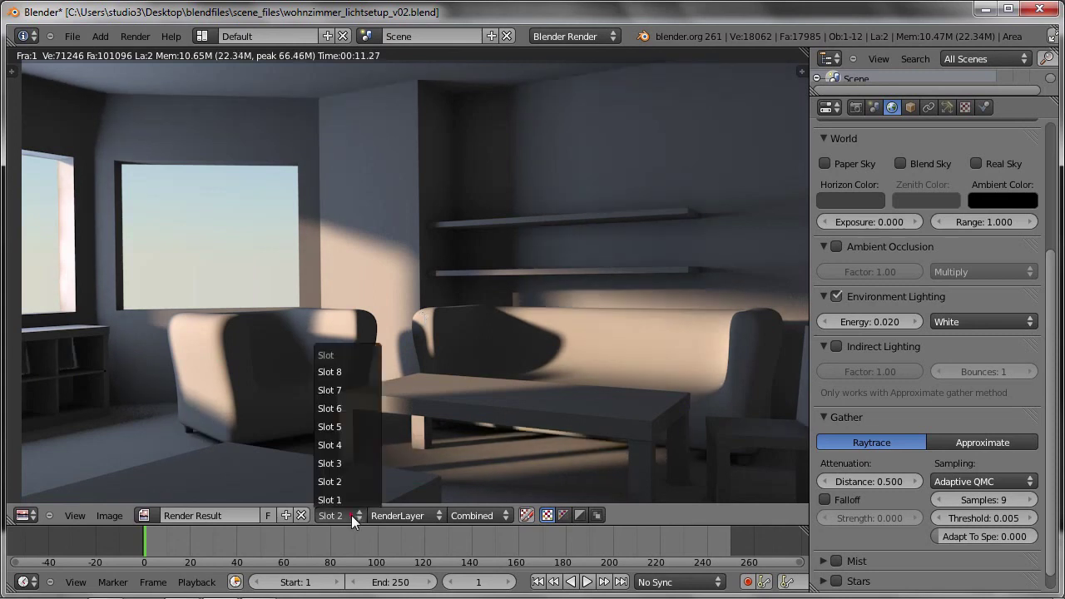
click(348, 463)
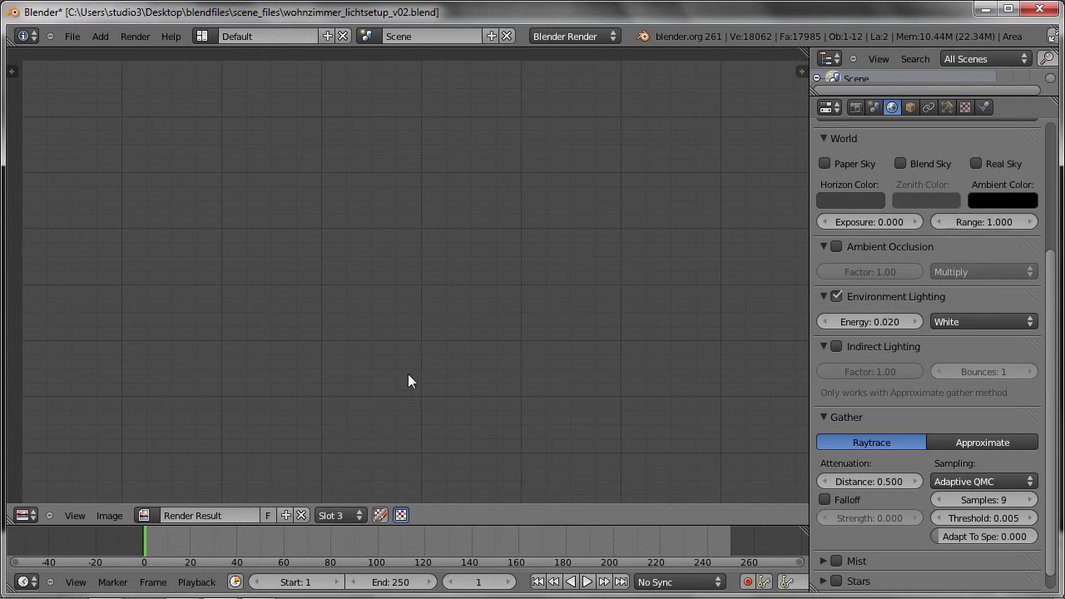
Step: Return to the 3D view and re-enable world ambient occlusion
key(Escape)
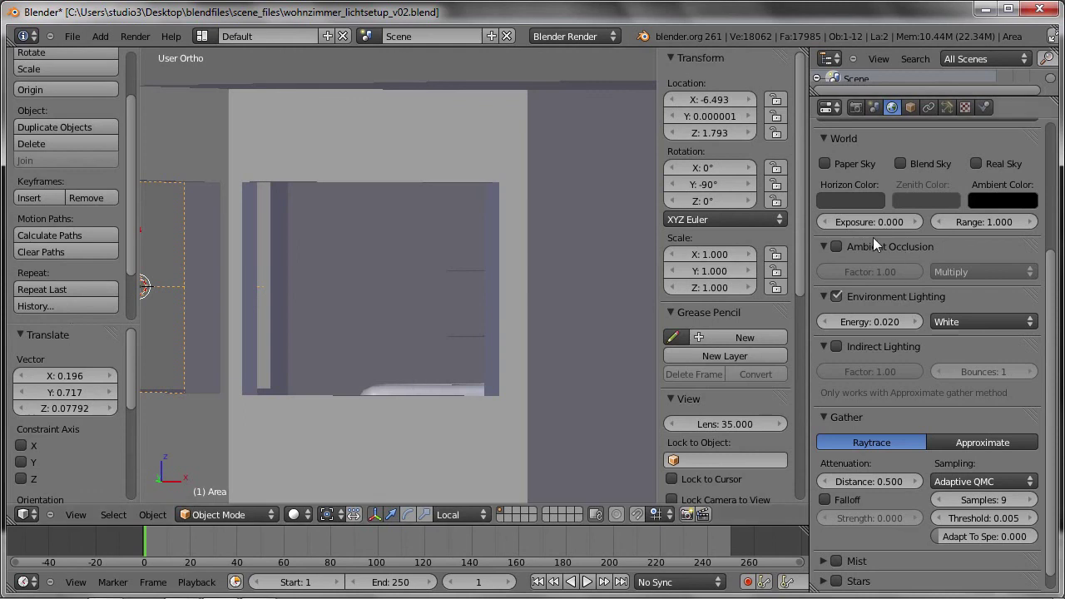
click(836, 247)
scroll(448, 296, down, 4)
mouse_move(448, 296)
middle_down()
mouse_move(302, 291)
mouse_move(349, 314)
mouse_move(450, 304)
mouse_move(450, 267)
mouse_move(432, 321)
mouse_move(391, 331)
mouse_move(383, 321)
middle_up()
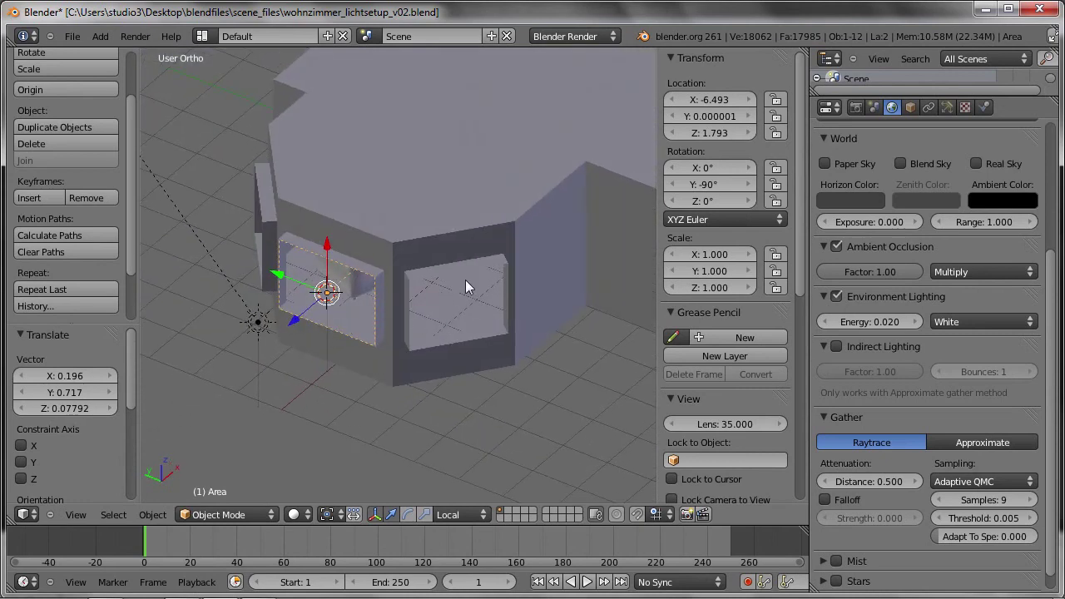
middle_drag(423, 283, 441, 297)
scroll(342, 312, up, 2)
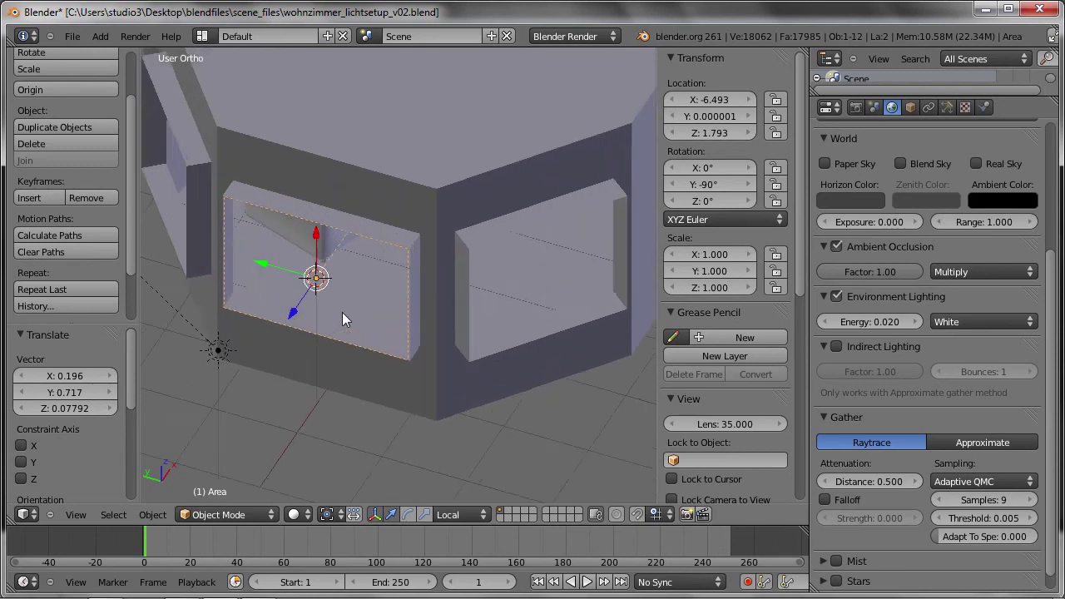
scroll(313, 301, up, 2)
middle_drag(313, 300, 383, 283)
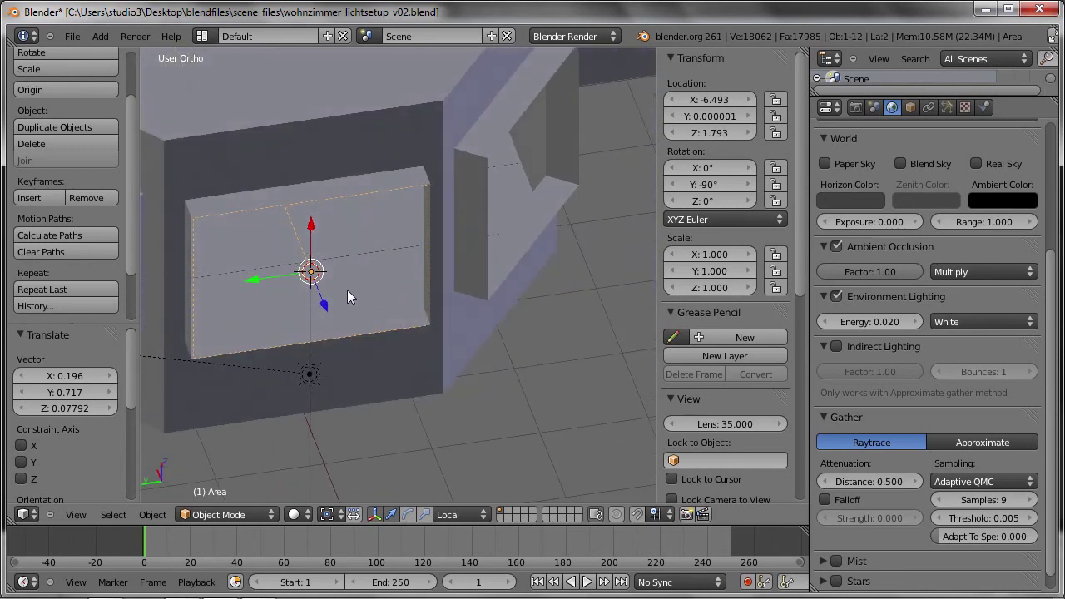
Step: Duplicate the area lamp as Area.001, moved −2.179 along Y to the neighbouring window
key(shift+d)
key(y)
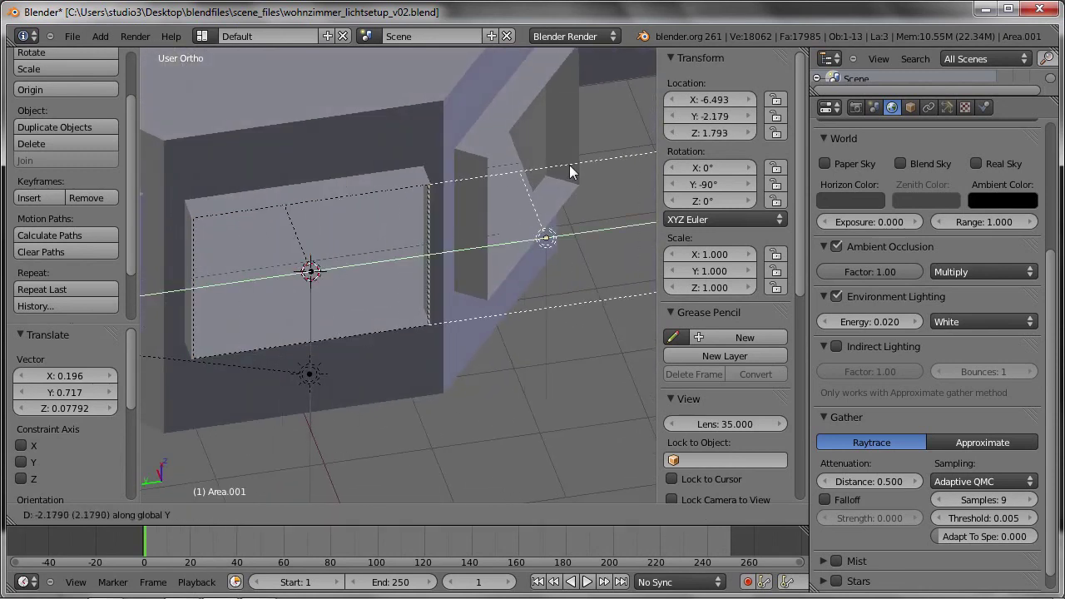
click(569, 165)
mouse_move(569, 164)
middle_down()
mouse_move(488, 232)
mouse_move(418, 241)
middle_up()
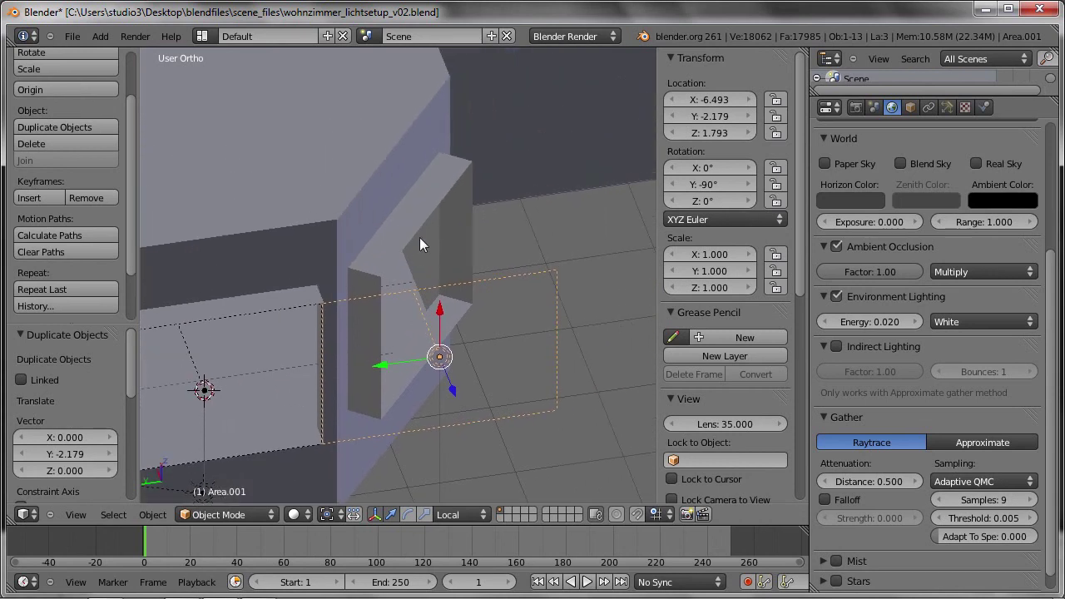
Step: Snap the 3D cursor to the centre of the angled window's face loop in the room mesh Zimmer
middle_drag(444, 207, 448, 207)
right_click(436, 196)
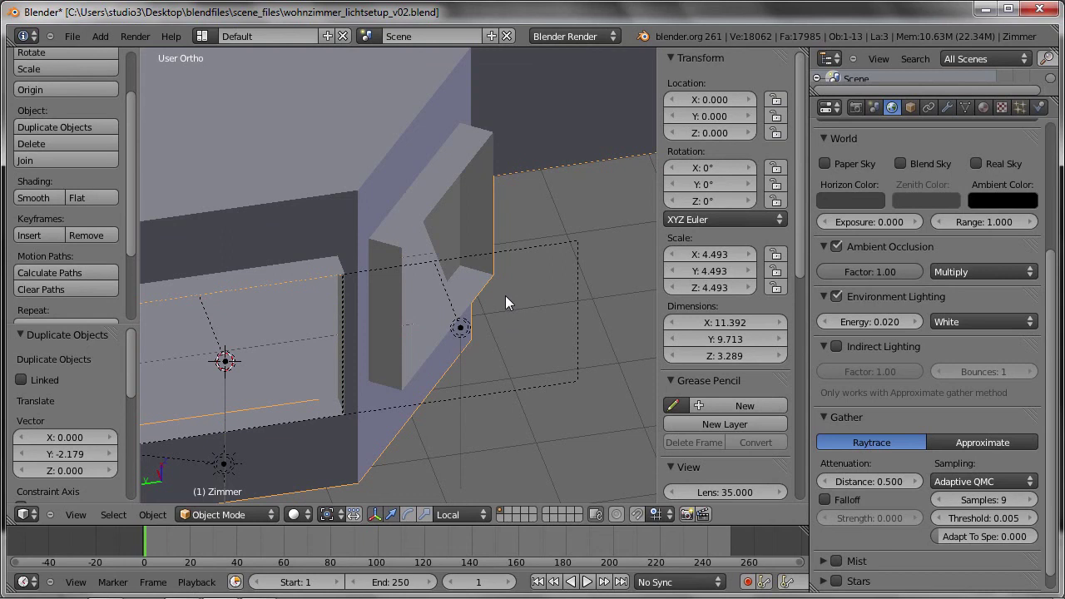
key(Tab)
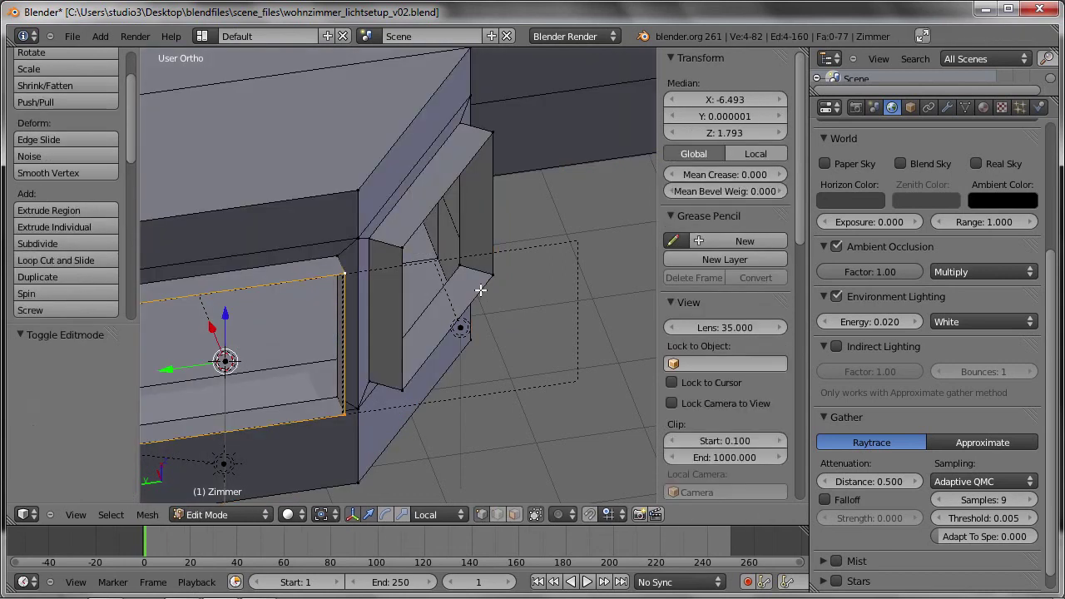
alt+right_click(480, 288)
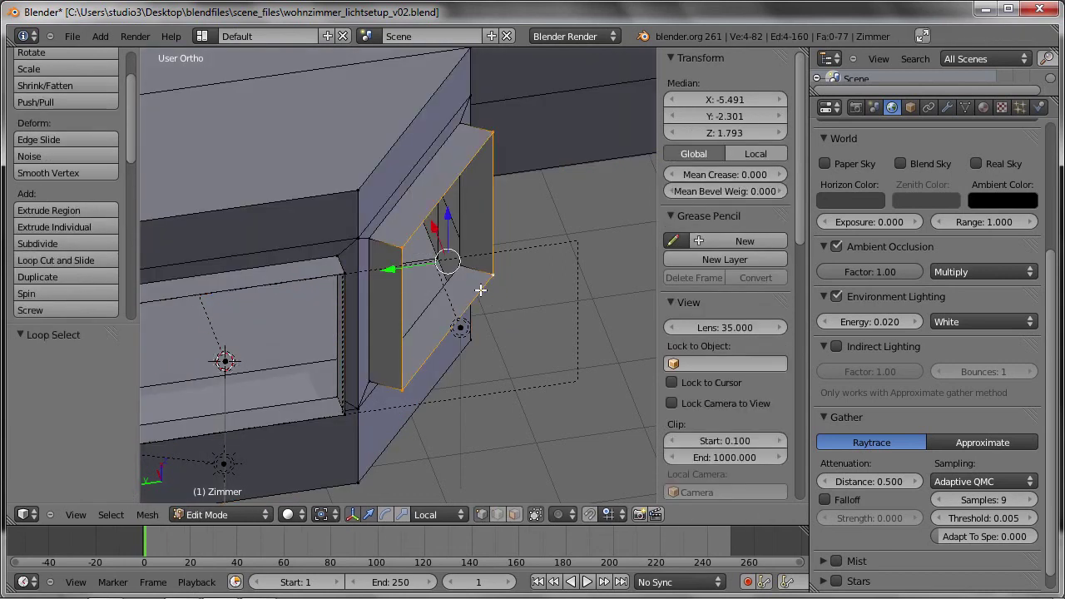
key(shift+s)
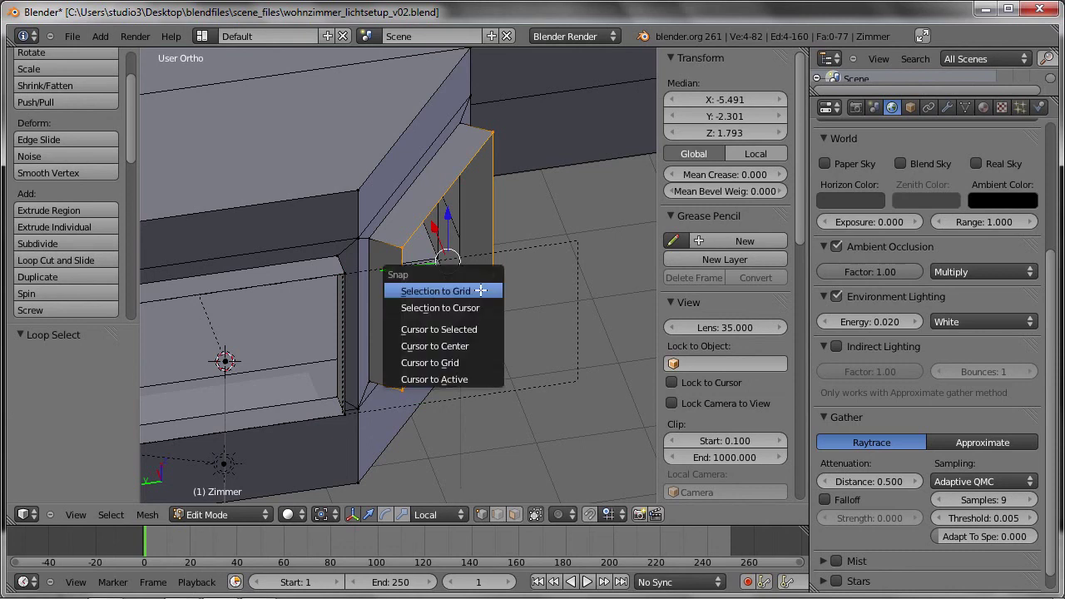
click(457, 332)
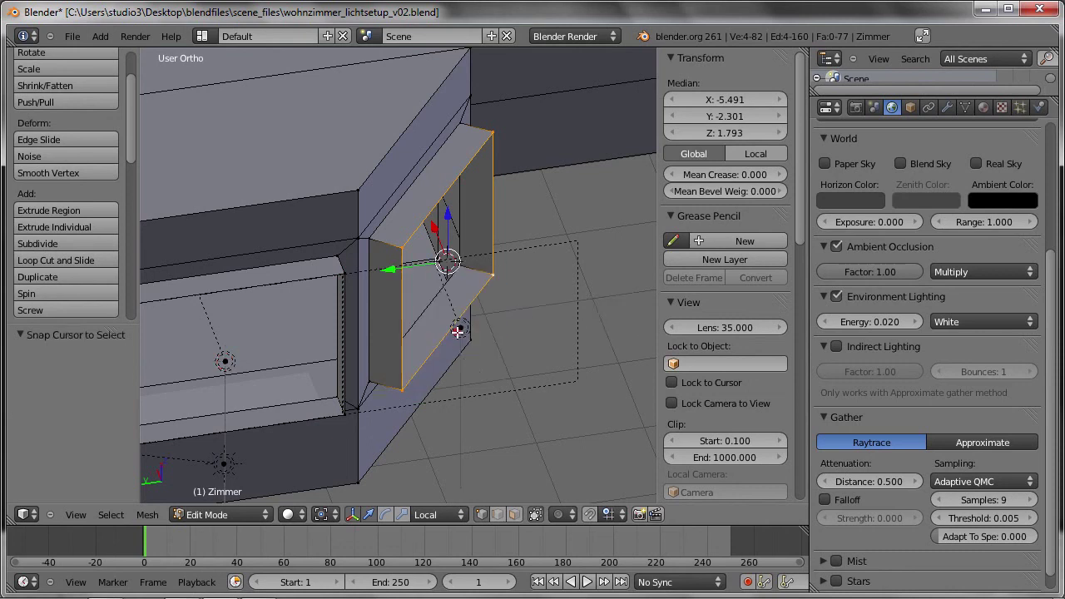
scroll(451, 265, up, 2)
scroll(451, 265, up, 1)
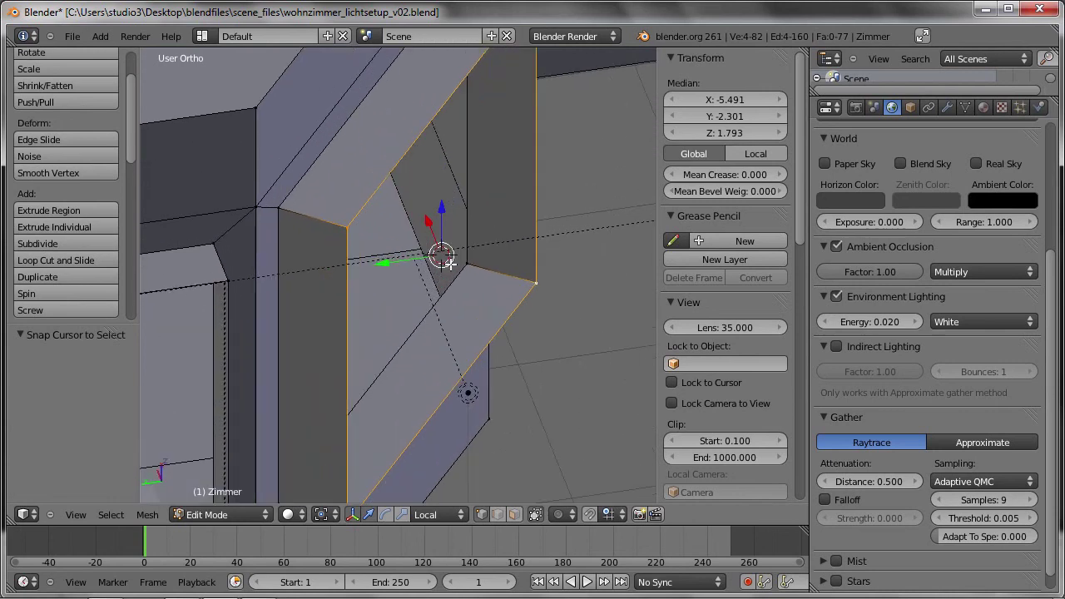
scroll(449, 263, down, 4)
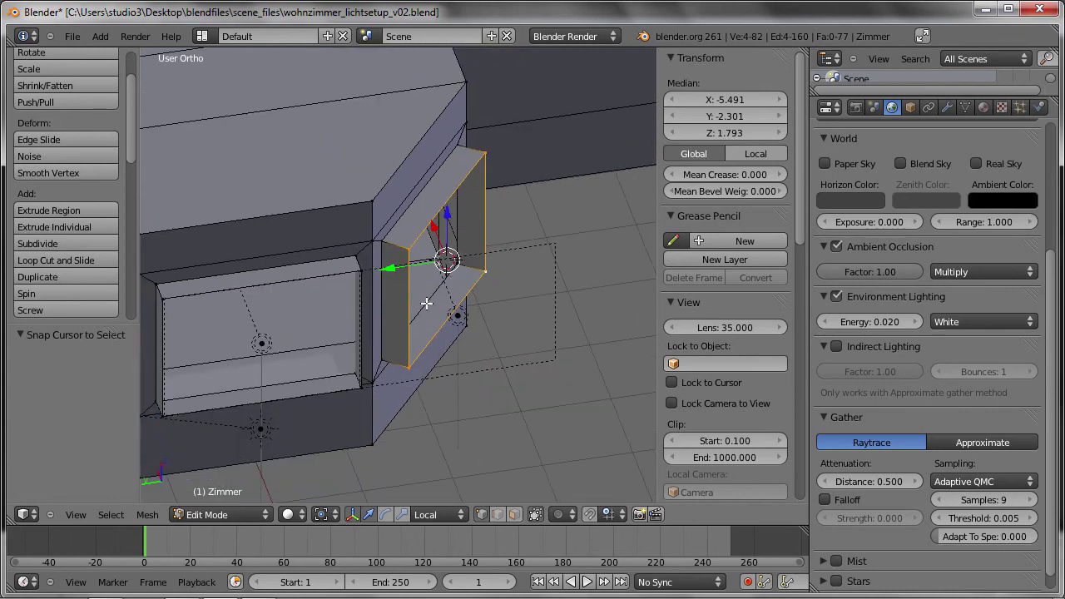
Step: Move Area.001 onto the cursor at X −5.491, Y −2.301, Z 1.793 and begin a Z rotation
key(Tab)
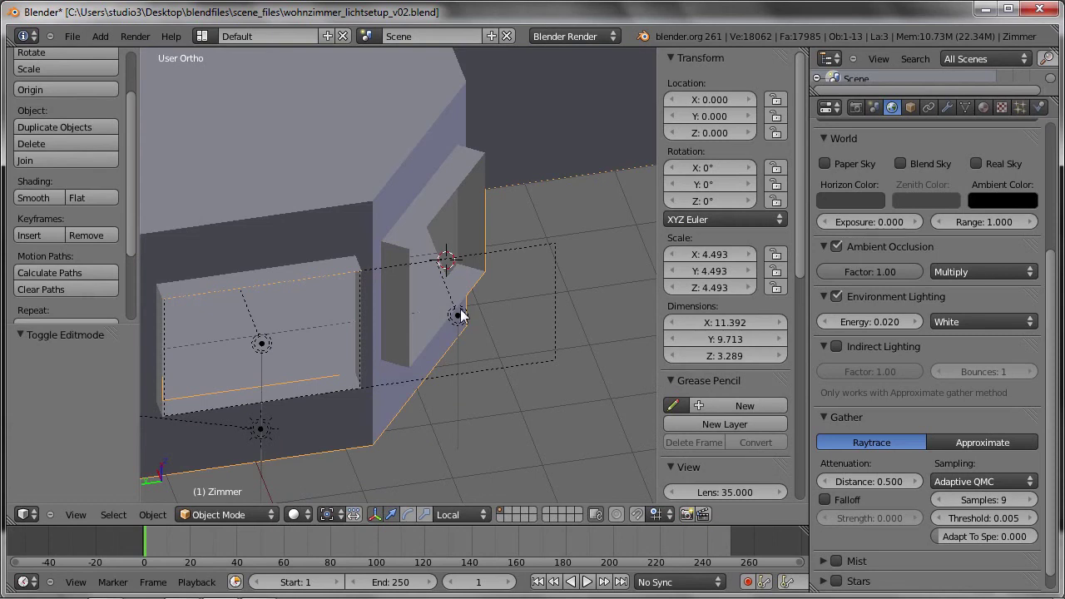
right_click(463, 318)
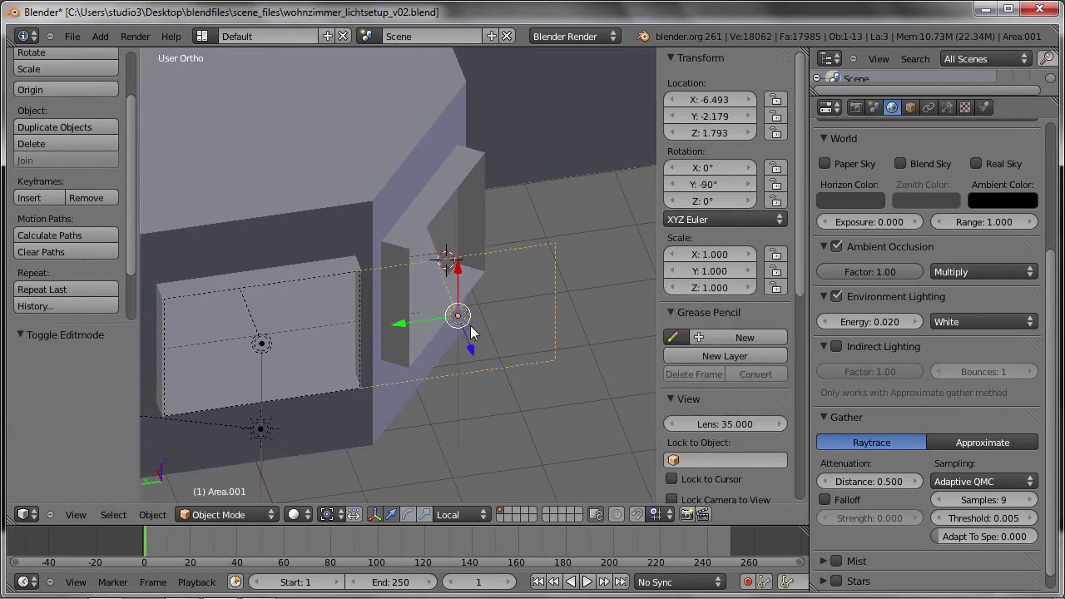
key(shift+s)
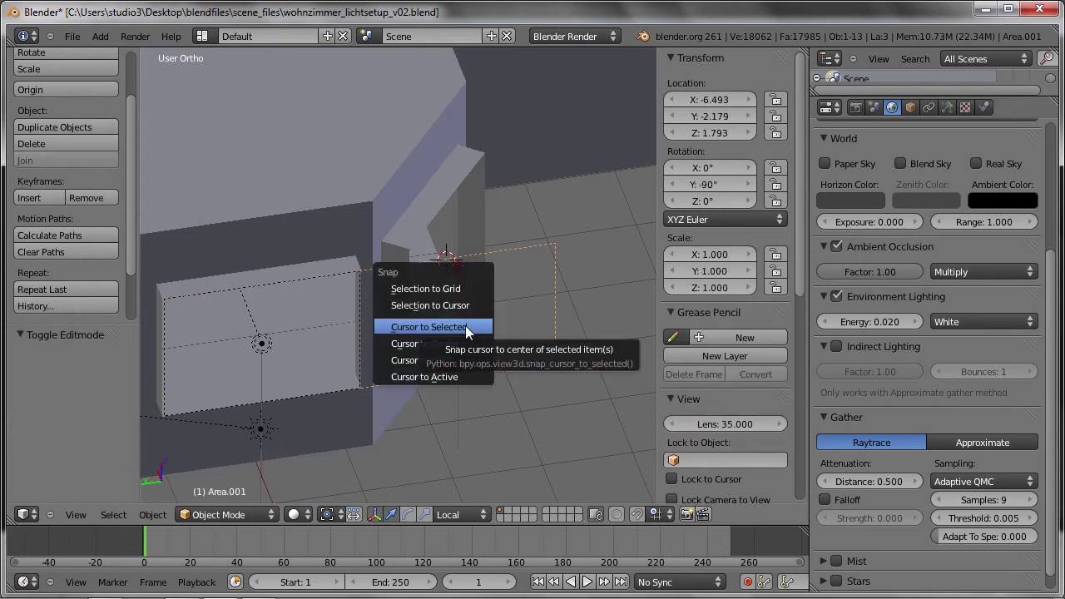
click(395, 305)
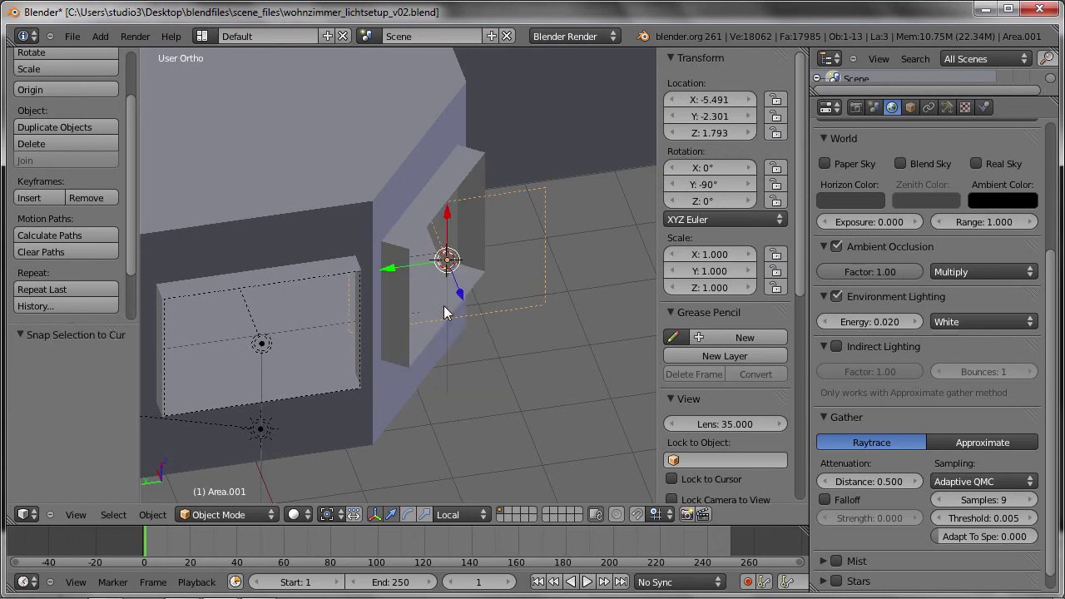
middle_drag(444, 305, 382, 326)
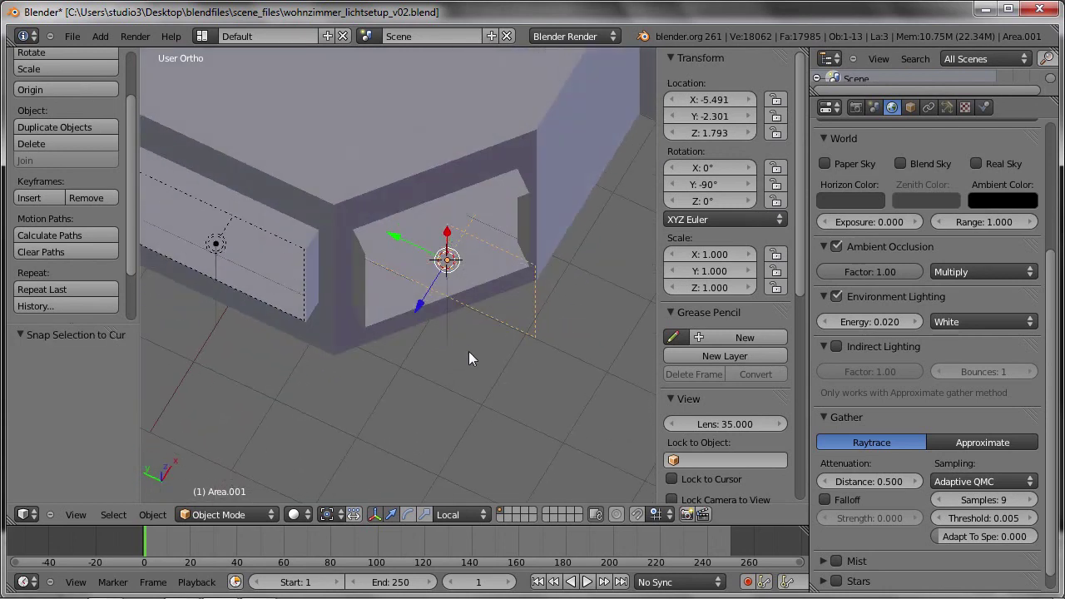
key(r)
key(z)
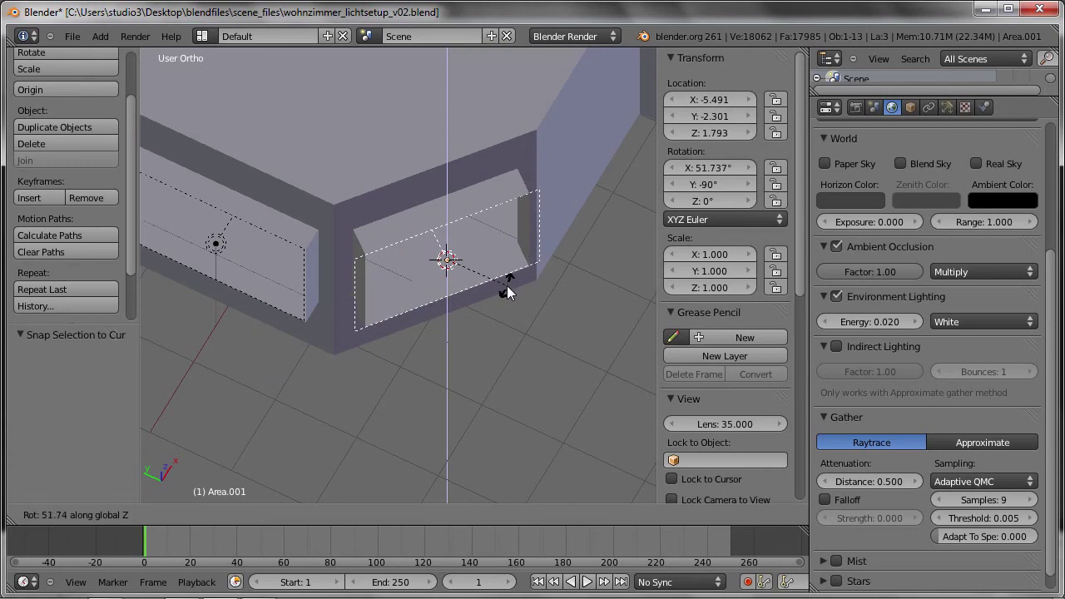
Step: Turn Area.001 about Z to roughly 51.3° so it faces the angled window
click(506, 287)
middle_drag(506, 287, 530, 339)
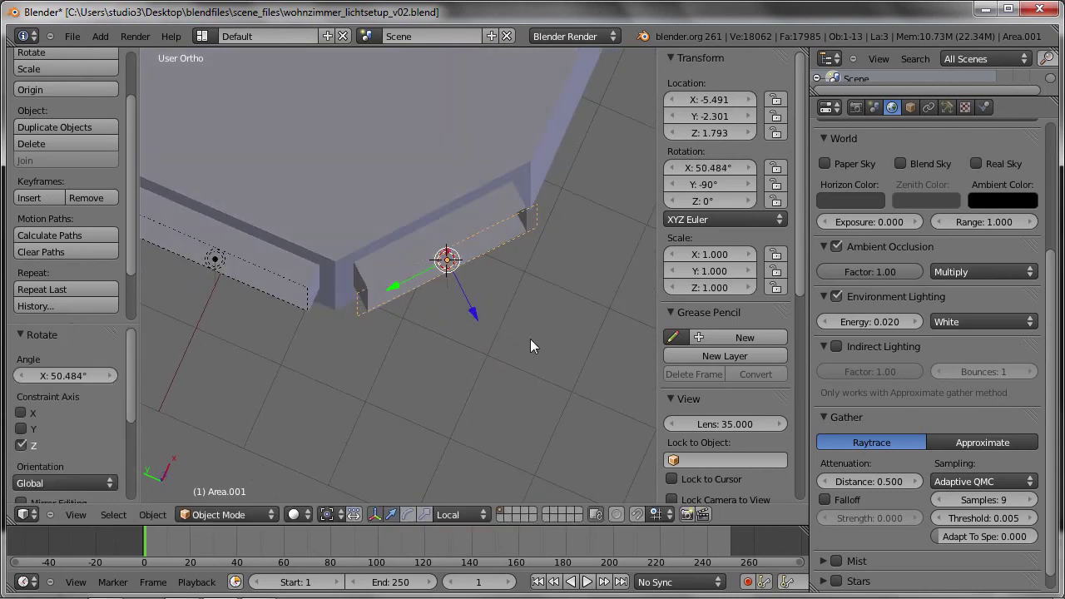
key(r)
key(z)
click(535, 340)
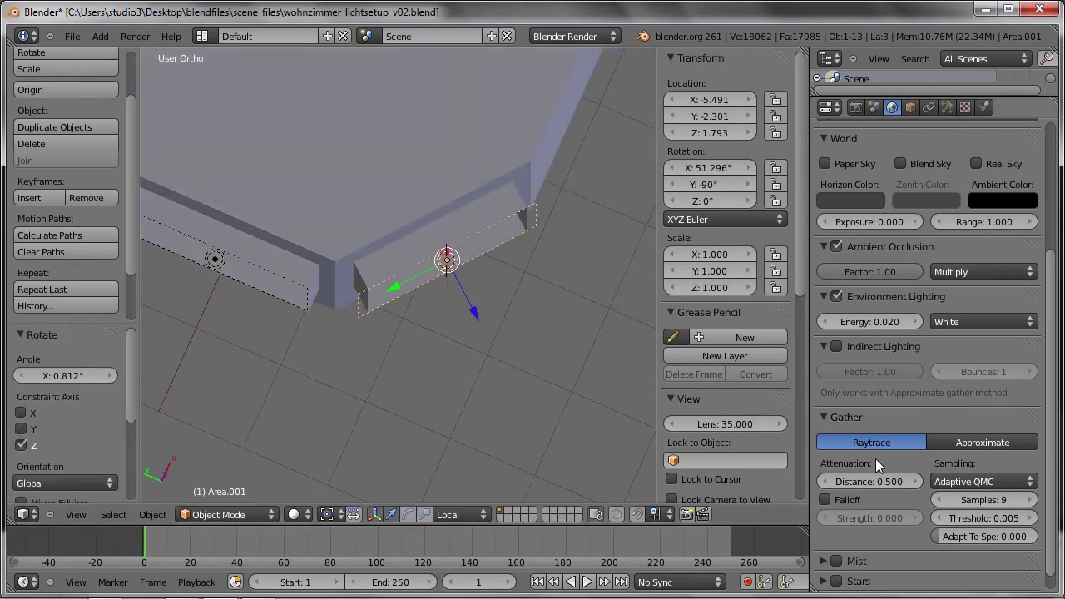
Step: Reduce Area.001's area Size Y to 1.876 in the Lamp settings
scroll(981, 476, down, 1)
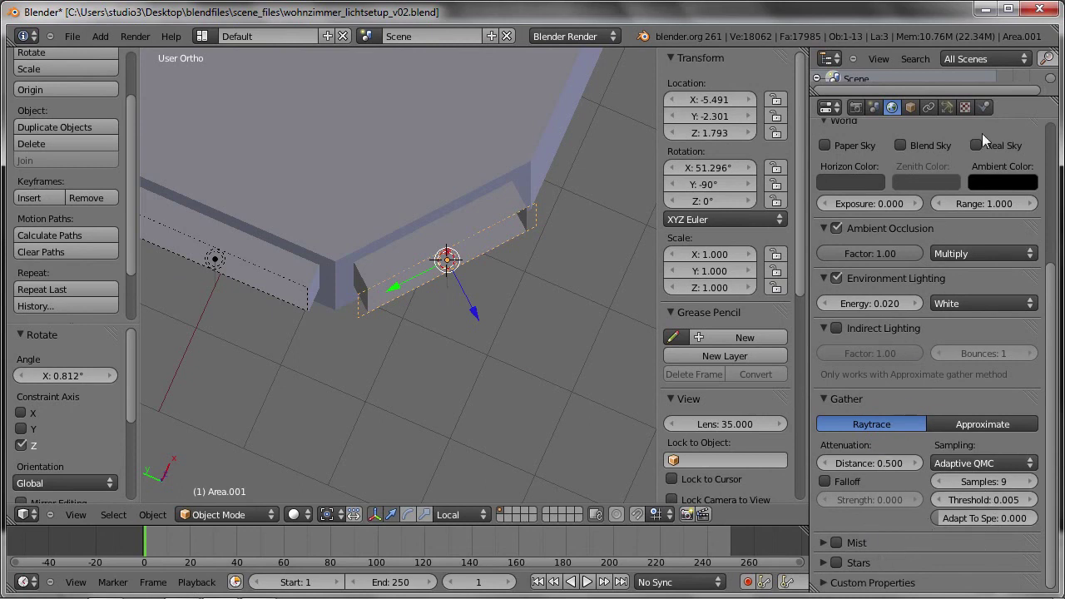
click(947, 108)
scroll(982, 583, down, 2)
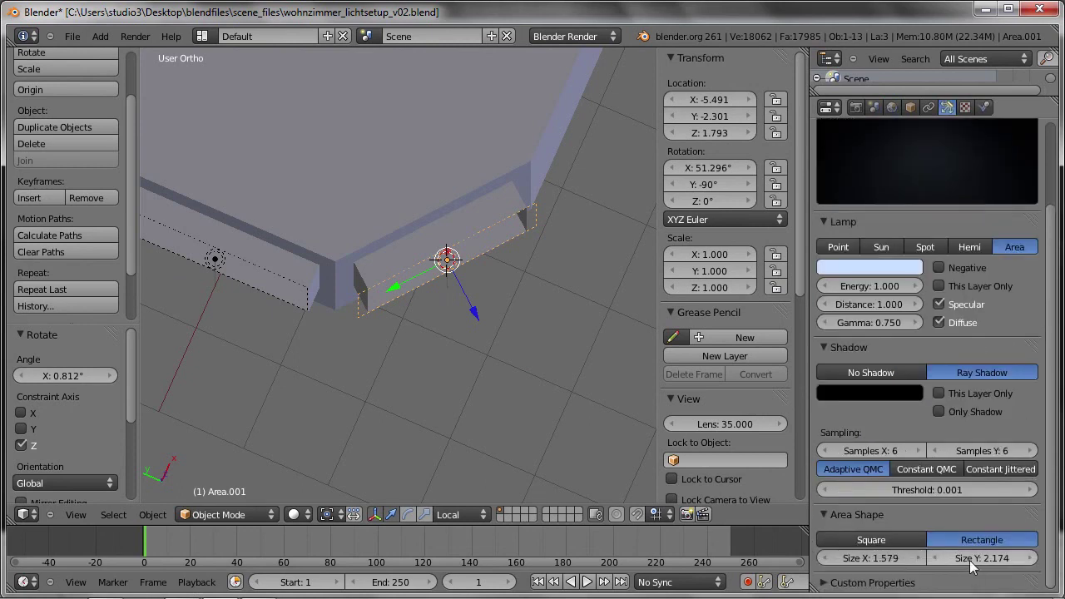
drag(988, 562, 949, 560)
mouse_move(418, 344)
middle_down()
mouse_move(418, 367)
mouse_move(475, 293)
middle_up()
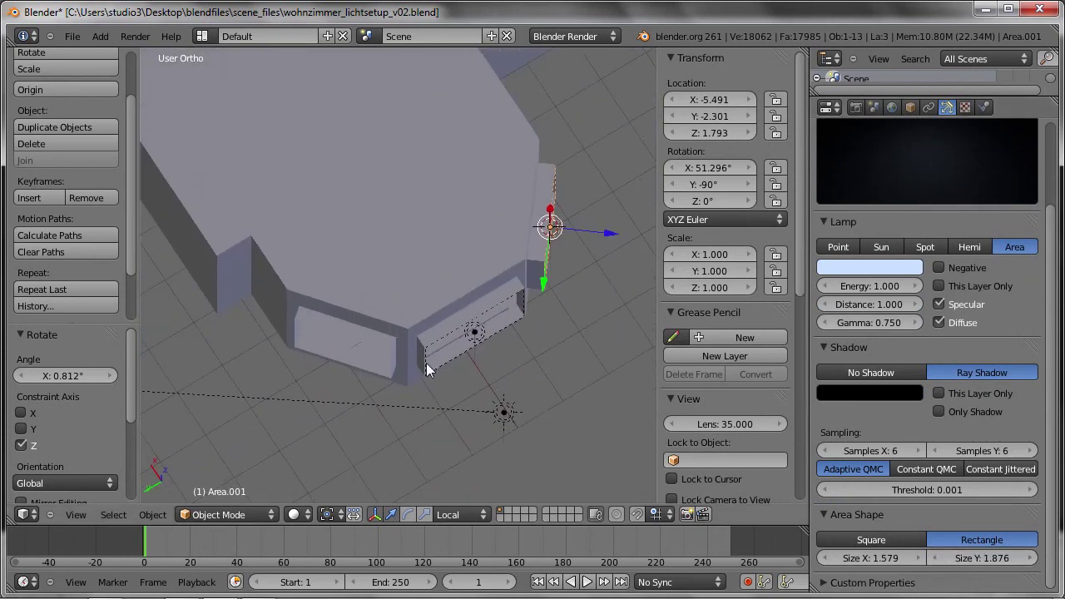
Step: In the Zimmer mesh, select the face loop around the left window recess
right_click(397, 360)
key(Tab)
right_click(391, 367)
alt+right_click(391, 365)
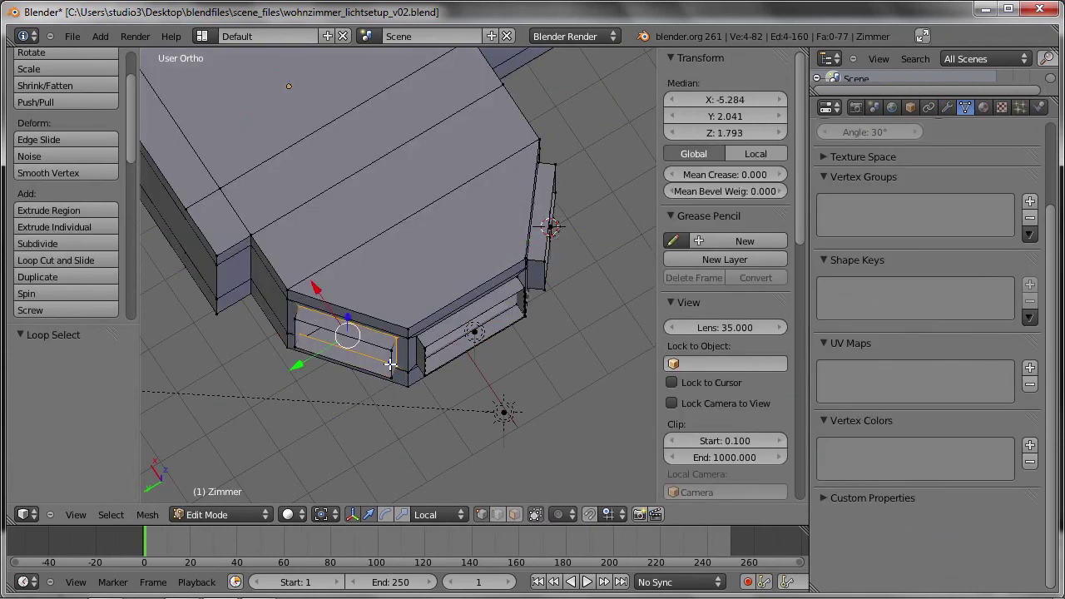
scroll(390, 364, up, 3)
right_click(389, 340)
alt+right_click(361, 326)
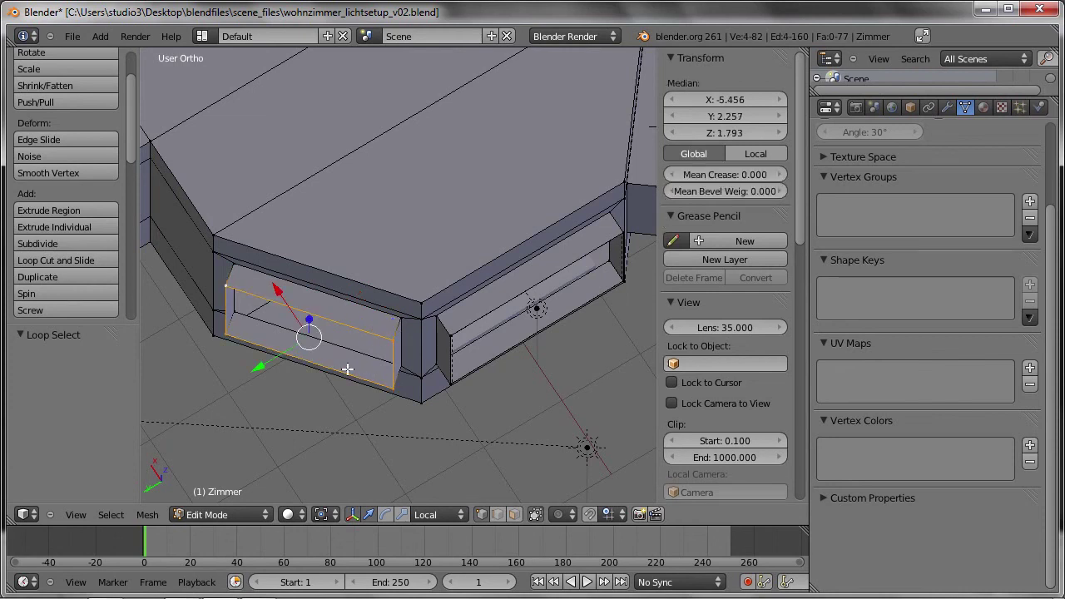
Step: Snap the 3D cursor to that window's centre (X −5.456, Y 2.257, Z 1.793) and return to object mode
key(shift+s)
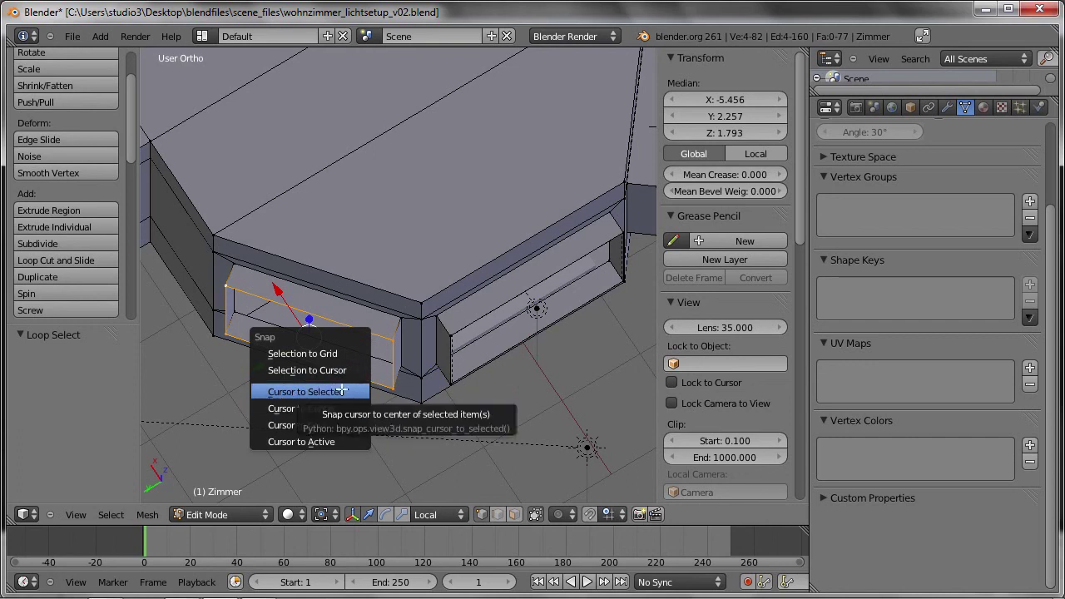
click(341, 391)
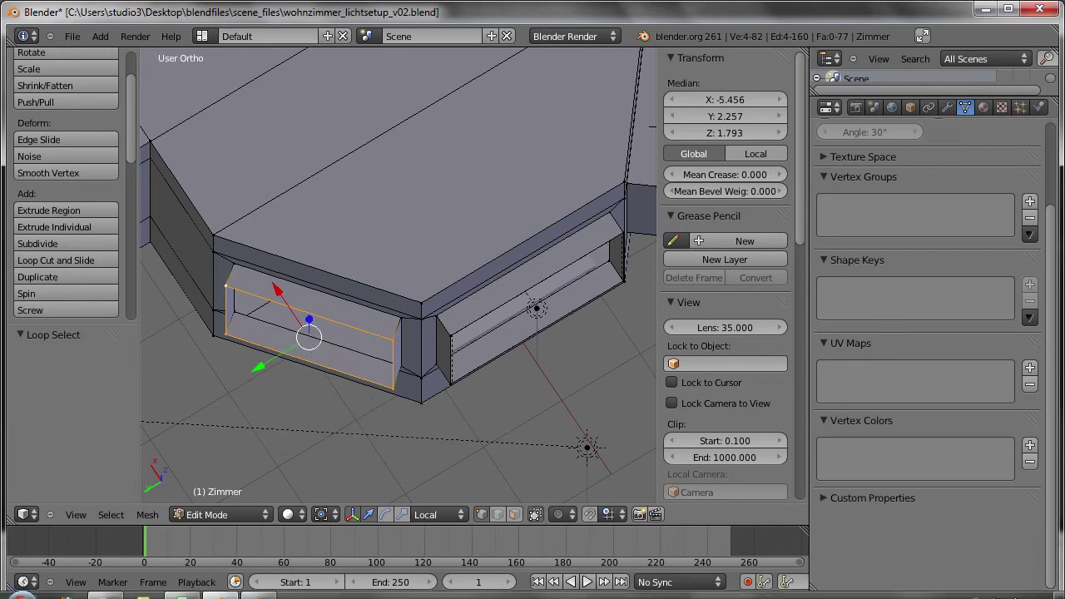
key(shift+s)
click(332, 374)
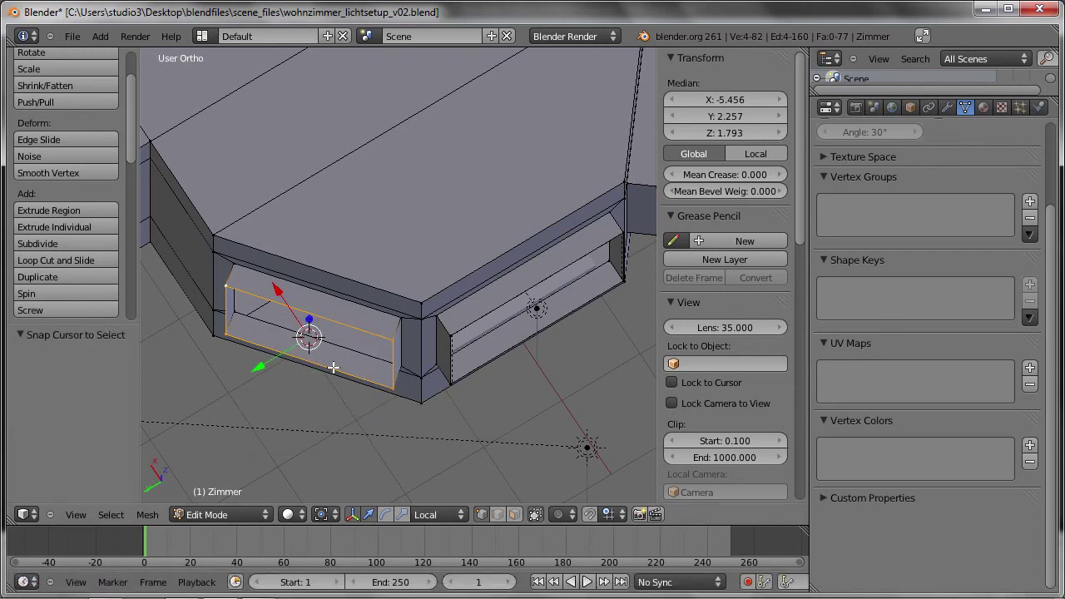
scroll(360, 350, down, 2)
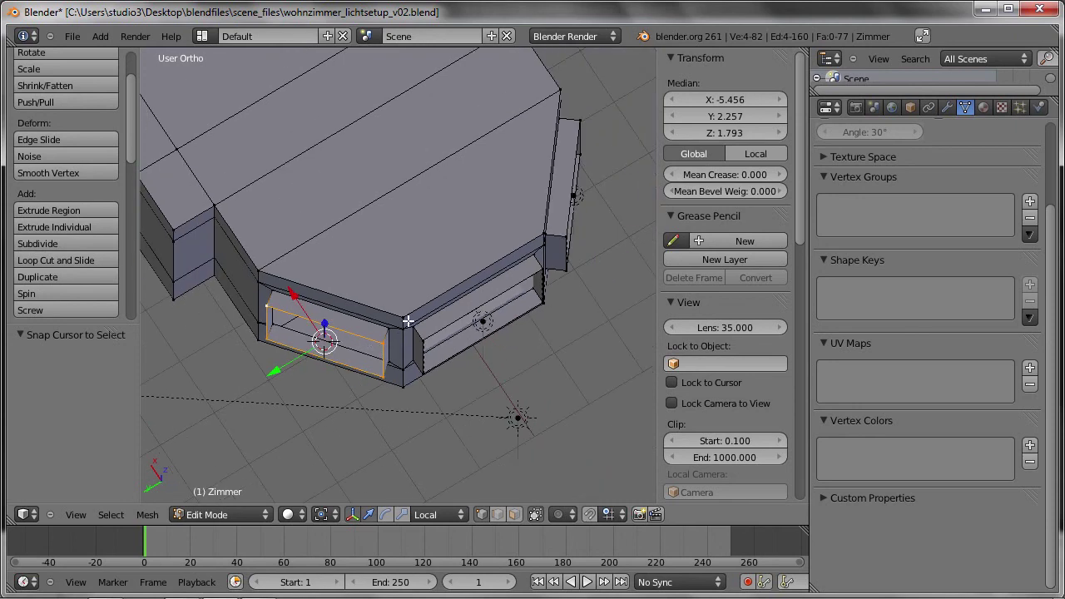
key(Tab)
Step: Duplicate Area.001 into Area.002 and snap it onto the 3D cursor in the front window
right_click(483, 322)
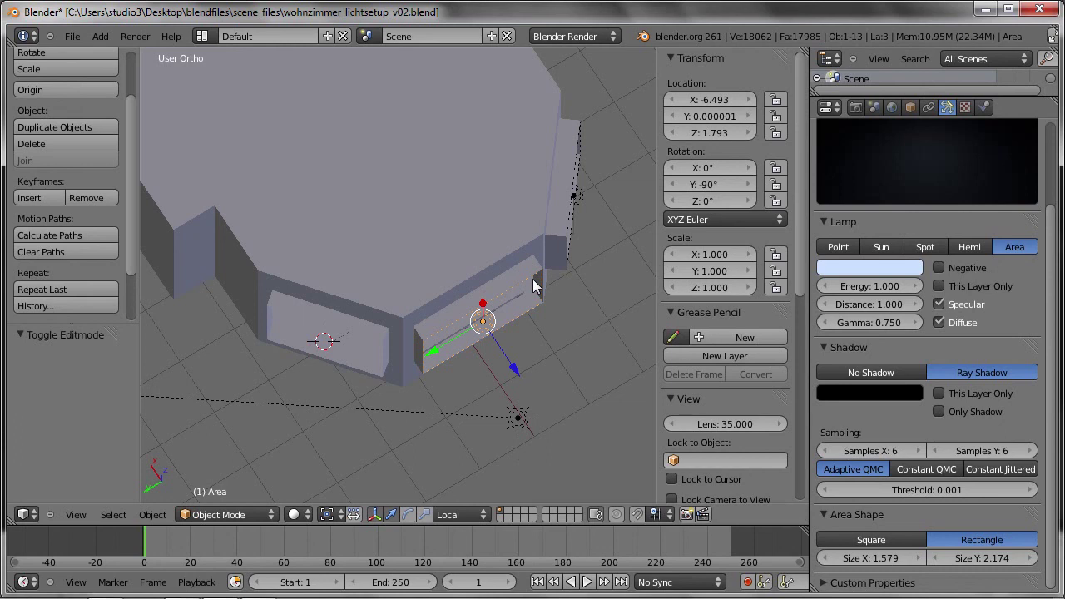
right_click(589, 198)
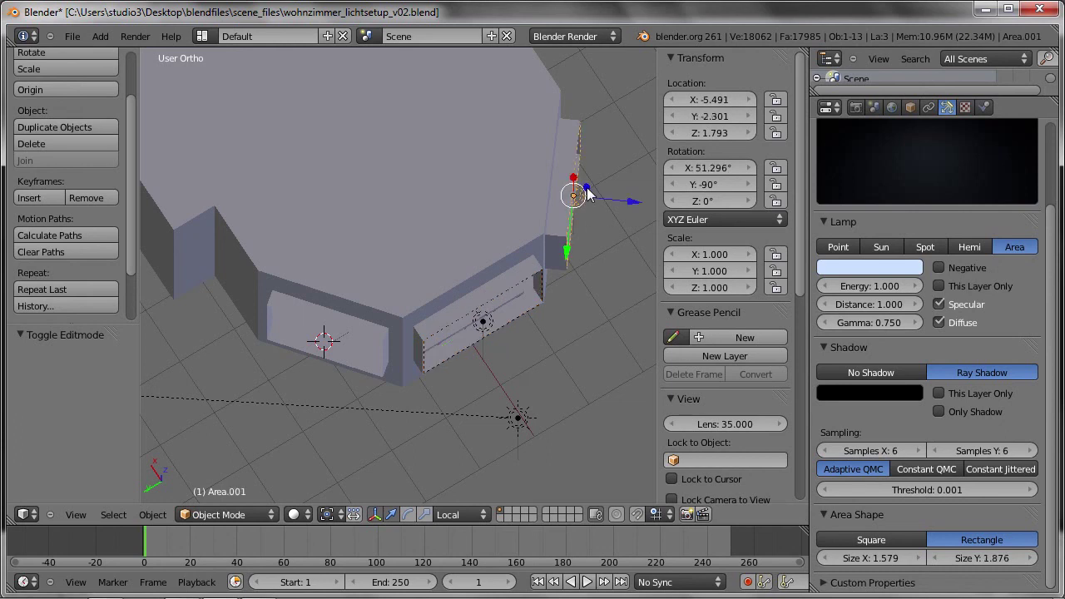
right_click(385, 353)
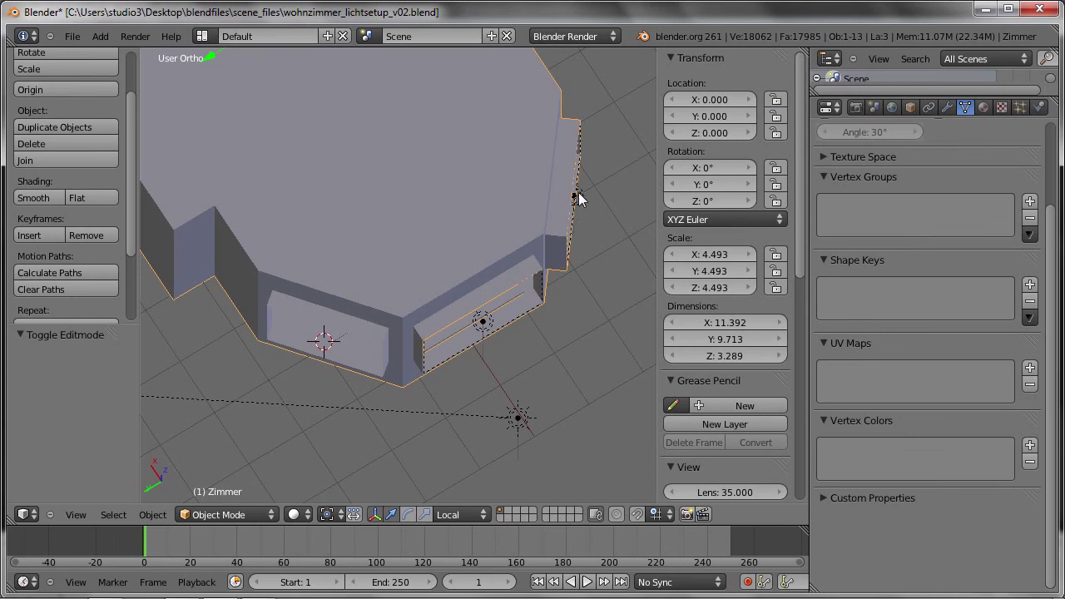
right_click(579, 192)
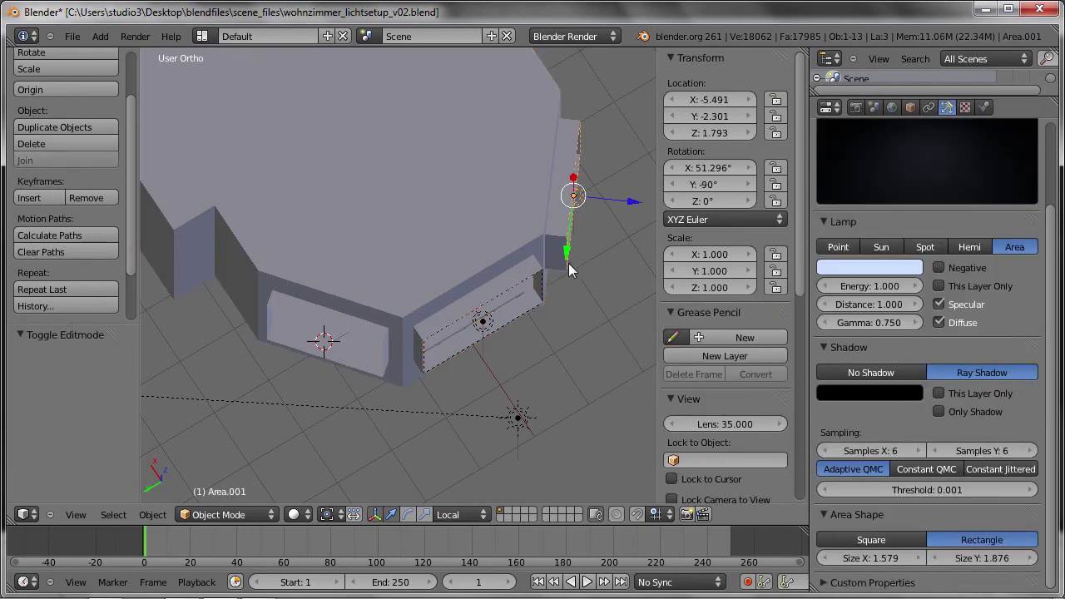
key(shift+d)
click(385, 168)
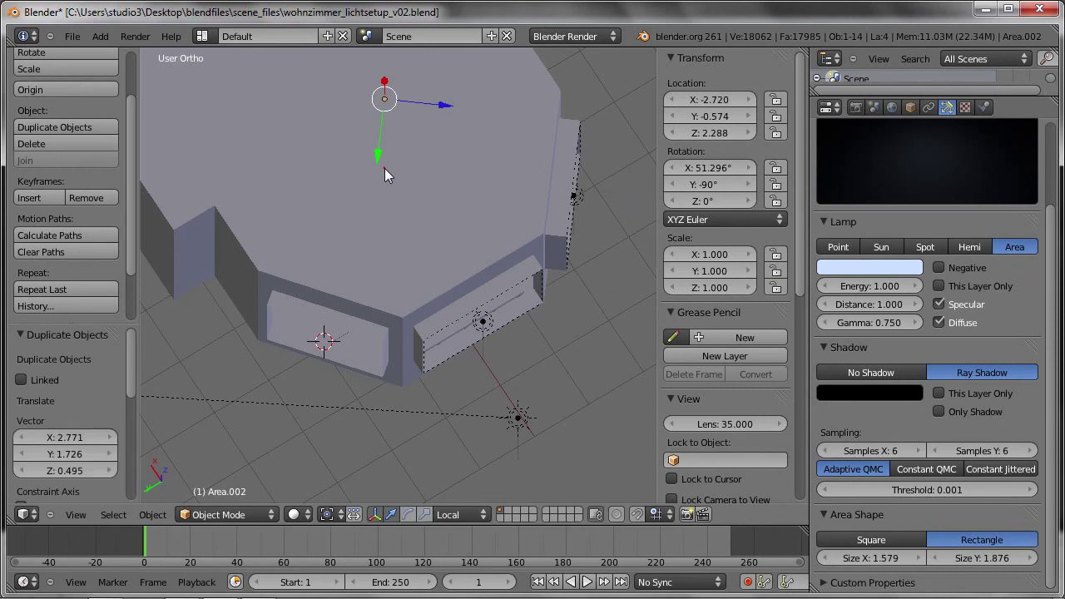
key(shift+s)
key(Up)
key(Return)
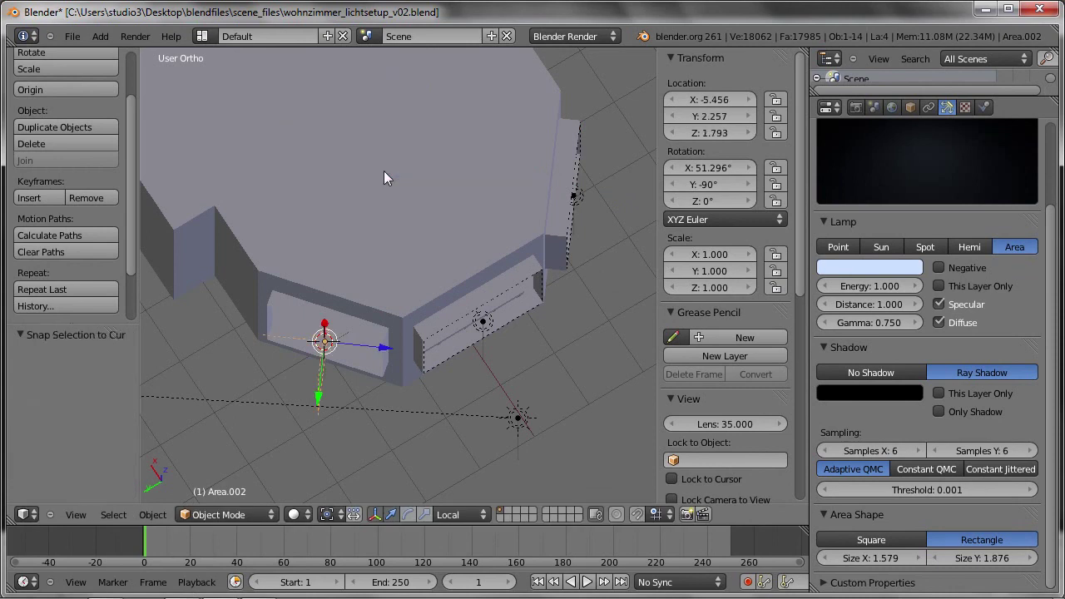
Step: Rotate Area.002 about the global Z axis by about −103° to shine into the room
mouse_move(401, 298)
middle_down()
mouse_move(356, 348)
mouse_move(319, 302)
middle_up()
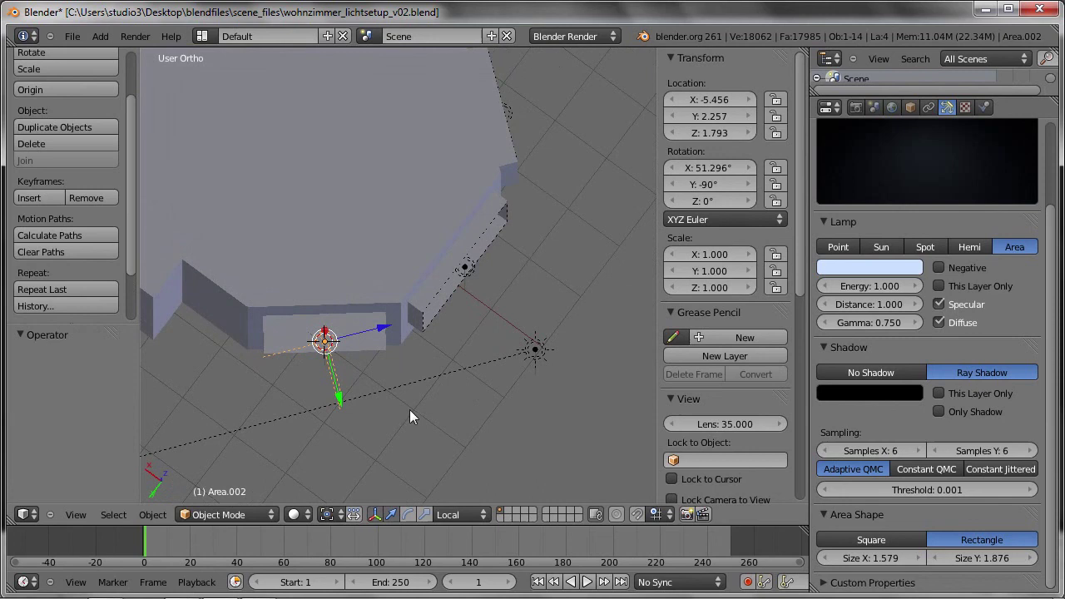
mouse_move(468, 380)
middle_down()
mouse_move(445, 453)
mouse_move(521, 372)
mouse_move(522, 340)
middle_up()
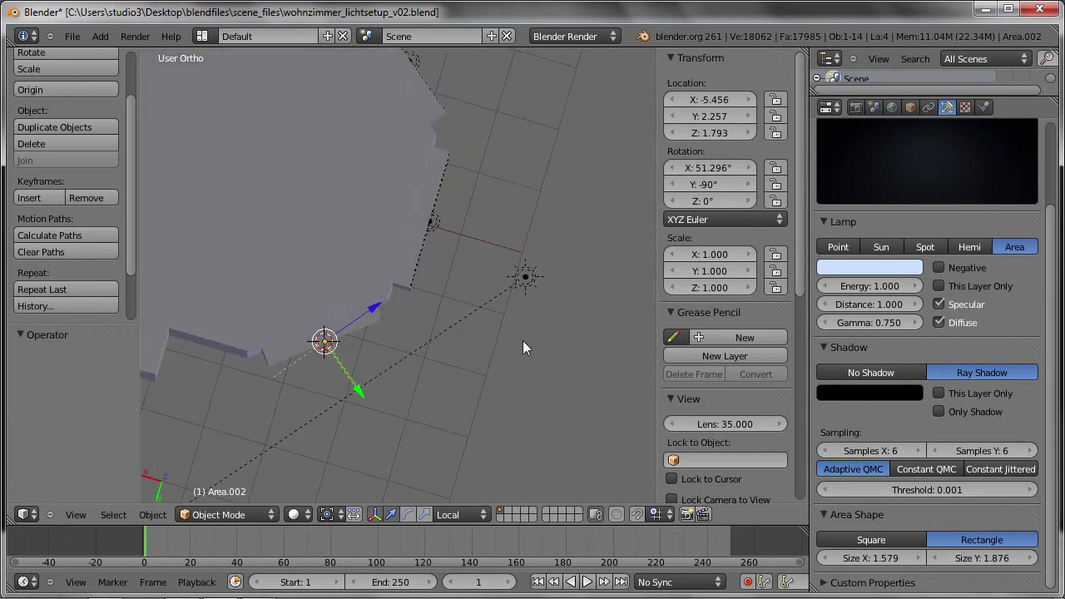
key(r)
key(z)
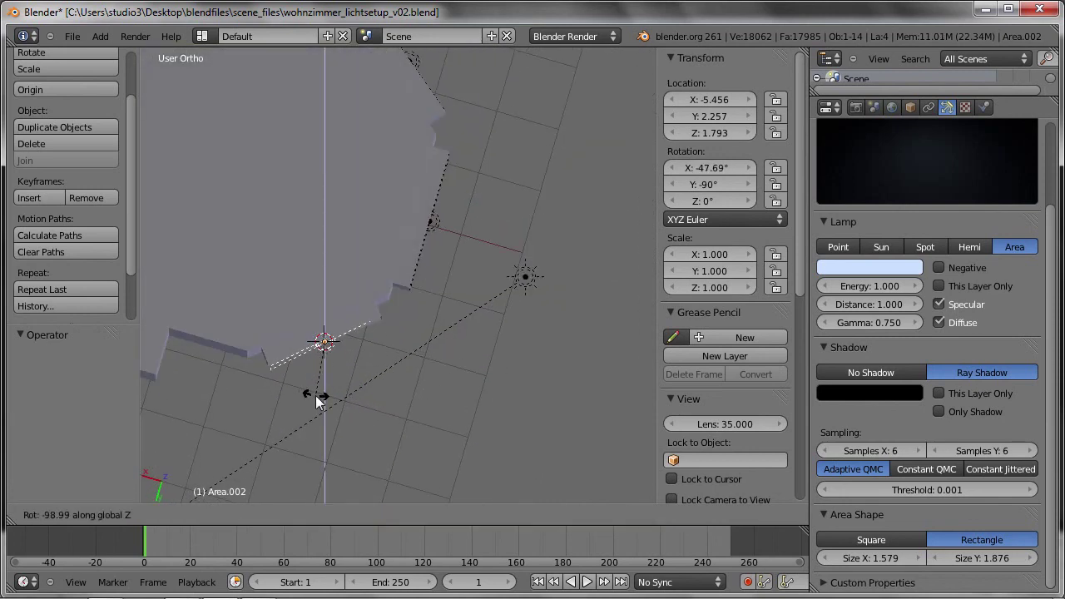
click(311, 396)
Step: Switch to wireframe shading, check the lamp placement around the room, and render with F12
key(z)
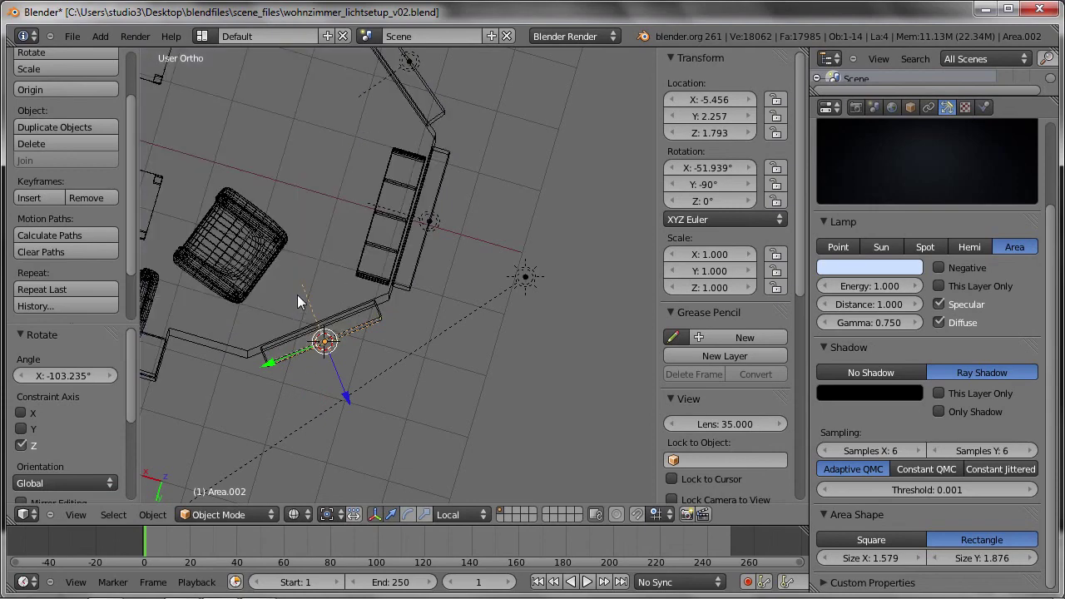
mouse_move(328, 340)
middle_down()
mouse_move(322, 321)
mouse_move(325, 356)
mouse_move(308, 298)
mouse_move(592, 358)
mouse_move(487, 356)
mouse_move(376, 298)
middle_up()
scroll(488, 357, down, 2)
mouse_move(390, 302)
middle_down()
mouse_move(361, 310)
mouse_move(372, 319)
mouse_move(354, 309)
mouse_move(381, 329)
mouse_move(376, 306)
middle_up()
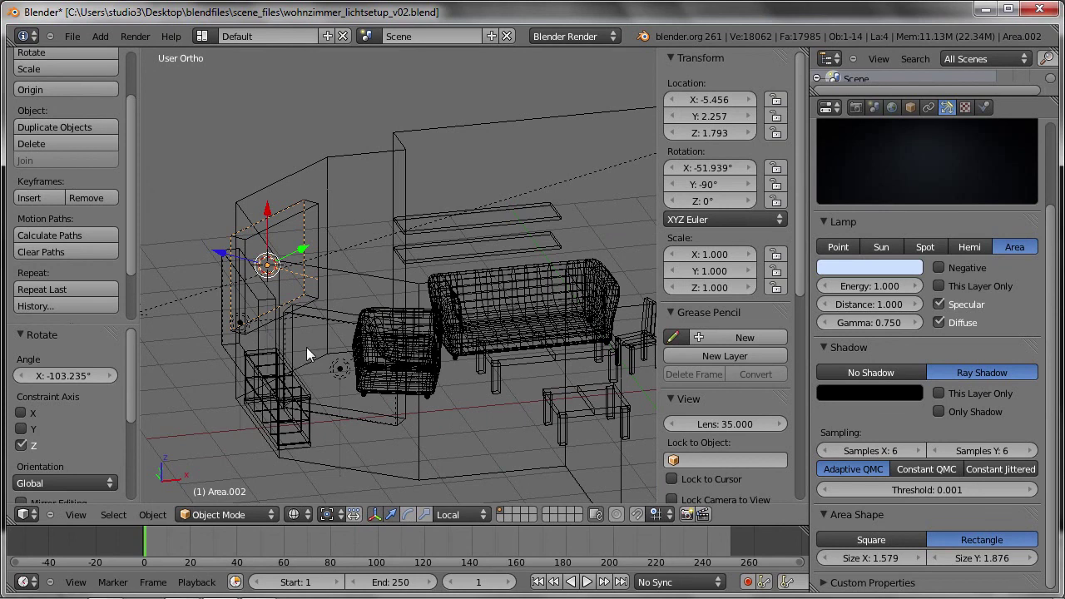
key(F12)
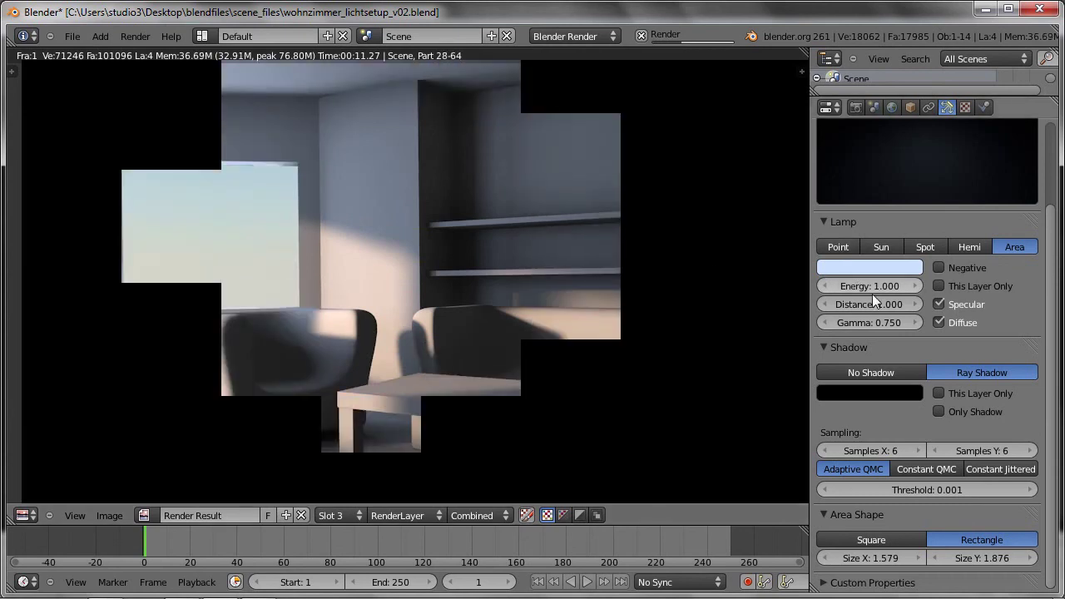
Step: Close the render and set Area.002's lamp energy to 0.5
key(Escape)
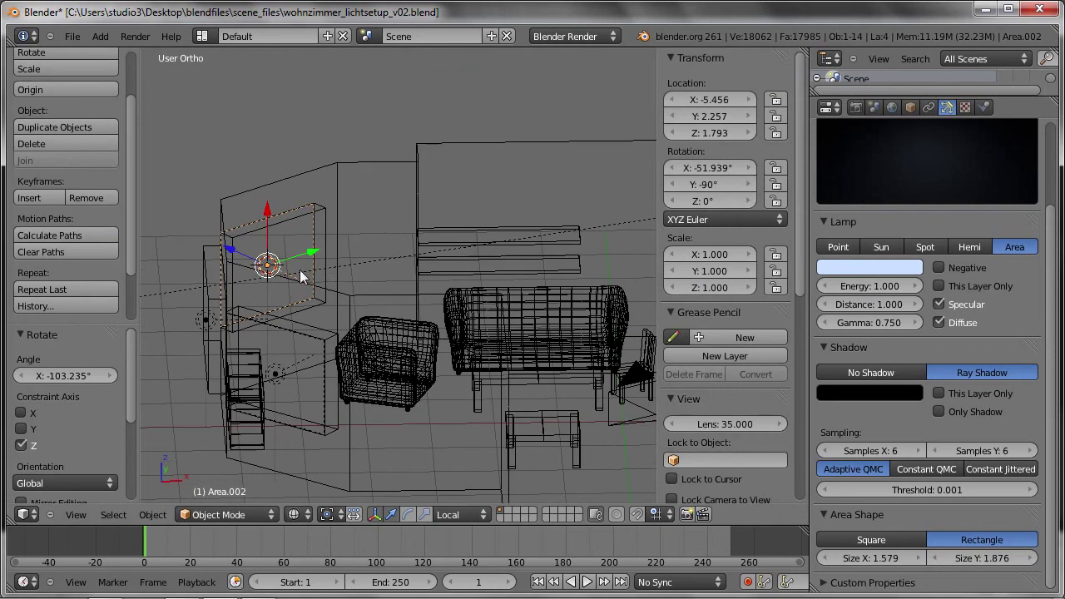
click(872, 287)
text(0.5)
key(Return)
Step: Set Area.001's energy to 0.5 as well, then re-render the room
right_click(287, 360)
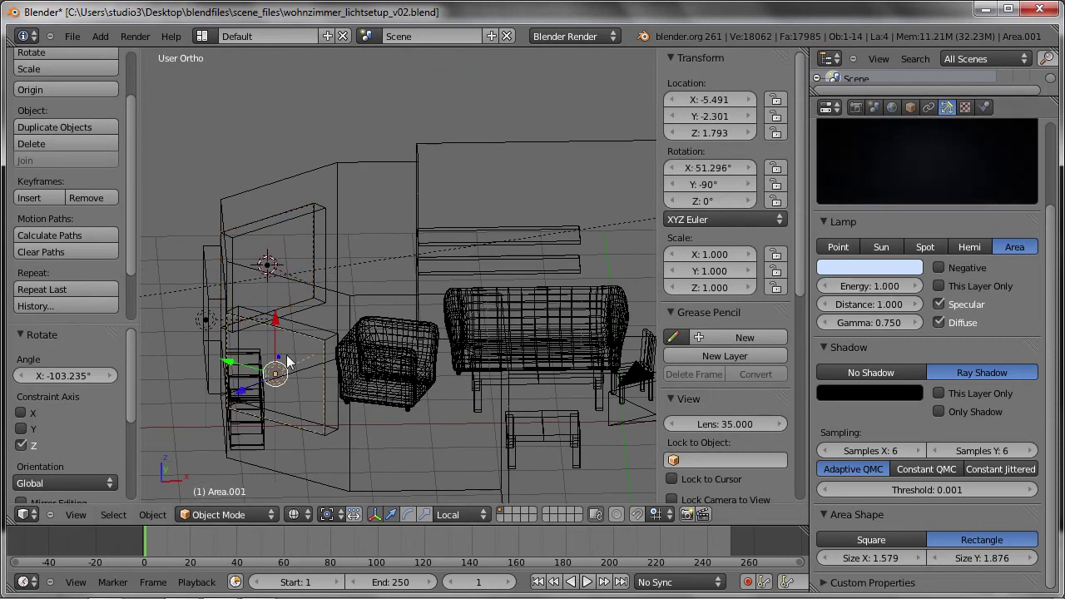
click(874, 285)
text(0.5)
key(Return)
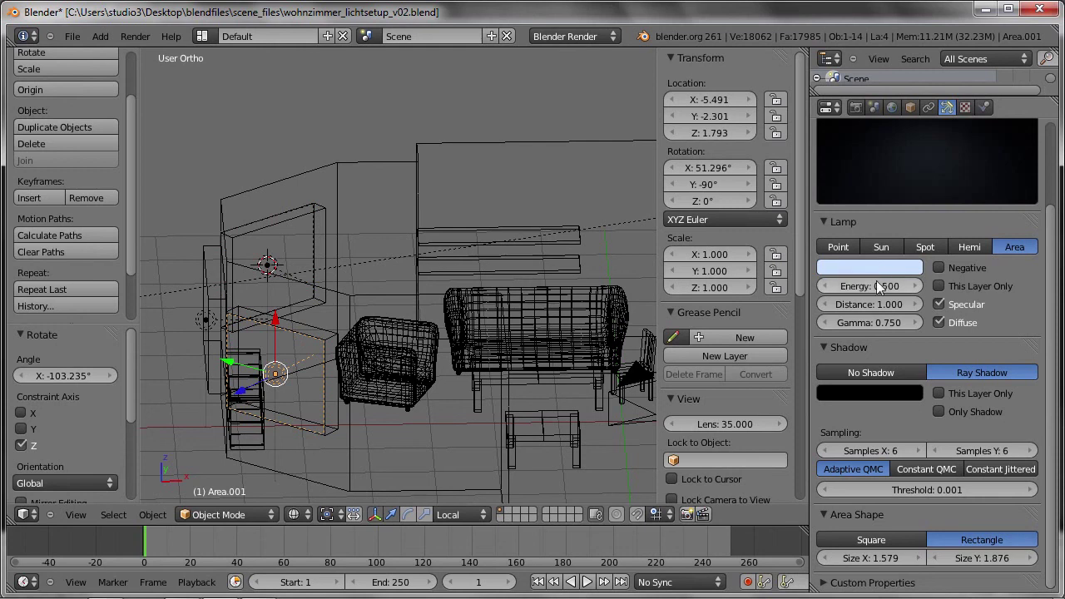
key(F12)
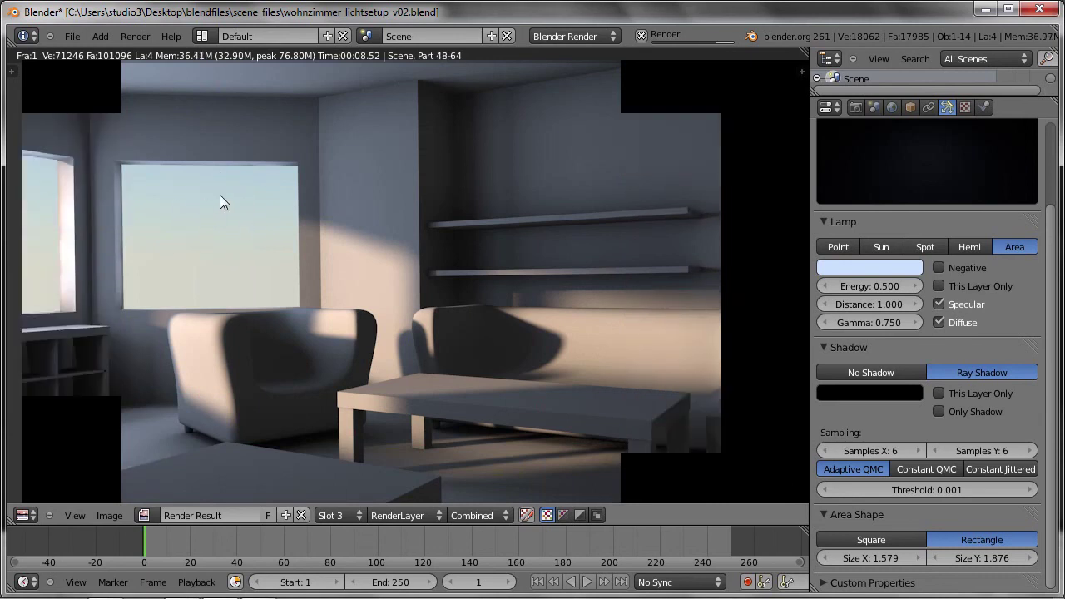
key(Escape)
Step: Make the Area.001 lamp warm white (R 1.000, G 0.950, B 0.911)
mouse_move(258, 325)
middle_down()
mouse_move(335, 362)
mouse_move(417, 378)
mouse_move(381, 395)
middle_up()
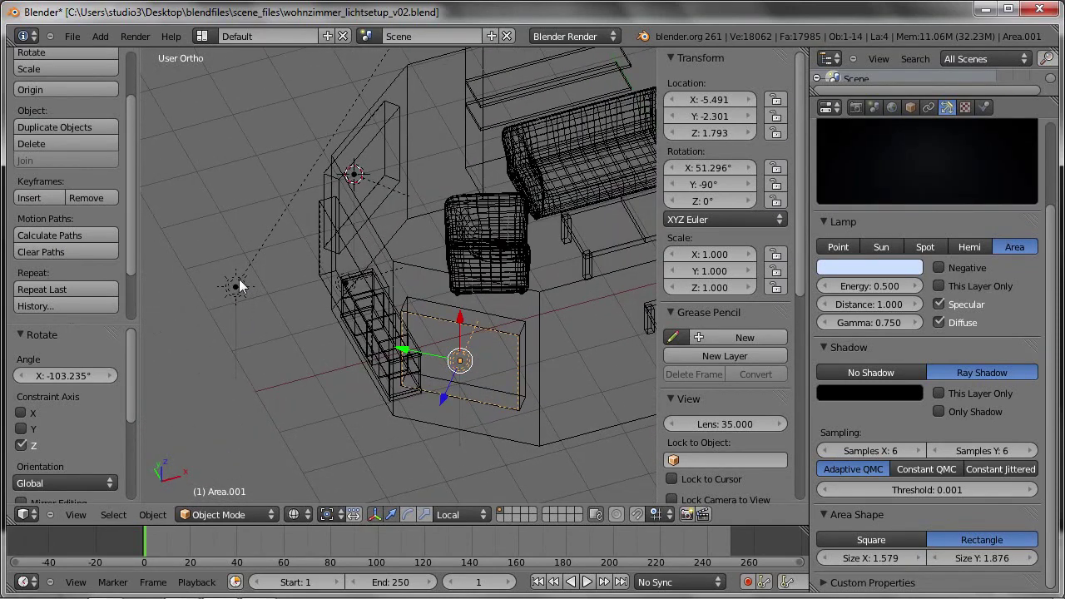
mouse_move(212, 348)
middle_down()
mouse_move(156, 304)
mouse_move(147, 255)
mouse_move(281, 330)
mouse_move(396, 376)
mouse_move(465, 372)
mouse_move(511, 351)
mouse_move(517, 312)
mouse_move(489, 326)
middle_up()
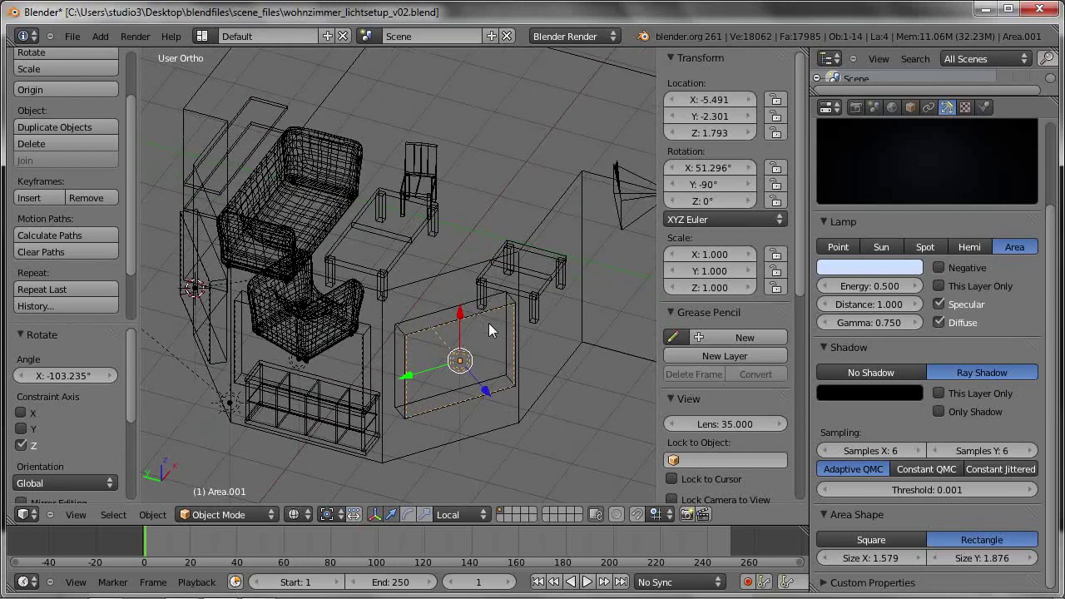
click(868, 268)
drag(851, 87, 834, 110)
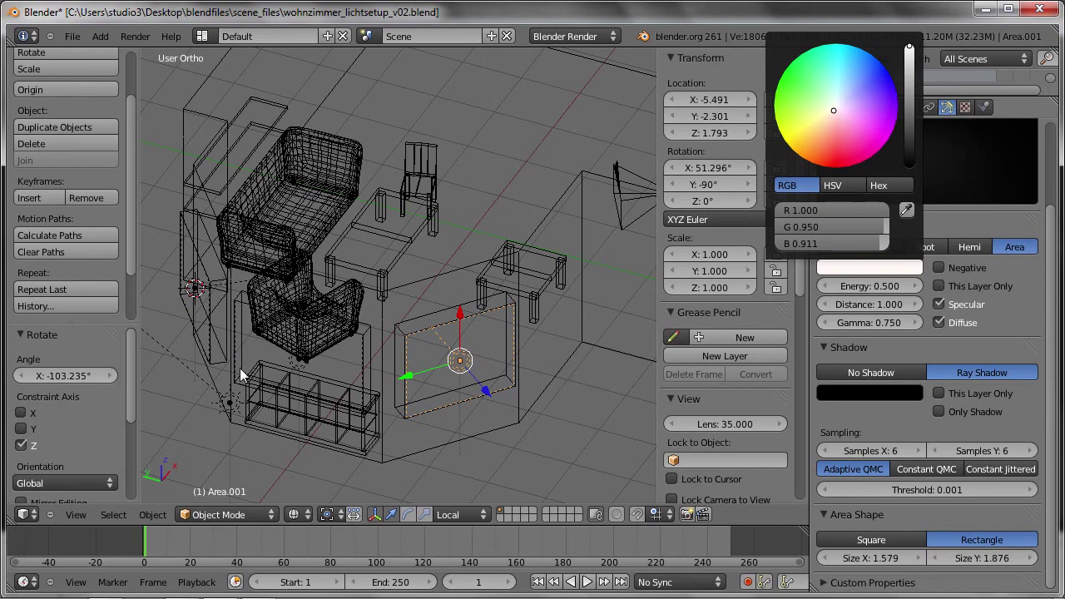
Step: Give the Area lamp near the armchair a paler blue colour
right_click(305, 361)
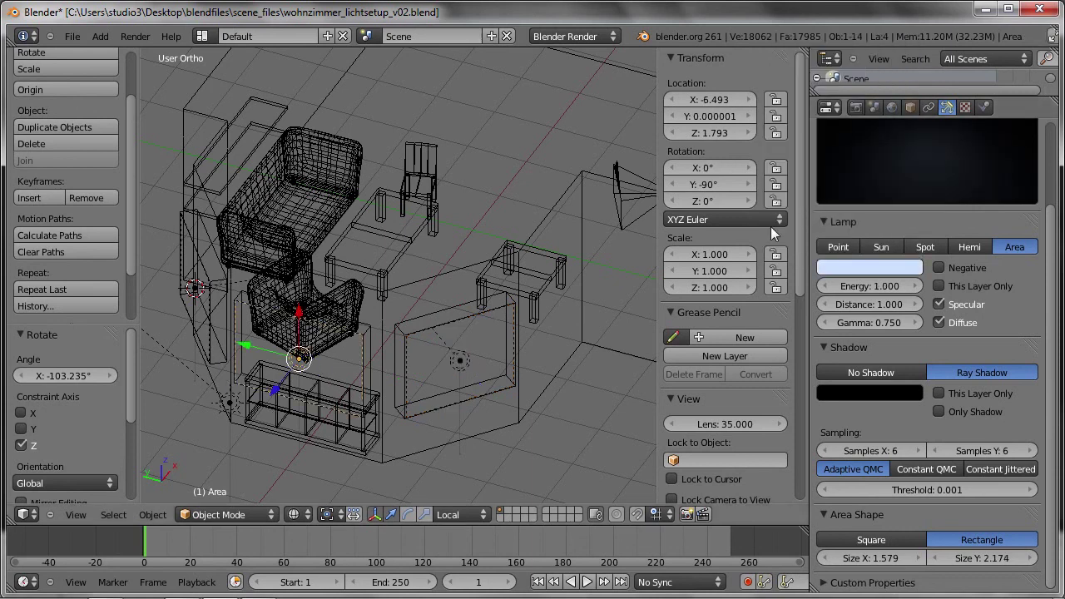
click(871, 263)
click(848, 89)
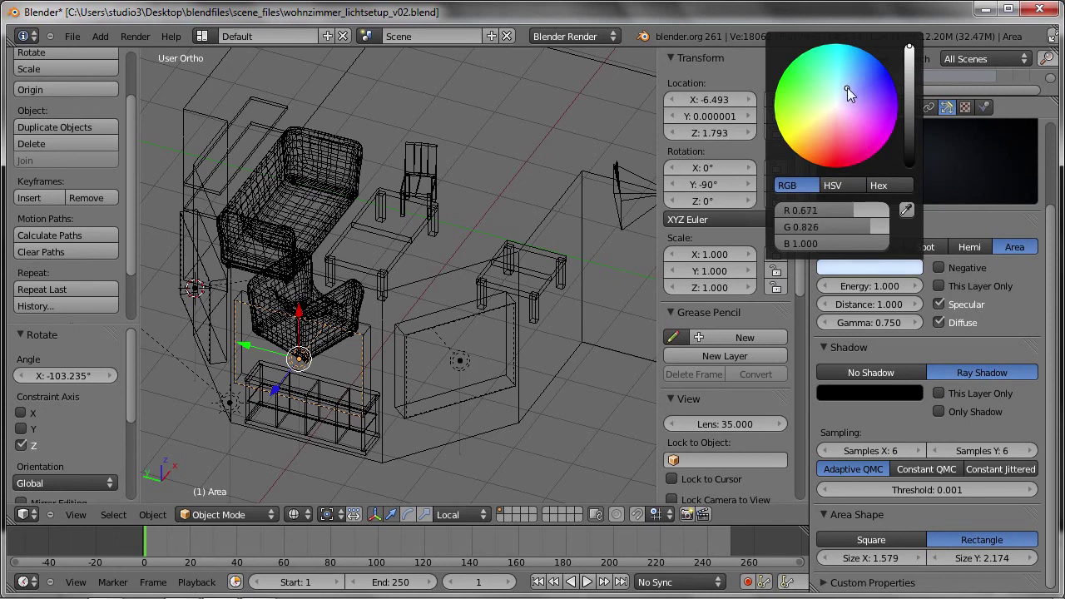
Step: Give Area.002 at the left window a deeper blue (R 0.442, G 0.626) and render
right_click(196, 292)
right_click(196, 291)
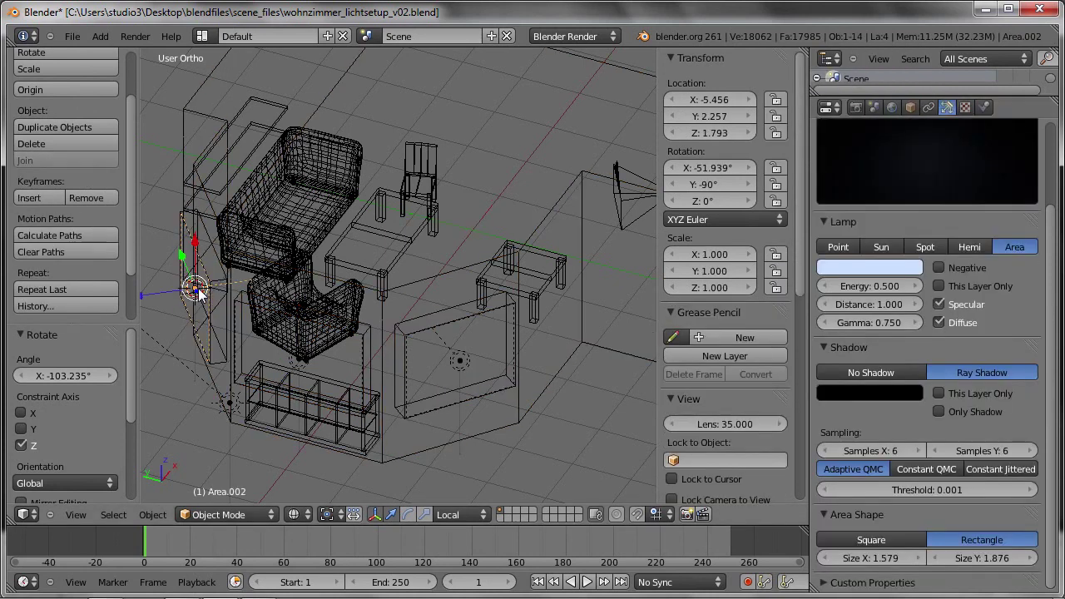
click(889, 265)
drag(848, 90, 859, 78)
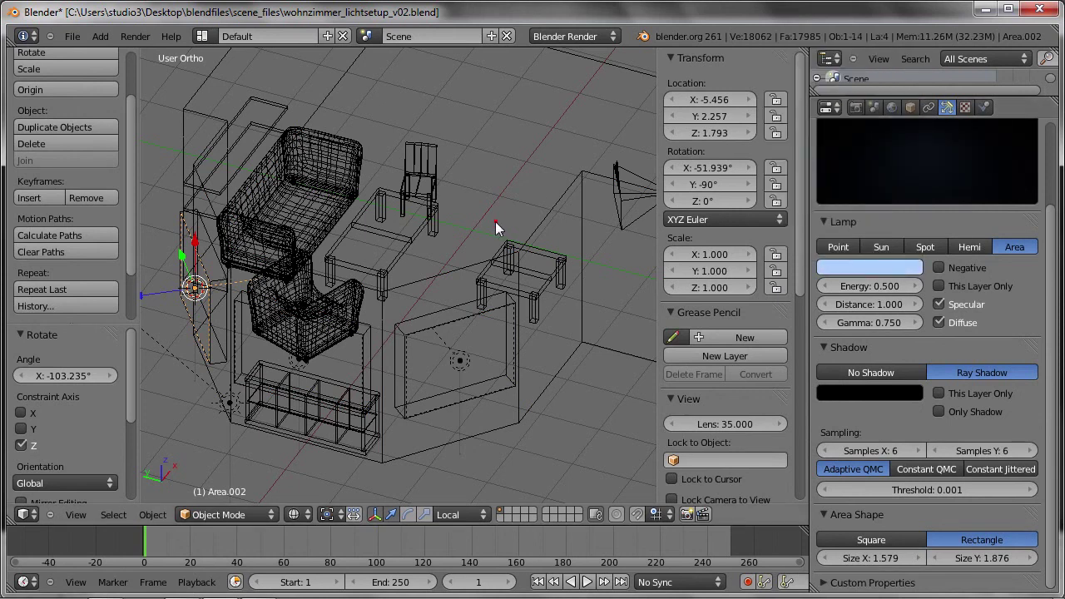
key(F12)
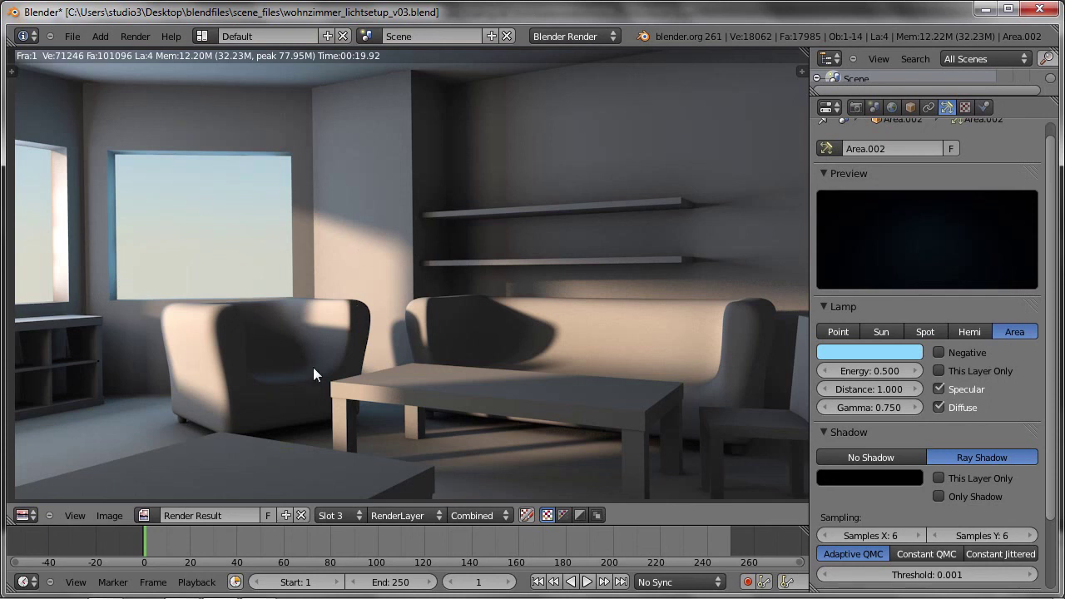
Step: Flip the Image Editor between render Slot 2 and Slot 3 twice, ending on Slot 3
click(333, 515)
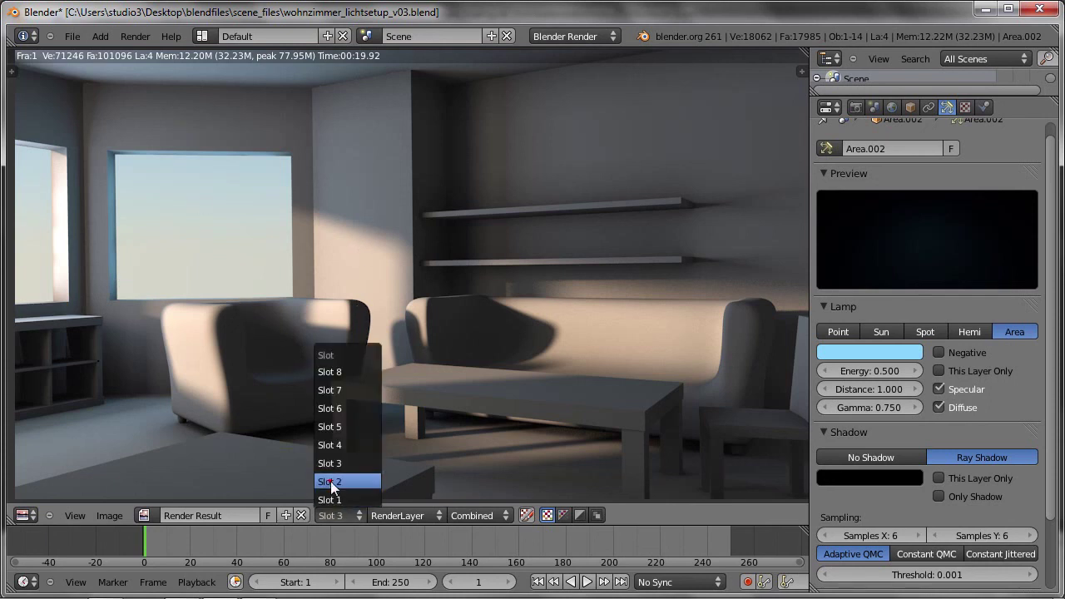
click(331, 483)
click(341, 517)
click(333, 461)
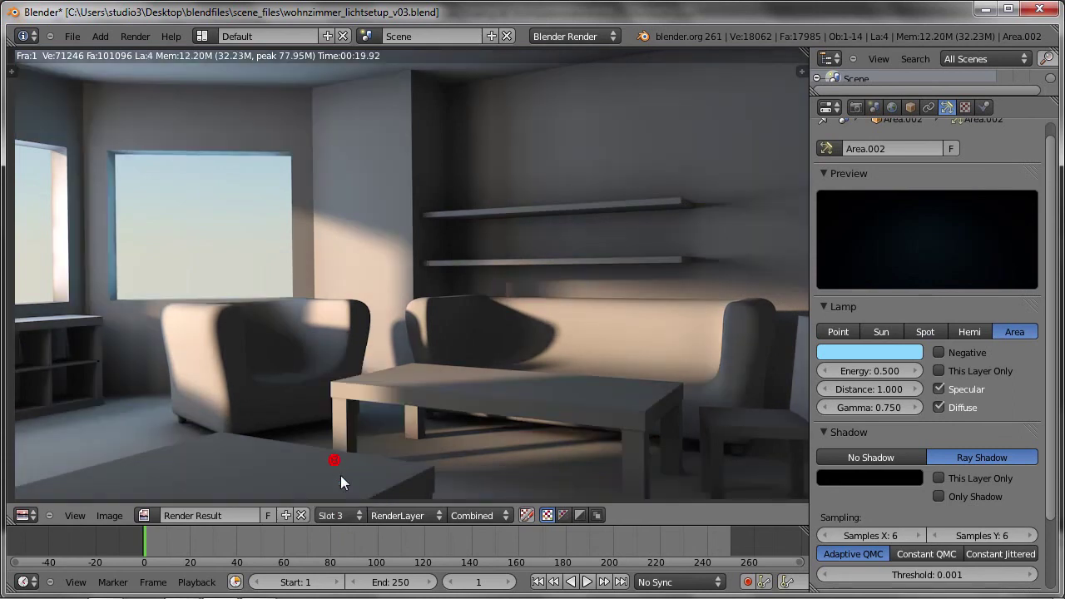
click(351, 516)
click(342, 480)
click(336, 516)
click(336, 462)
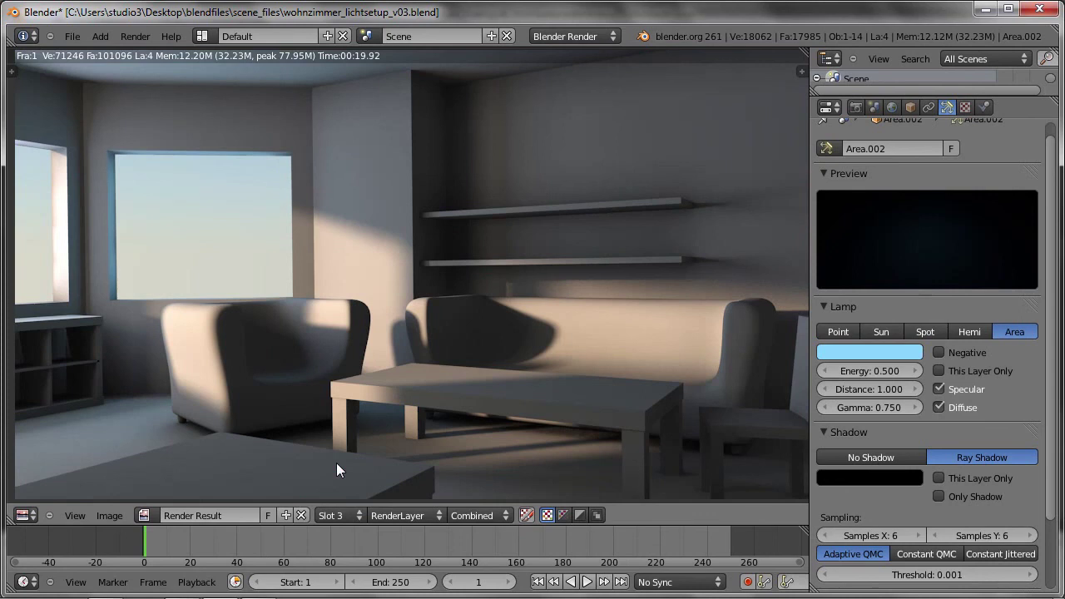